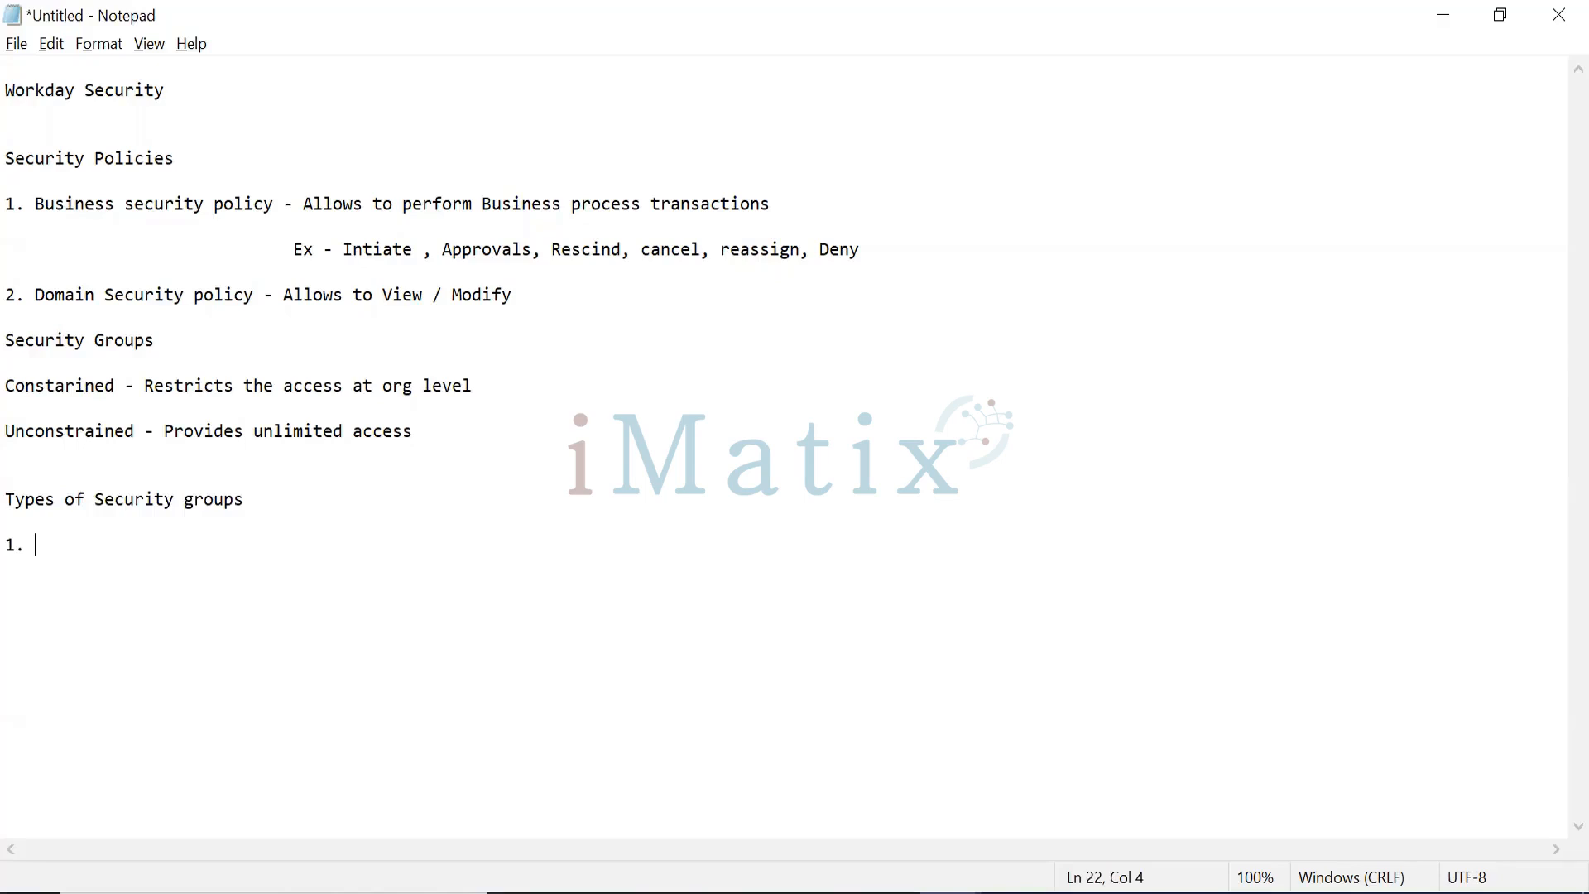
# Step: Type the first item, 'User-Based Security Group', correcting typos along the way
pyautogui.write('Userbased')
pyautogui.press('BackSpace')
pyautogui.press('BackSpace')
pyautogui.press('BackSpace')
pyautogui.press('BackSpace')
pyautogui.press('BackSpace')
pyautogui.press('BackSpace')
pyautogui.write('-Based Securi')
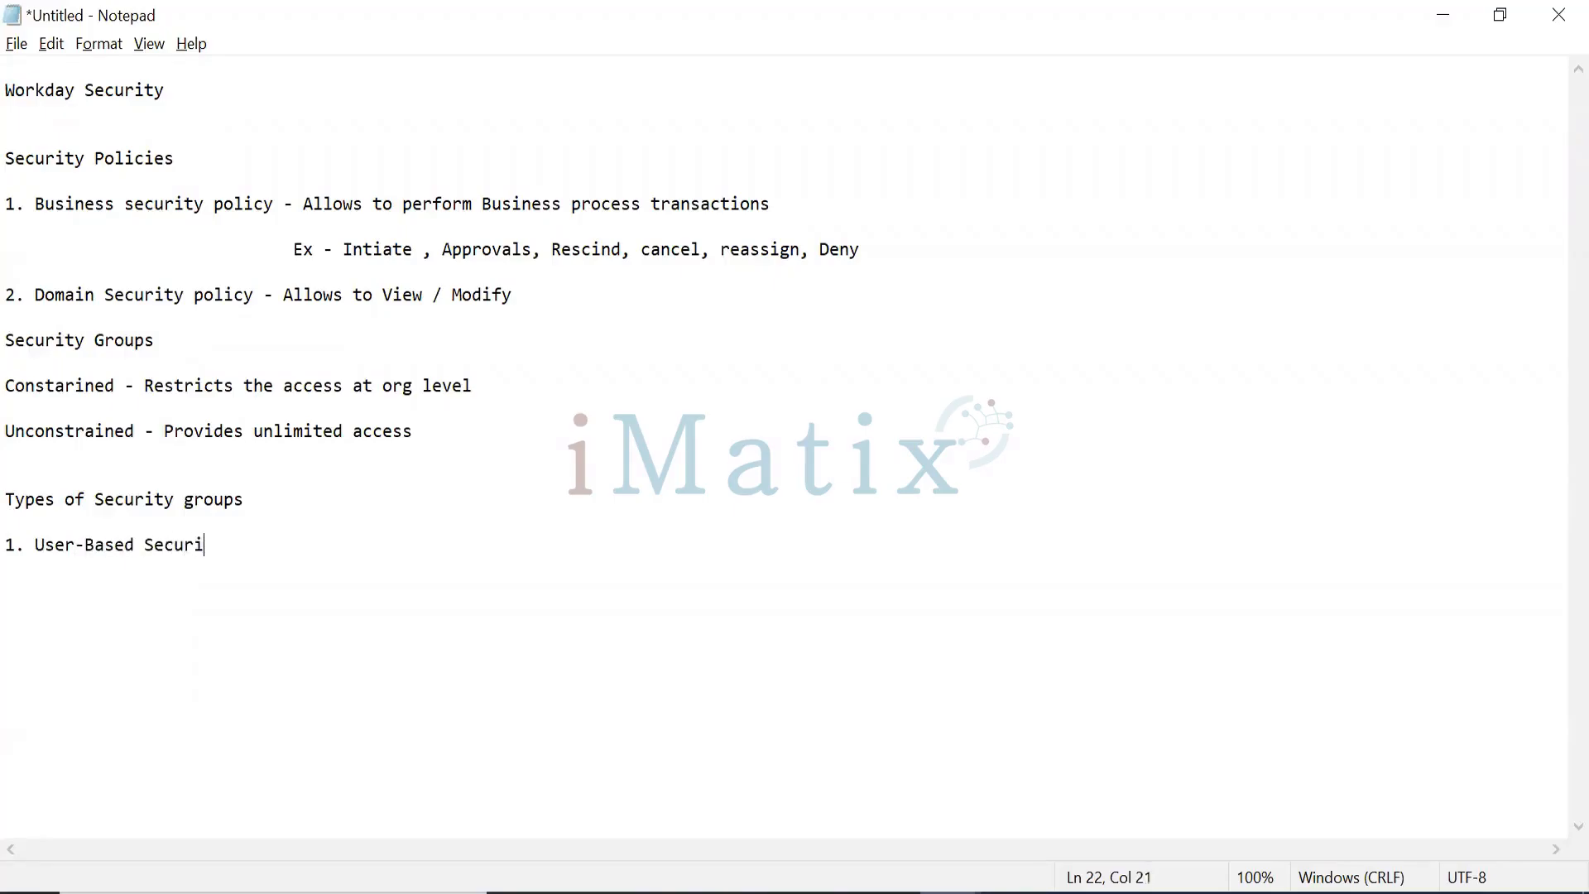
pyautogui.write('ty Goup')
pyautogui.press('BackSpace')
# Step: Add '2. Role Based Security Group' and '3. Job Based Security Group' below it
pyautogui.press('BackSpace')
pyautogui.press('BackSpace')
pyautogui.write('roup')
pyautogui.press('Return')
pyautogui.press('Return')
pyautogui.write('2.')
pyautogui.press('BackSpace')
pyautogui.write('. ROle ')
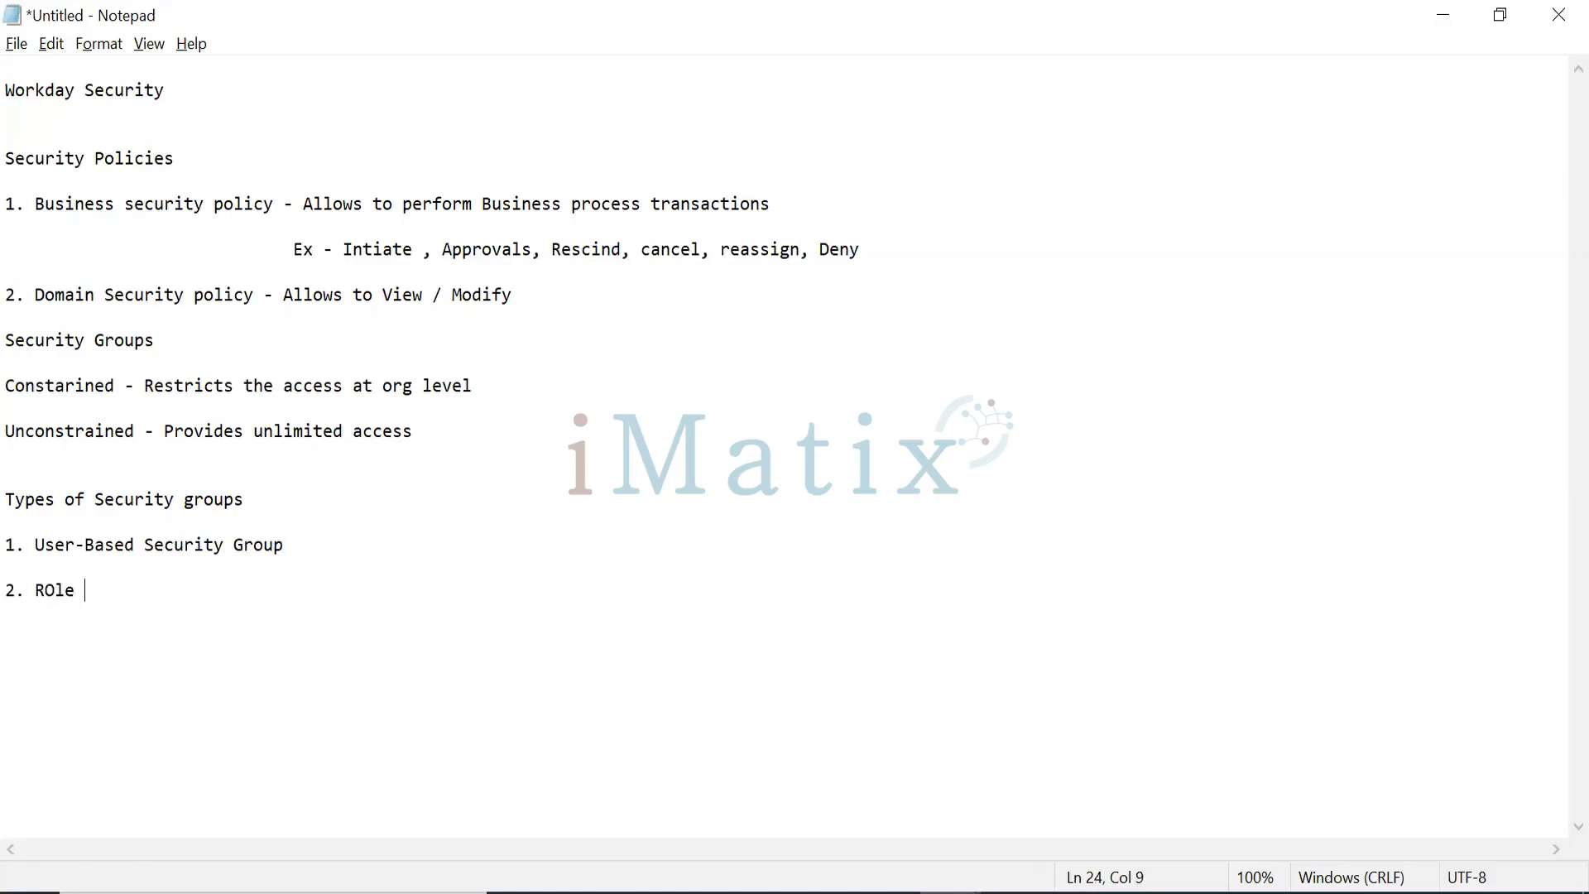
pyautogui.write('B')
pyautogui.press('BackSpace')
pyautogui.press('BackSpace')
pyautogui.press('BackSpace')
pyautogui.press('BackSpace')
pyautogui.press('BackSpace')
pyautogui.write('ole Based Security G')
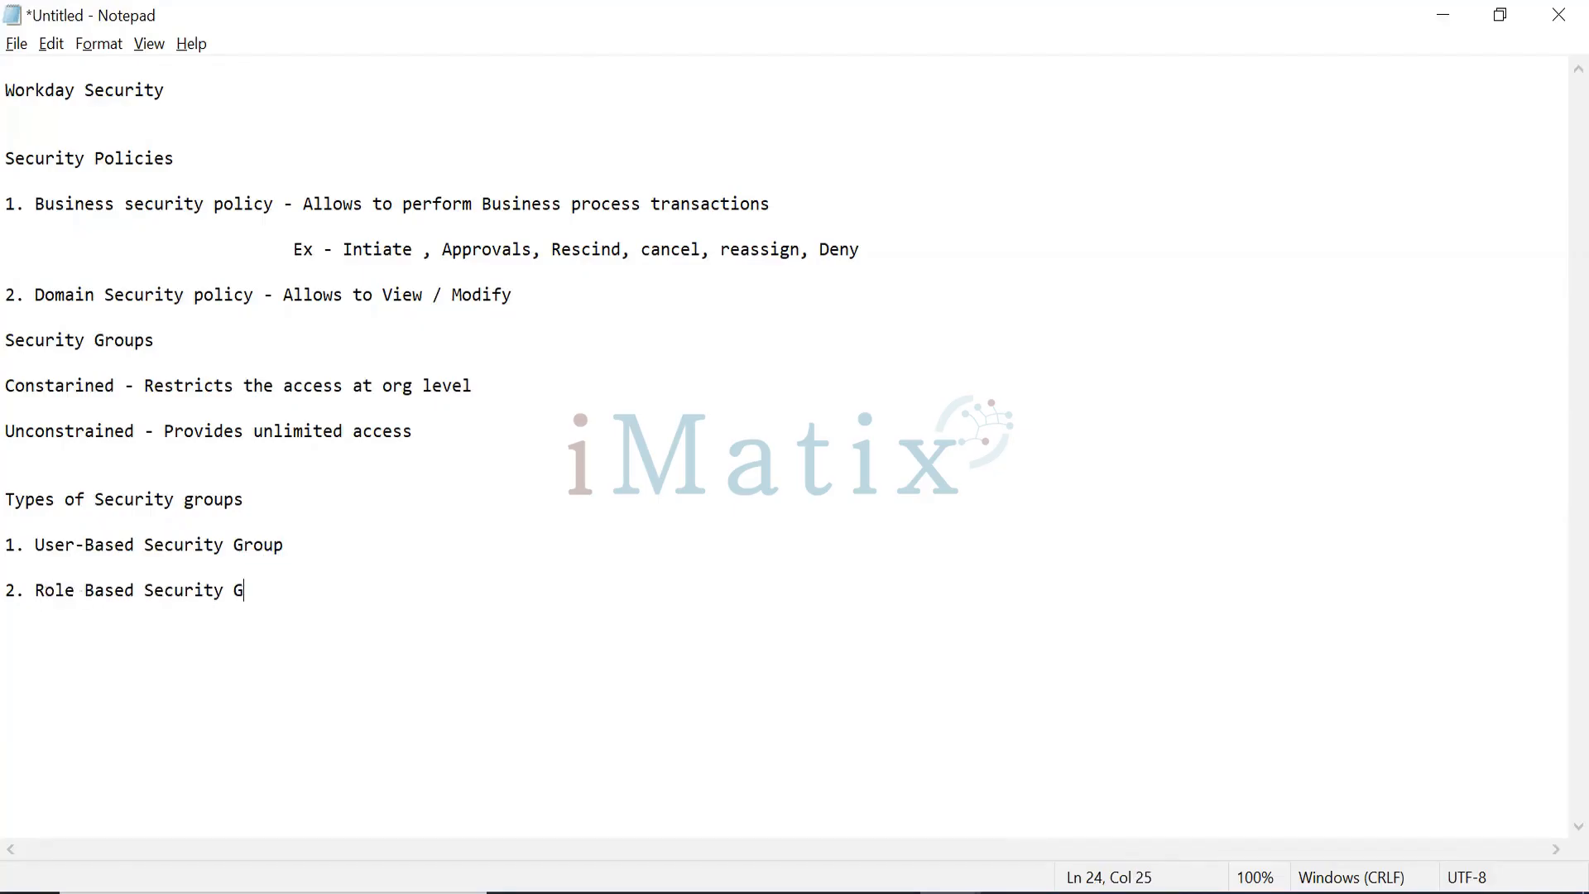
pyautogui.write('roup')
pyautogui.press('Return')
pyautogui.press('Return')
pyautogui.write('3. Job Based ')
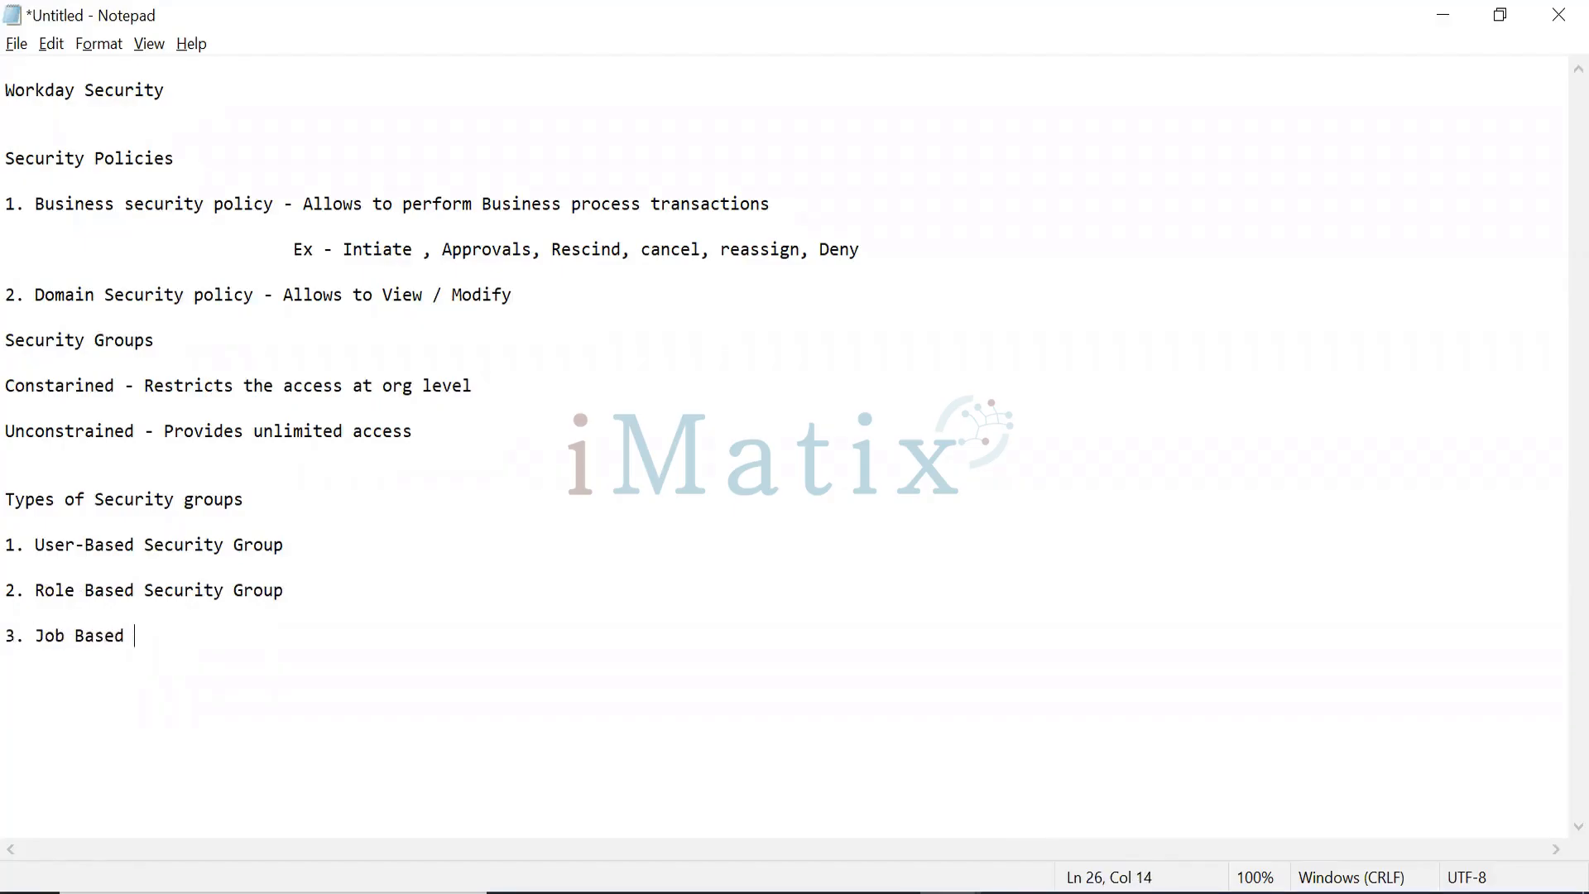
pyautogui.write('Security Group')
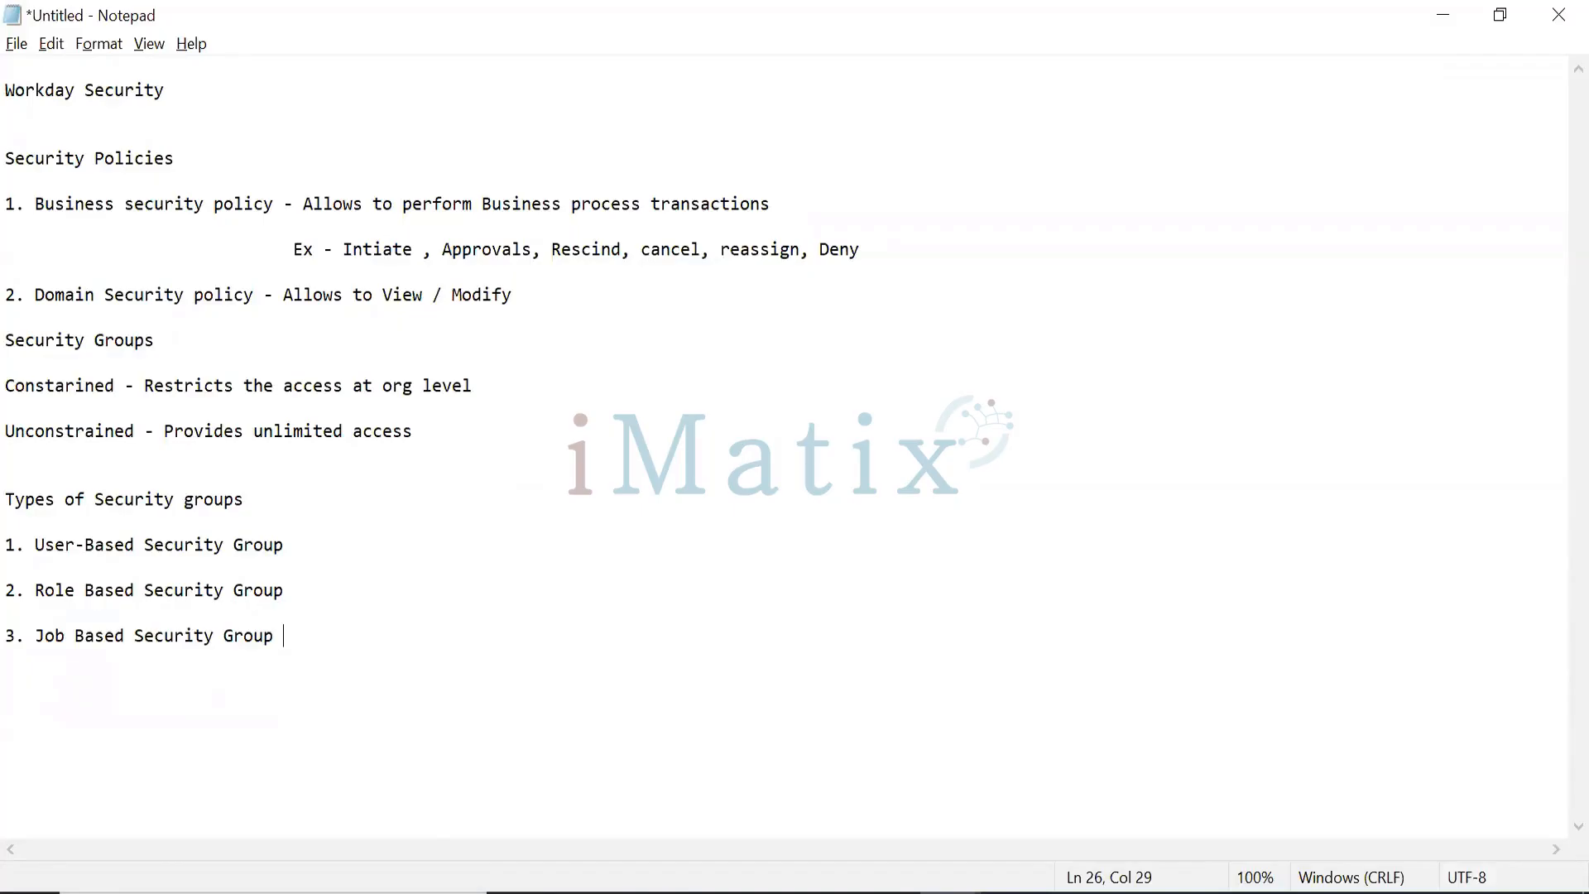
pyautogui.click(472, 407)
pyautogui.moveTo(422, 434); pyautogui.dragTo(13, 204)
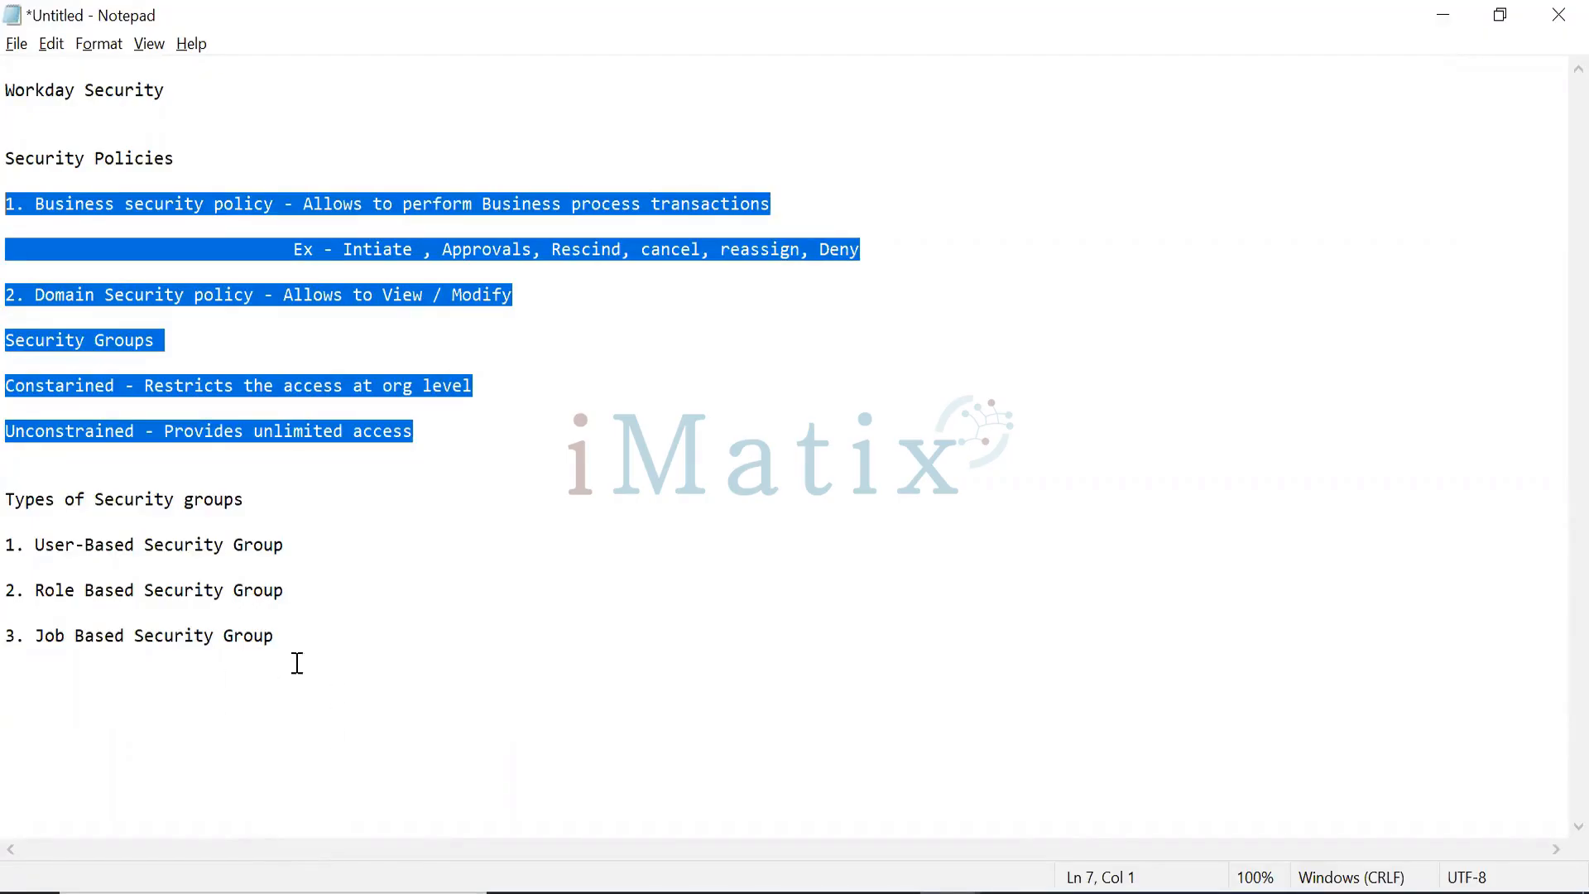
pyautogui.click(309, 640)
pyautogui.moveTo(309, 640); pyautogui.dragTo(108, 340)
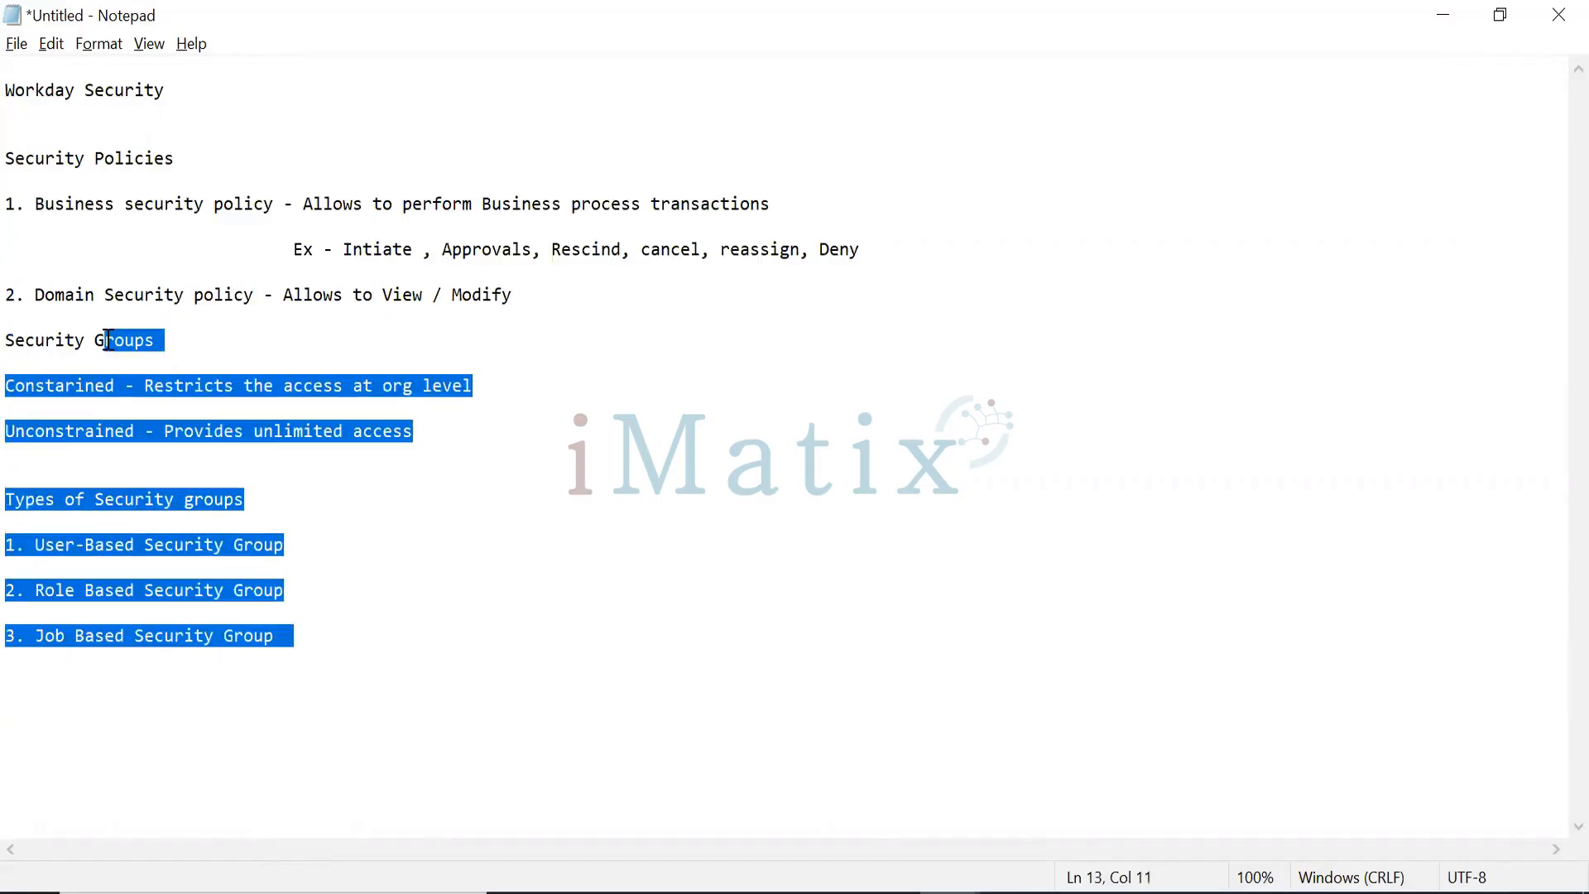
pyautogui.click(325, 631)
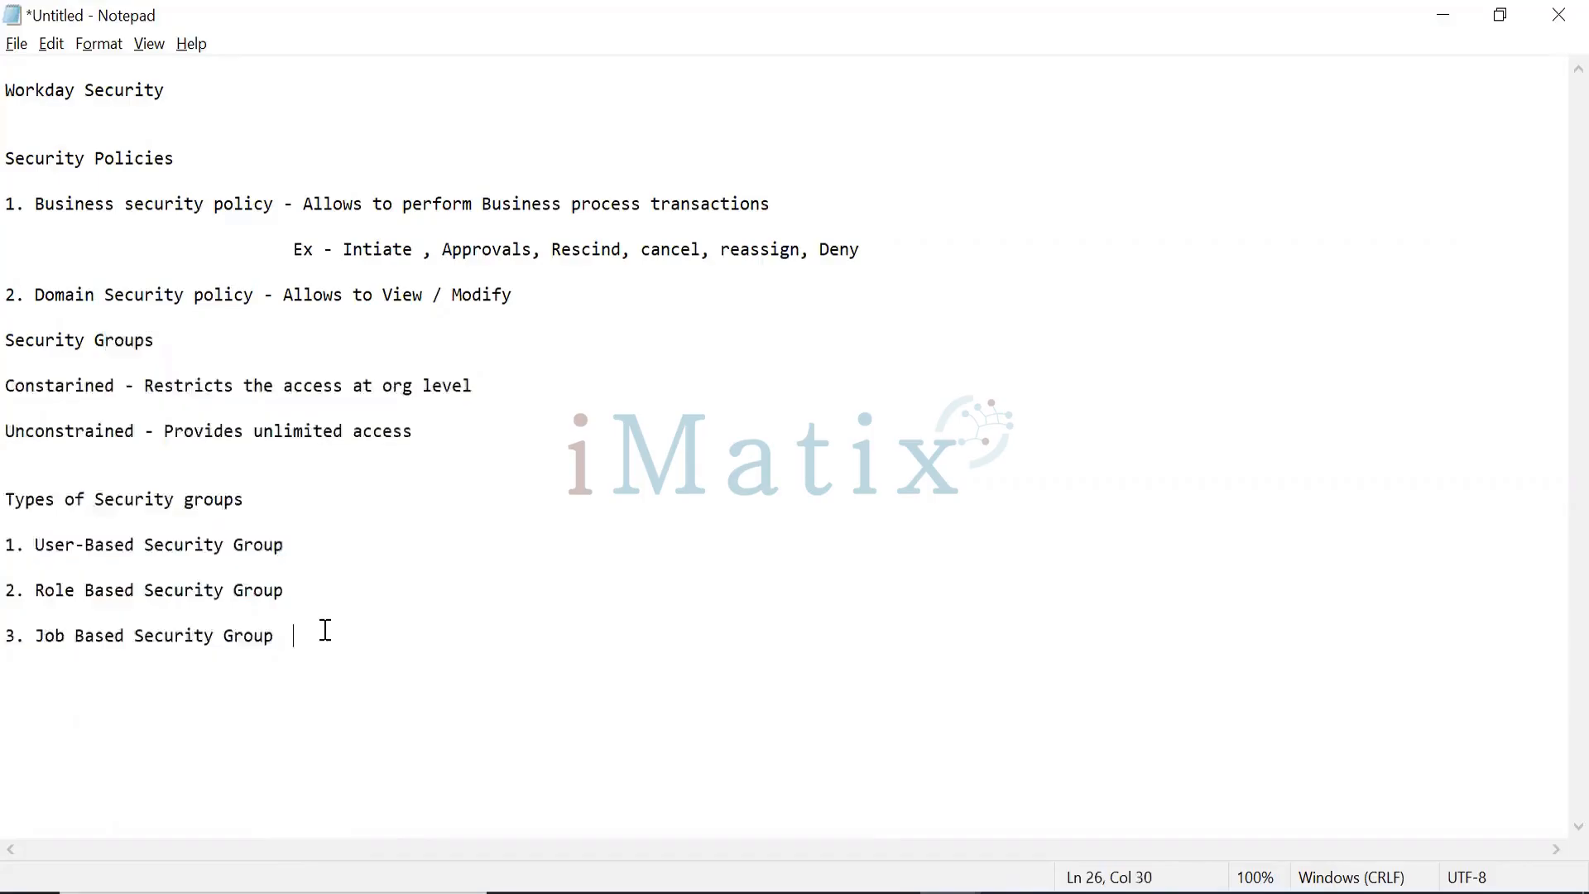
pyautogui.click(332, 555)
# Step: Append ' - HR adminsistartor' as an example after the User-Based Security Group item
pyautogui.write('-')
pyautogui.write('HR adminsistartor')
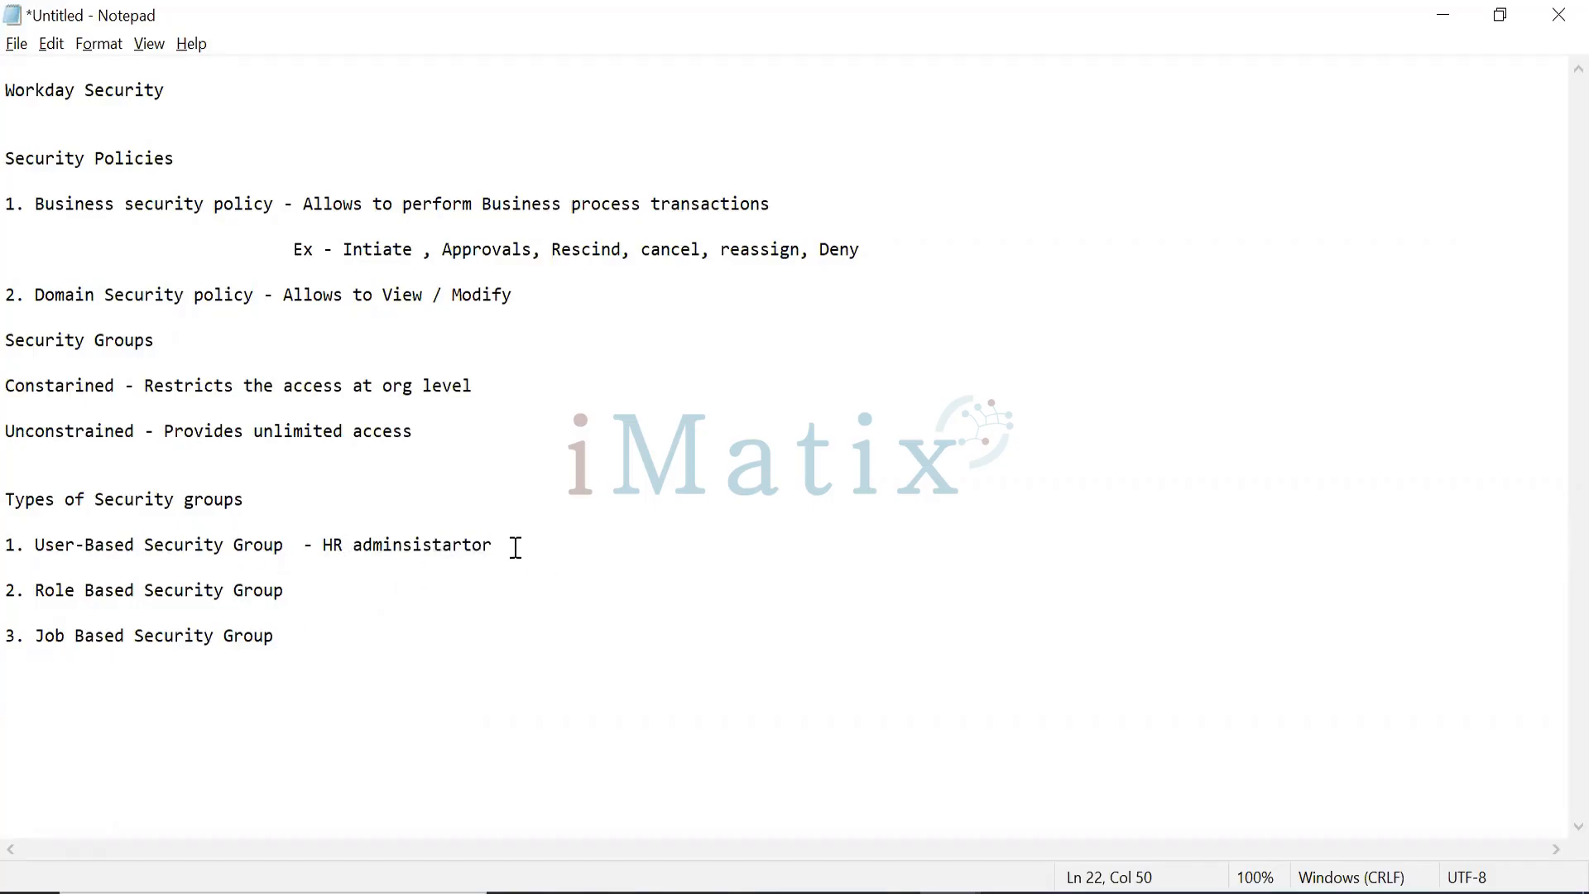
pyautogui.moveTo(516, 548); pyautogui.dragTo(322, 548)
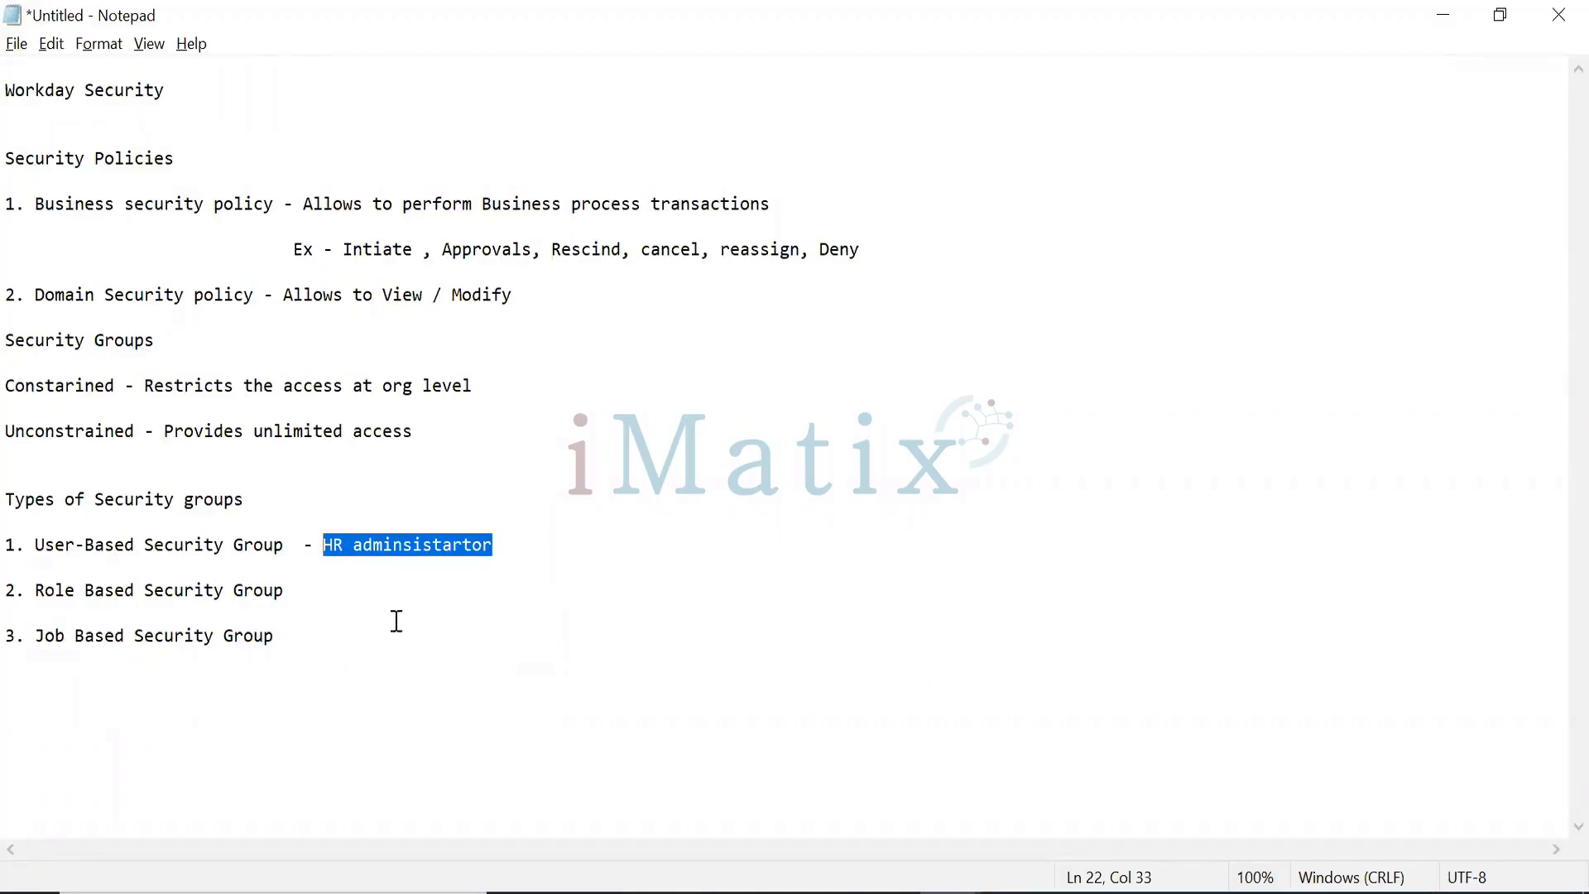
pyautogui.click(506, 546)
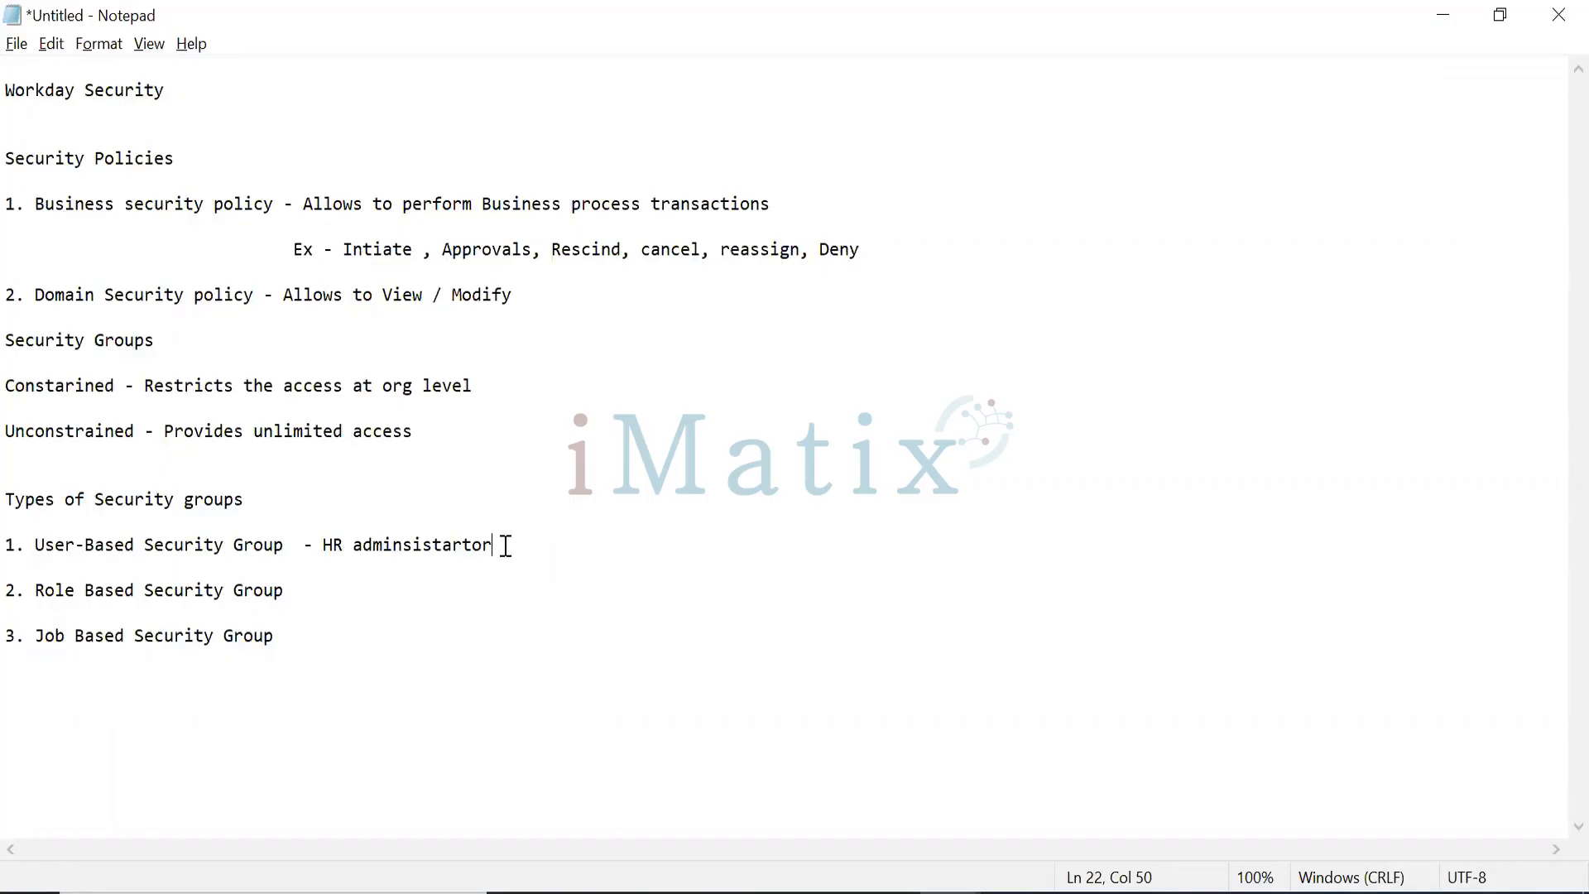
# Step: Add ', Payroll Administrator, Benefits Administrator' to the User-Based Security Group examples
pyautogui.write(',')
pyautogui.write('Payroll Administrat')
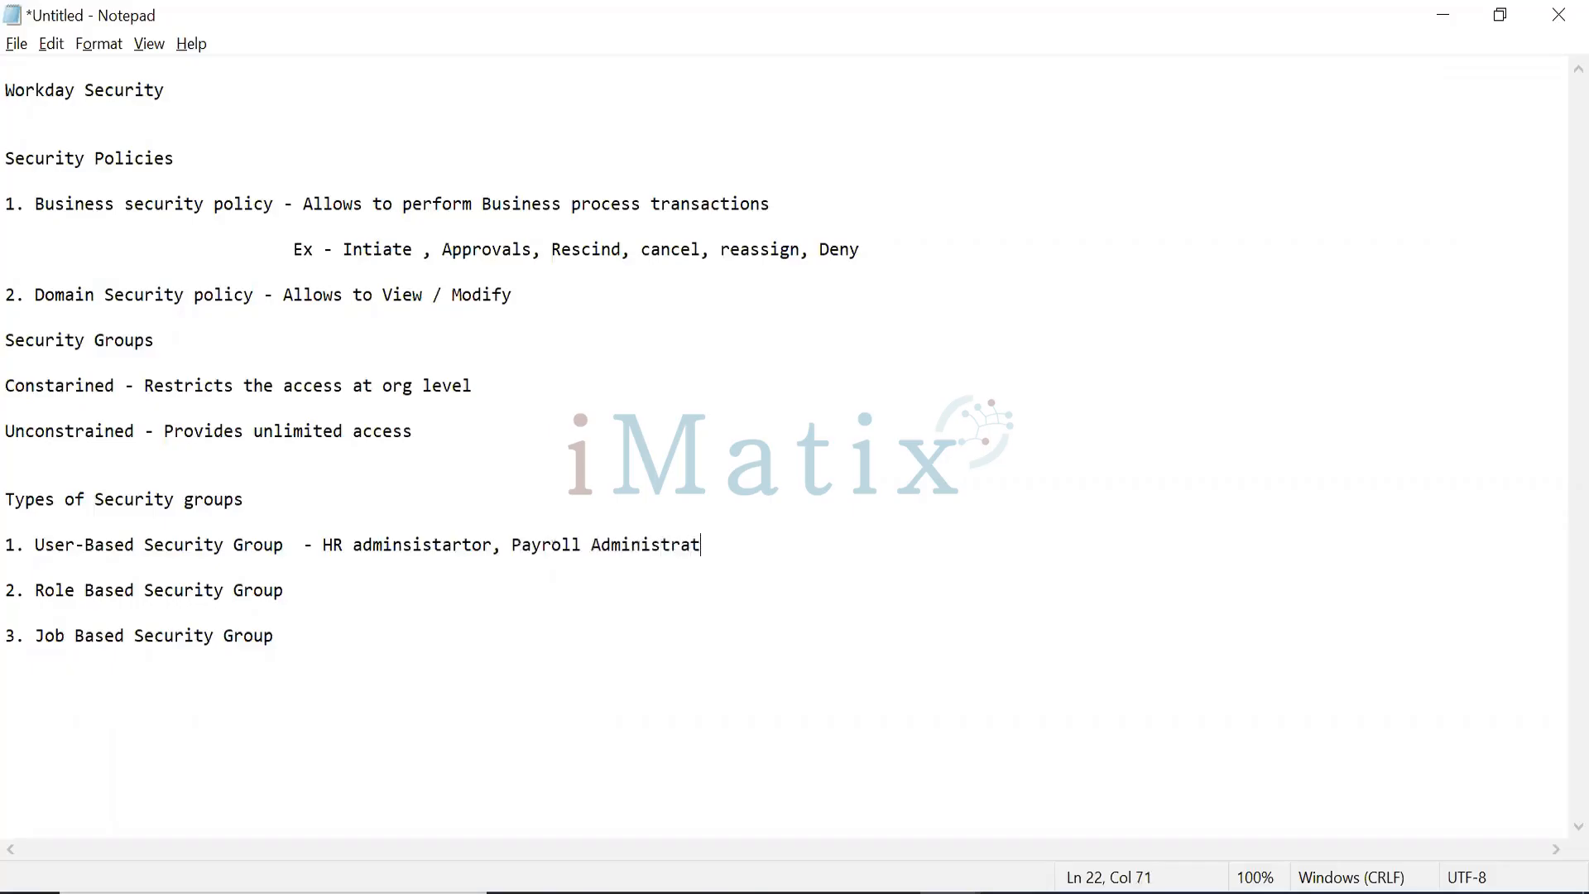
pyautogui.write('or')
pyautogui.write(', Benefits A')
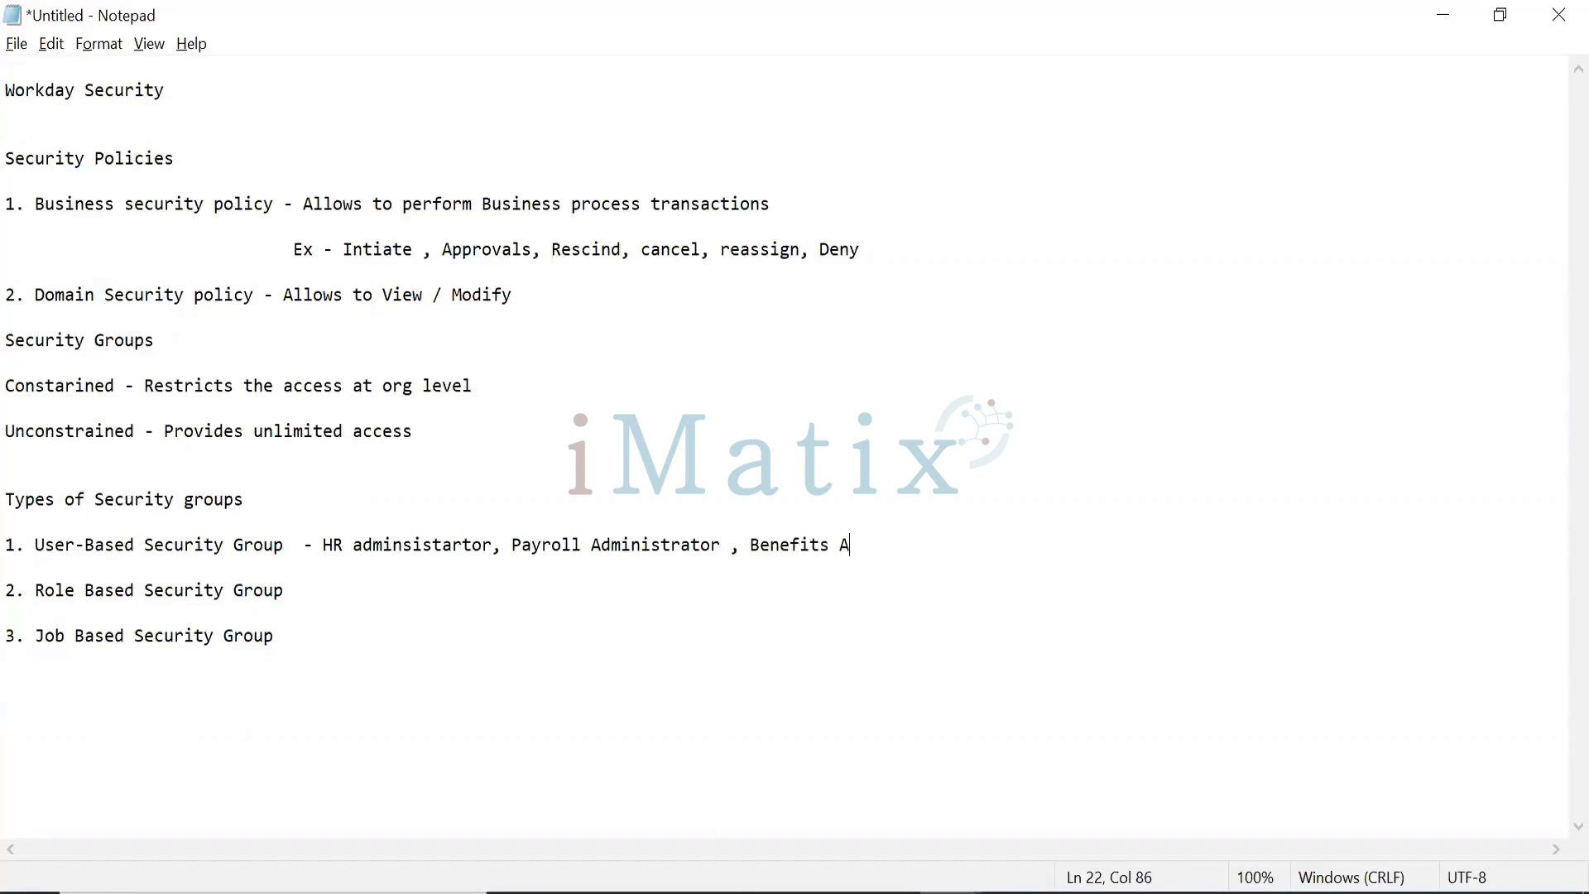
pyautogui.write('dministrator')
pyautogui.moveTo(333, 553); pyautogui.dragTo(1004, 583)
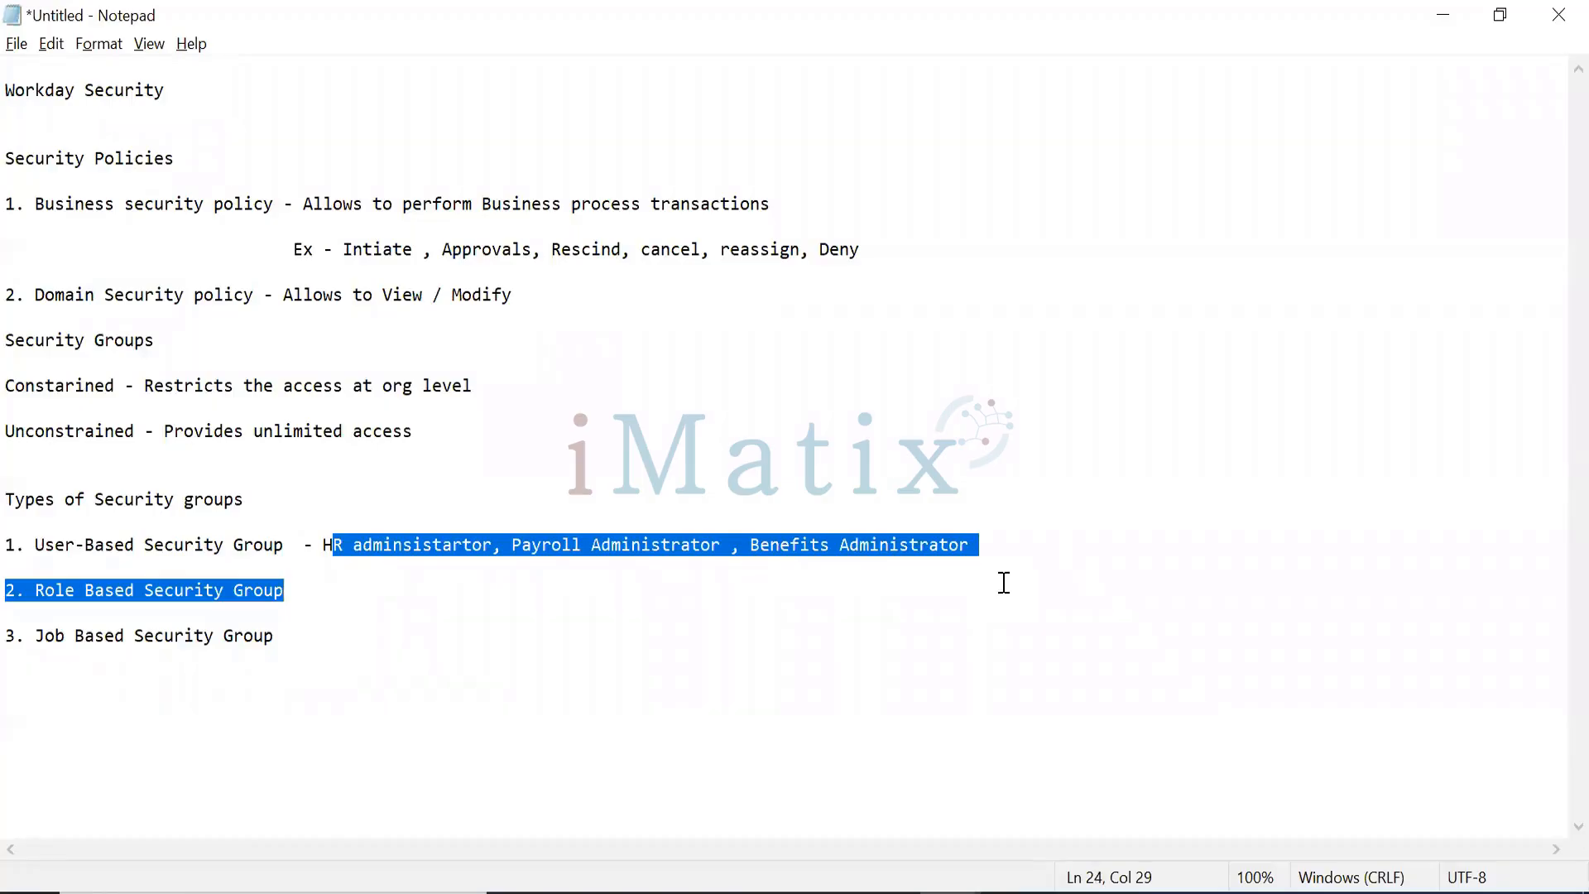
pyautogui.click(525, 550)
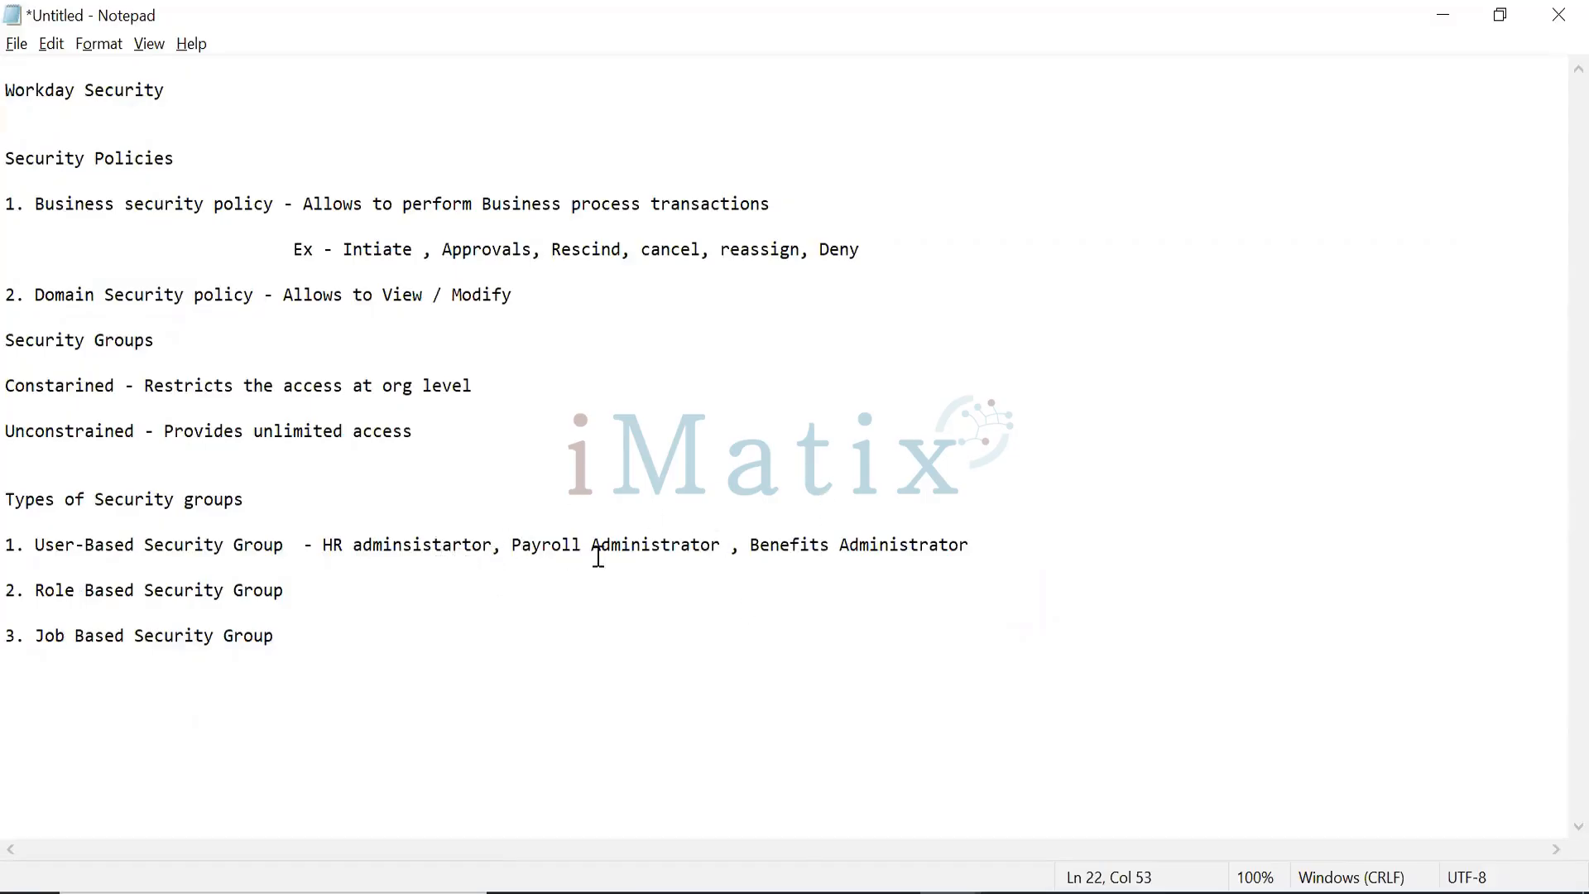
pyautogui.click(1017, 560)
pyautogui.click(990, 546)
# Step: Put a dash after '2. Role Based Security Group' to start its description
pyautogui.click(327, 529)
pyautogui.click(350, 581)
pyautogui.write('-')
pyautogui.moveTo(346, 641); pyautogui.dragTo(8, 637)
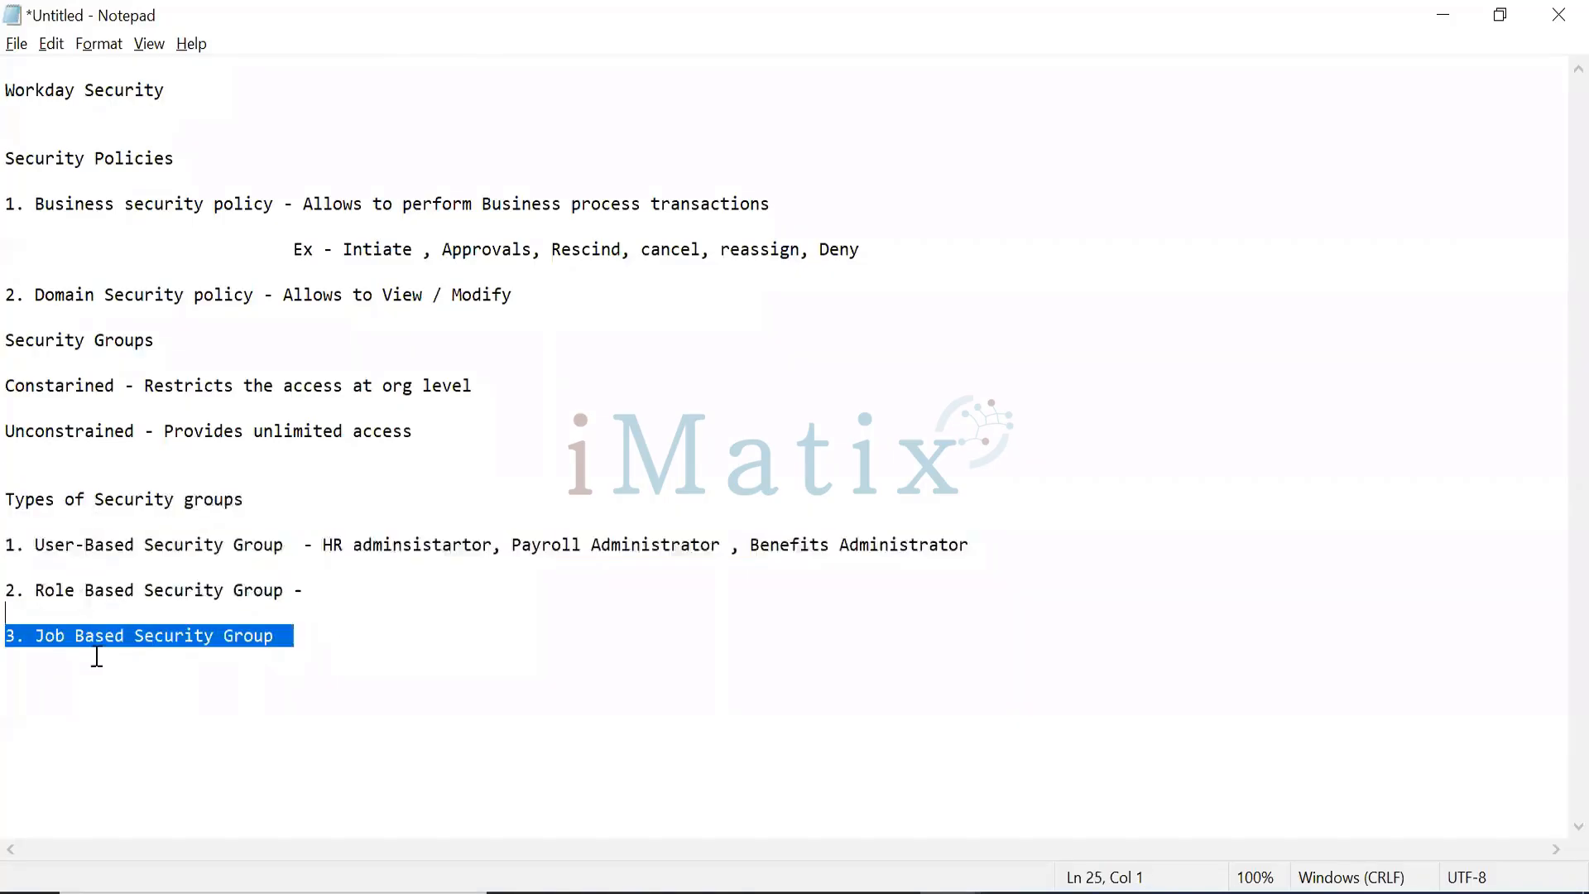
pyautogui.click(97, 657)
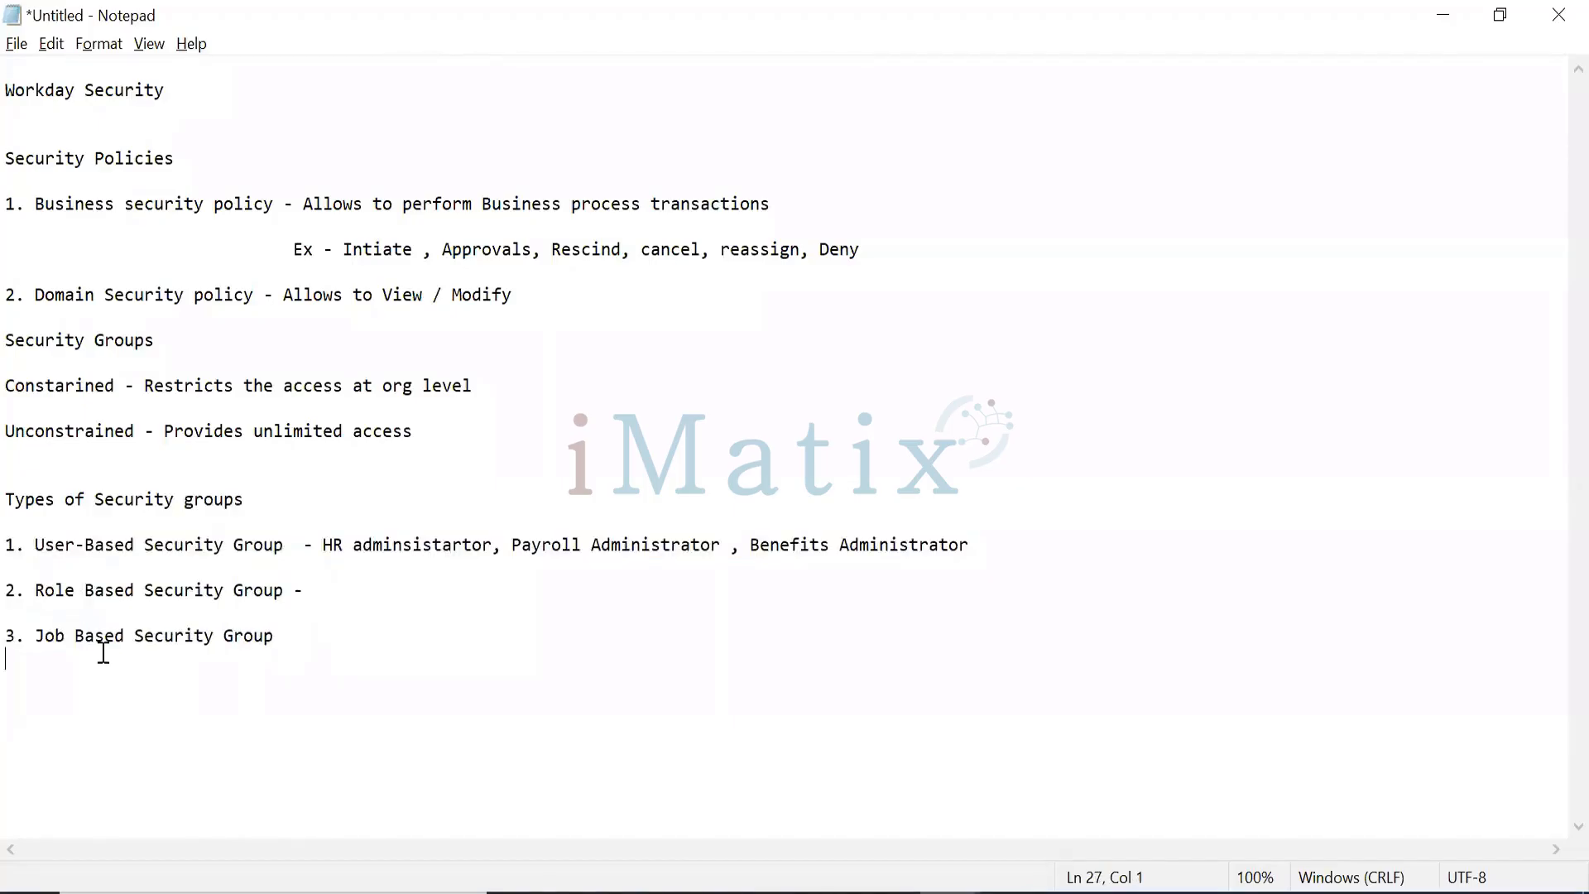
pyautogui.moveTo(104, 654); pyautogui.dragTo(236, 551)
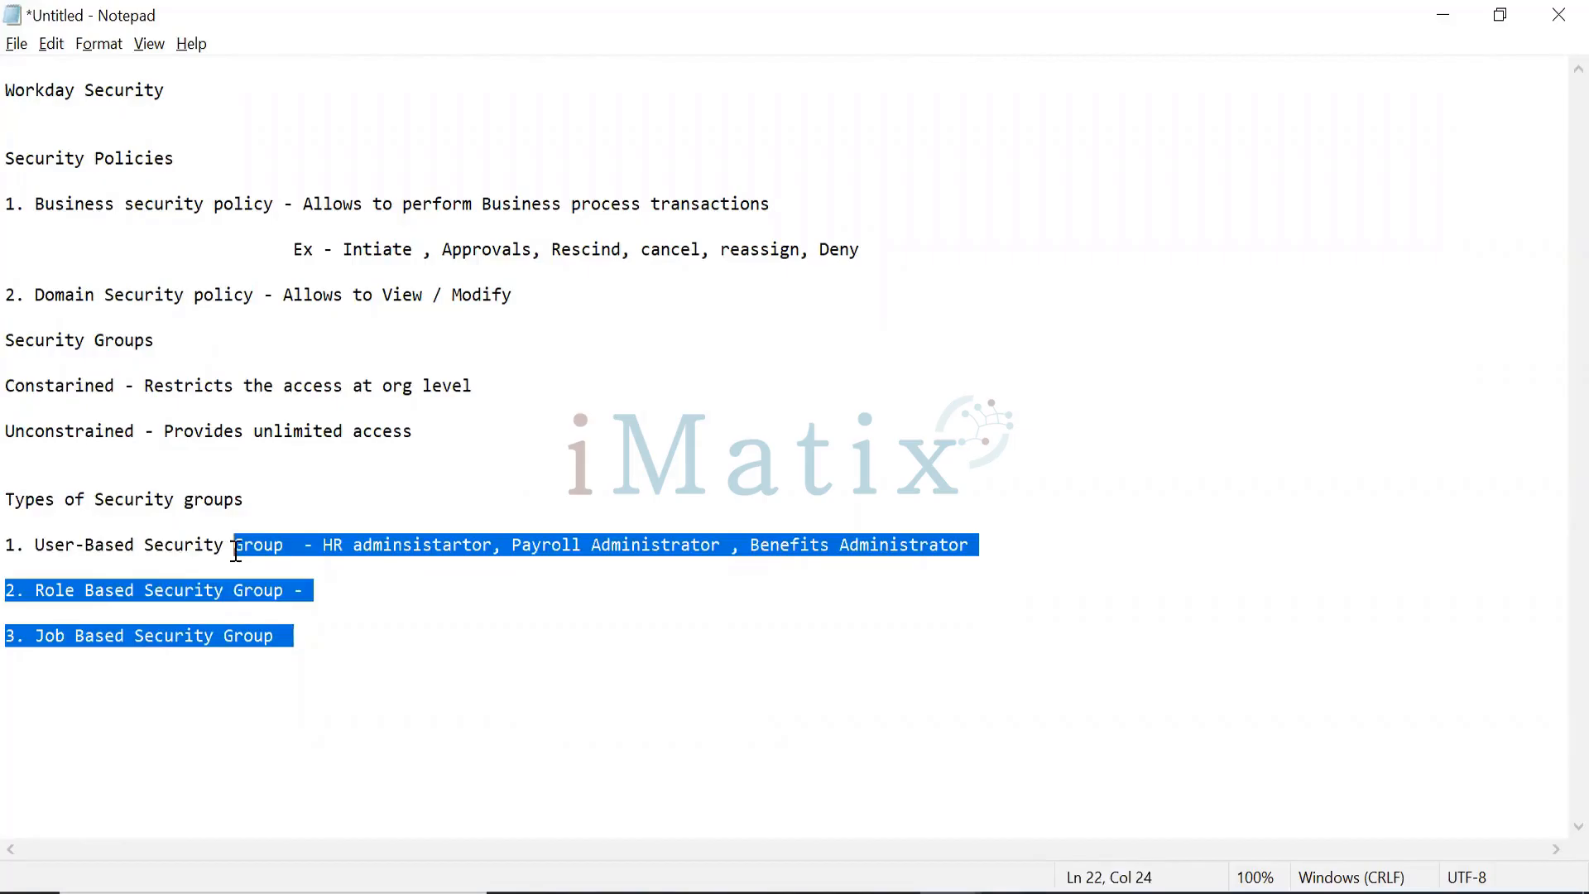
pyautogui.click(236, 551)
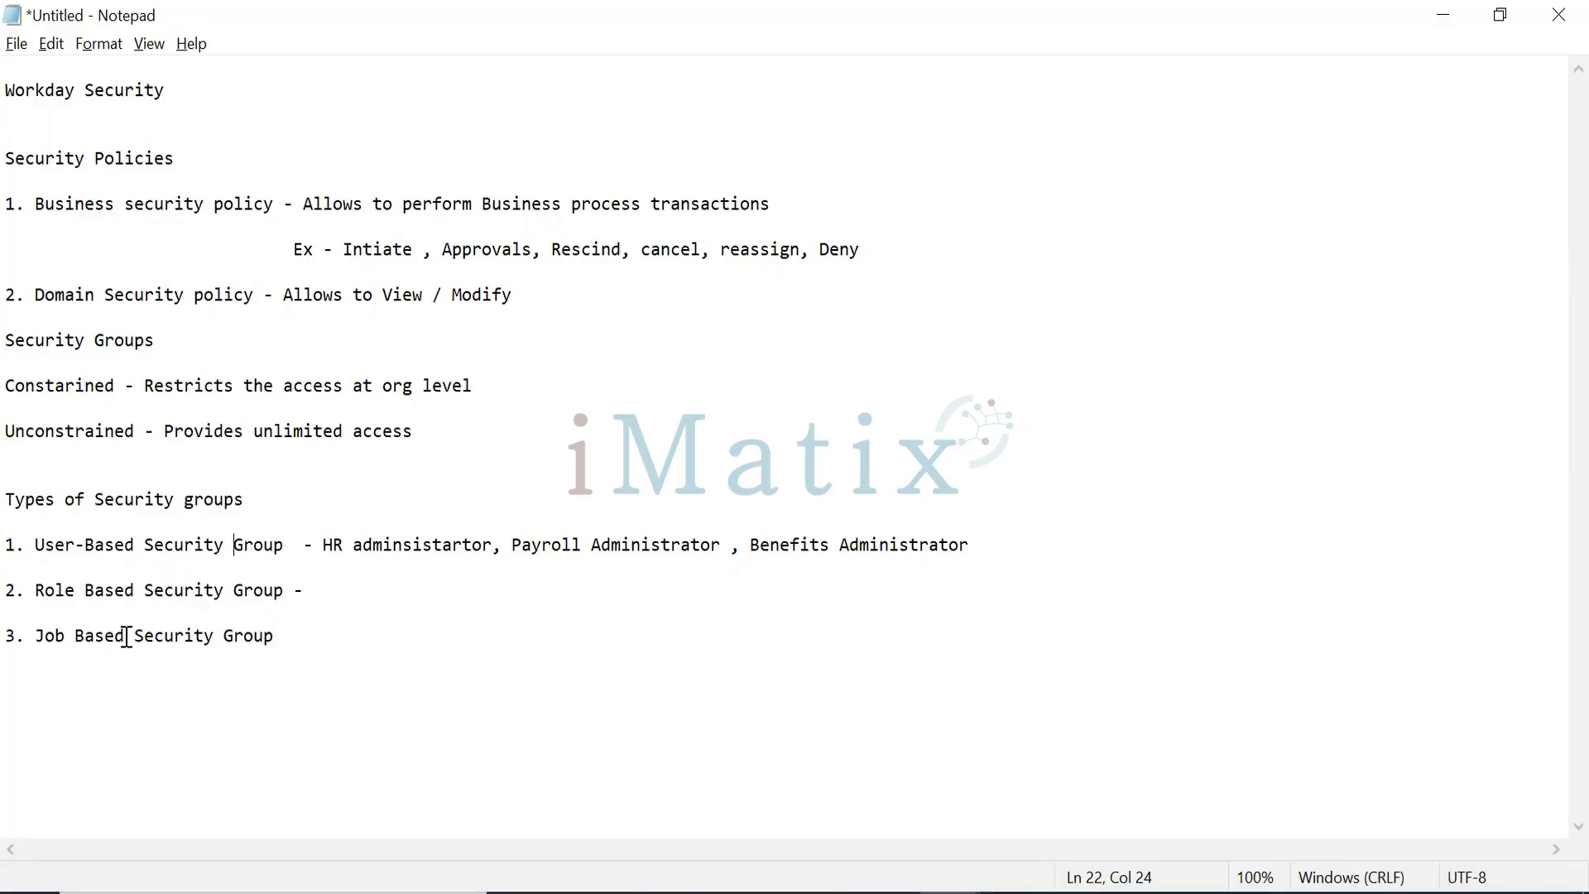
pyautogui.click(127, 636)
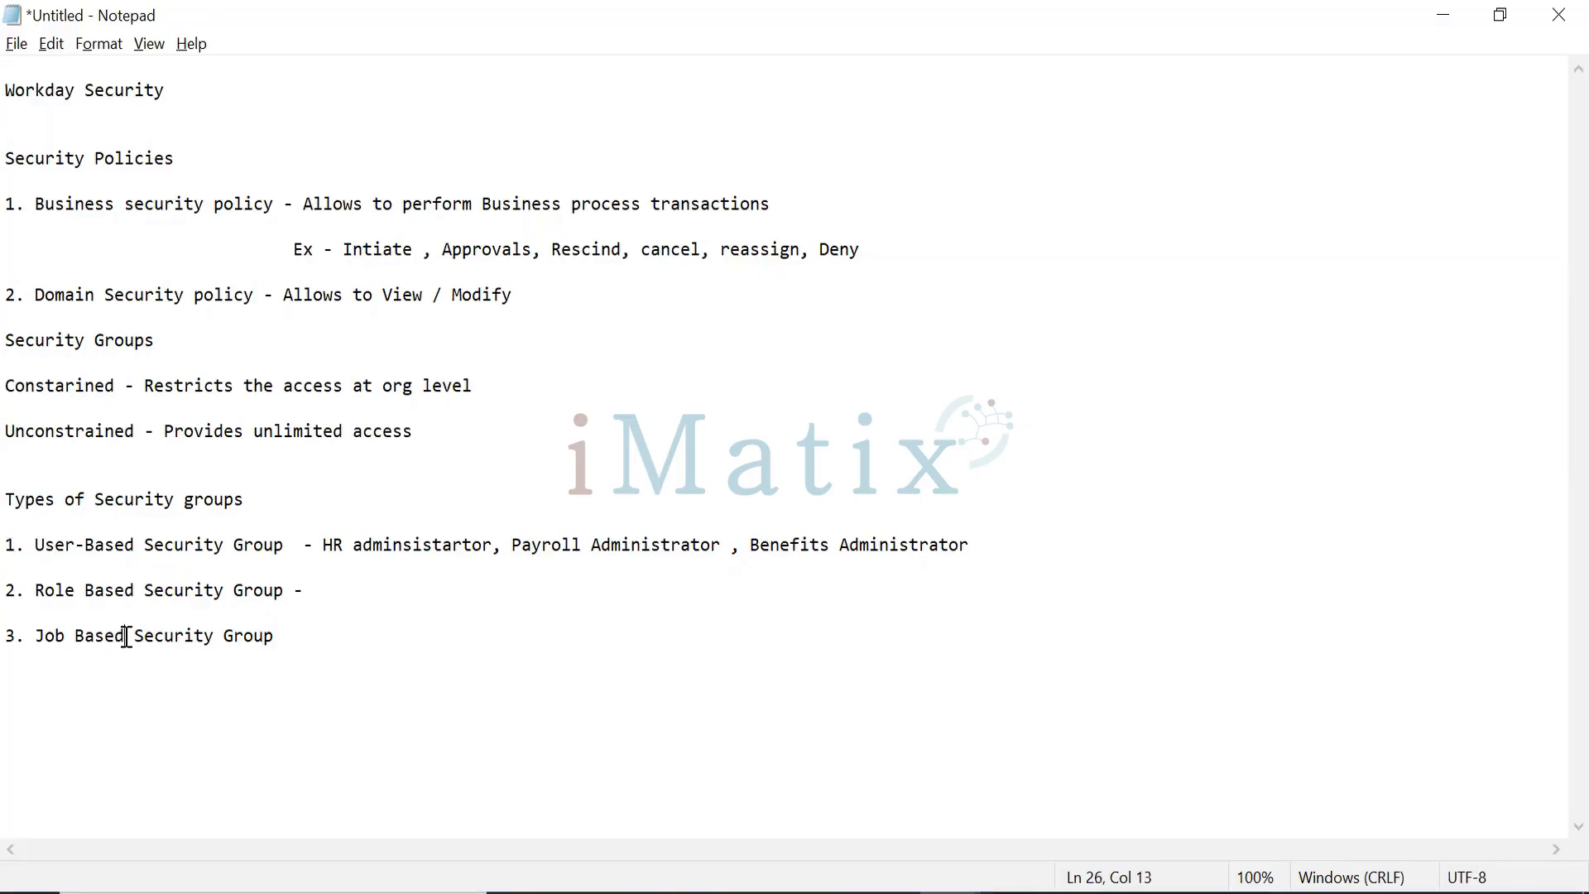
pyautogui.click(152, 542)
pyautogui.click(328, 589)
# Step: Describe role-based groups: assigned at org level, inherited from superiors, restricted by Cons Vs Unstrained
pyautogui.write('This can be assi')
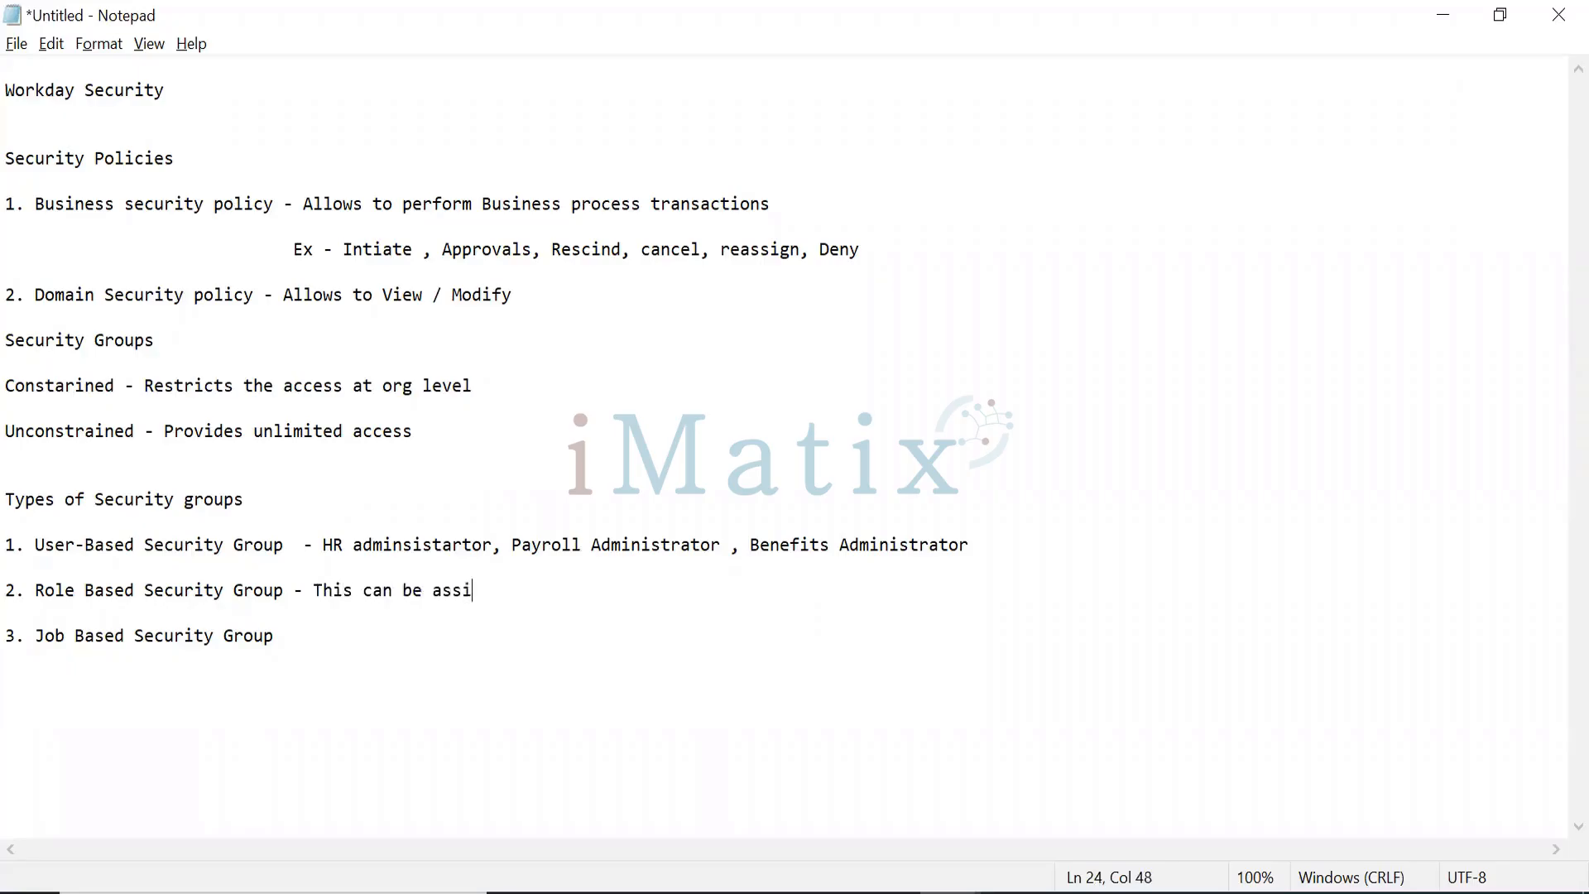
pyautogui.write('gned at org l')
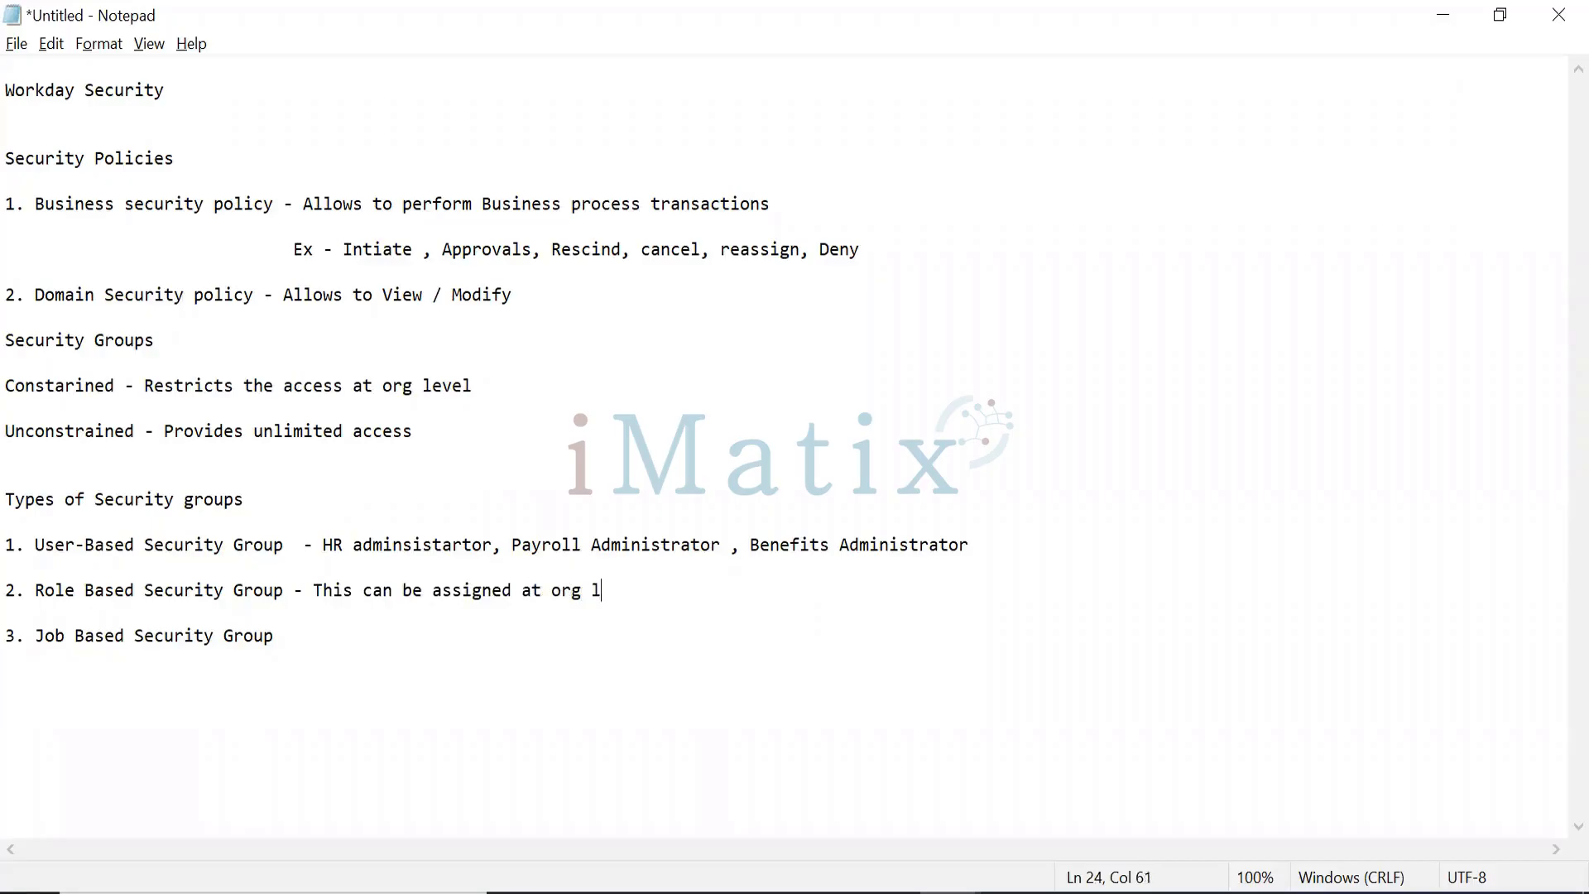
pyautogui.write('evel, will be inge')
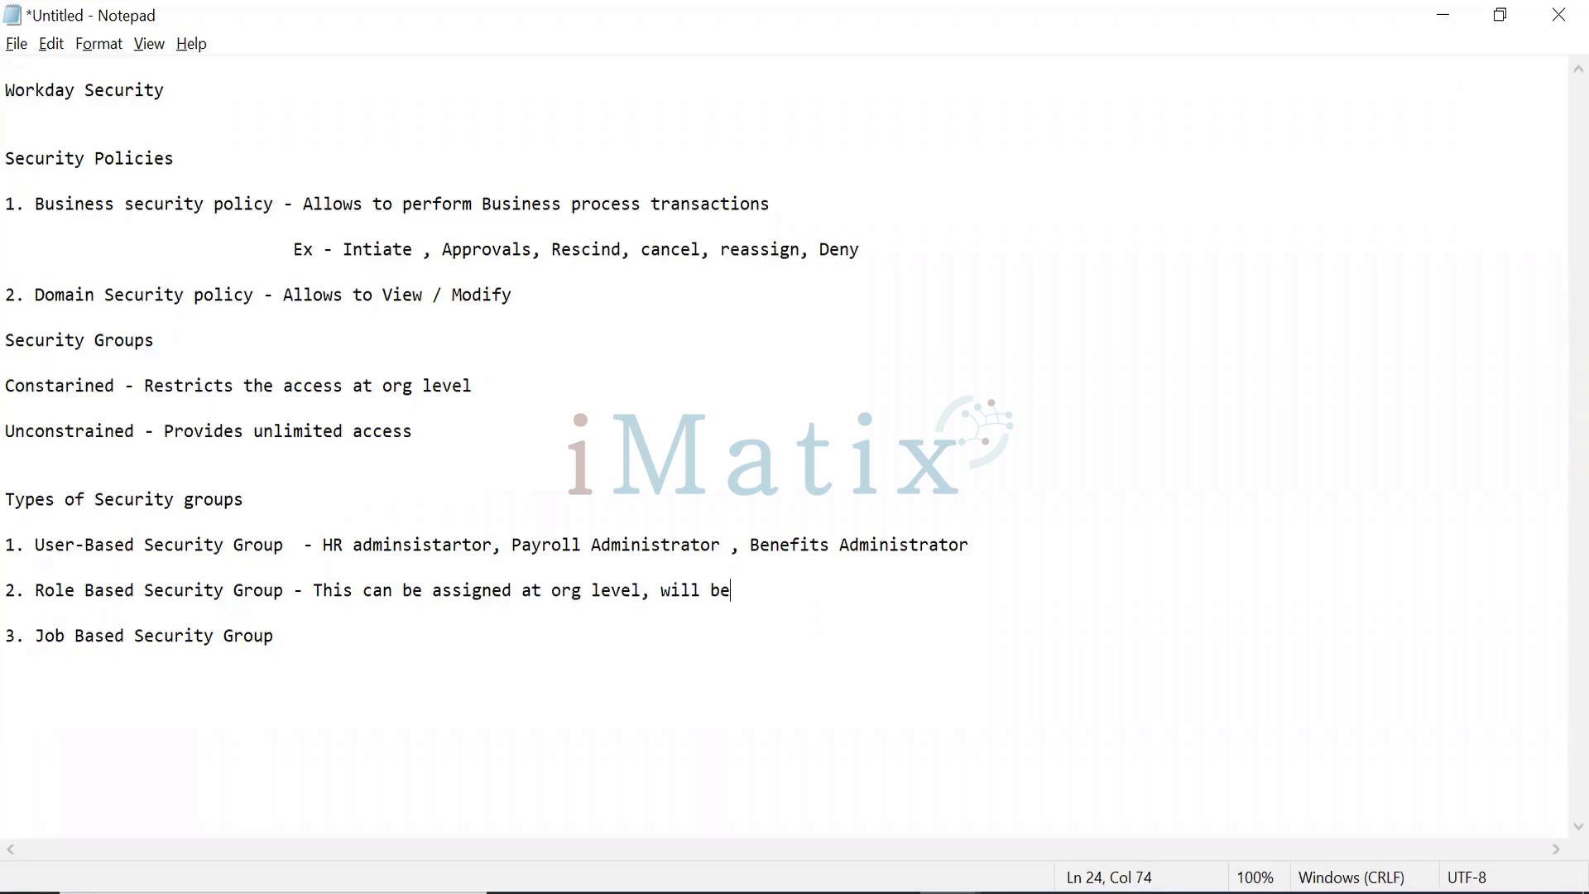
pyautogui.press('BackSpace')
pyautogui.press('BackSpace')
pyautogui.write('hrited from super')
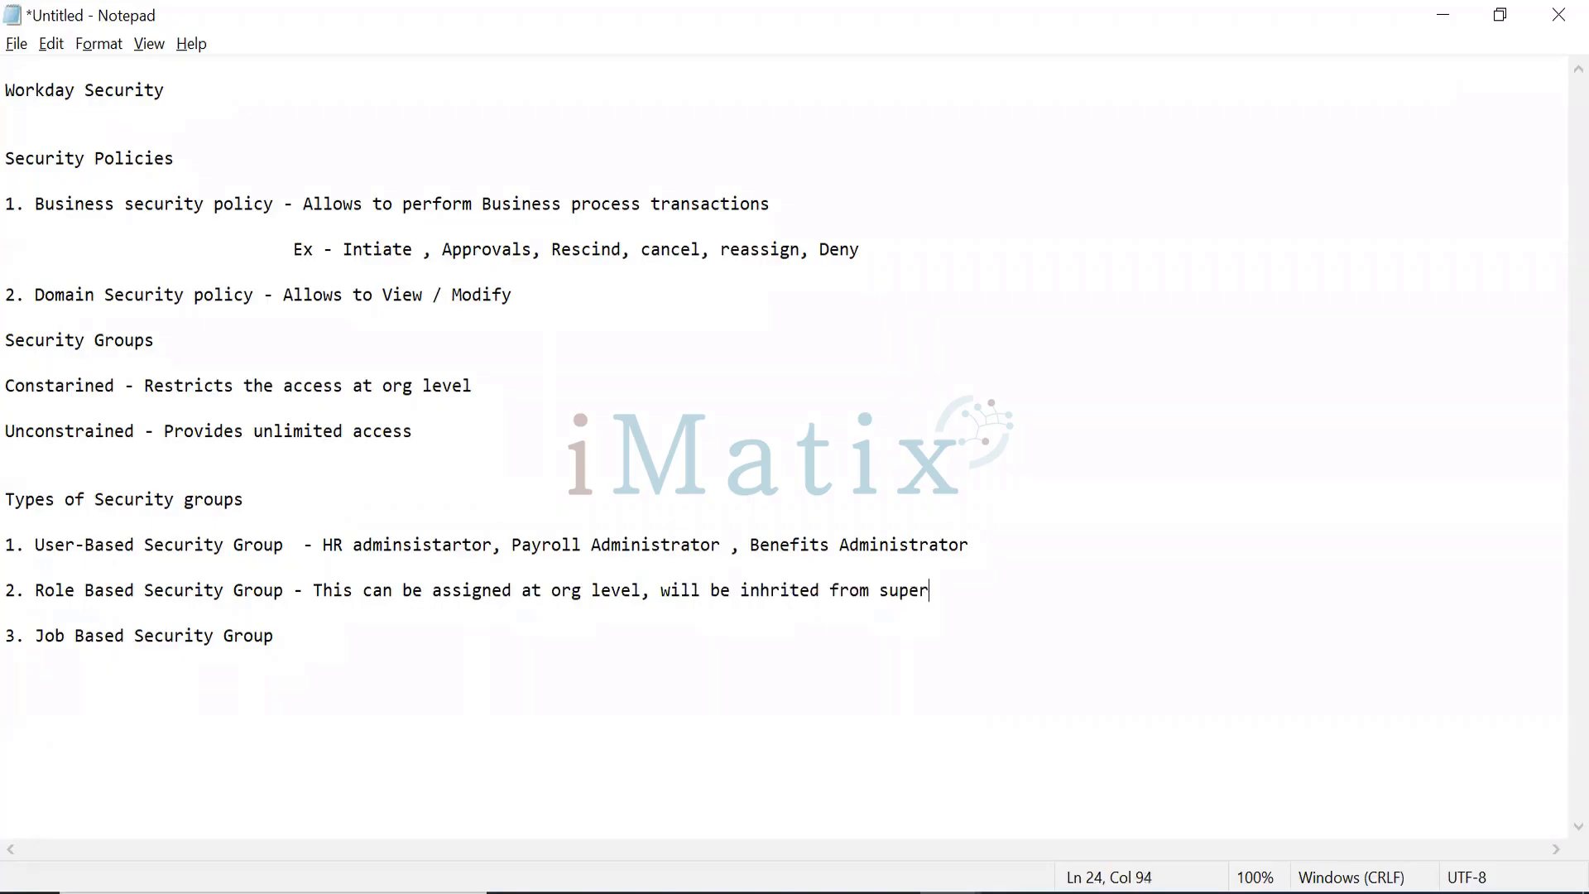
pyautogui.write('iors and can be')
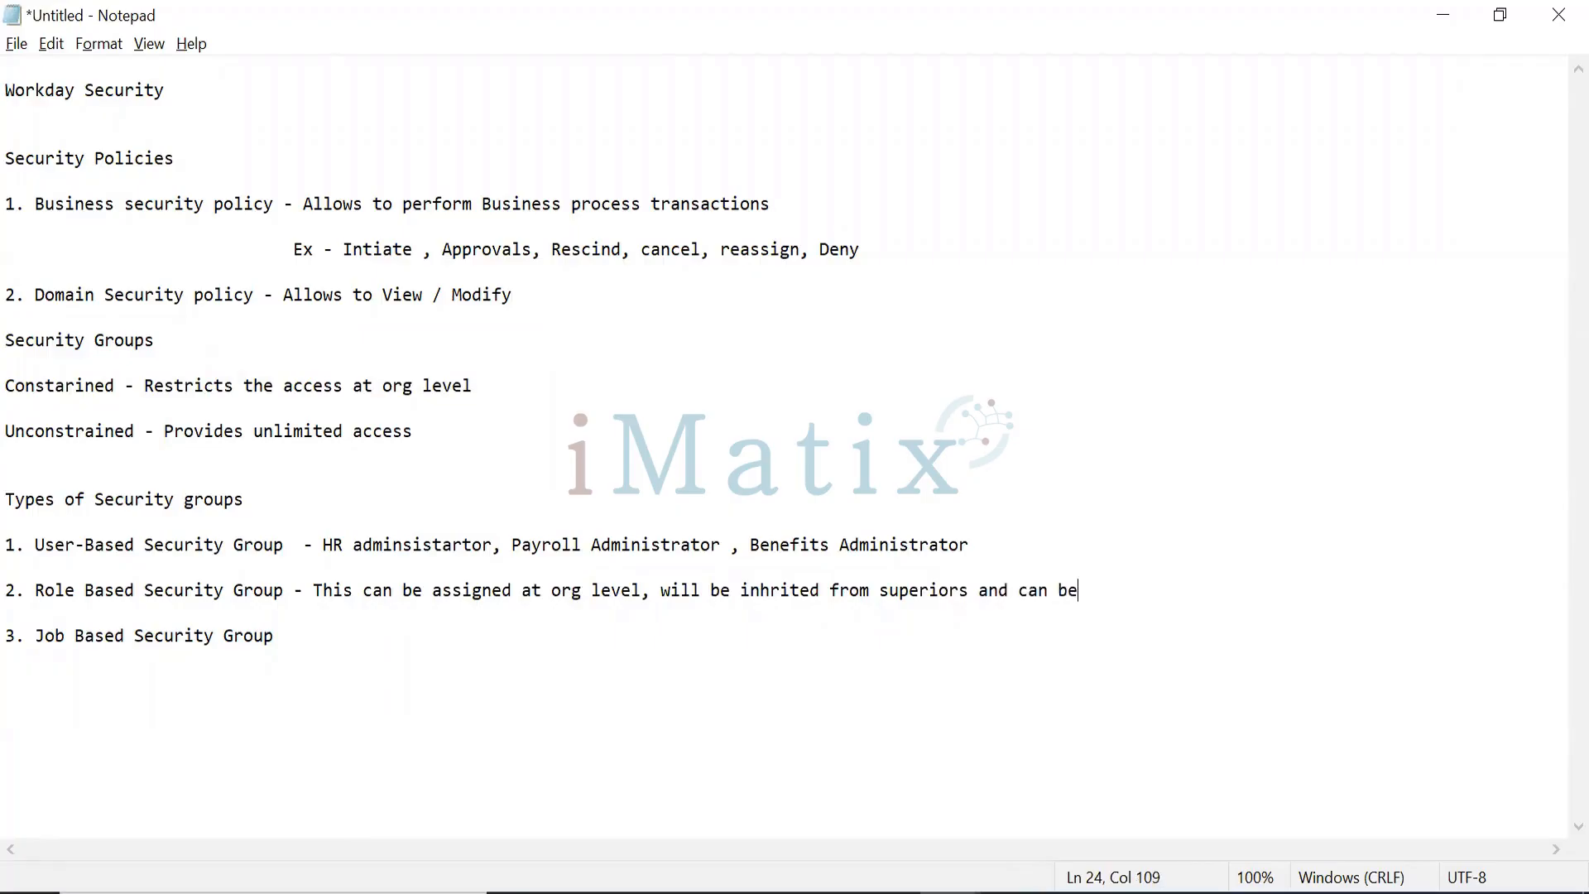
pyautogui.write(' restricted based o')
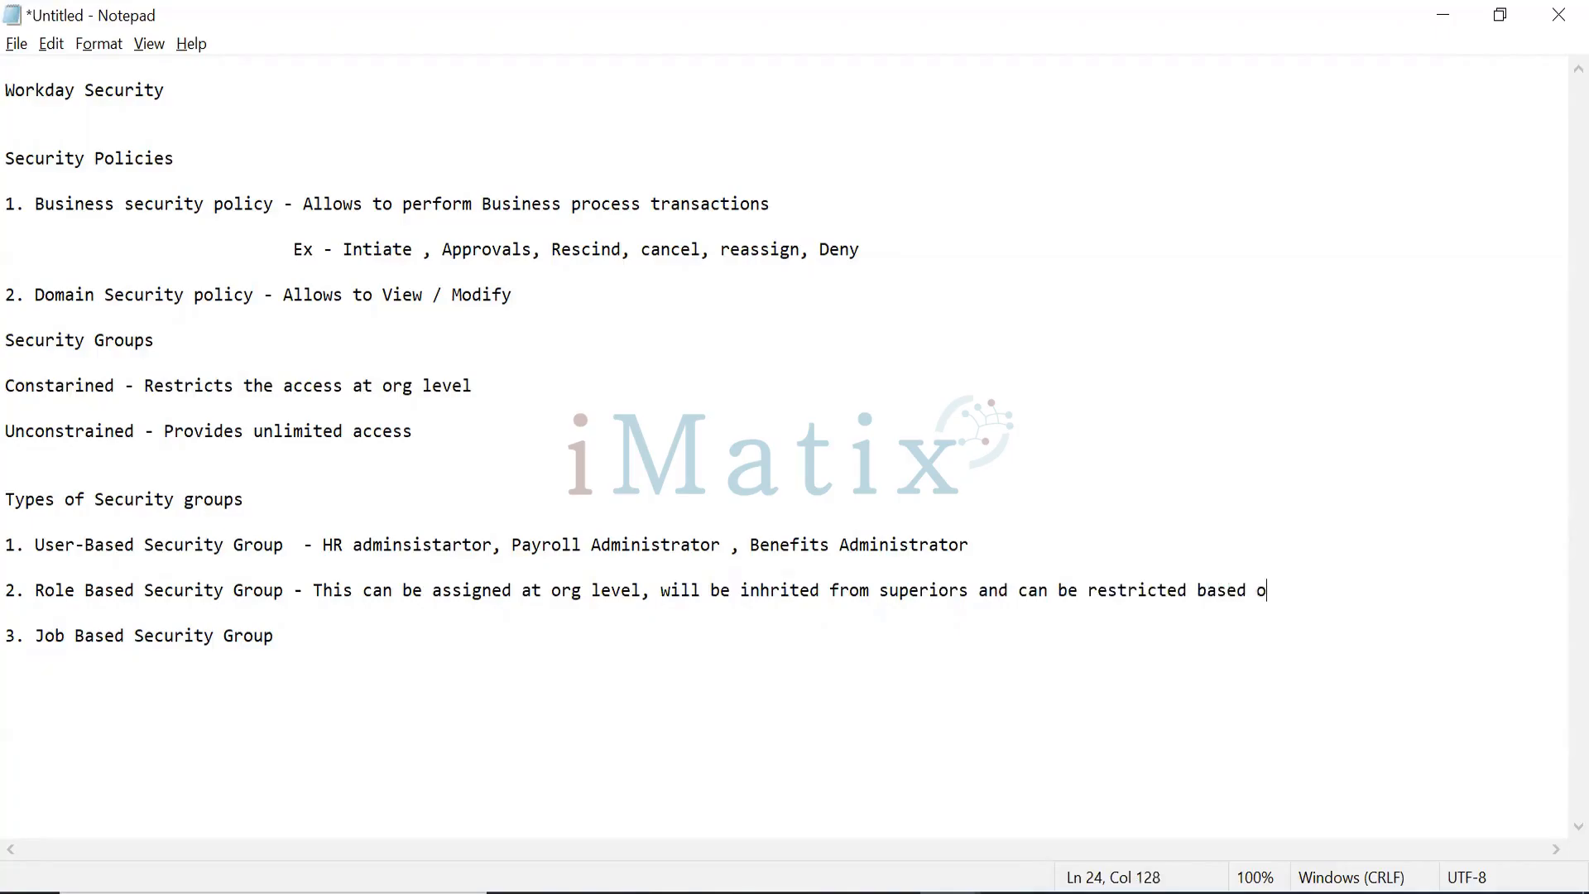
pyautogui.write('n Cons Vs Unst')
pyautogui.write('rained')
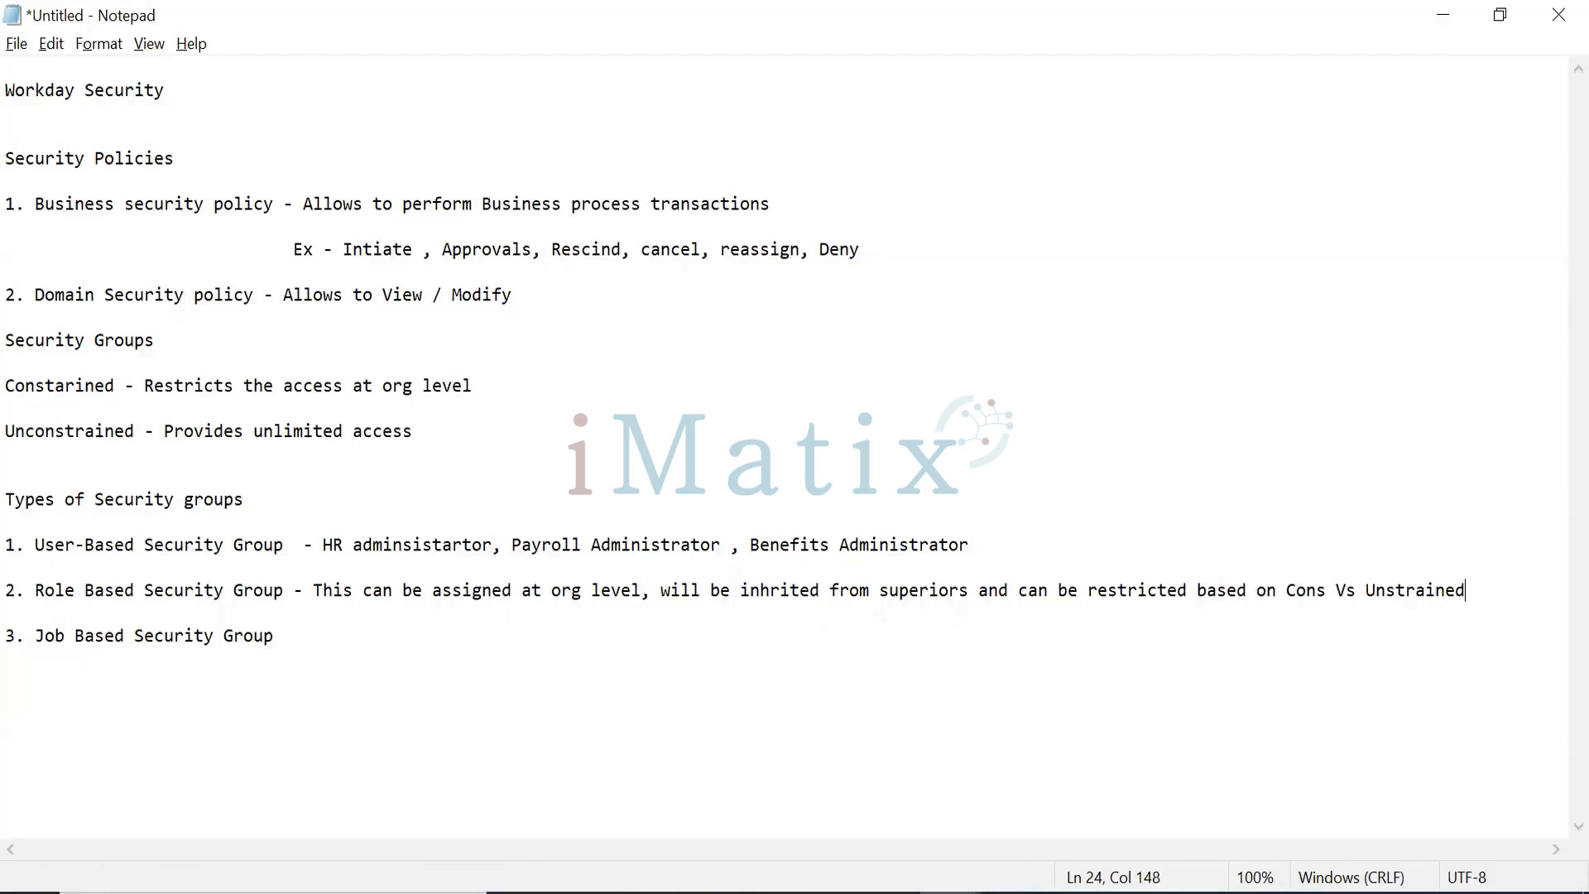
# Step: Describe Job Based Security Group: Constrained Vs Unconstarined, based on job level, management level, profile, classification
pyautogui.click(380, 636)
pyautogui.write('0')
pyautogui.press('BackSpace')
pyautogui.write('- Constrained')
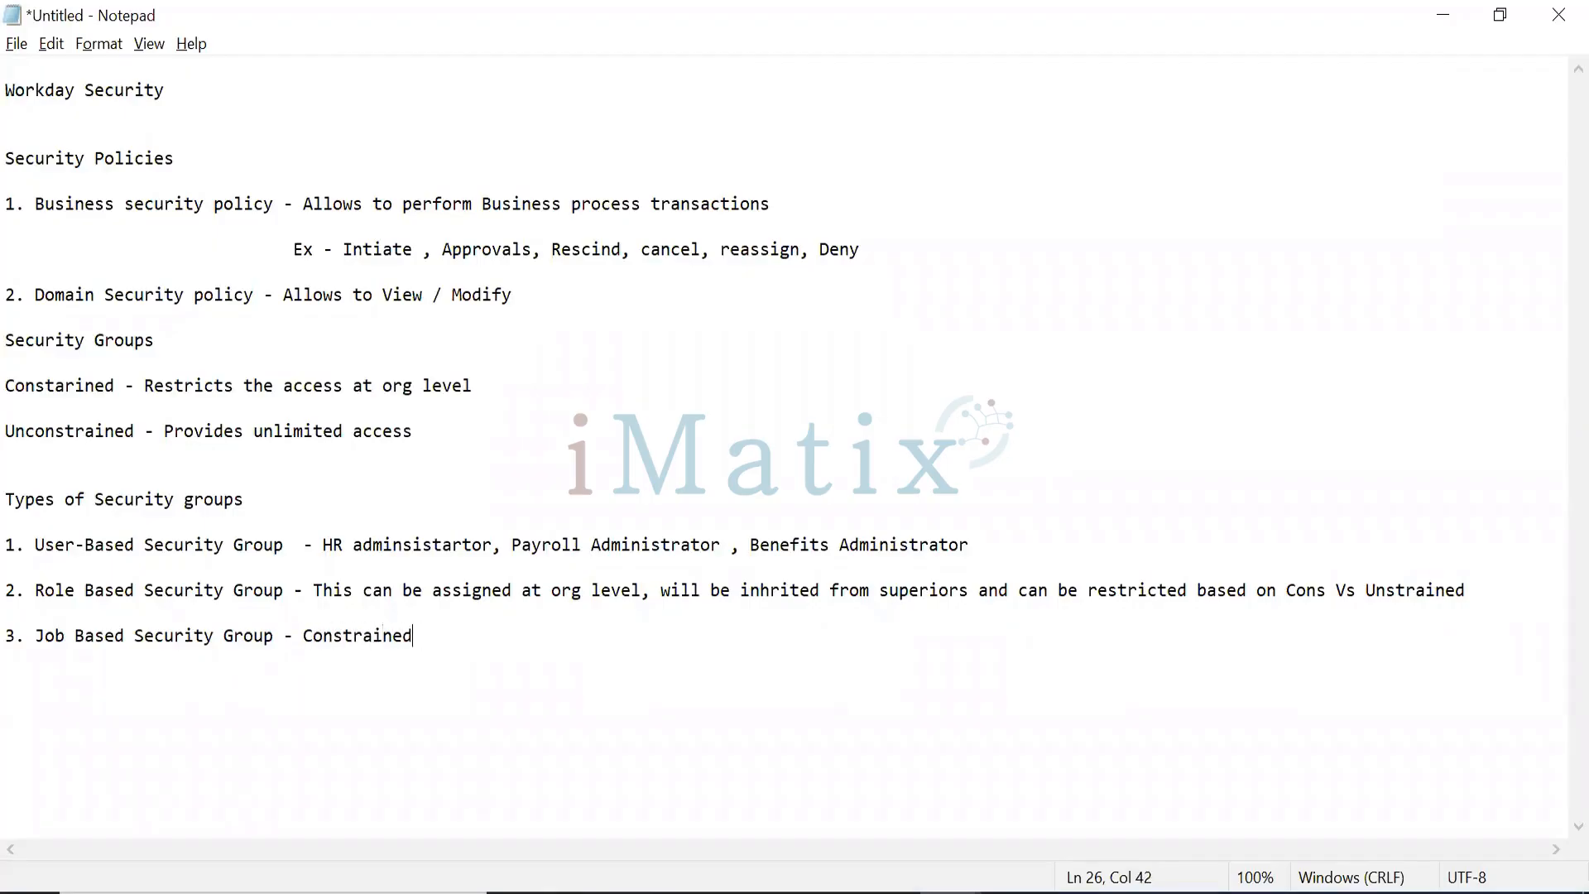
pyautogui.write(' Vs Uns')
pyautogui.press('BackSpace')
pyautogui.write('constarined ')
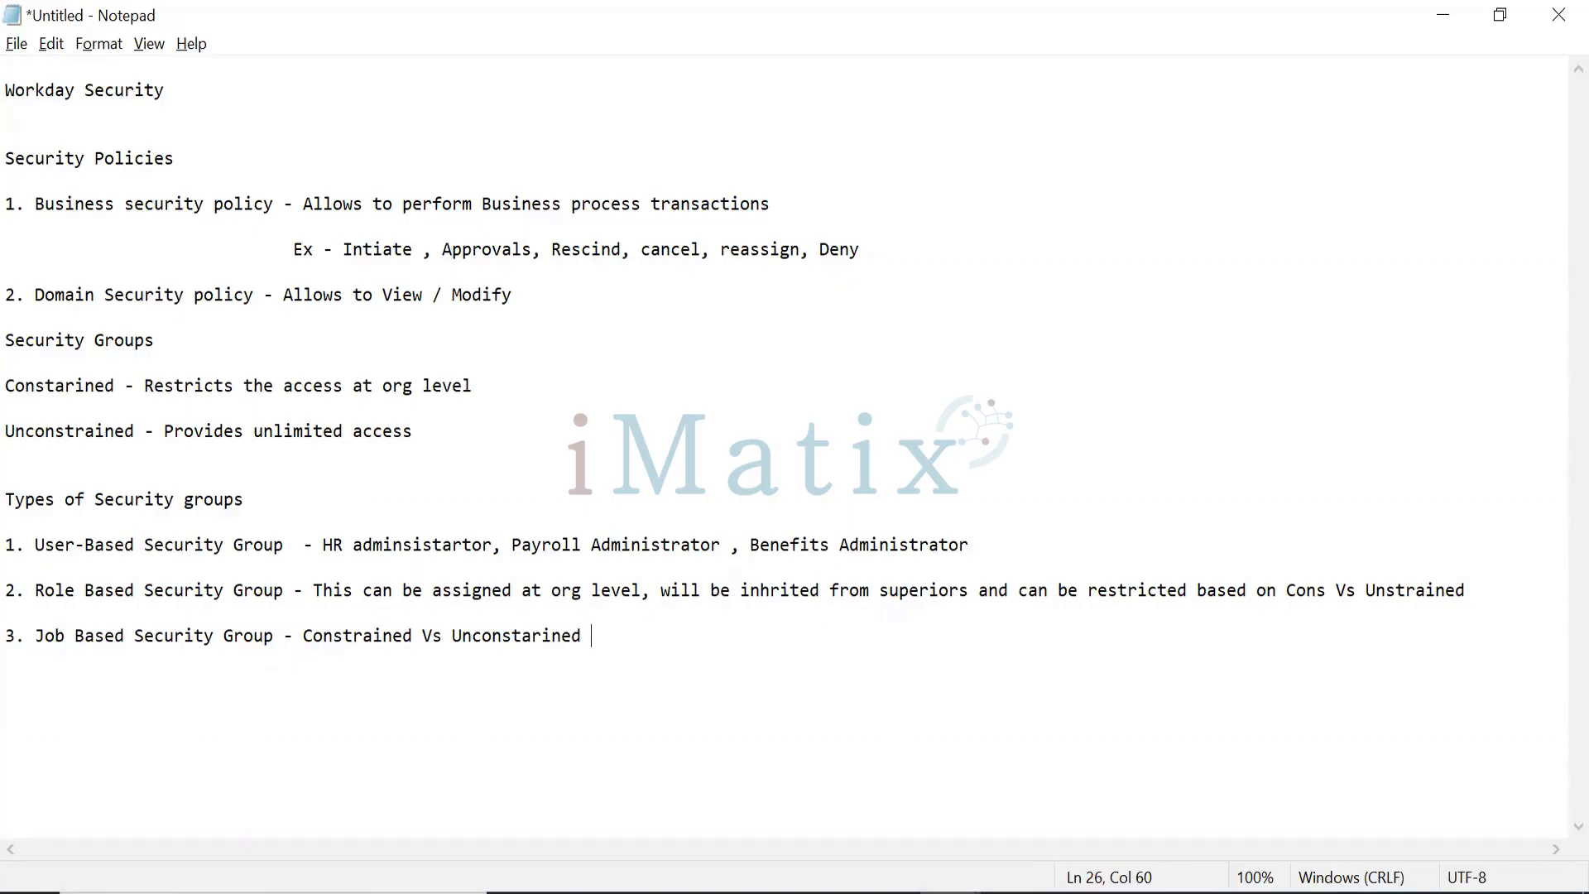
pyautogui.write('-')
pyautogui.write('based on Job level, ')
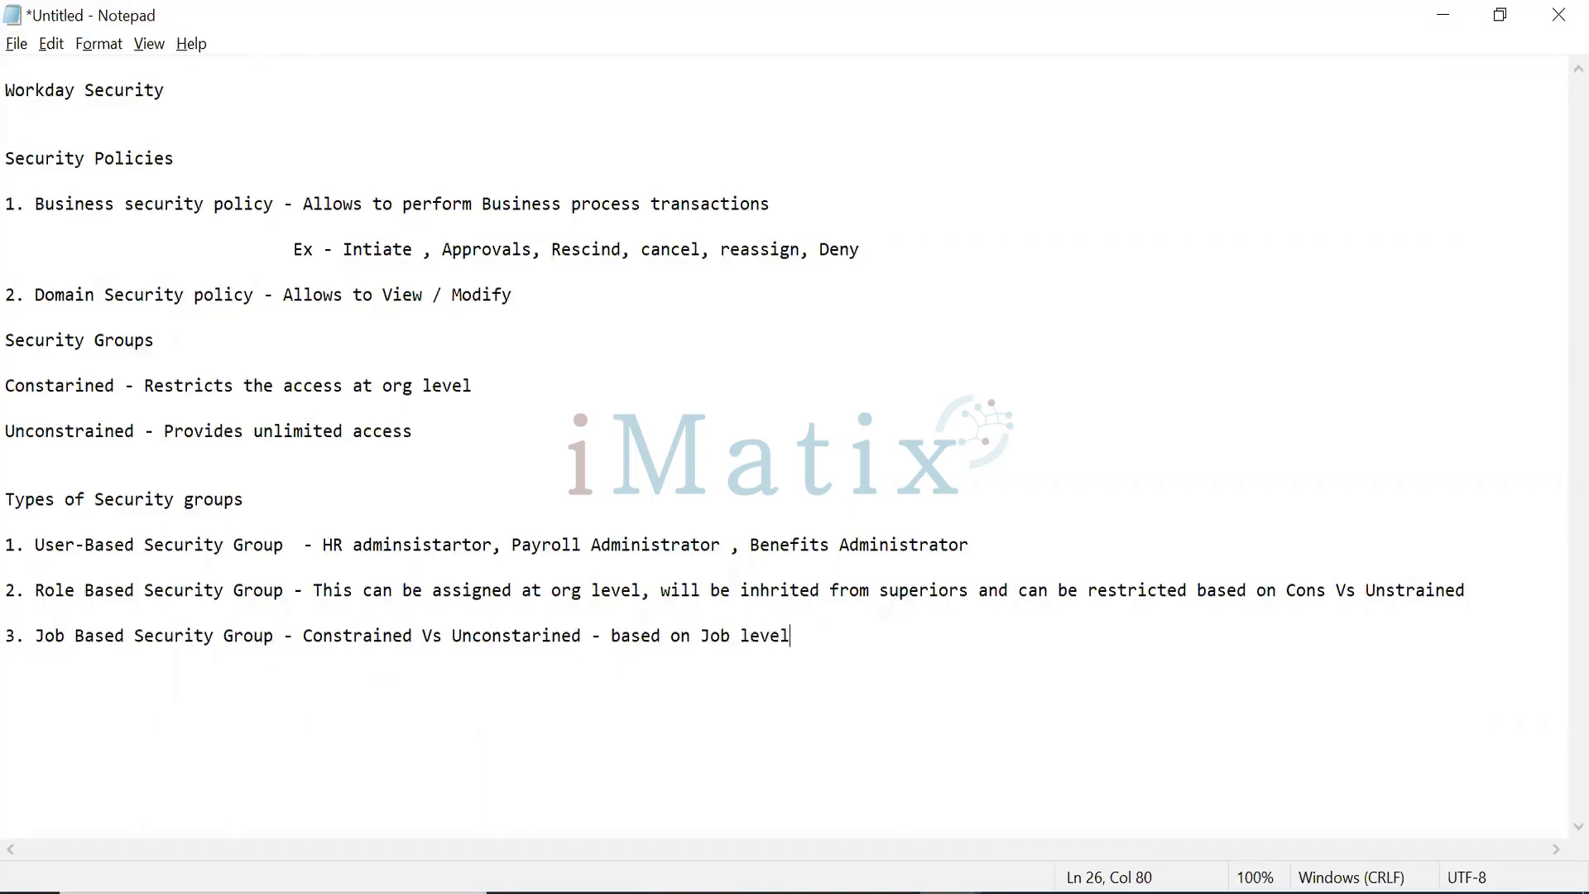
pyautogui.write('management level')
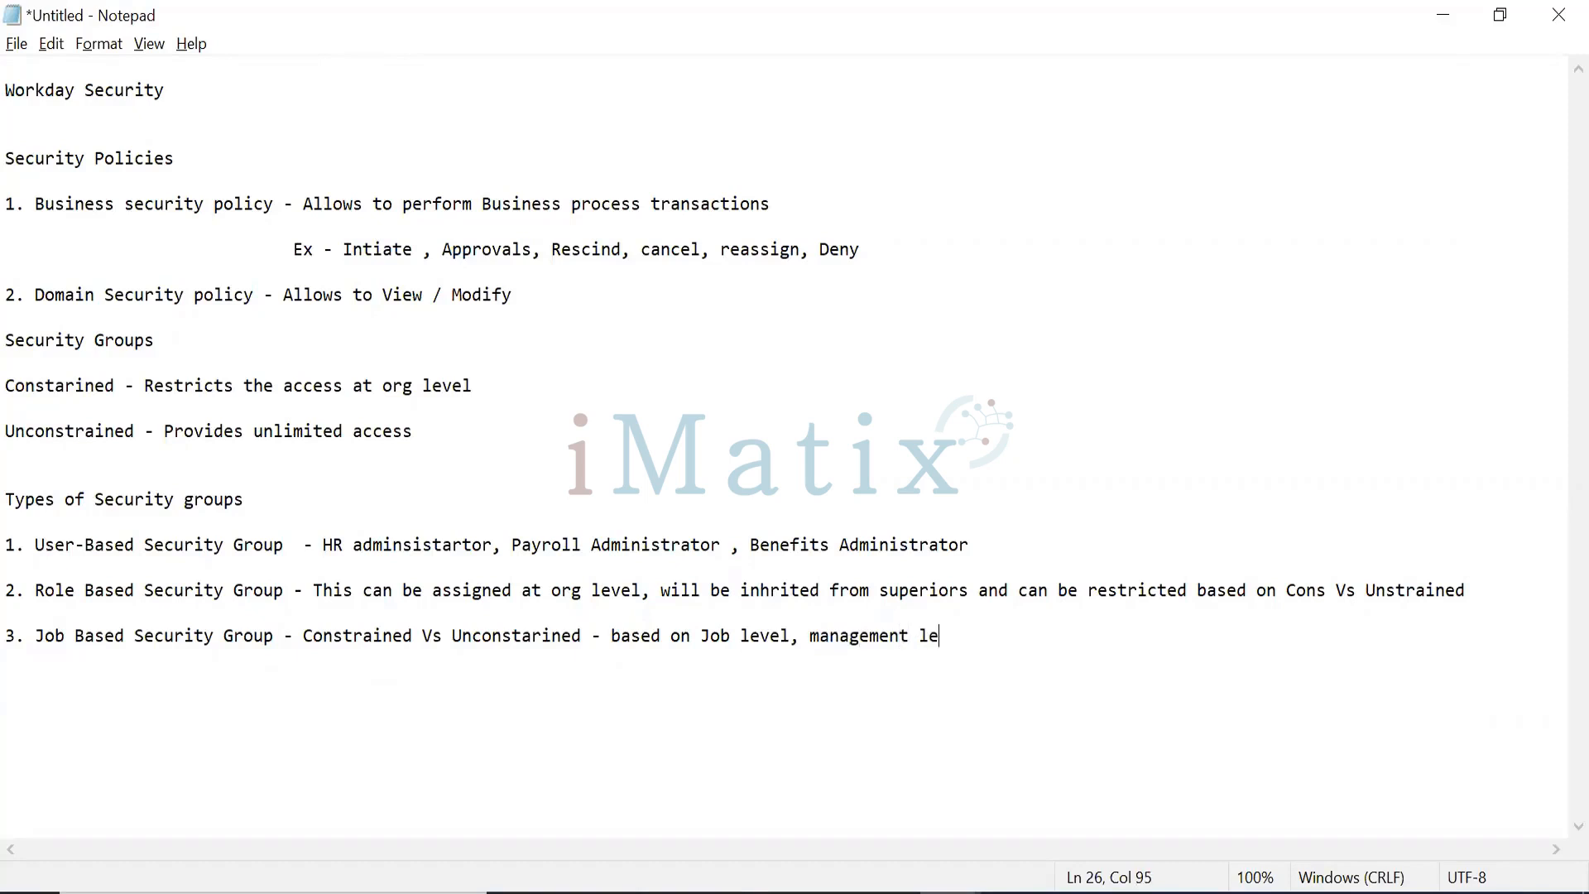
pyautogui.write(', job profile')
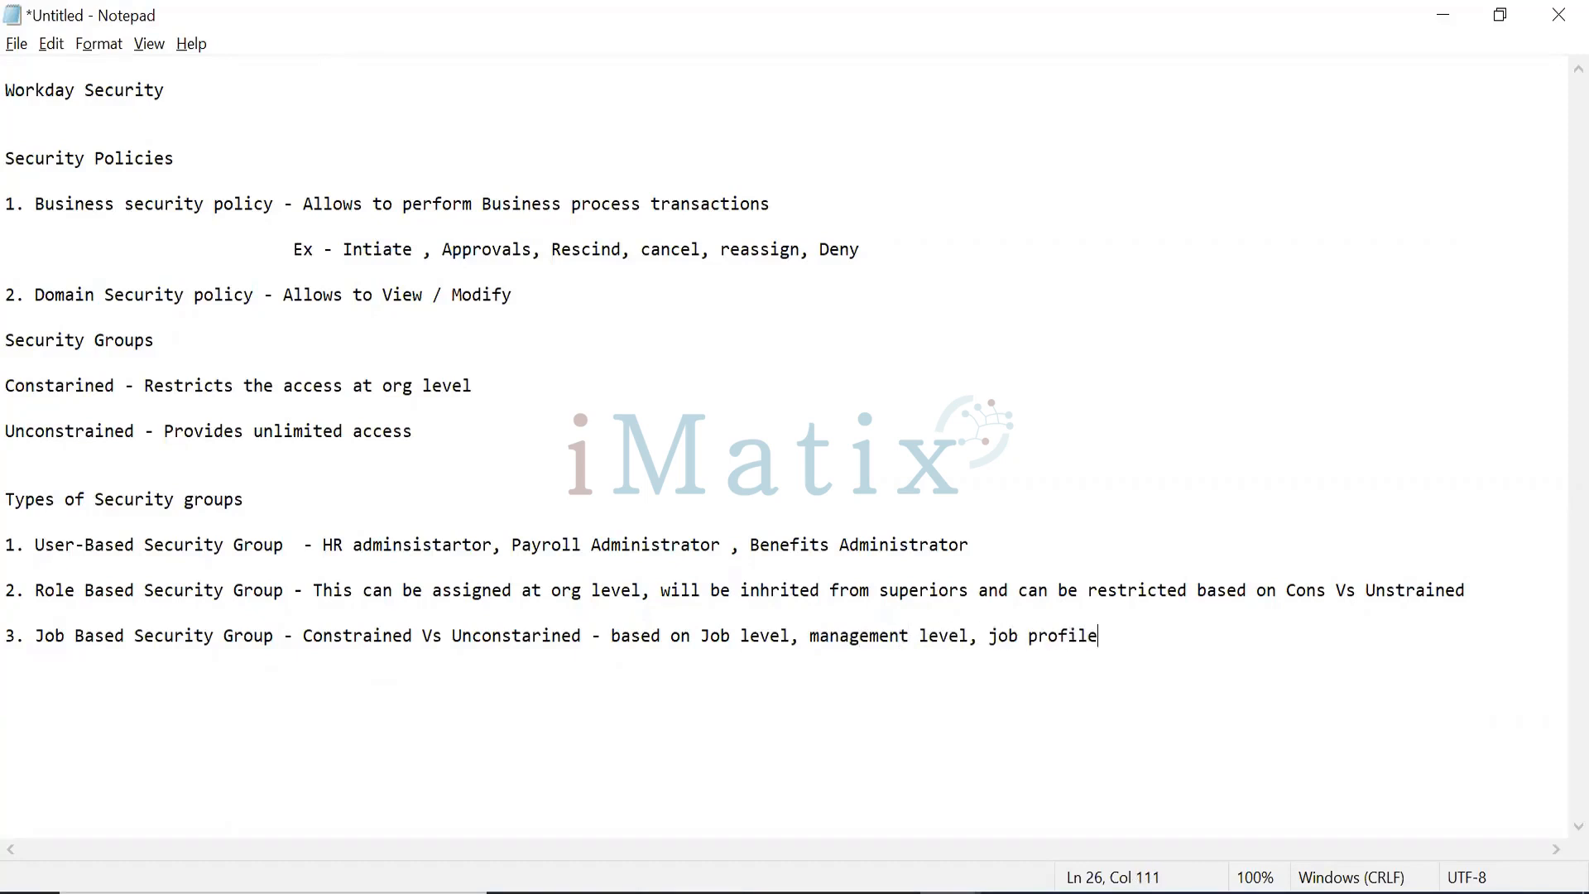
pyautogui.write(',')
pyautogui.write('job classification ')
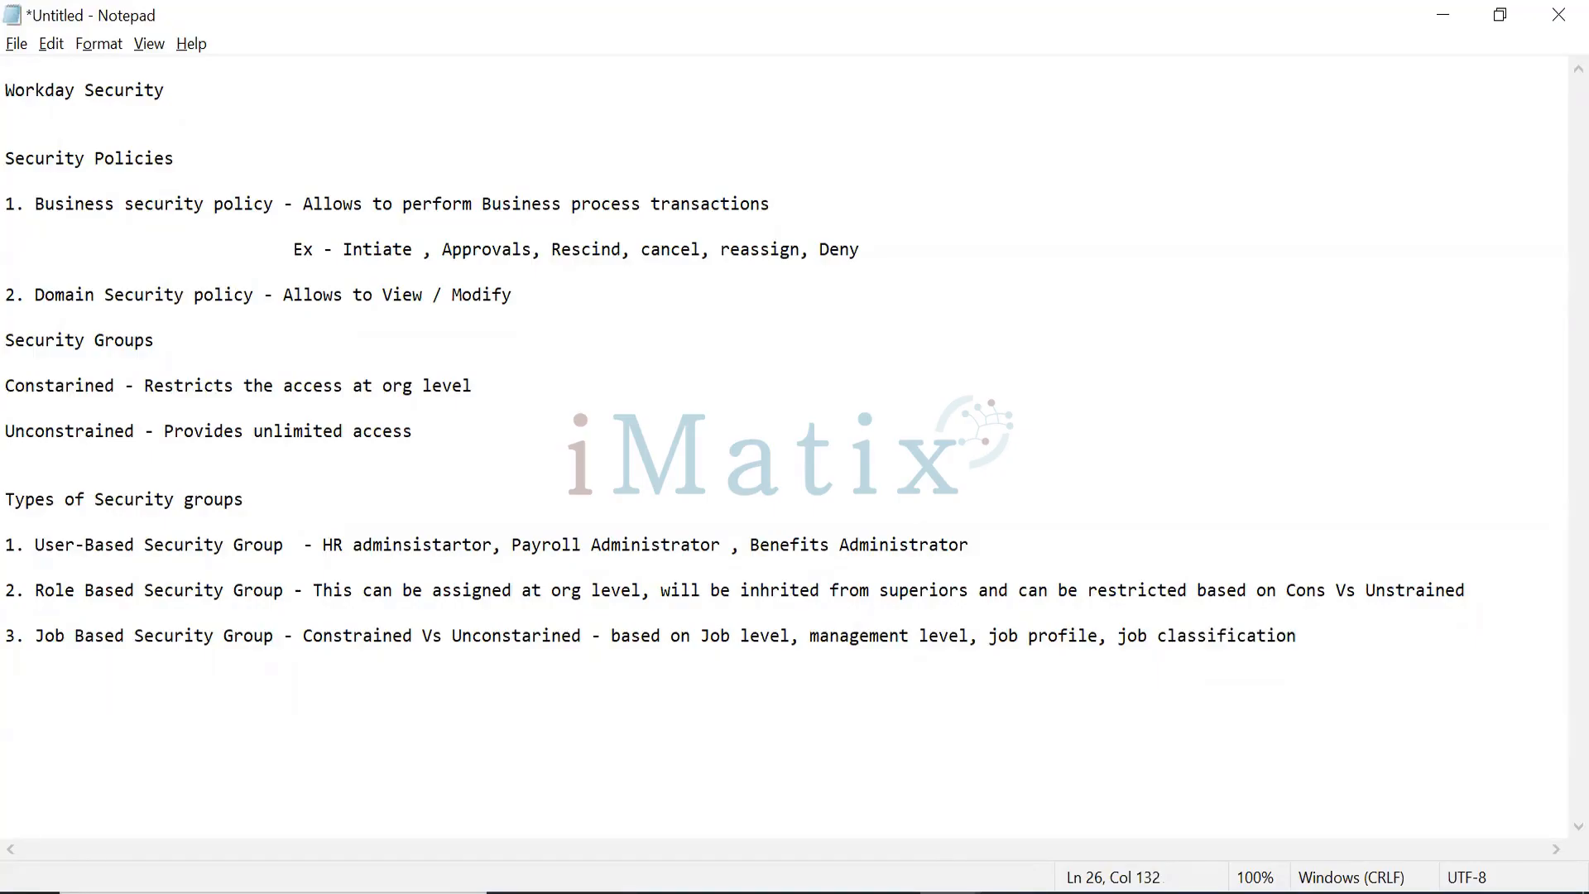
pyautogui.write('we can define security')
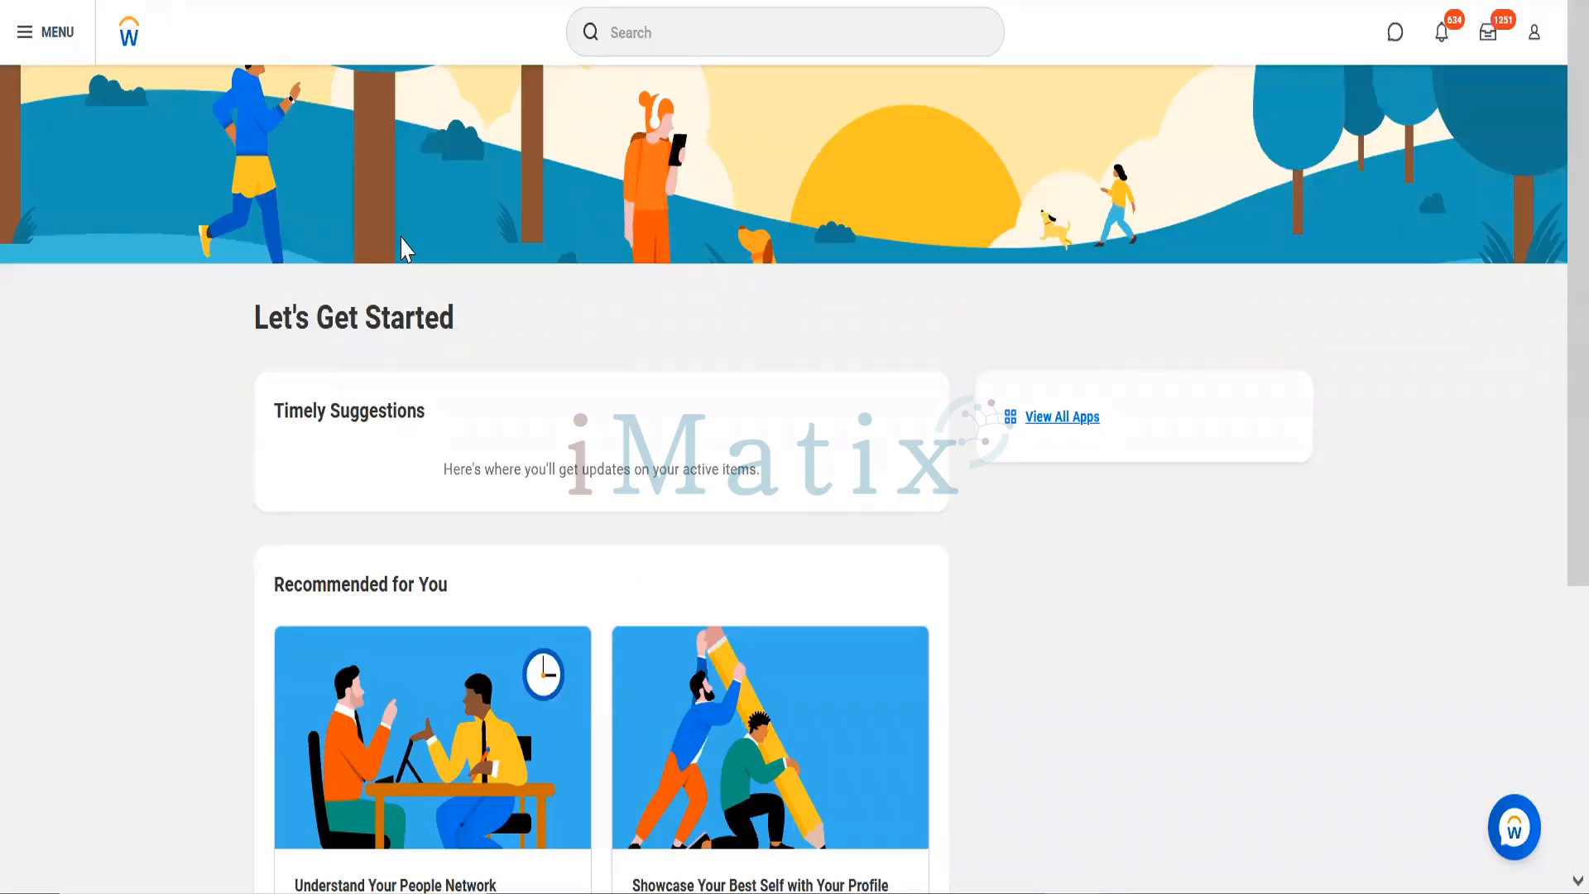
# Step: Search for the worker by name and open the Executive VP, Sales & Marketing profile
pyautogui.click(828, 33)
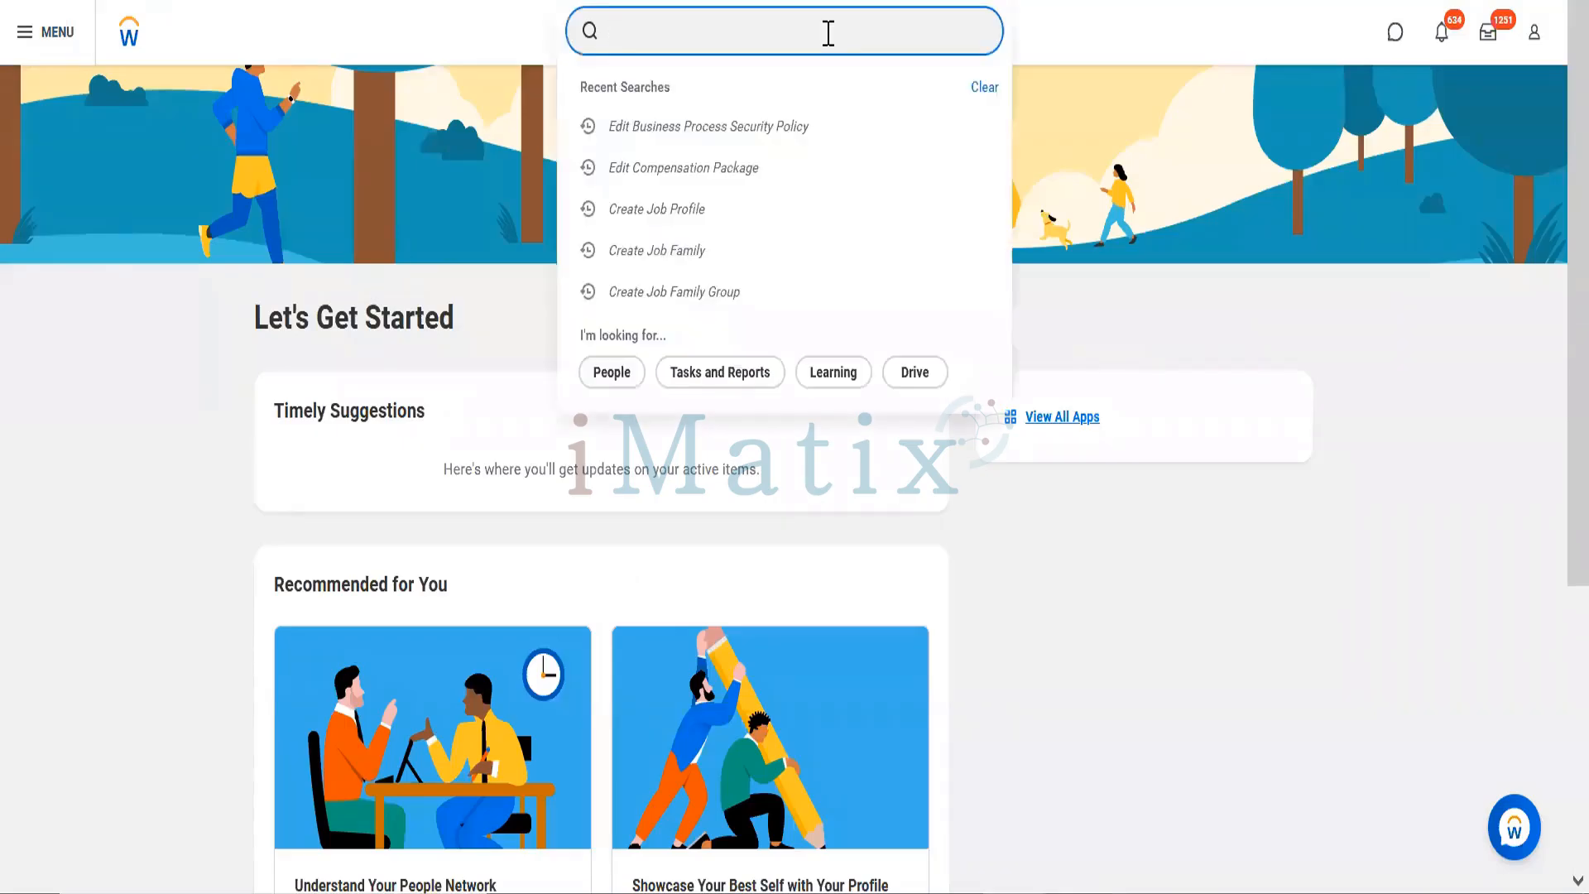
pyautogui.write('joyce')
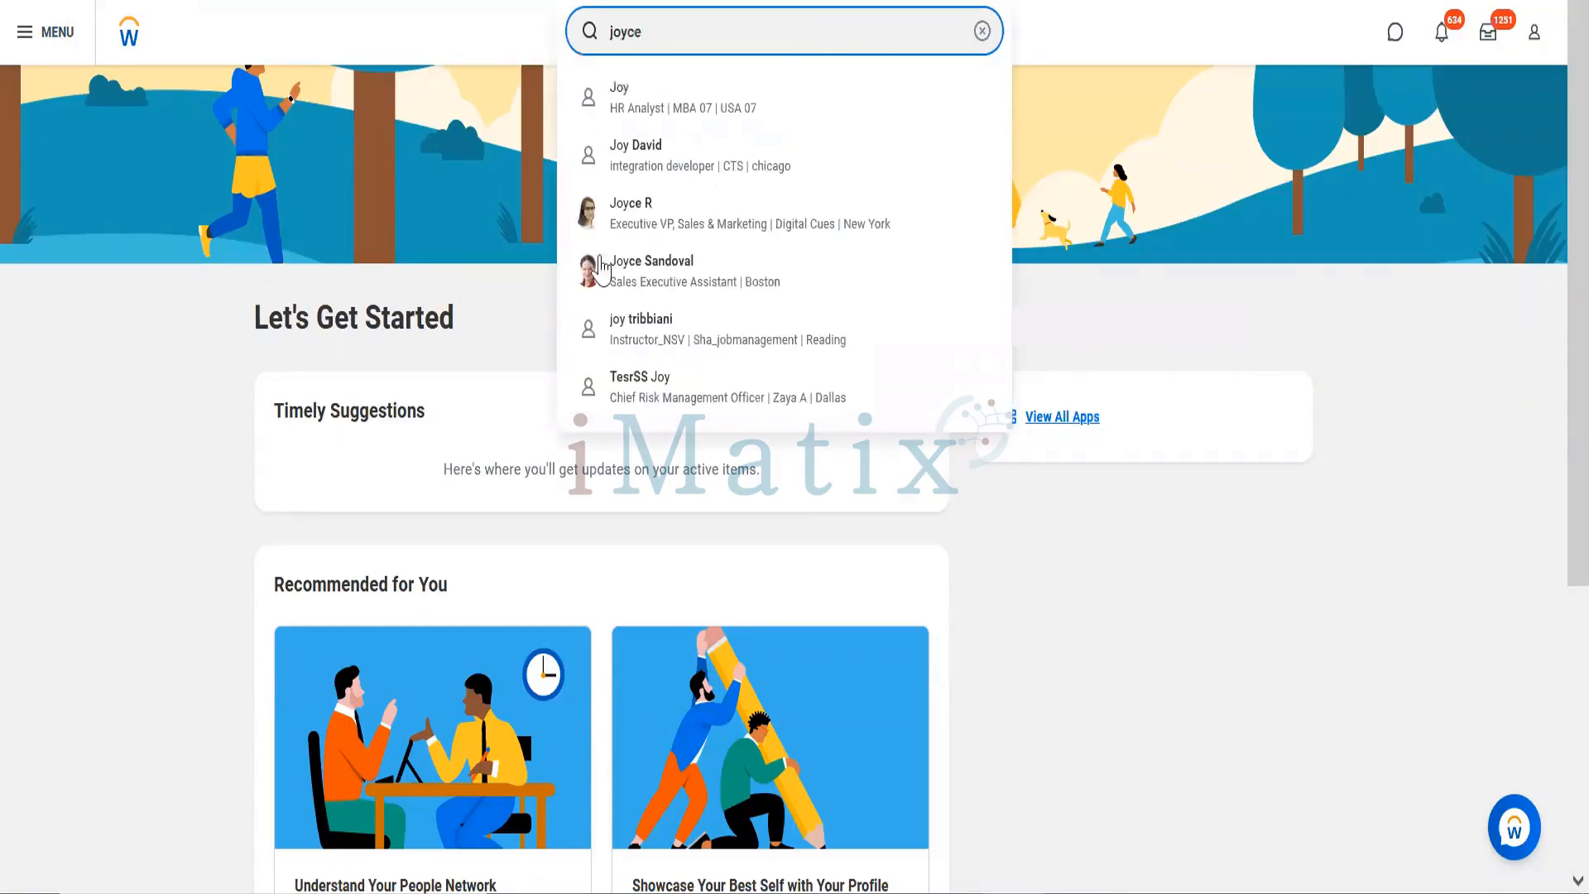
pyautogui.click(636, 168)
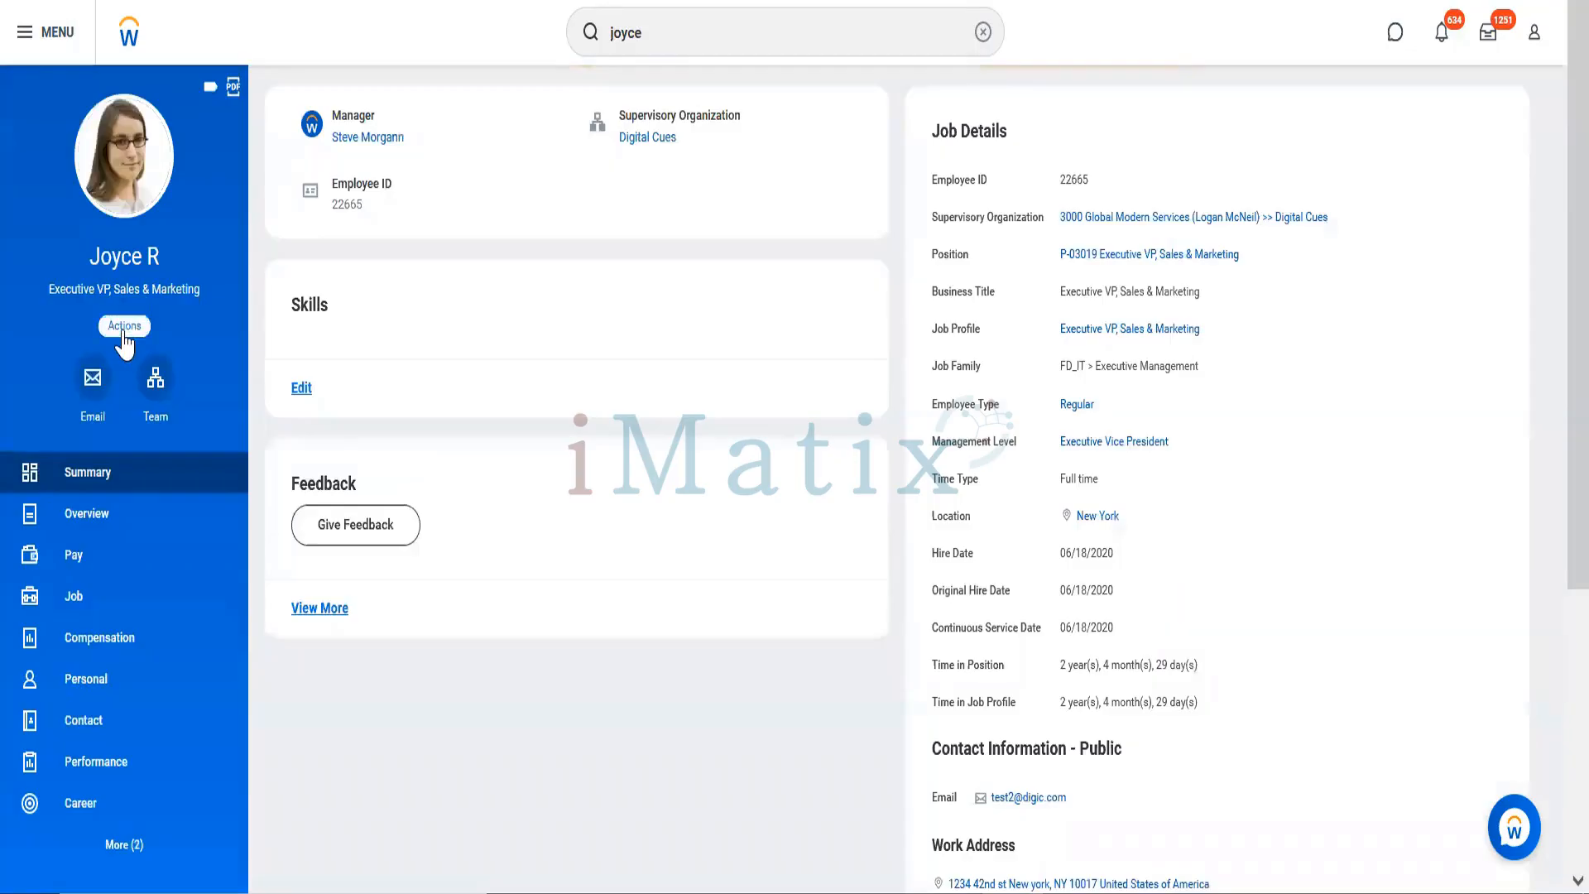
pyautogui.click(123, 329)
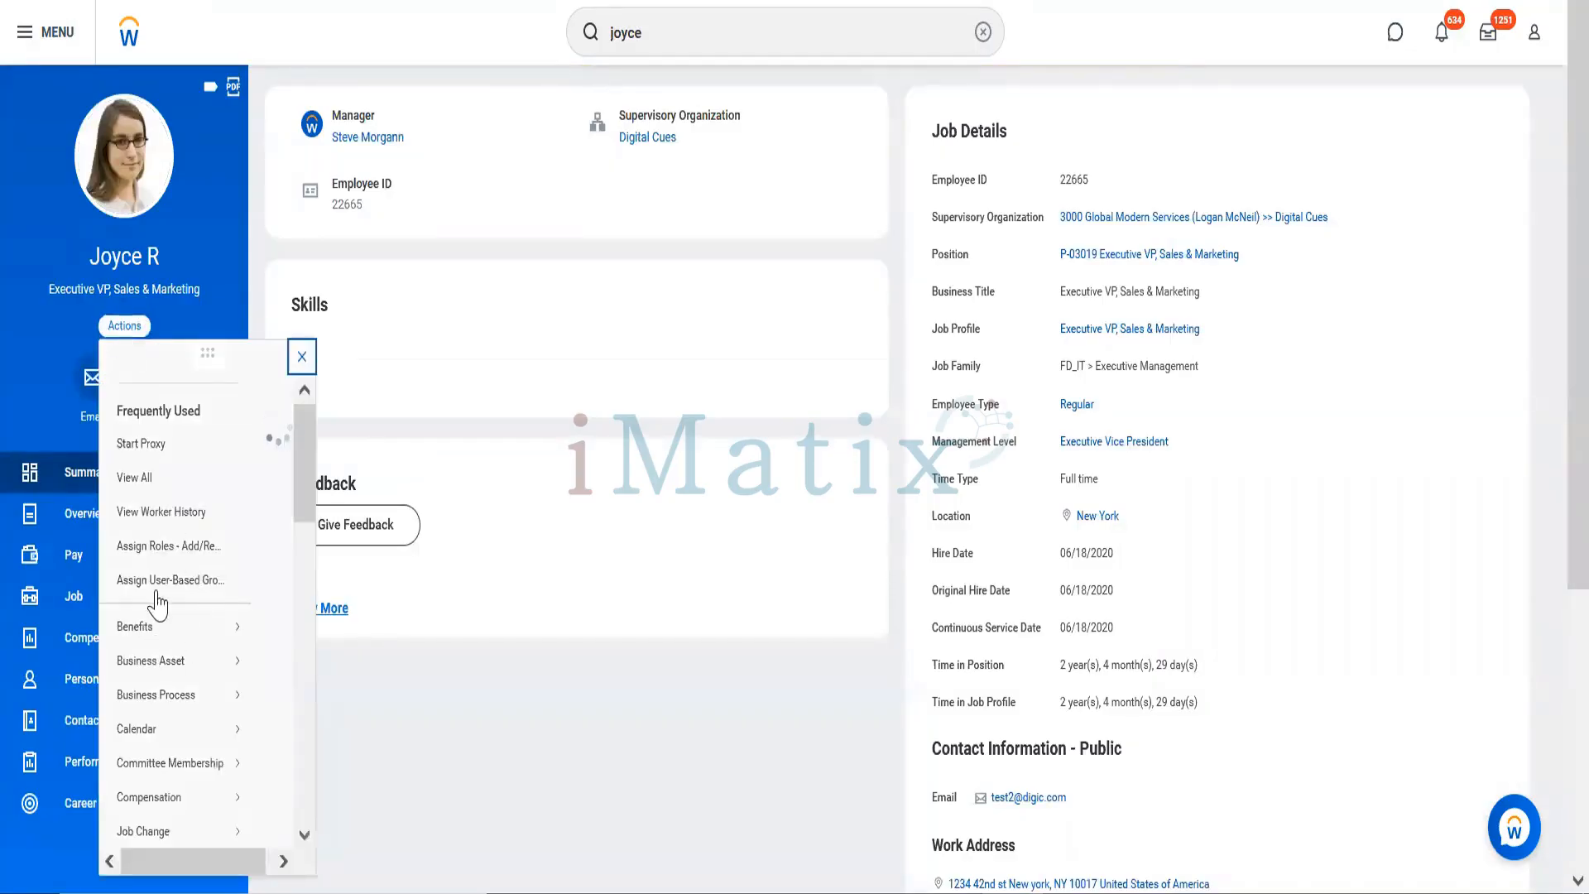
pyautogui.click(154, 601)
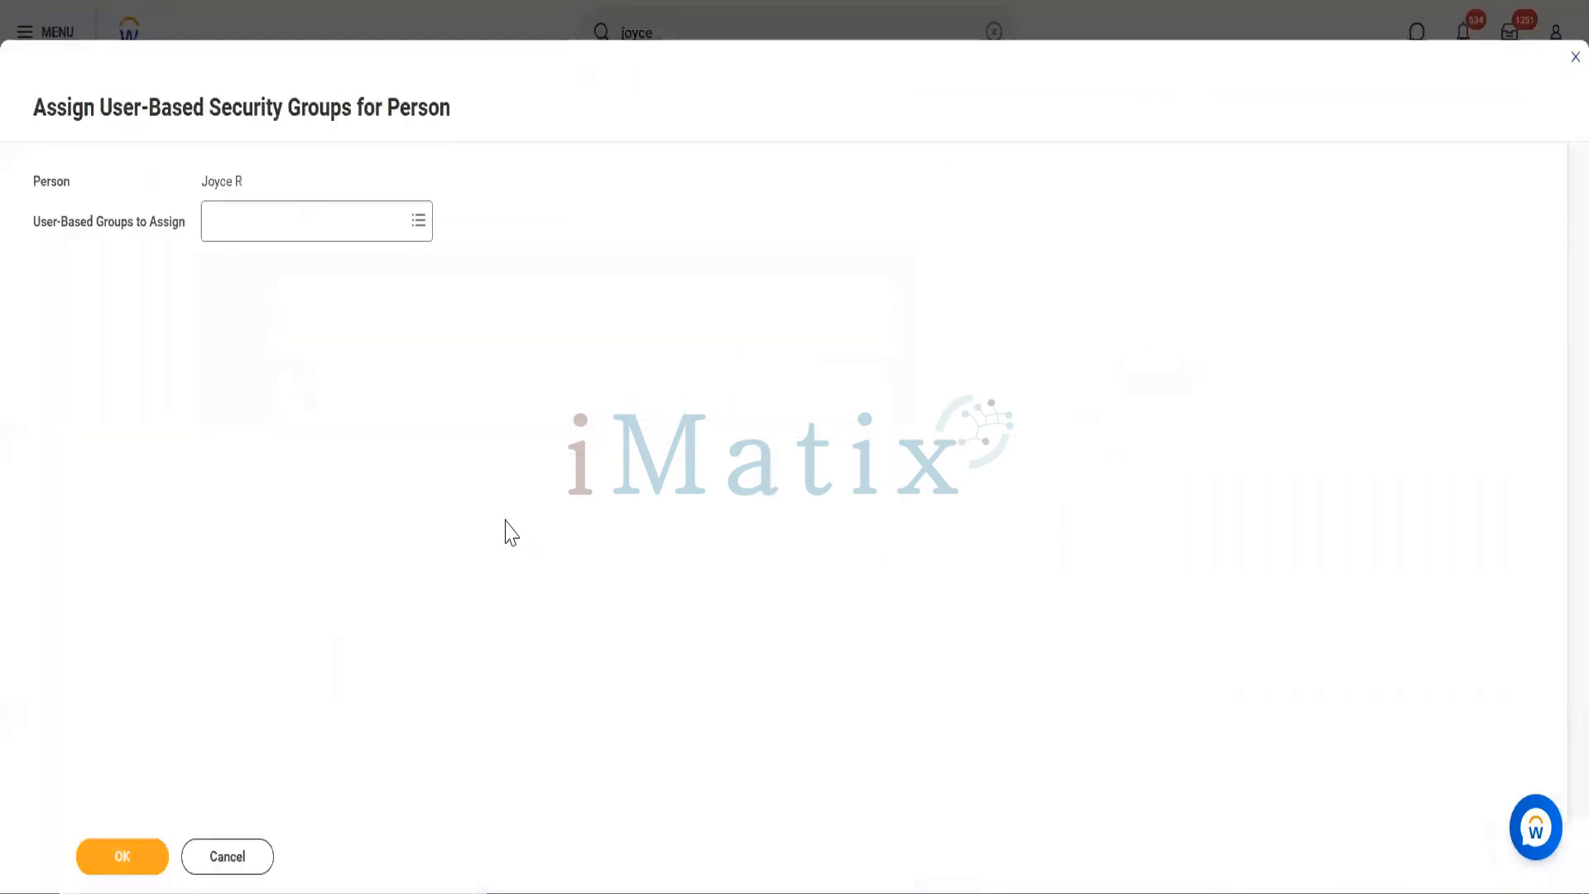
pyautogui.click(234, 864)
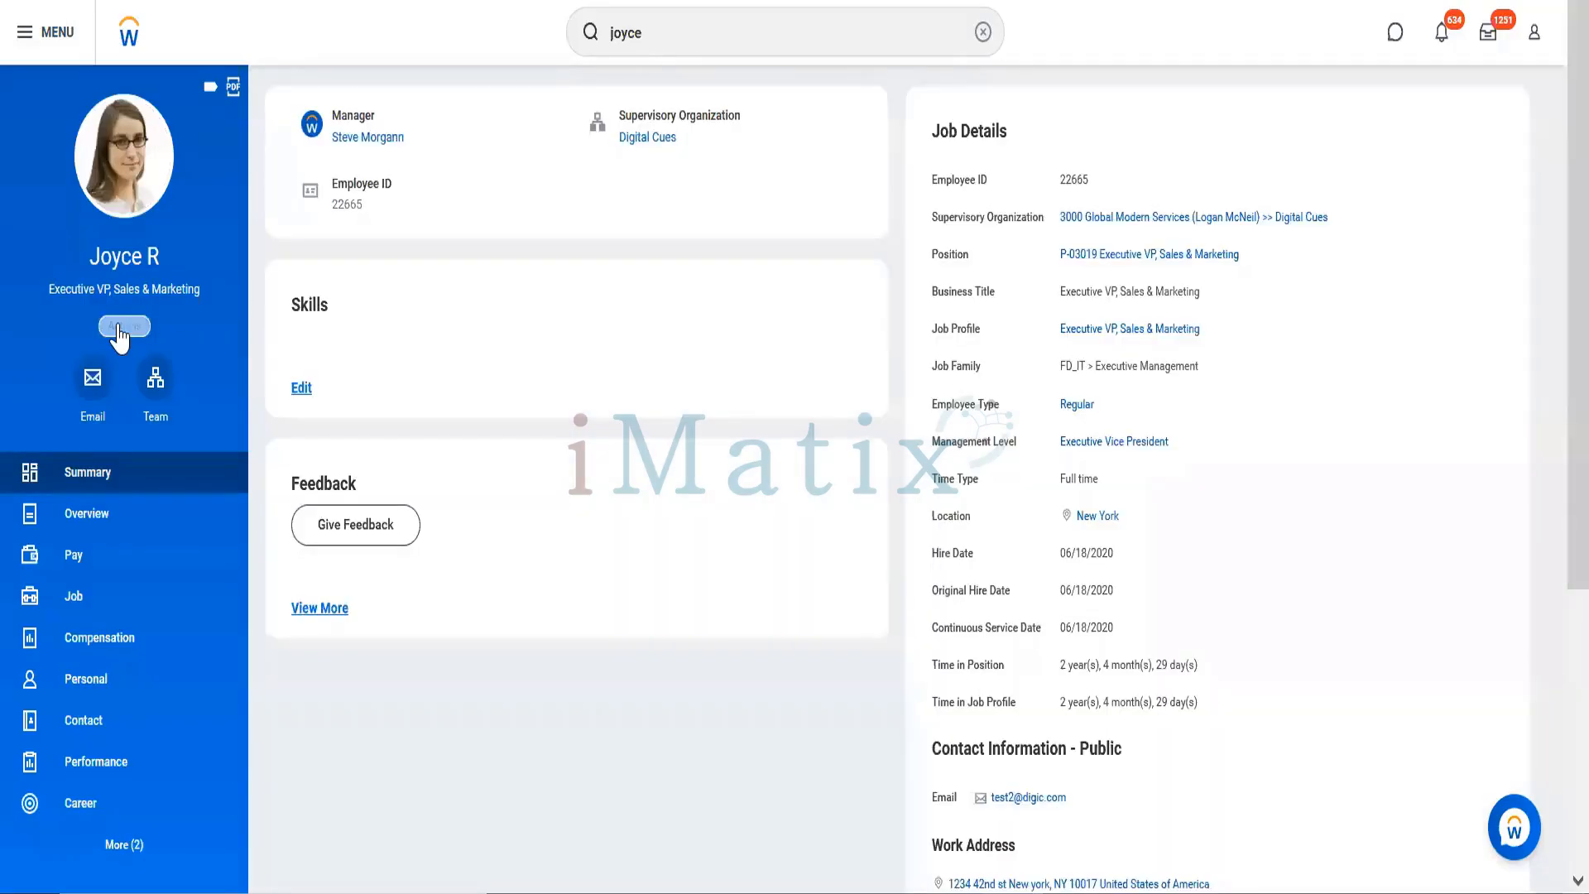
pyautogui.click(118, 326)
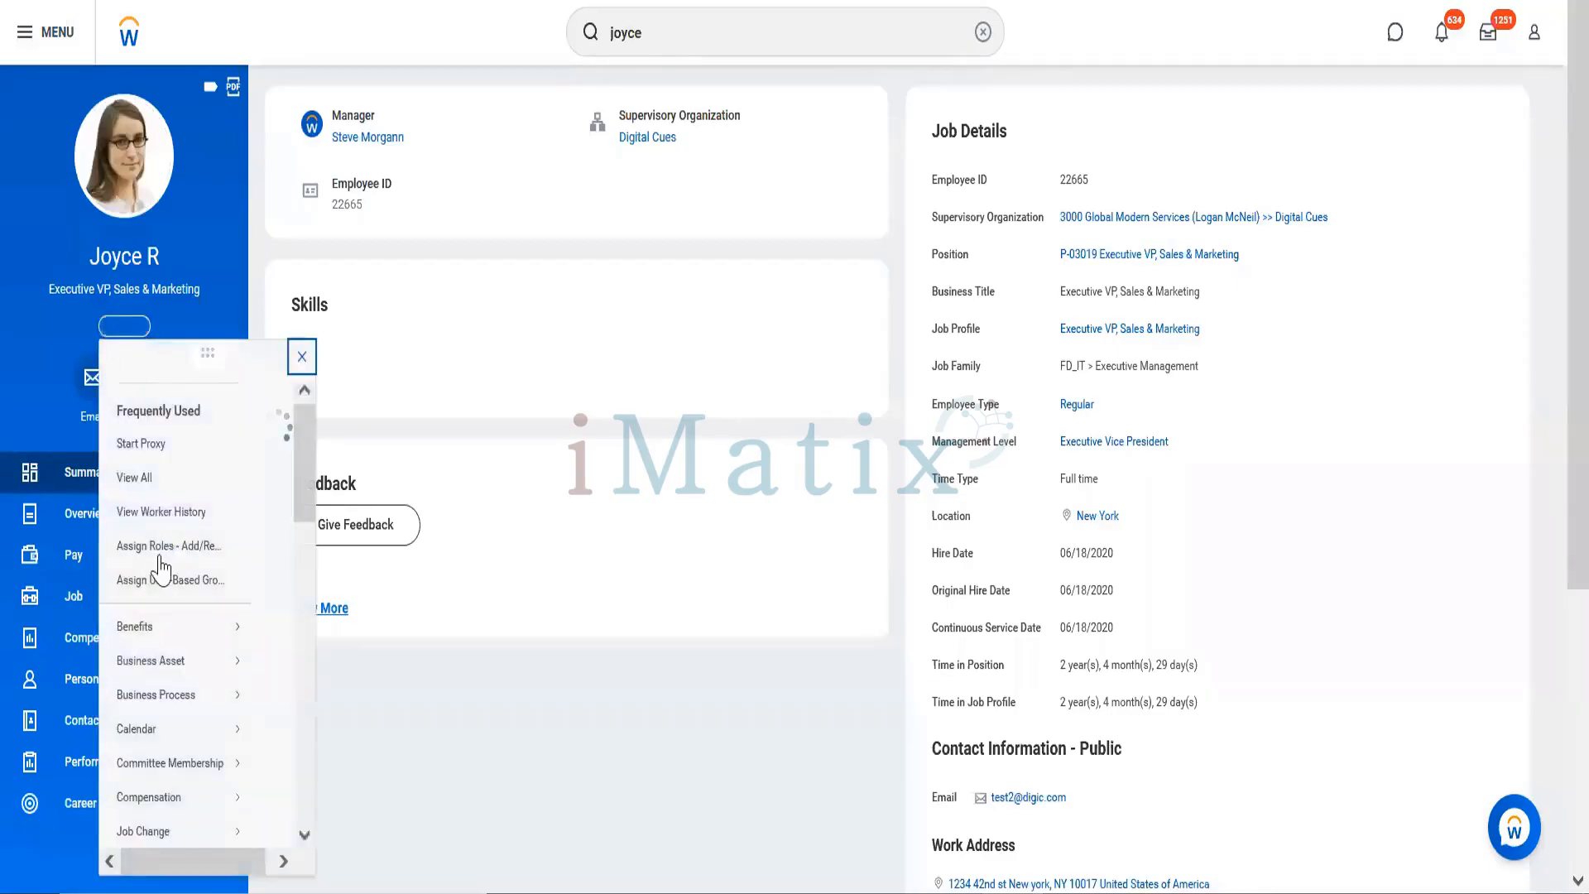
# Step: Submit an Assign Roles - Add/Remove request with the empty role row removed, then close the confirmation
pyautogui.click(160, 569)
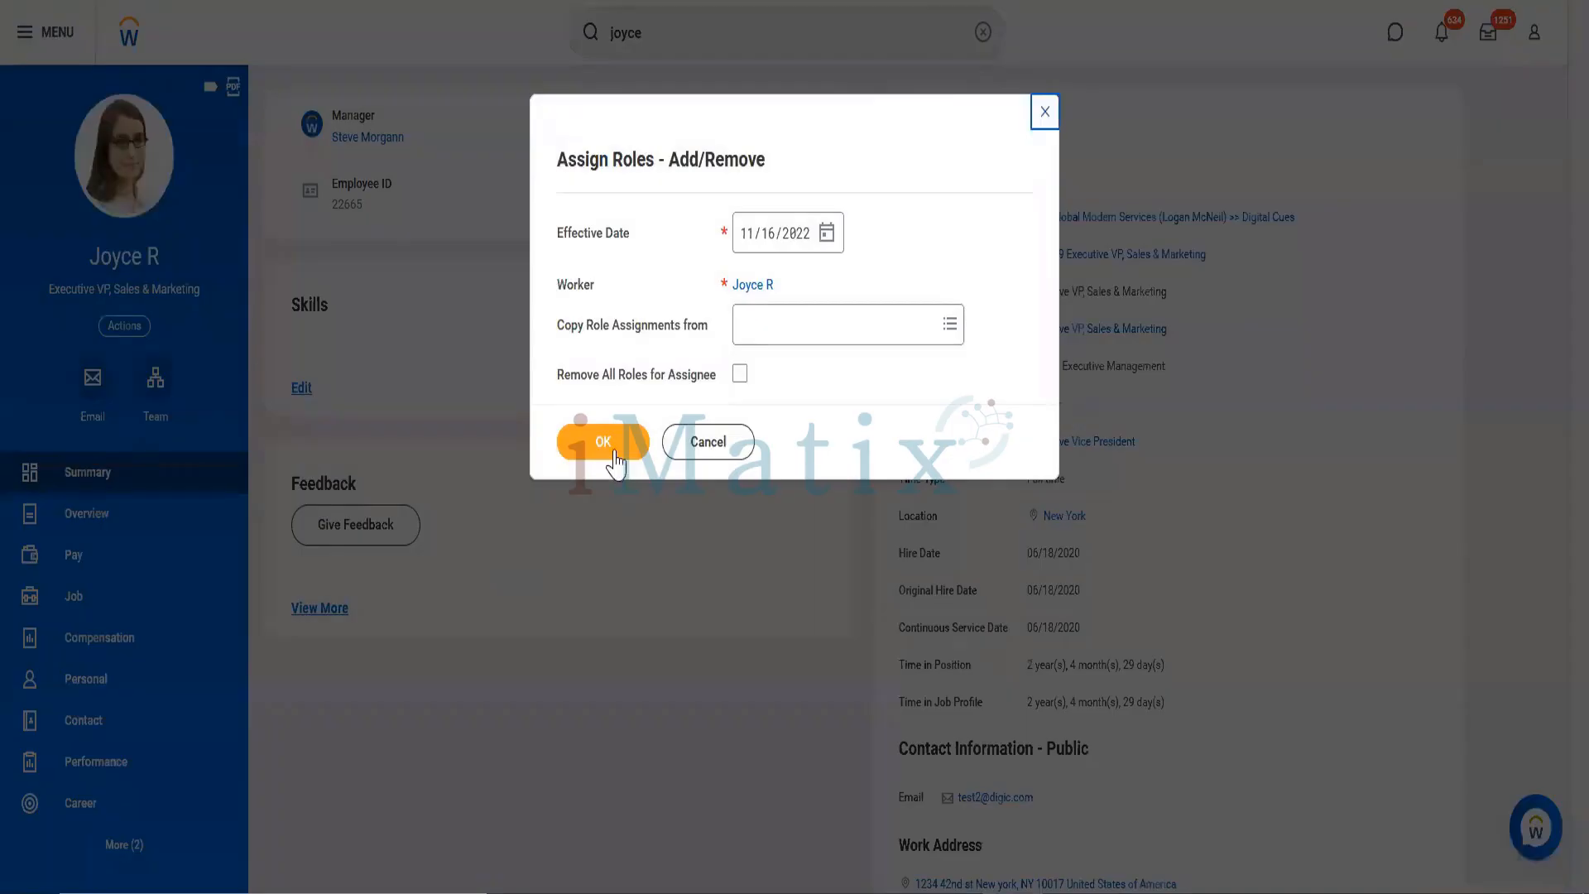
pyautogui.click(614, 452)
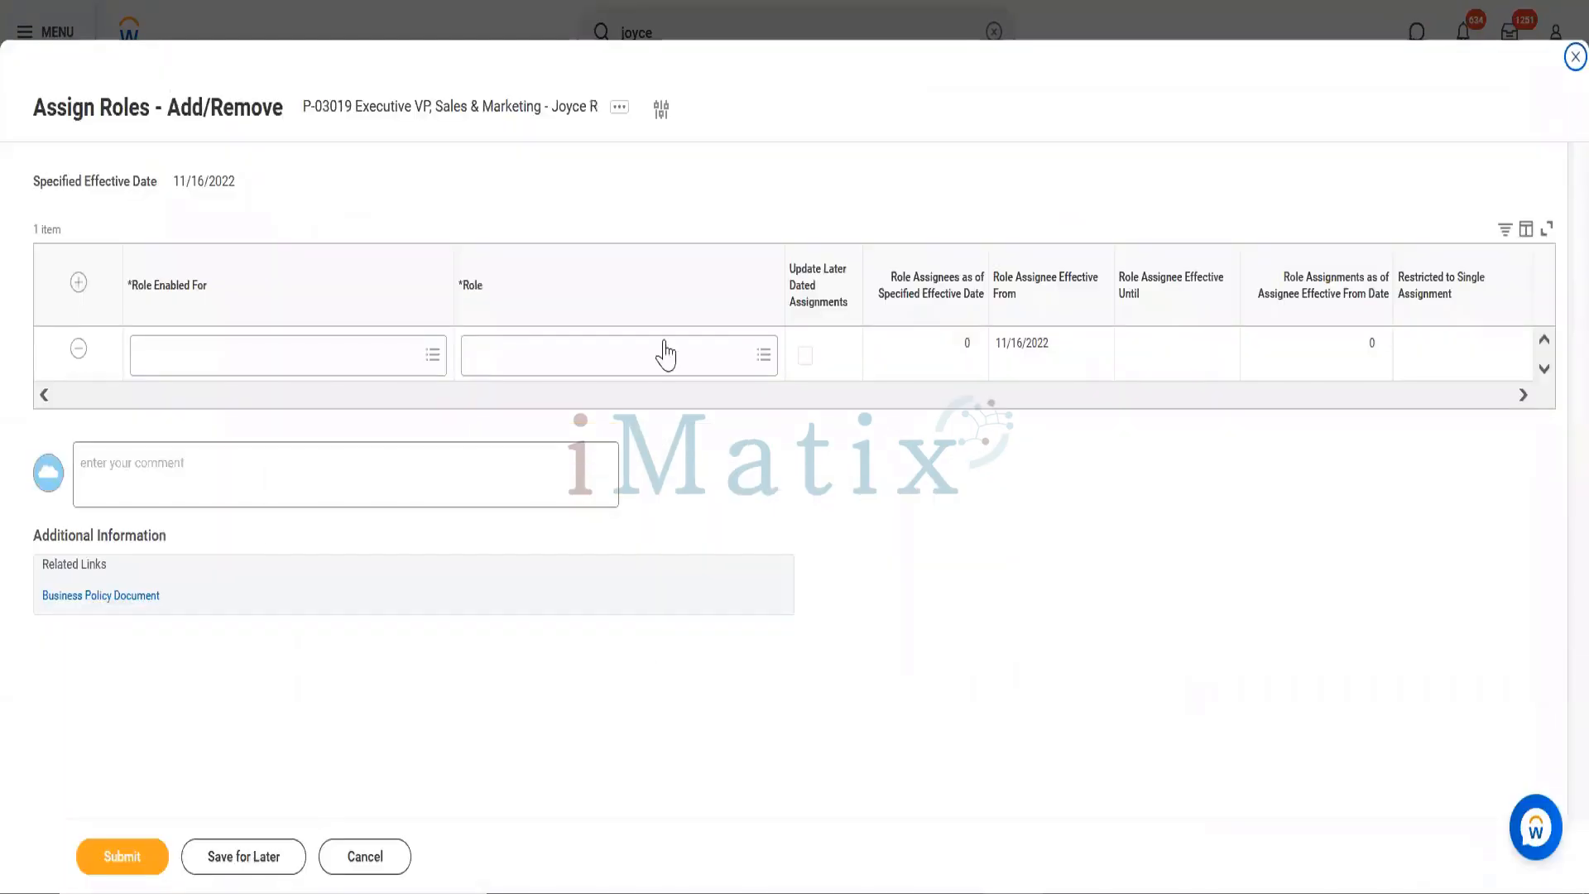
pyautogui.click(79, 350)
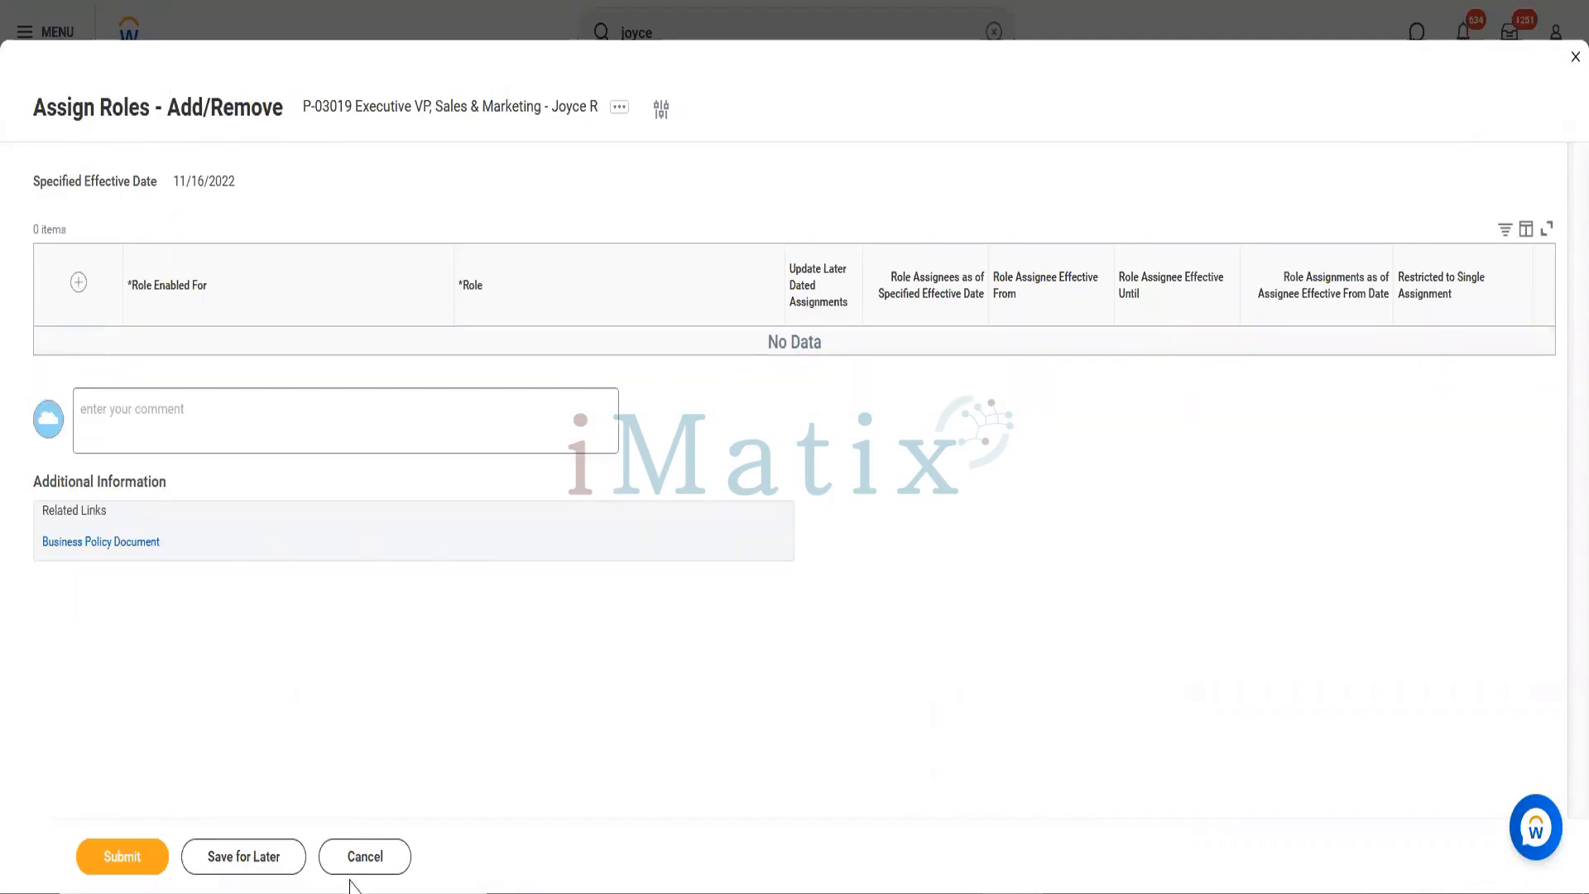
pyautogui.click(118, 861)
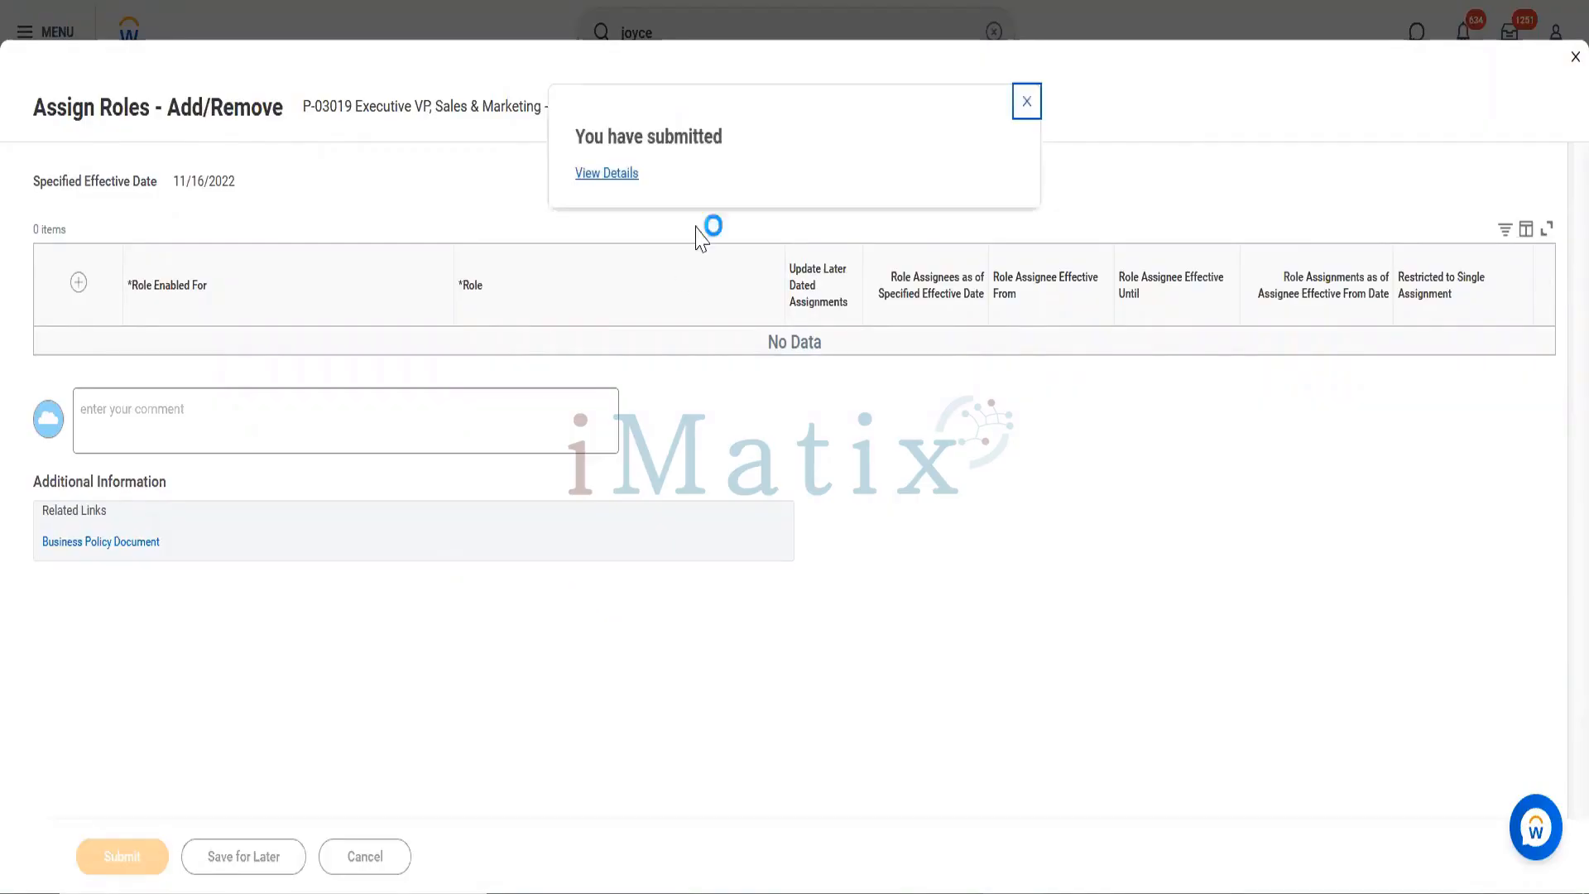
pyautogui.click(1027, 108)
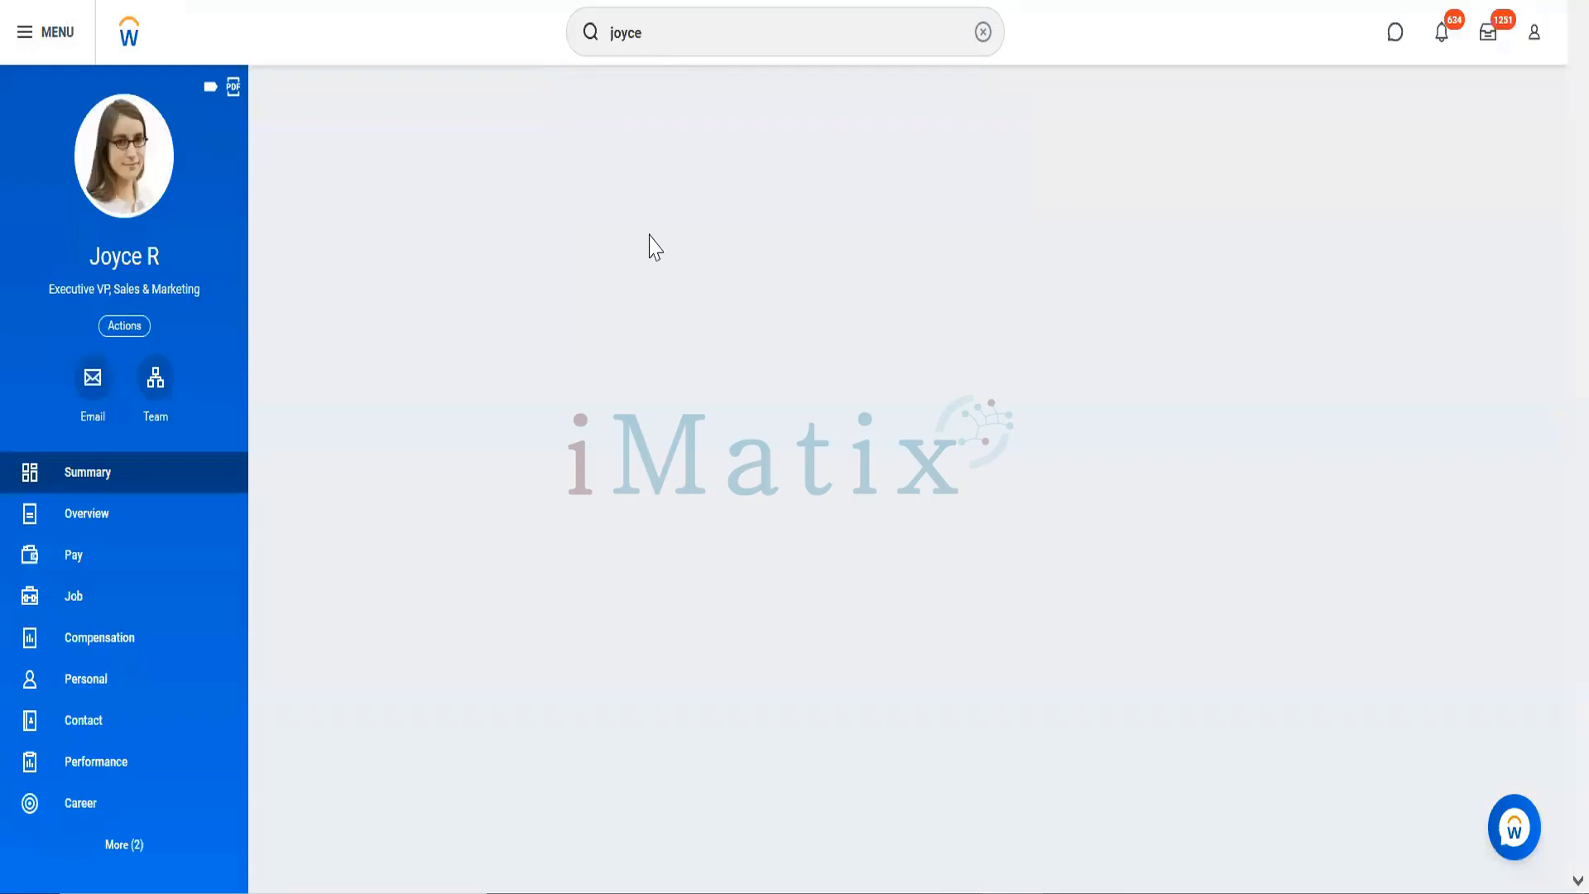
# Step: Start the Create Security Group task via 'create security' and choose User-Based Security Group type
pyautogui.click(642, 38)
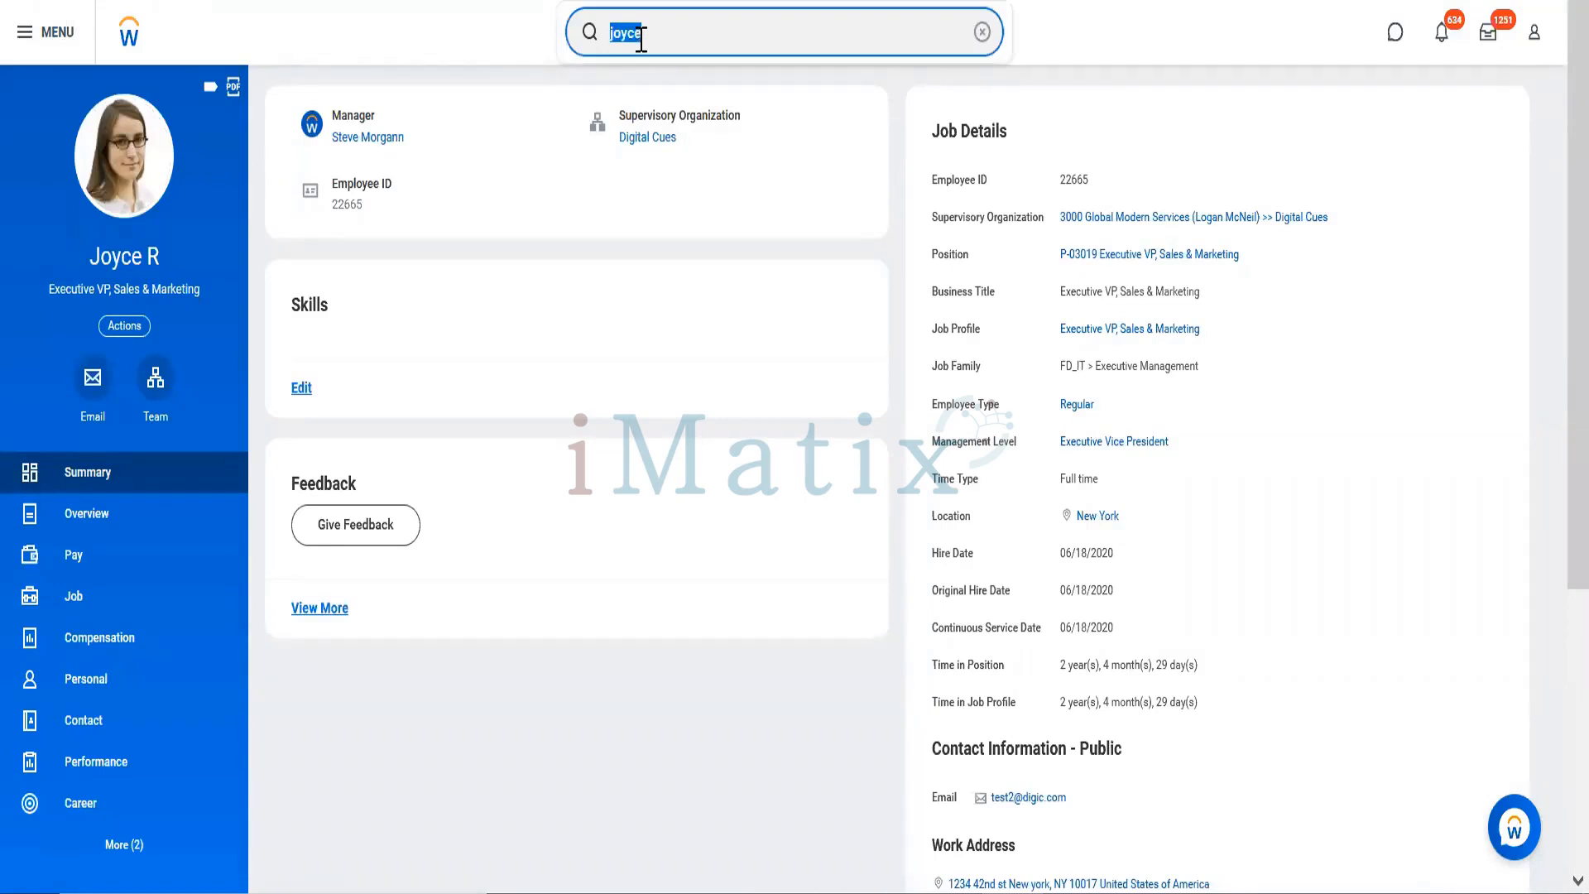
pyautogui.write('create')
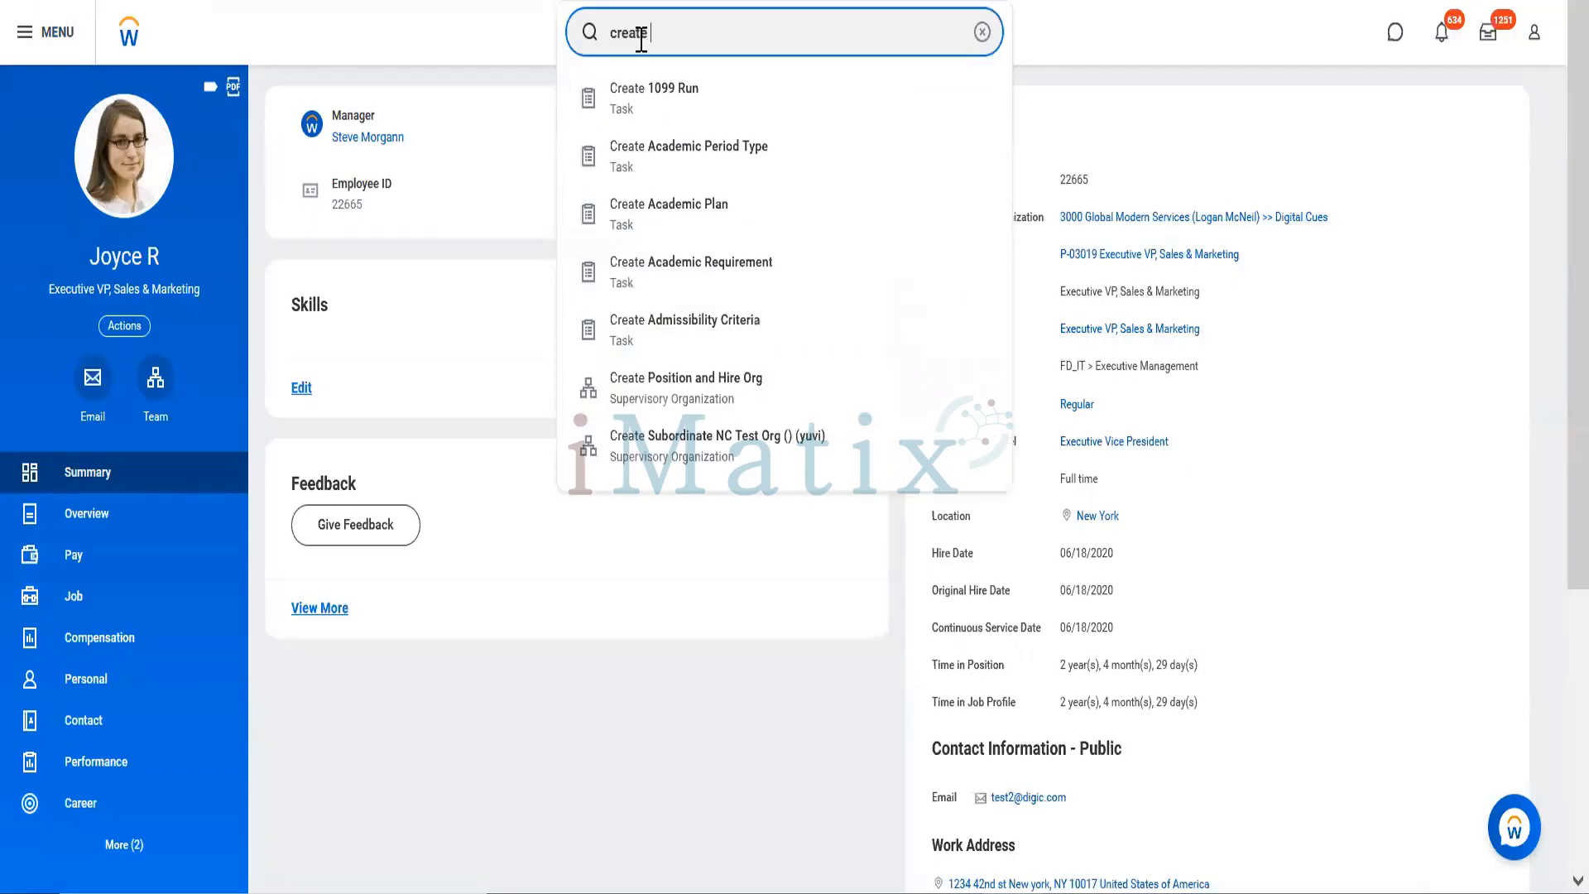
pyautogui.write(' security')
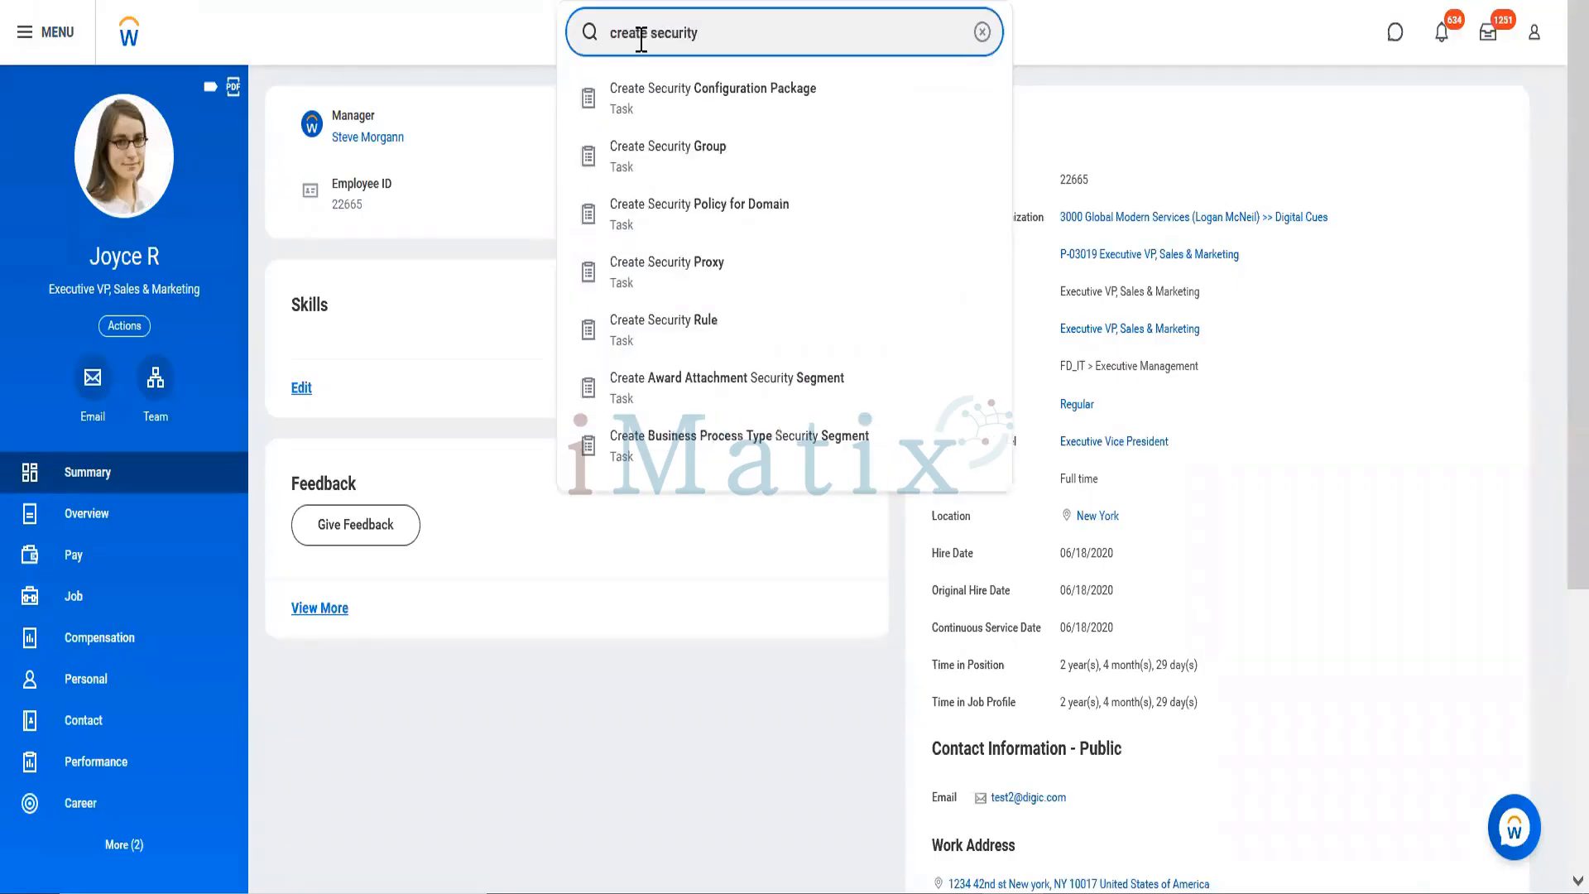
pyautogui.click(712, 157)
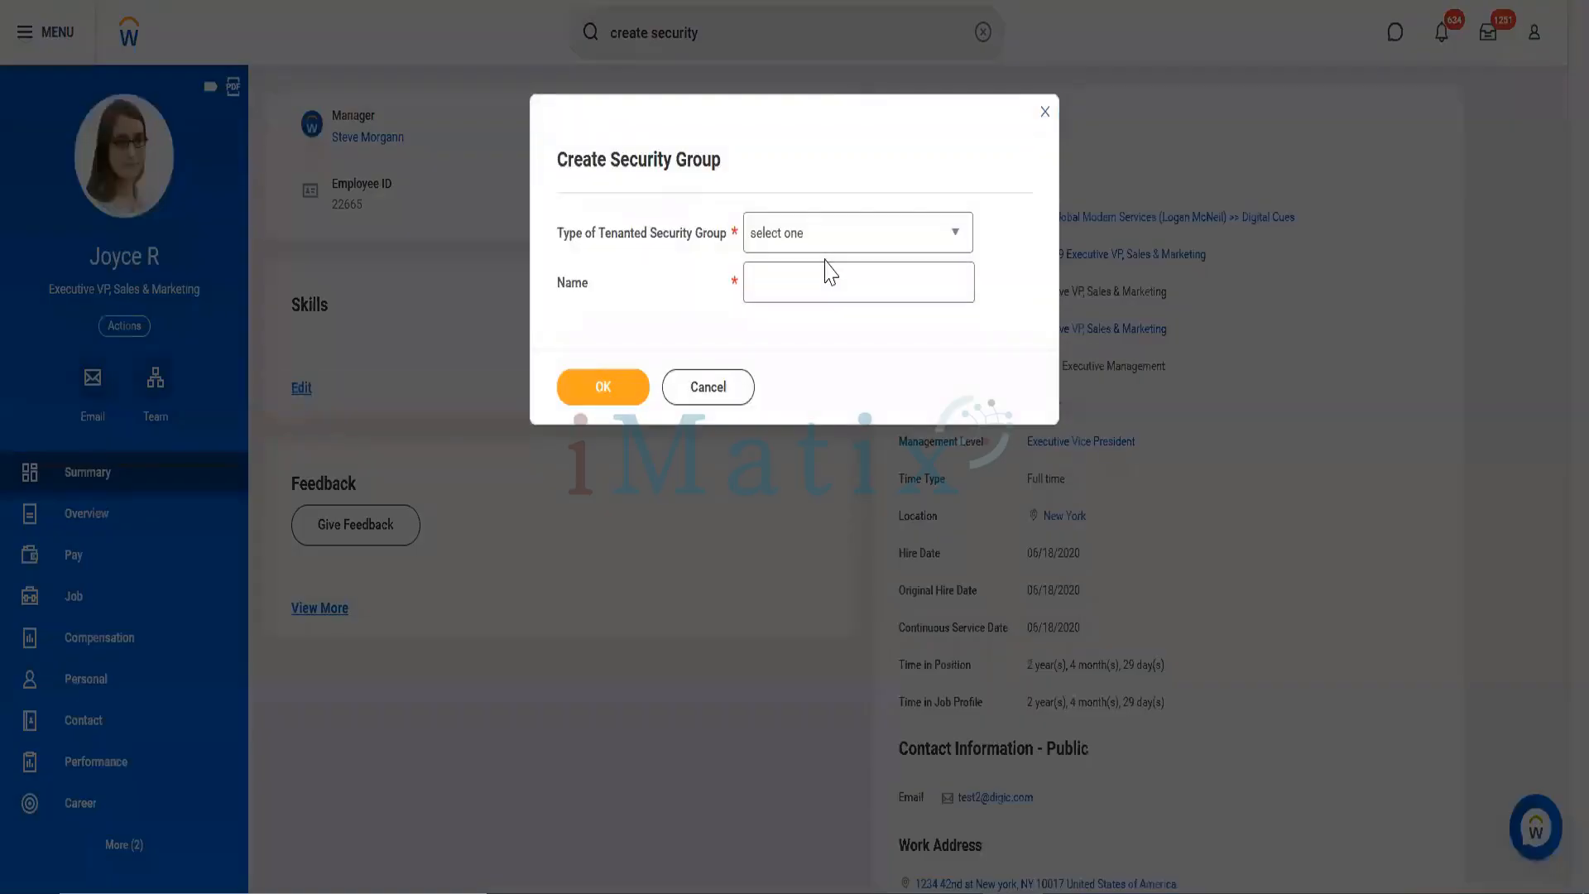
pyautogui.click(826, 223)
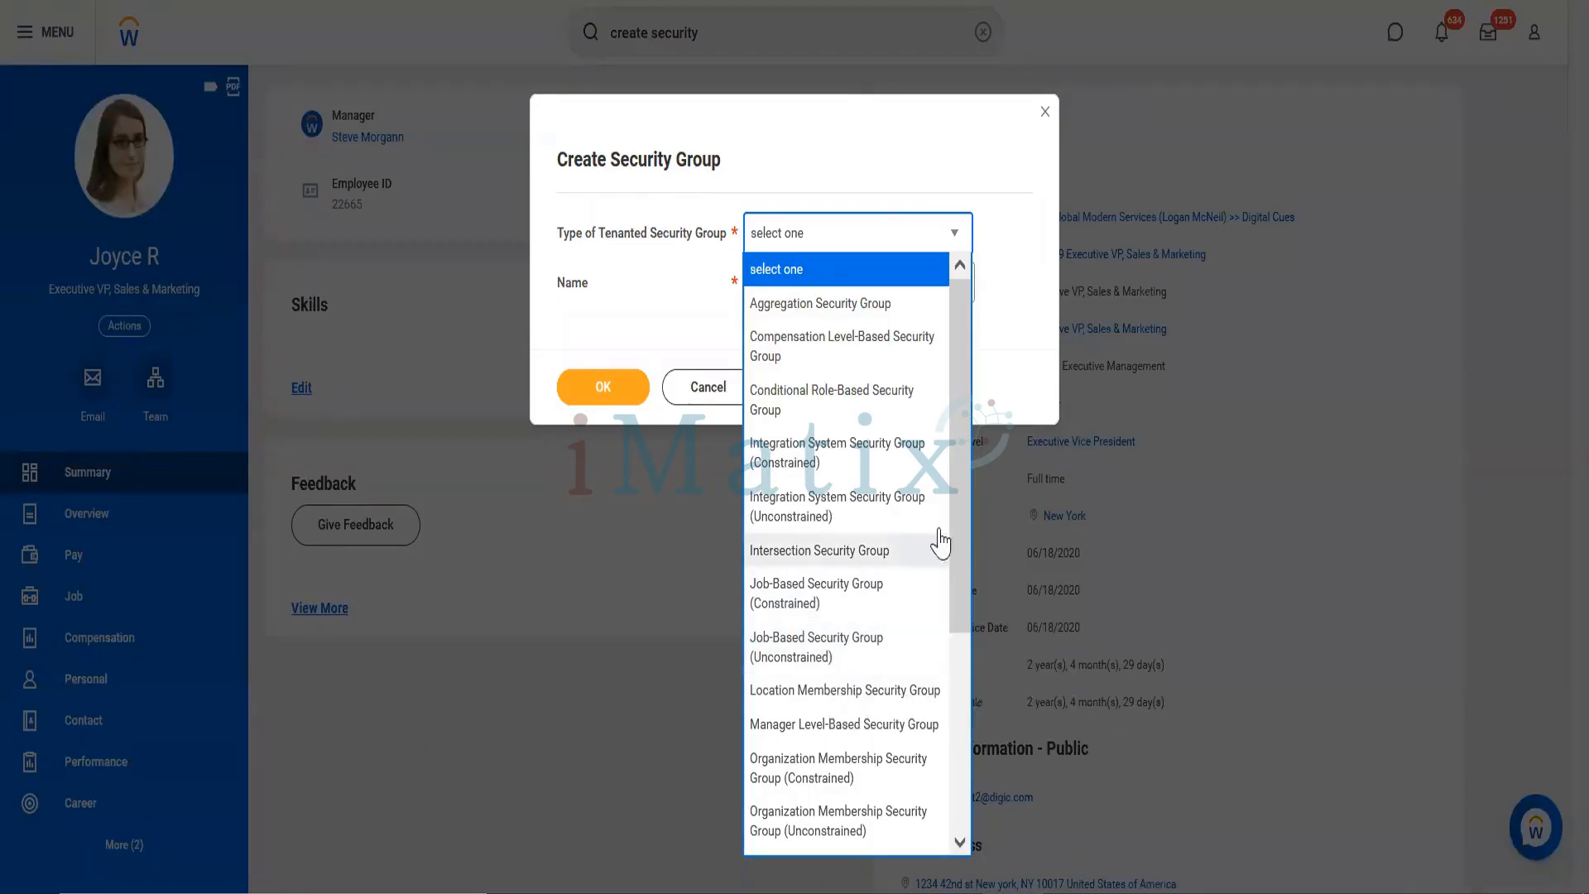
pyautogui.moveTo(958, 522); pyautogui.dragTo(982, 797)
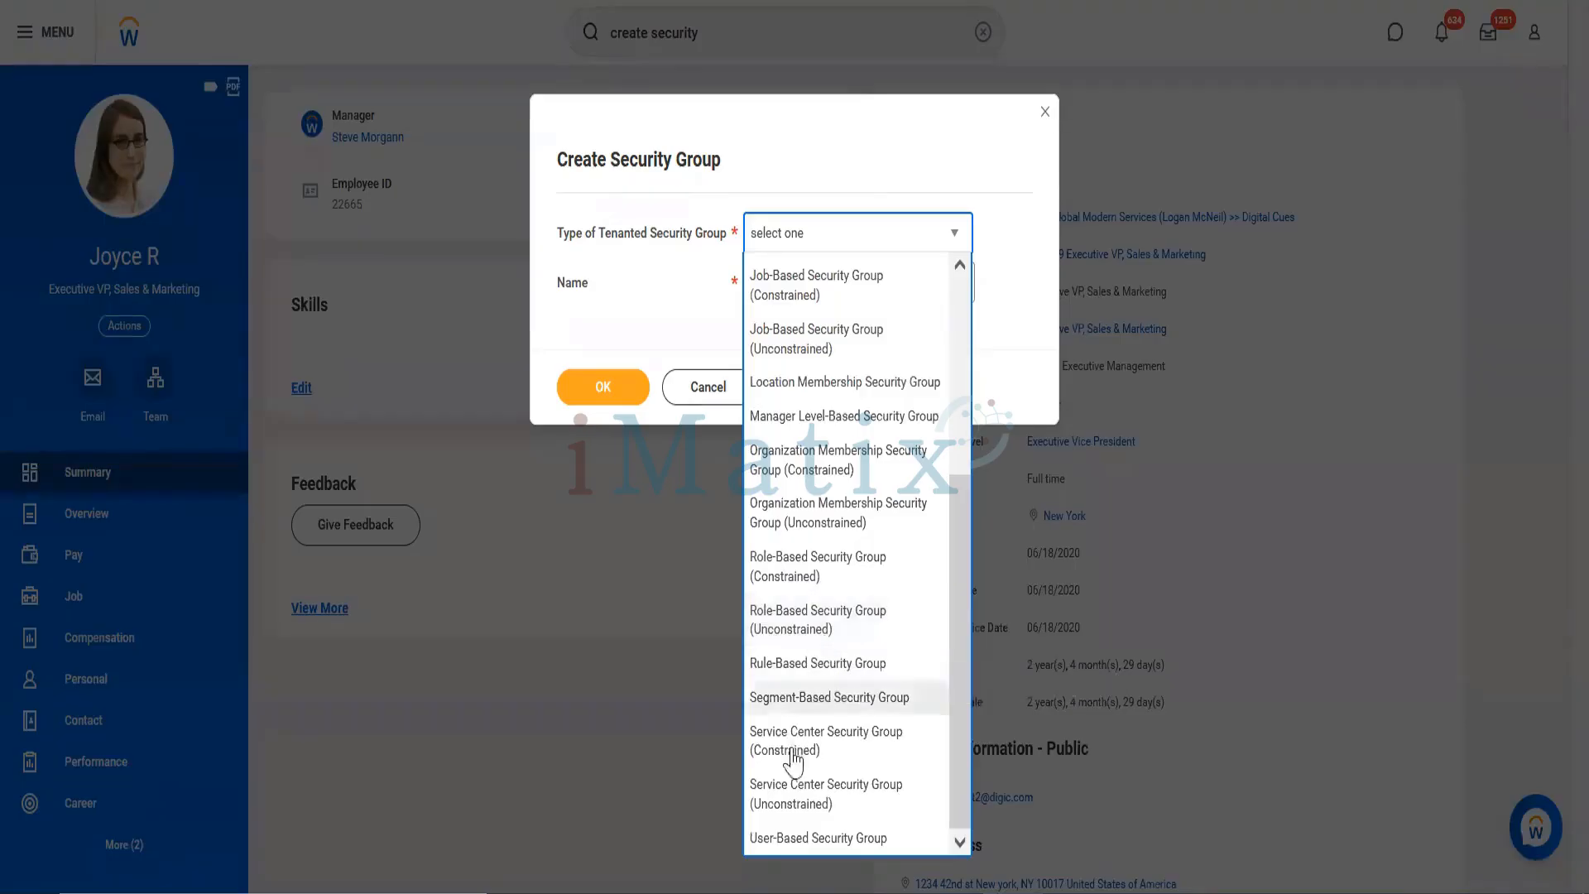
pyautogui.click(808, 840)
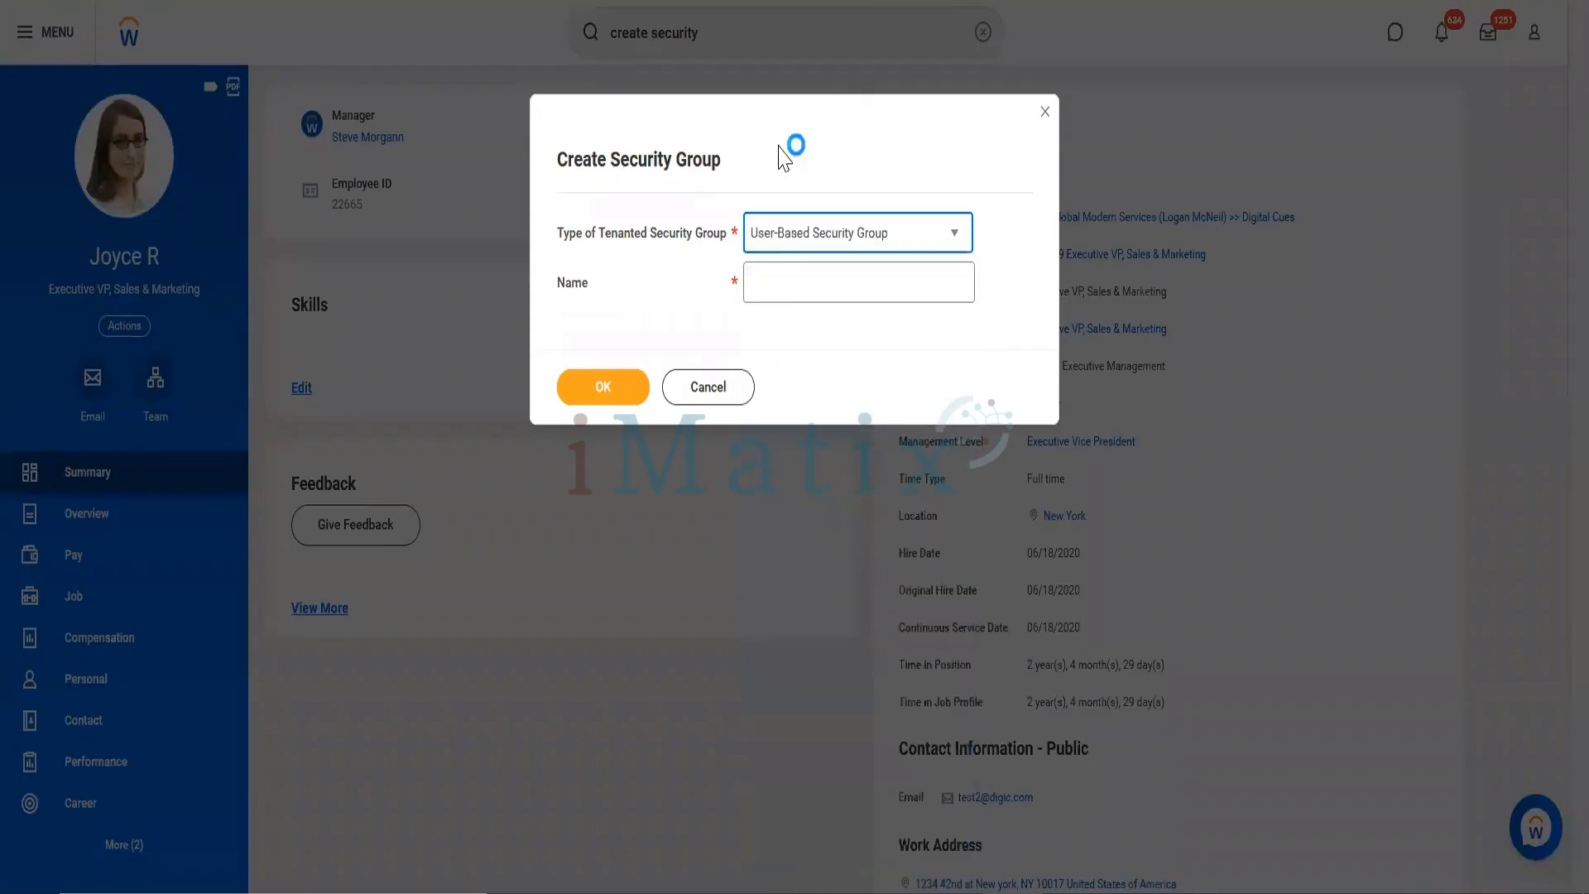
# Step: Name the new group 'People Operations Administrator' and confirm with OK
pyautogui.click(793, 289)
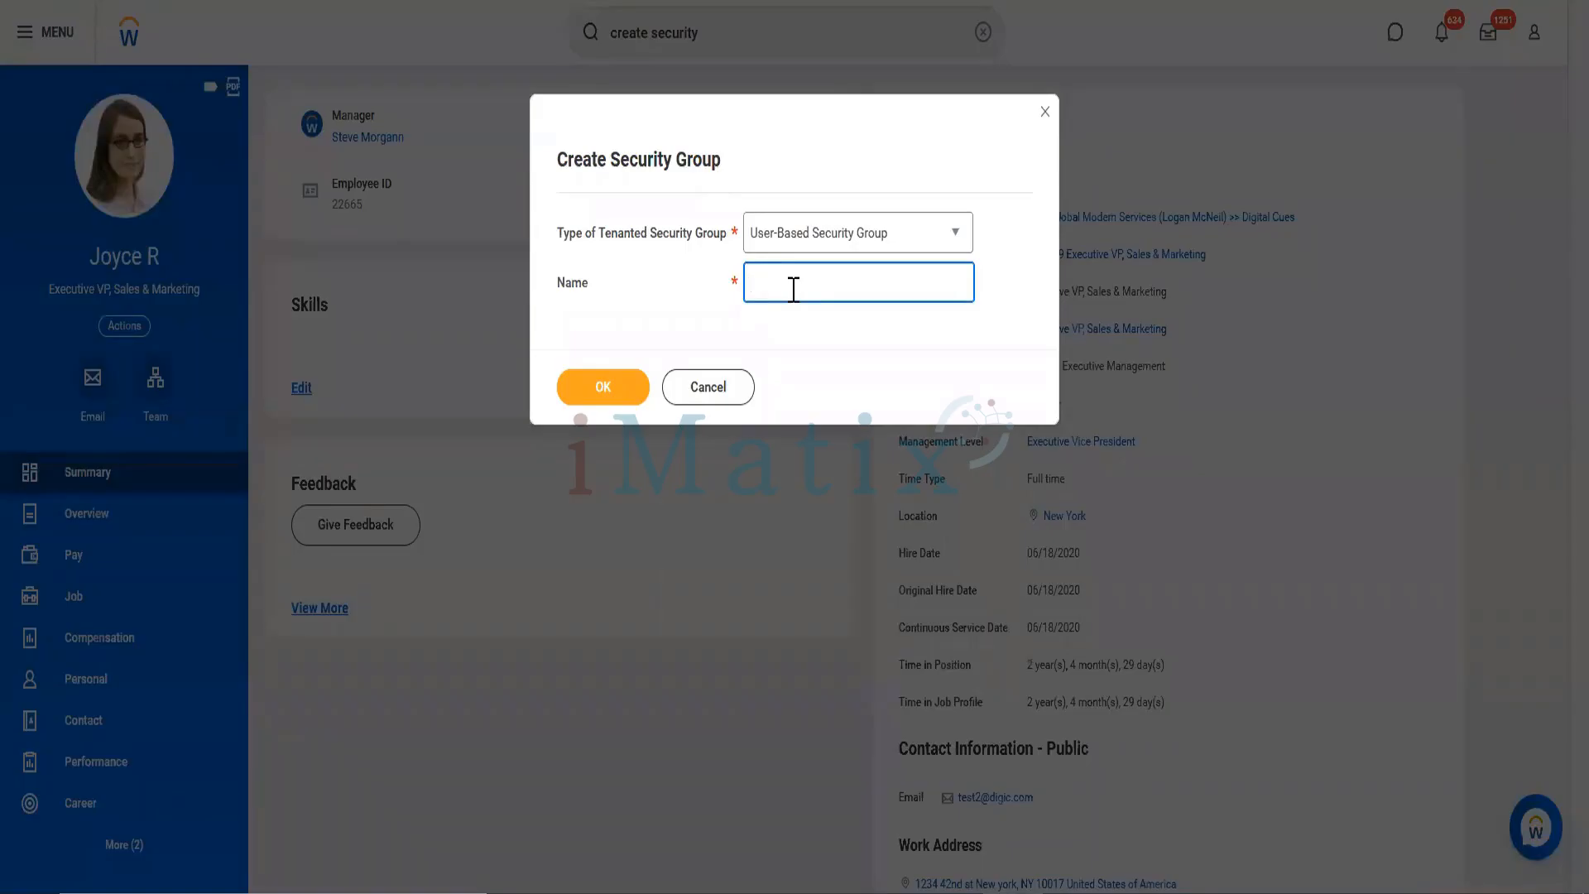
pyautogui.write('People Operations Administrator')
pyautogui.moveTo(941, 285); pyautogui.dragTo(729, 267)
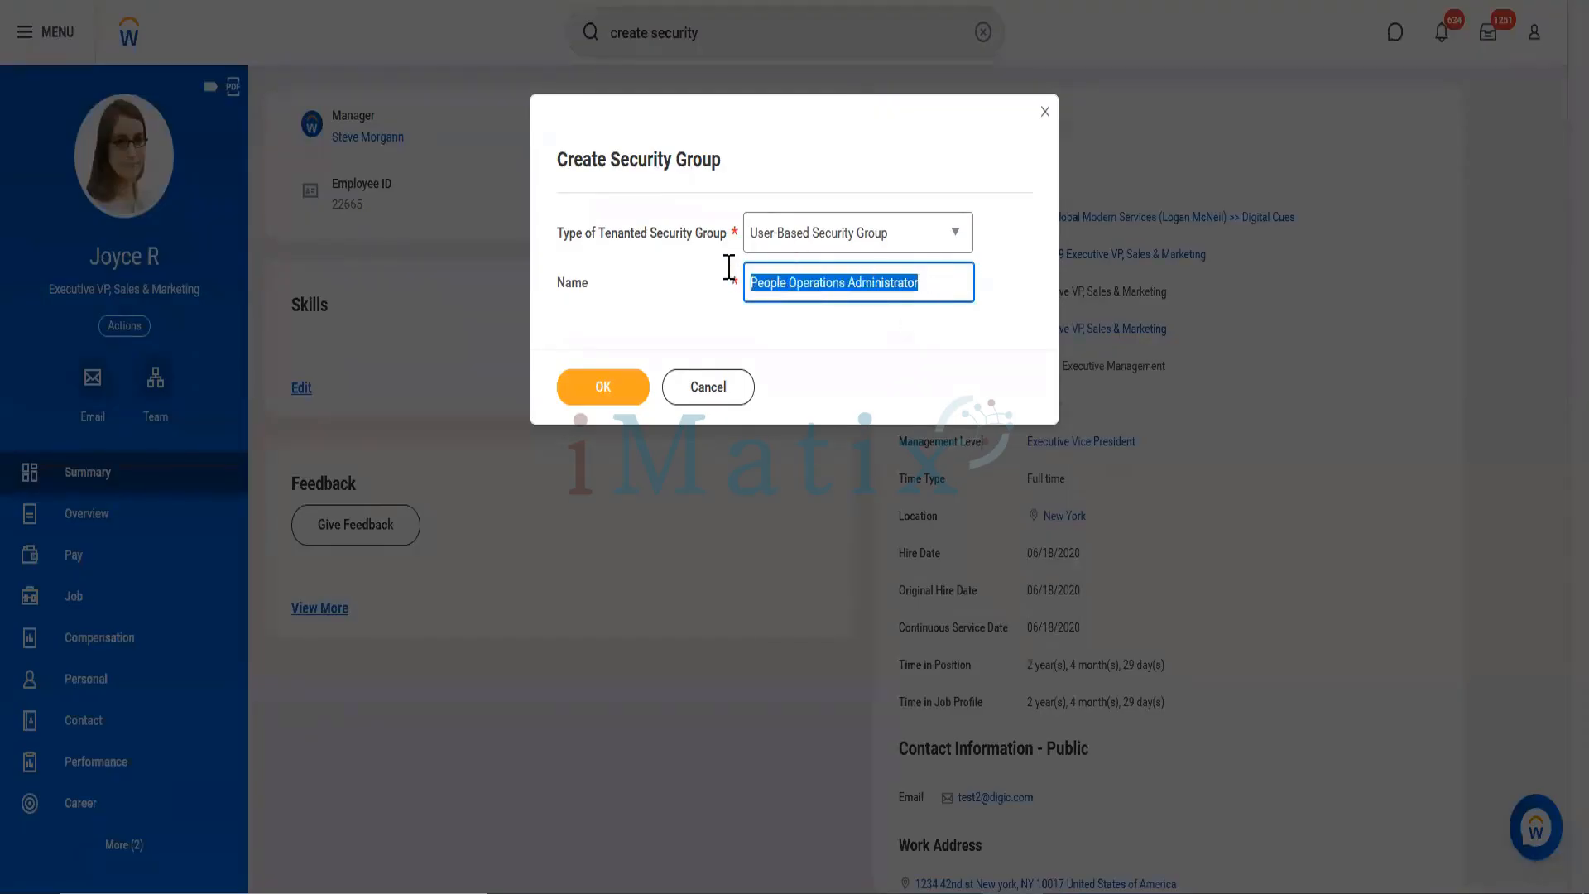
pyautogui.click(617, 386)
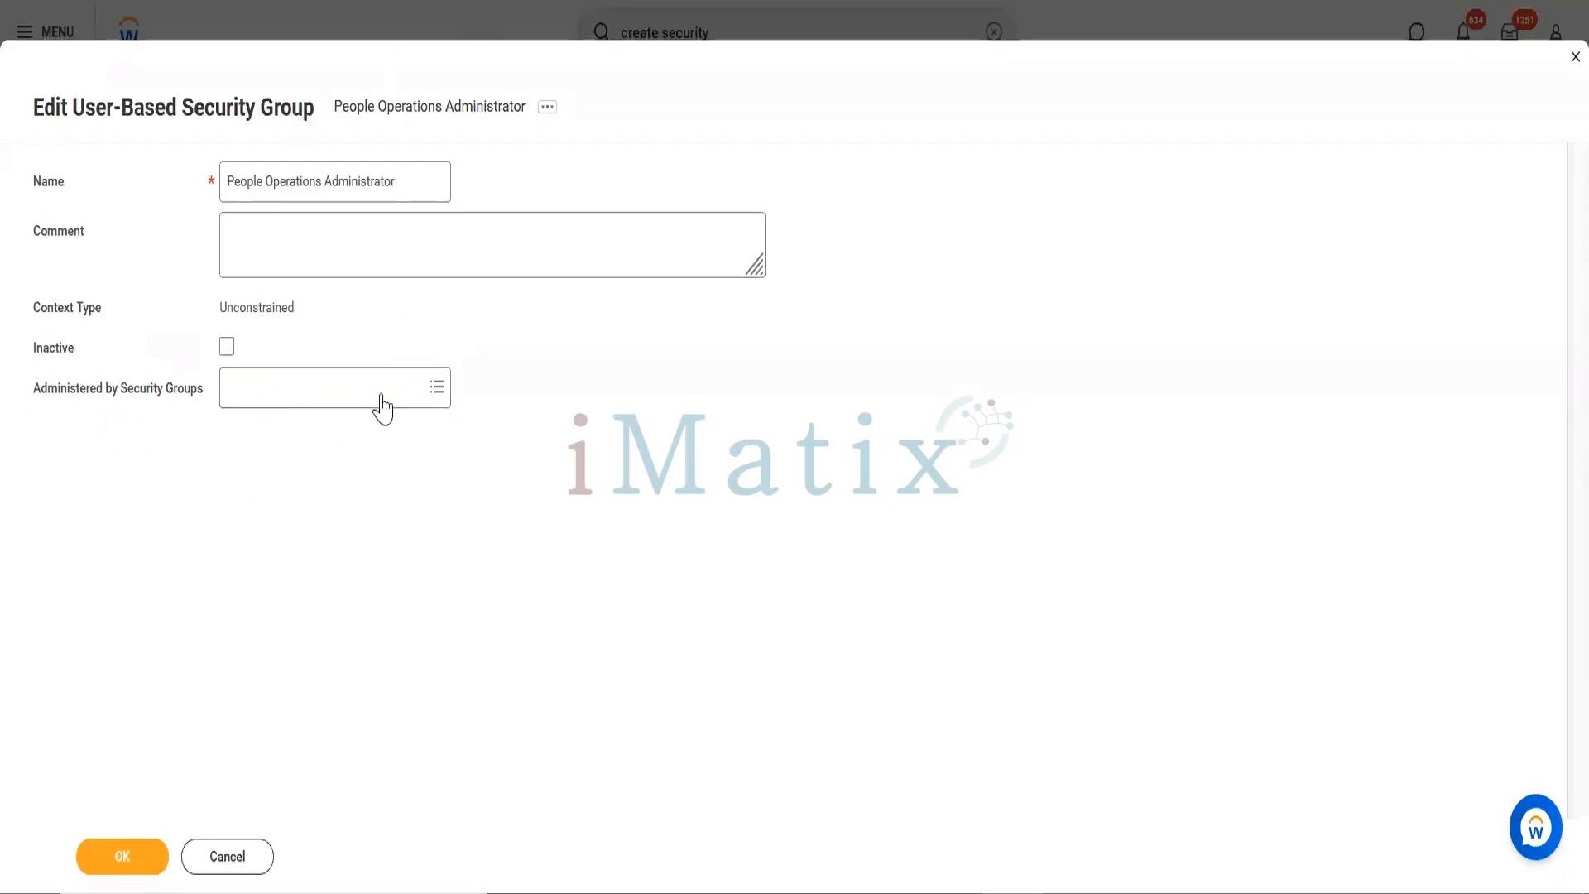
# Step: Select Security Administrator under Administered by Security Groups and save the People Operations Administrator group
pyautogui.click(334, 397)
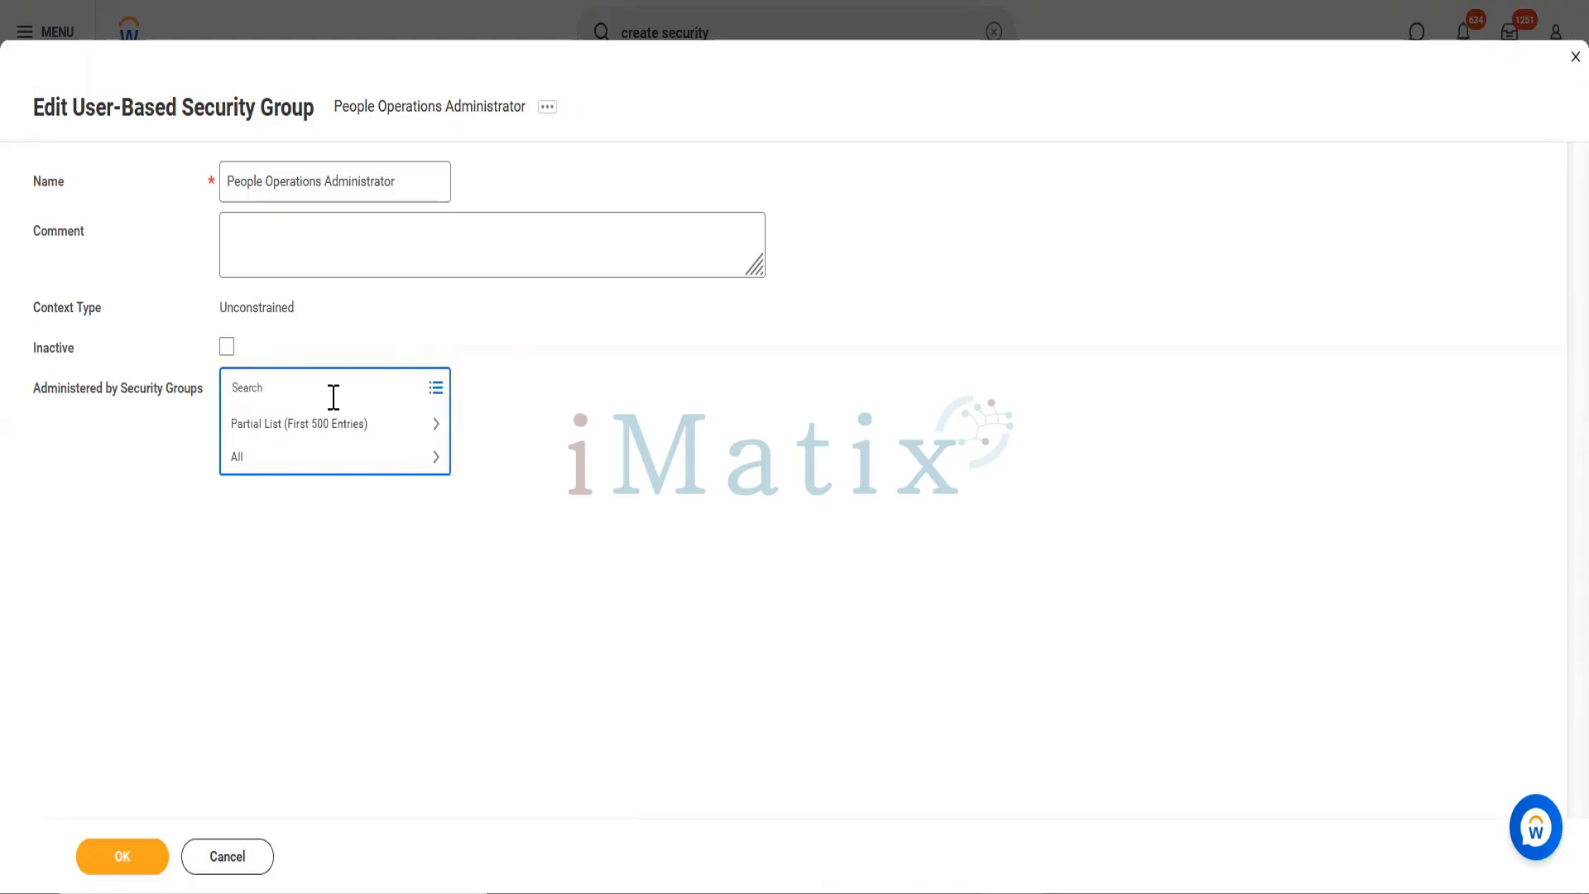
pyautogui.write('Security')
pyautogui.write(' Admin')
pyautogui.write('s')
pyautogui.write('istra')
pyautogui.write('tor')
pyautogui.press('Return')
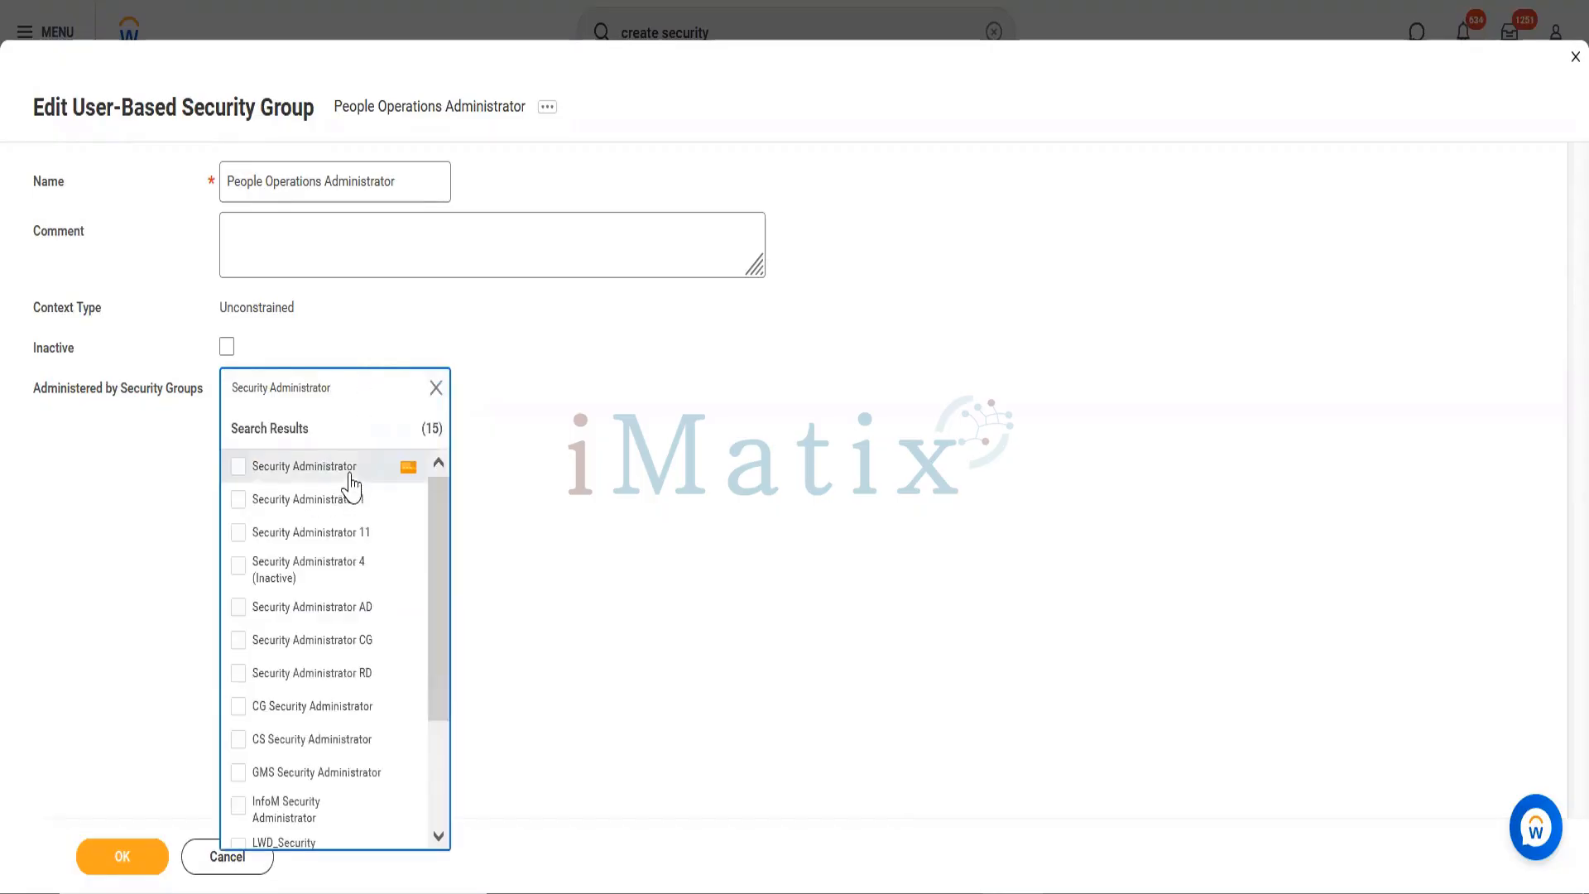
pyautogui.click(350, 478)
pyautogui.click(122, 653)
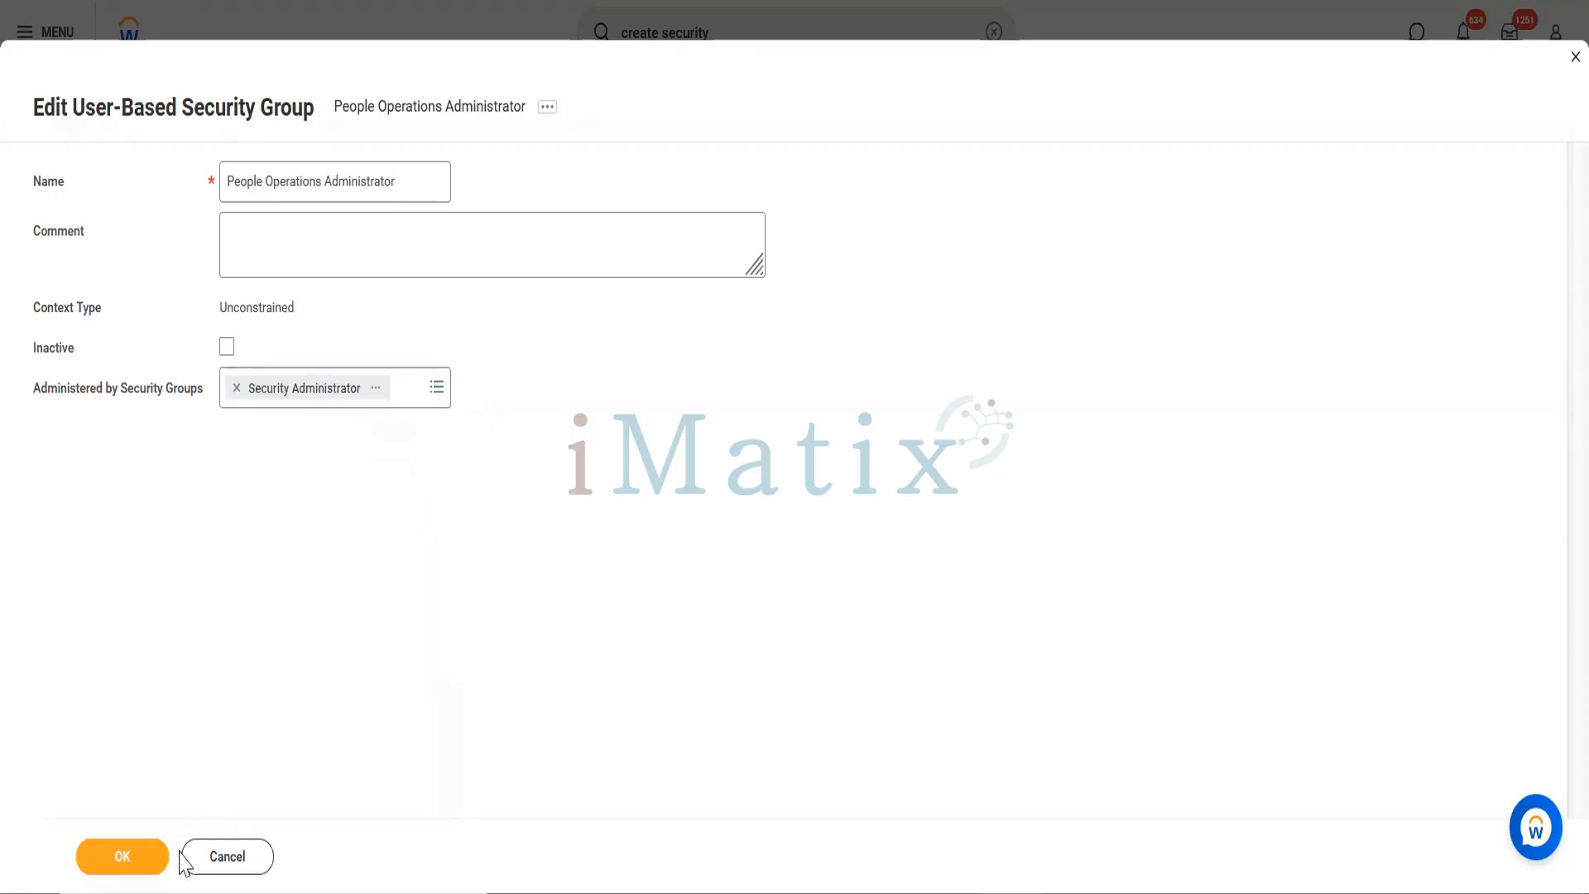
pyautogui.click(154, 860)
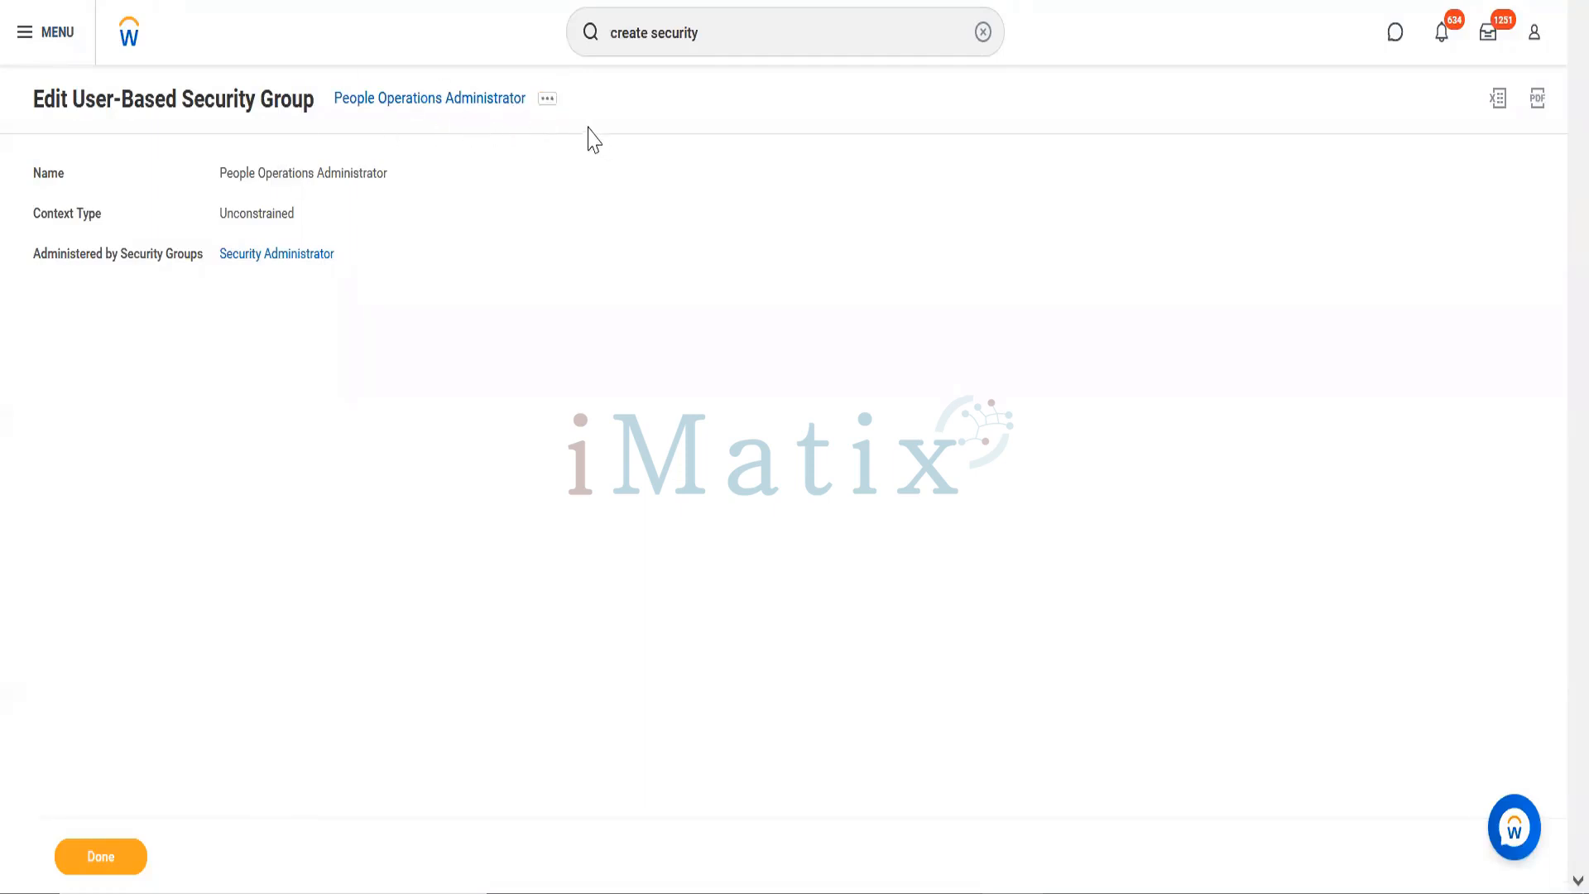
# Step: From the group's related actions, choose Security Group > Maintain Domain Permissions for Security Group
pyautogui.click(549, 105)
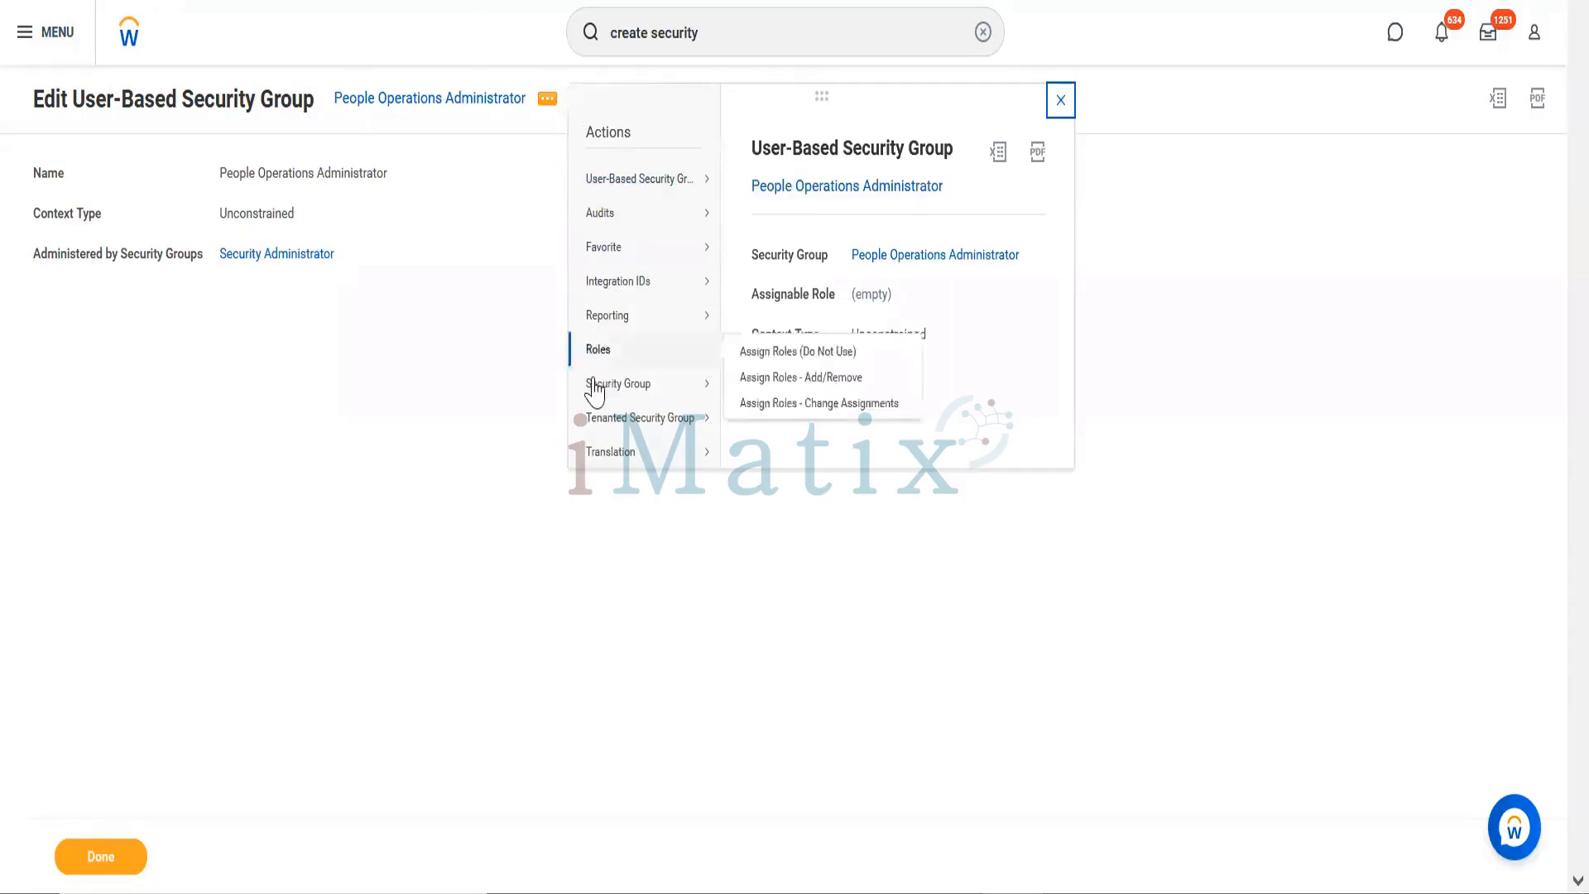
pyautogui.moveTo(593, 383)
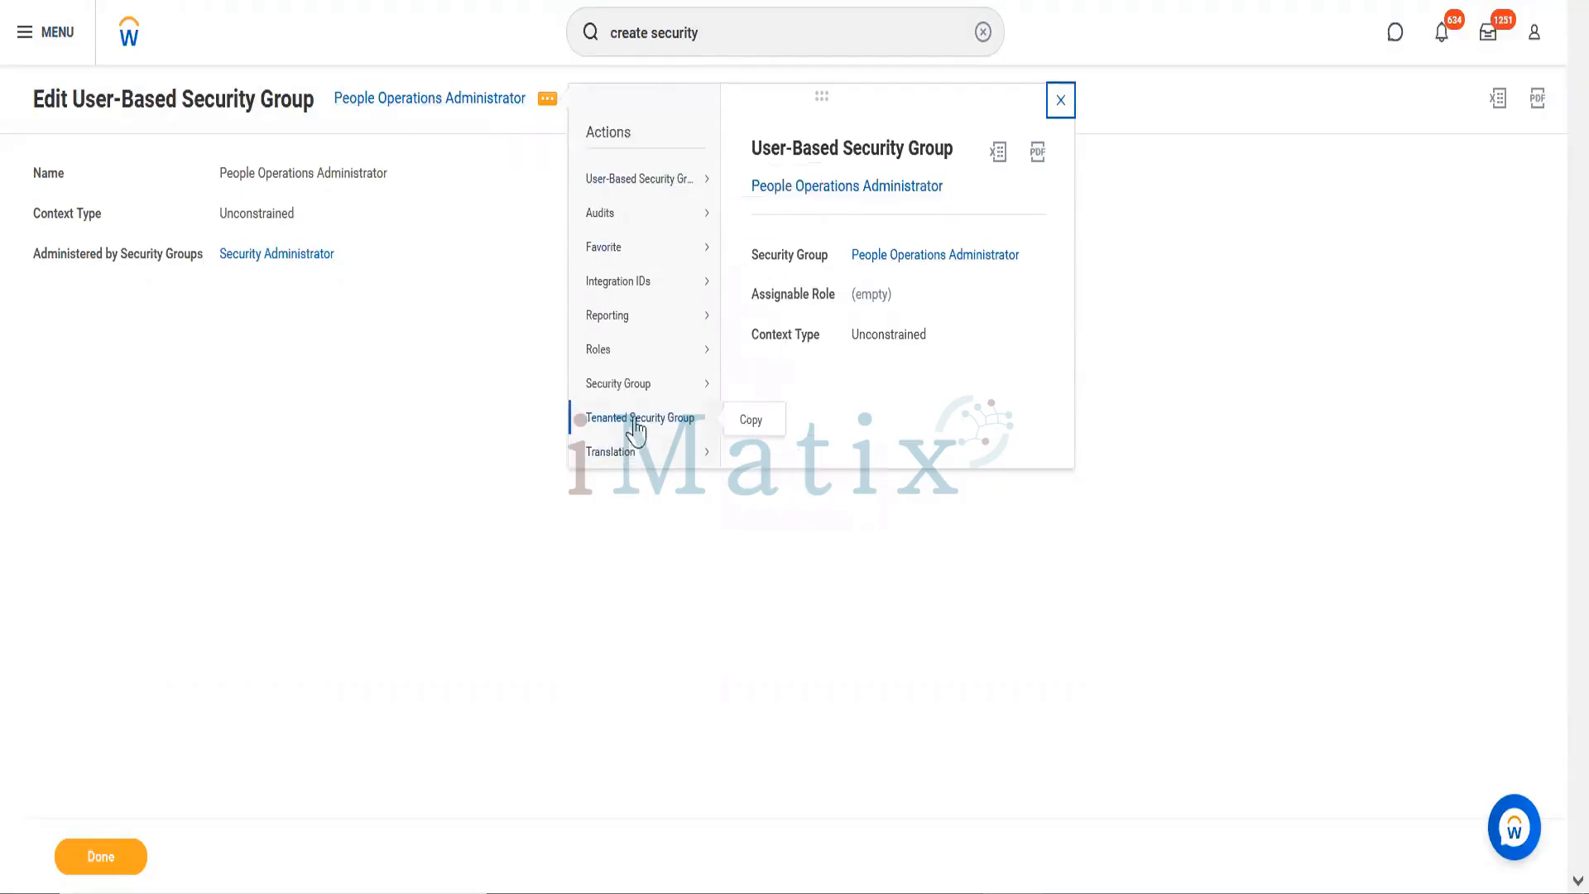
pyautogui.moveTo(646, 403)
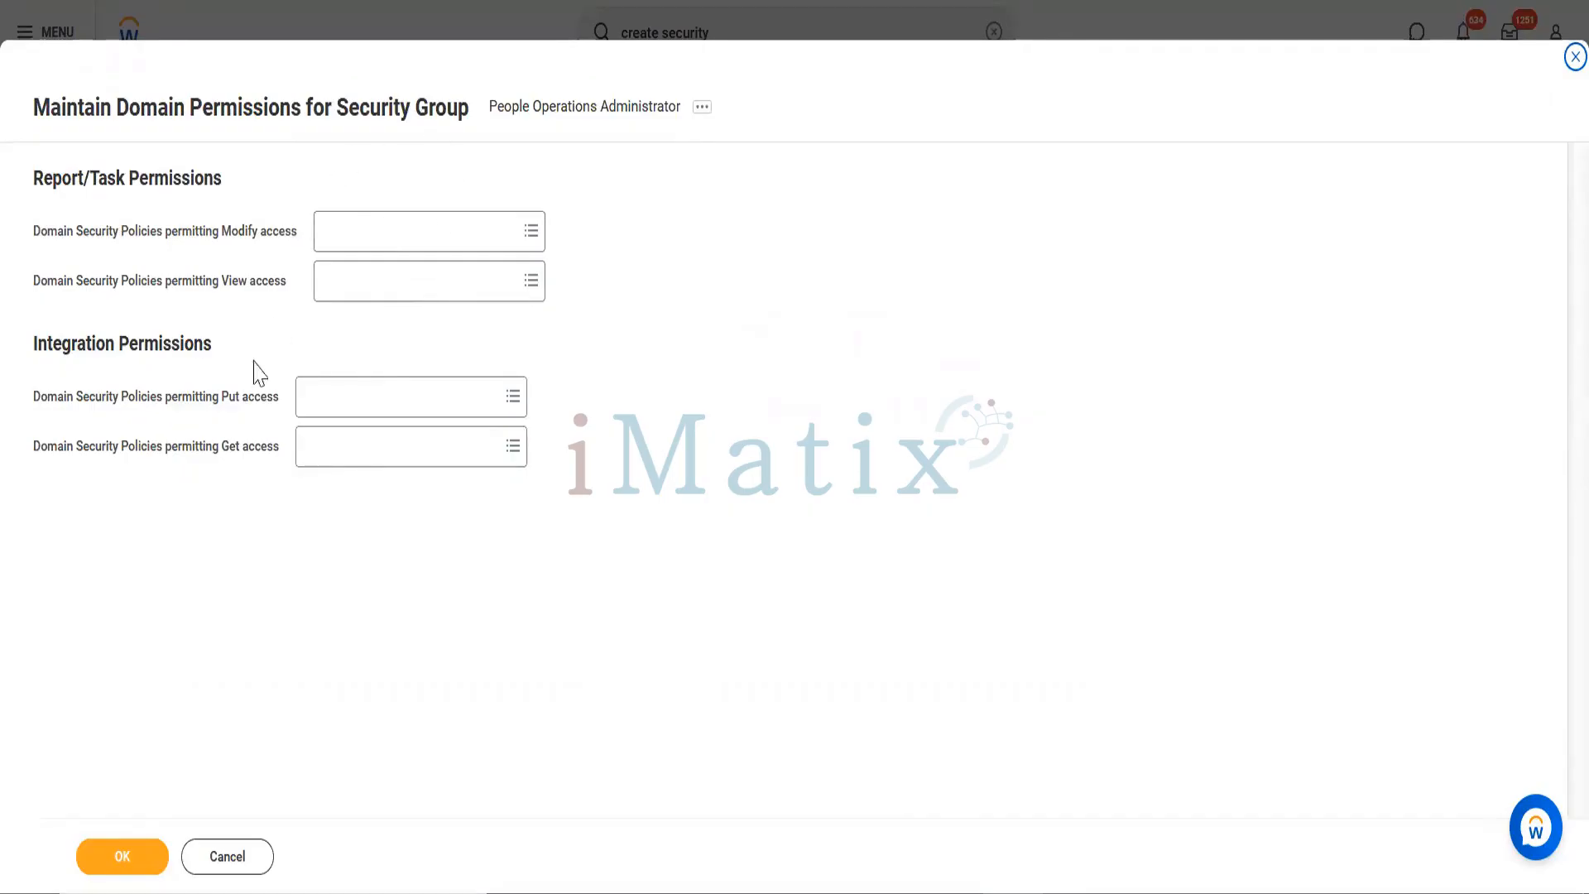
# Step: Search 'Worker' in the Modify access prompt to list the 225 Worker Data domain policies
pyautogui.click(356, 238)
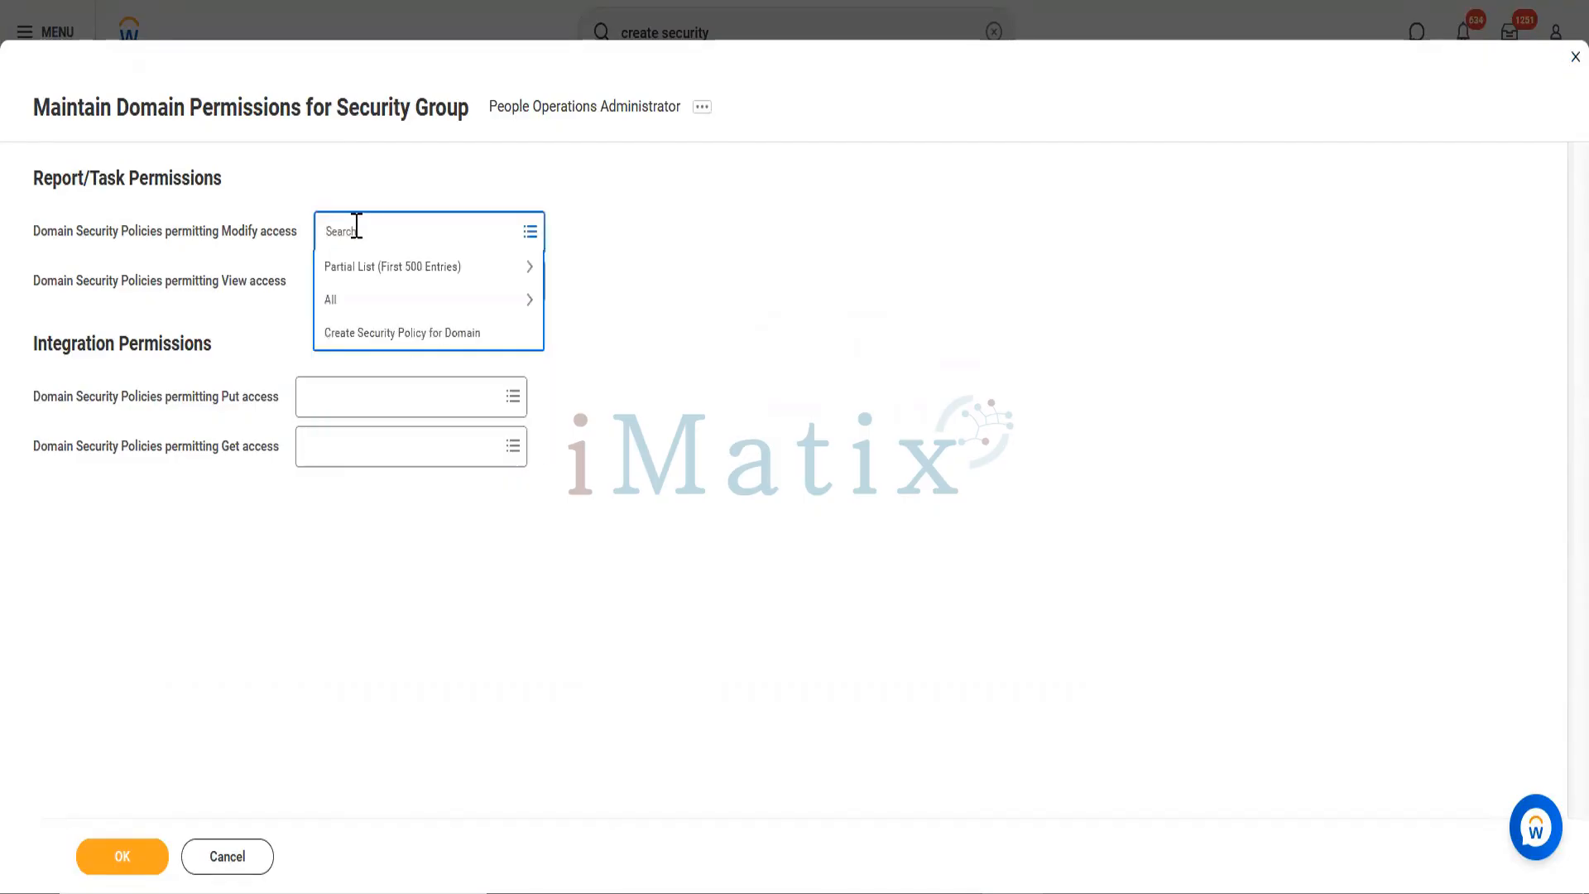
pyautogui.write('Work')
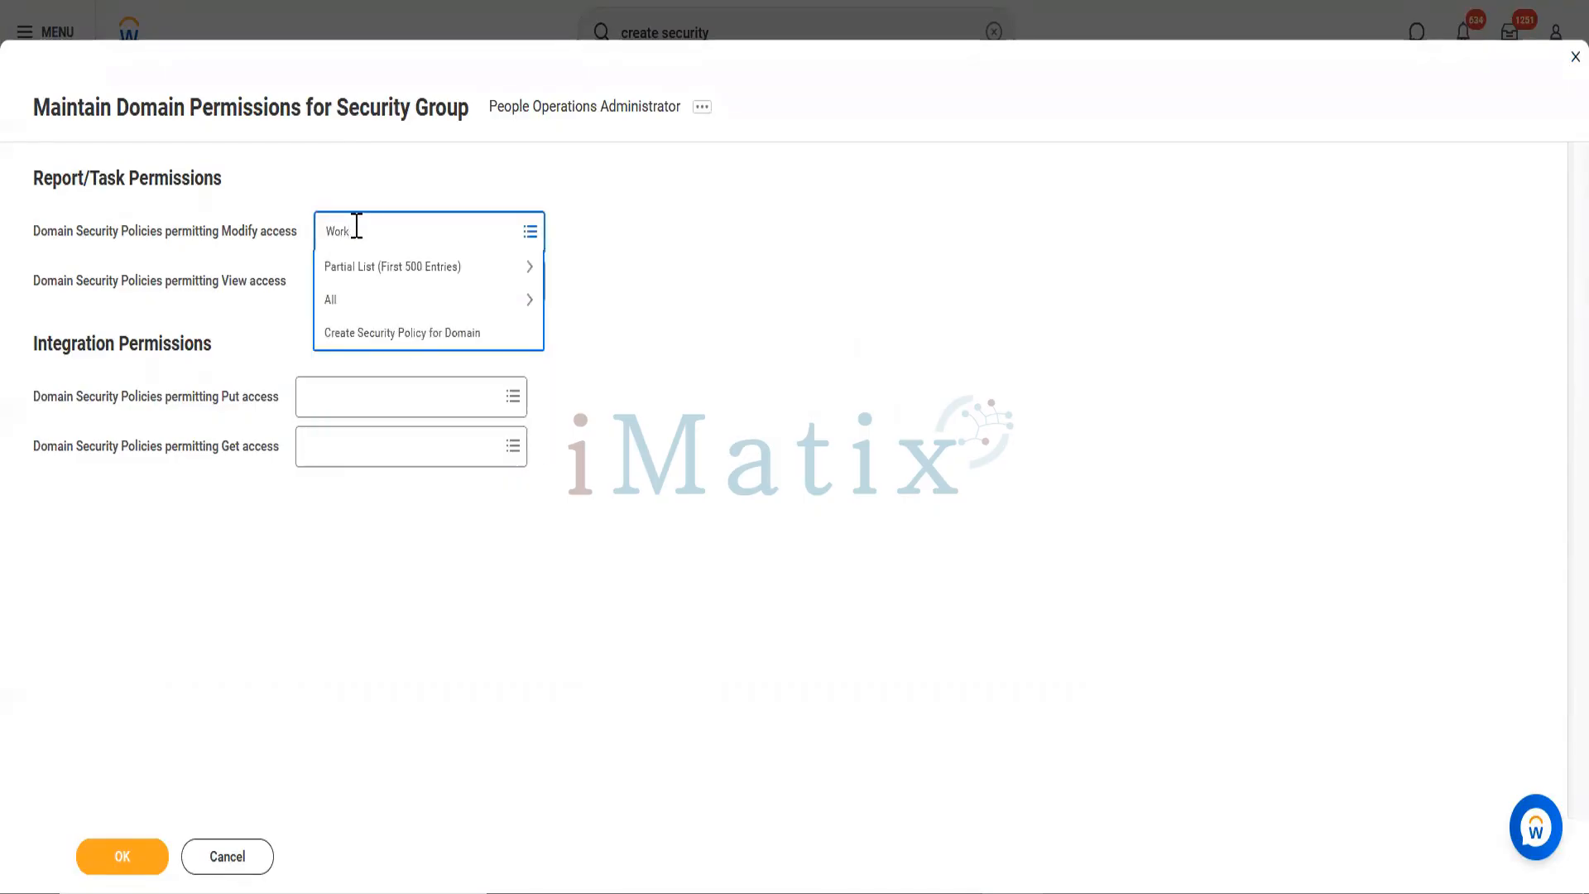
pyautogui.write('er')
pyautogui.press('Return')
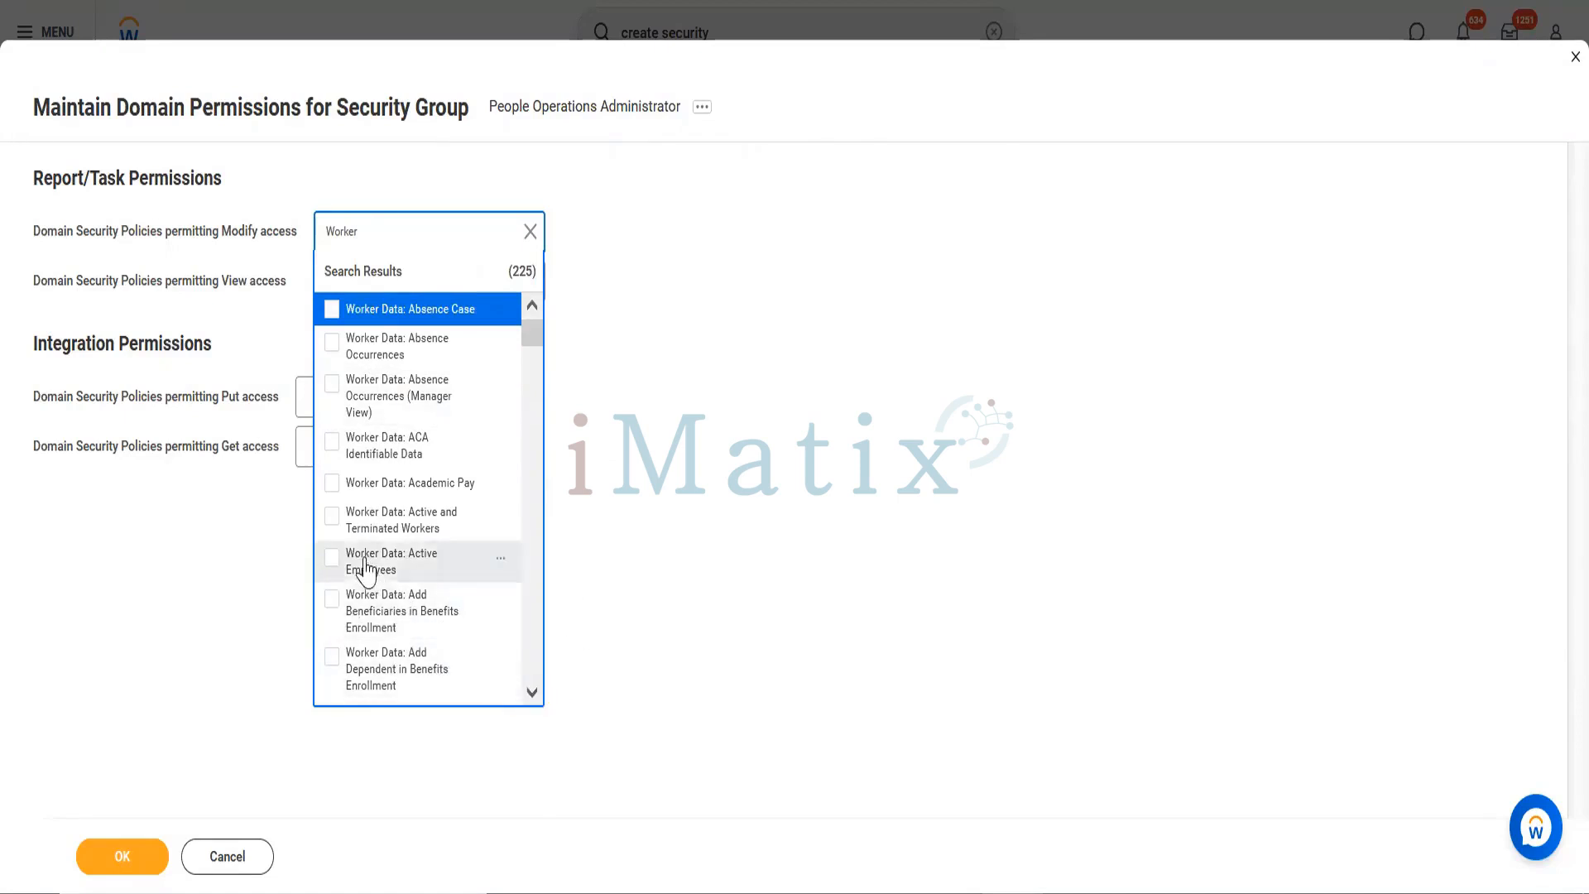
# Step: Review the Worker Data: Active Employees policy details, including the note excluding terminated workers
pyautogui.click(502, 560)
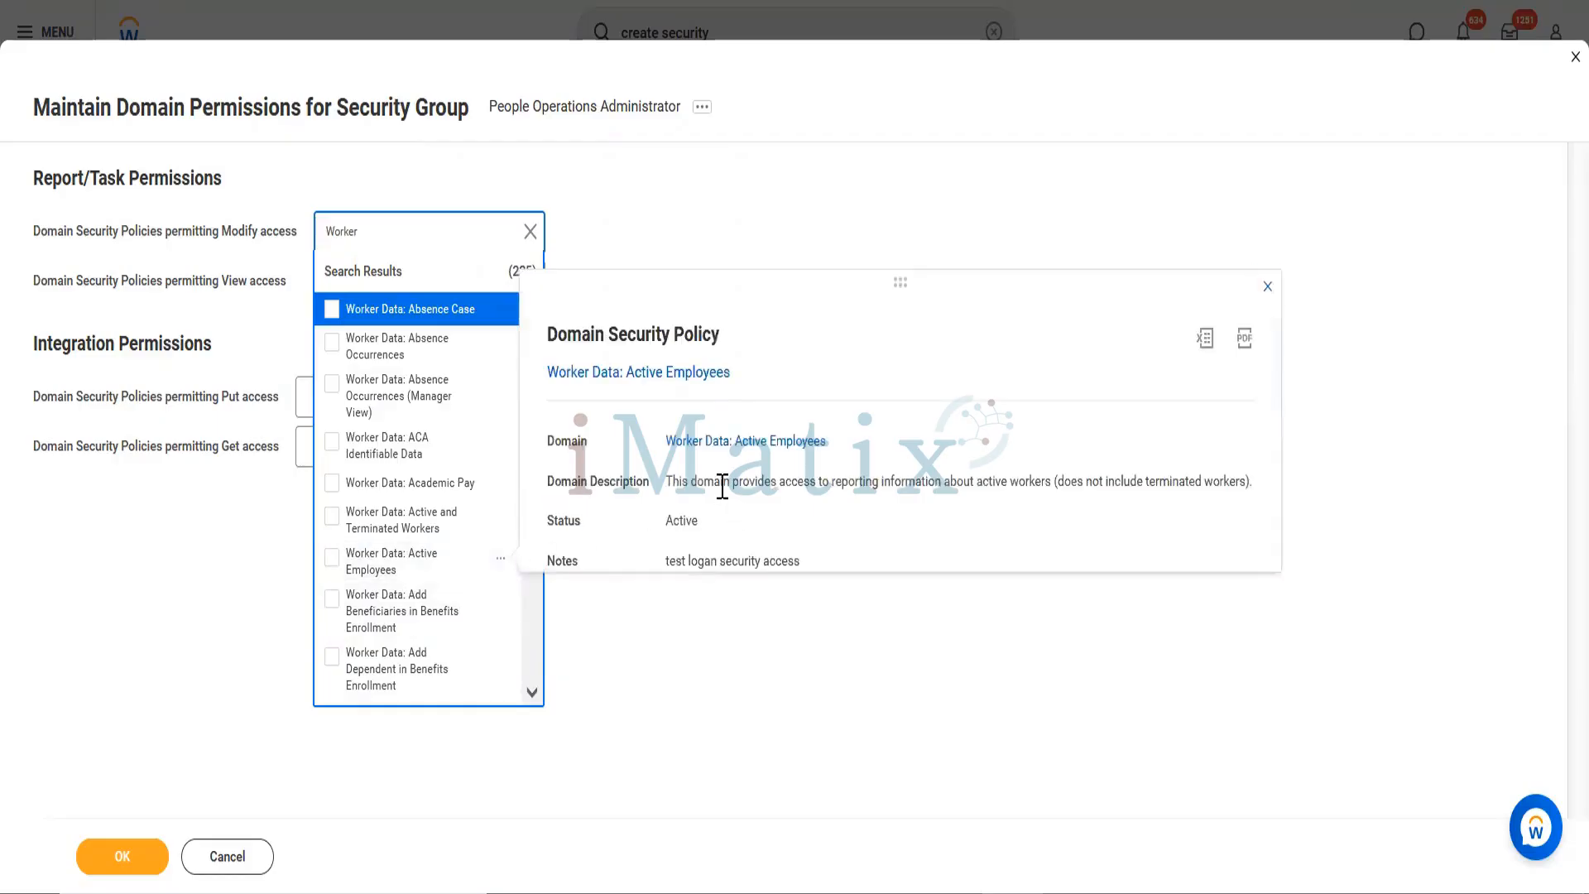
pyautogui.moveTo(720, 483); pyautogui.dragTo(1051, 484)
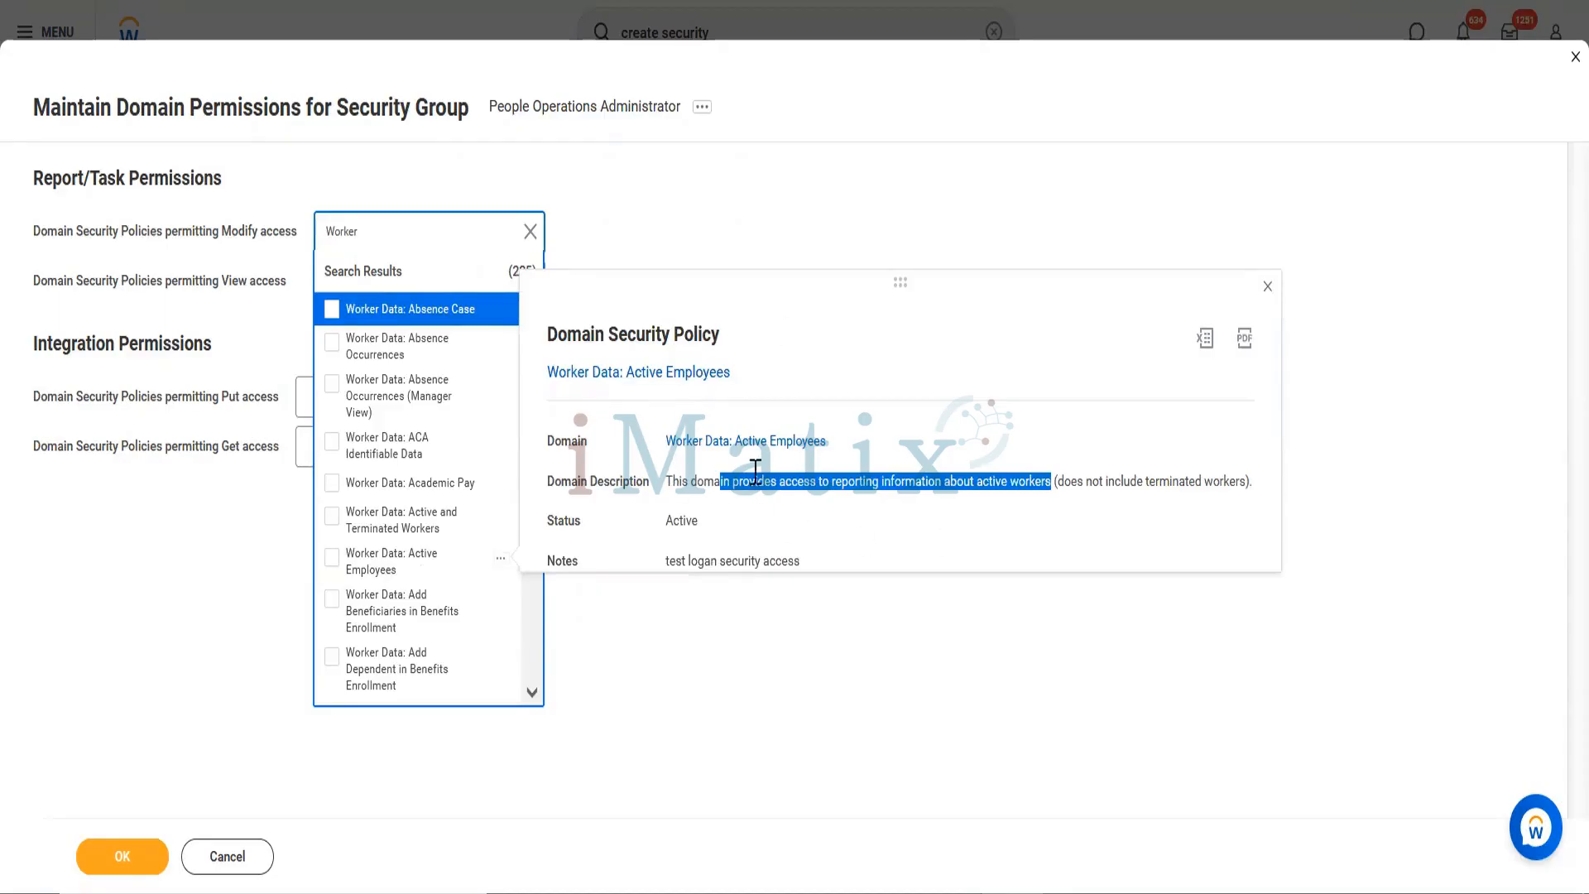
pyautogui.moveTo(1114, 483); pyautogui.dragTo(1238, 485)
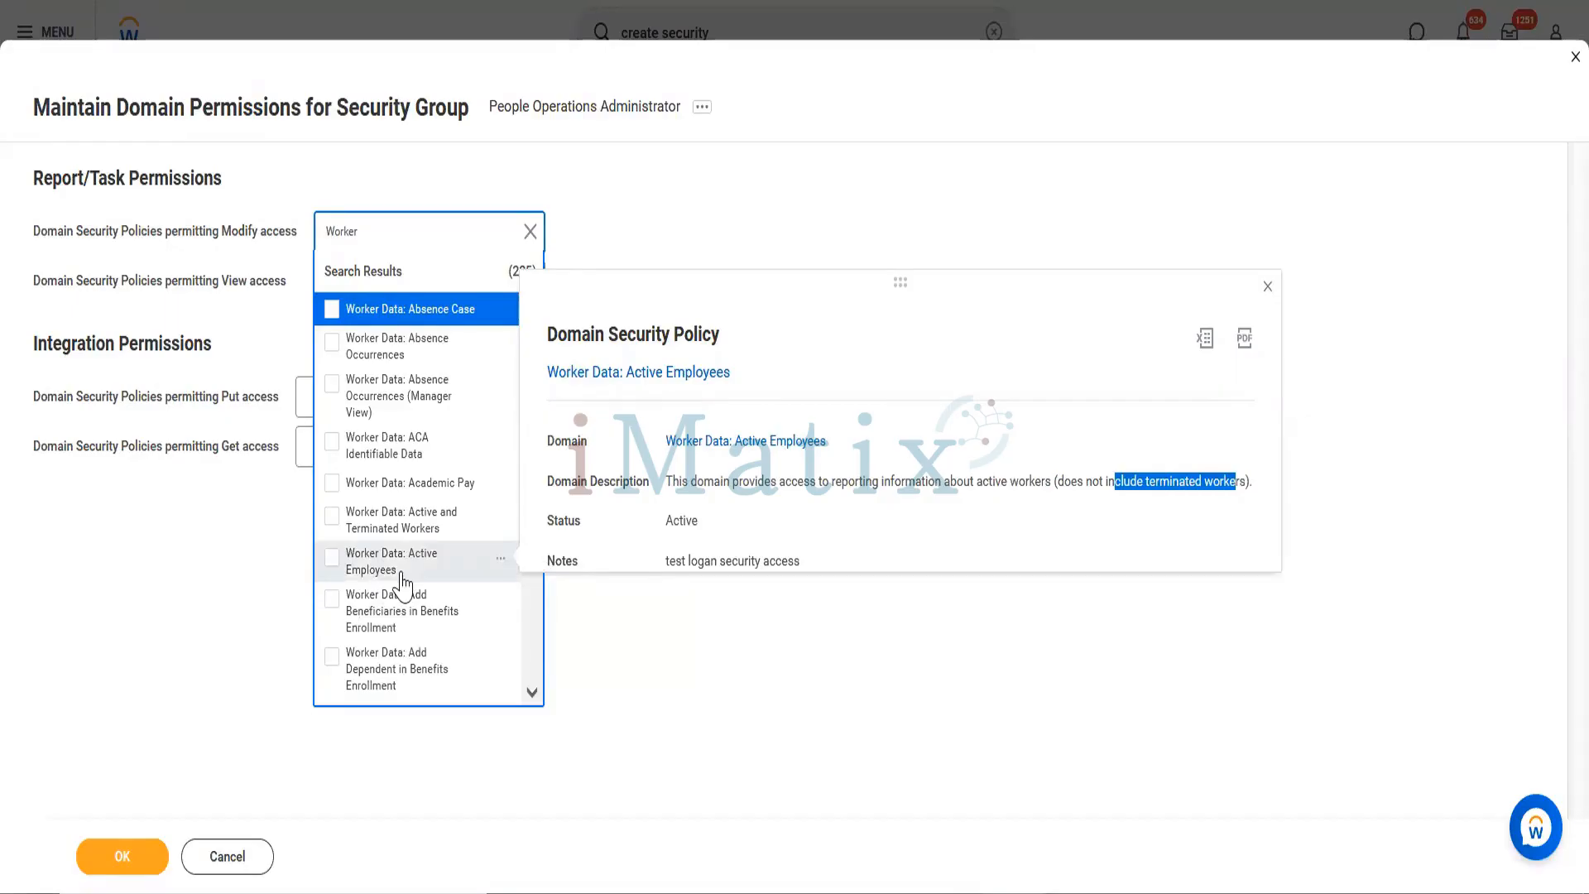
pyautogui.click(532, 692)
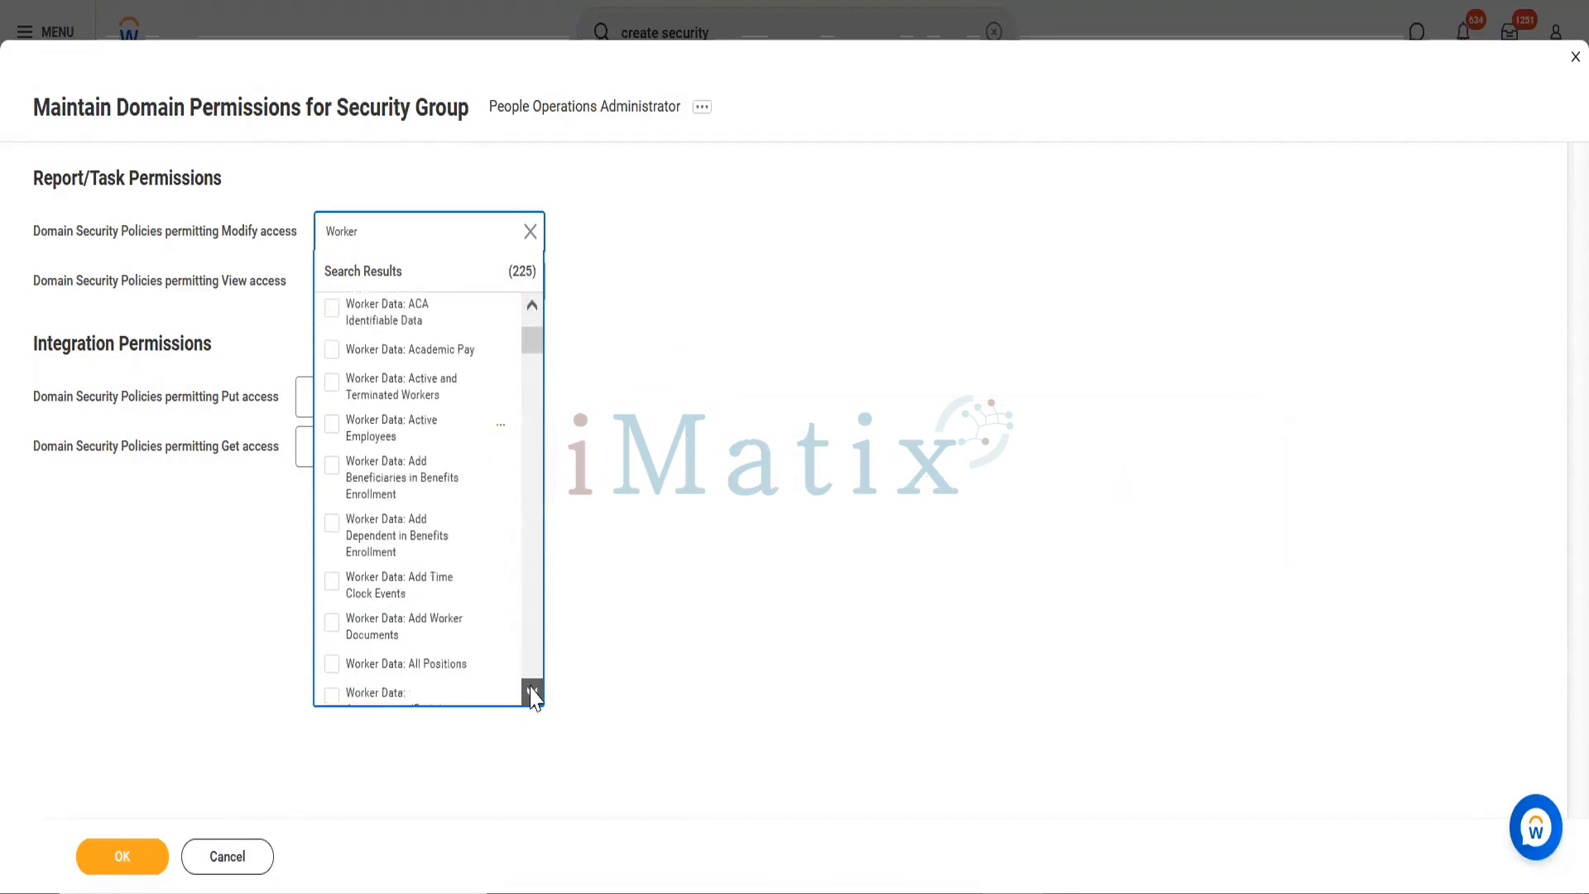
pyautogui.click(532, 693)
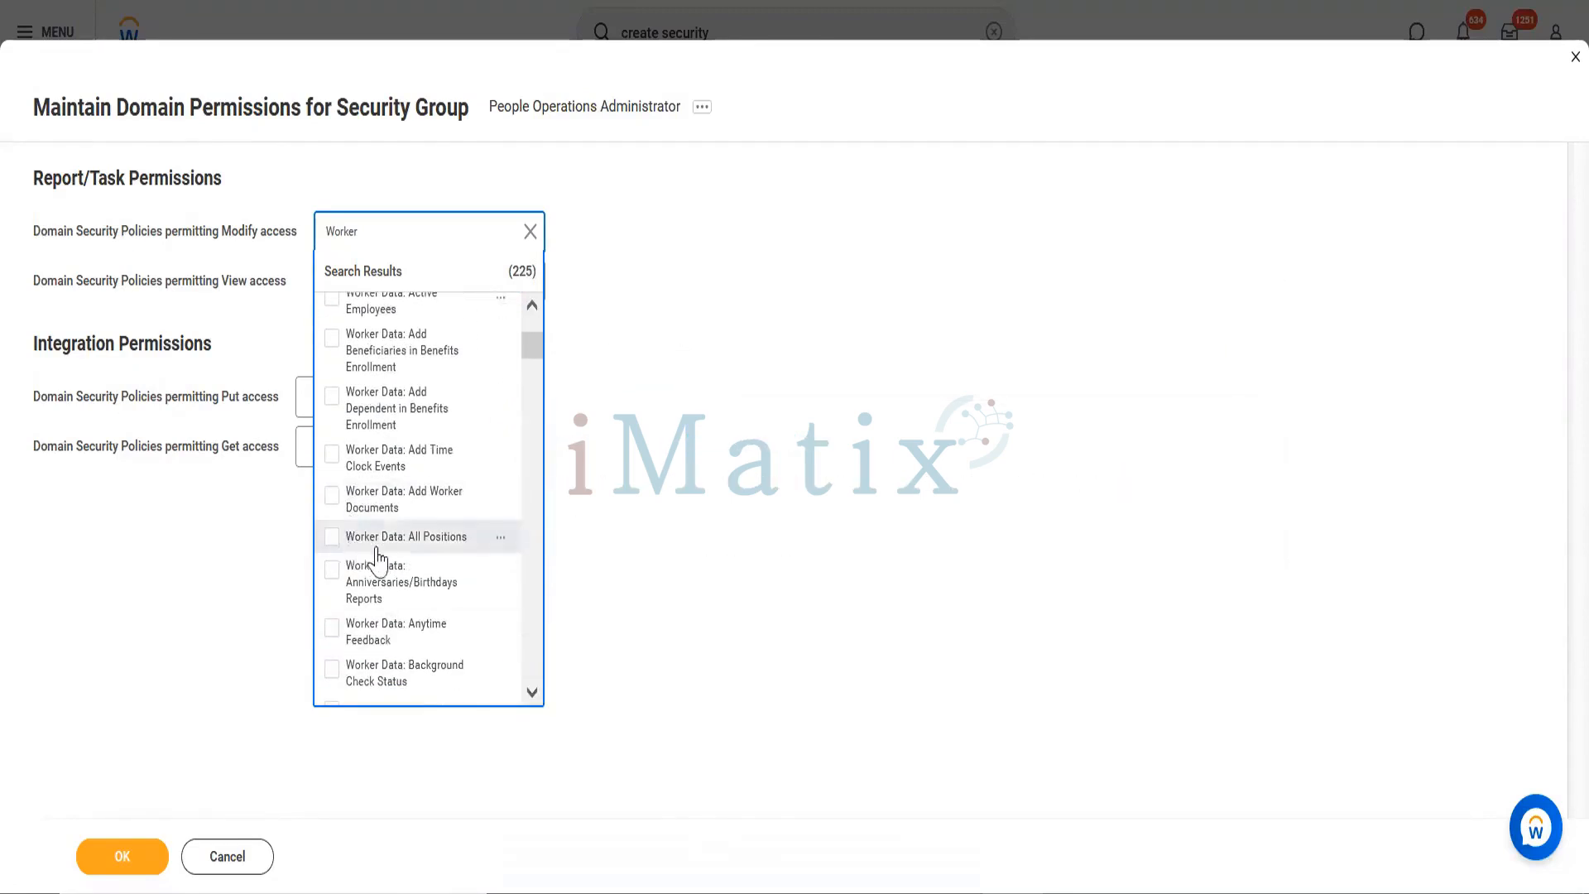
pyautogui.click(500, 538)
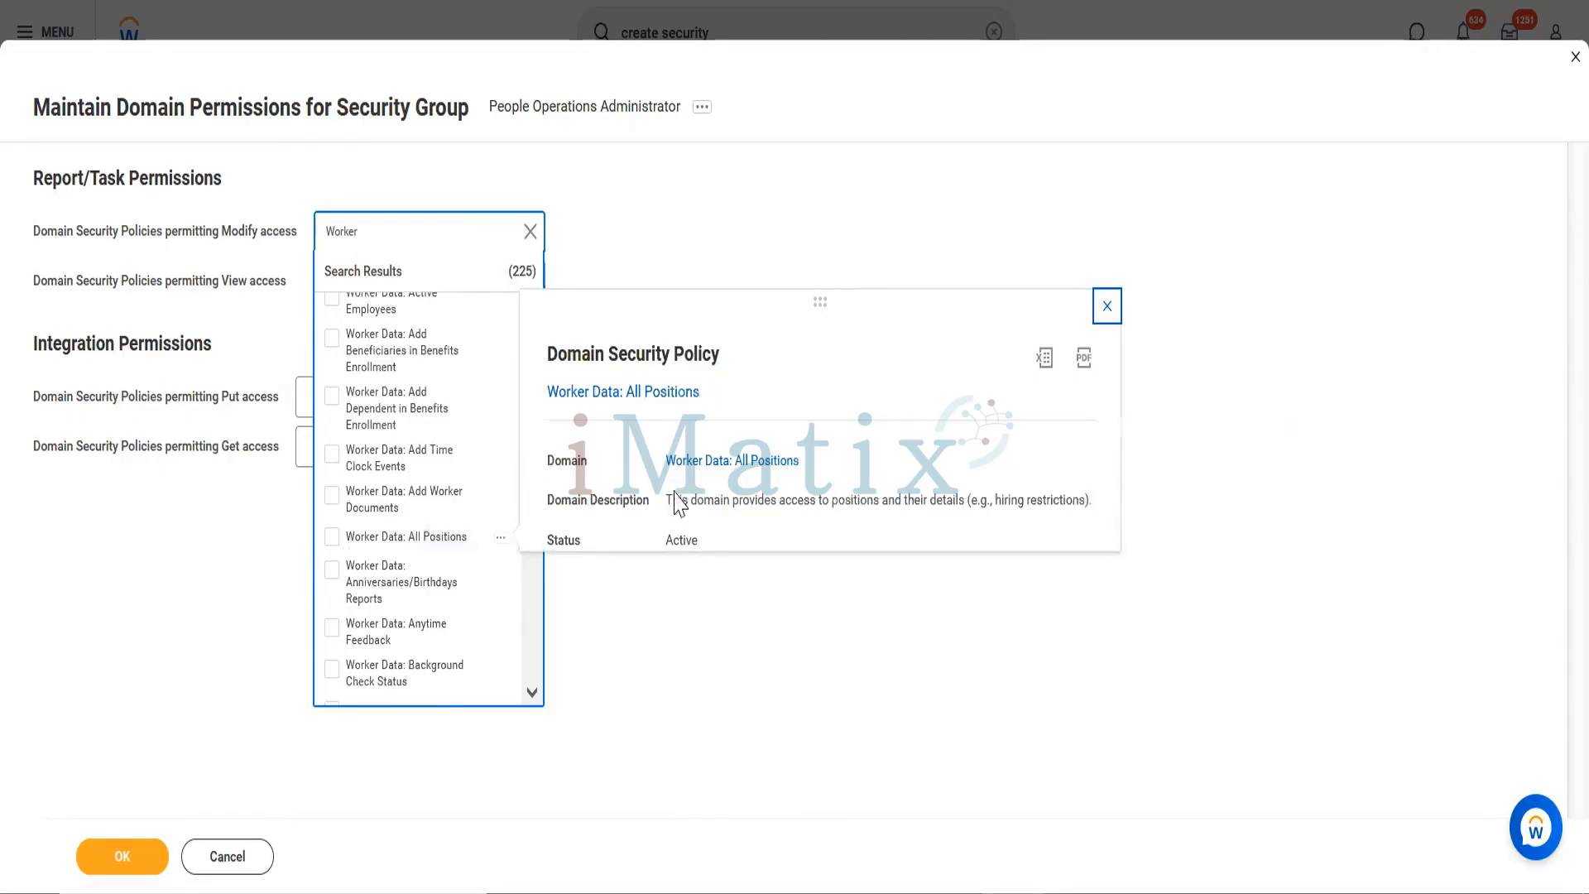
pyautogui.moveTo(673, 500); pyautogui.dragTo(1086, 492)
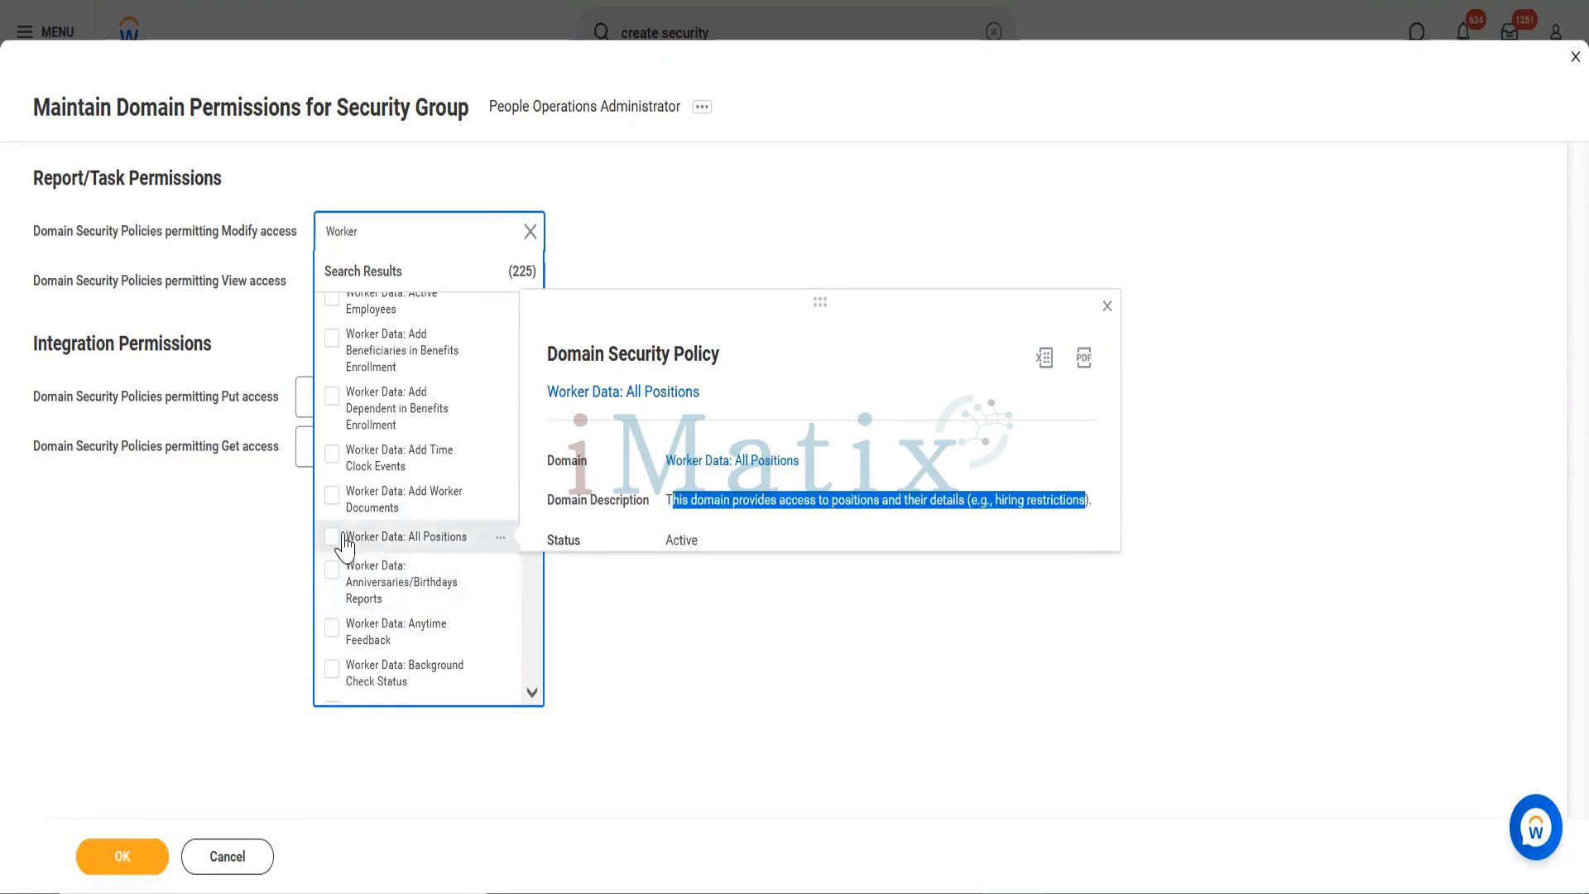
pyautogui.click(532, 693)
pyautogui.click(534, 693)
pyautogui.click(534, 693)
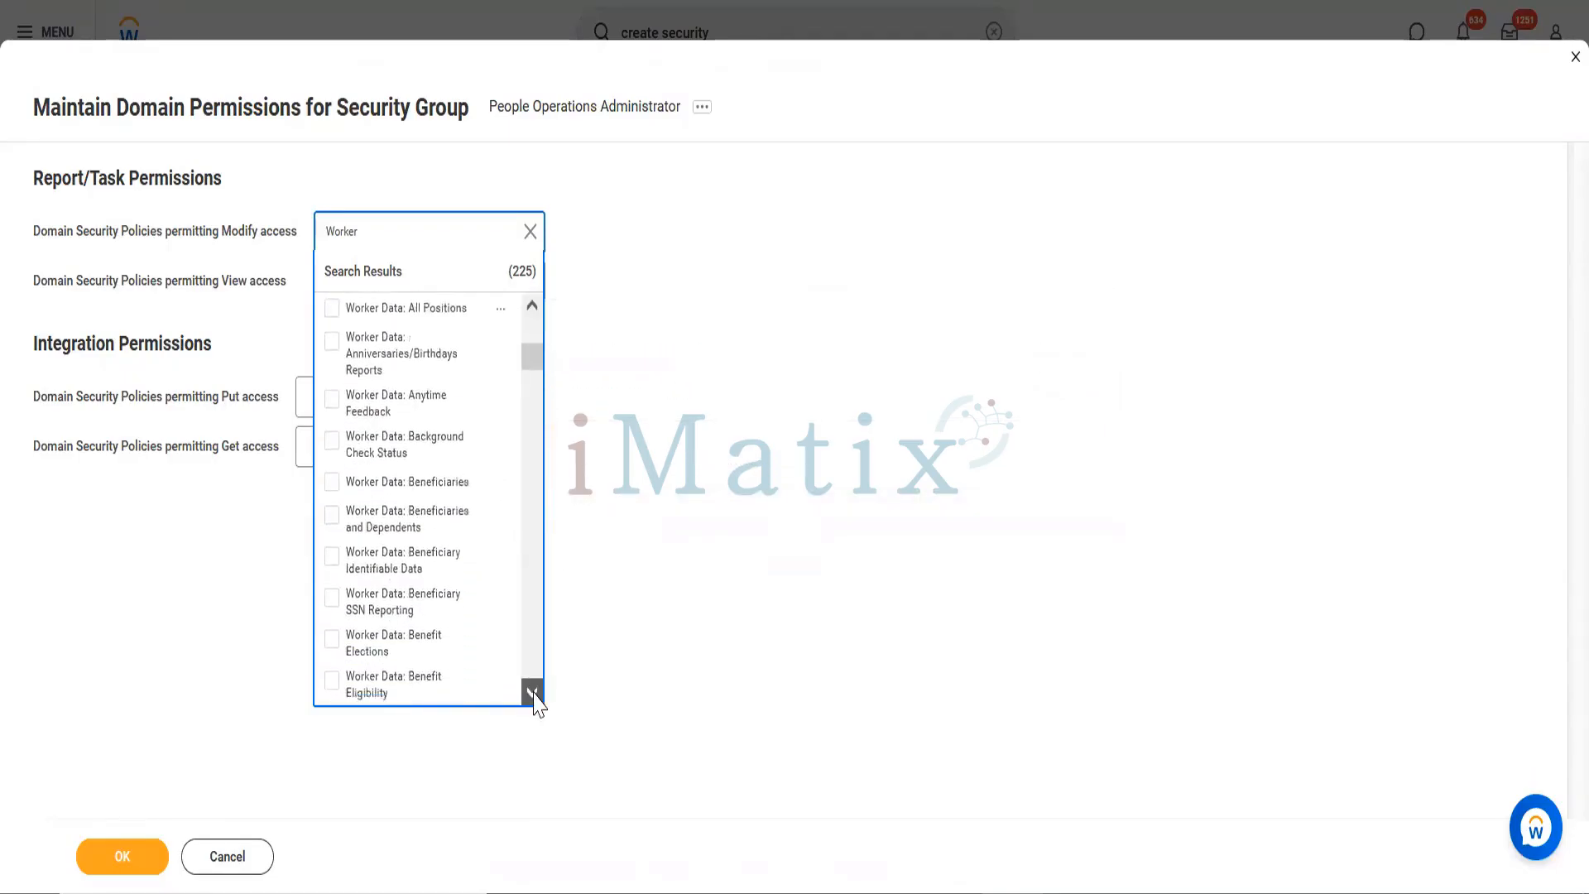
pyautogui.click(534, 692)
pyautogui.click(534, 693)
pyautogui.click(534, 692)
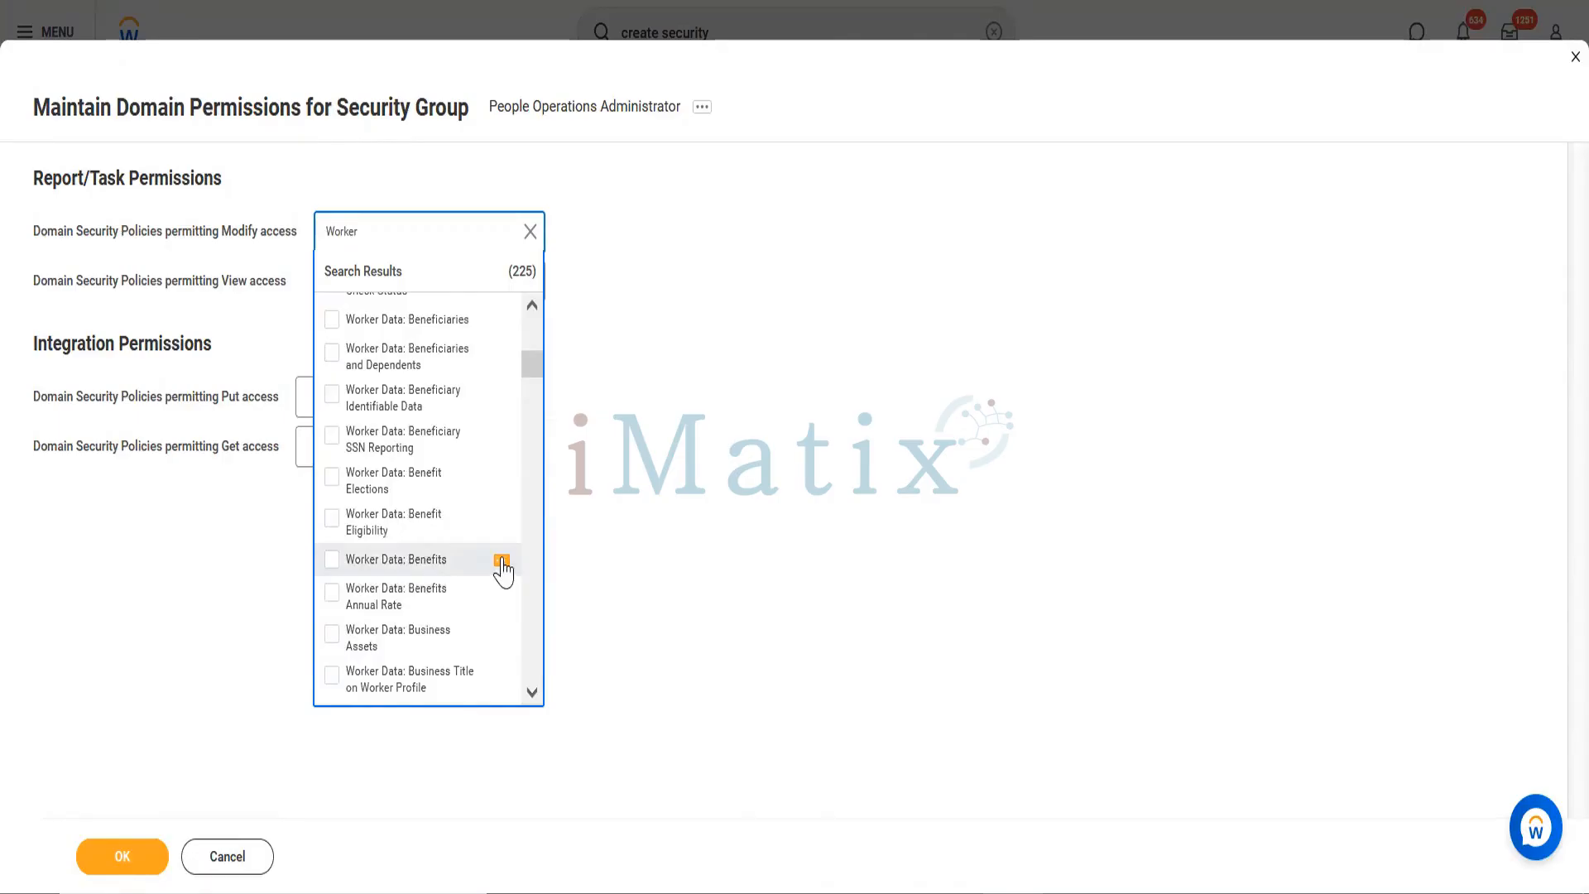
pyautogui.click(502, 563)
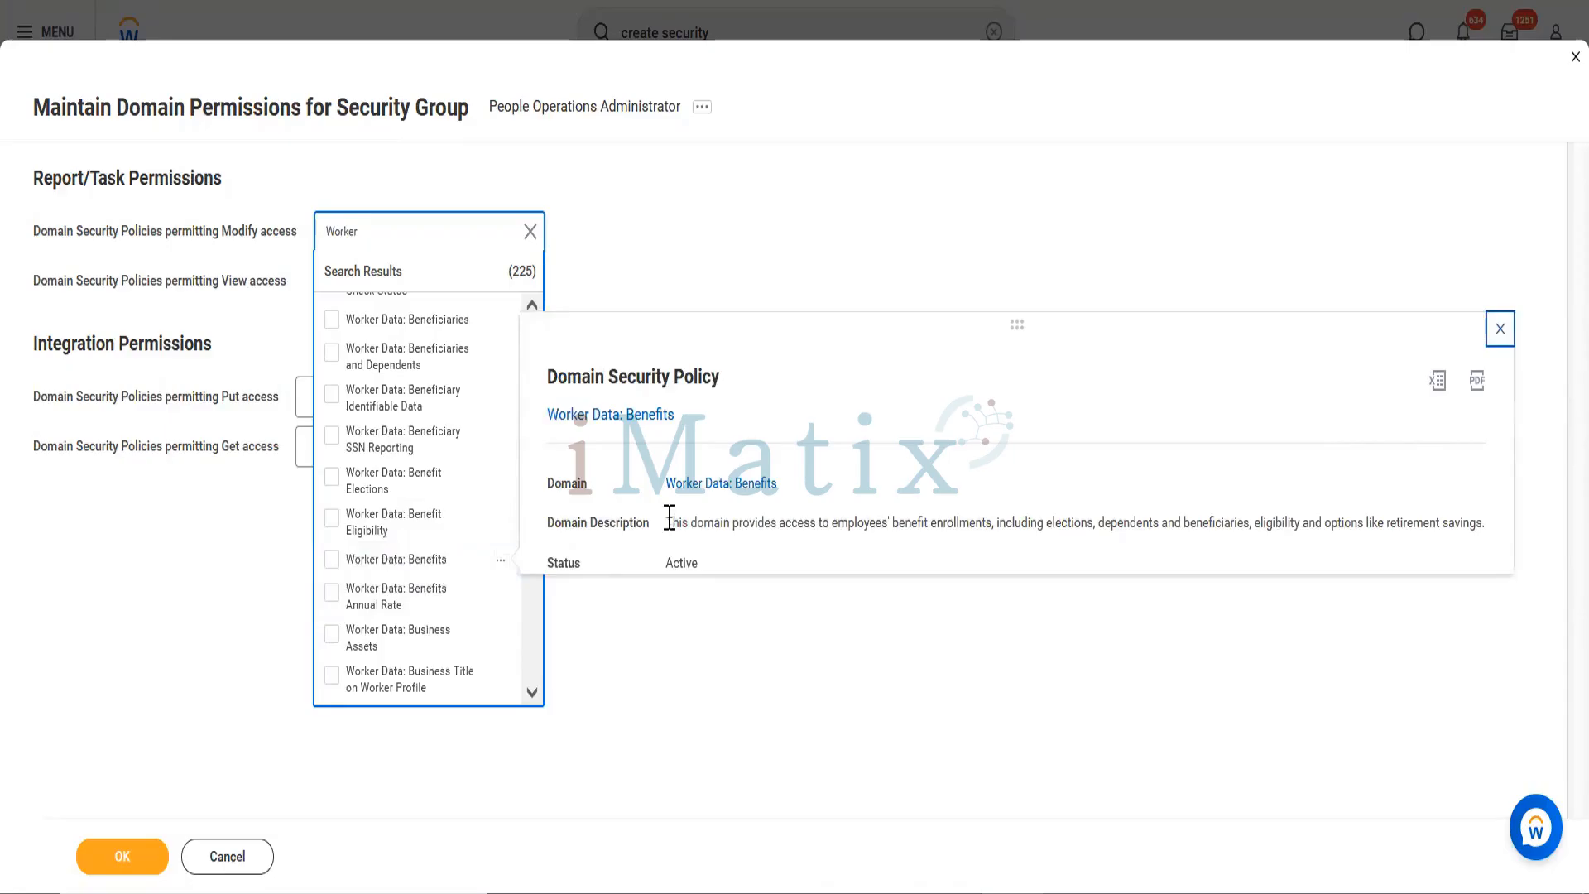
pyautogui.moveTo(670, 518); pyautogui.dragTo(1478, 523)
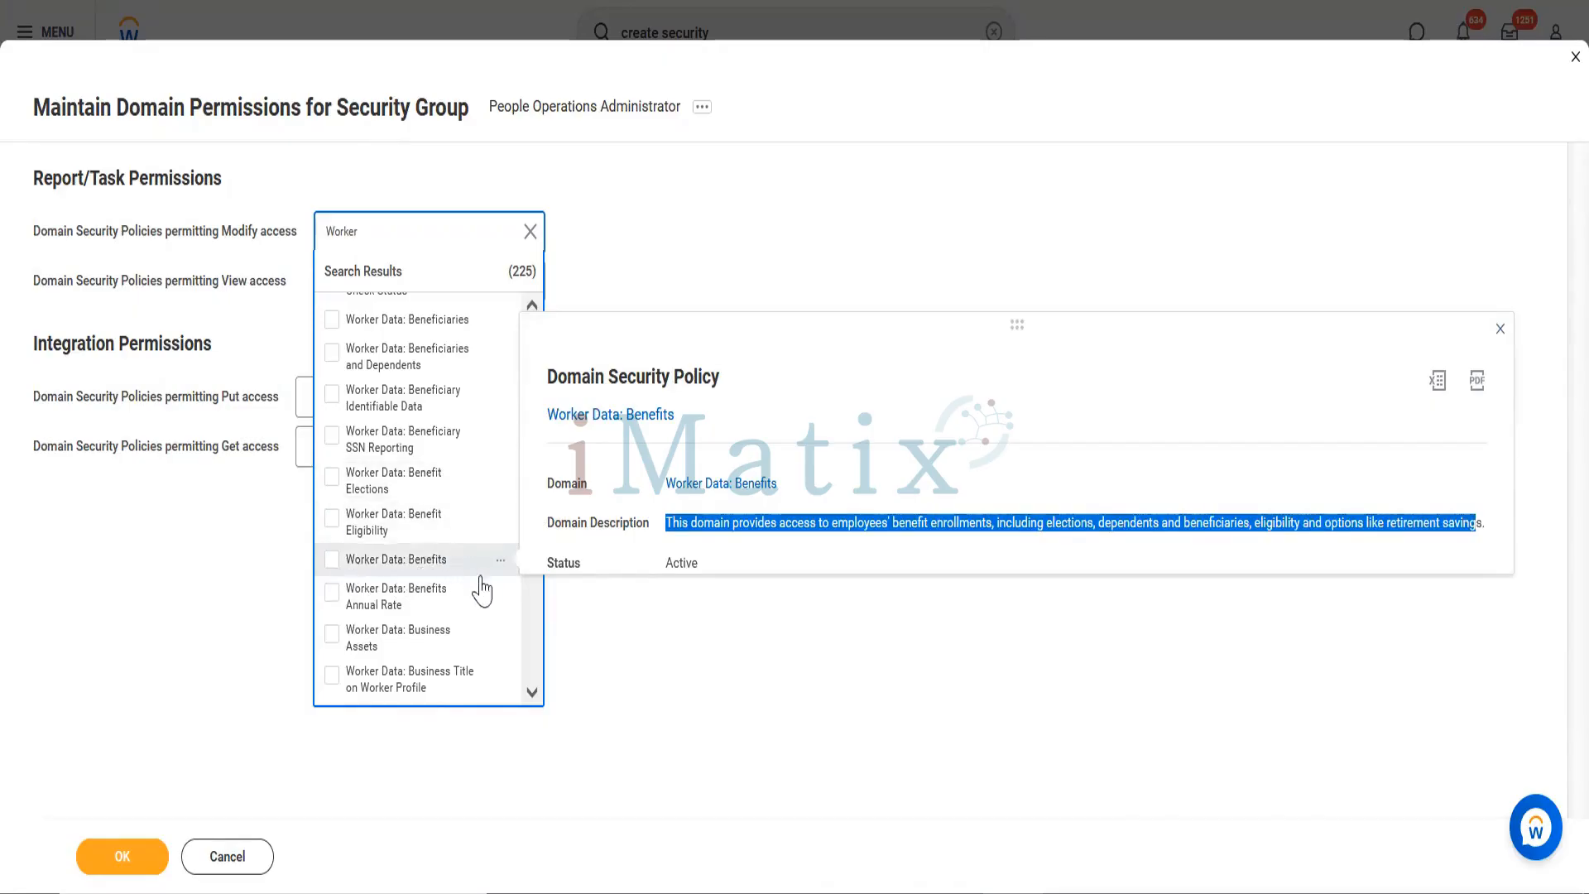
pyautogui.click(532, 692)
pyautogui.click(532, 692)
pyautogui.click(532, 691)
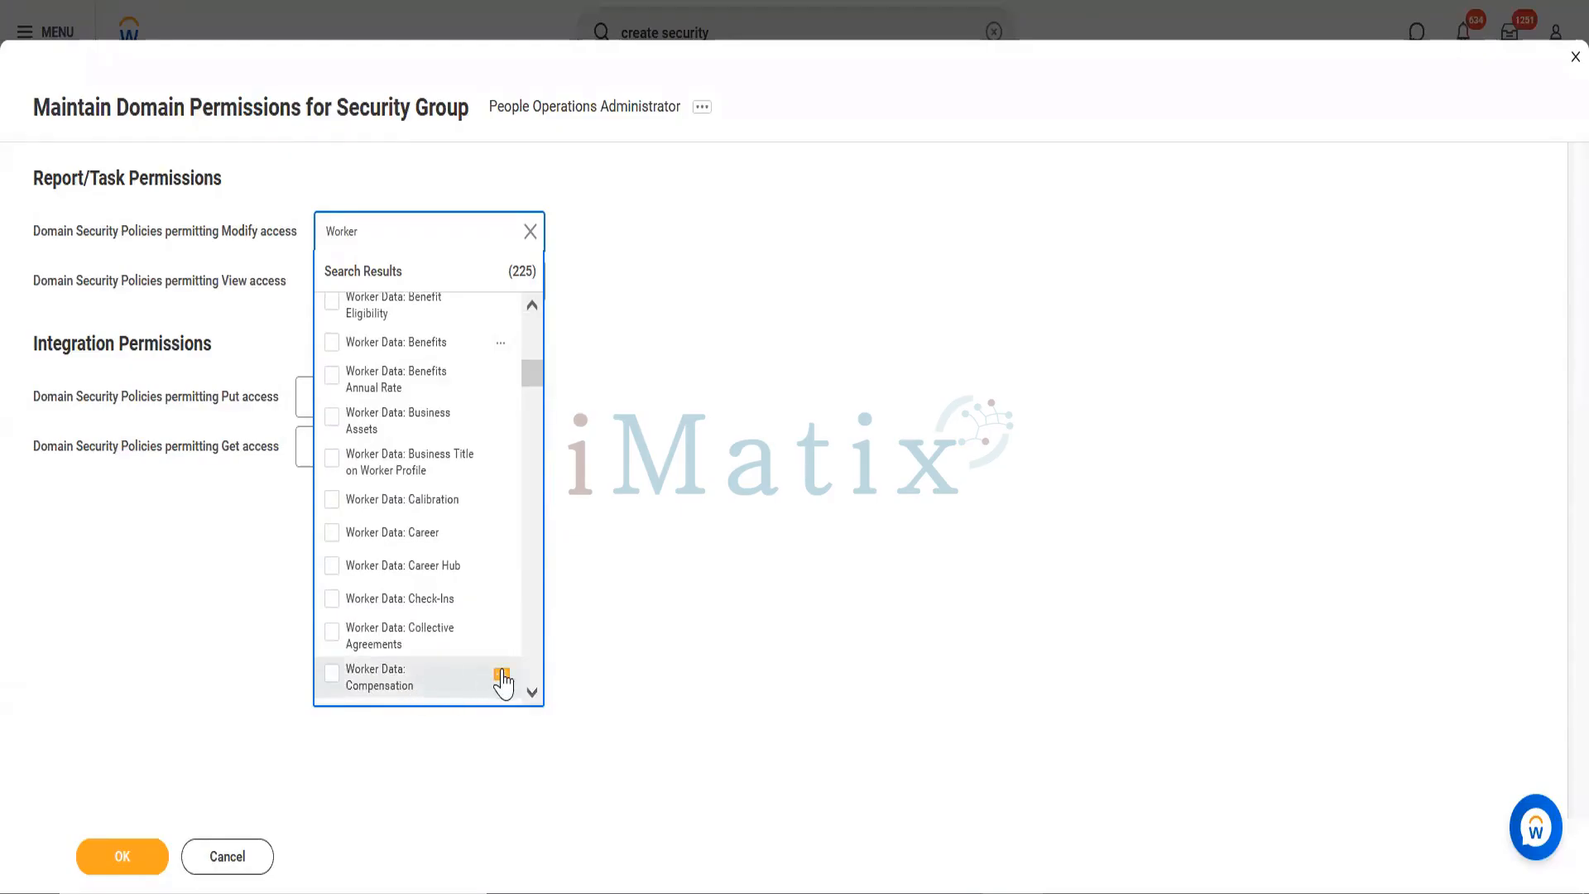
pyautogui.click(501, 676)
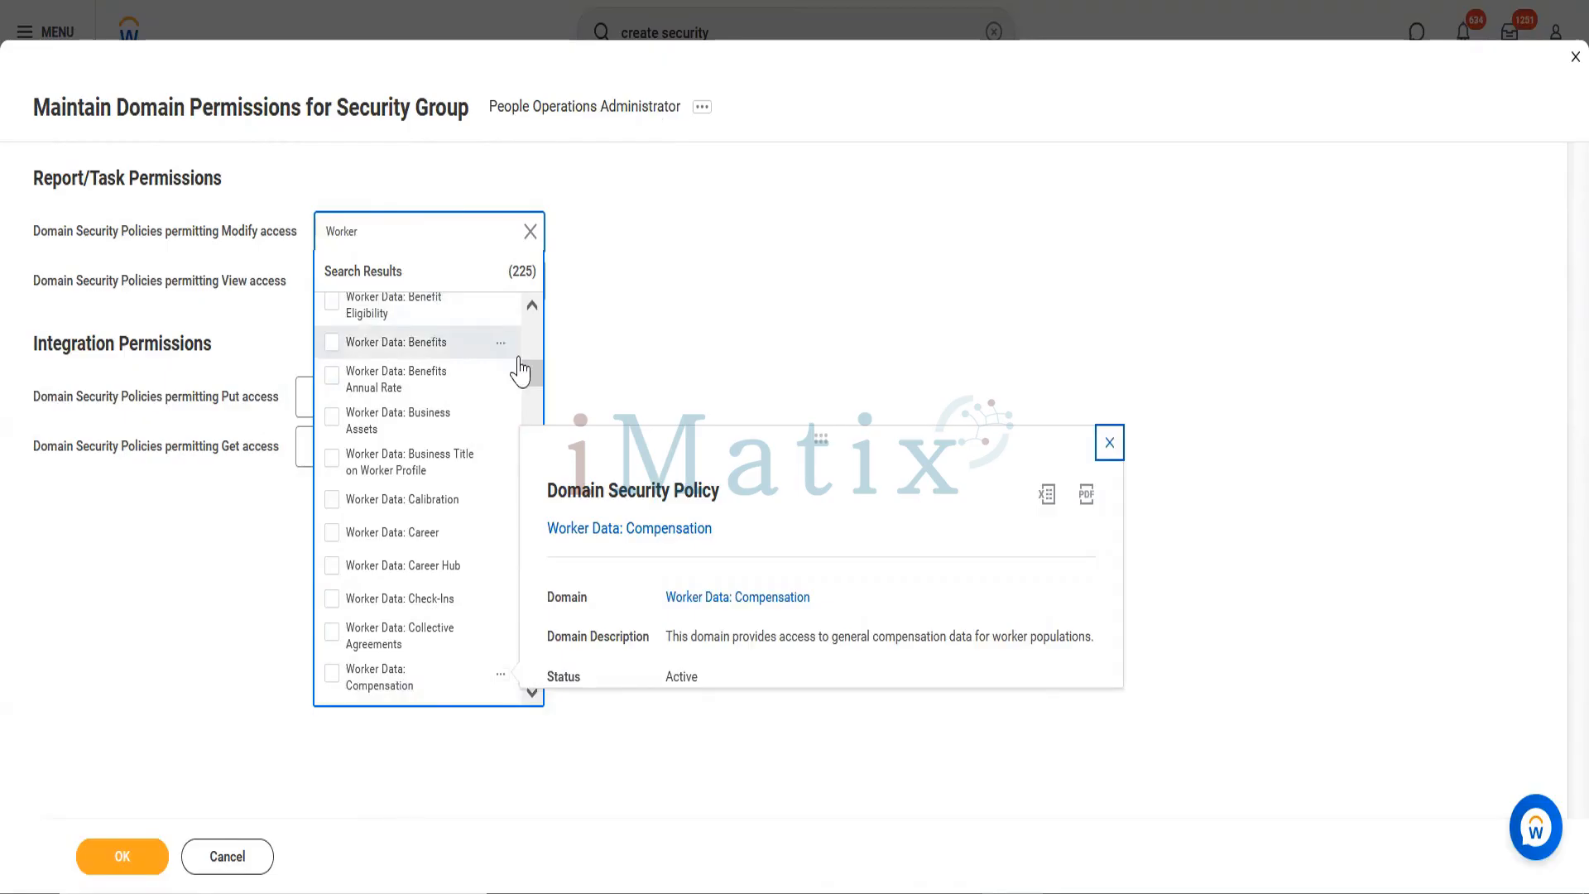
pyautogui.hotkey('ctrl', 'a')
pyautogui.click(830, 271)
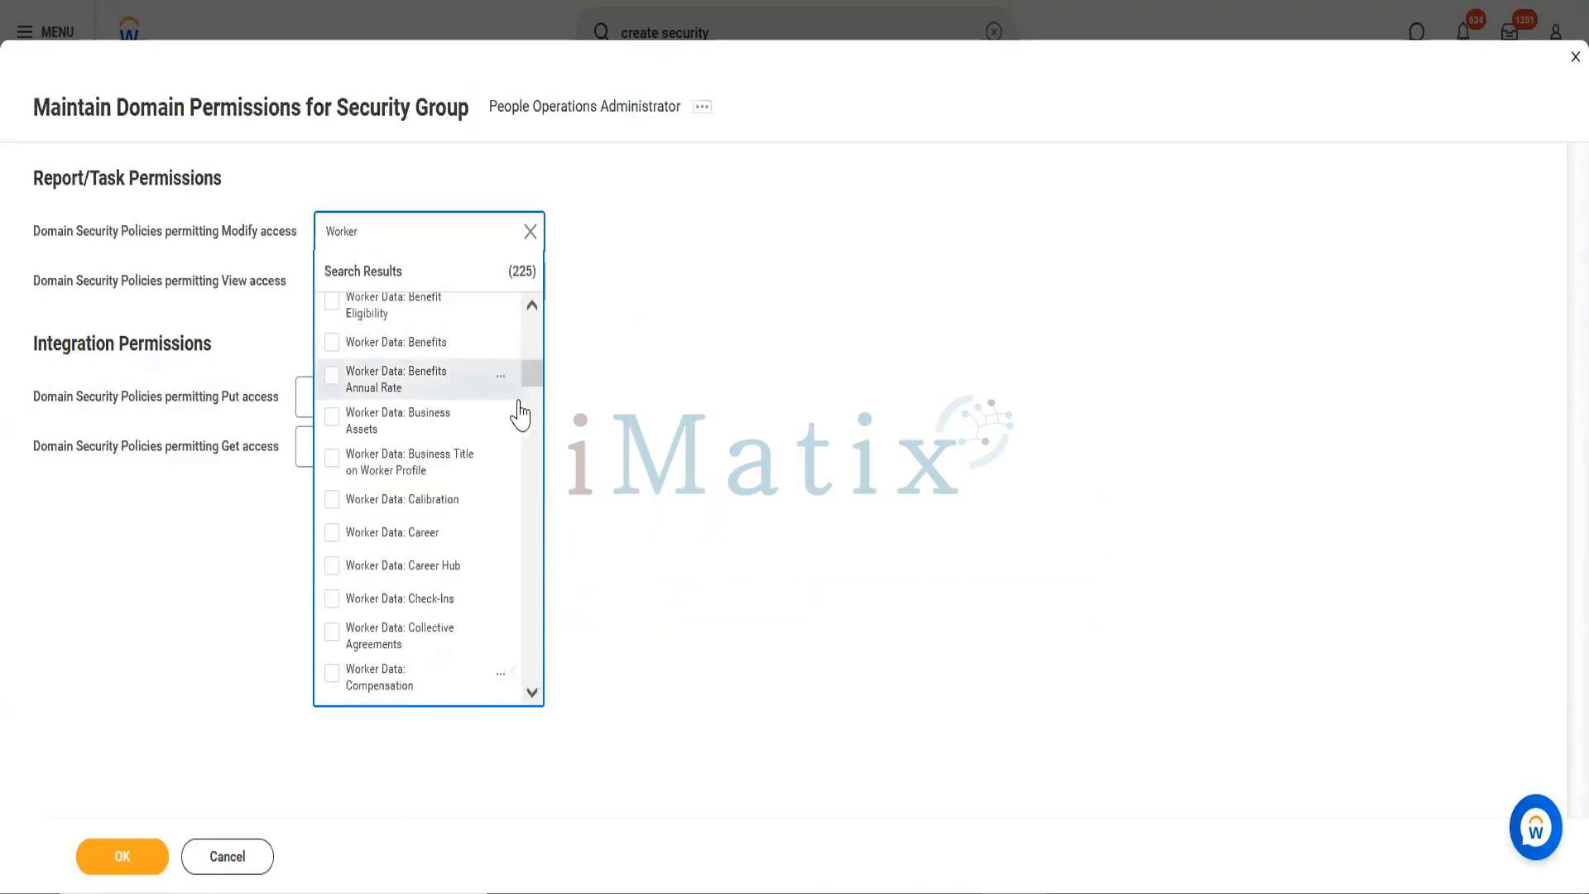
pyautogui.hotkey('ctrl', 'a')
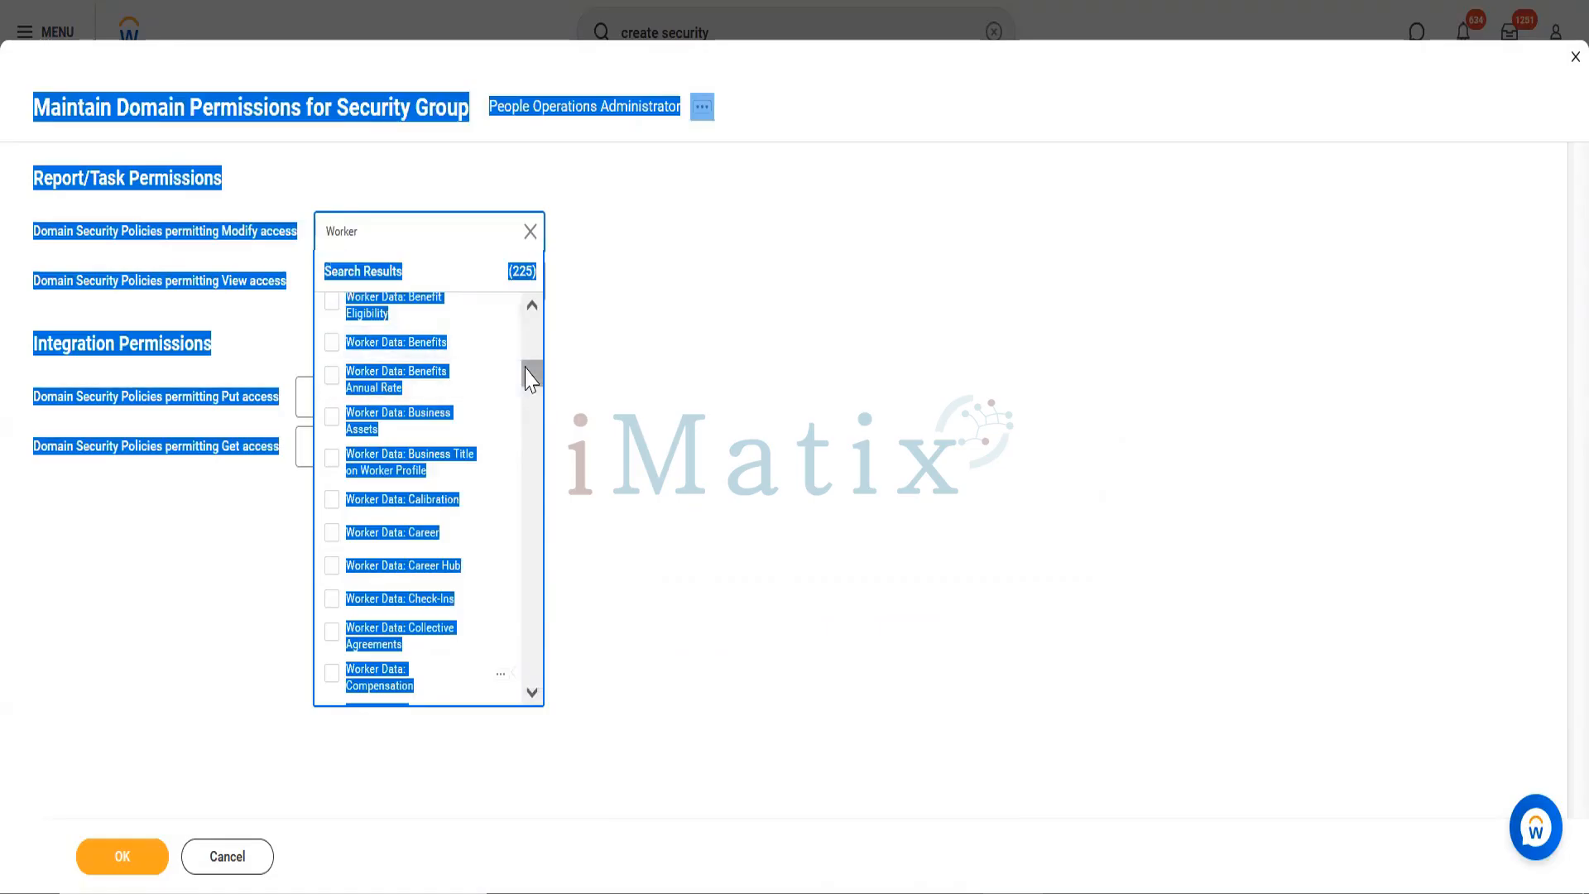
# Step: Re-search 'Worker' and add all 225 Worker Data domain policies to Modify access
pyautogui.click(511, 241)
pyautogui.click(531, 233)
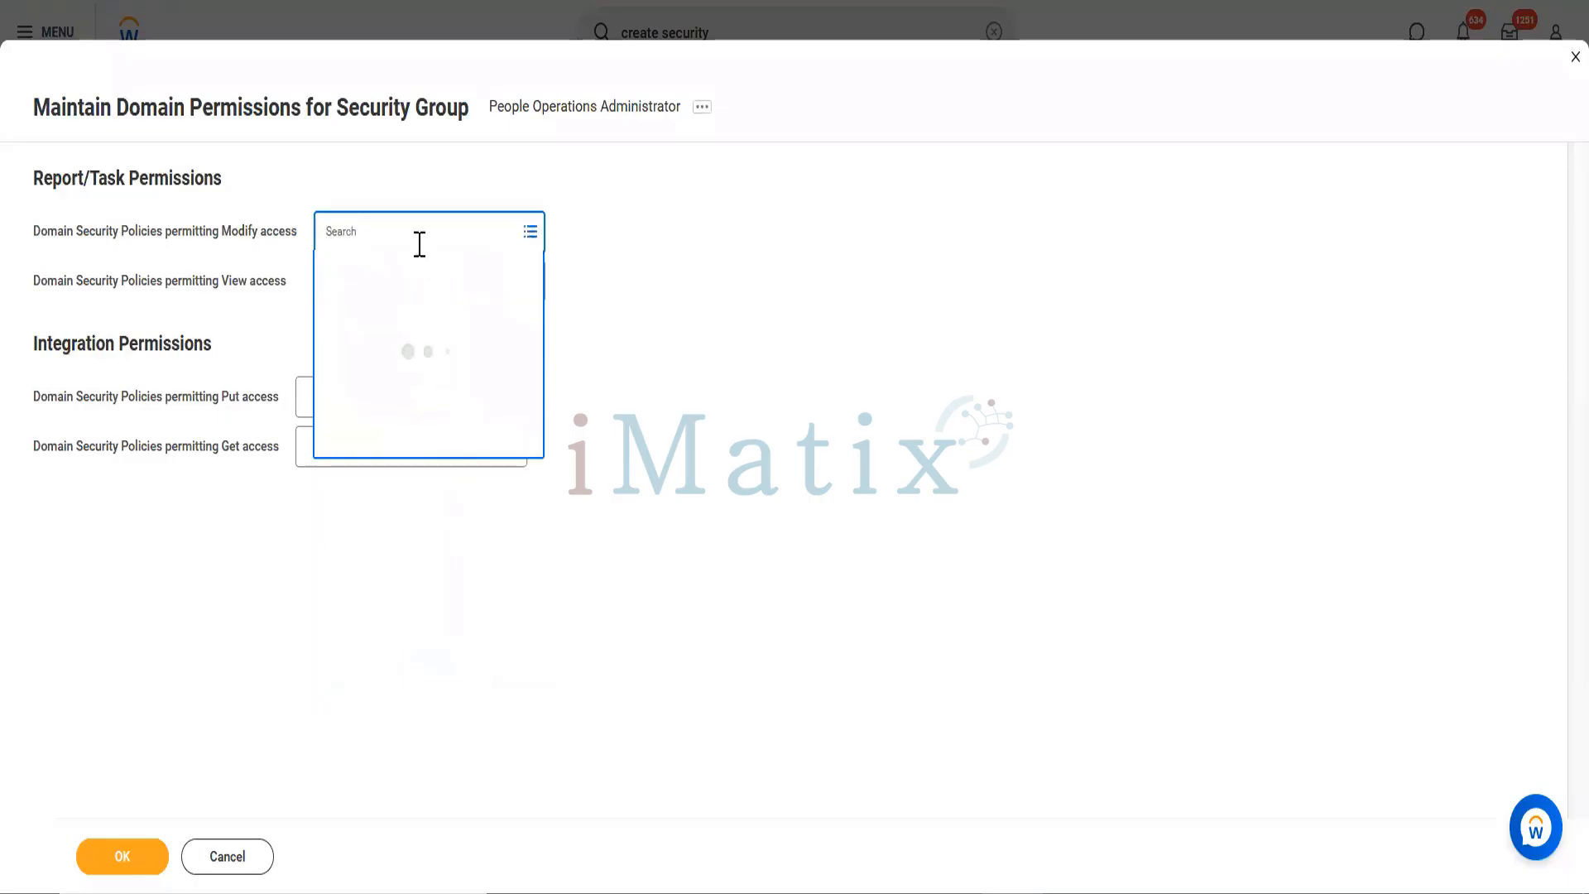
pyautogui.write('W')
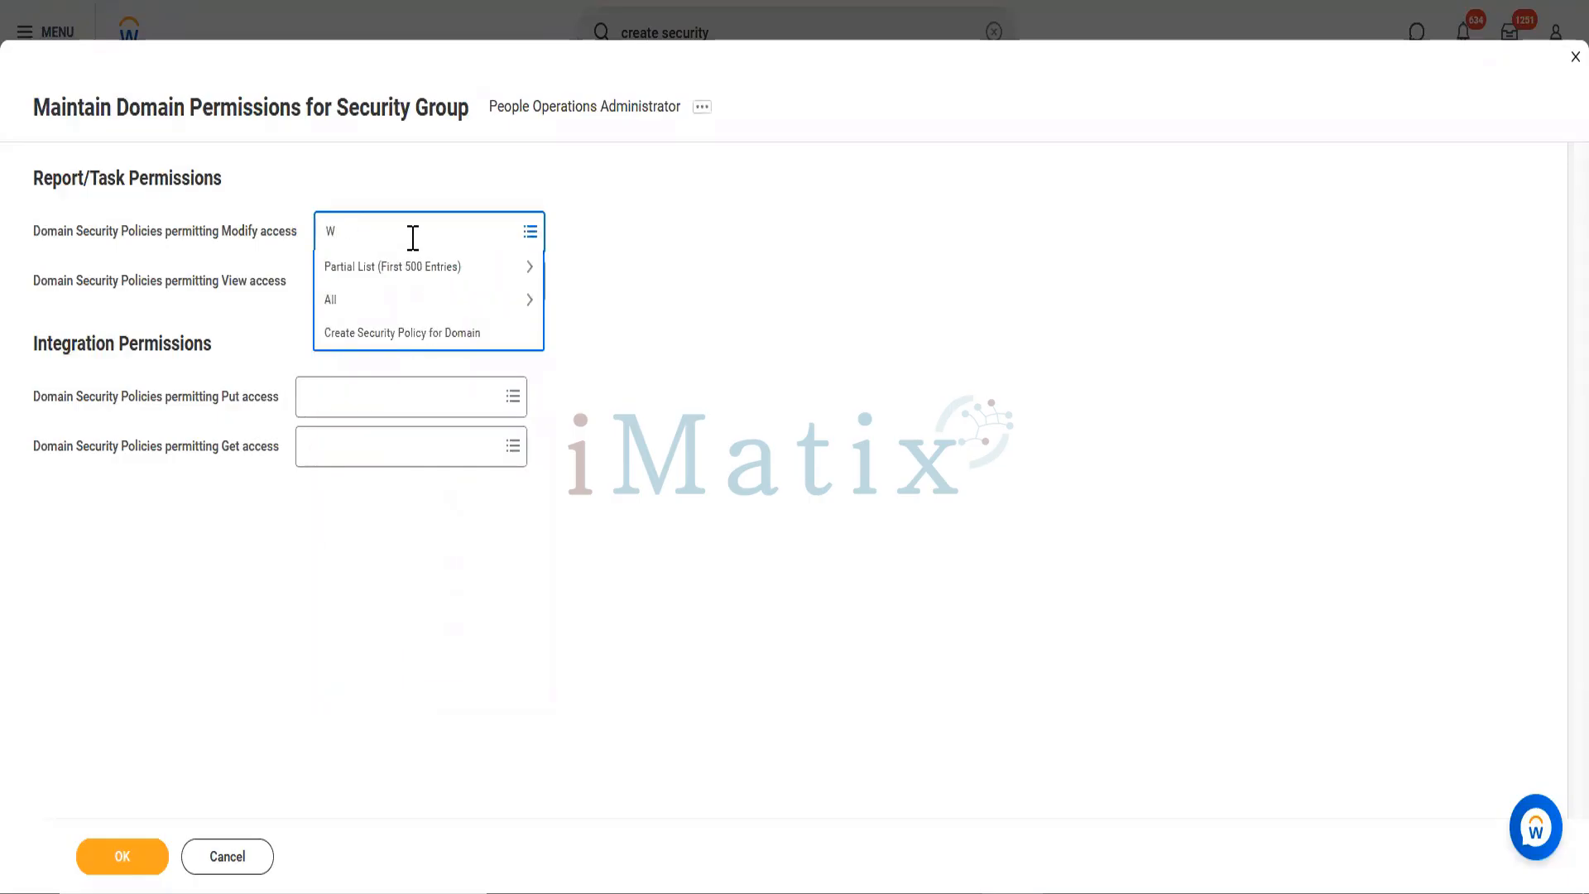
pyautogui.write('orker')
pyautogui.press('Return')
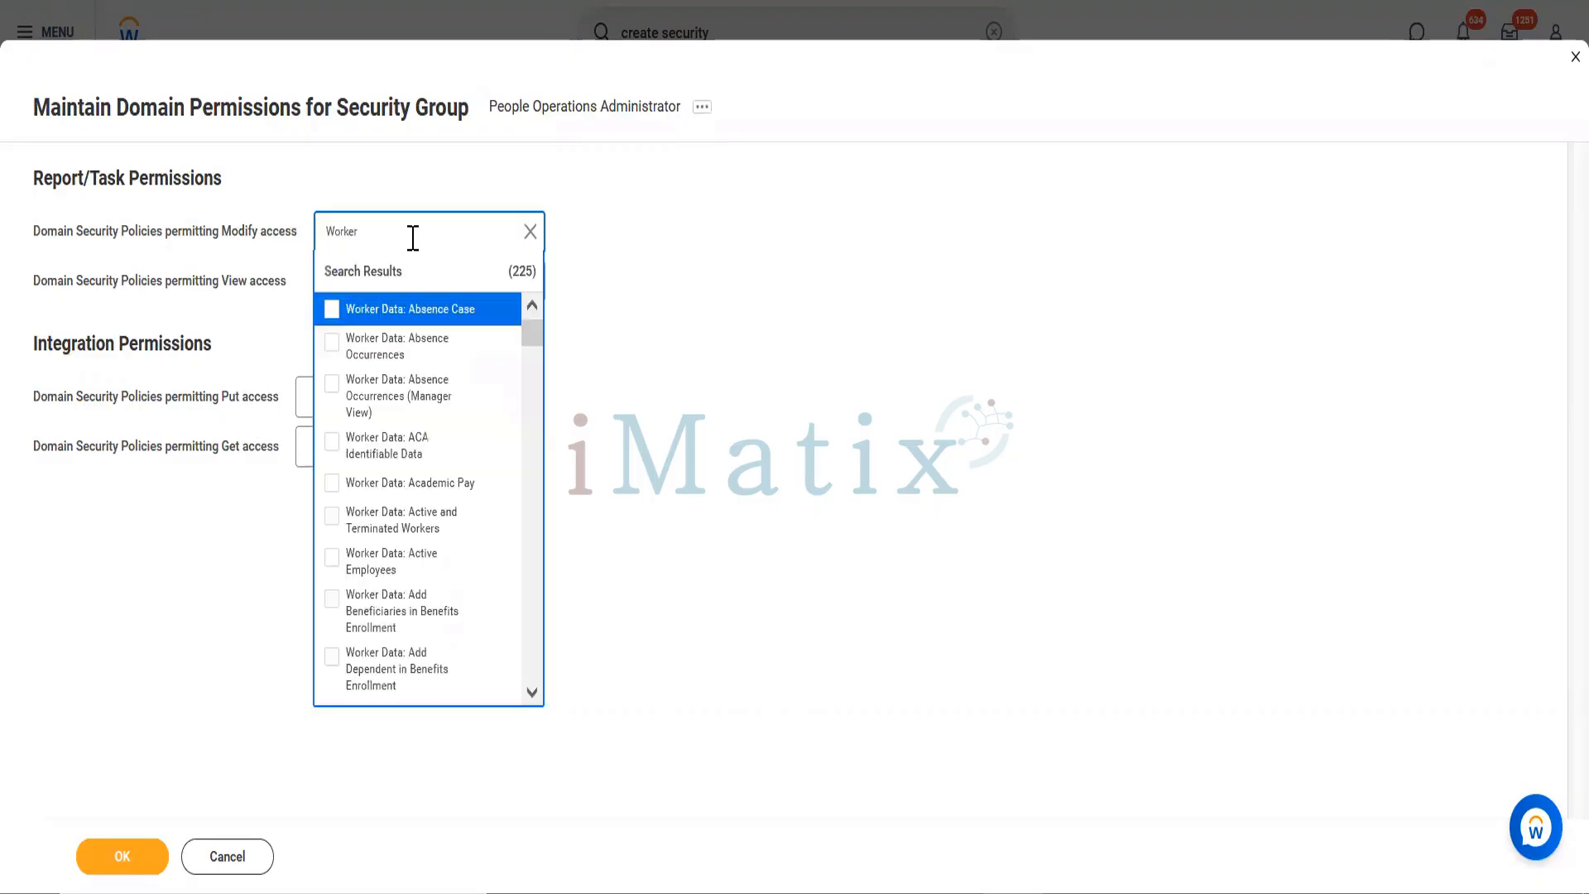
pyautogui.hotkey('ctrl', 'a')
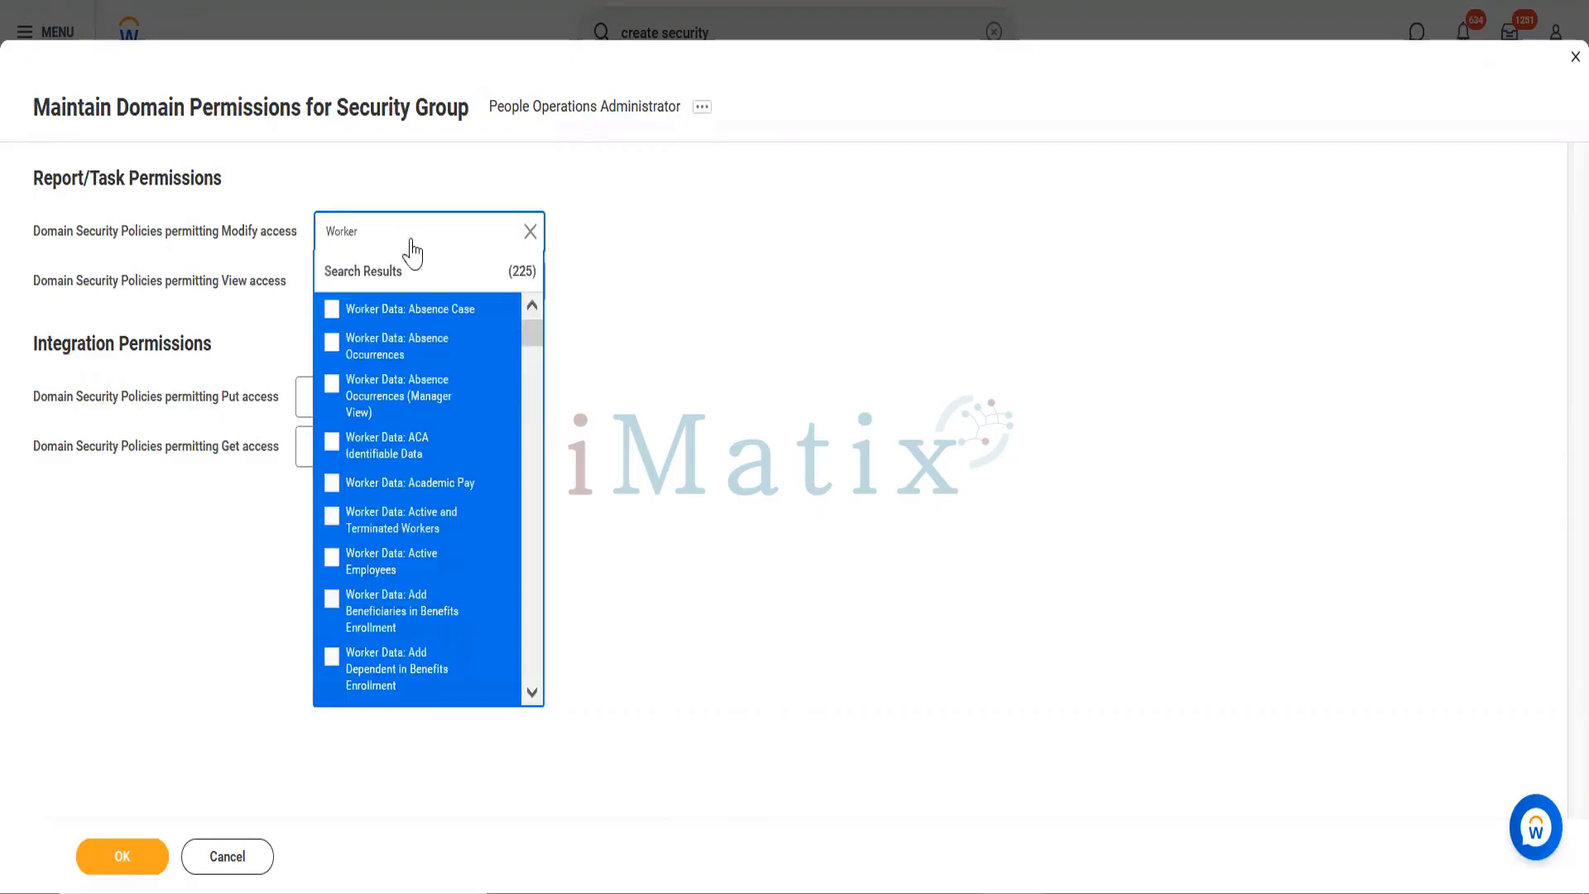
pyautogui.press('Return')
pyautogui.click(733, 460)
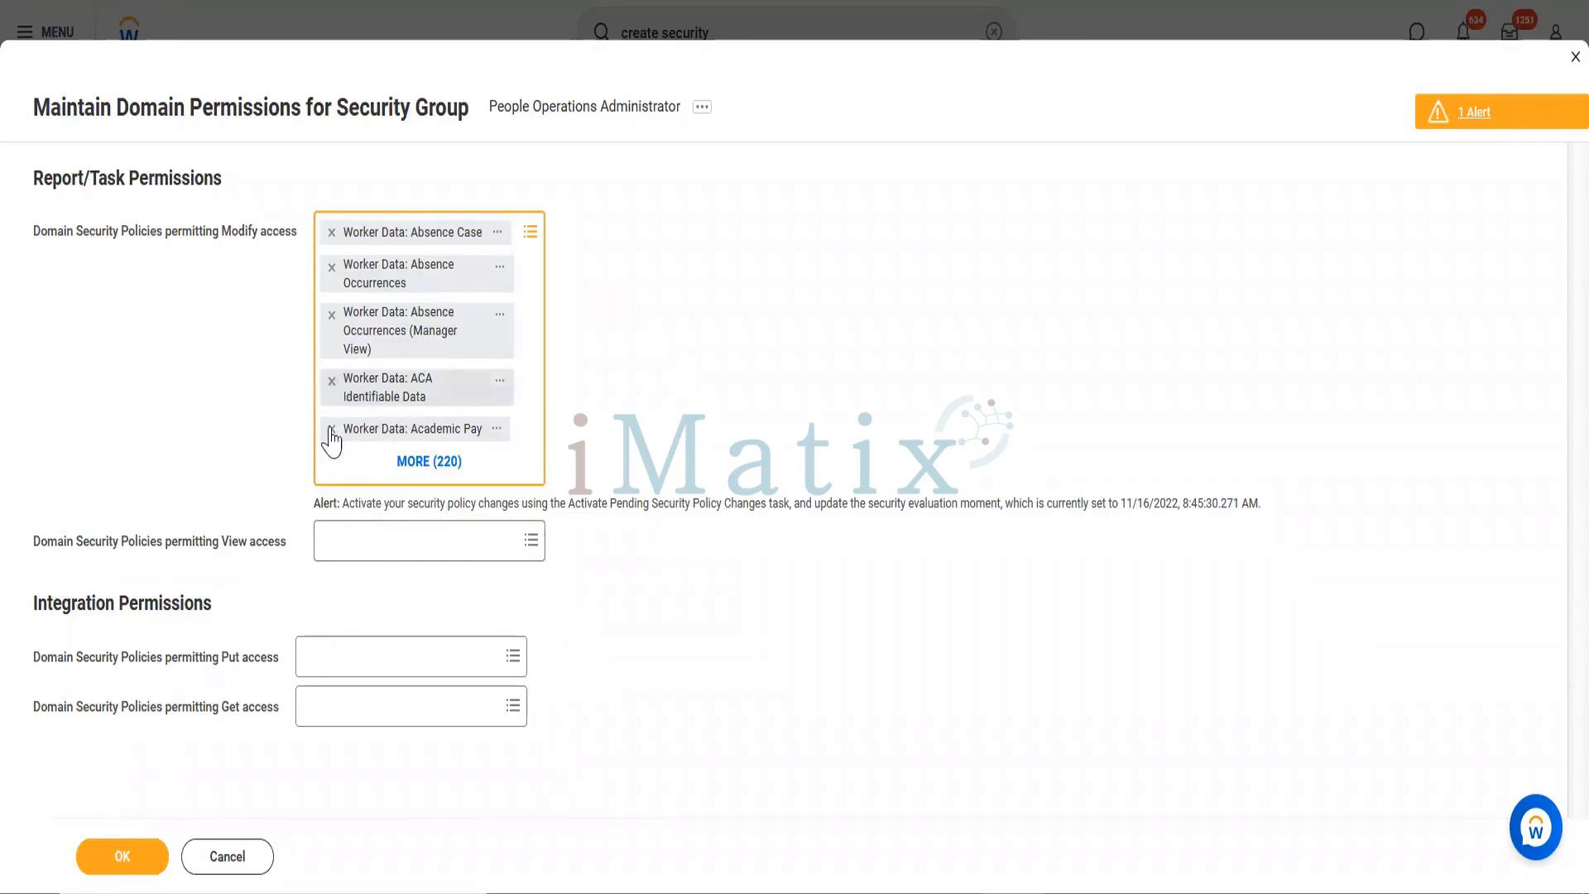
# Step: Move Worker Data: ACA Identifiable Data from Modify access to View access
pyautogui.click(332, 382)
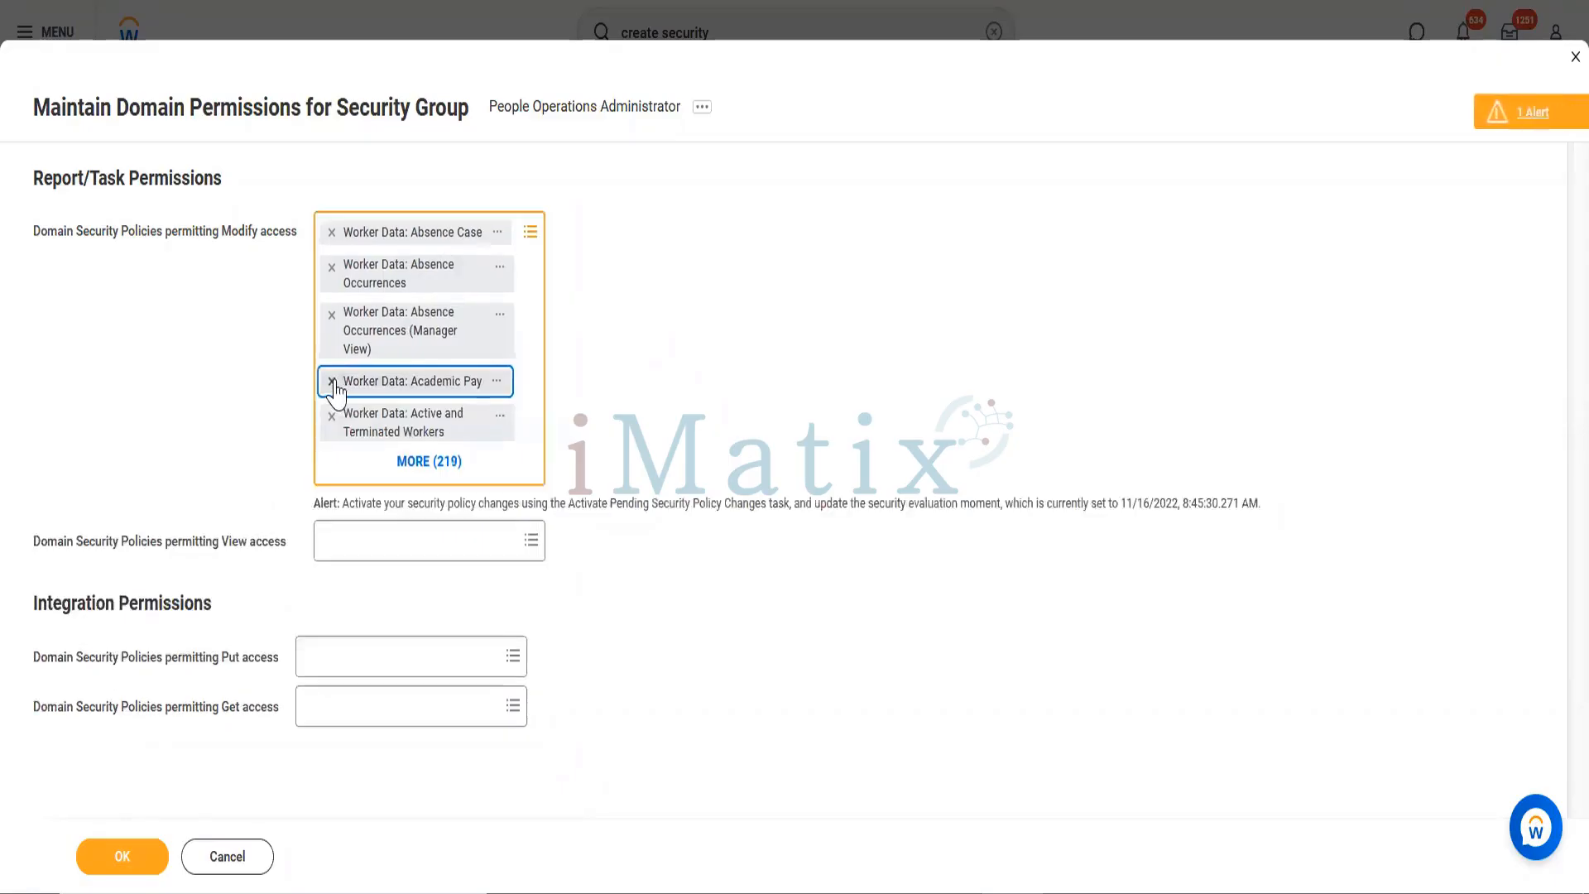
pyautogui.click(365, 543)
pyautogui.write('ac')
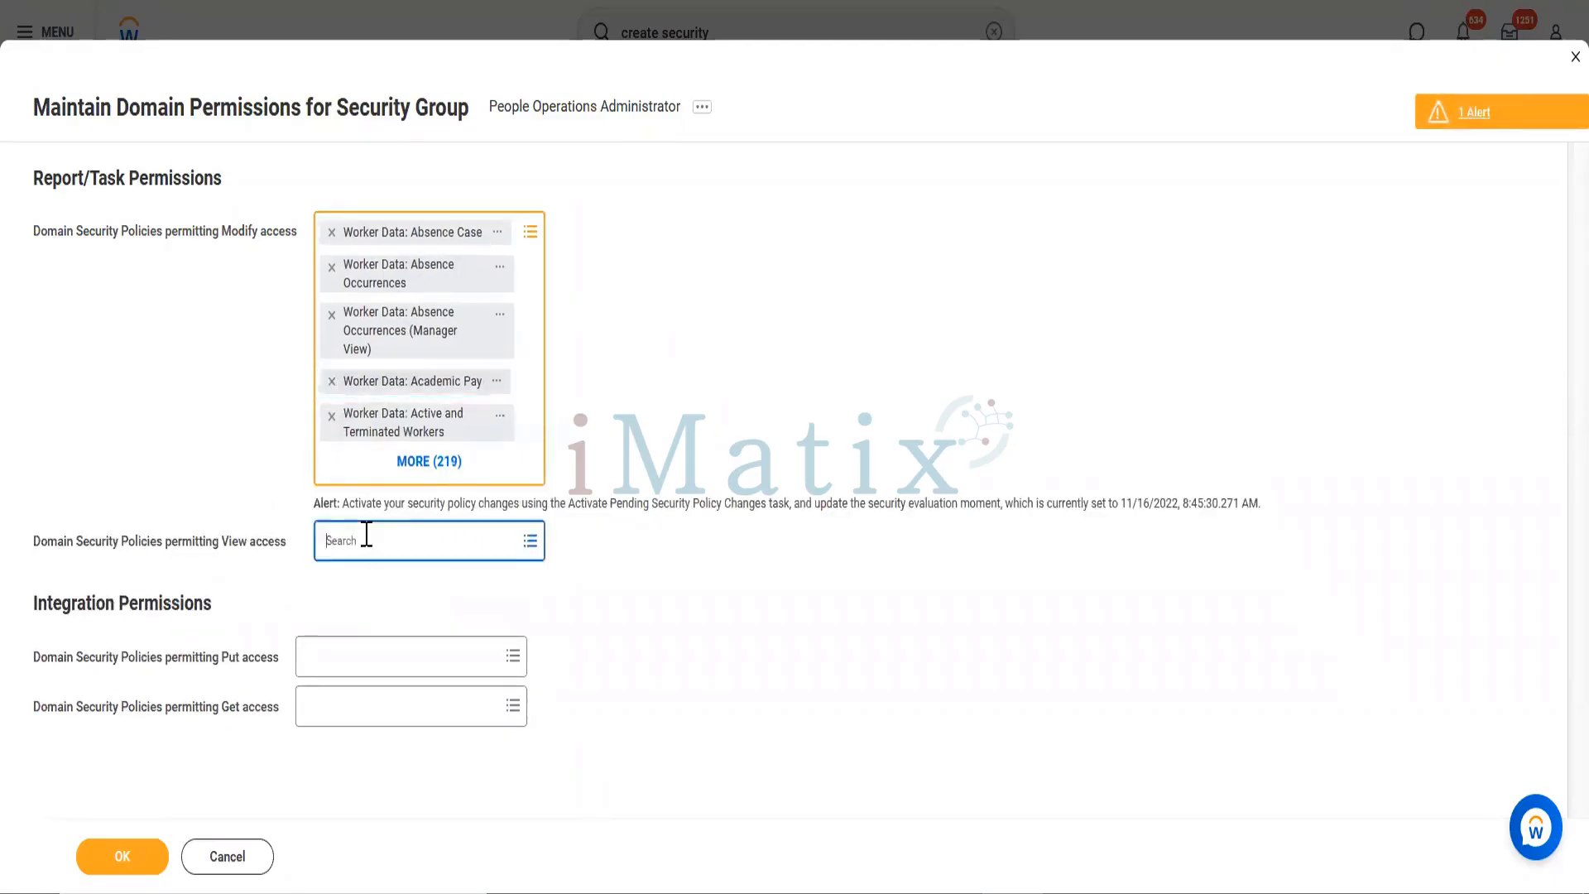
pyautogui.write('a')
pyautogui.press('Return')
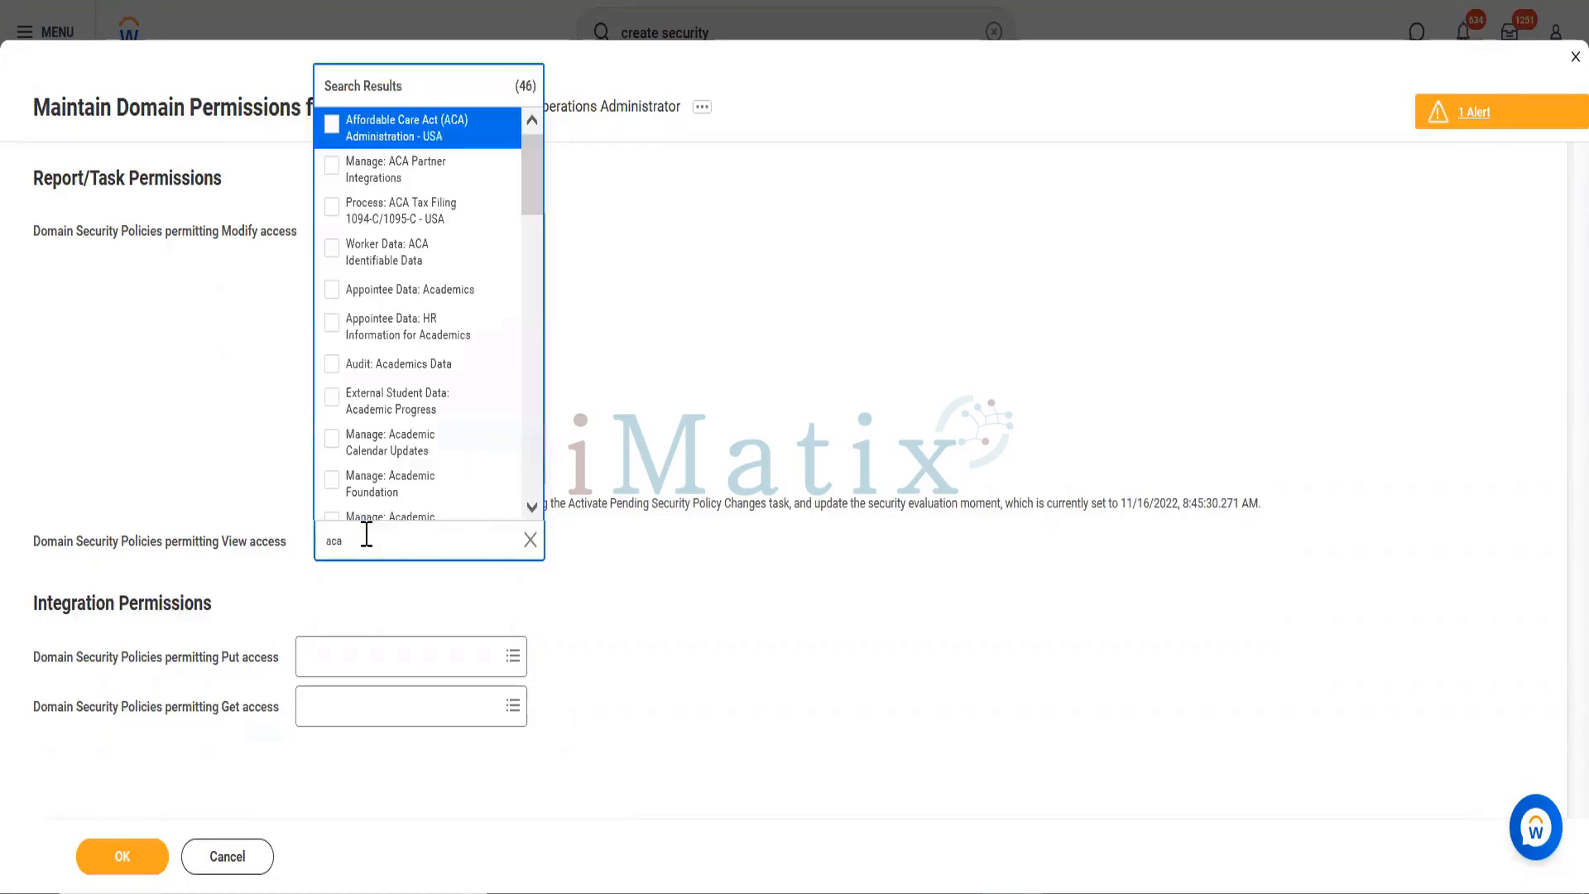
pyautogui.click(364, 251)
pyautogui.click(695, 631)
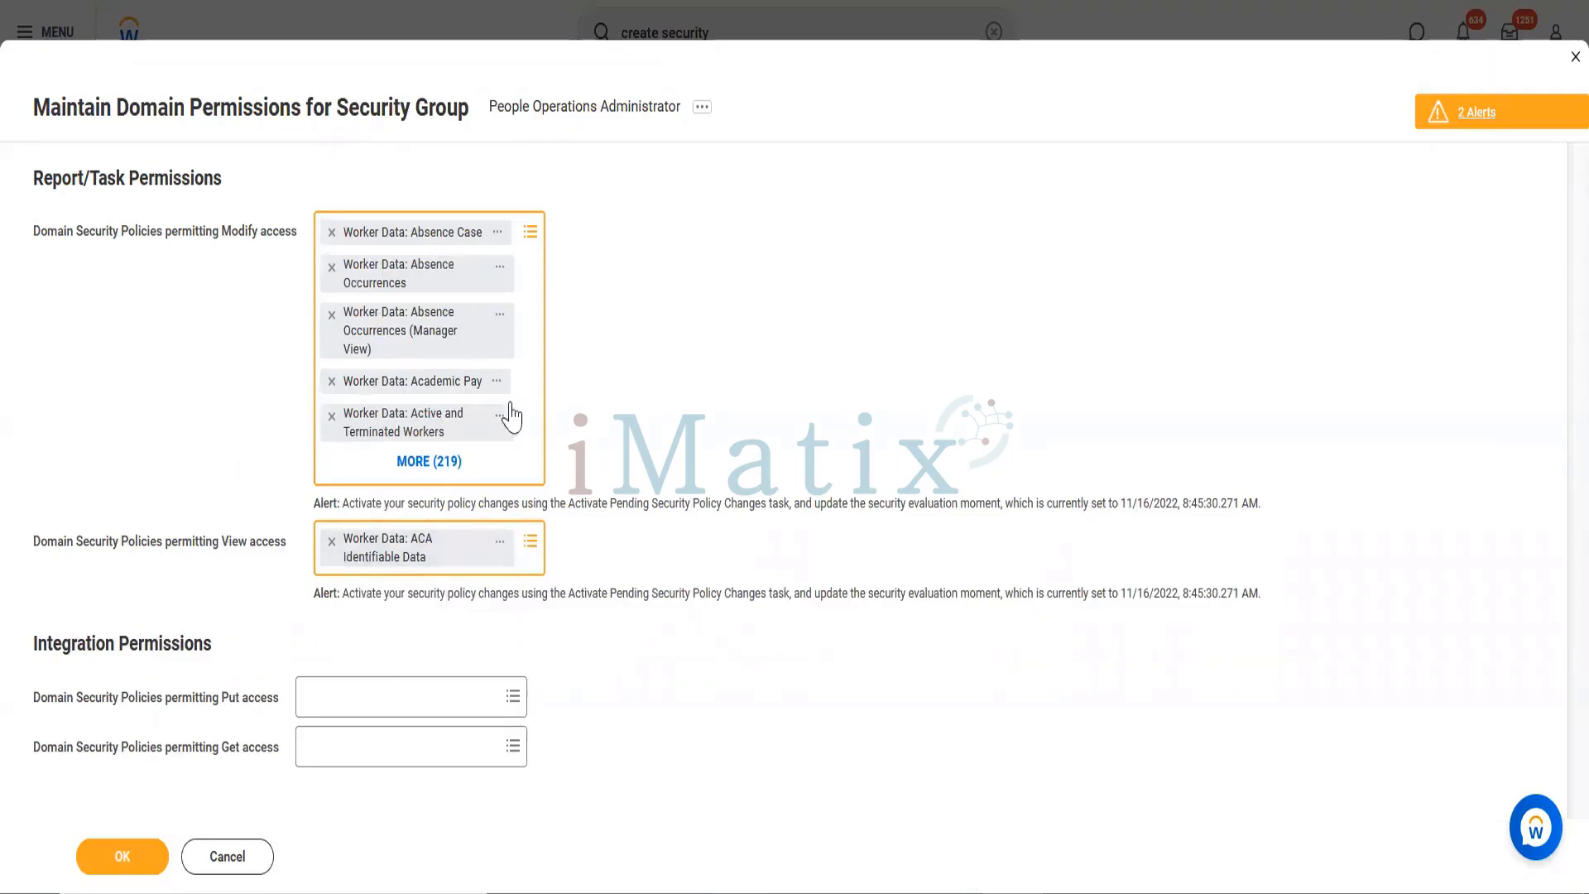
# Step: Review the Worker Data: ACA Identifiable Data domain policy details, then close them
pyautogui.click(501, 542)
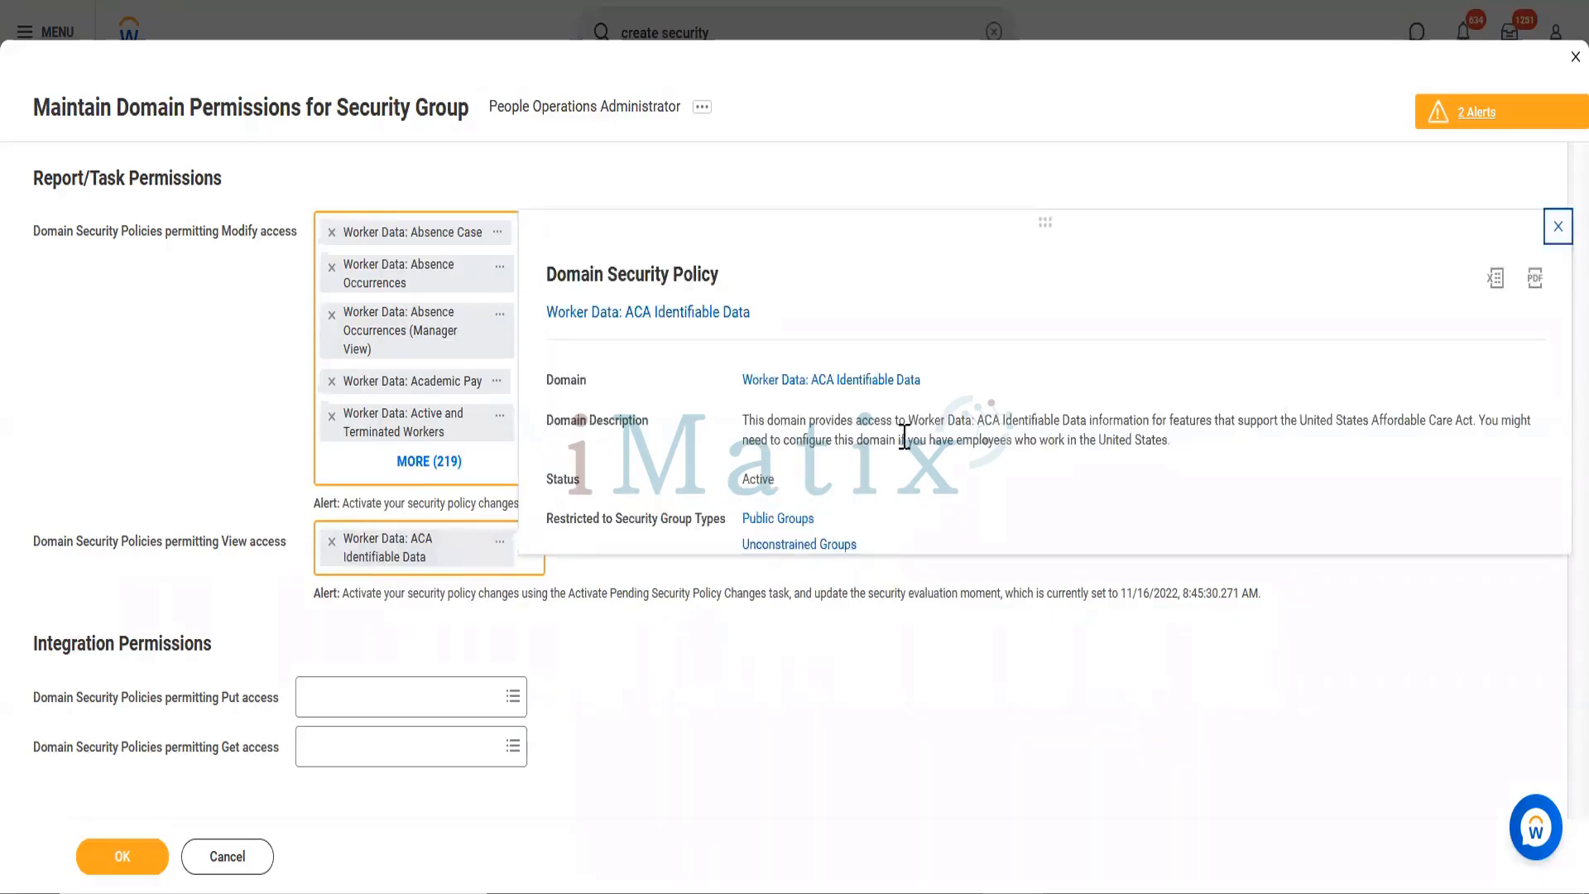
pyautogui.moveTo(908, 420); pyautogui.dragTo(1136, 426)
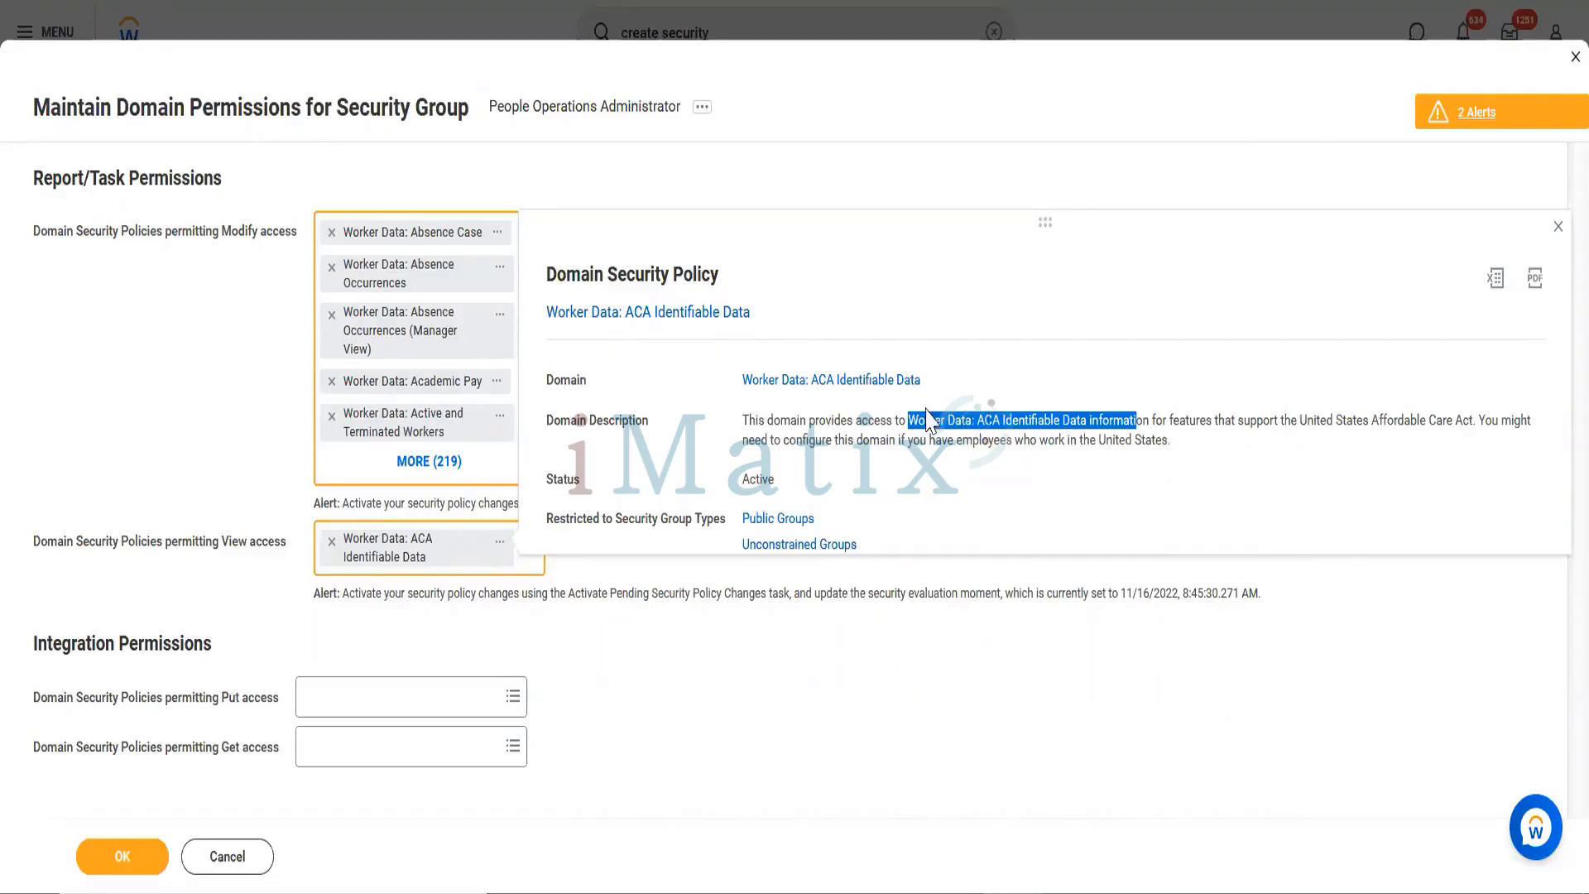
pyautogui.click(906, 425)
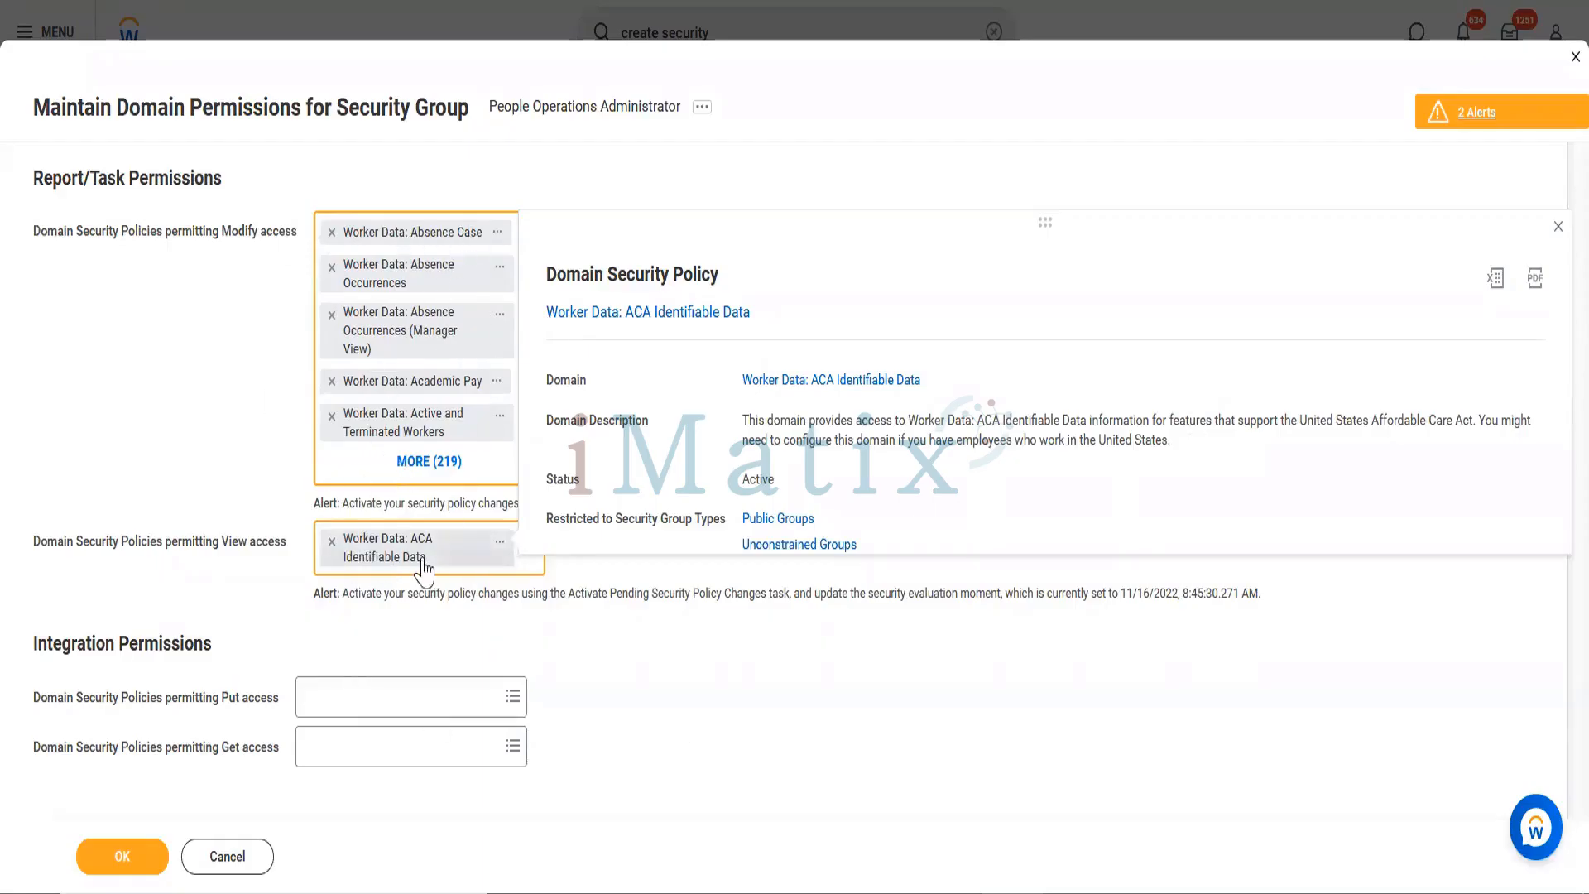
pyautogui.click(716, 644)
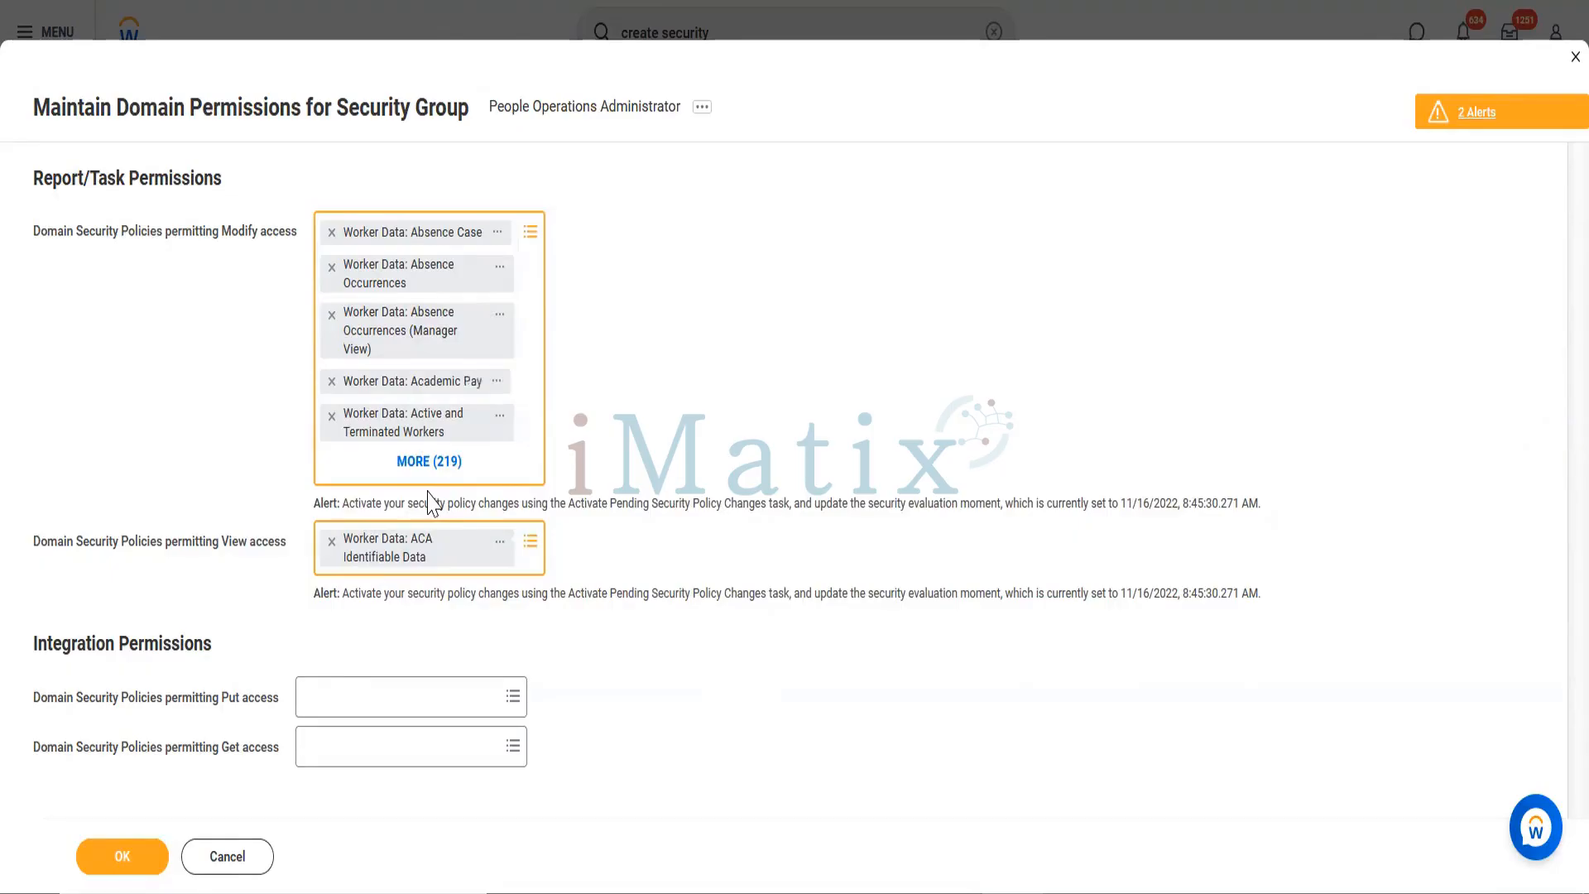
# Step: Submit the modify and view domain permissions, bringing up the 29 custom-report warnings
pyautogui.click(135, 860)
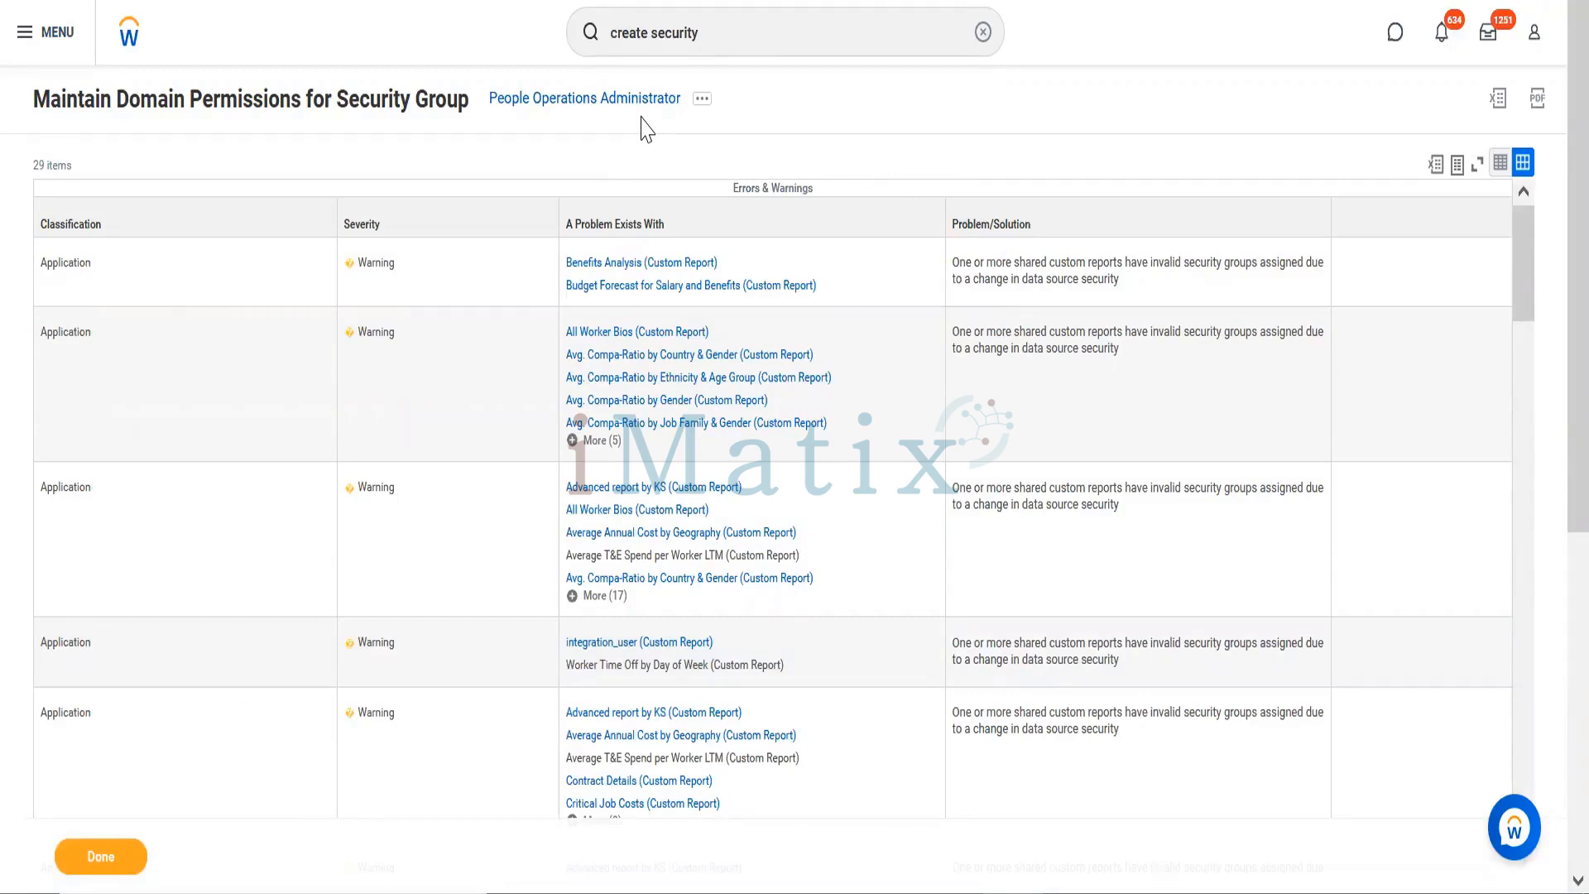
# Step: Search 'activate pending security' and open the Activate Pending Security Policy Changes task
pyautogui.click(738, 28)
pyautogui.doubleClick(737, 28)
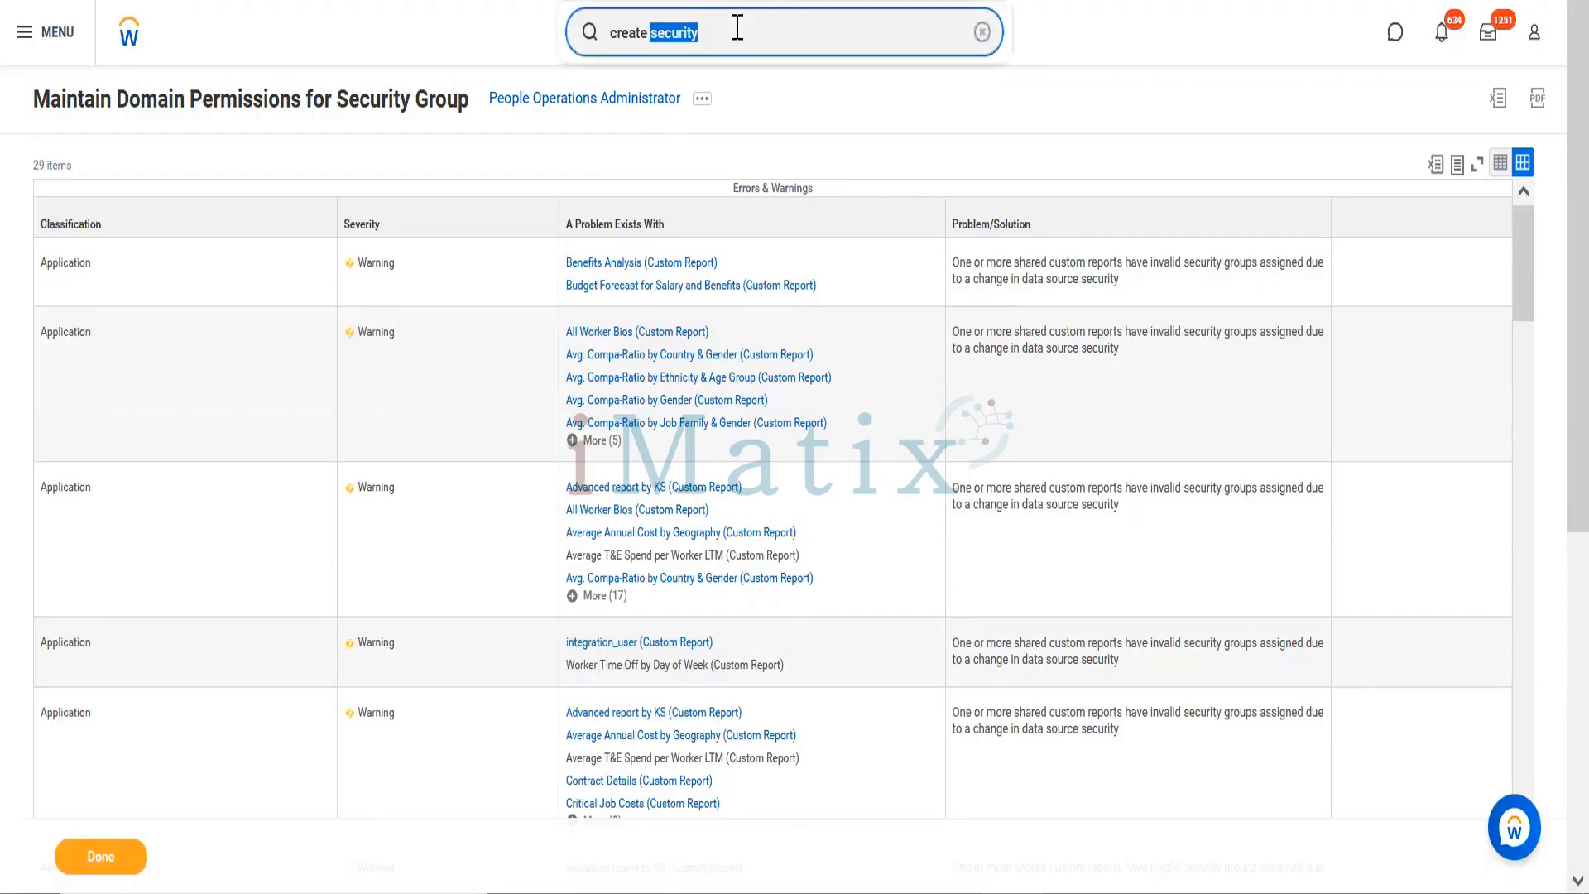
pyautogui.press('BackSpace')
pyautogui.press('BackSpace')
pyautogui.press('BackSpace')
pyautogui.press('BackSpace')
pyautogui.press('BackSpace')
pyautogui.press('BackSpace')
pyautogui.press('BackSpace')
pyautogui.write('a')
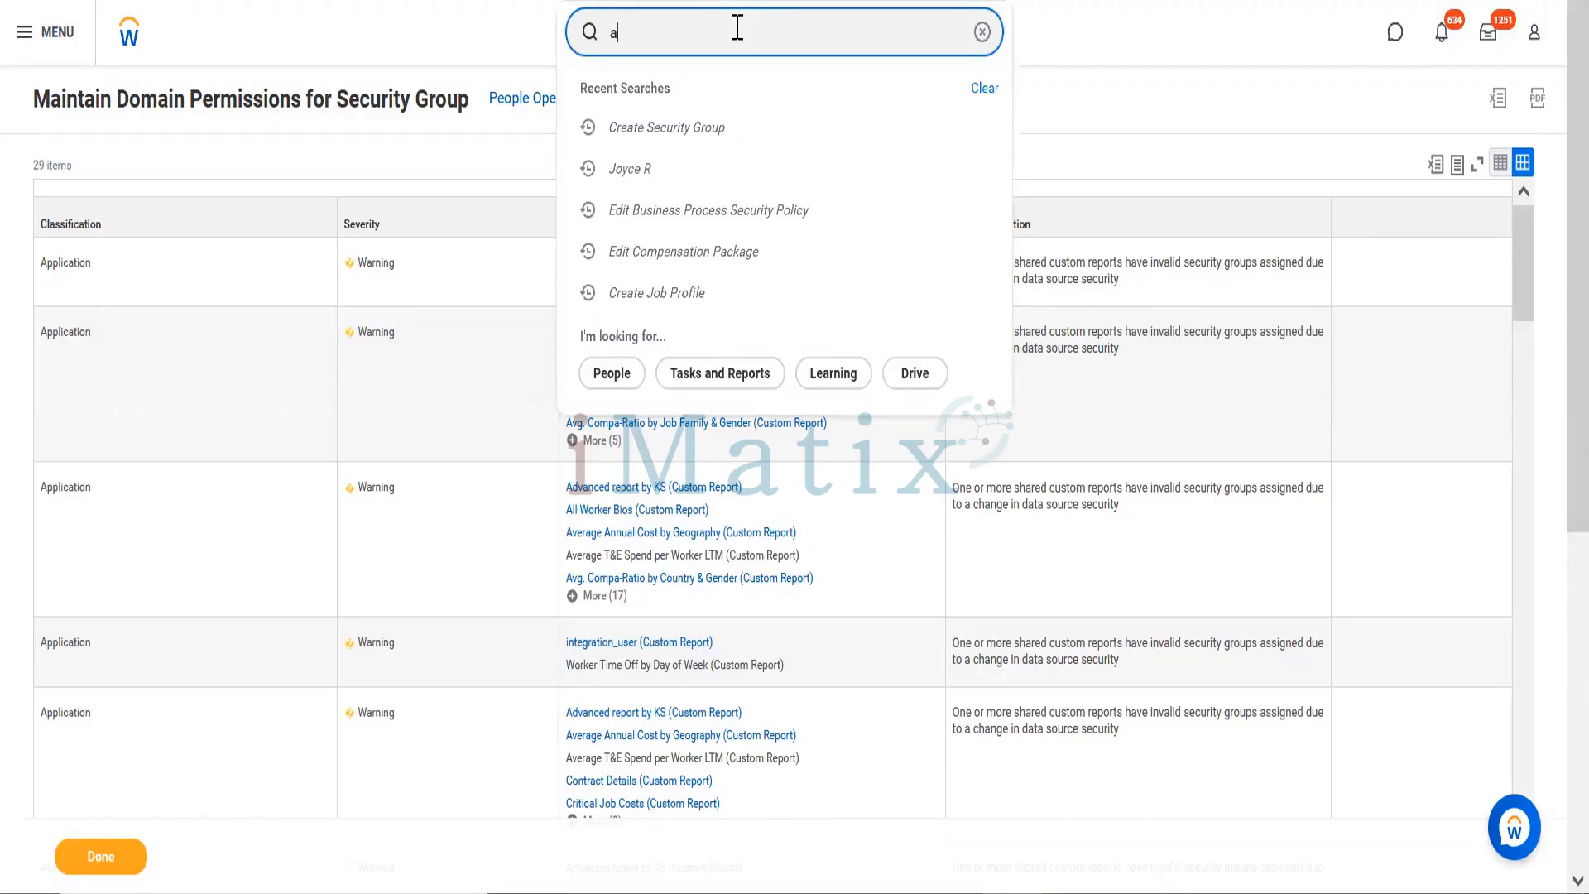
pyautogui.write('ctivate pending securyt')
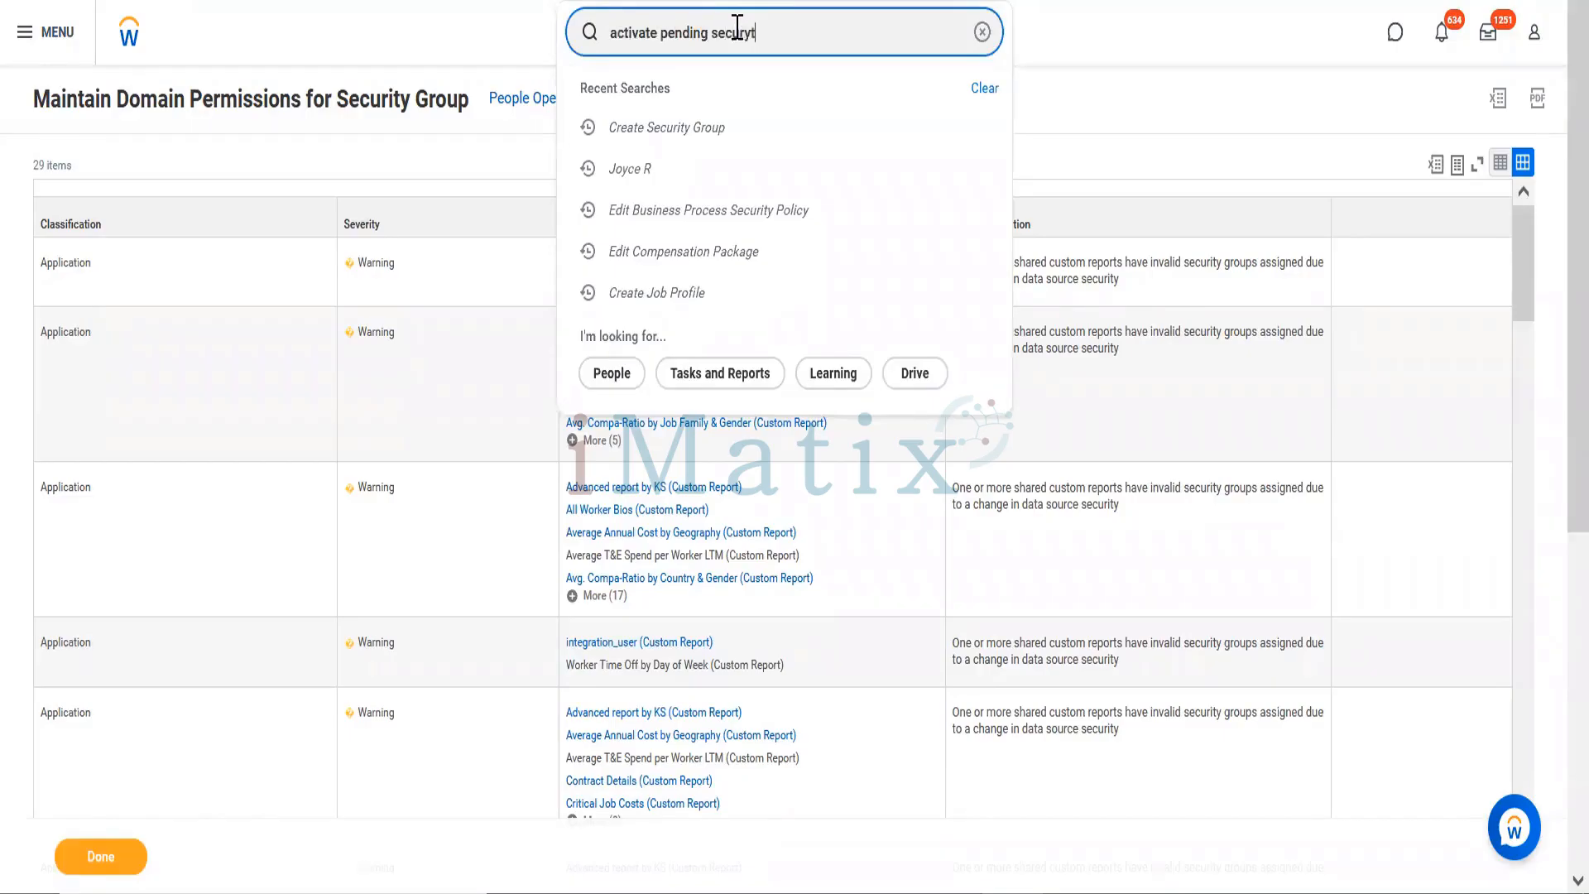
pyautogui.press('BackSpace')
pyautogui.press('BackSpace')
pyautogui.press('BackSpace')
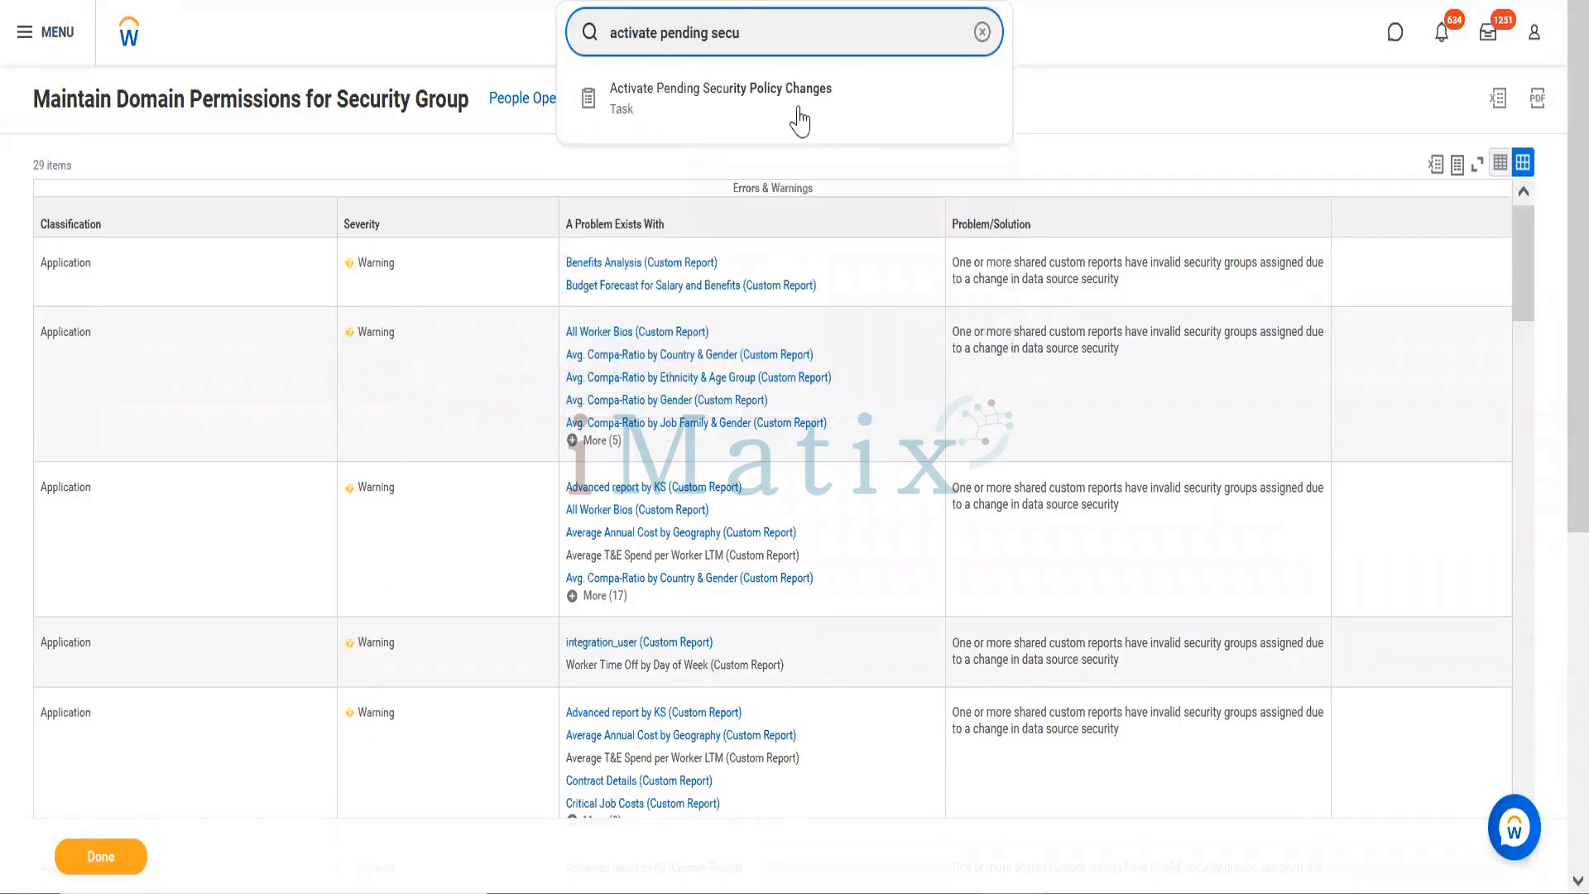
pyautogui.click(796, 120)
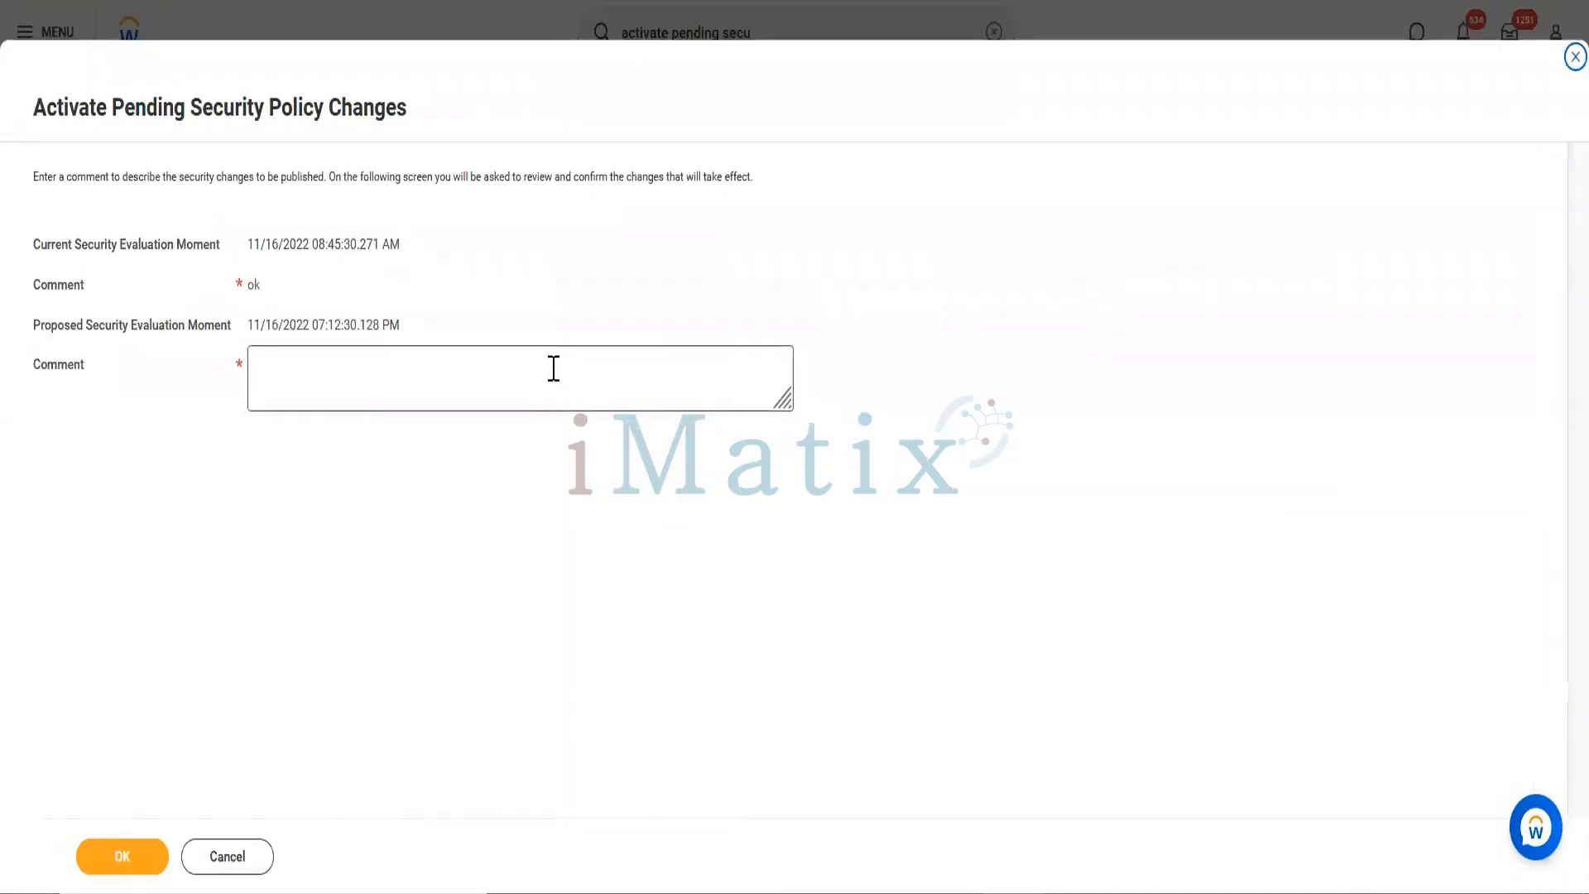
# Step: Enter a comment about adding HR security to people operations administrator, fixing its spelling, and submit
pyautogui.click(554, 367)
pyautogui.write('Amit')
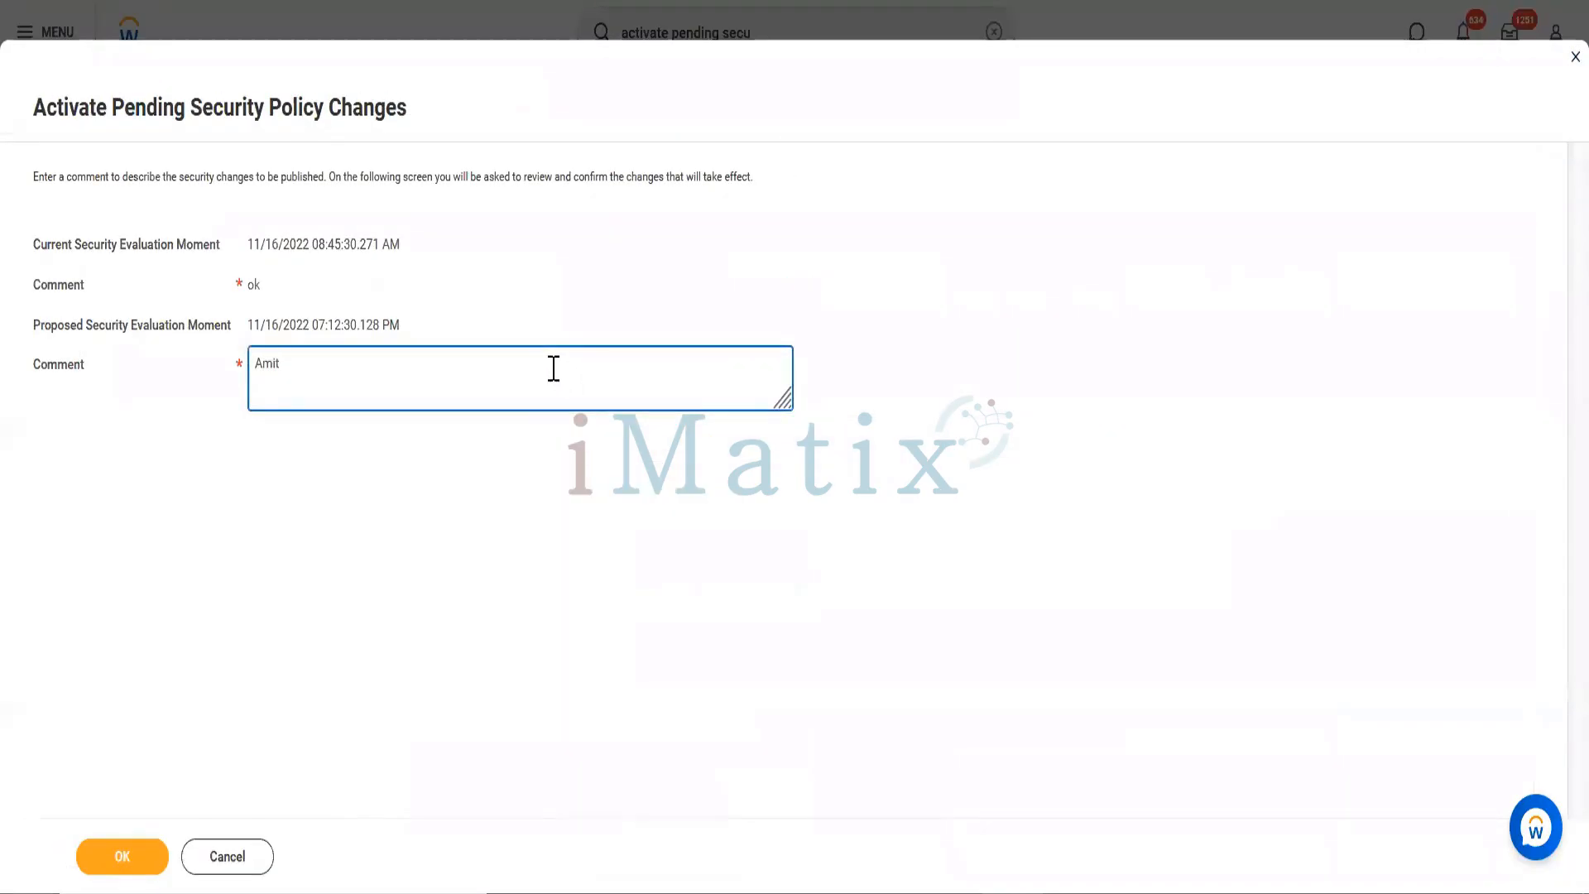
pyautogui.write(' - Adding HR security to ope')
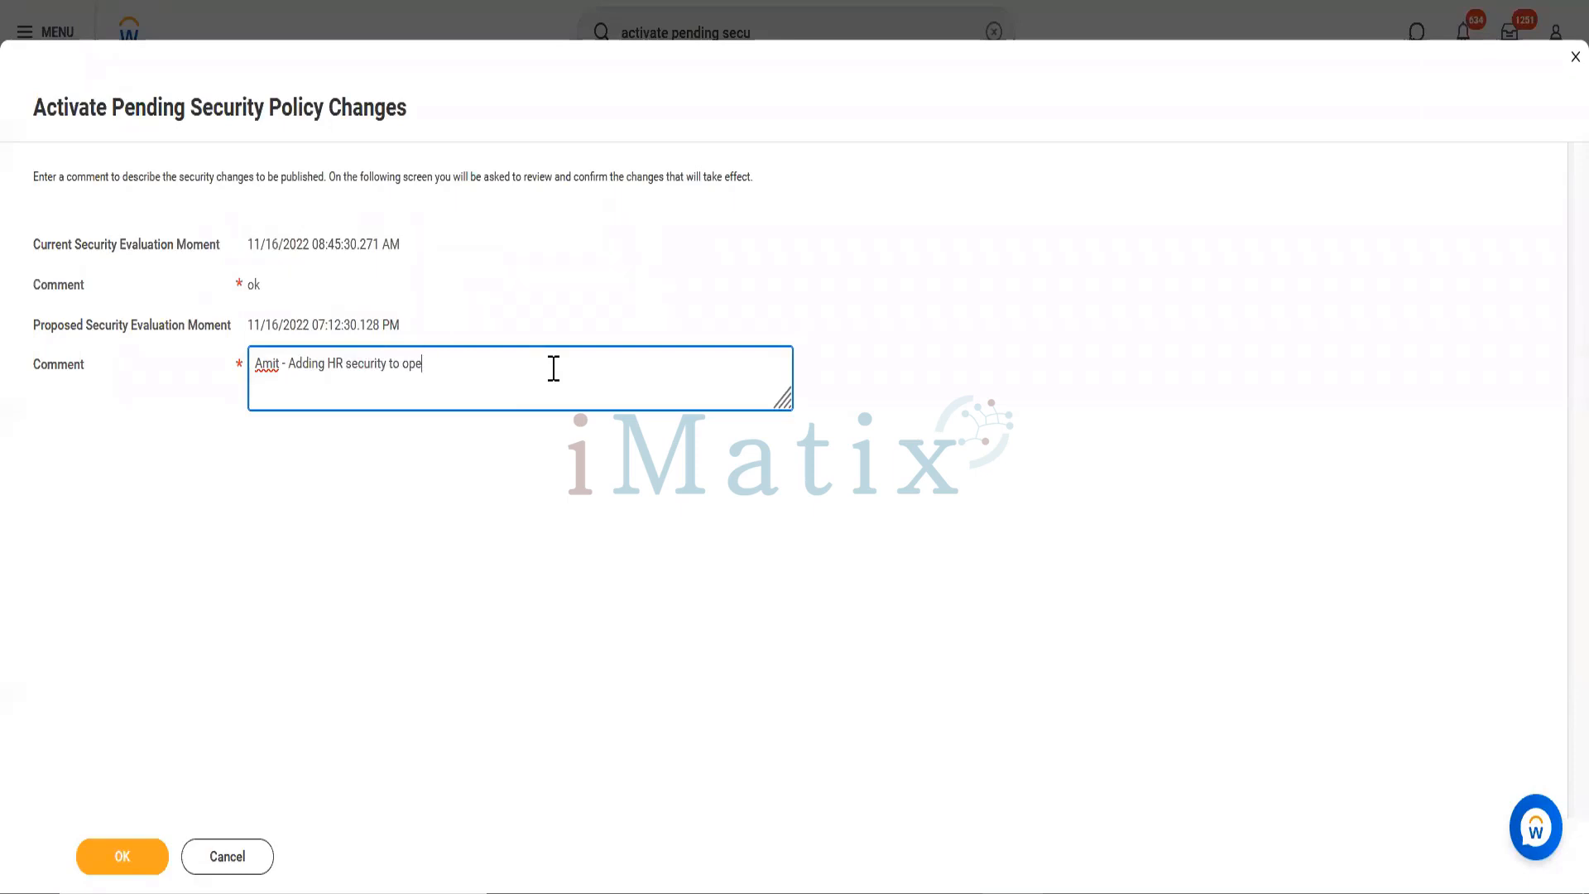
pyautogui.press('BackSpace')
pyautogui.press('BackSpace')
pyautogui.press('BackSpace')
pyautogui.write('ople operations adminstrator')
pyautogui.click(405, 365)
pyautogui.write('pe')
pyautogui.rightClick(544, 362)
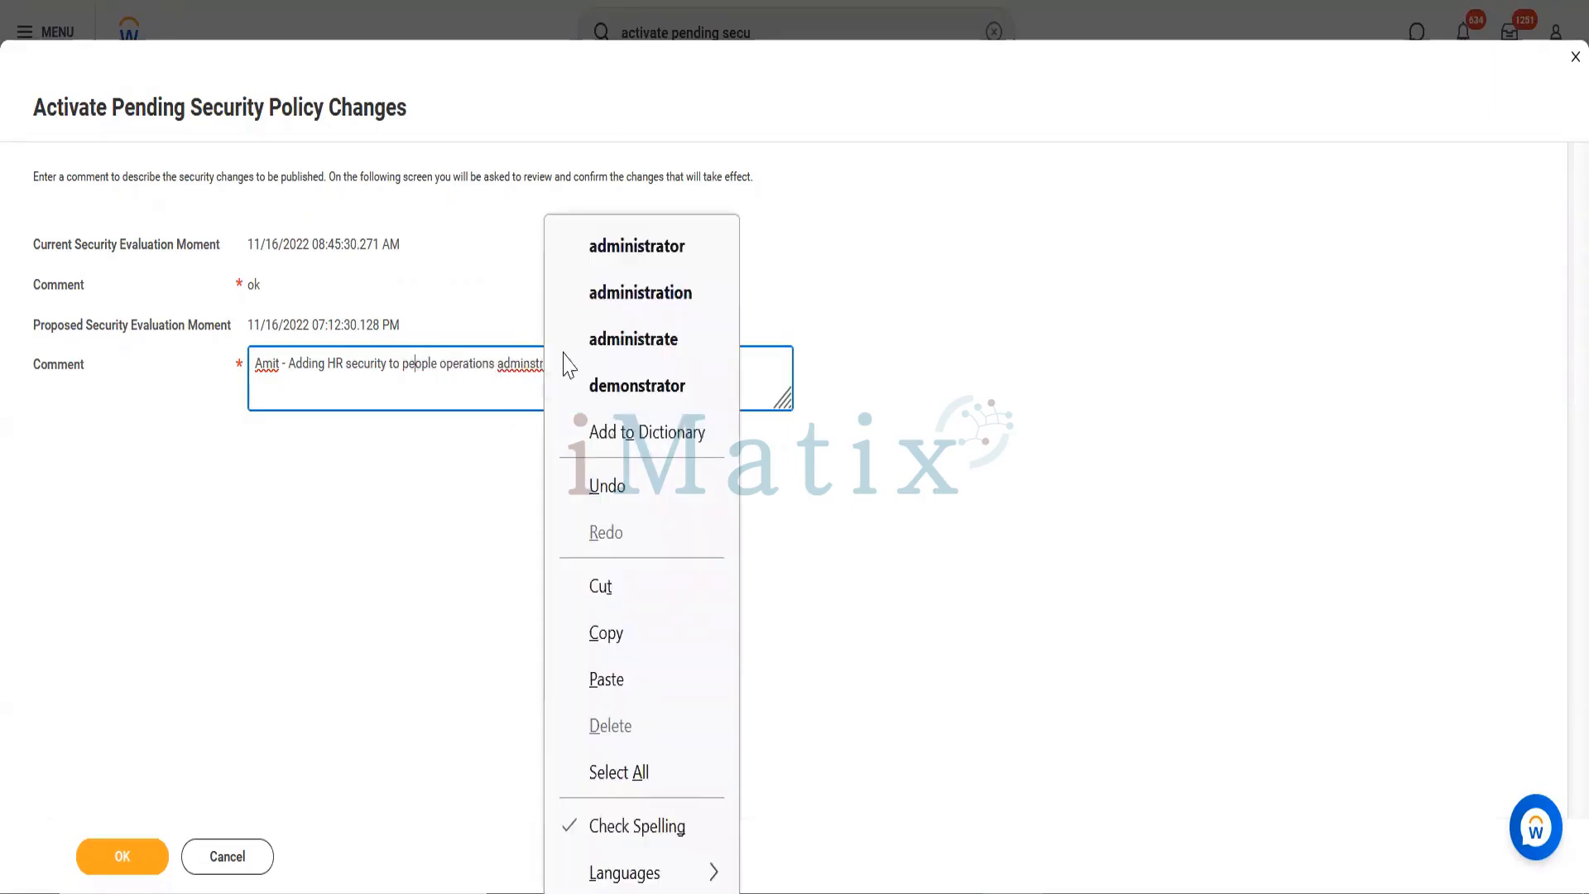
pyautogui.click(636, 244)
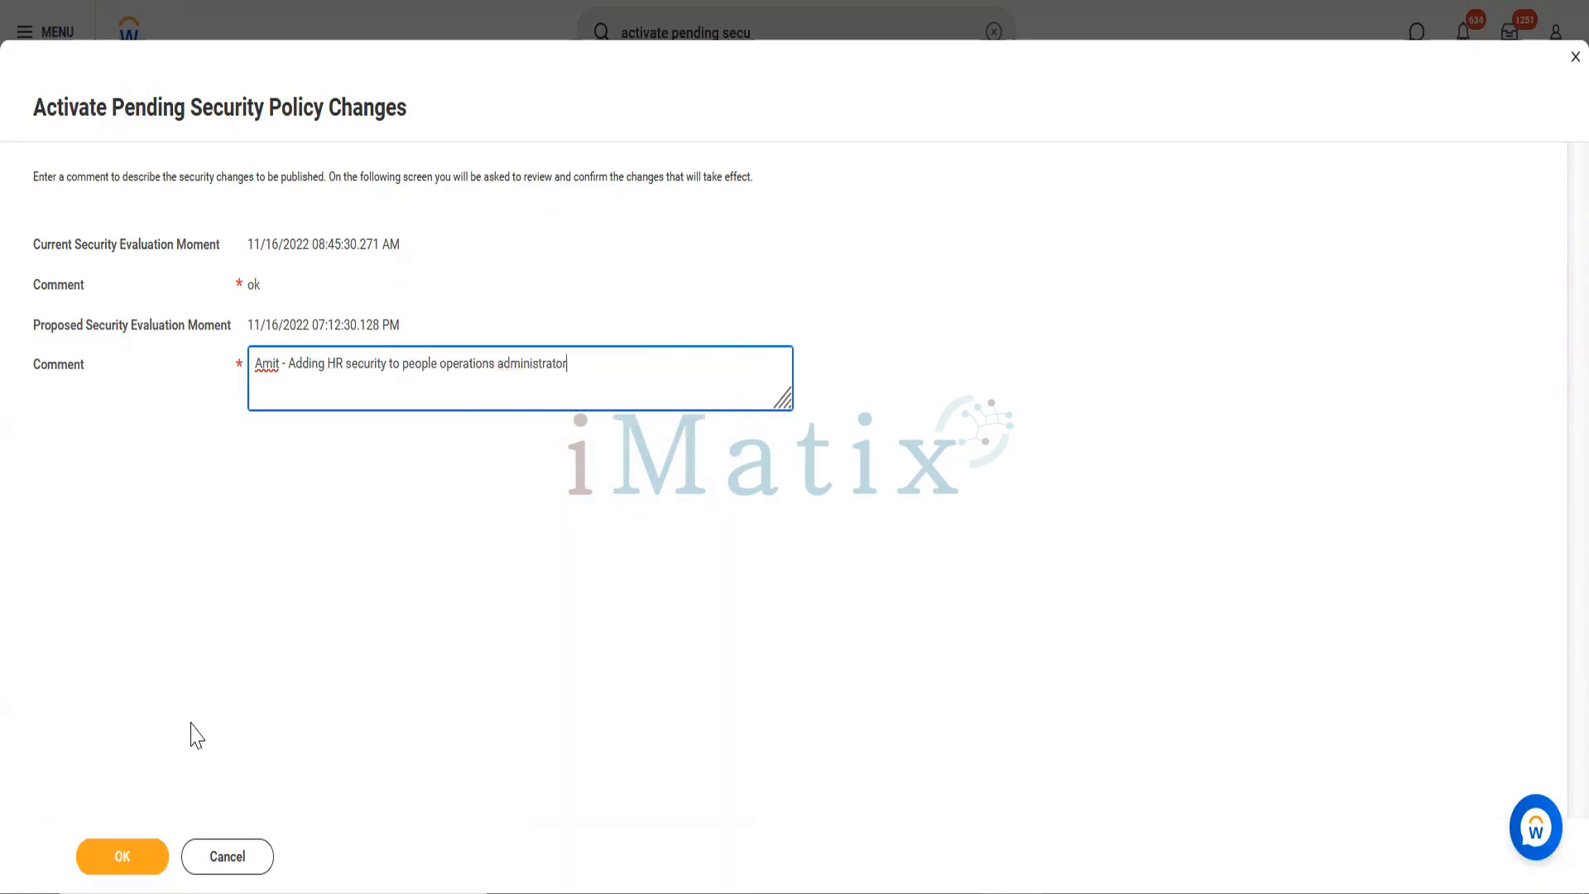
pyautogui.click(125, 856)
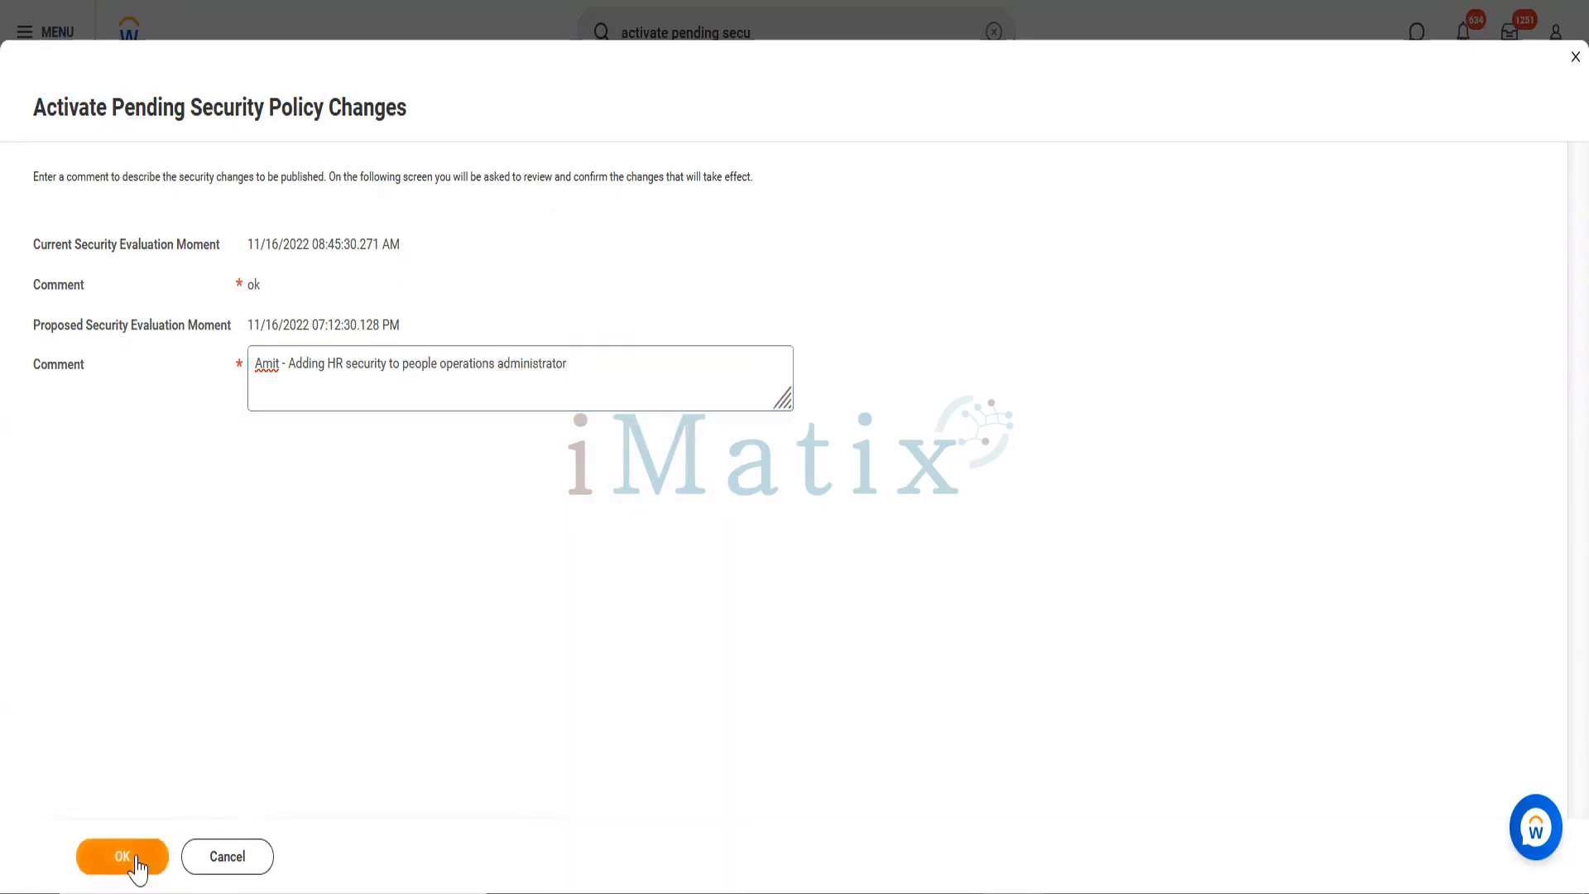
# Step: Tick Confirm, review the Business Process and Domain Security Policies tabs, and activate the changes
pyautogui.click(124, 856)
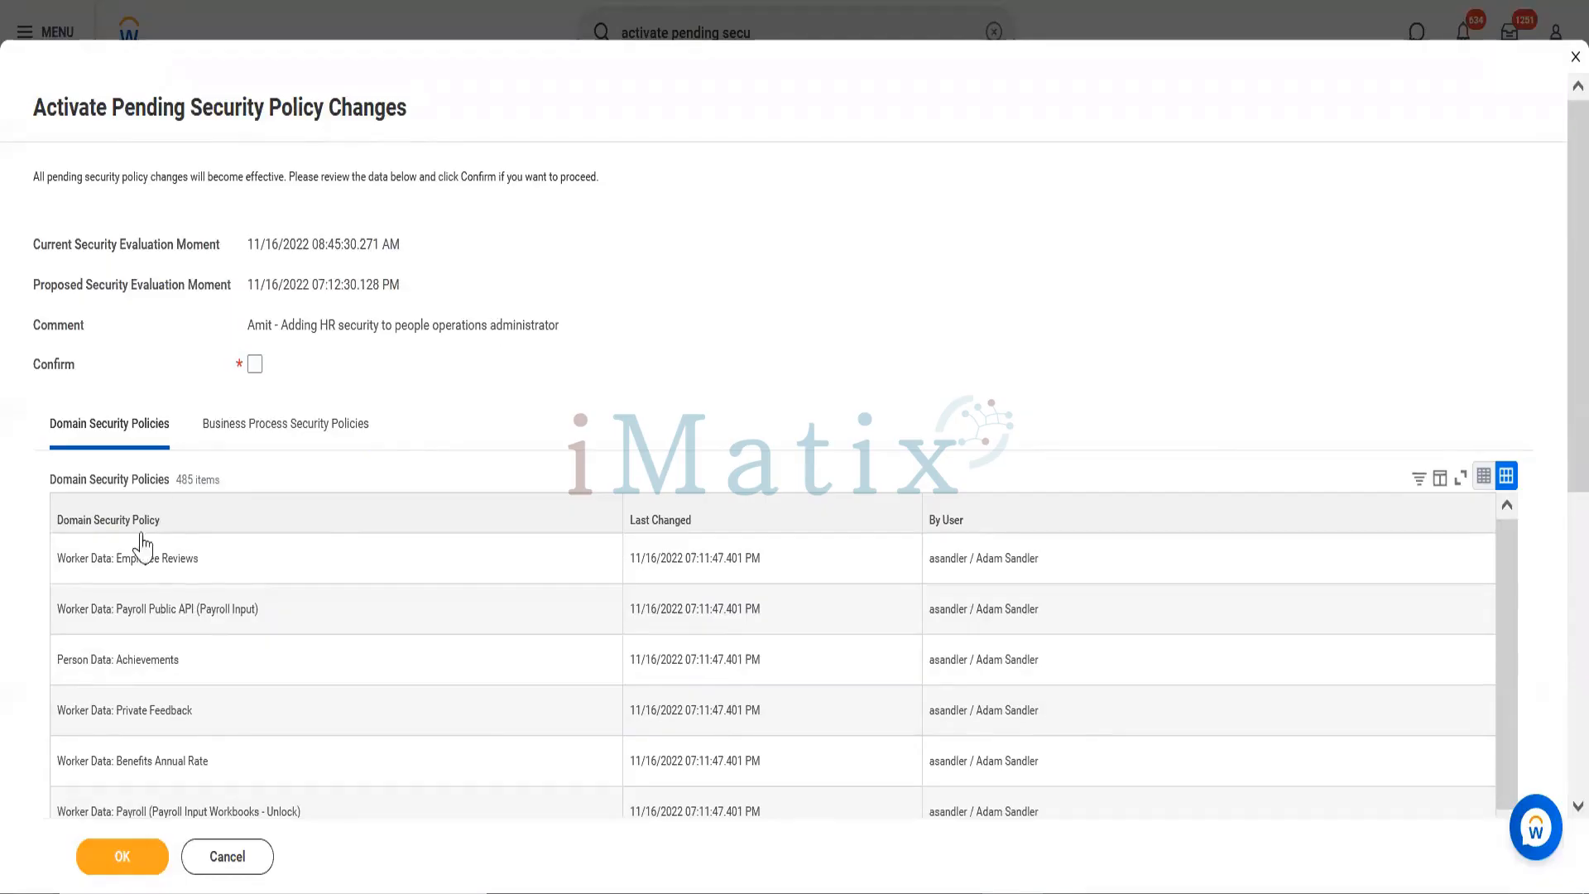
pyautogui.click(251, 365)
pyautogui.click(299, 424)
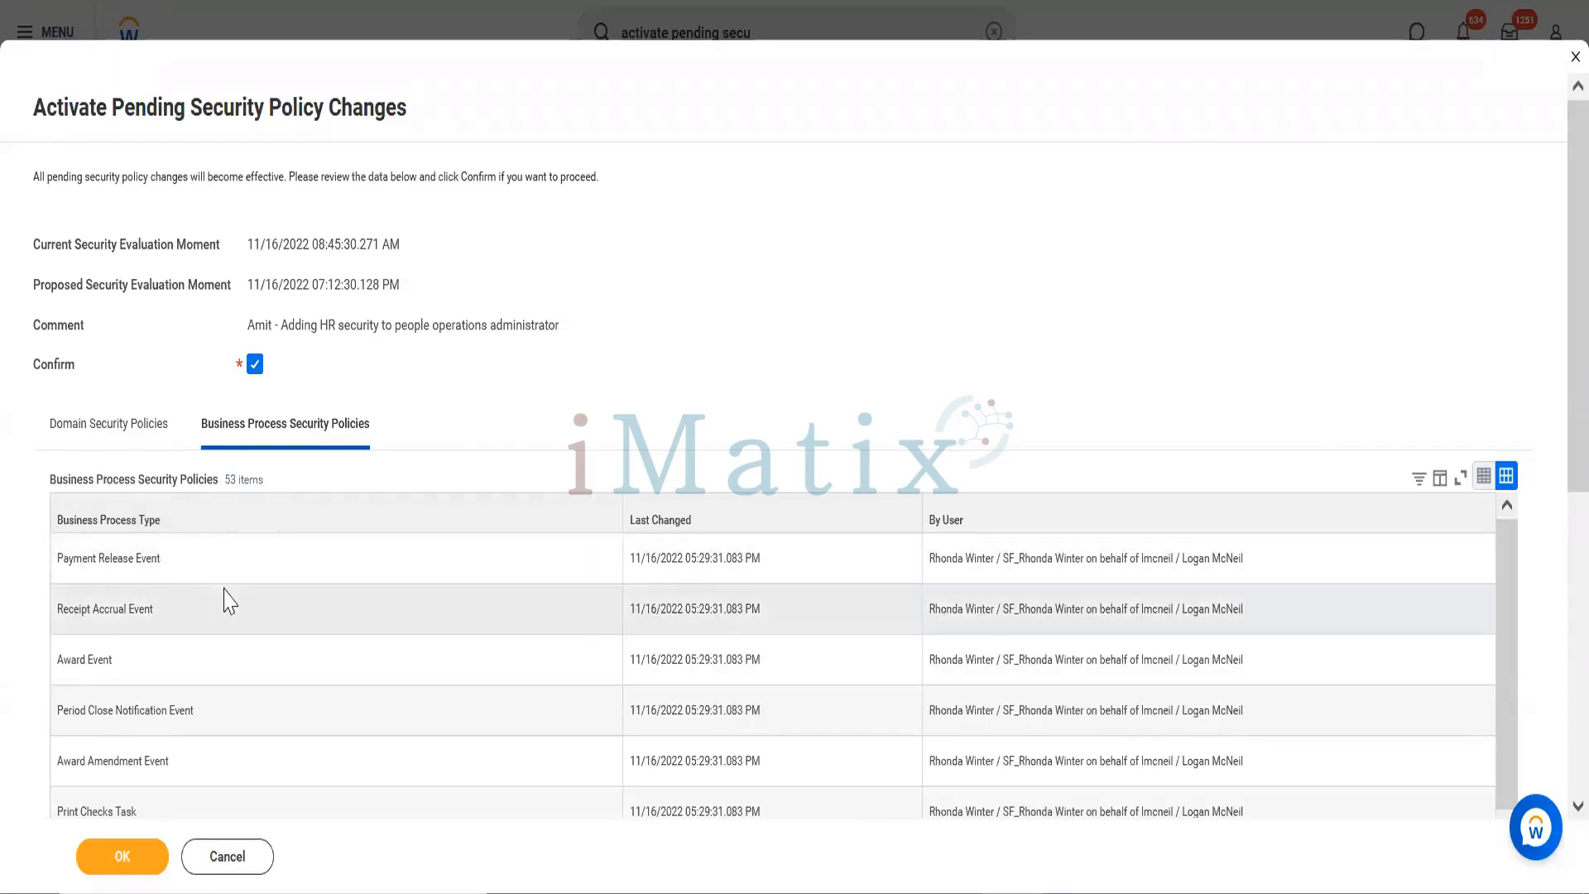
pyautogui.click(101, 432)
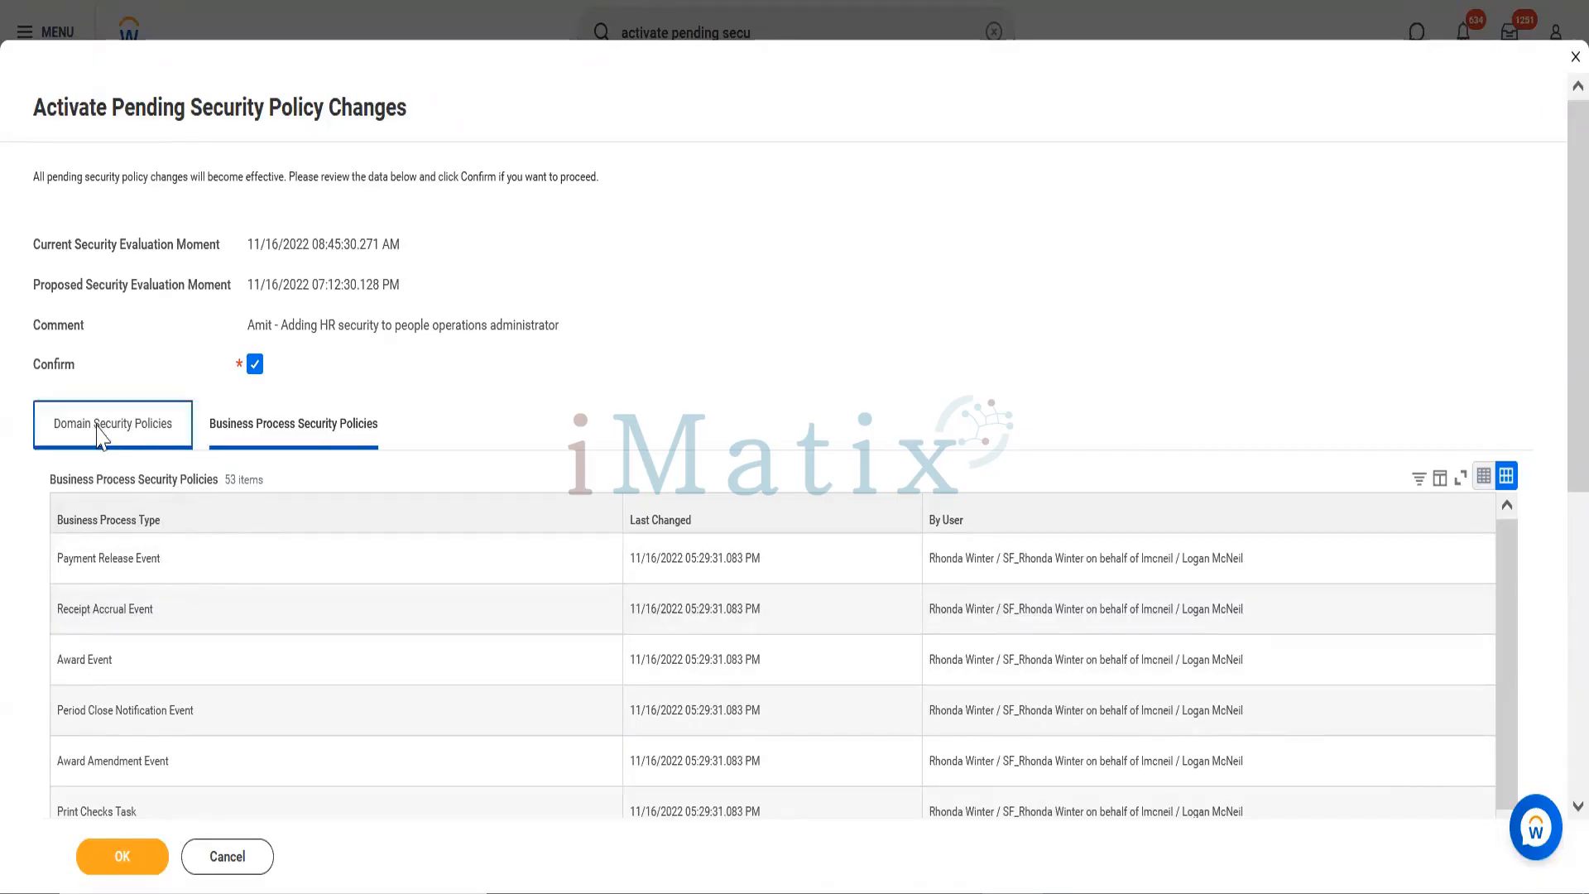
pyautogui.click(123, 859)
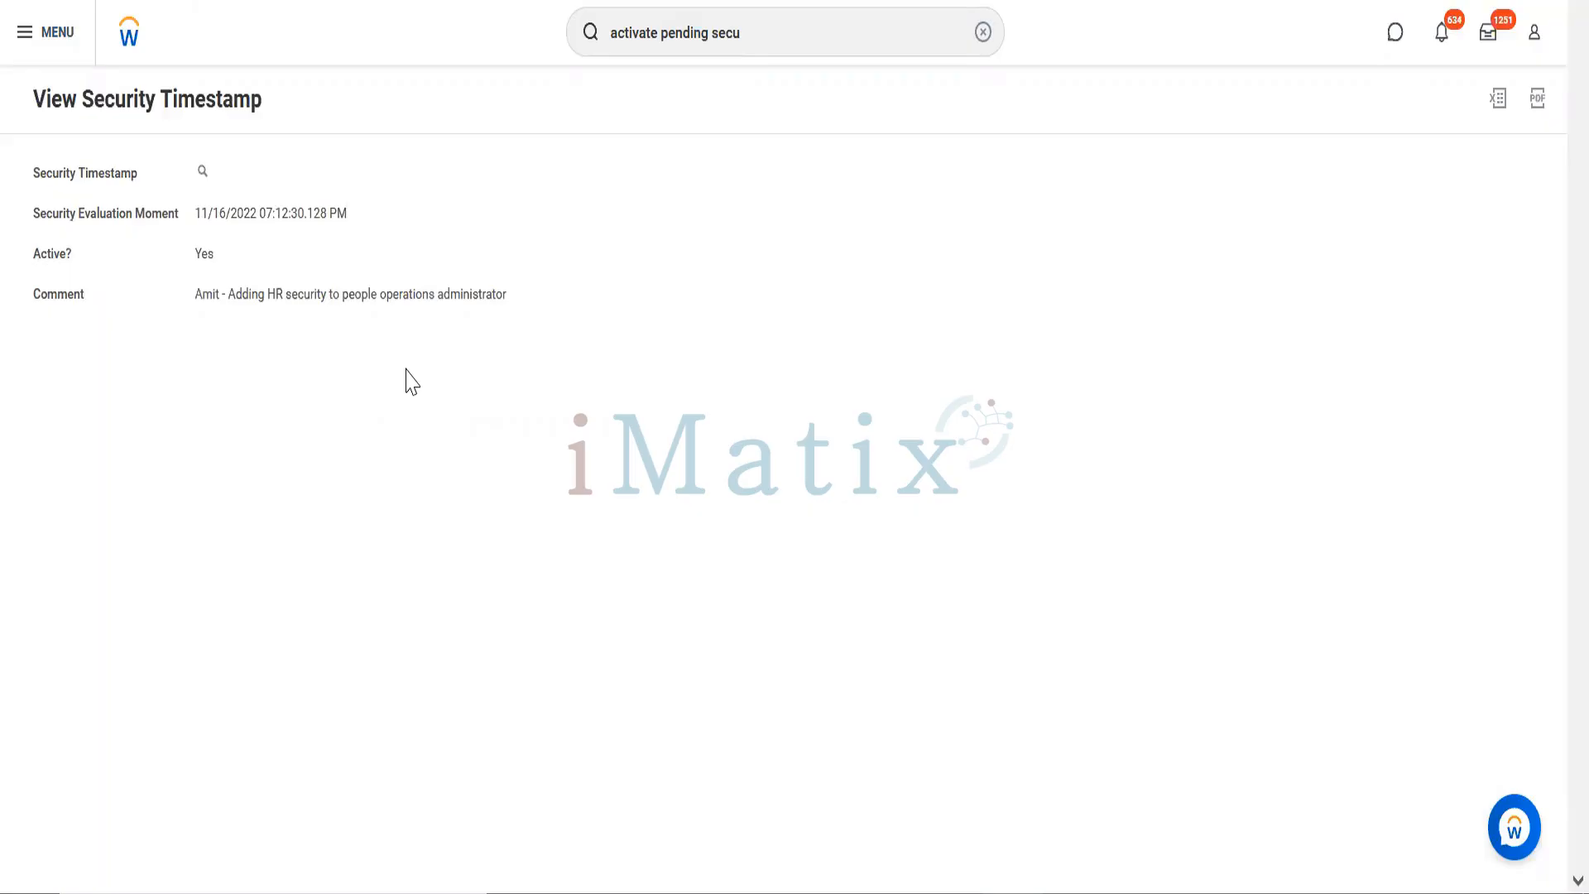
# Step: Find the Executive VP, Sales & Marketing worker and start a proxy session from their Actions menu
pyautogui.click(792, 45)
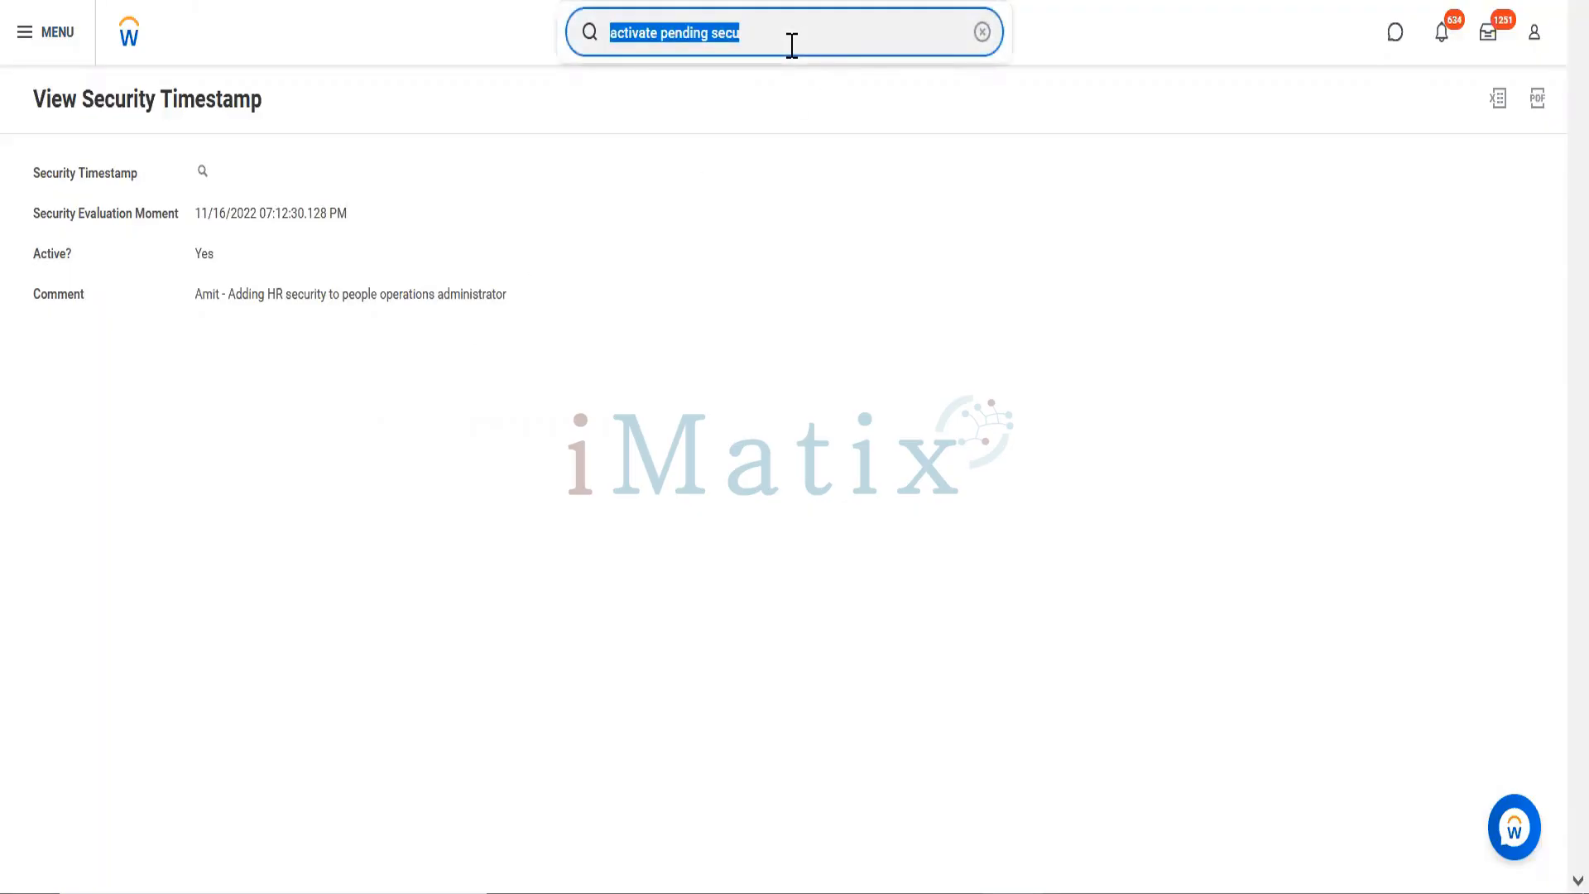
pyautogui.write('joy')
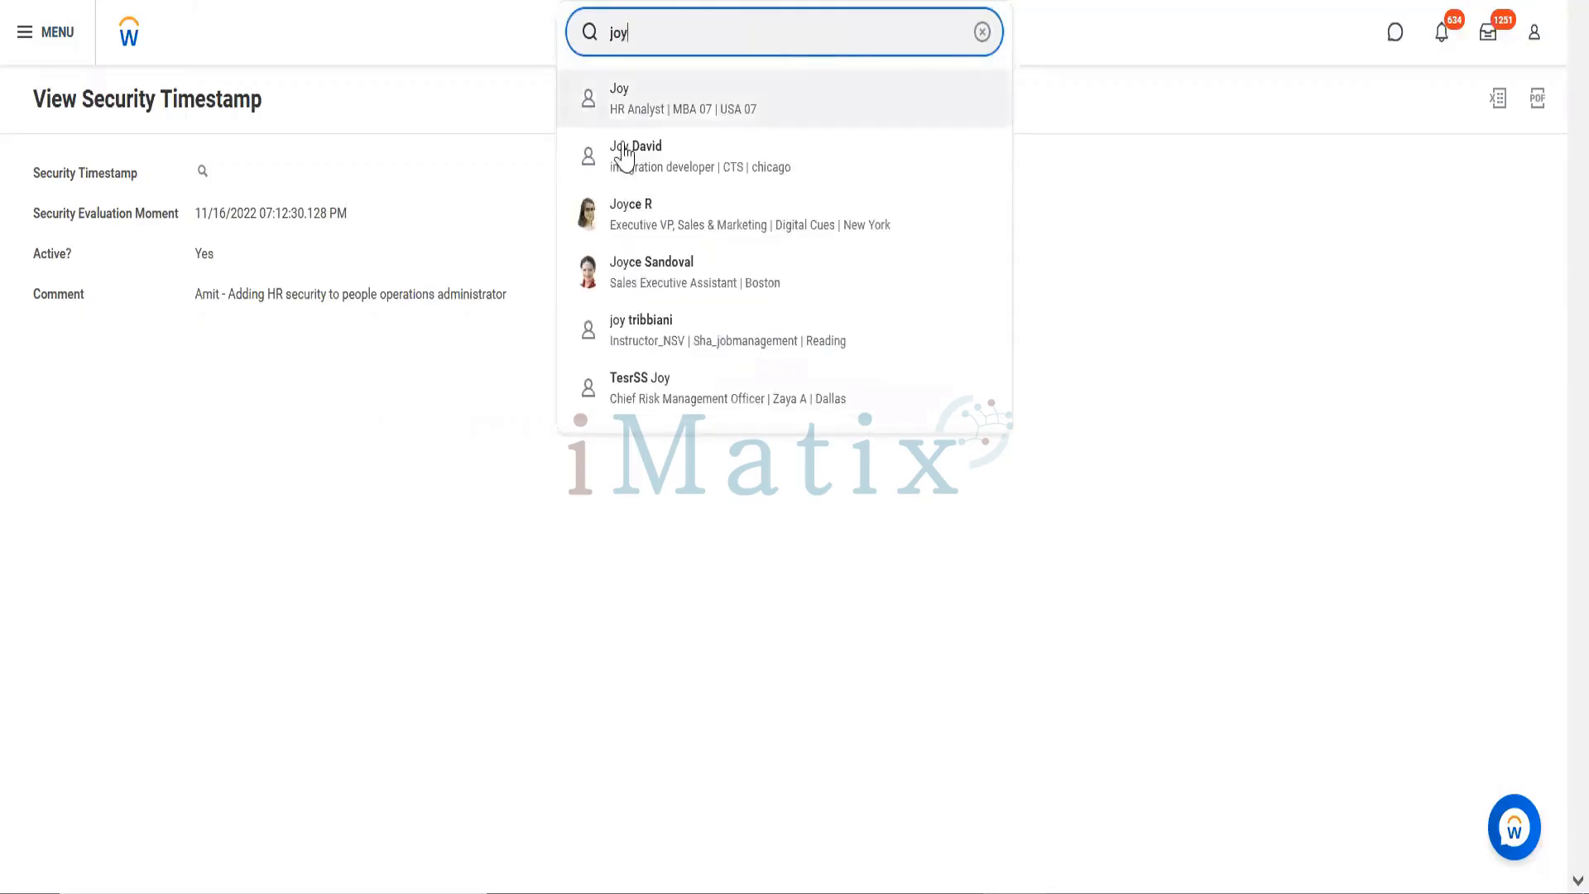
pyautogui.click(631, 235)
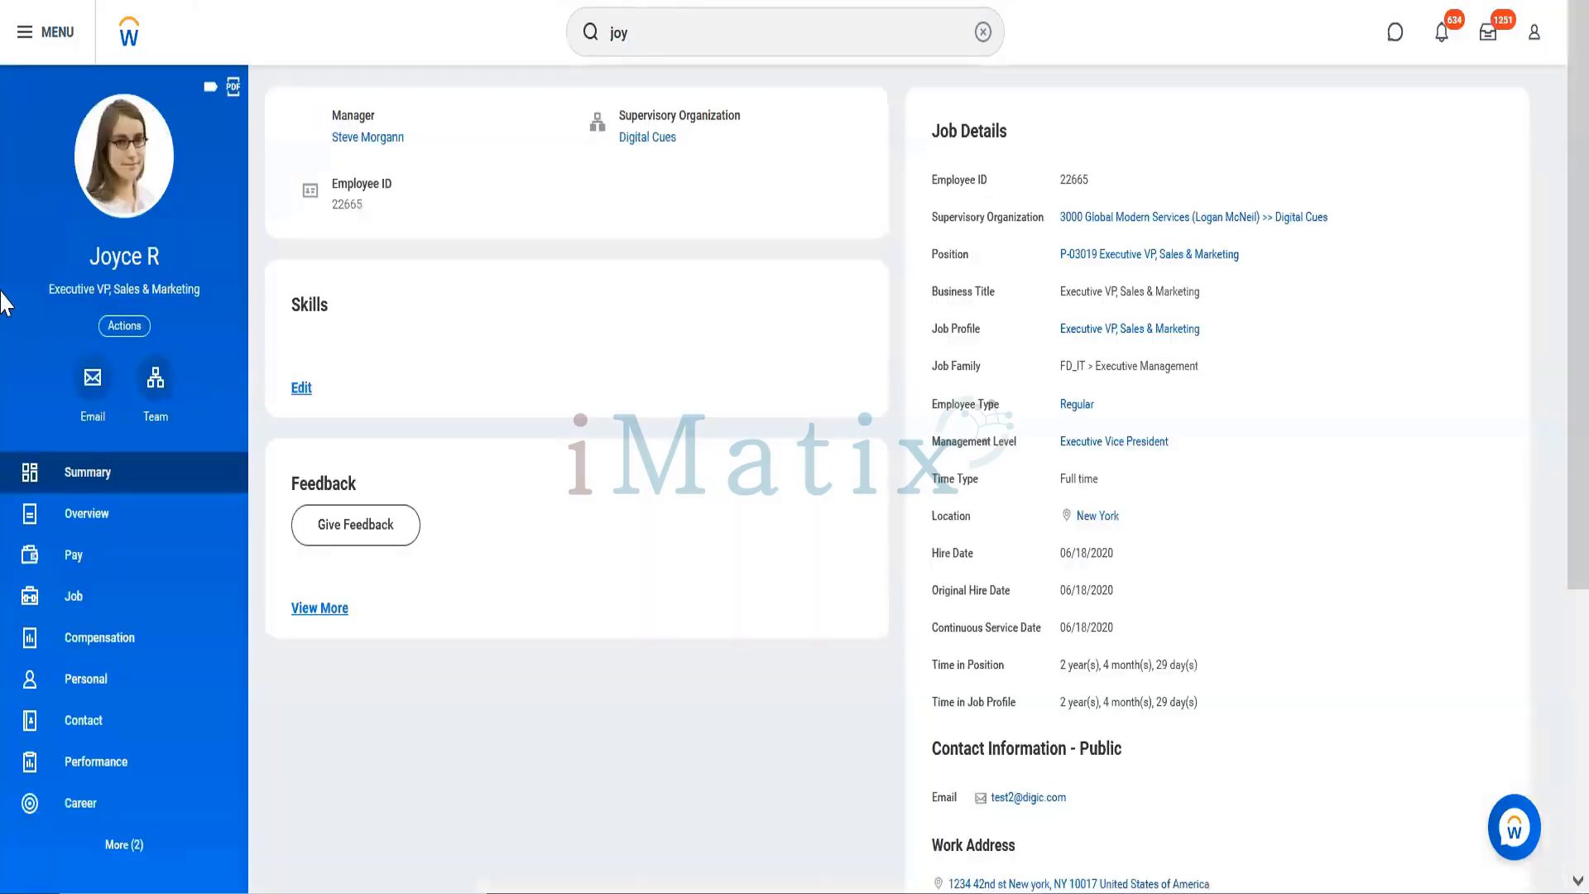
pyautogui.click(116, 328)
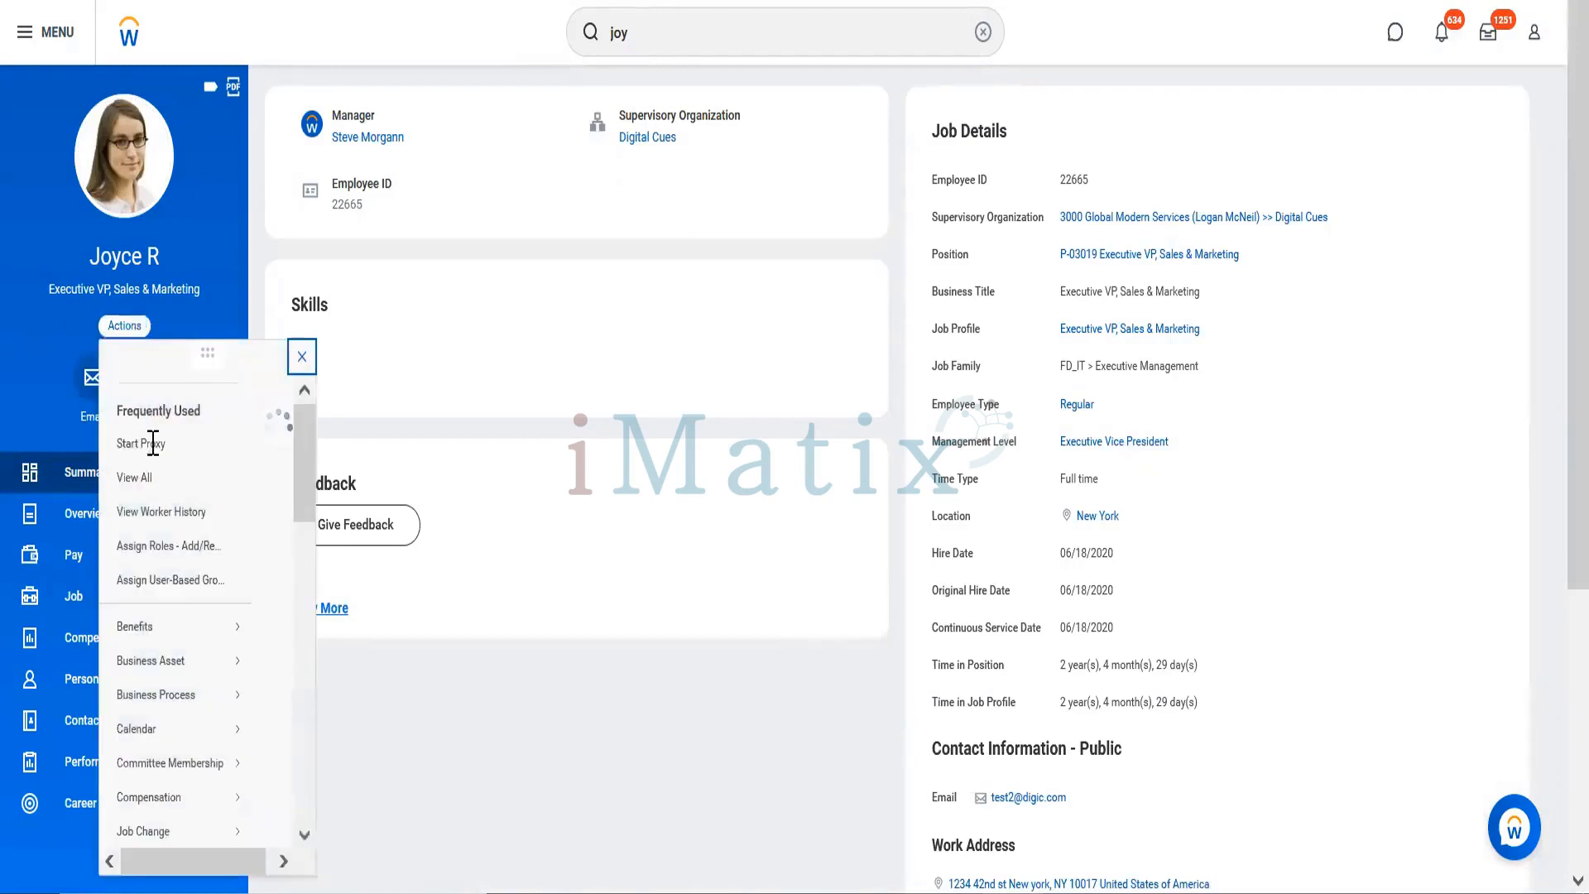
pyautogui.click(162, 467)
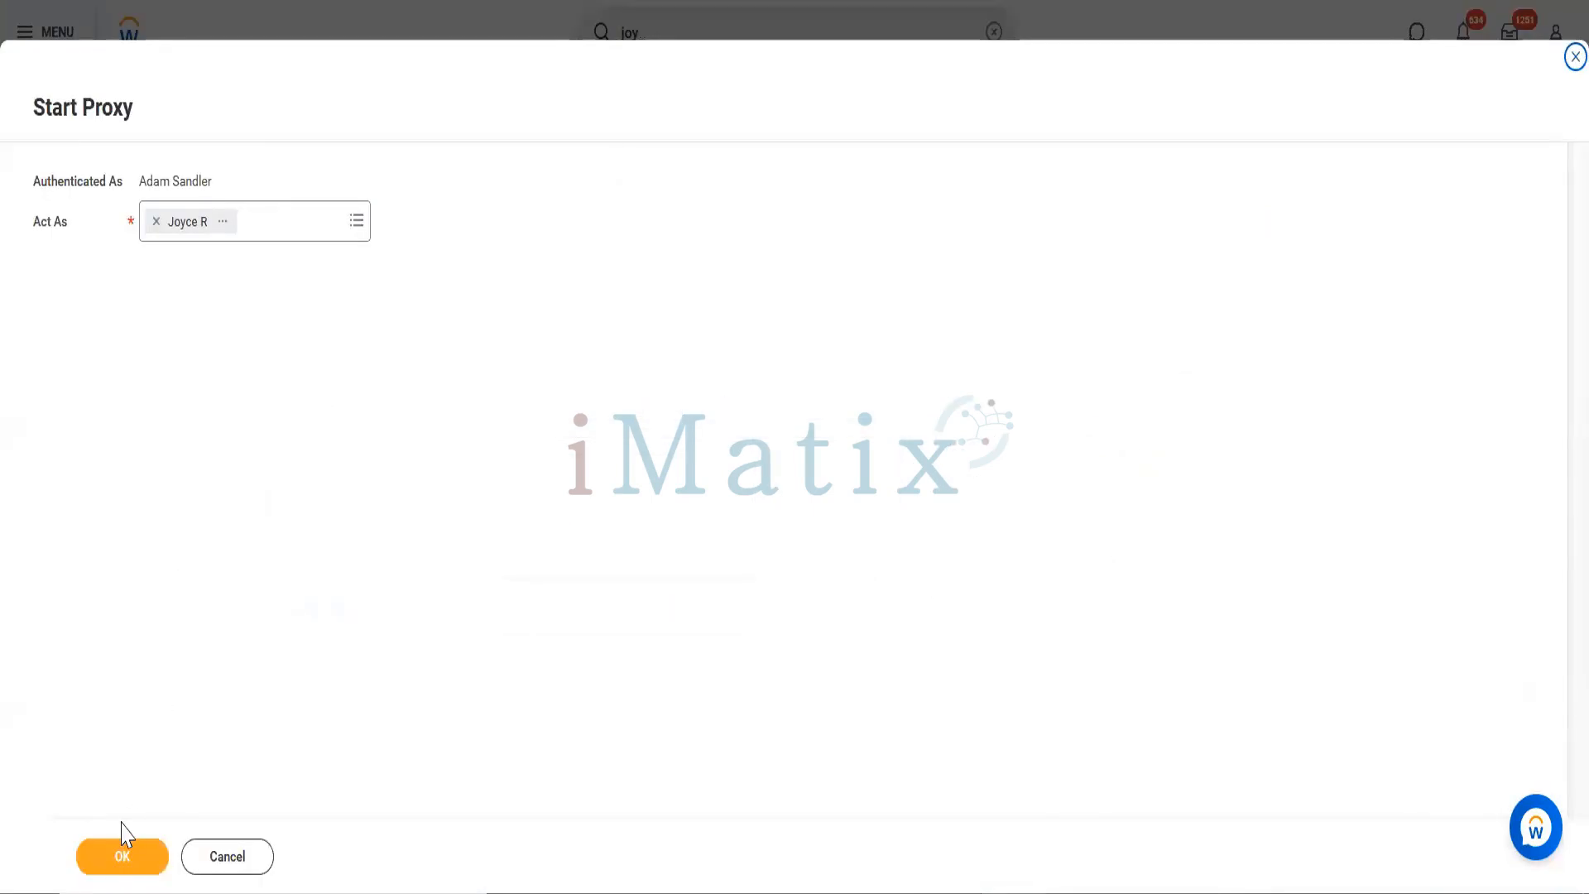
pyautogui.click(124, 865)
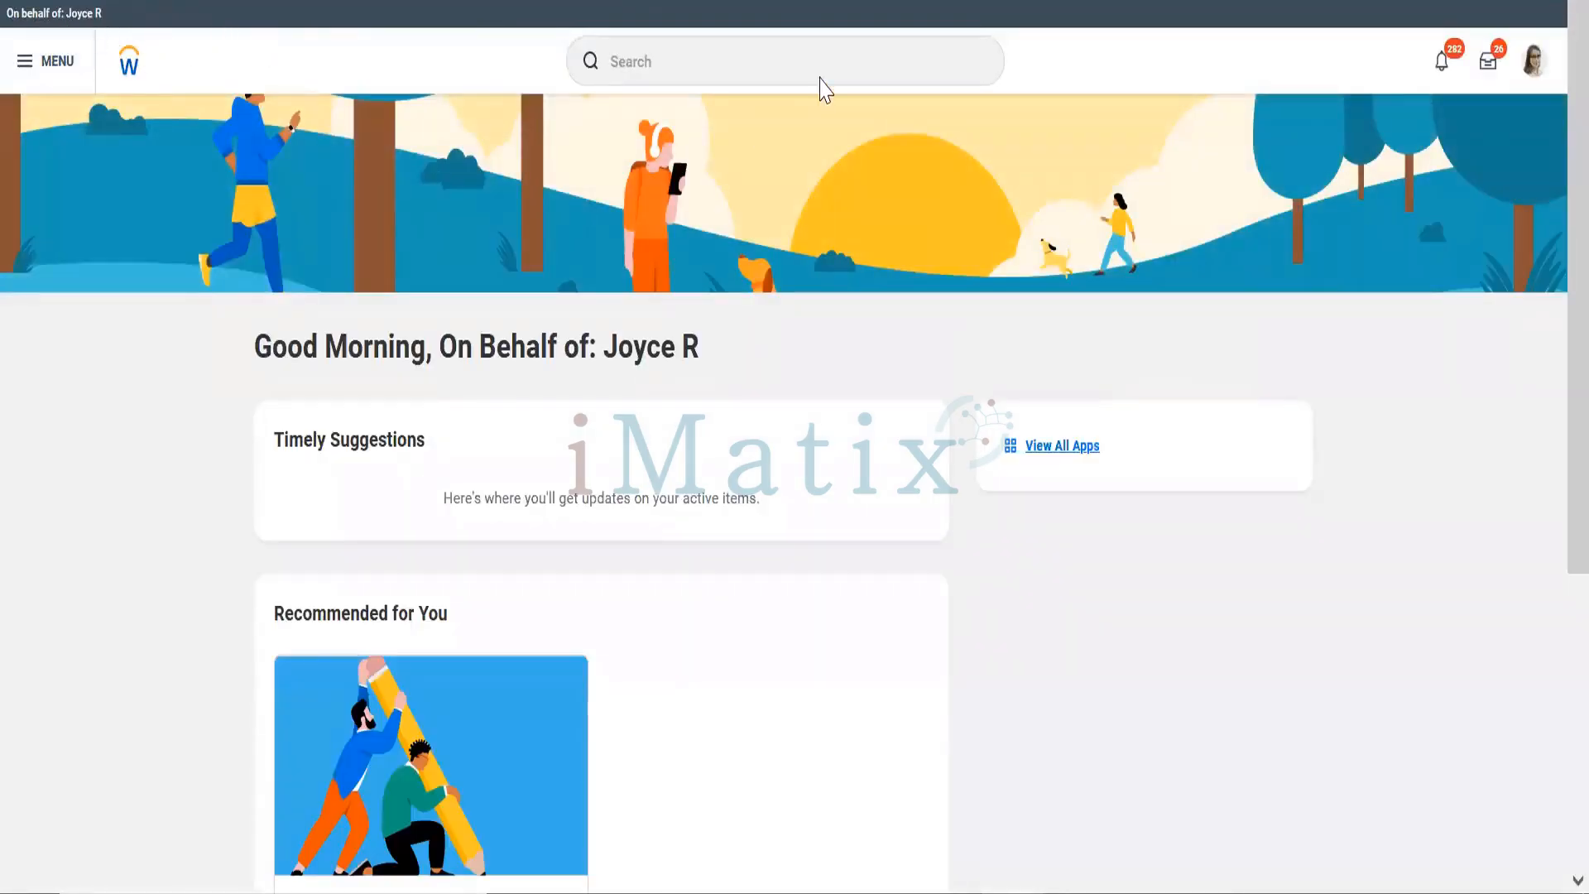
# Step: Search for the employee by name and open the first matching worker profile
pyautogui.click(797, 51)
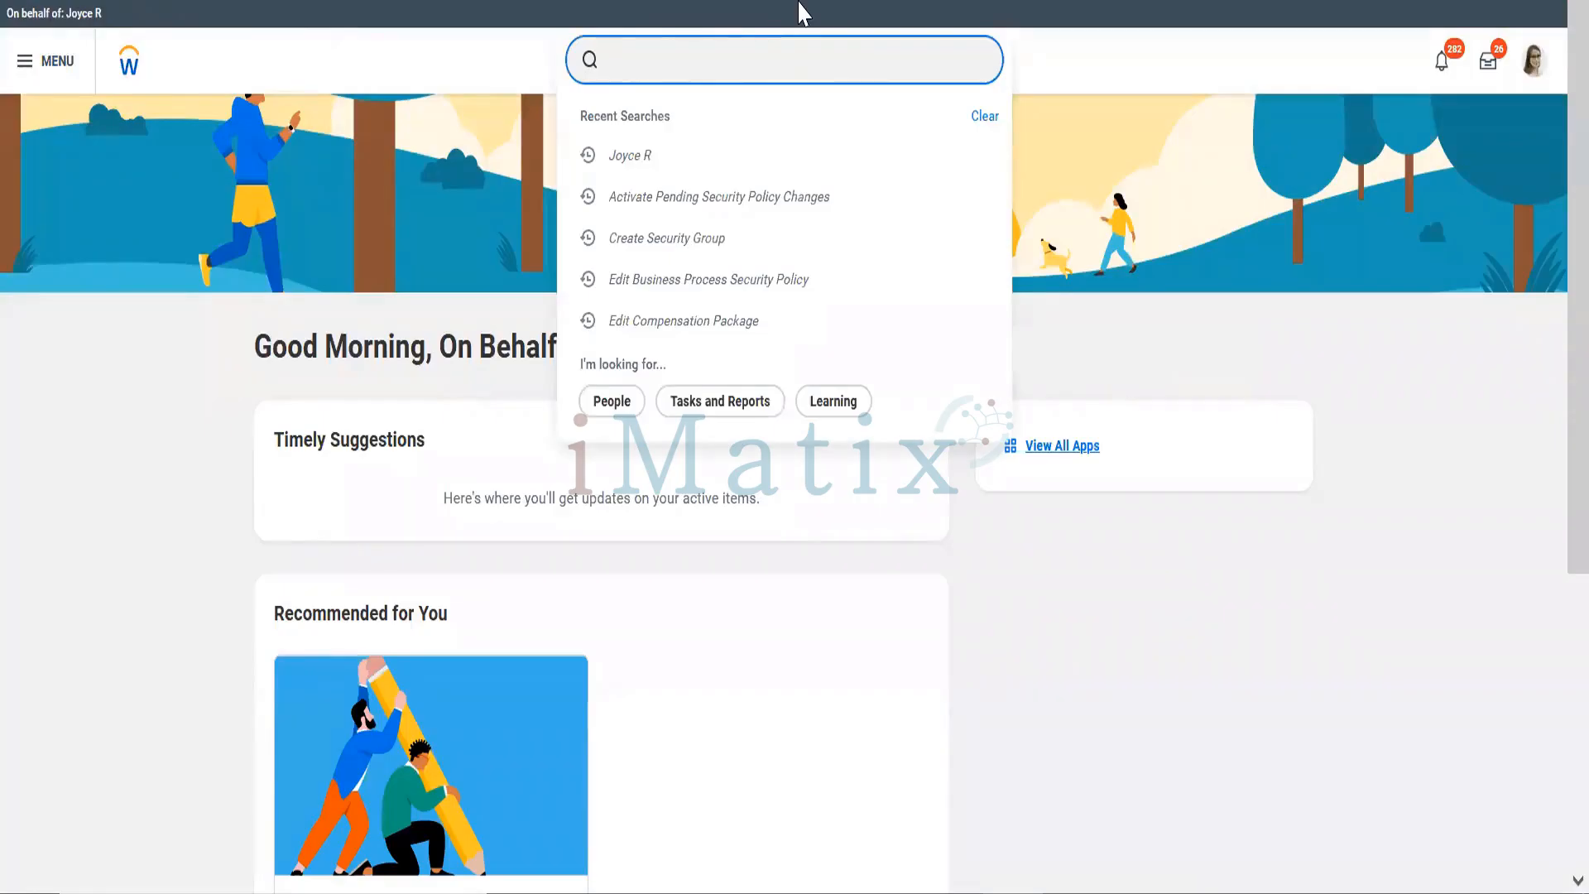
pyautogui.write('Amit')
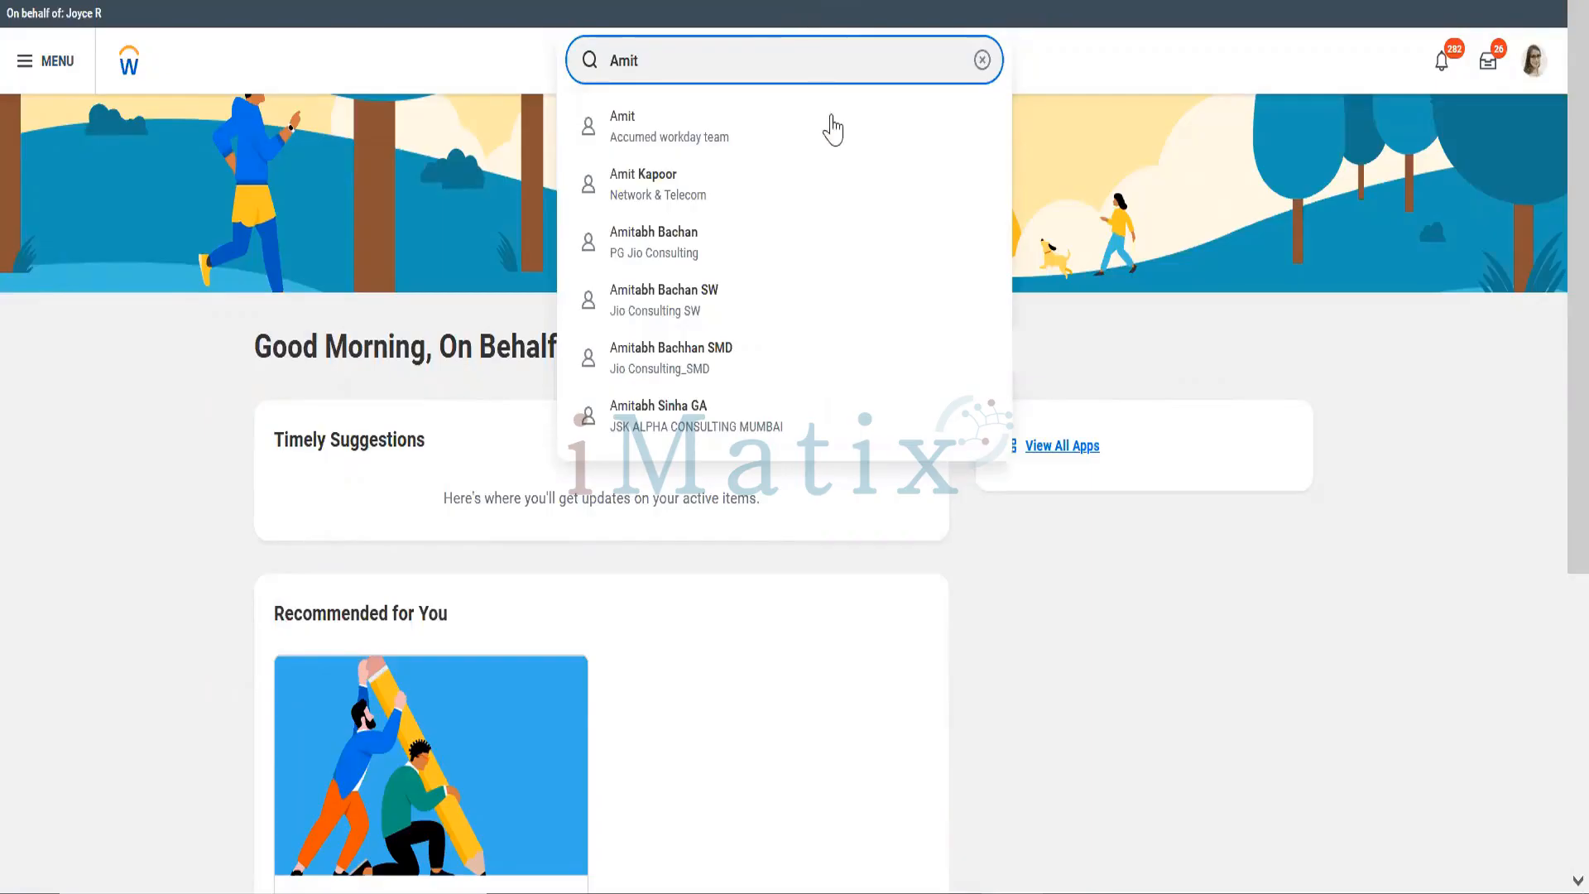
pyautogui.press('Return')
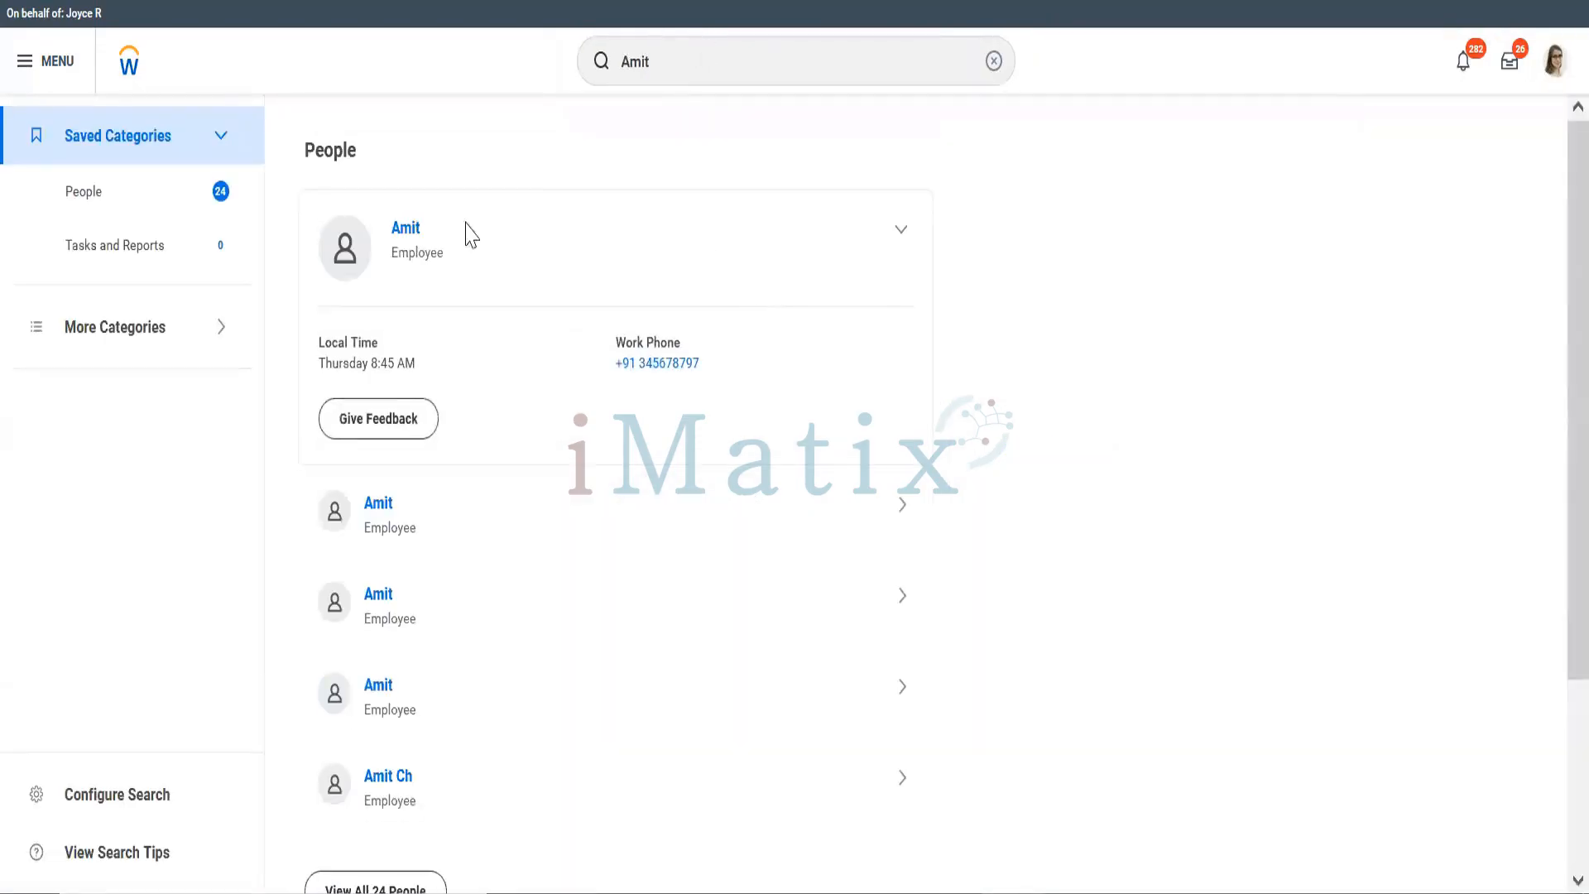
pyautogui.click(408, 232)
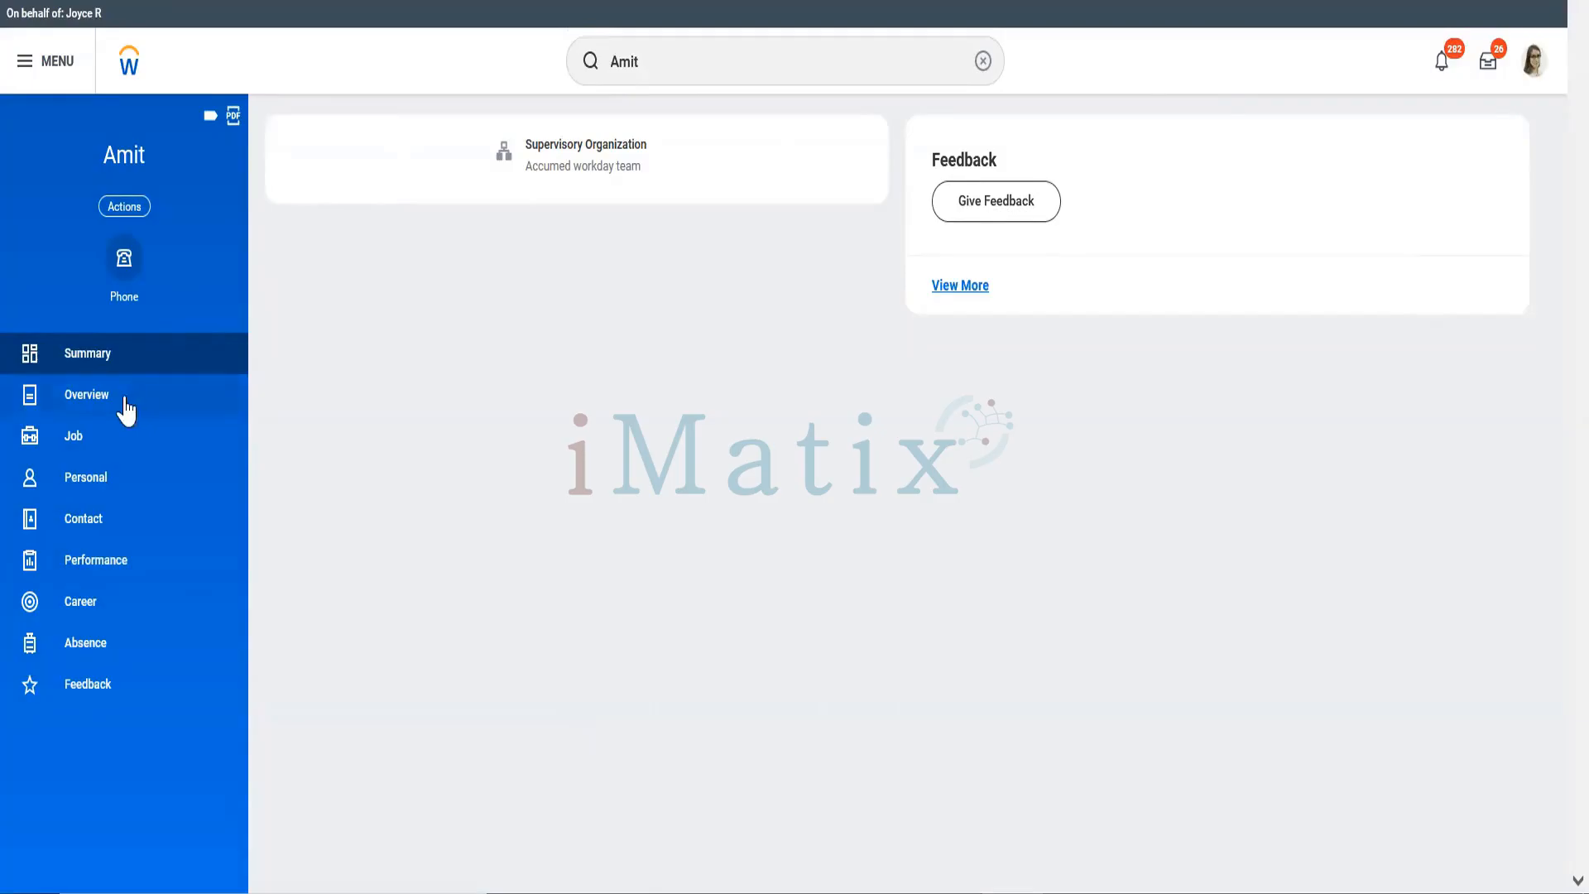
# Step: Browse the profile's Job, Contact, Performance and Career sections, then return to Summary
pyautogui.click(81, 445)
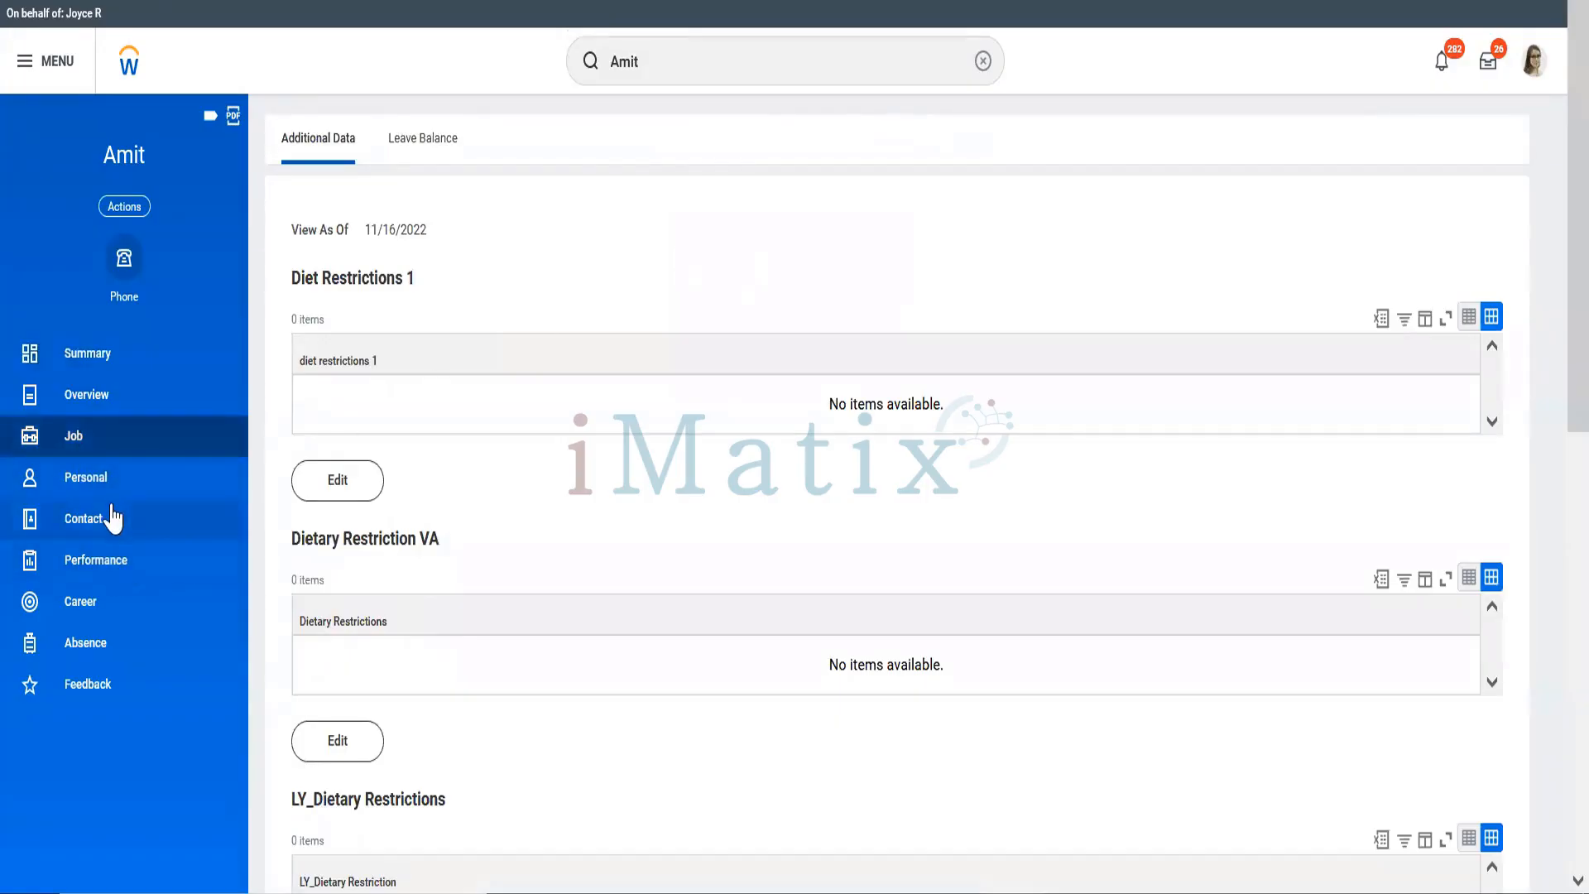
pyautogui.click(110, 518)
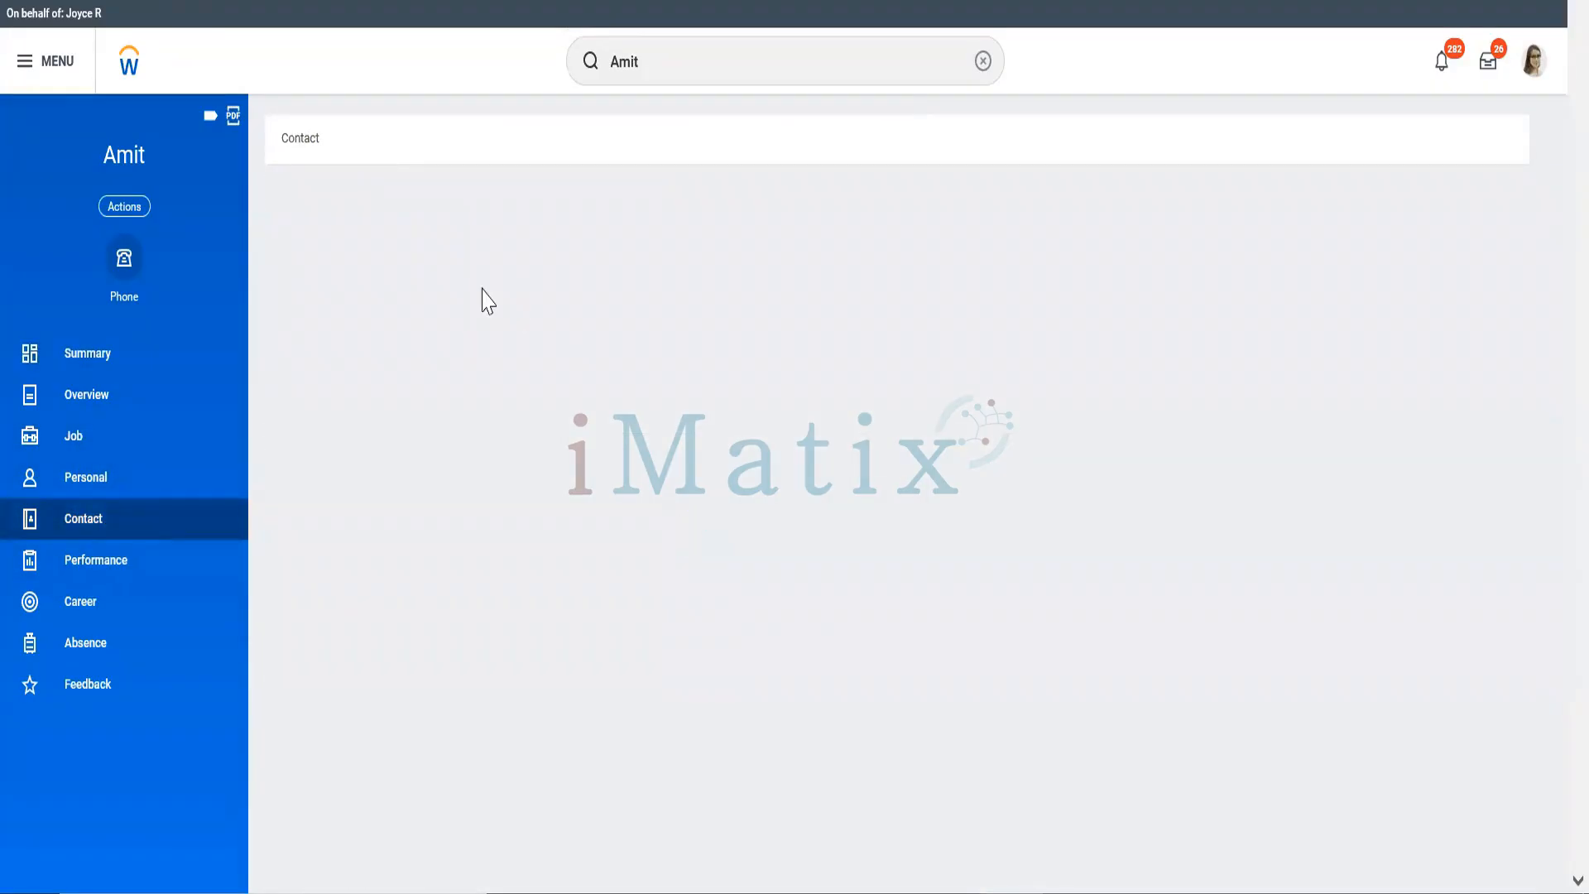
pyautogui.click(108, 559)
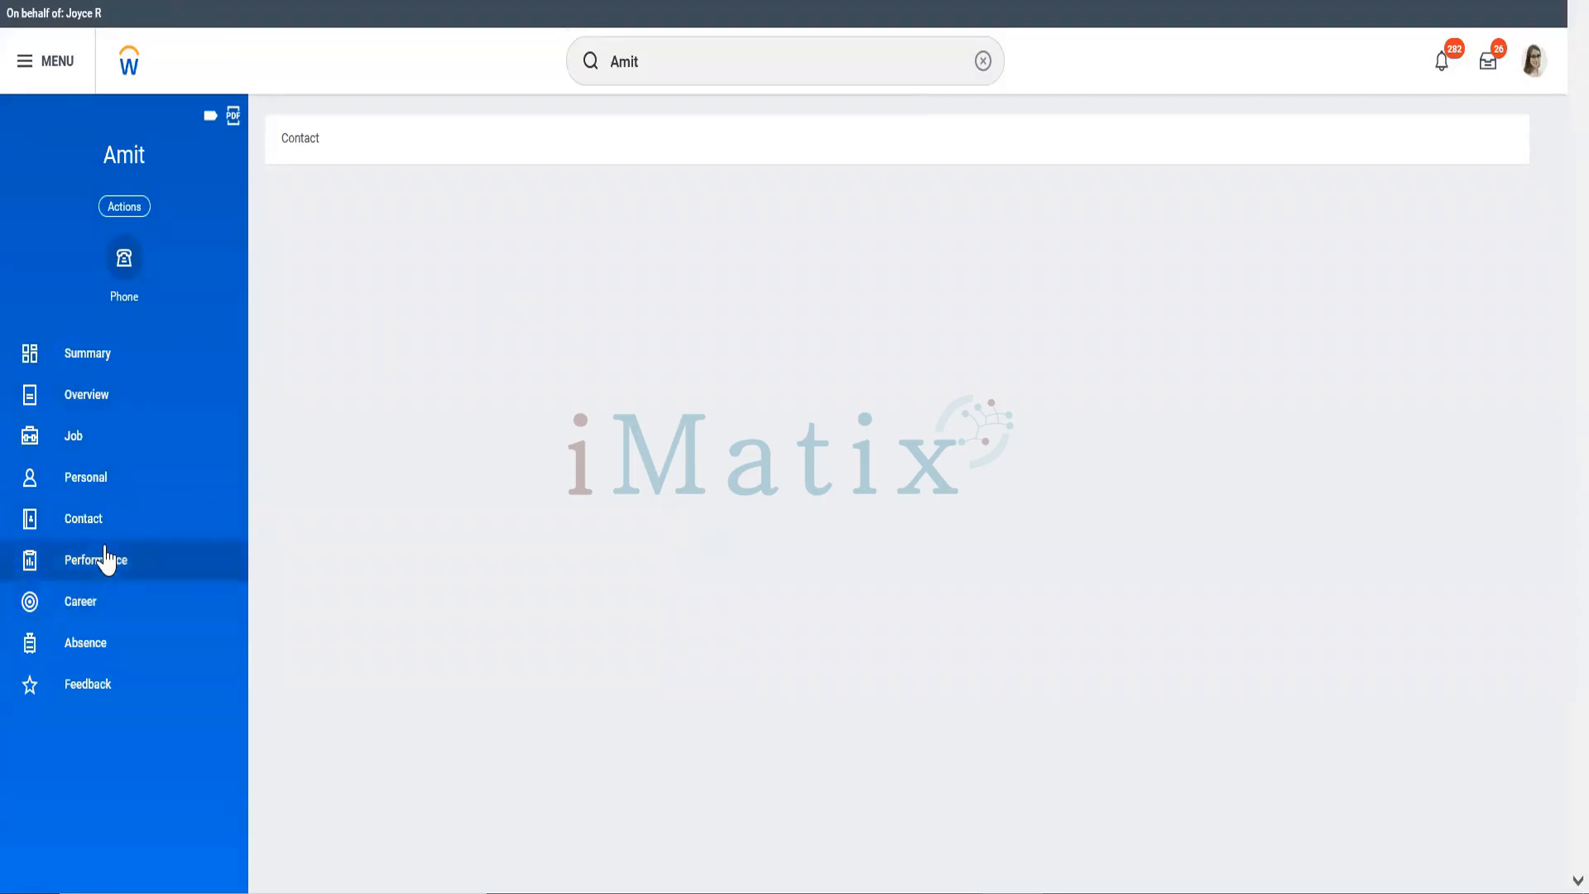
pyautogui.click(122, 608)
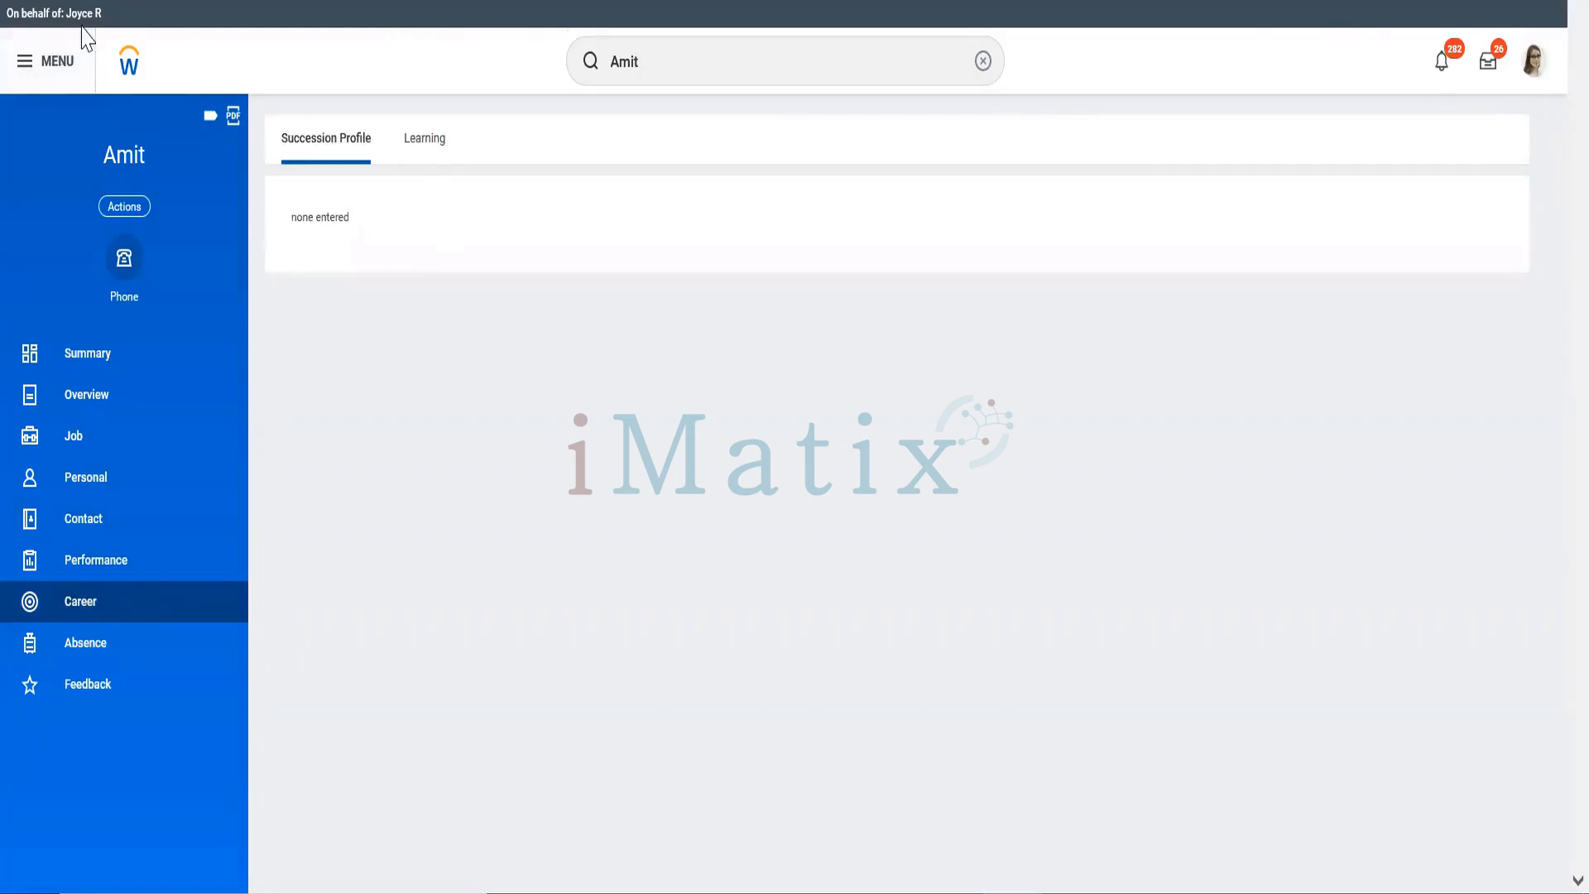
pyautogui.click(99, 371)
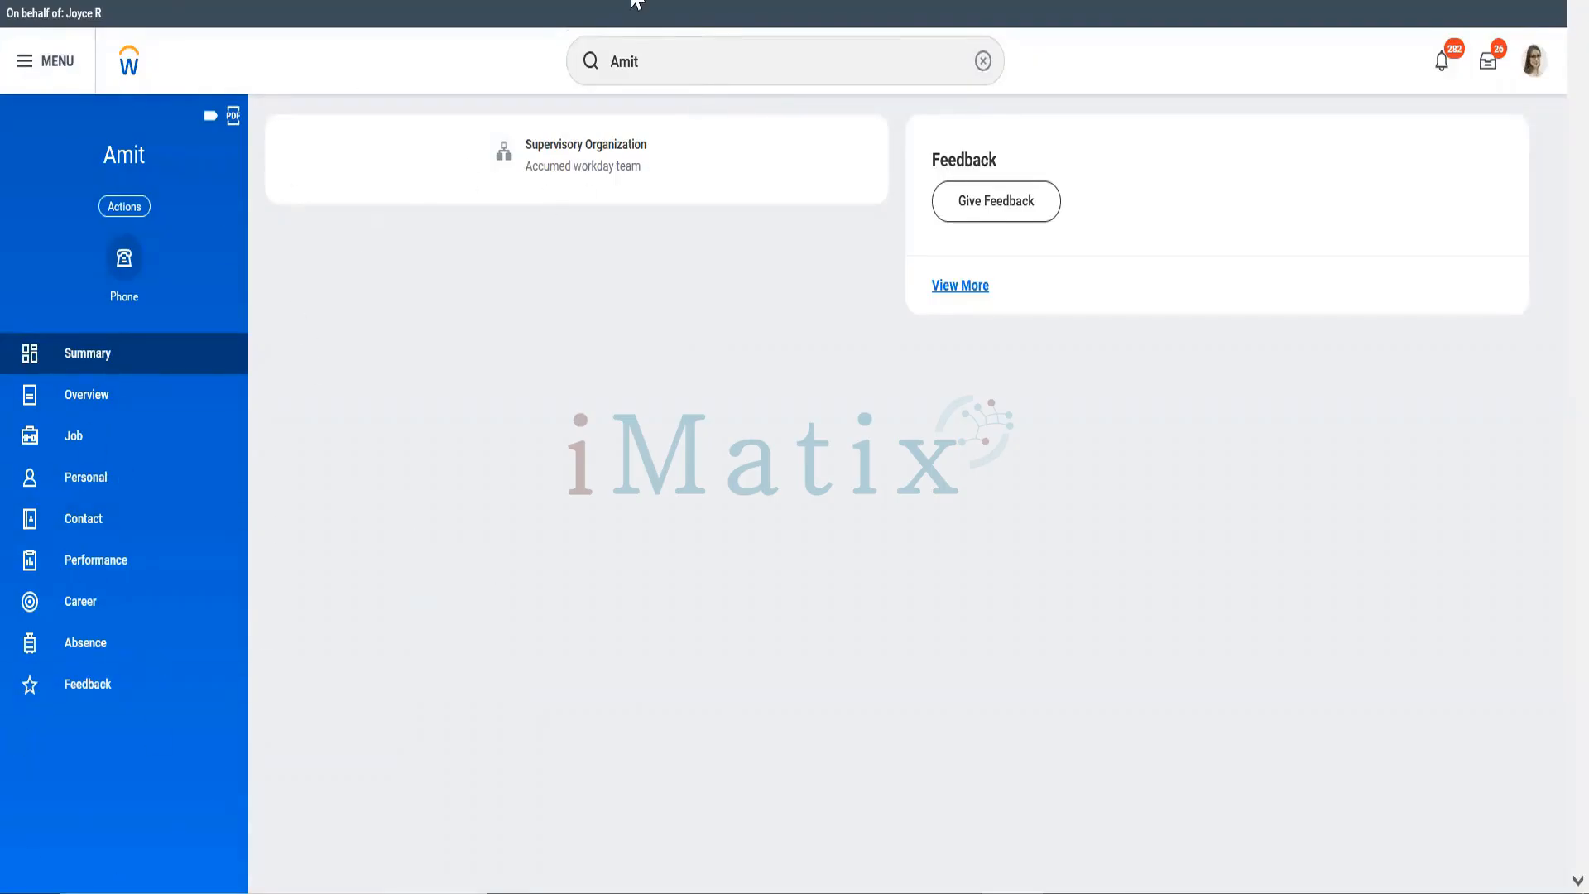
# Step: Run the Stop Proxy task via 'stop proxy' and confirm ending the proxy session
pyautogui.click(671, 48)
pyautogui.write('sto')
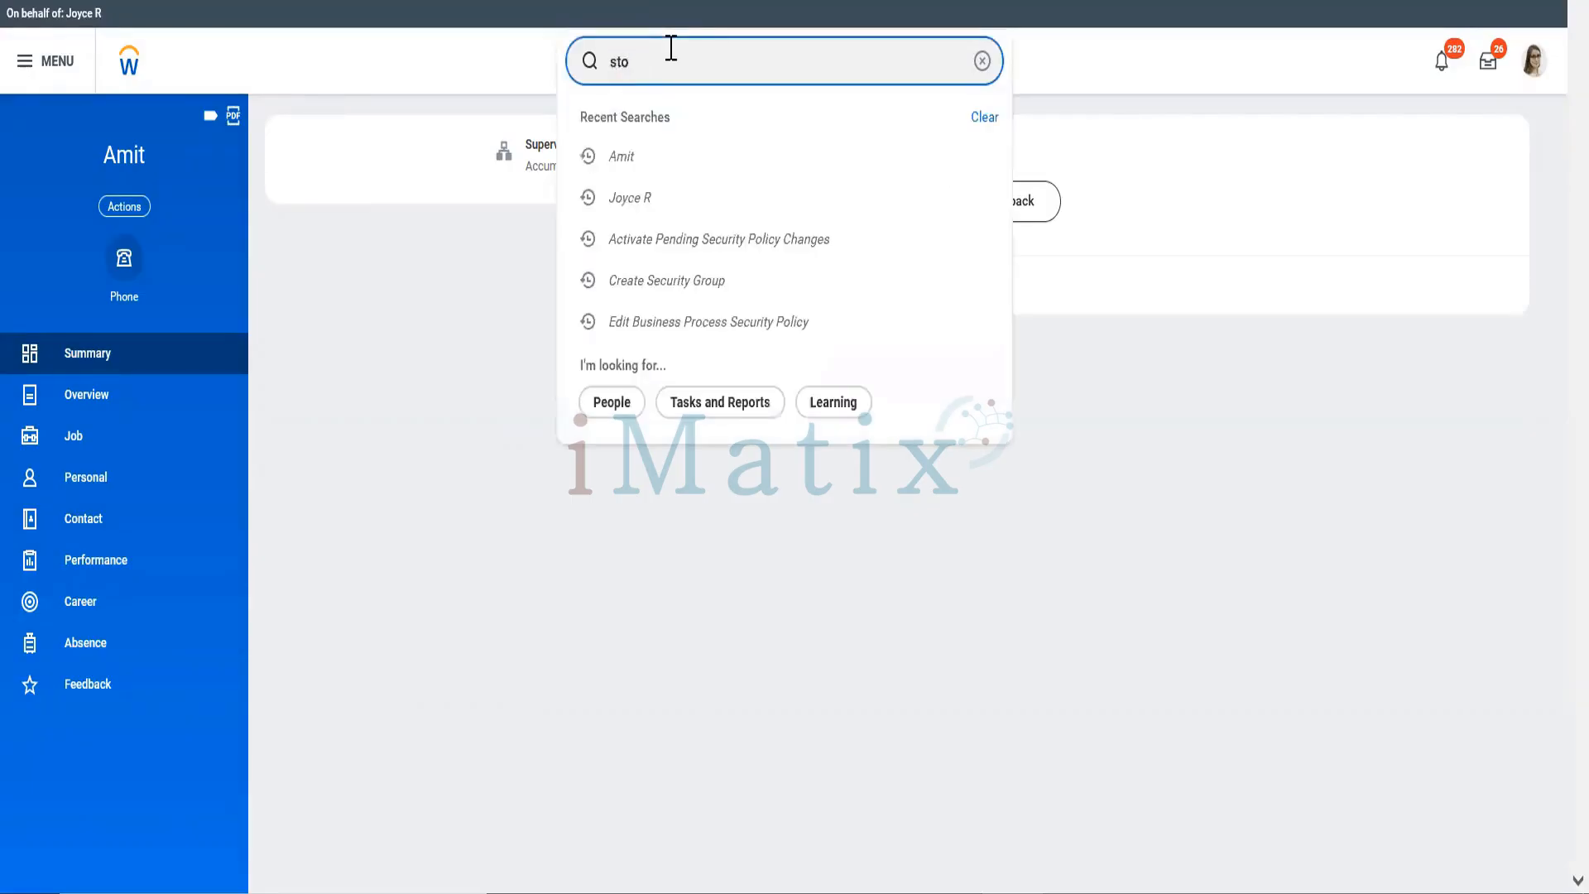
pyautogui.write('p proxy')
pyautogui.click(638, 146)
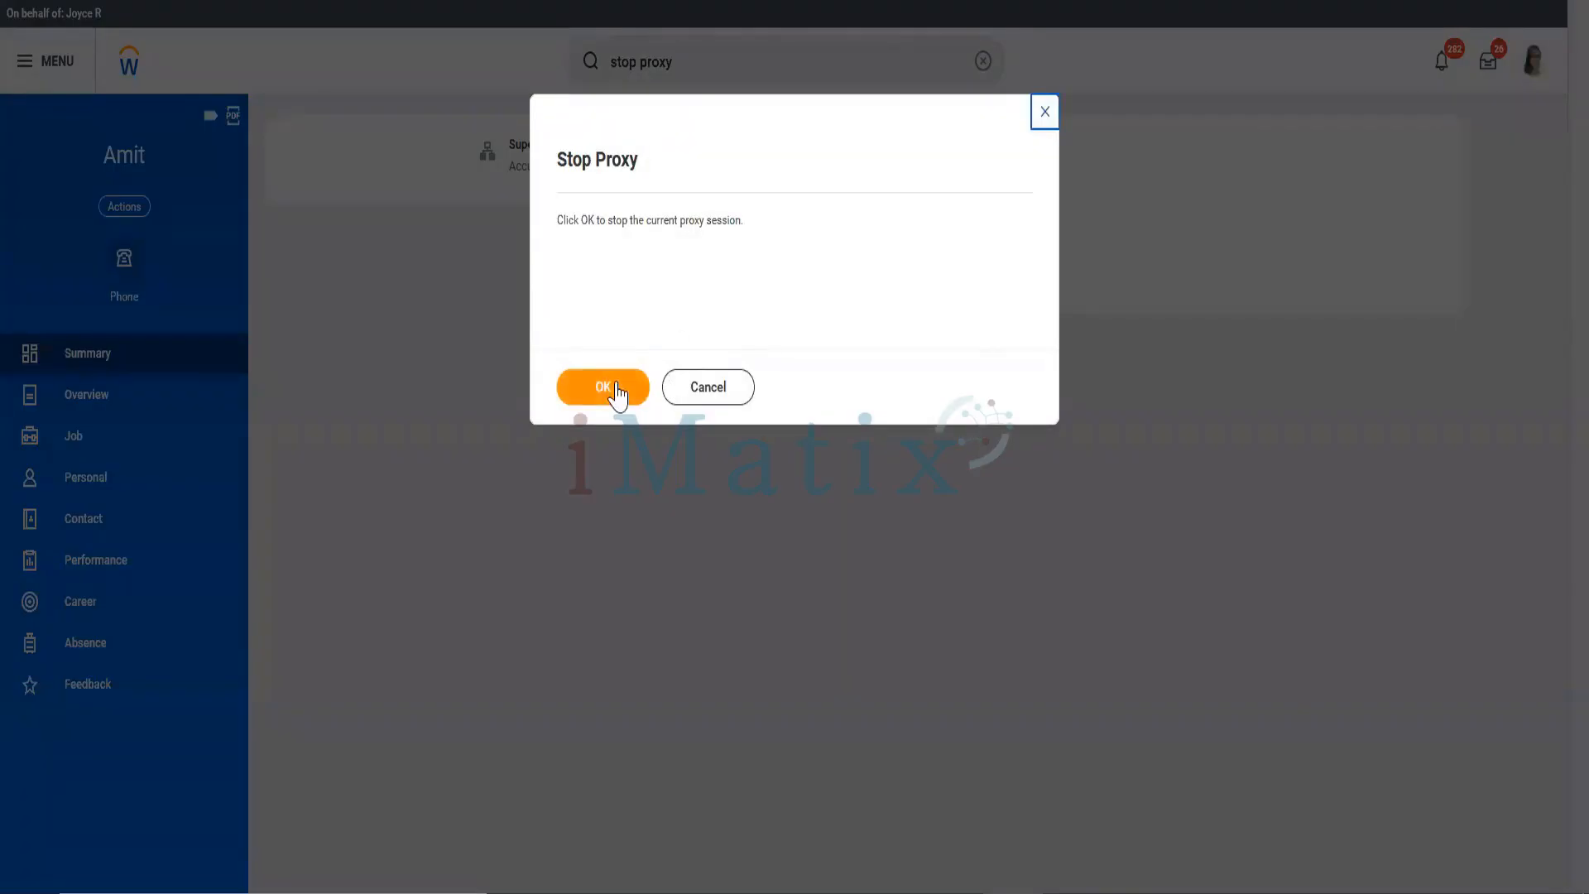
pyautogui.click(617, 389)
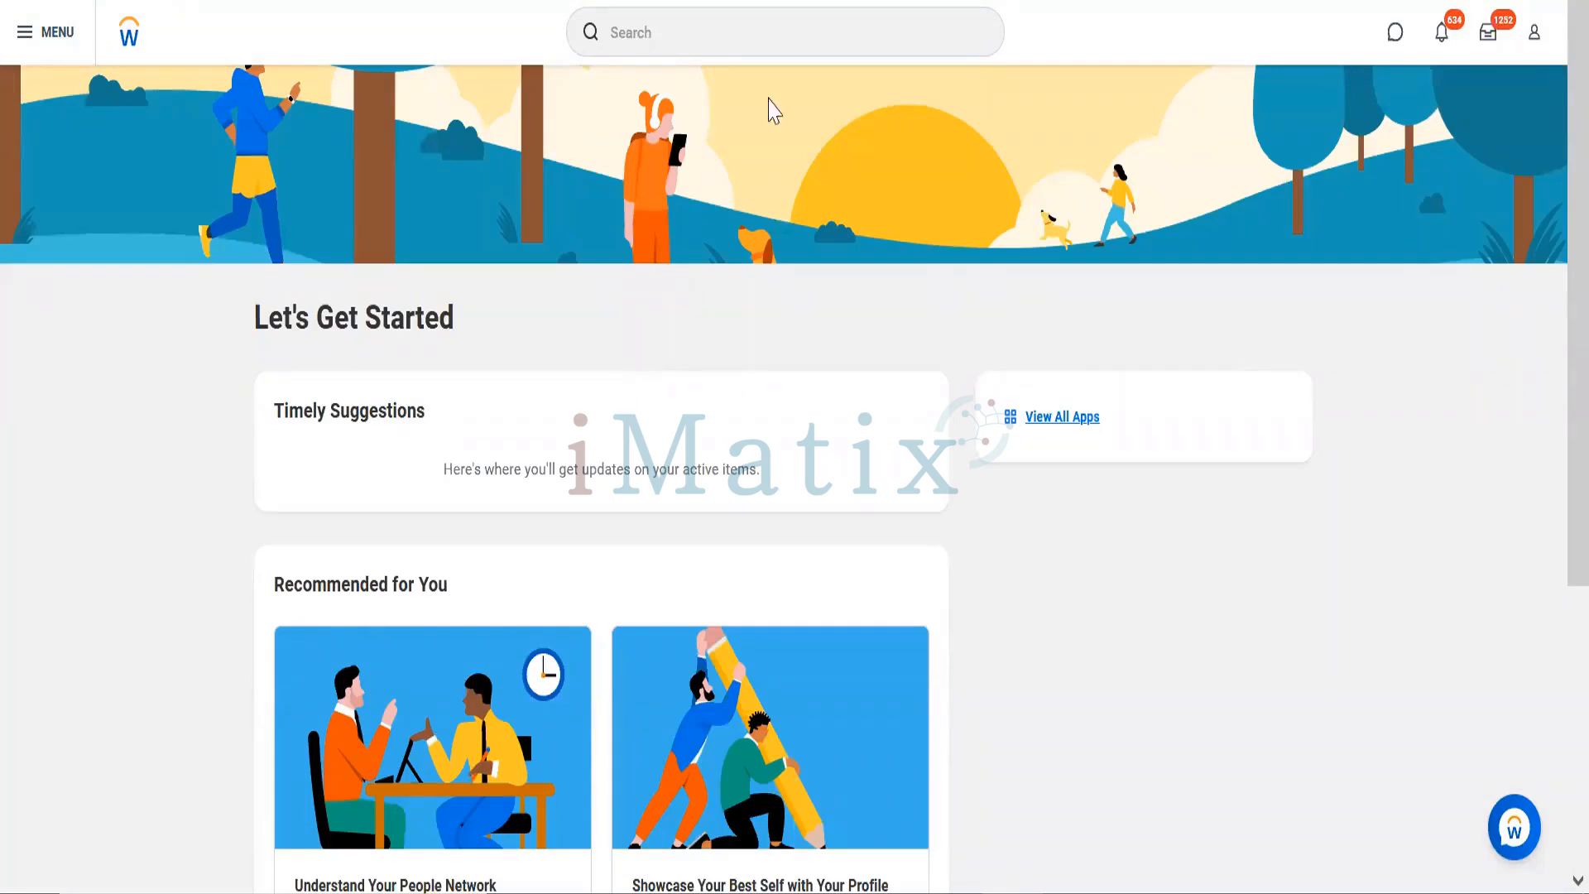
# Step: Find the Executive VP, Sales & Marketing worker and start Assign User-Based Groups from their profile
pyautogui.click(744, 18)
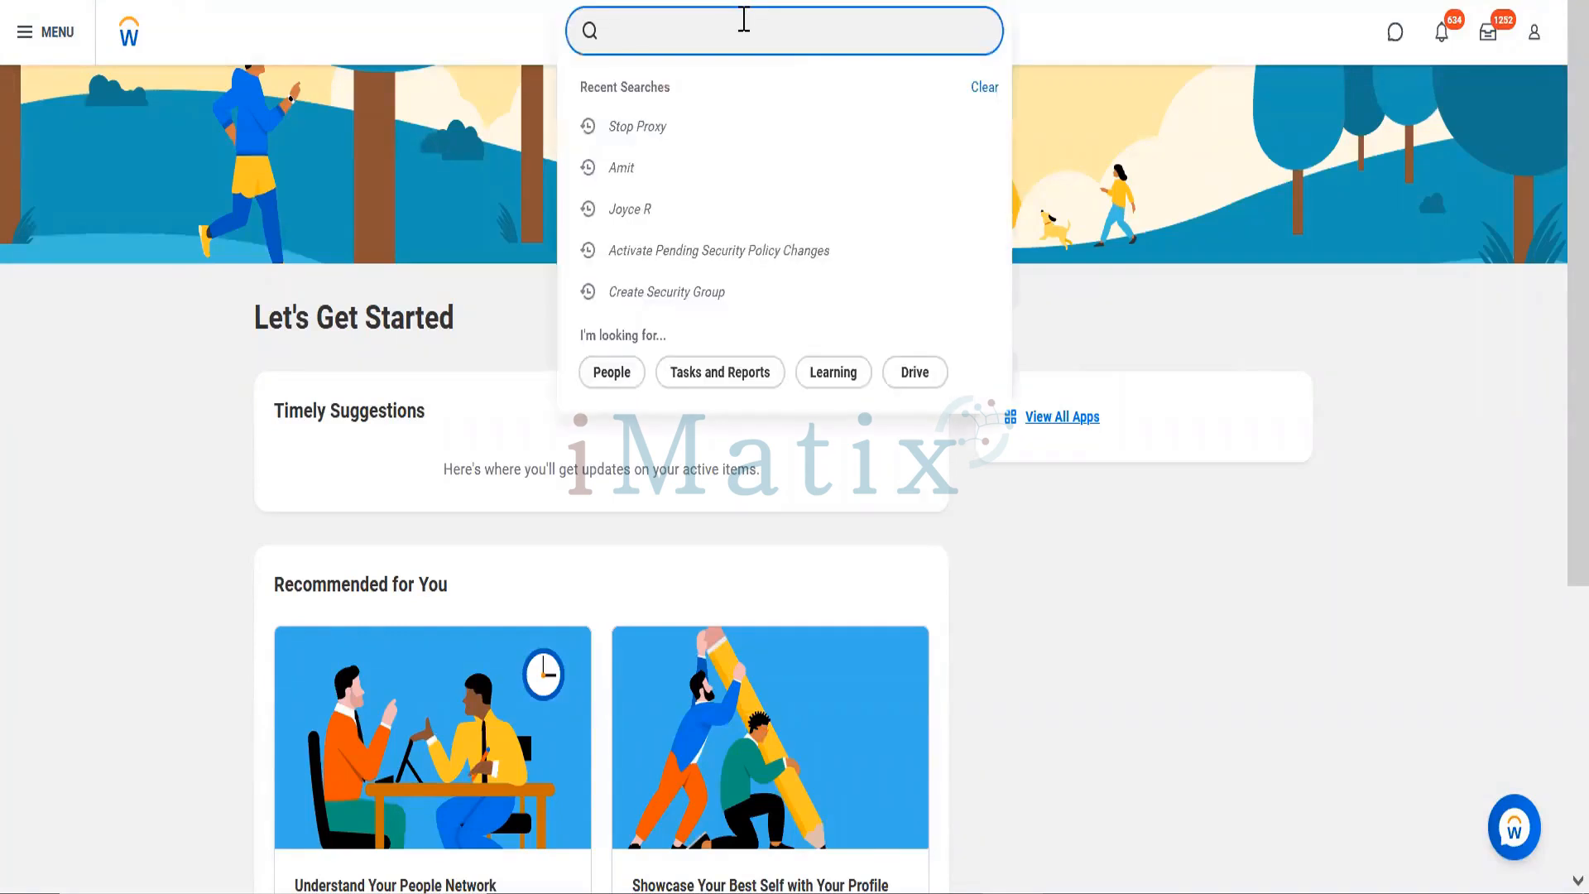
pyautogui.write('joyr')
pyautogui.write('ce')
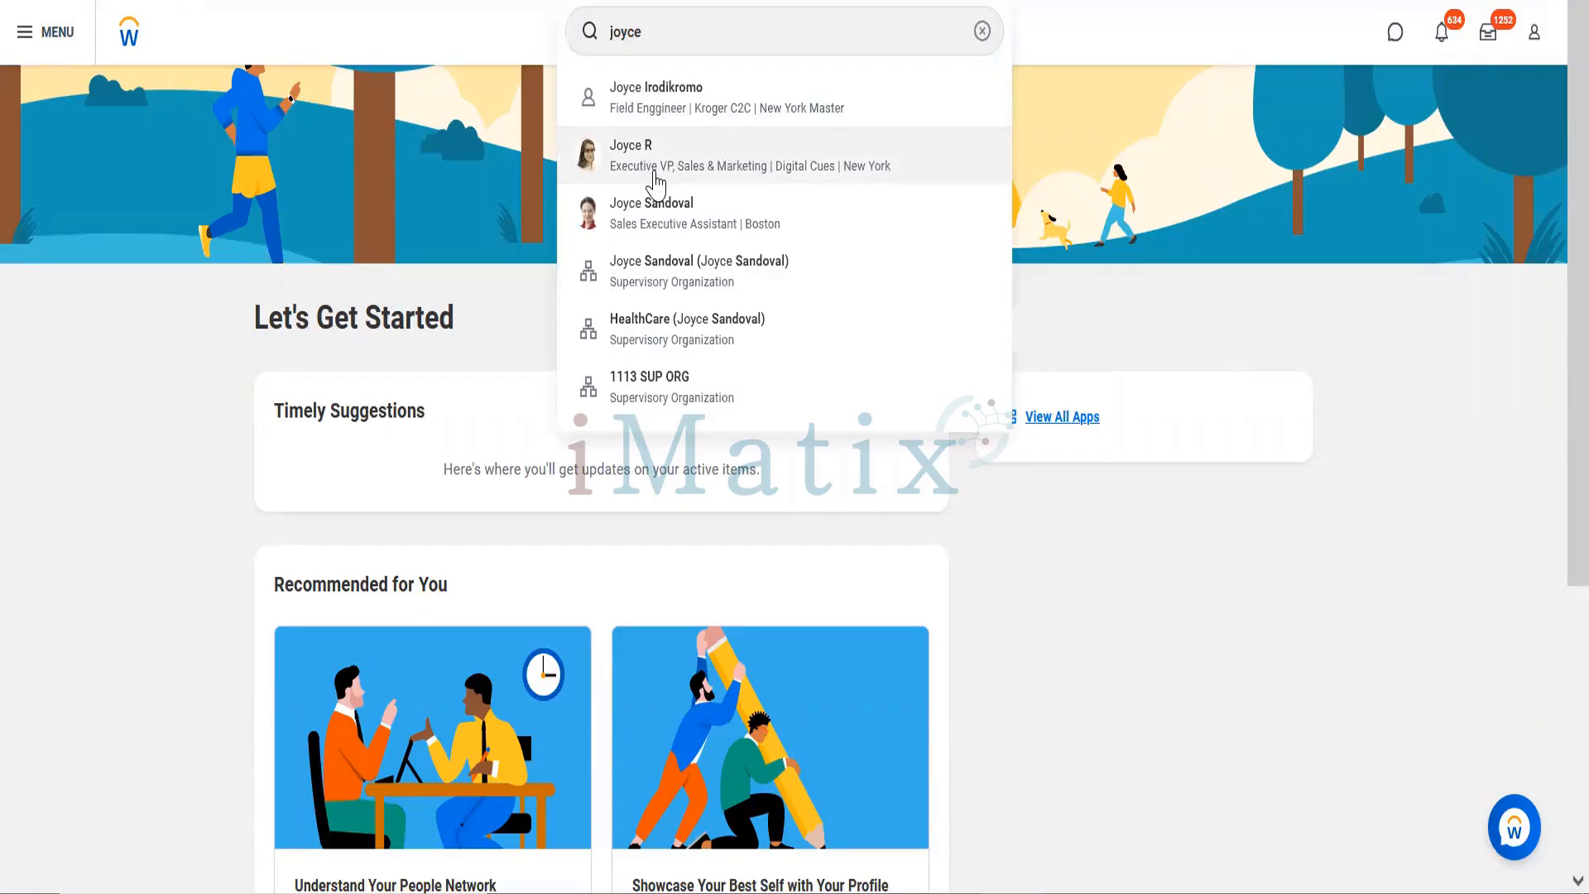
pyautogui.click(654, 172)
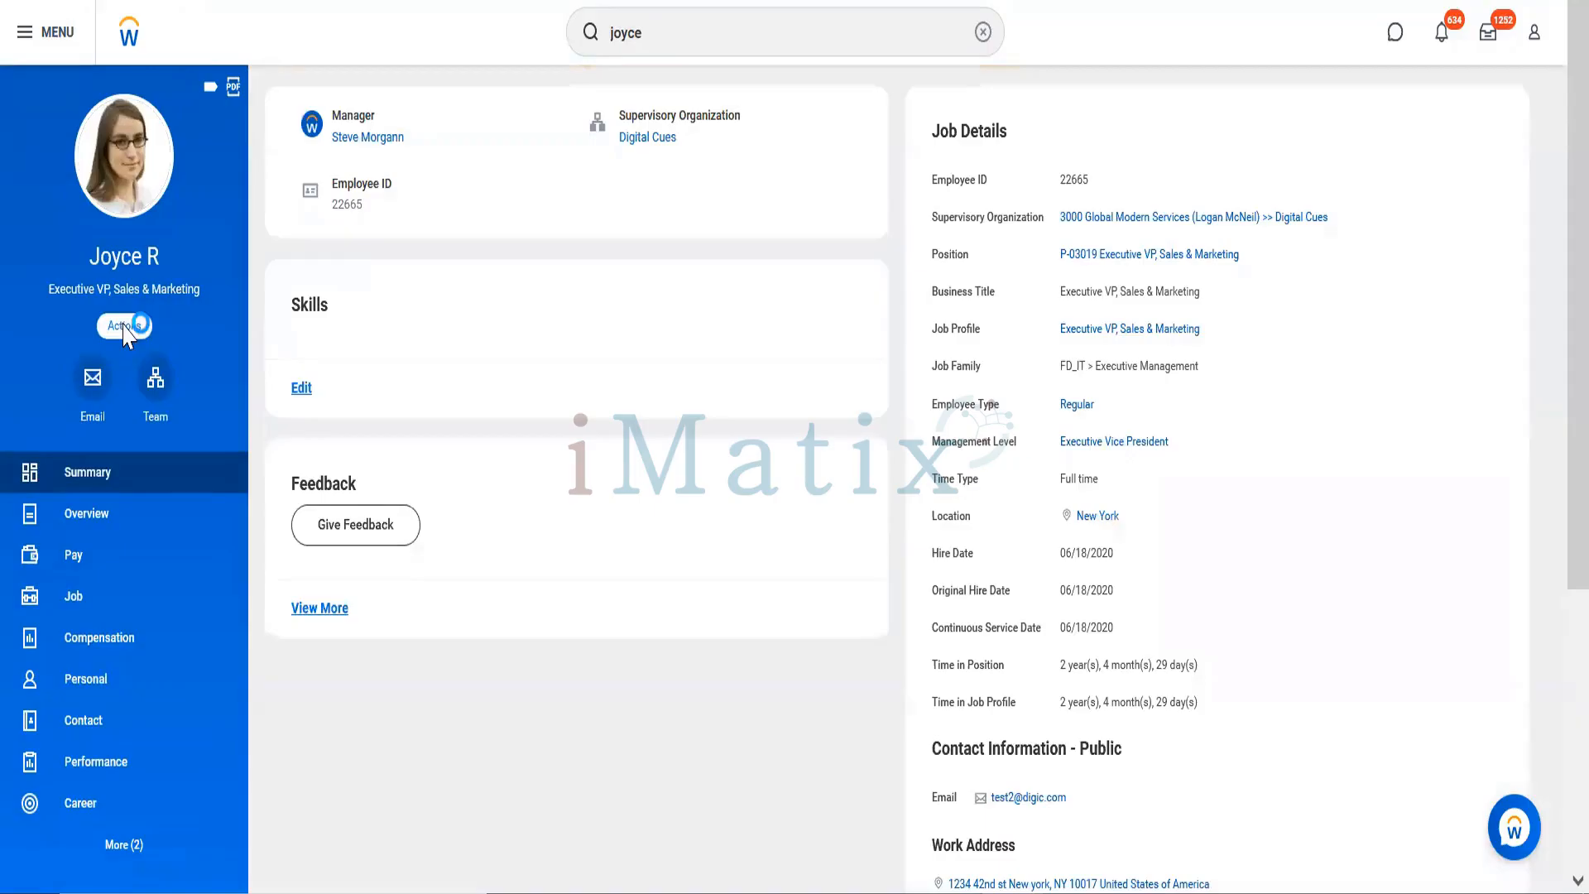
pyautogui.click(126, 326)
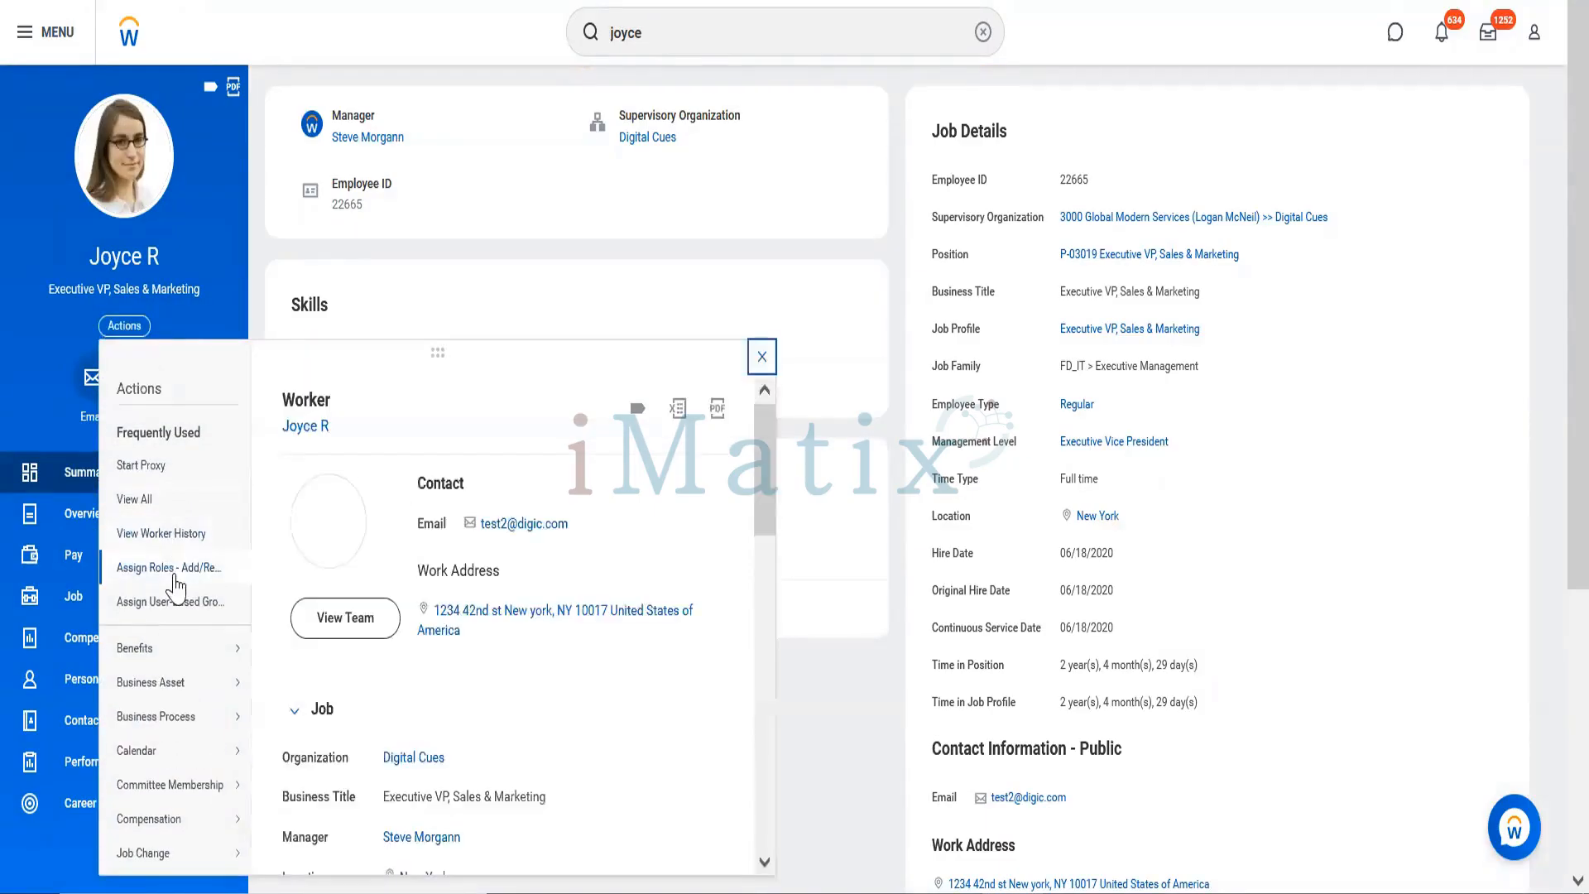
pyautogui.click(175, 604)
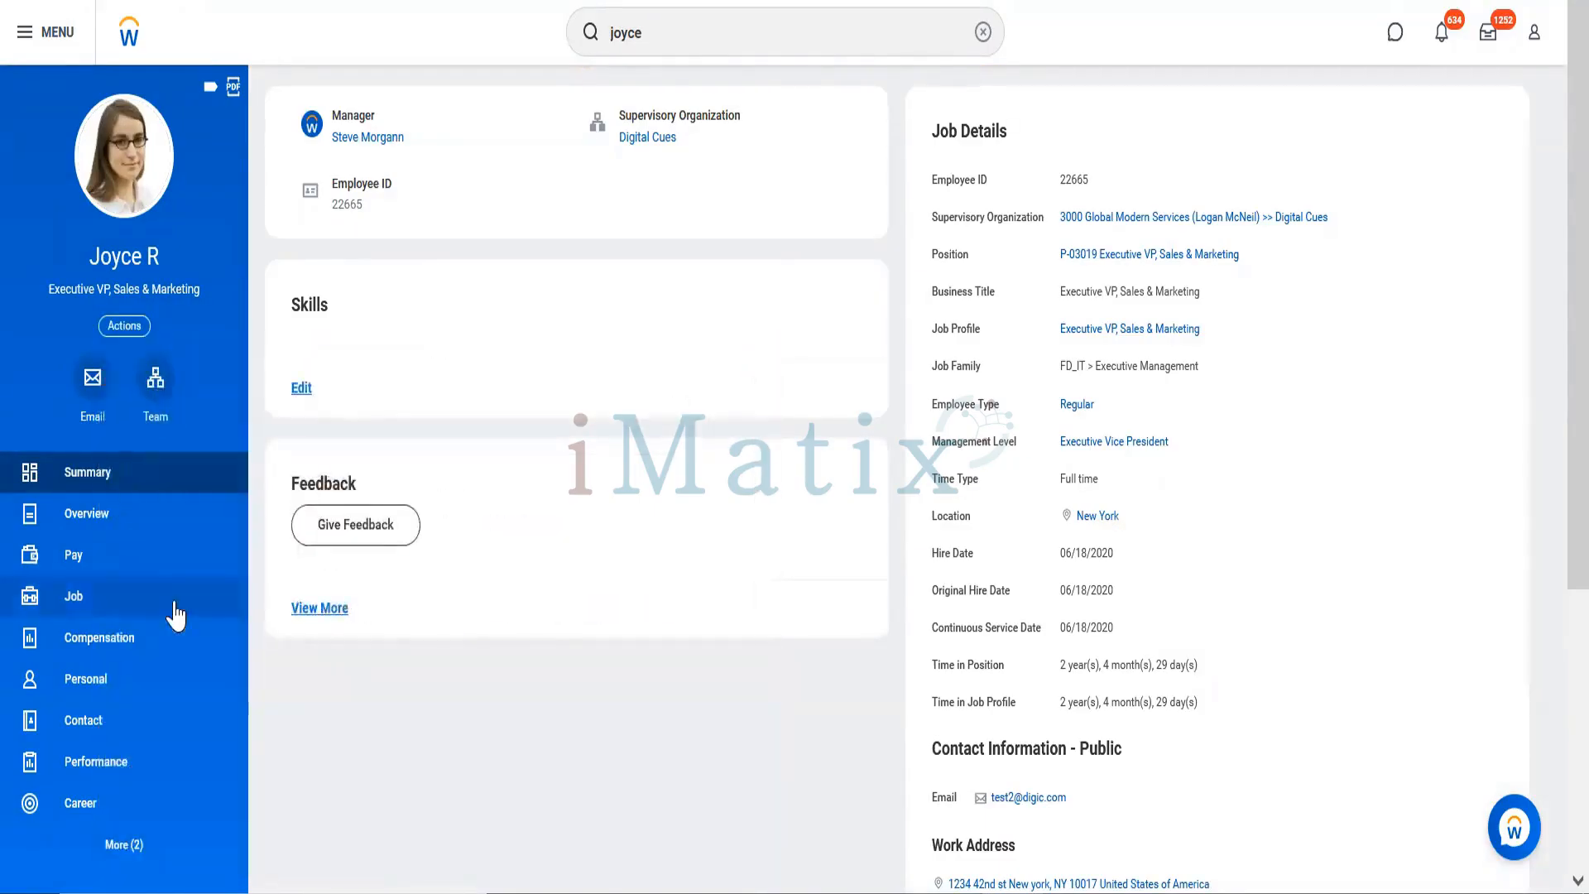
pyautogui.click(250, 231)
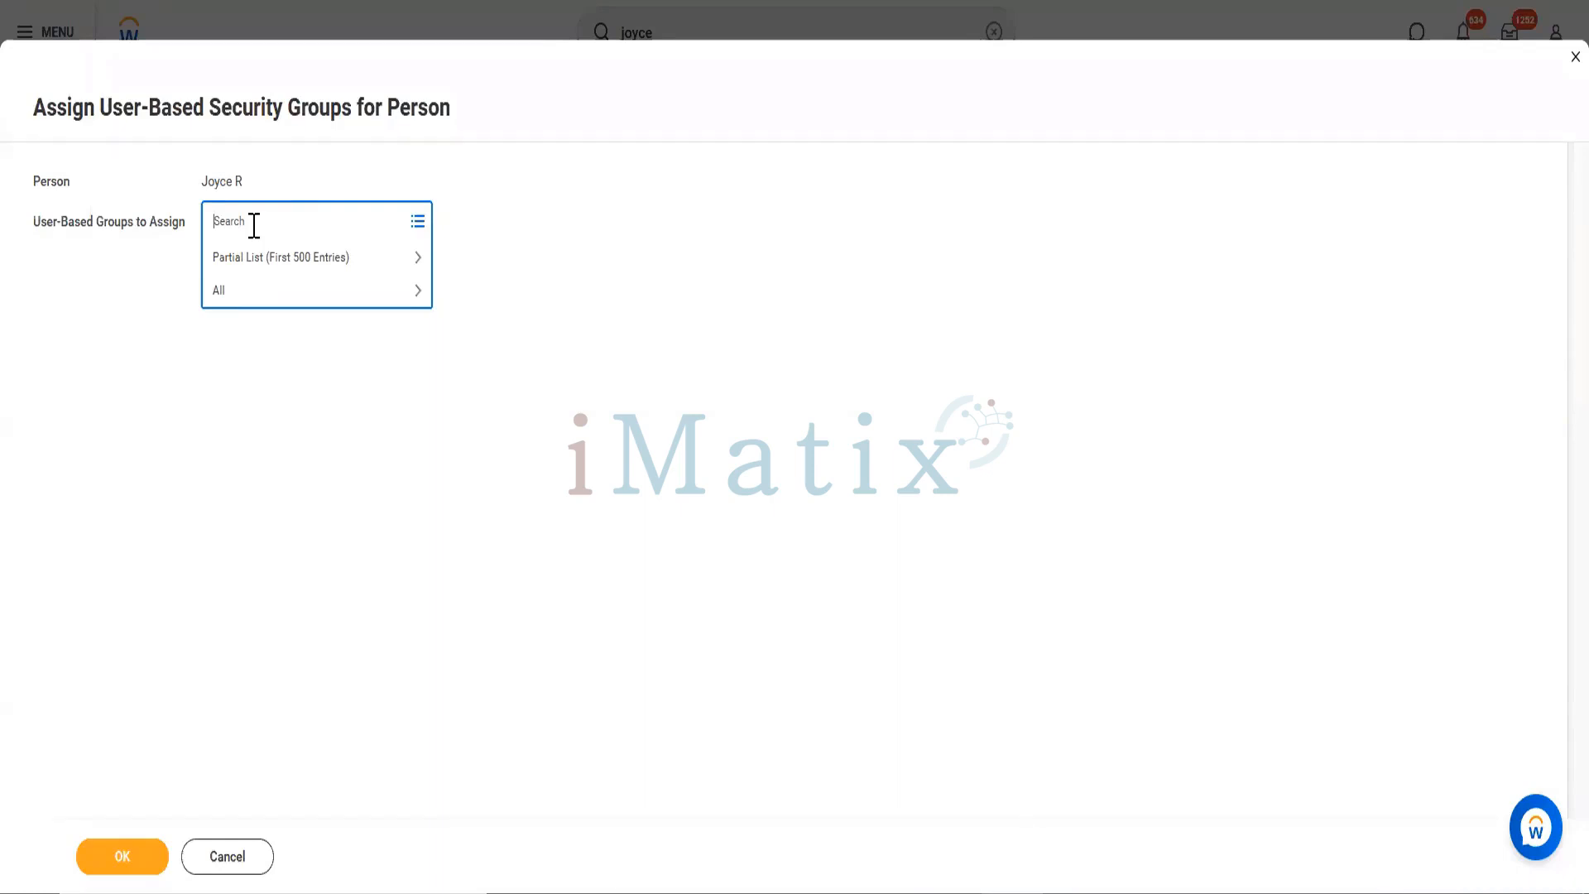
# Step: Assign the People Operations Administrator user-based security group to the Executive VP worker and submit
pyautogui.write('People operations admin')
pyautogui.press('Return')
pyautogui.click(221, 528)
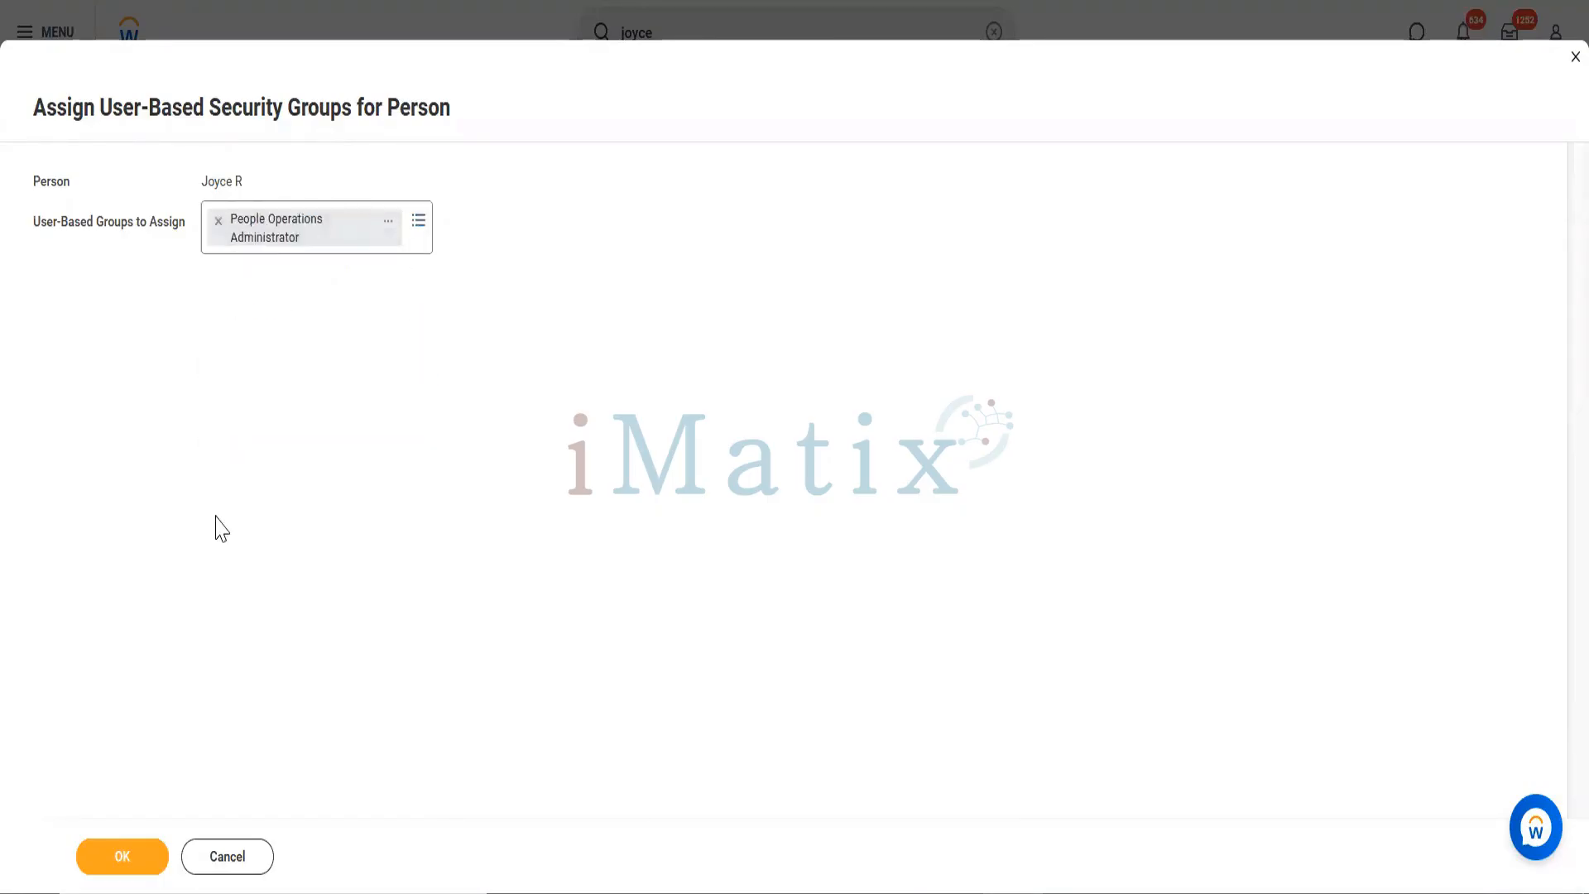
pyautogui.click(123, 859)
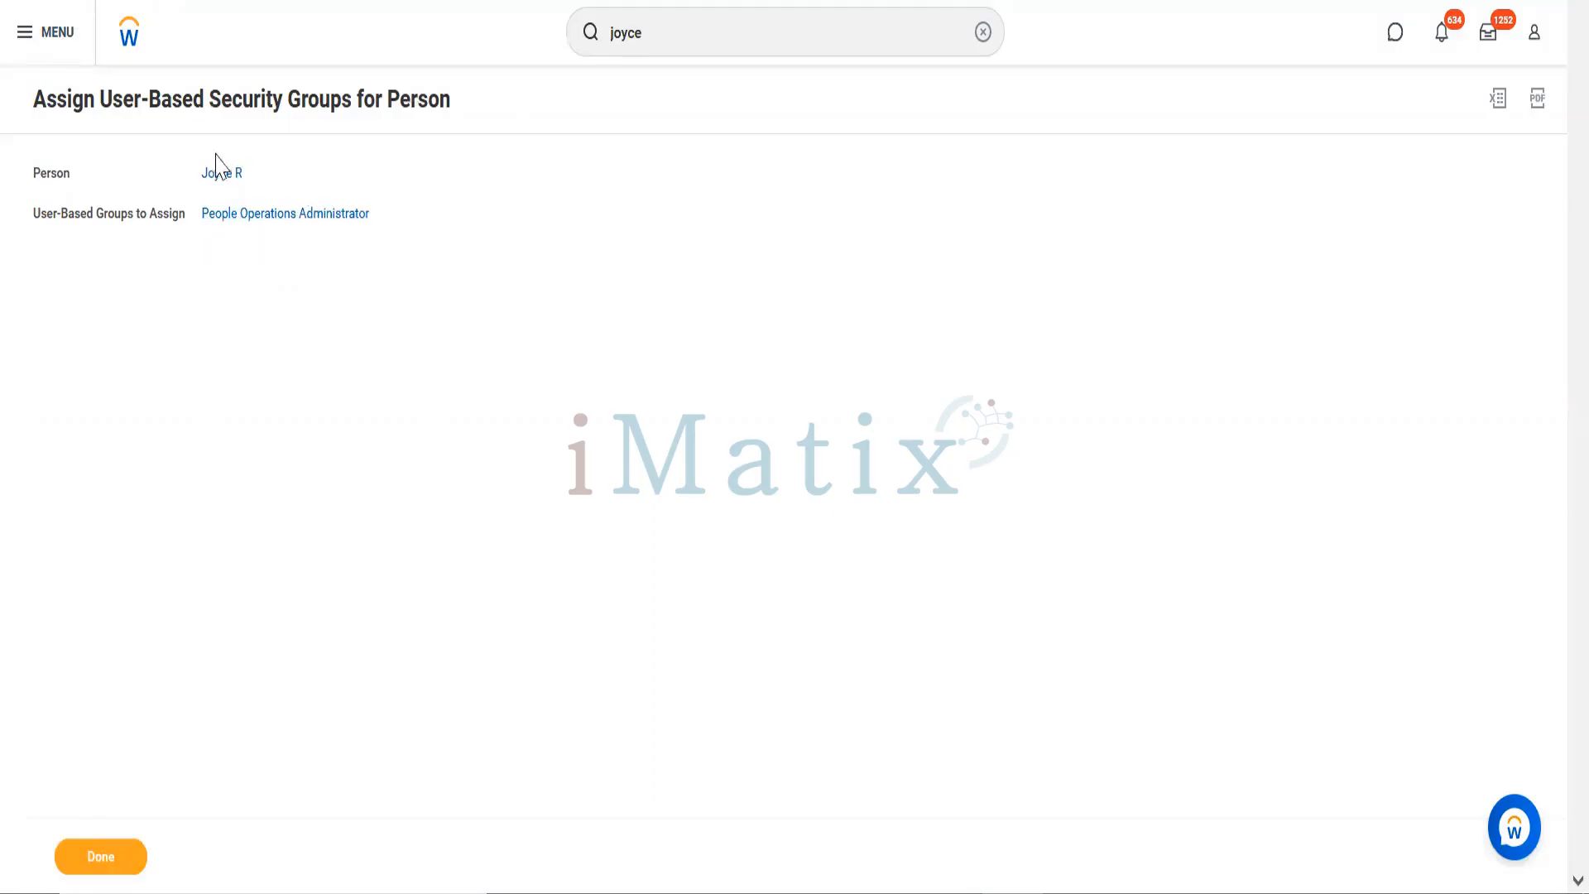
pyautogui.moveTo(301, 217)
pyautogui.click(255, 174)
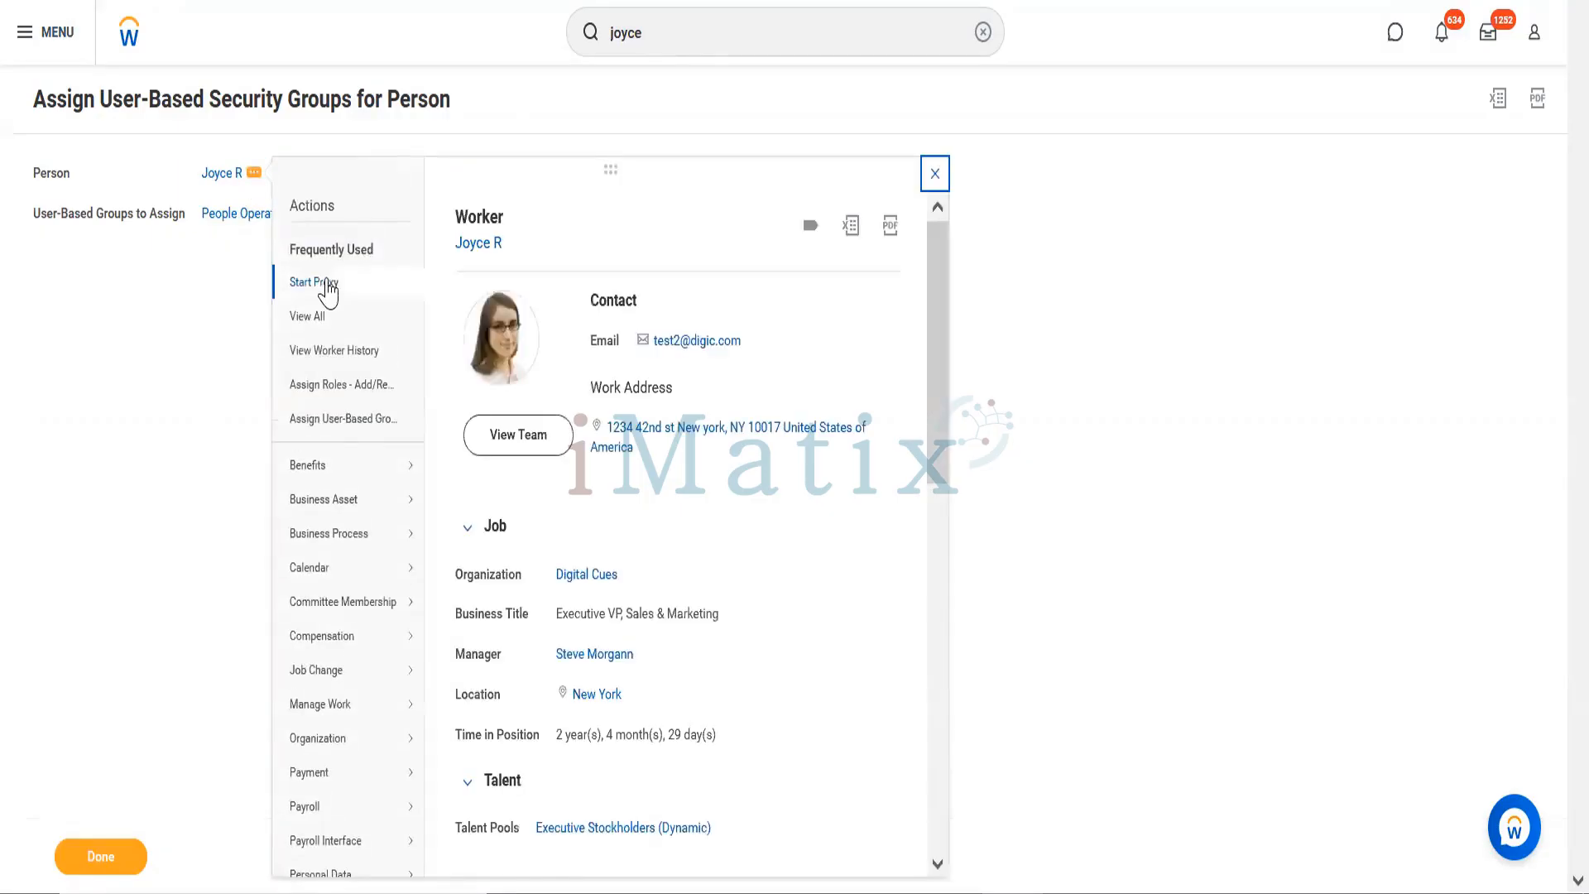
# Step: Start a proxy session as the Executive VP worker and search people for the Workday Consultant employee by name
pyautogui.click(315, 283)
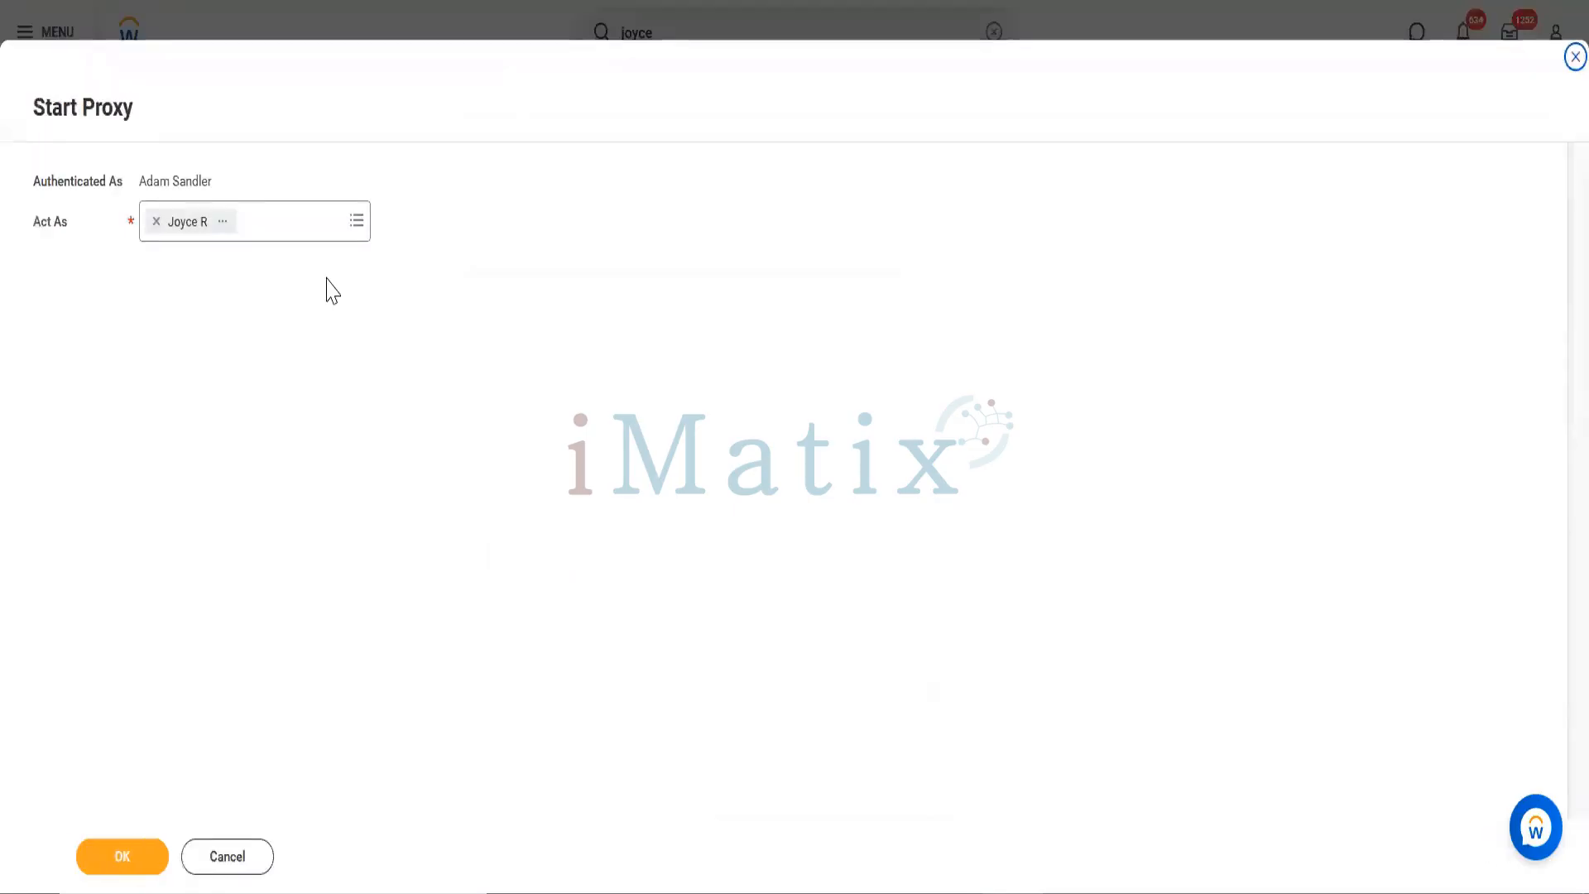
pyautogui.click(130, 859)
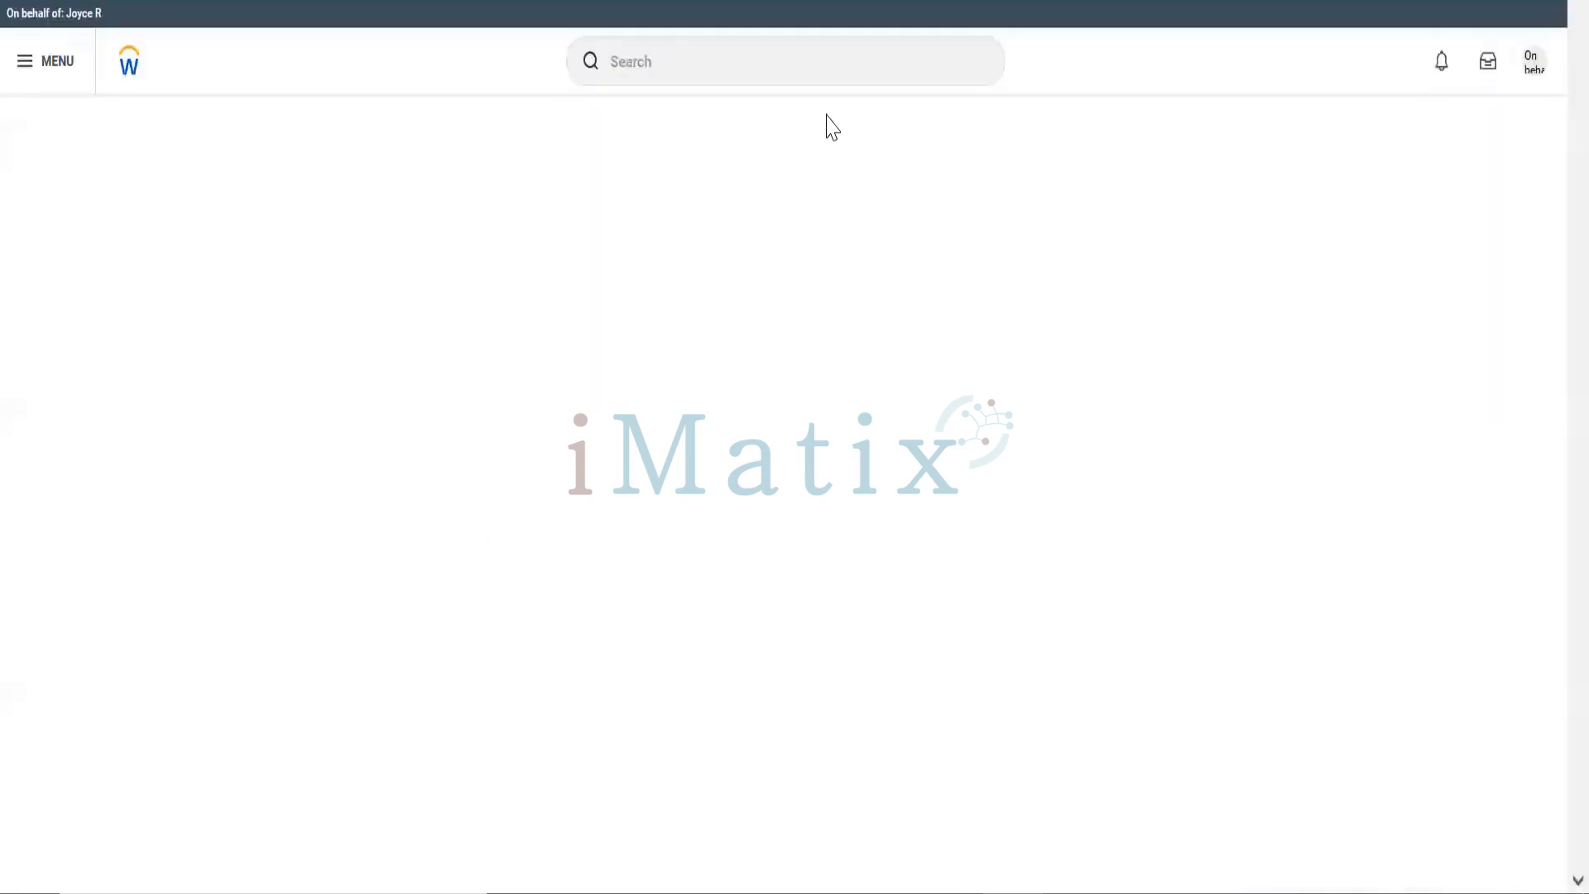
pyautogui.click(705, 65)
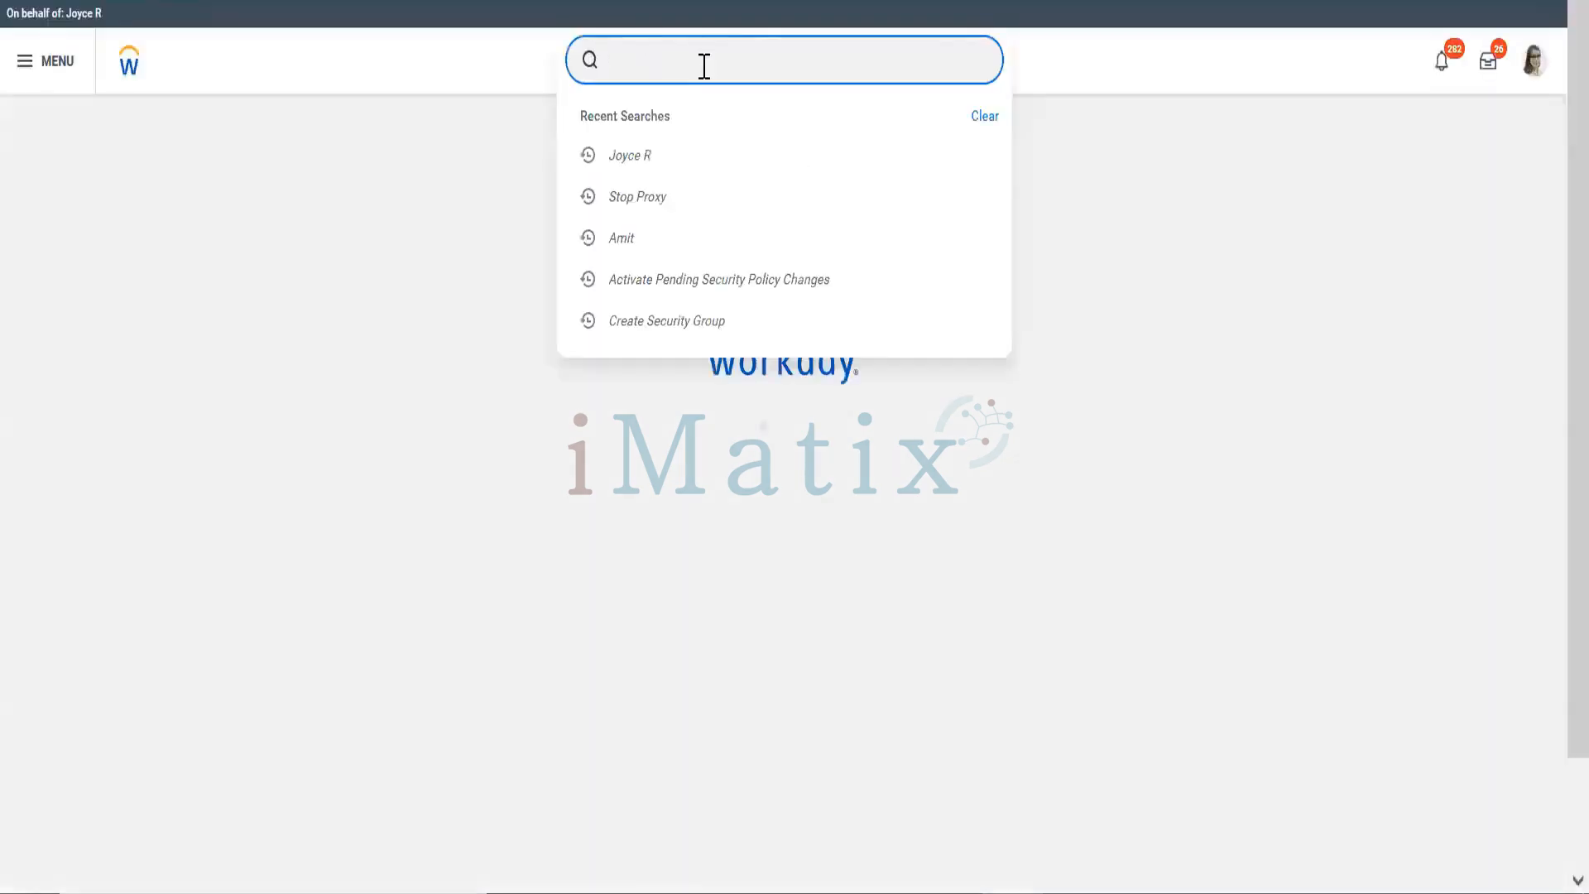
pyautogui.click(705, 66)
pyautogui.write('Ami')
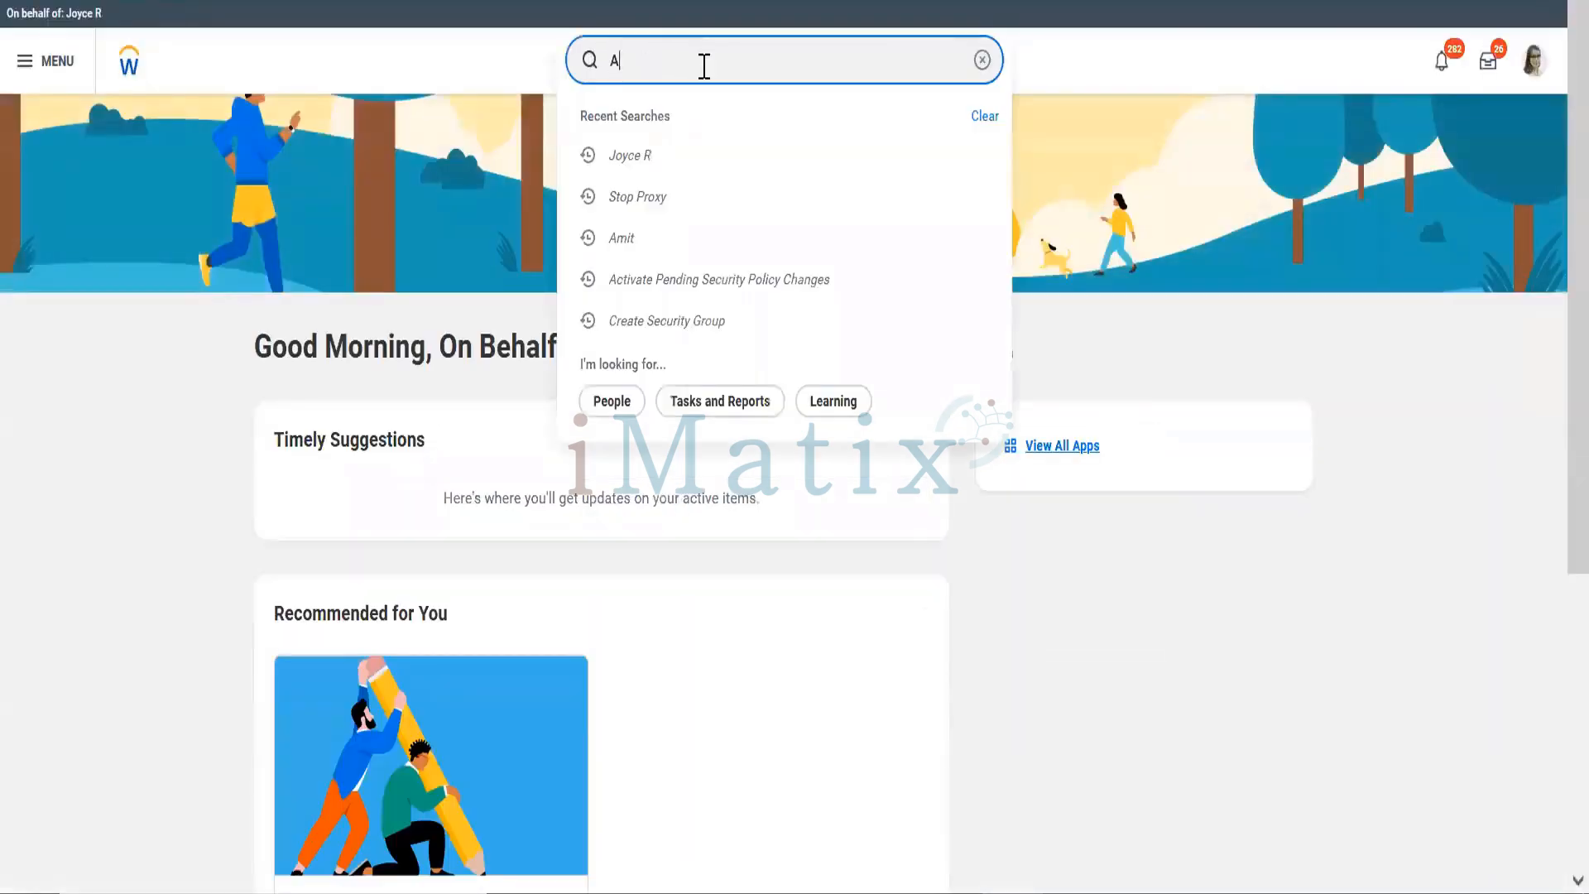
pyautogui.write('t')
pyautogui.press('Return')
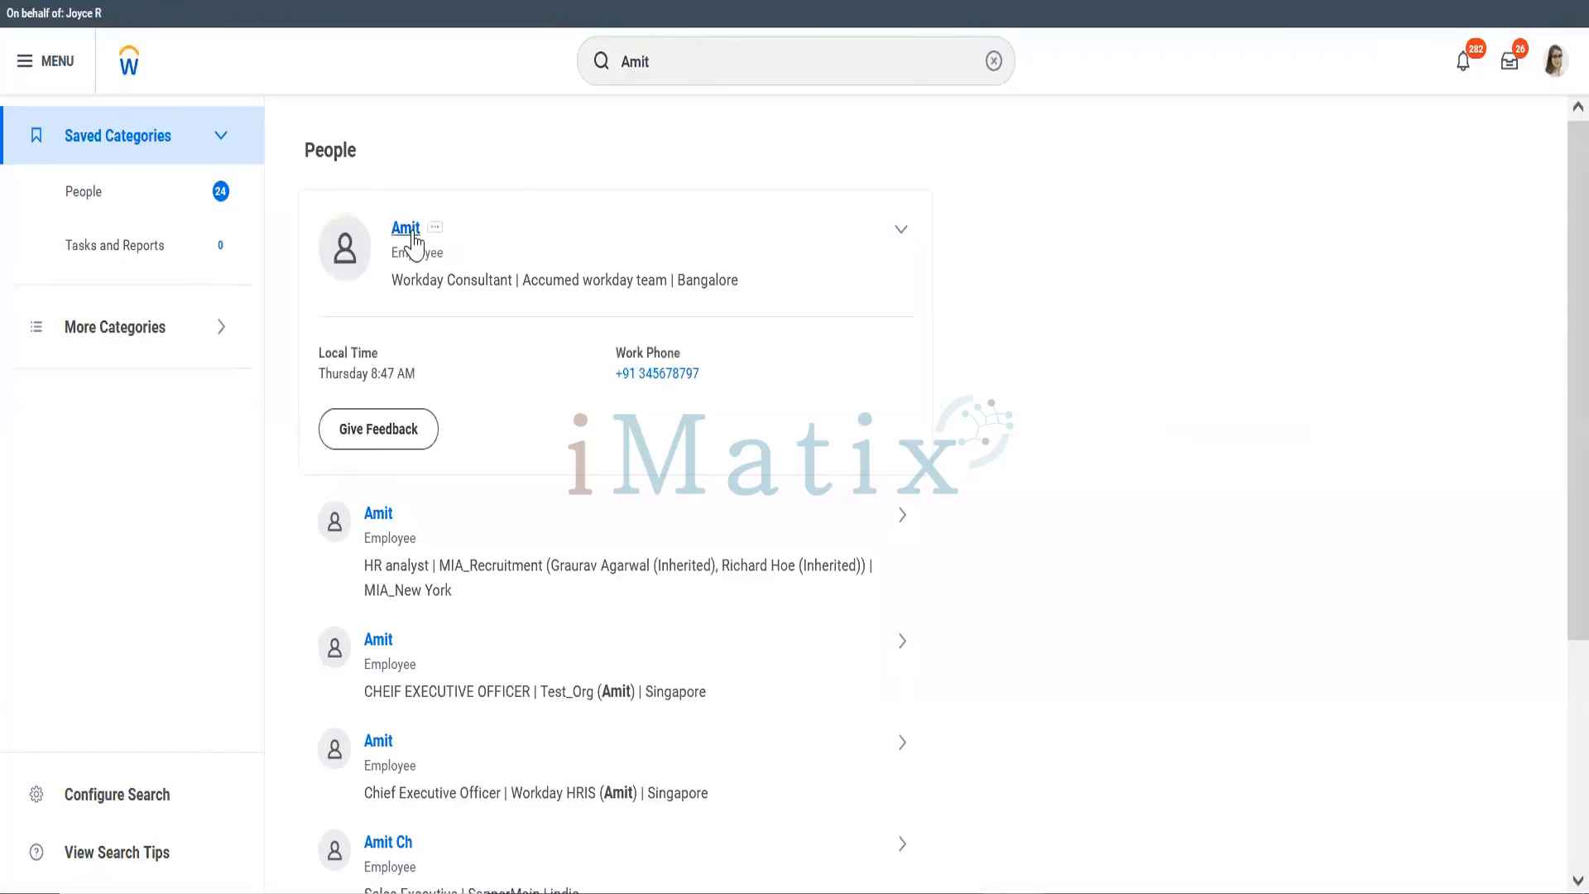
pyautogui.click(416, 240)
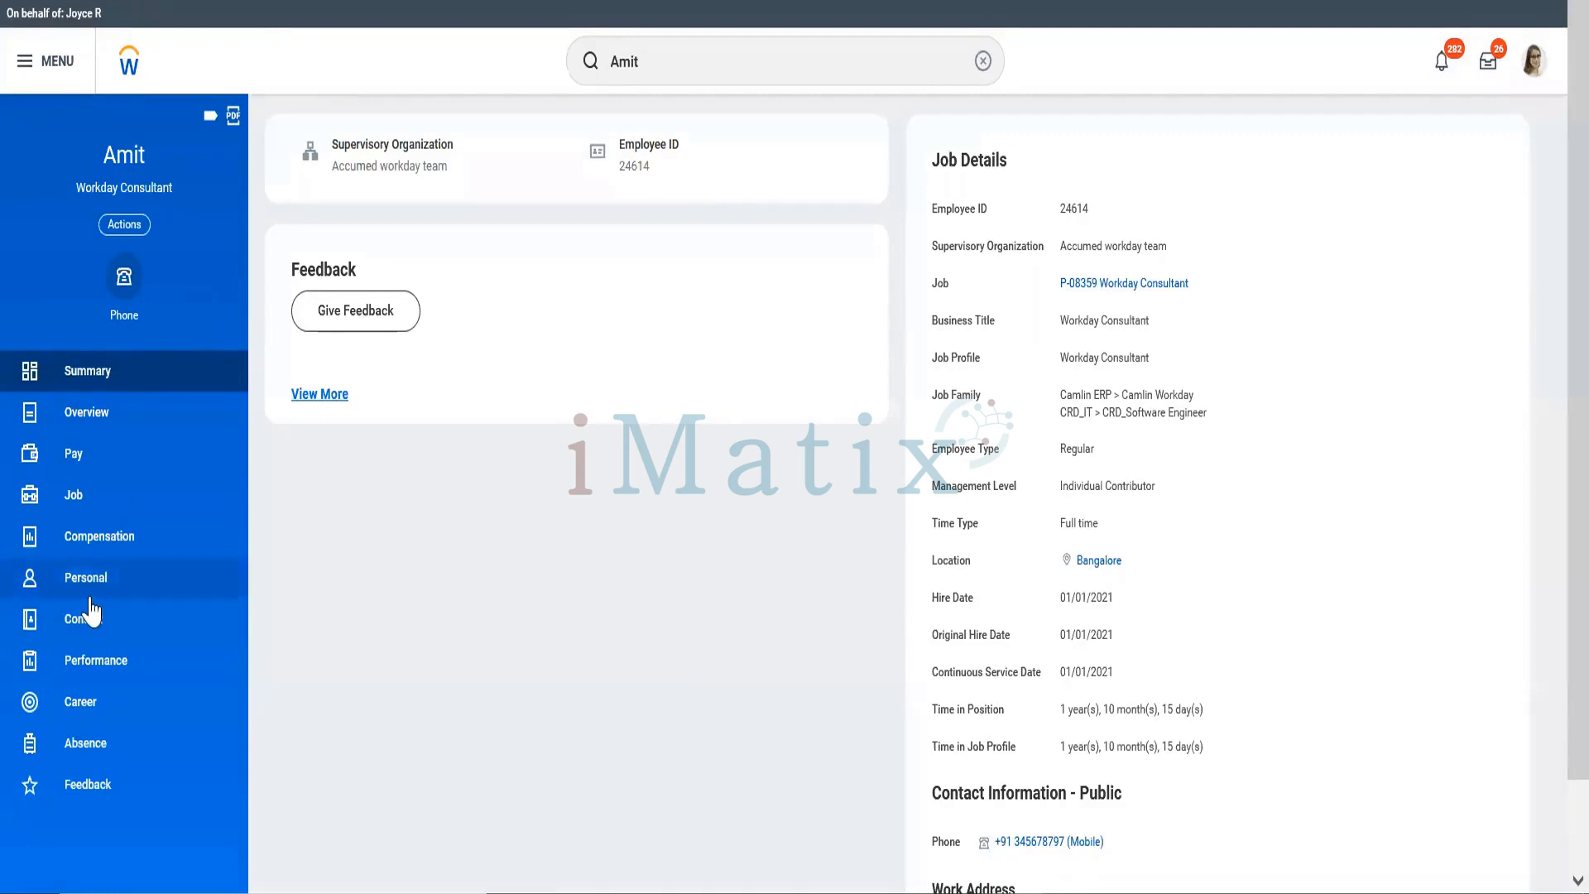
pyautogui.click(116, 538)
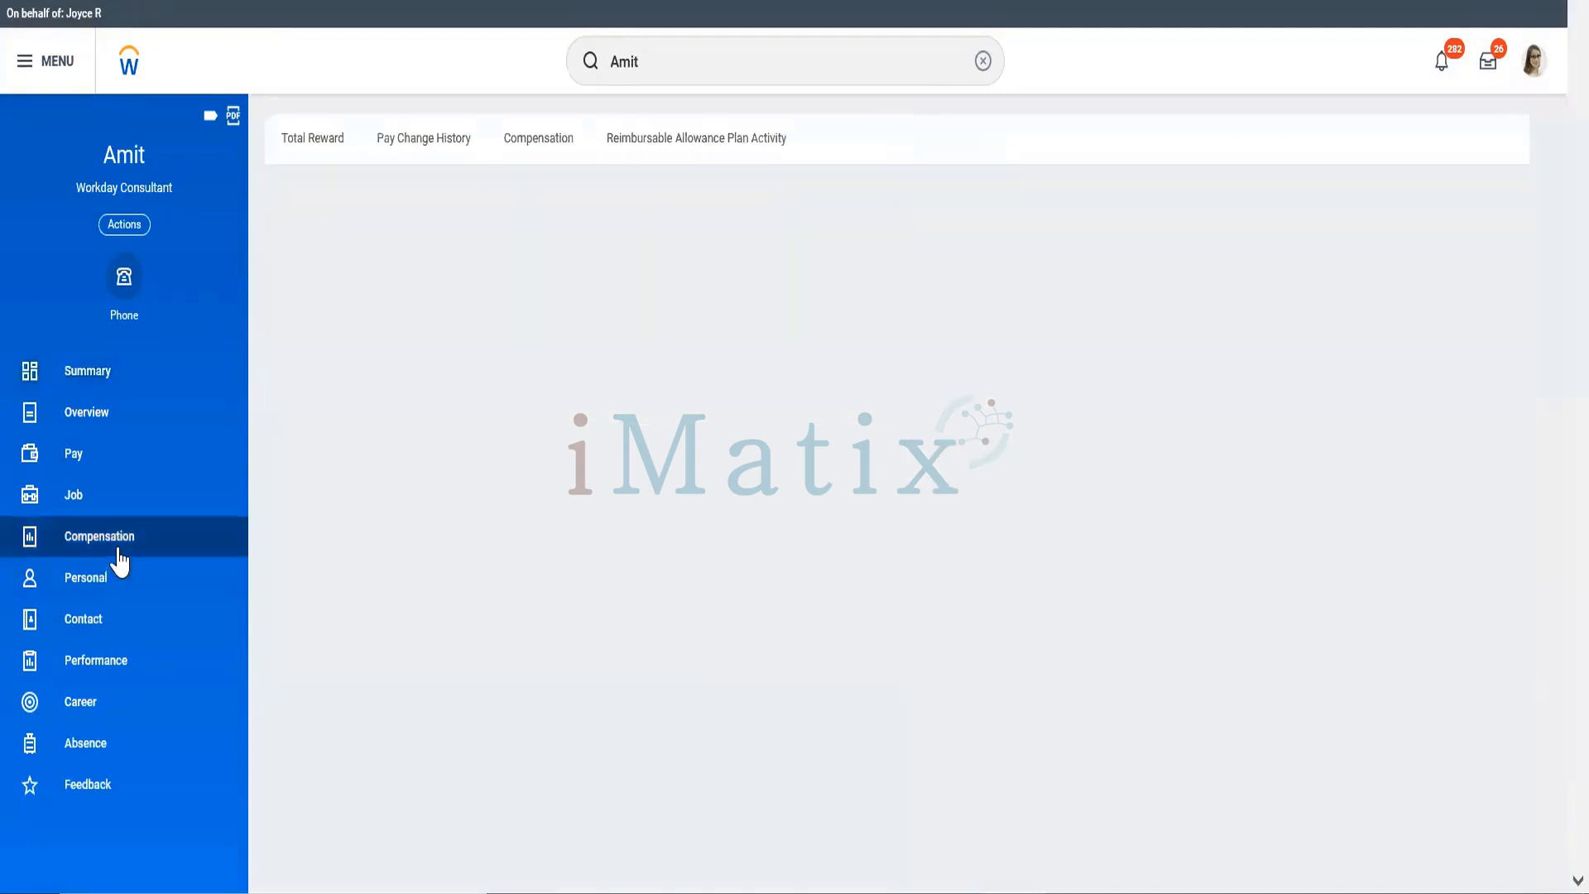
pyautogui.click(309, 139)
pyautogui.click(340, 152)
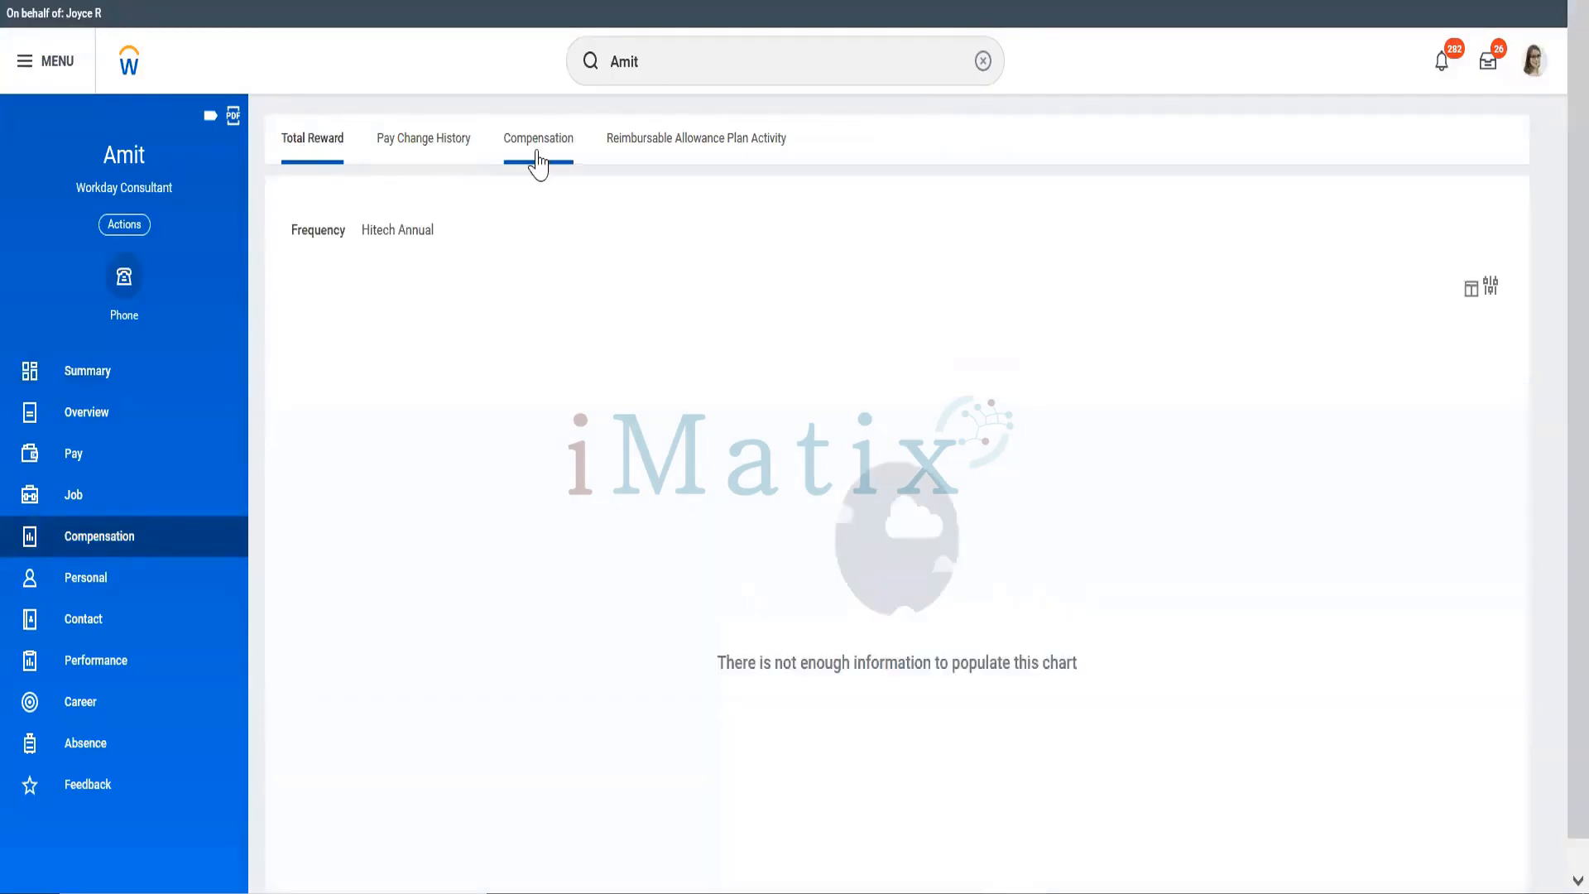
pyautogui.click(538, 158)
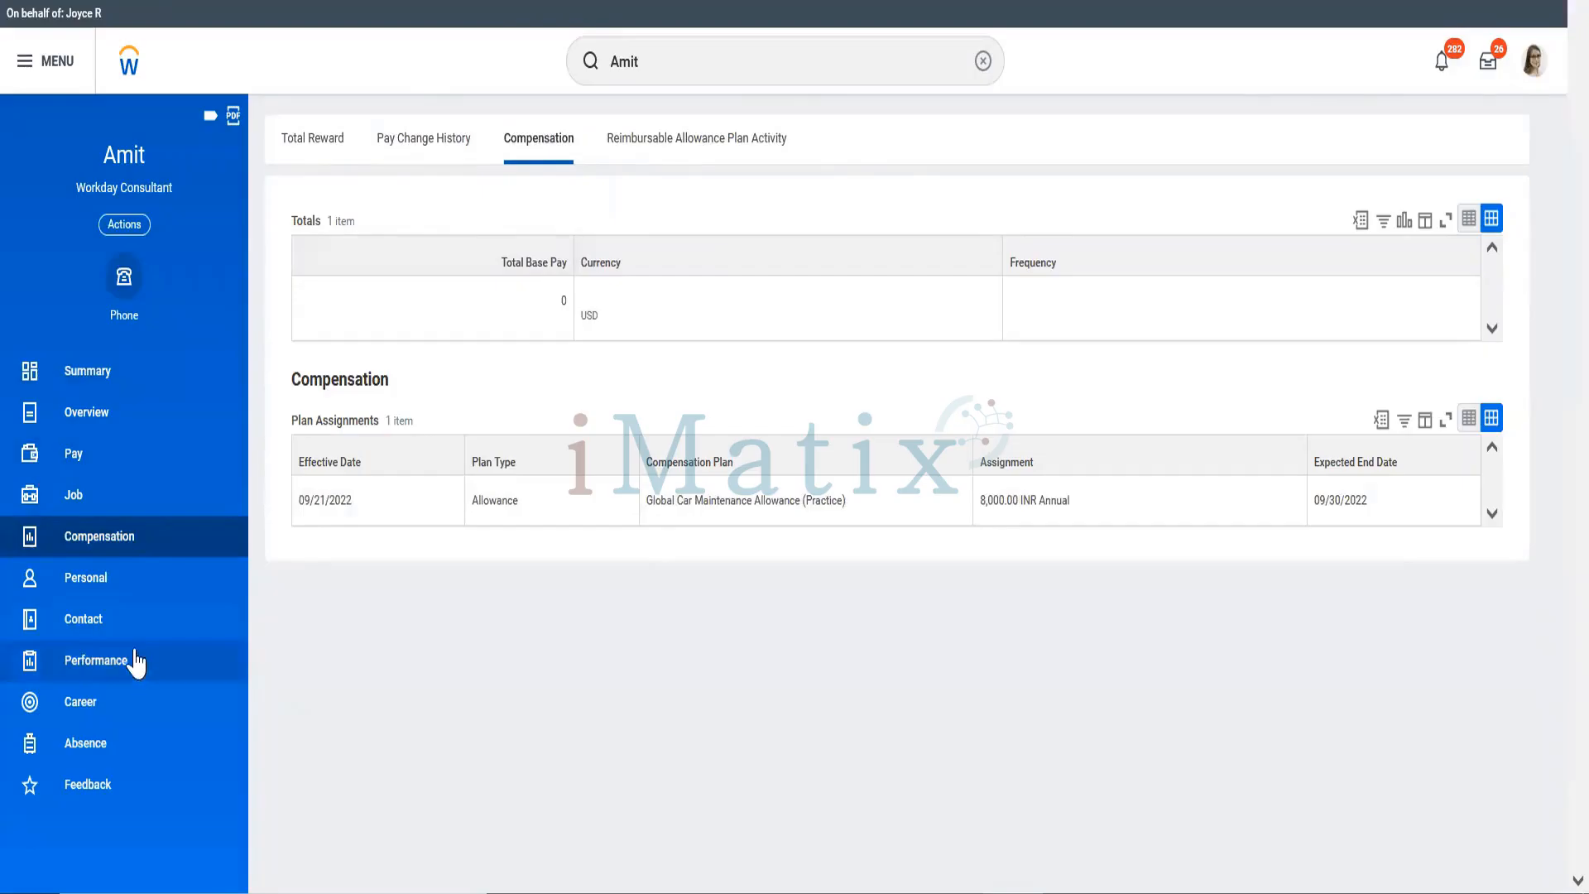
# Step: Review the consultant's Personal, Contact, Performance, Overview and Additional Data sections, ending on the summary
pyautogui.click(124, 595)
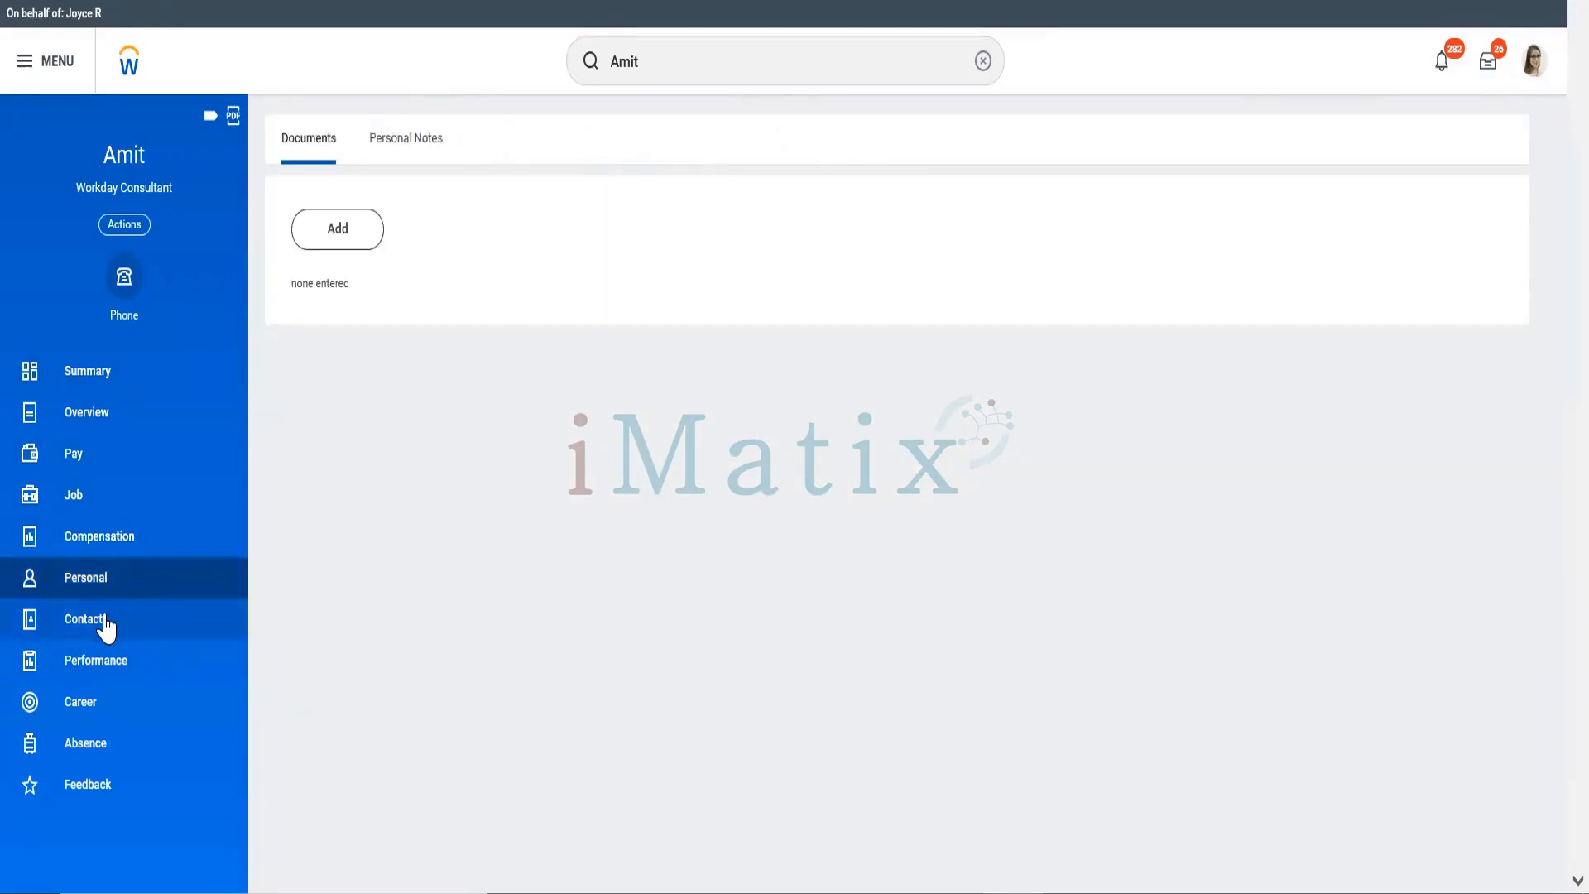
pyautogui.click(106, 626)
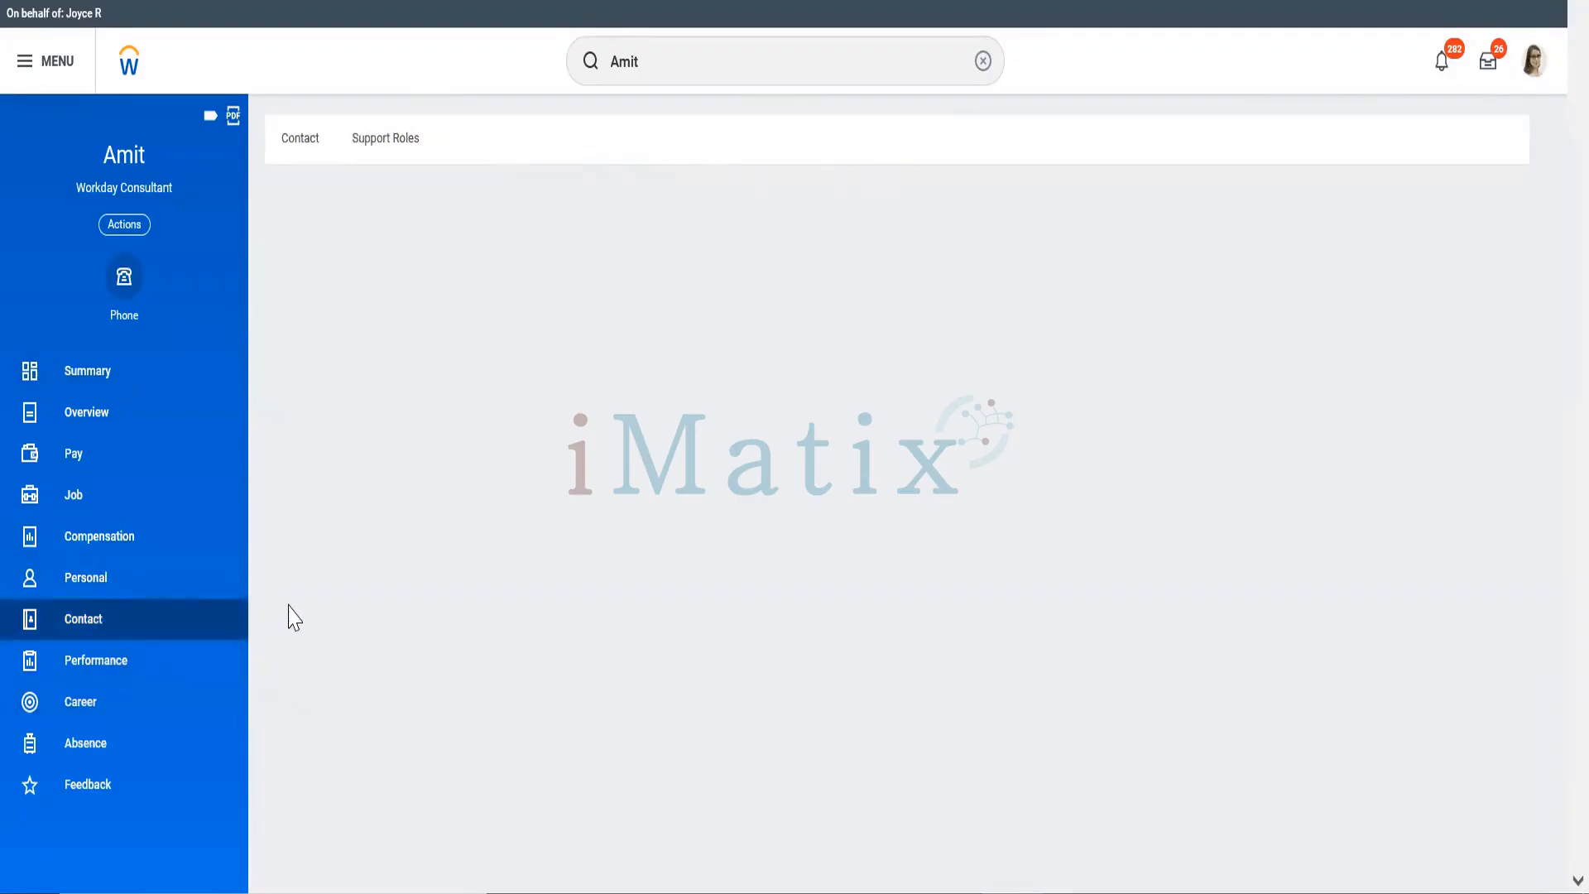
pyautogui.click(125, 664)
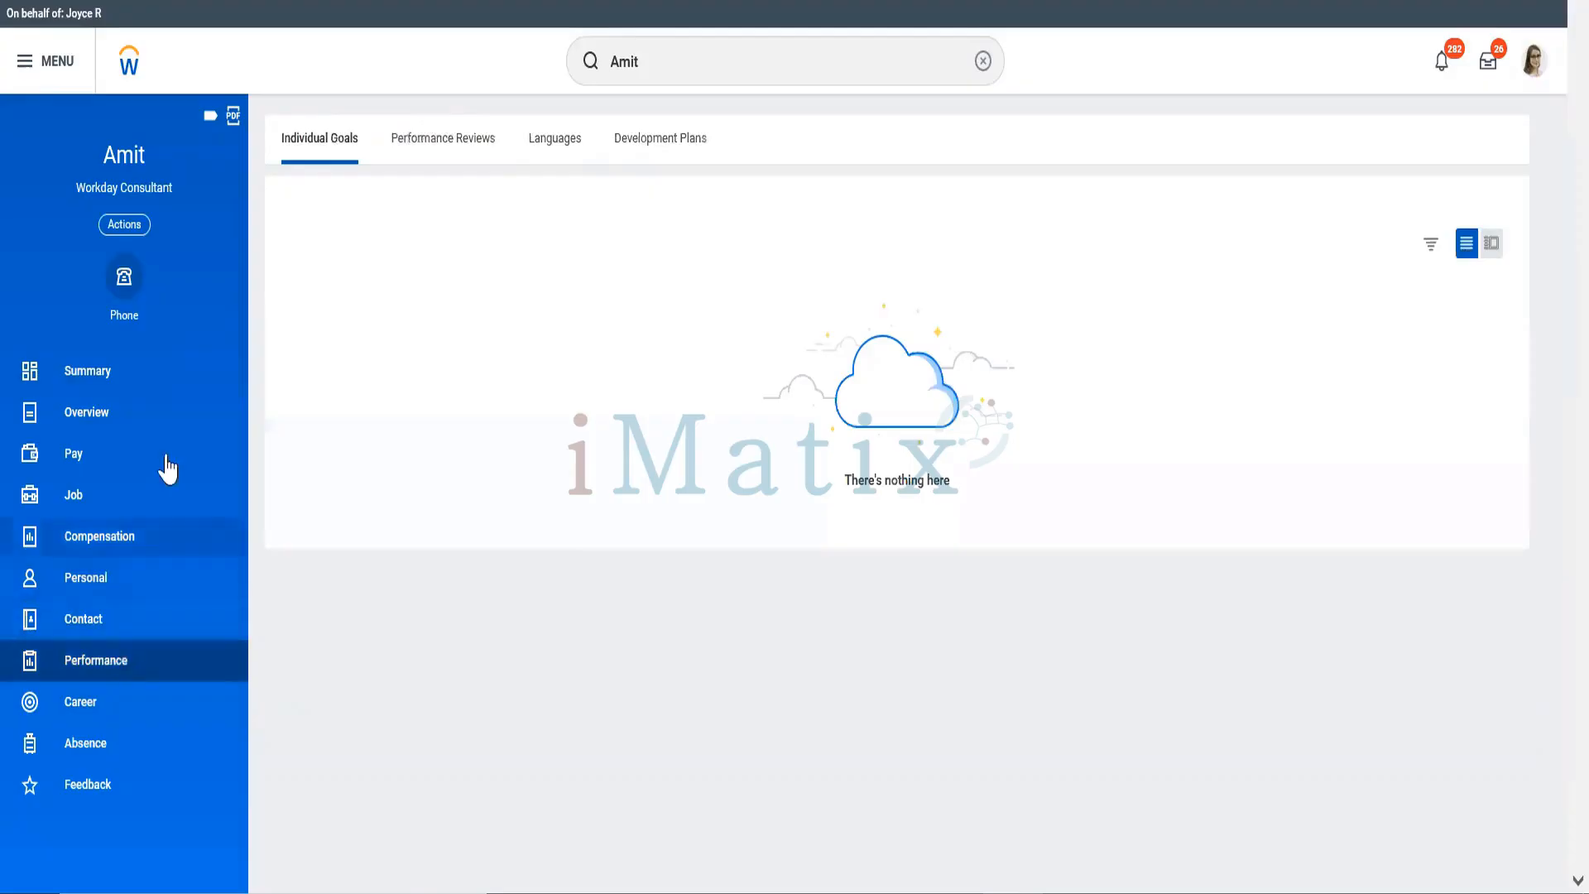
pyautogui.click(87, 411)
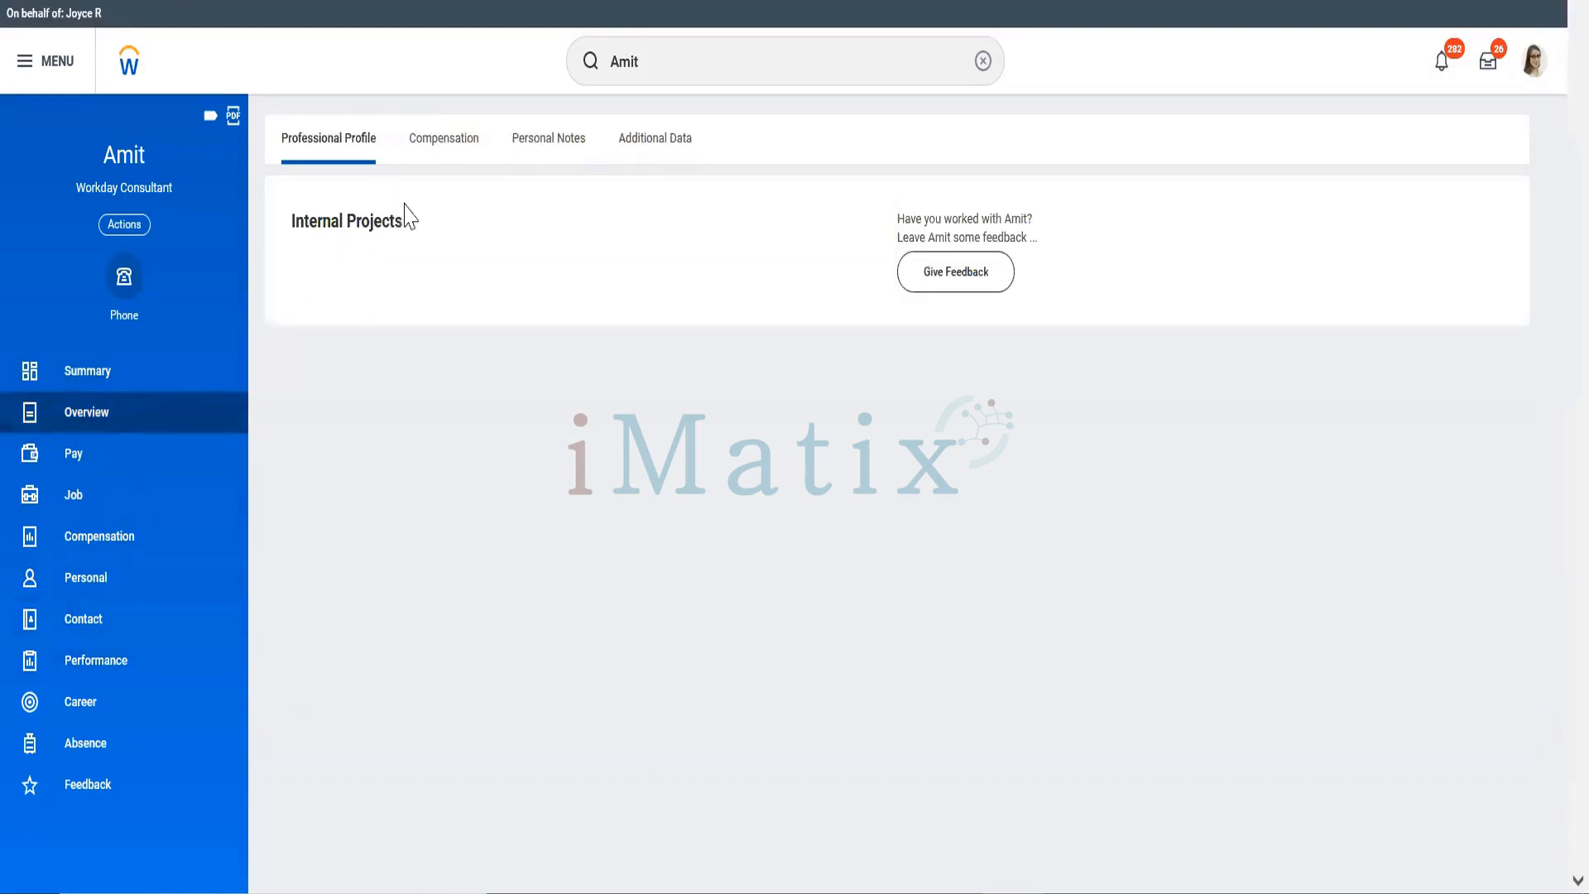
pyautogui.click(453, 153)
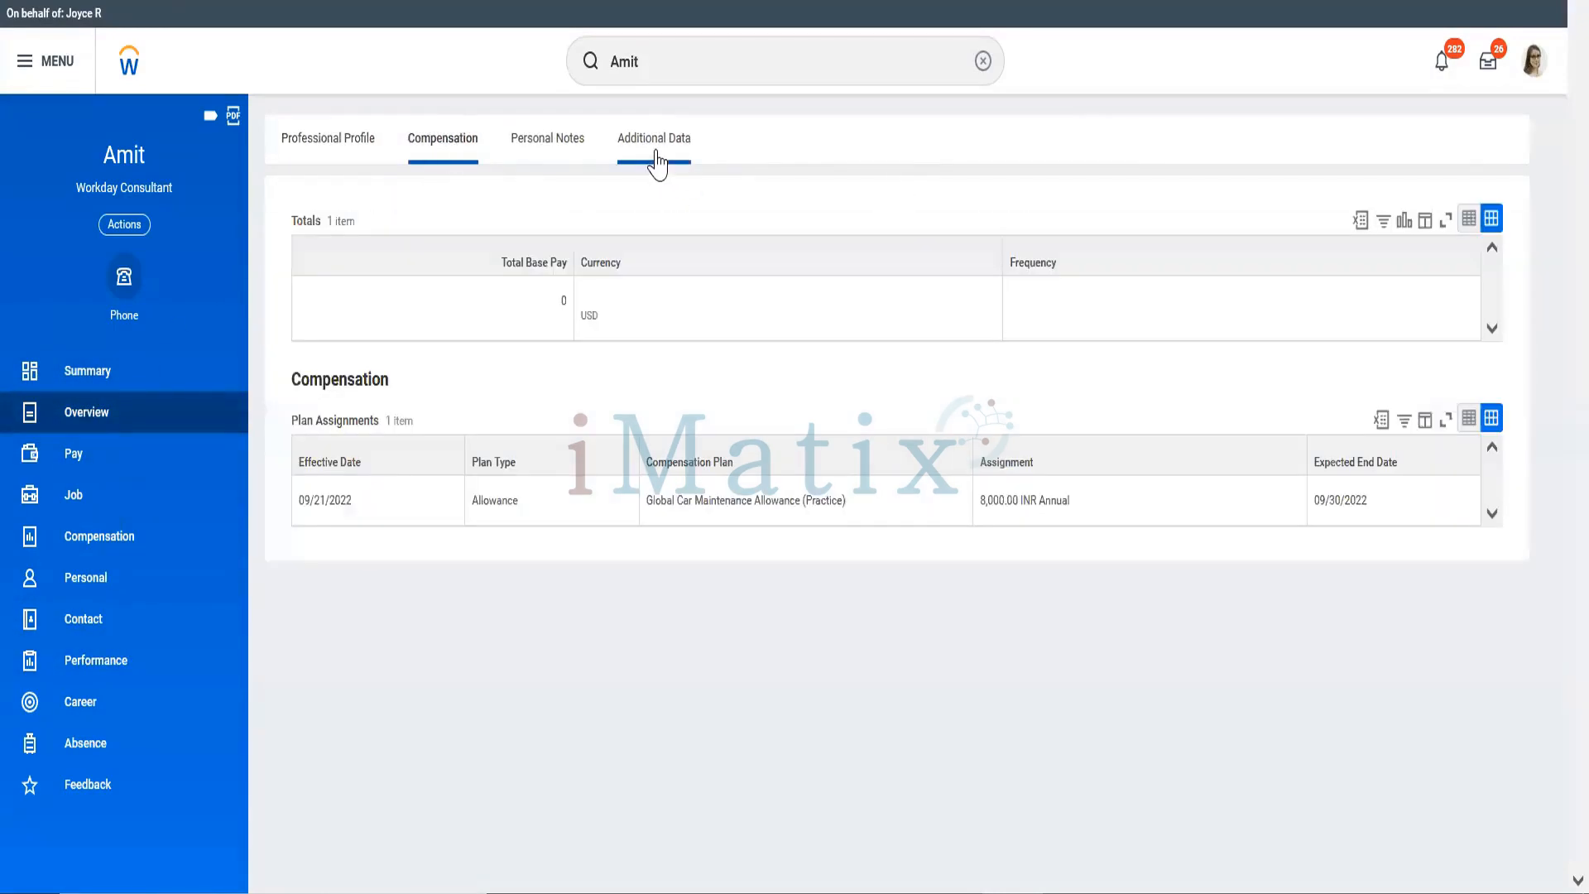
pyautogui.click(657, 160)
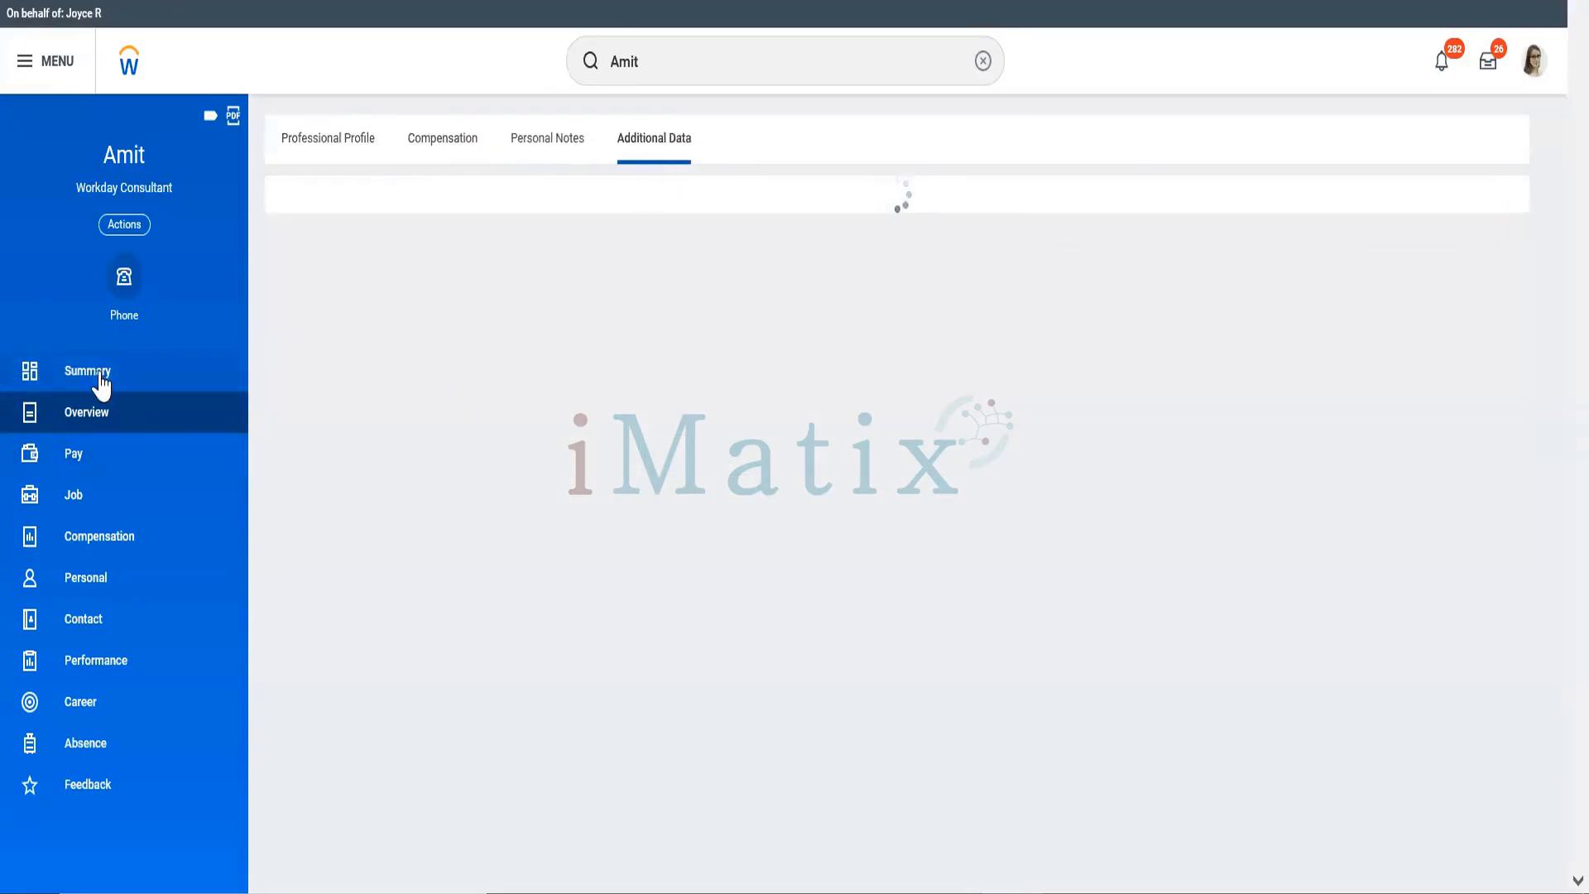
pyautogui.click(100, 381)
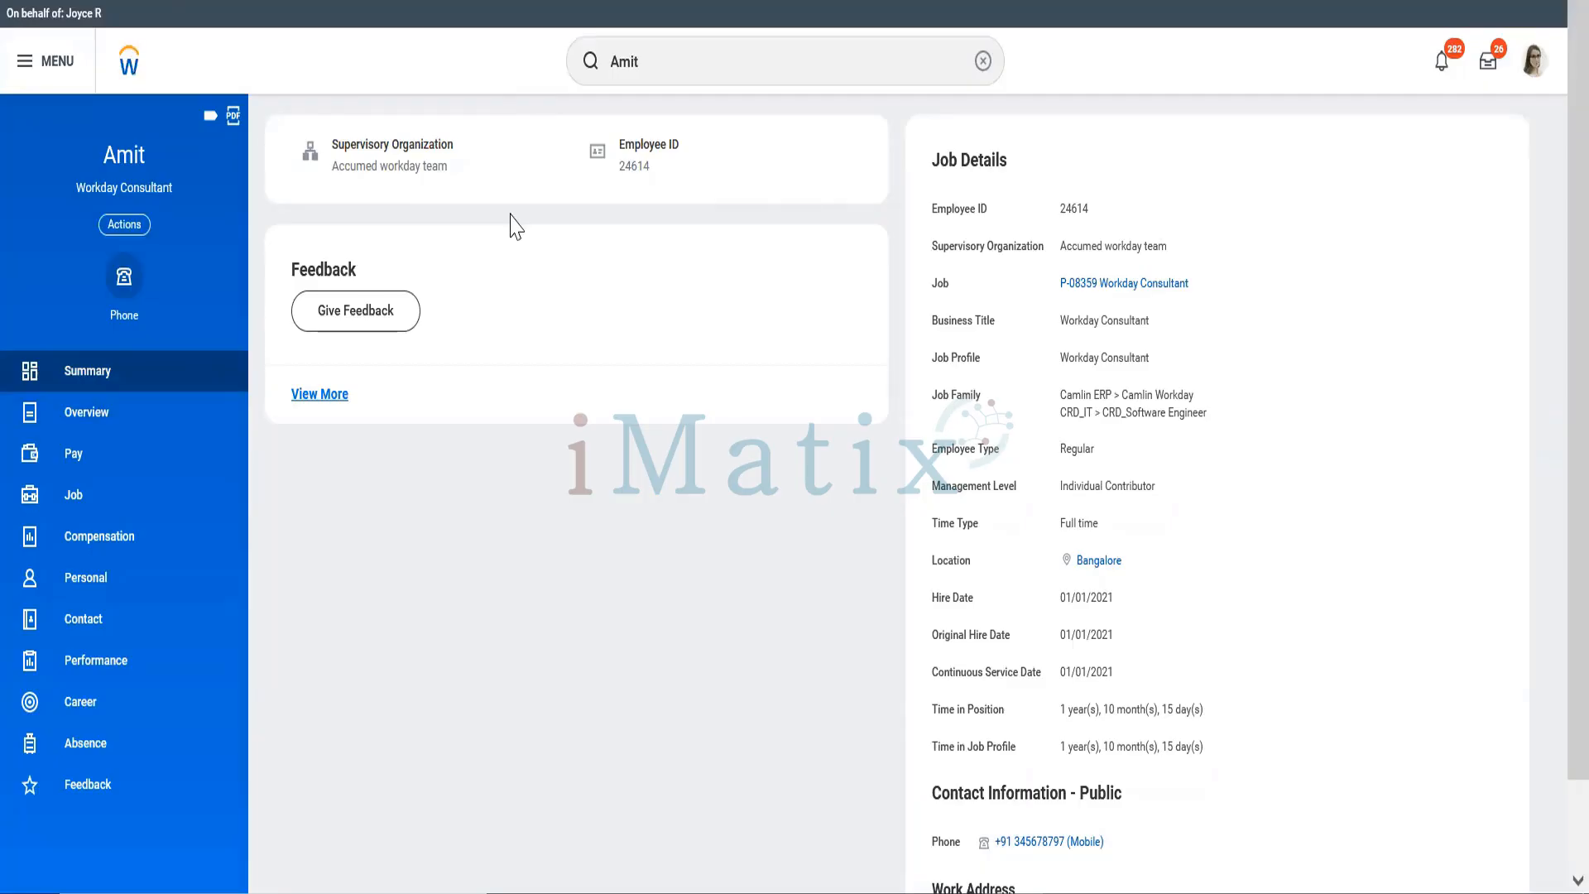
# Step: Open the Director, Global Support – North America worker's profile and view their compensation and contact details
pyautogui.click(728, 61)
pyautogui.write('scott')
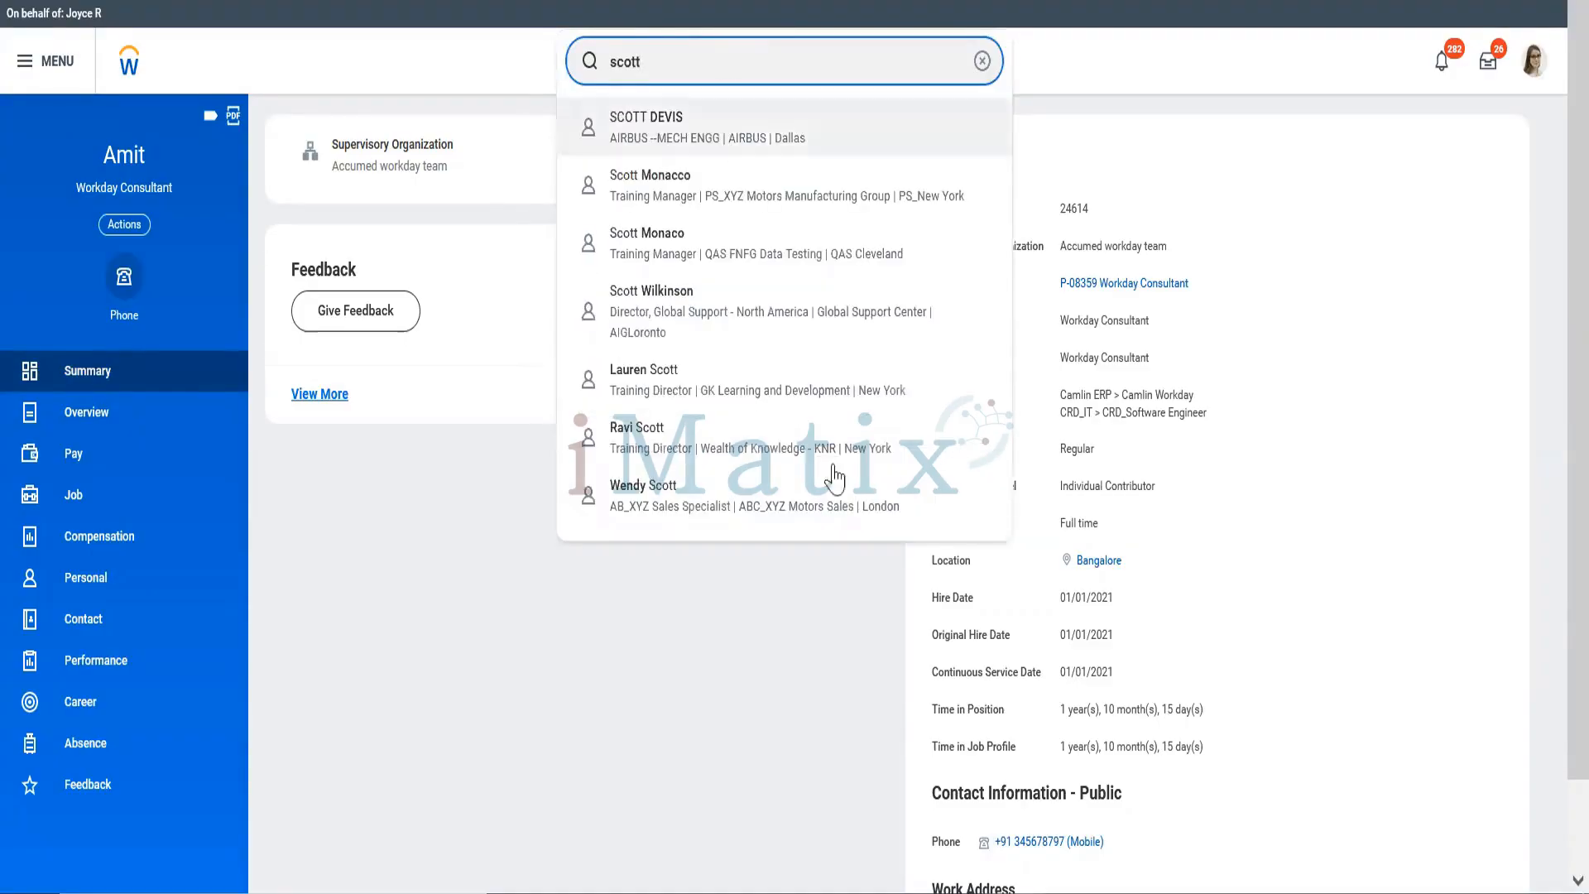
pyautogui.click(646, 308)
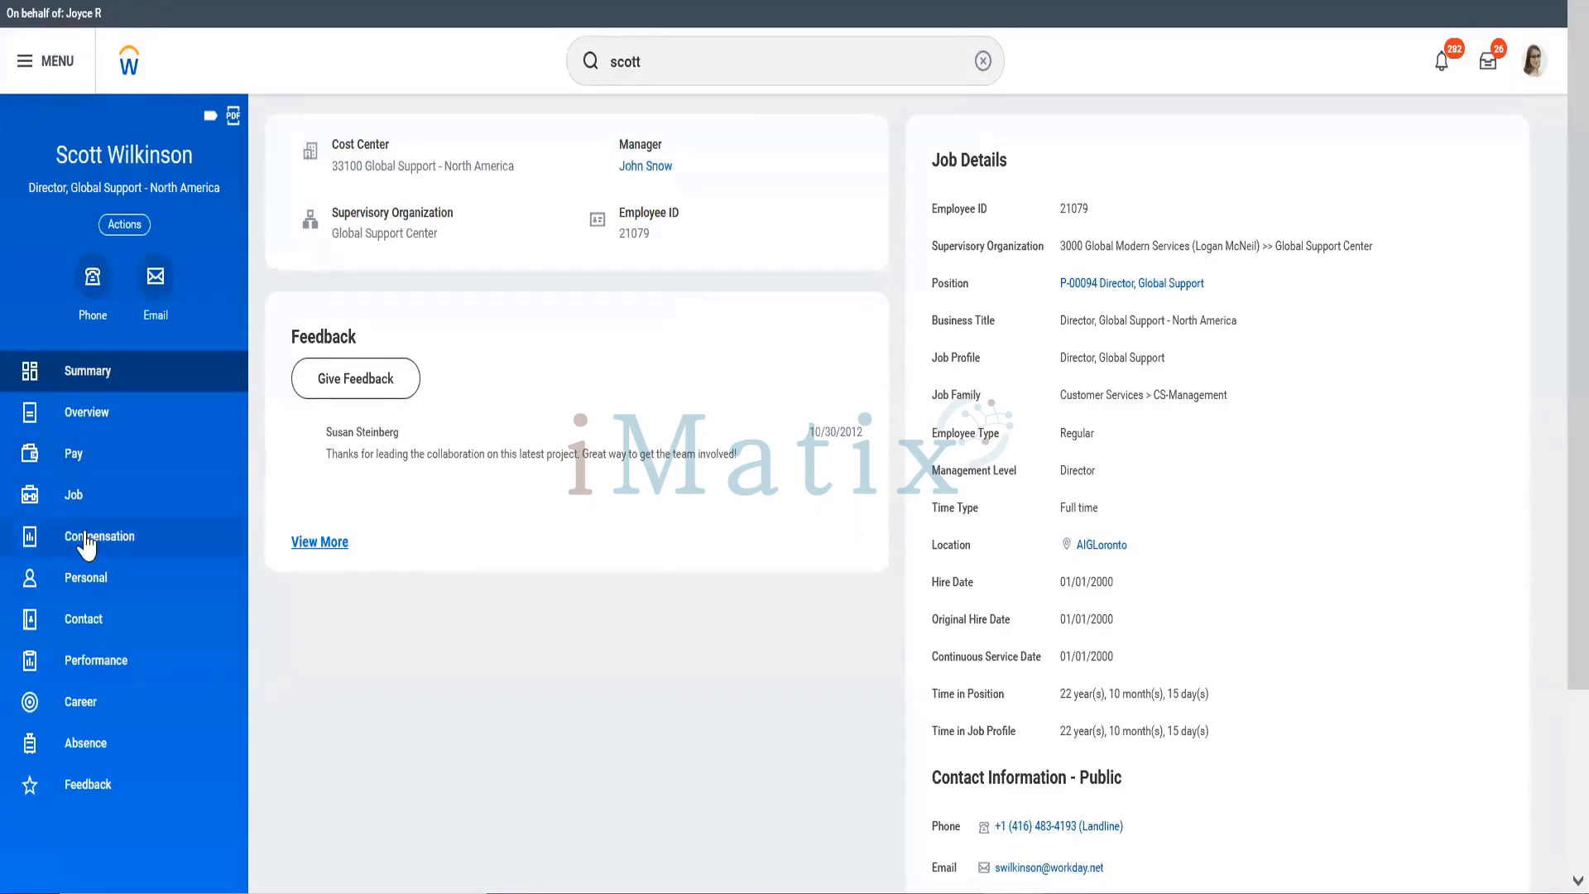
pyautogui.click(86, 542)
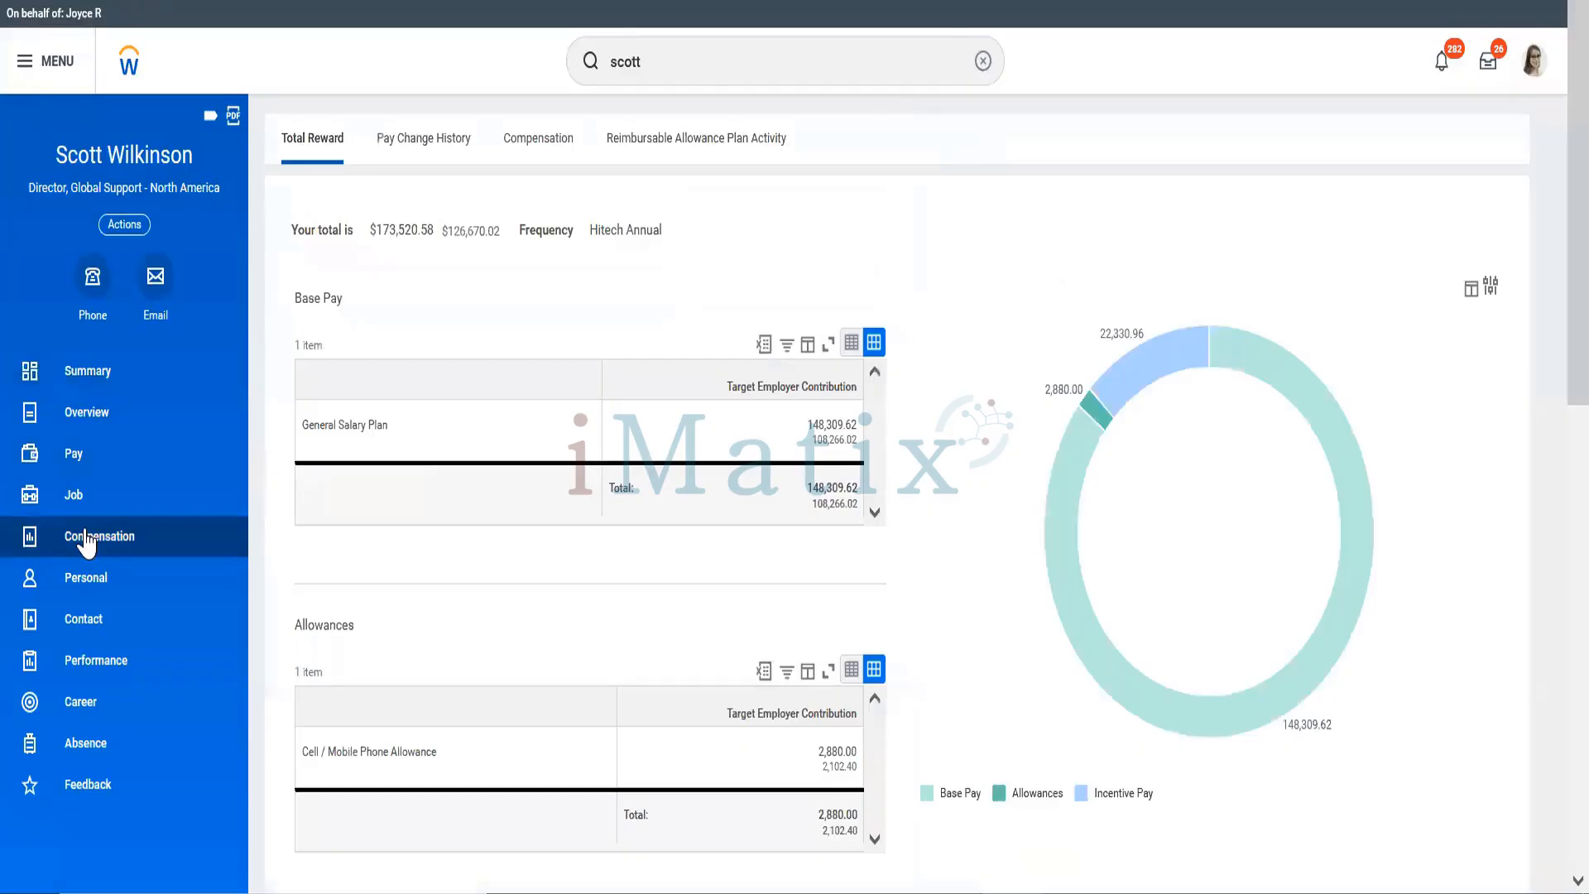
pyautogui.click(89, 635)
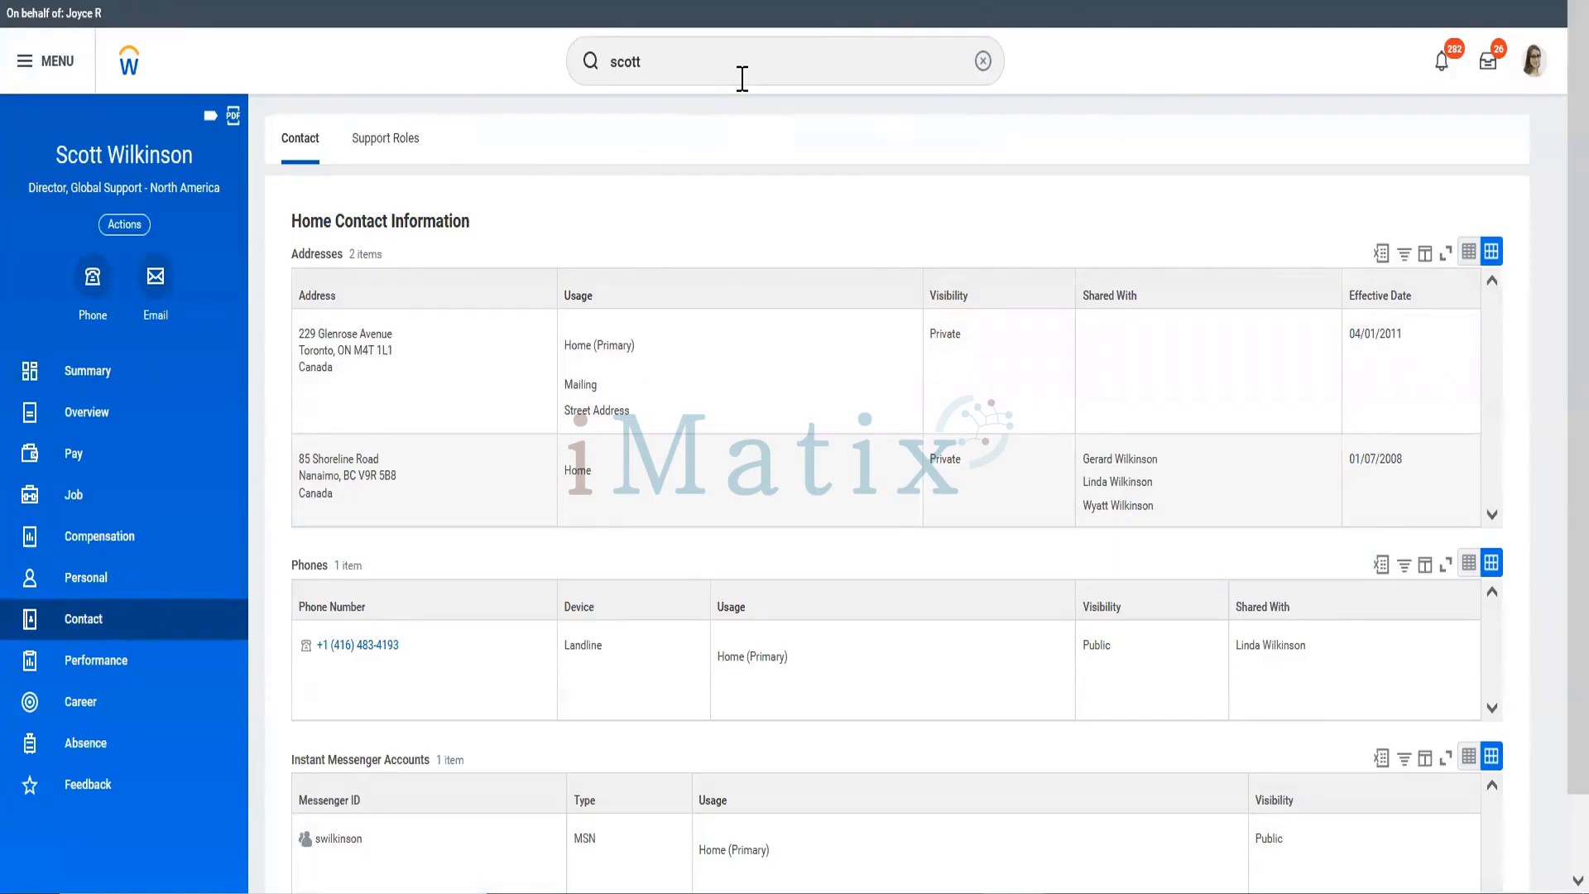
pyautogui.click(742, 79)
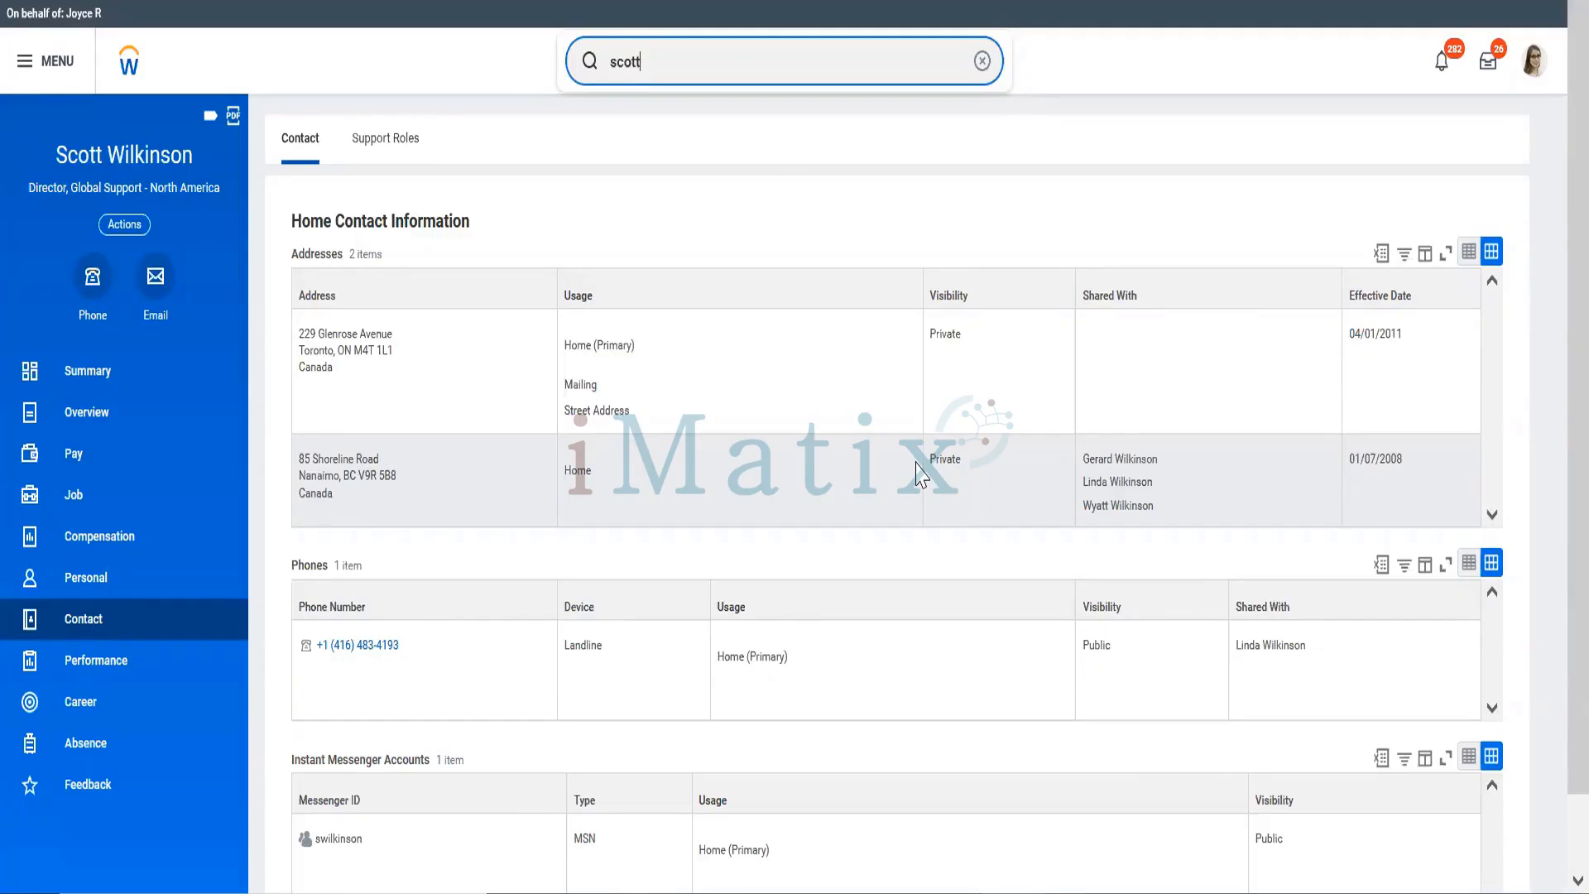
# Step: Run the Stop Proxy task and confirm ending the proxy session
pyautogui.press('BackSpace')
pyautogui.press('BackSpace')
pyautogui.press('BackSpace')
pyautogui.press('BackSpace')
pyautogui.press('BackSpace')
pyautogui.write('s')
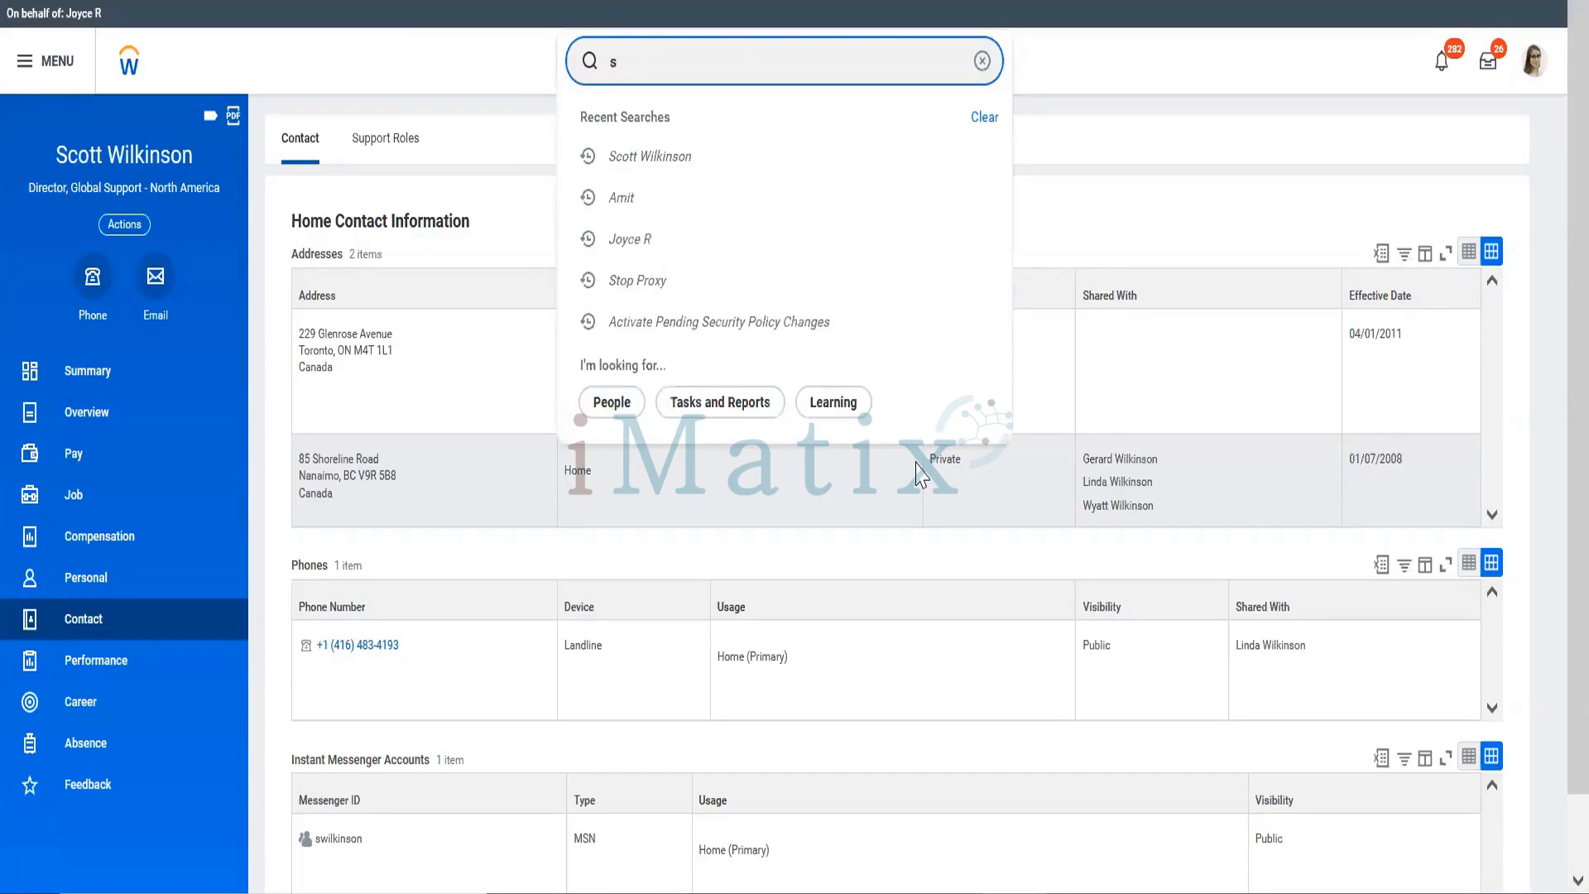
pyautogui.write('top proxy')
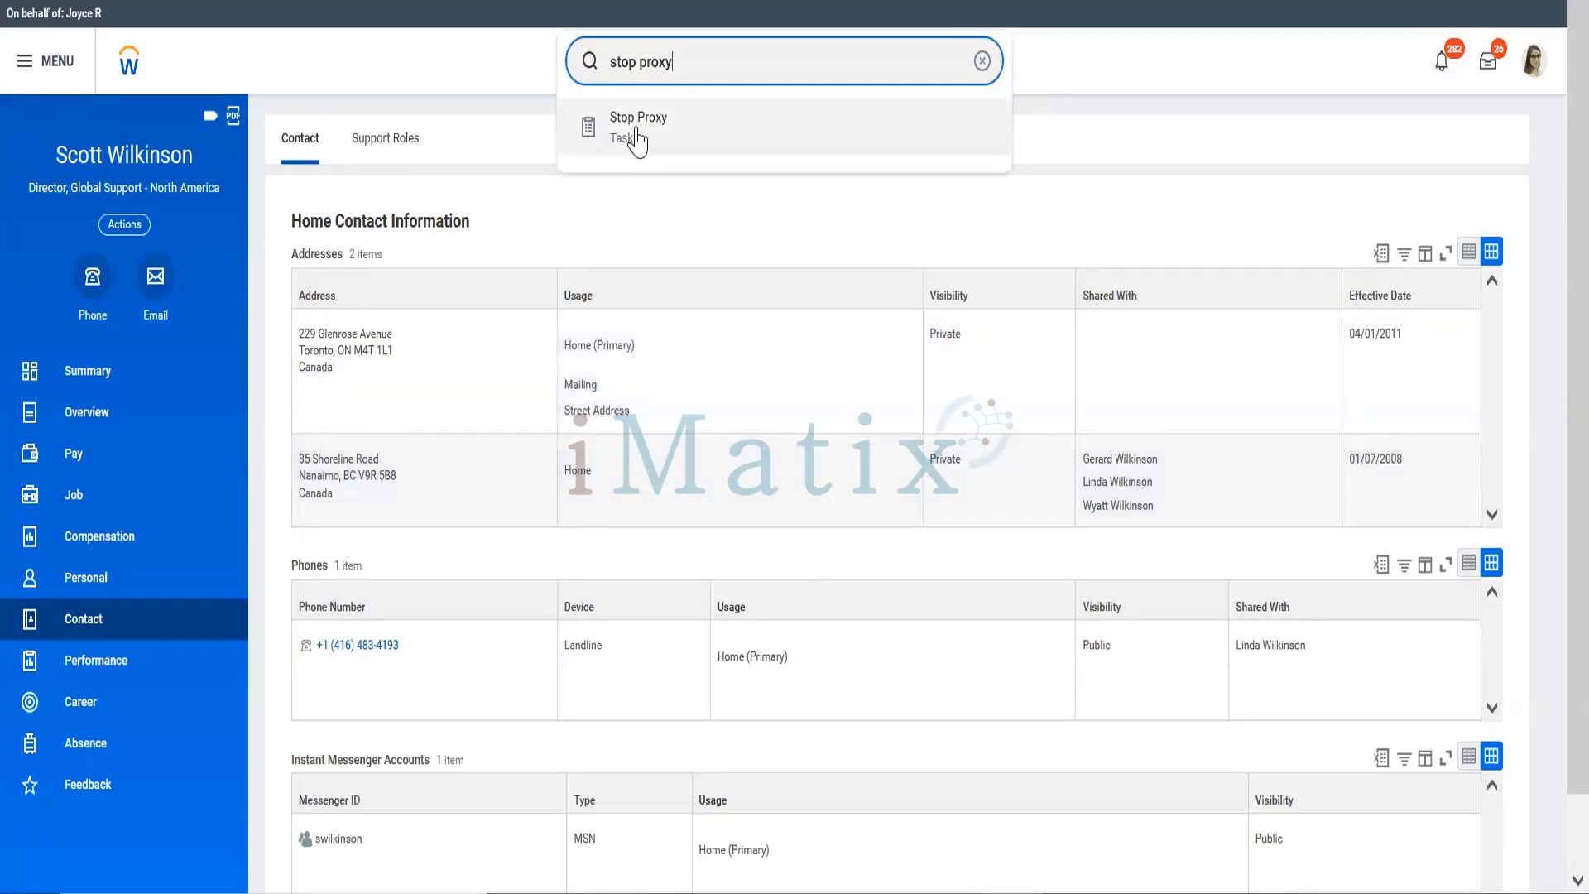
pyautogui.click(640, 138)
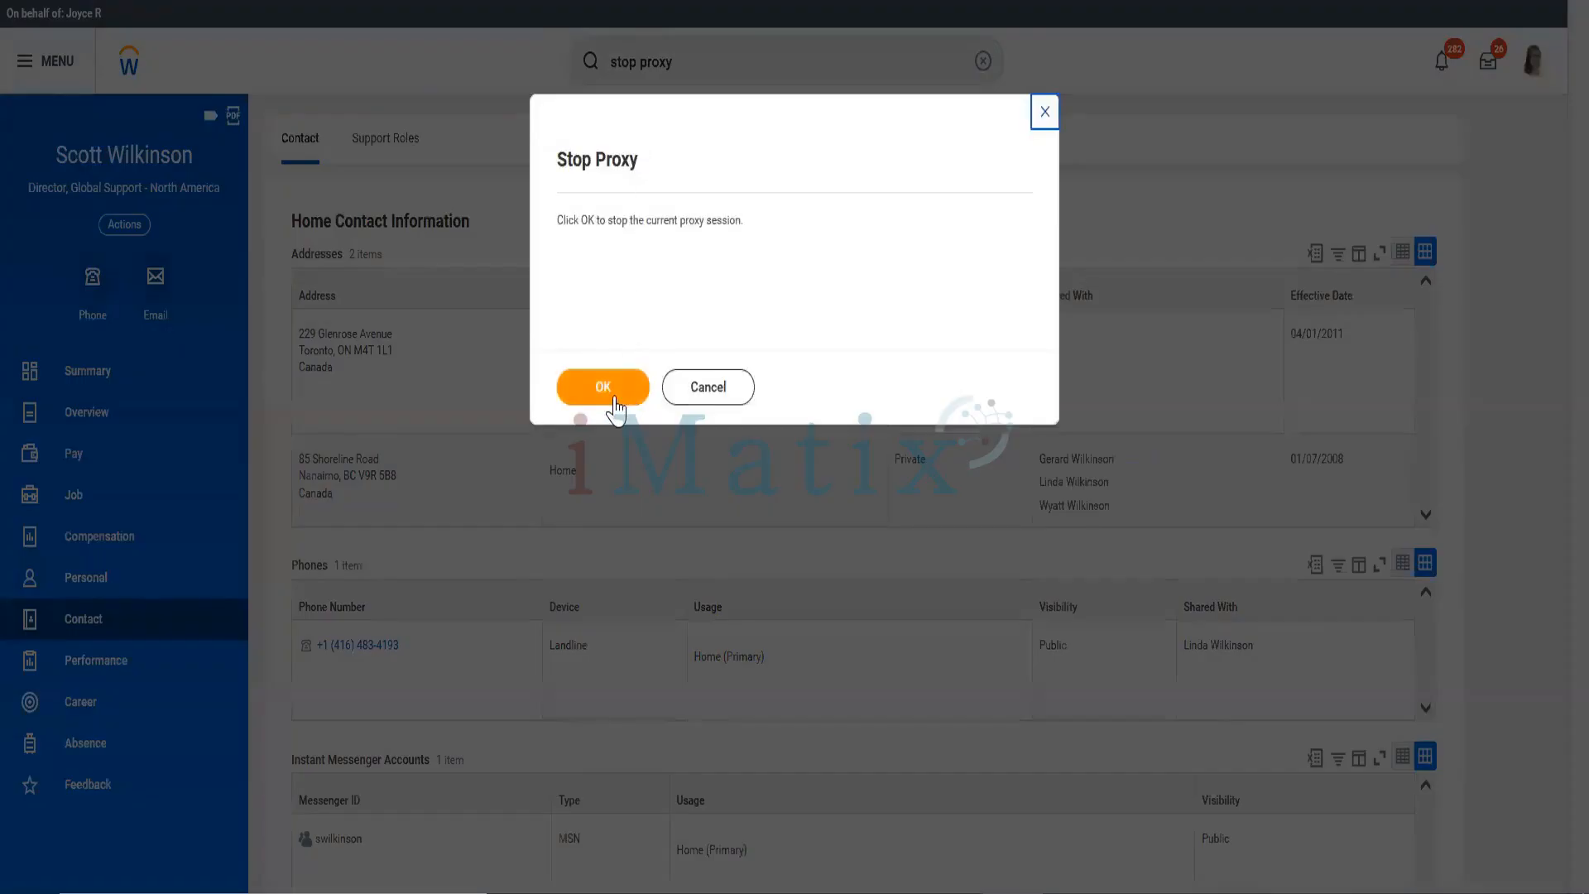
pyautogui.click(617, 405)
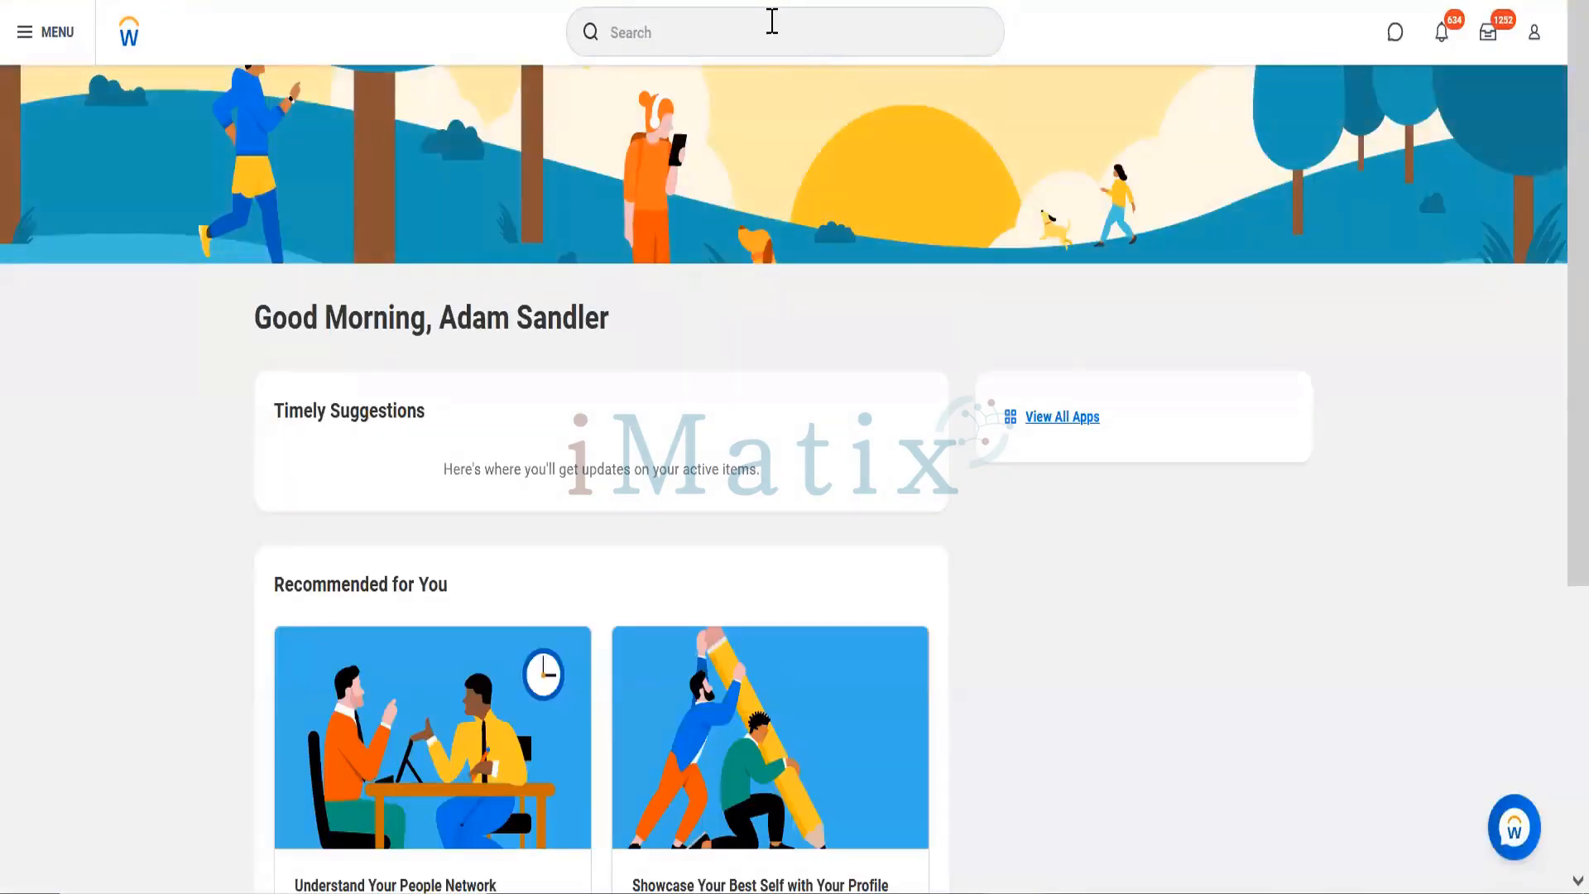
# Step: Search 'maintain assignable role' and open Maintain Assignable Roles, listing 2144 roles
pyautogui.click(771, 21)
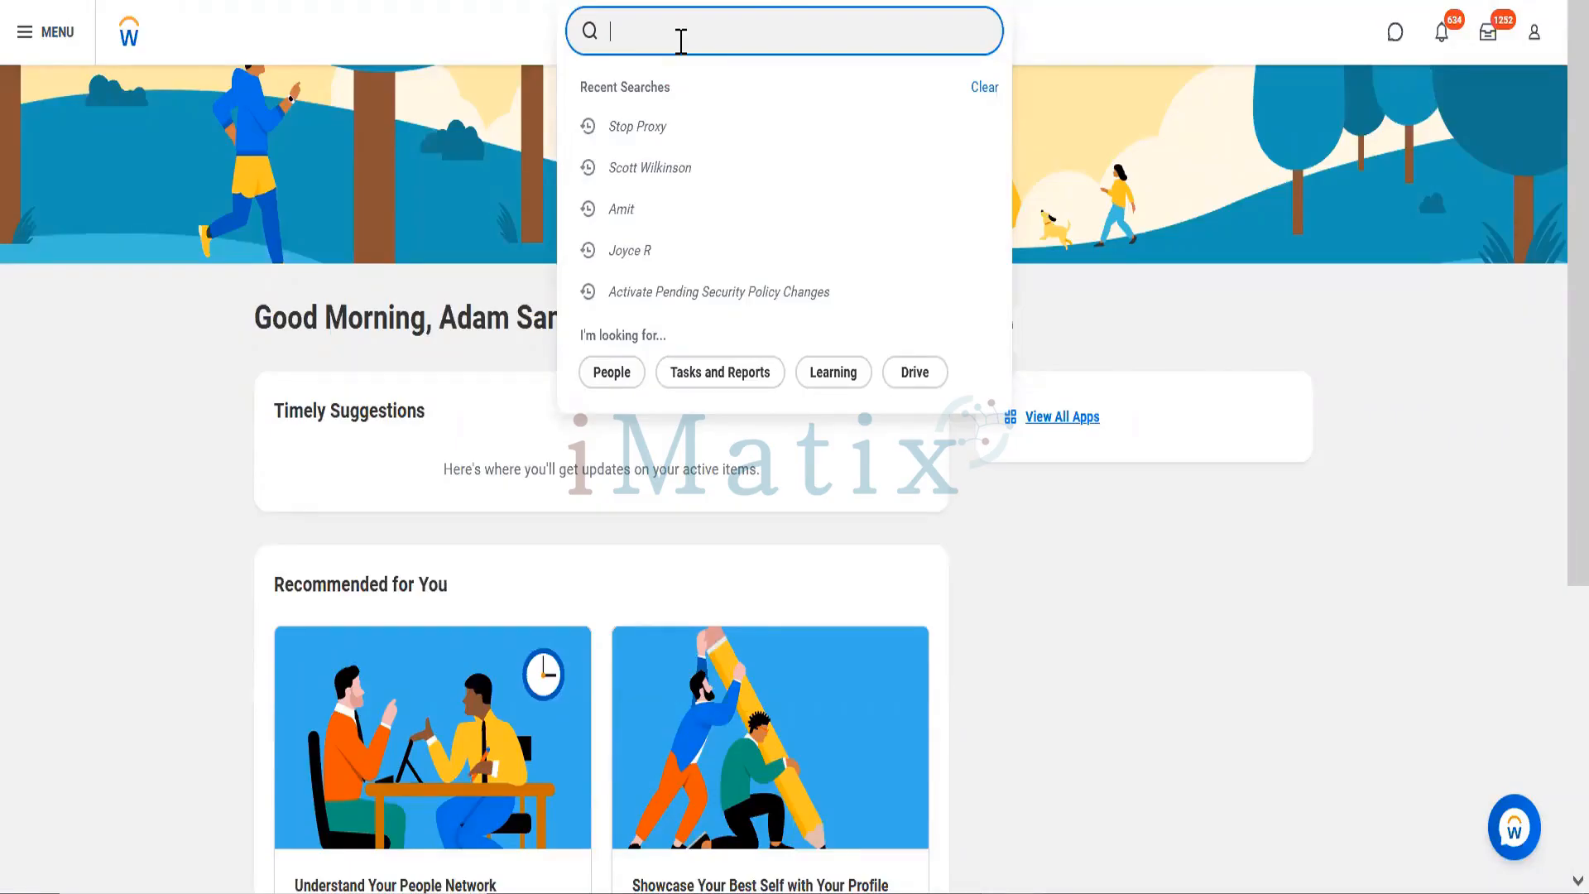
pyautogui.write('Pe')
pyautogui.press('BackSpace')
pyautogui.write('create security')
pyautogui.press('BackSpace')
pyautogui.press('BackSpace')
pyautogui.press('BackSpace')
pyautogui.press('BackSpace')
pyautogui.press('BackSpace')
pyautogui.press('BackSpace')
pyautogui.press('BackSpace')
pyautogui.press('BackSpace')
pyautogui.press('BackSpace')
pyautogui.press('BackSpace')
pyautogui.press('BackSpace')
pyautogui.press('BackSpace')
pyautogui.press('BackSpace')
pyautogui.press('BackSpace')
pyautogui.press('BackSpace')
pyautogui.write('maintain assignable')
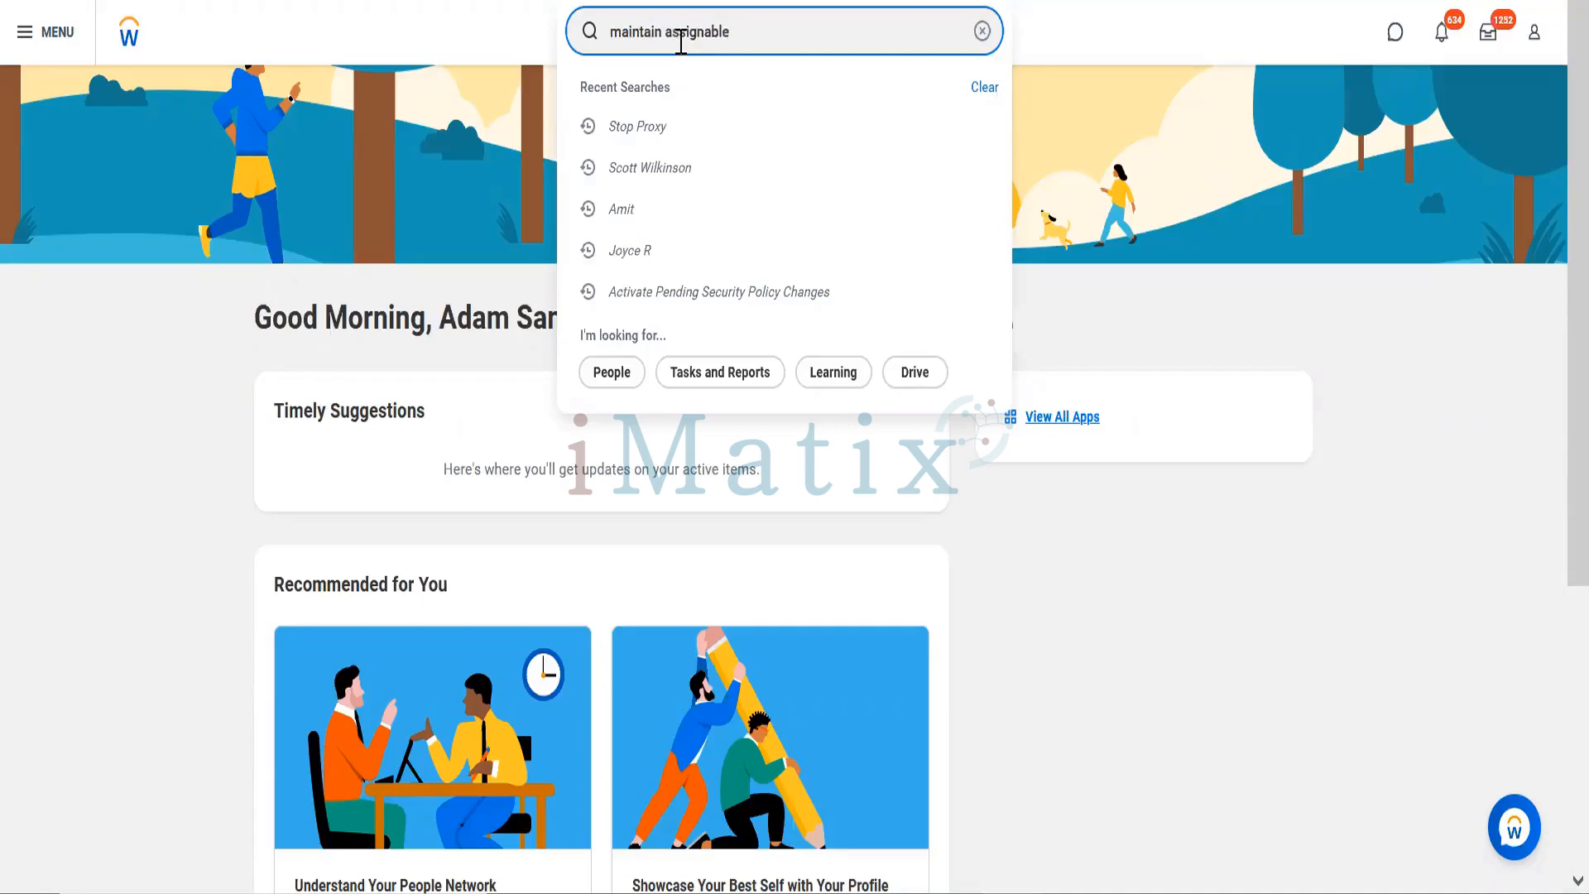
pyautogui.write(' role')
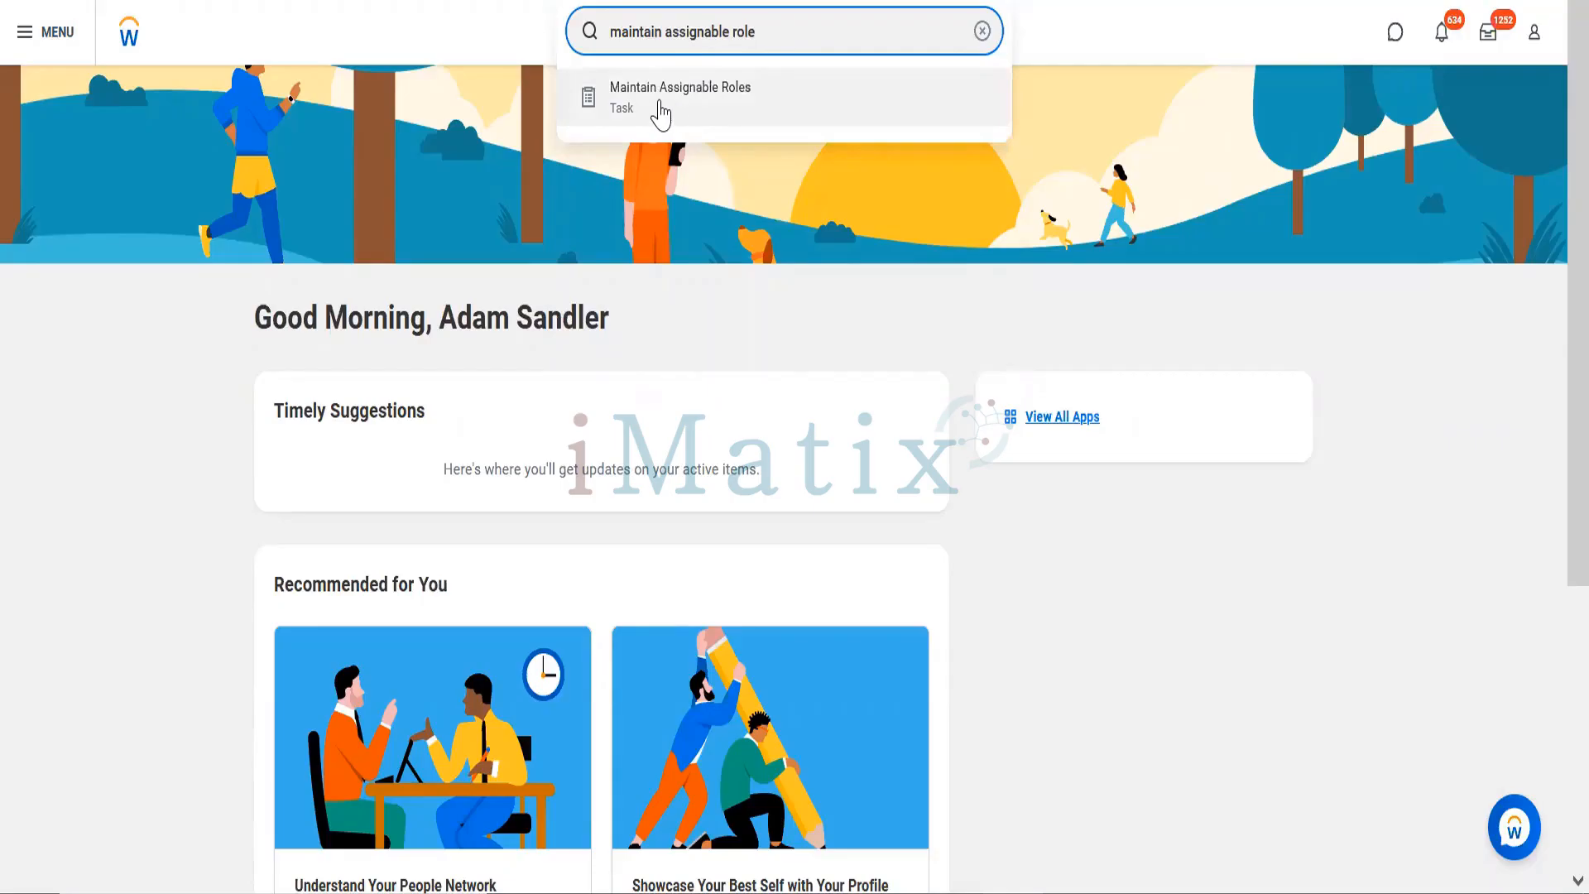
pyautogui.click(657, 110)
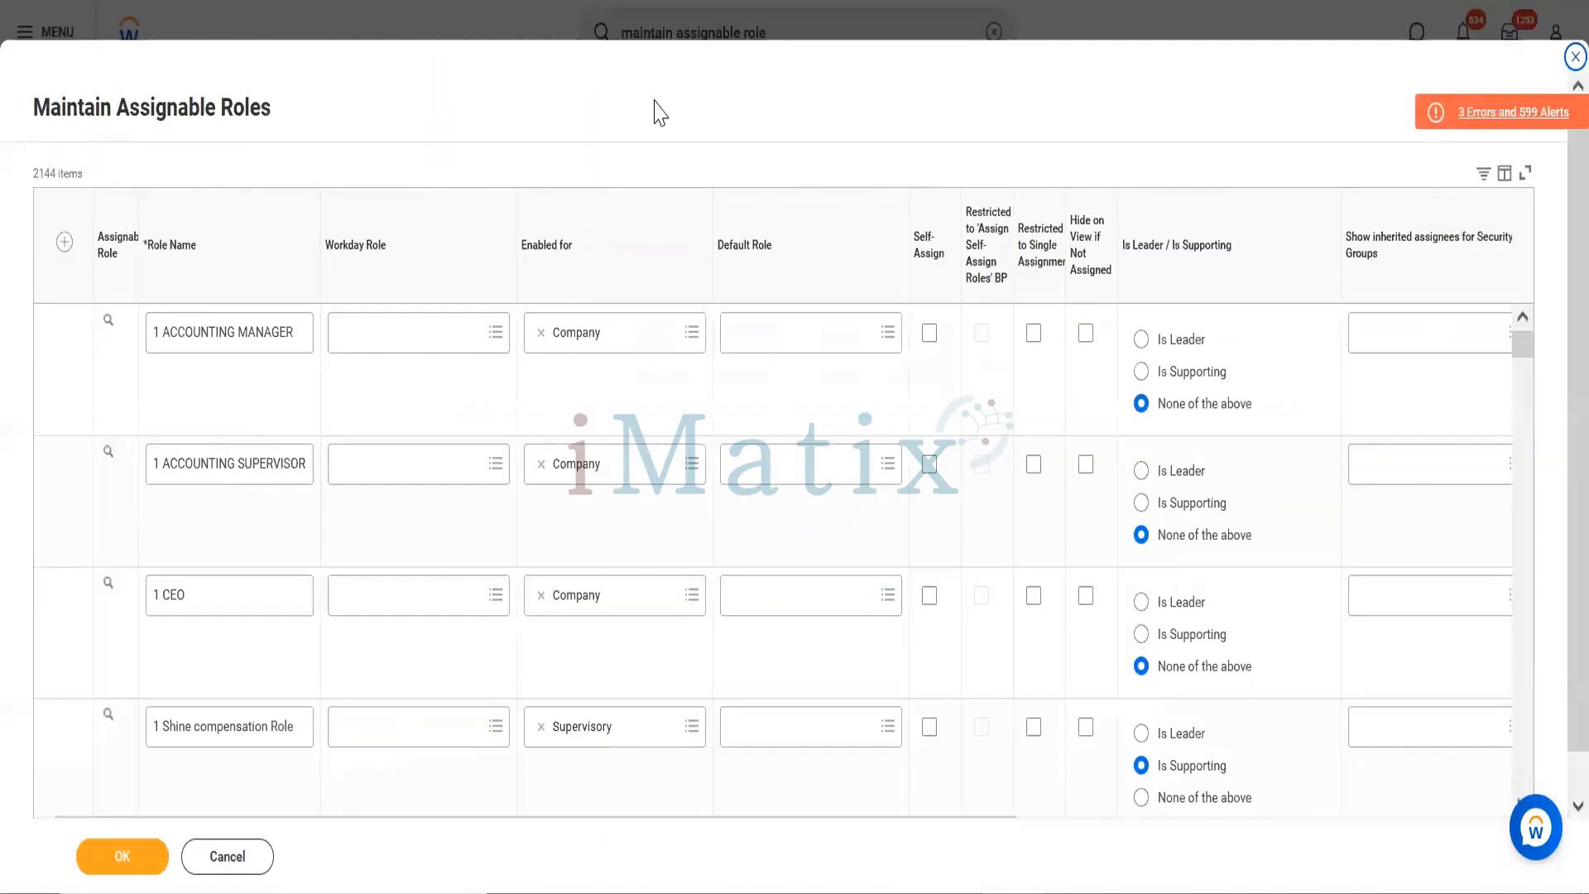
# Step: Add a new assignable role row named 'People Operations Partner'
pyautogui.click(64, 242)
pyautogui.click(292, 375)
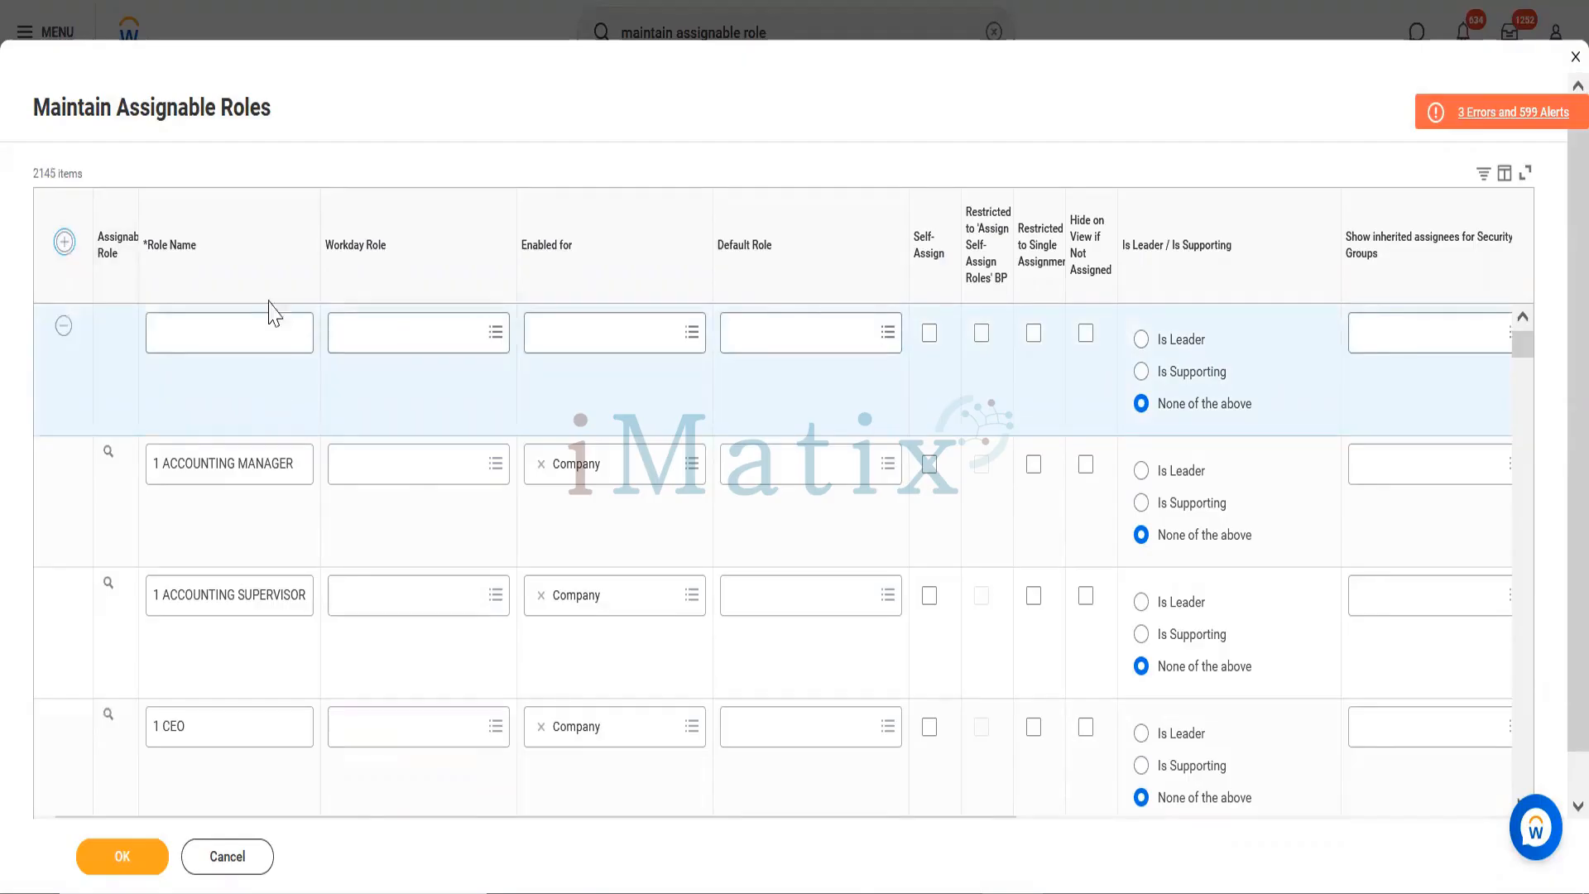
pyautogui.click(215, 342)
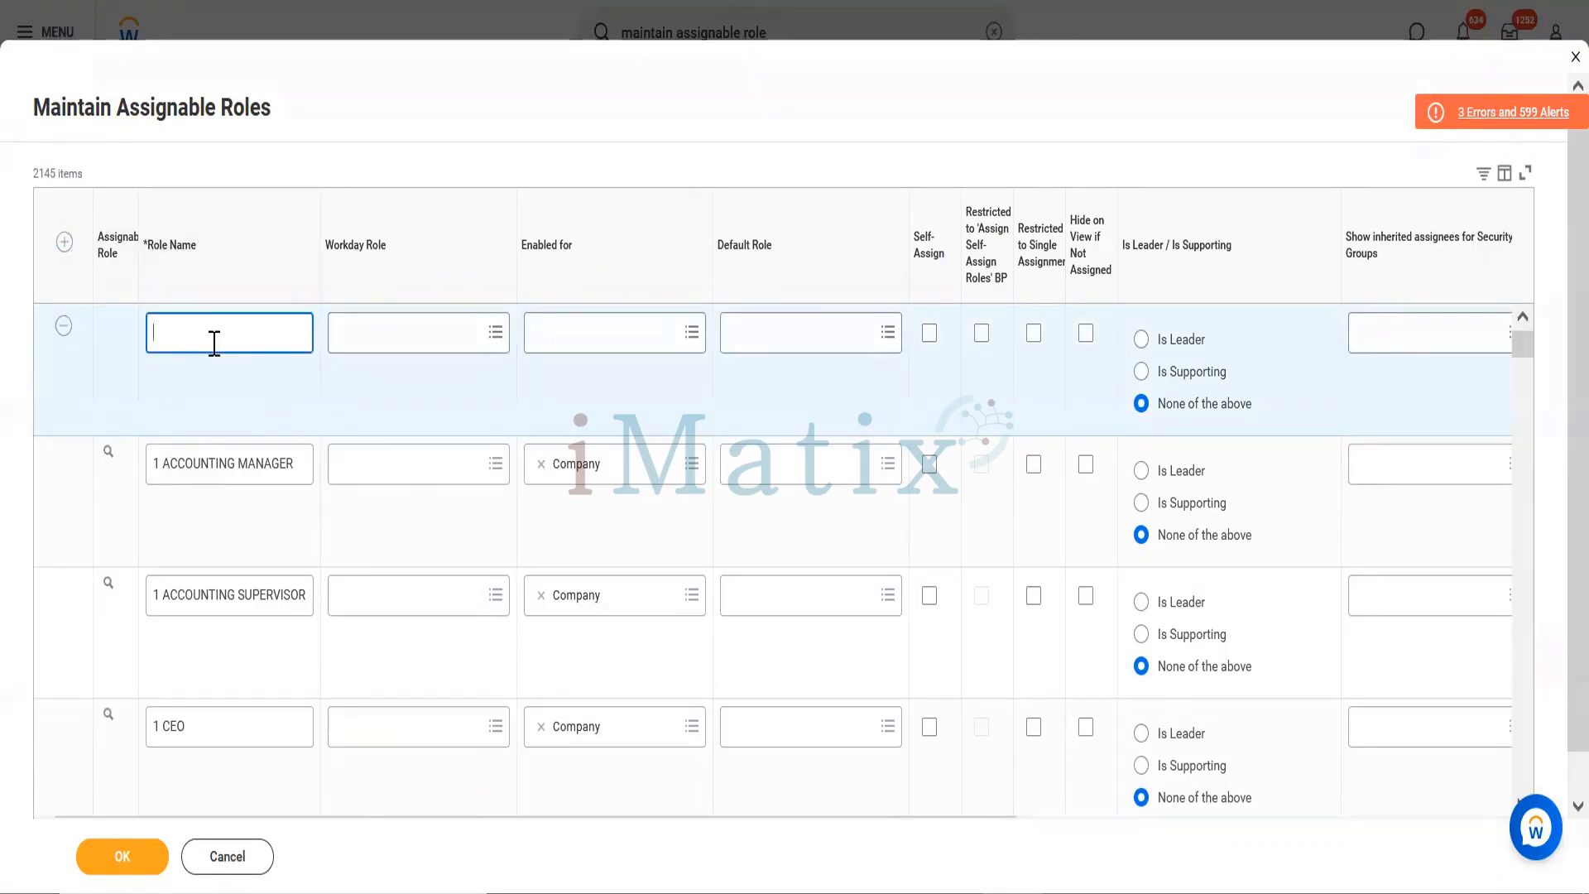
pyautogui.write('People Operations Partner')
pyautogui.click(599, 336)
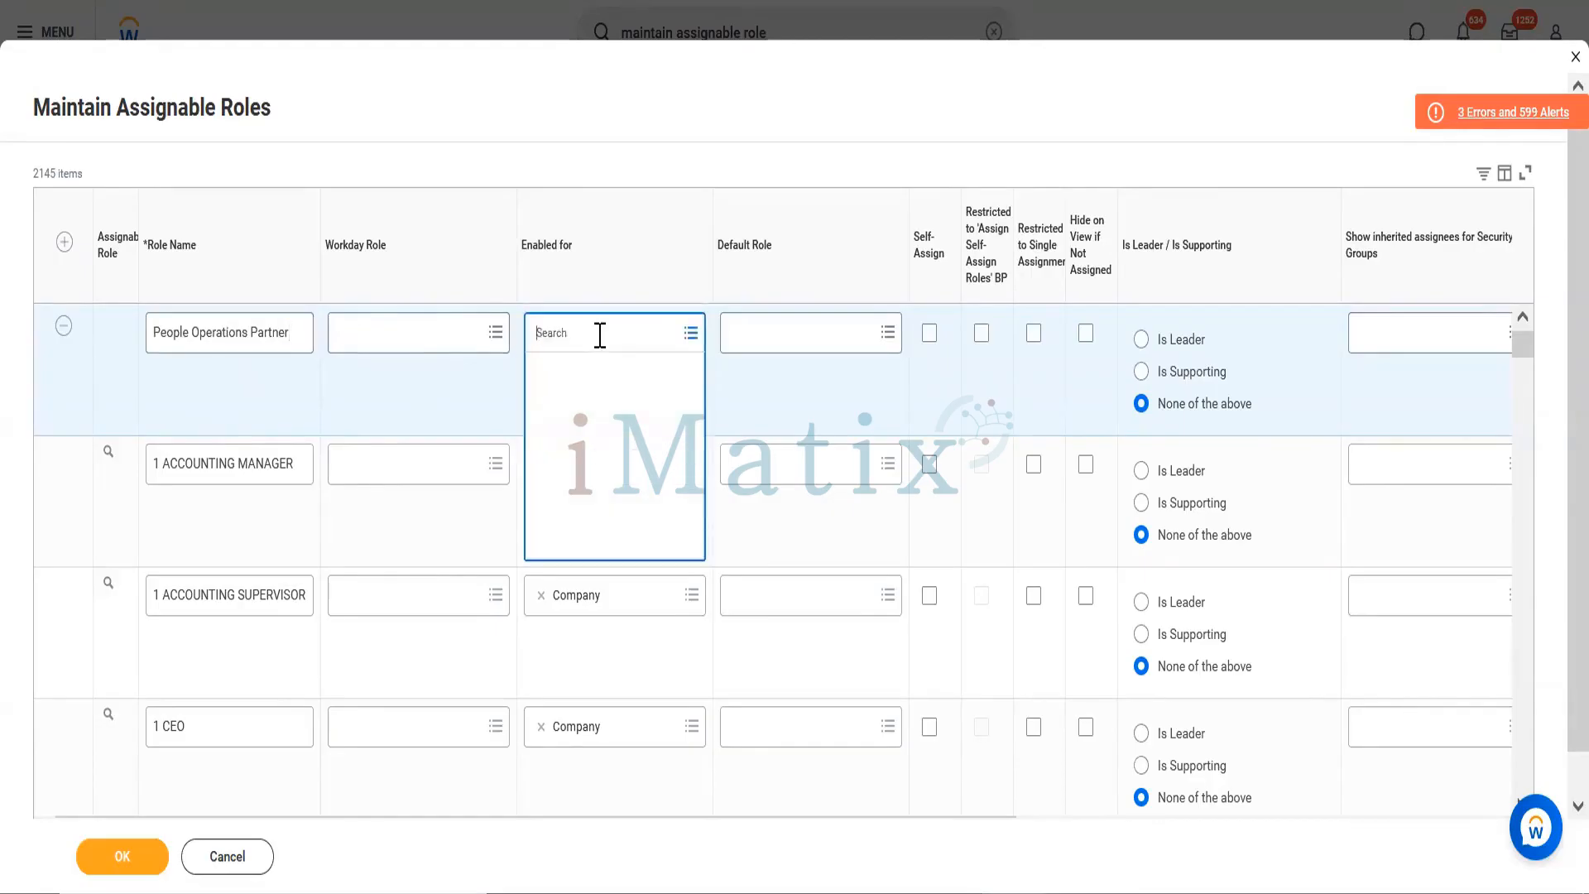
# Step: Enable the People Operations Partner role for Company, Cost Center and Supervisory organization types
pyautogui.write('Company')
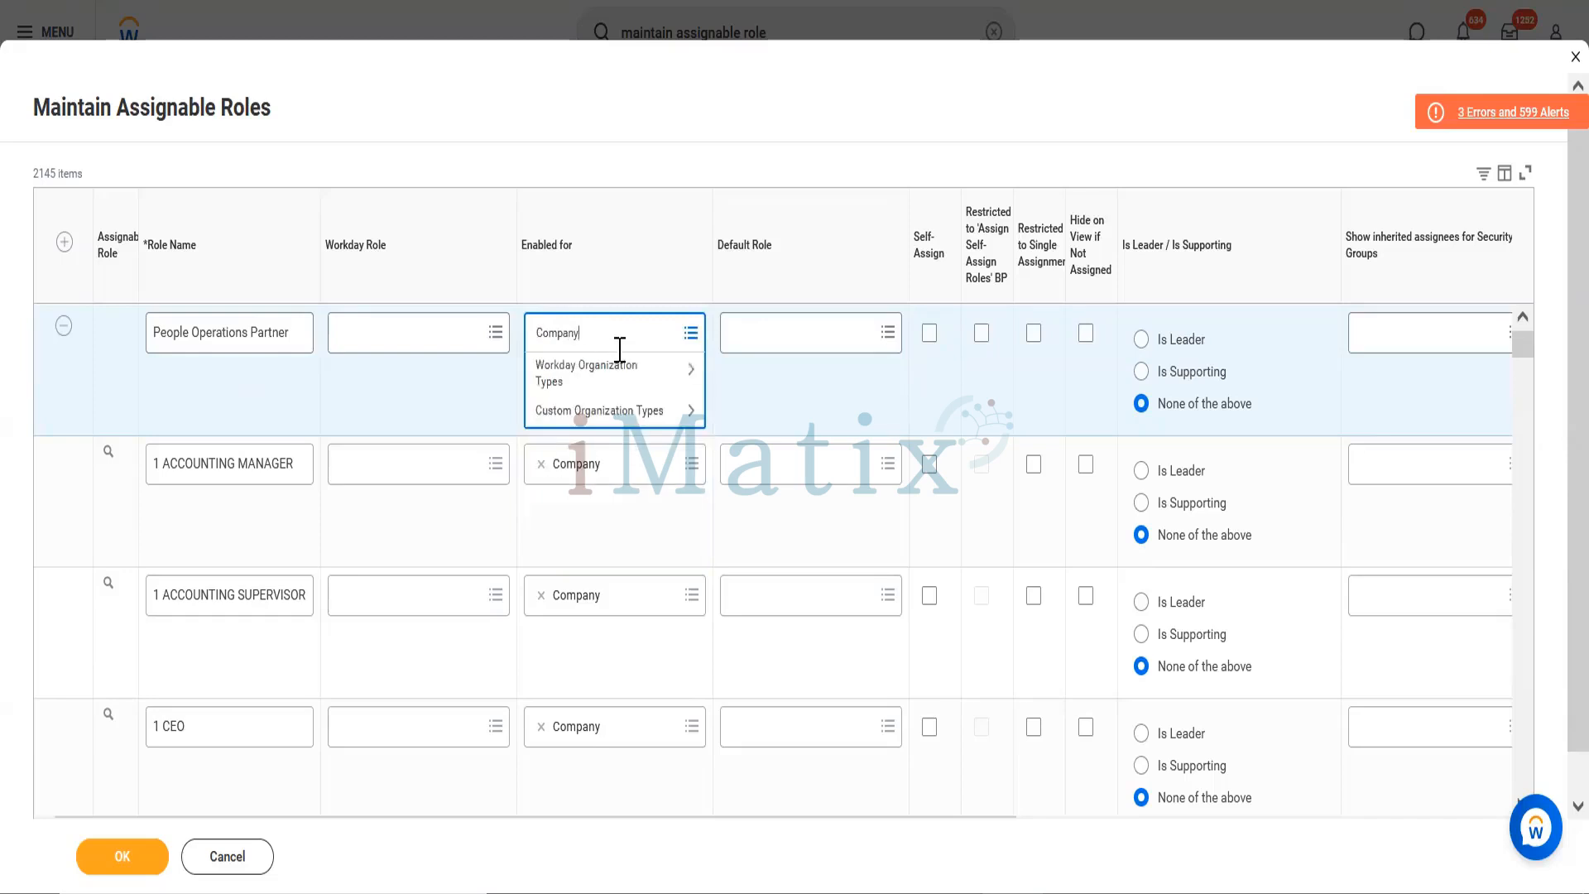
pyautogui.click(618, 377)
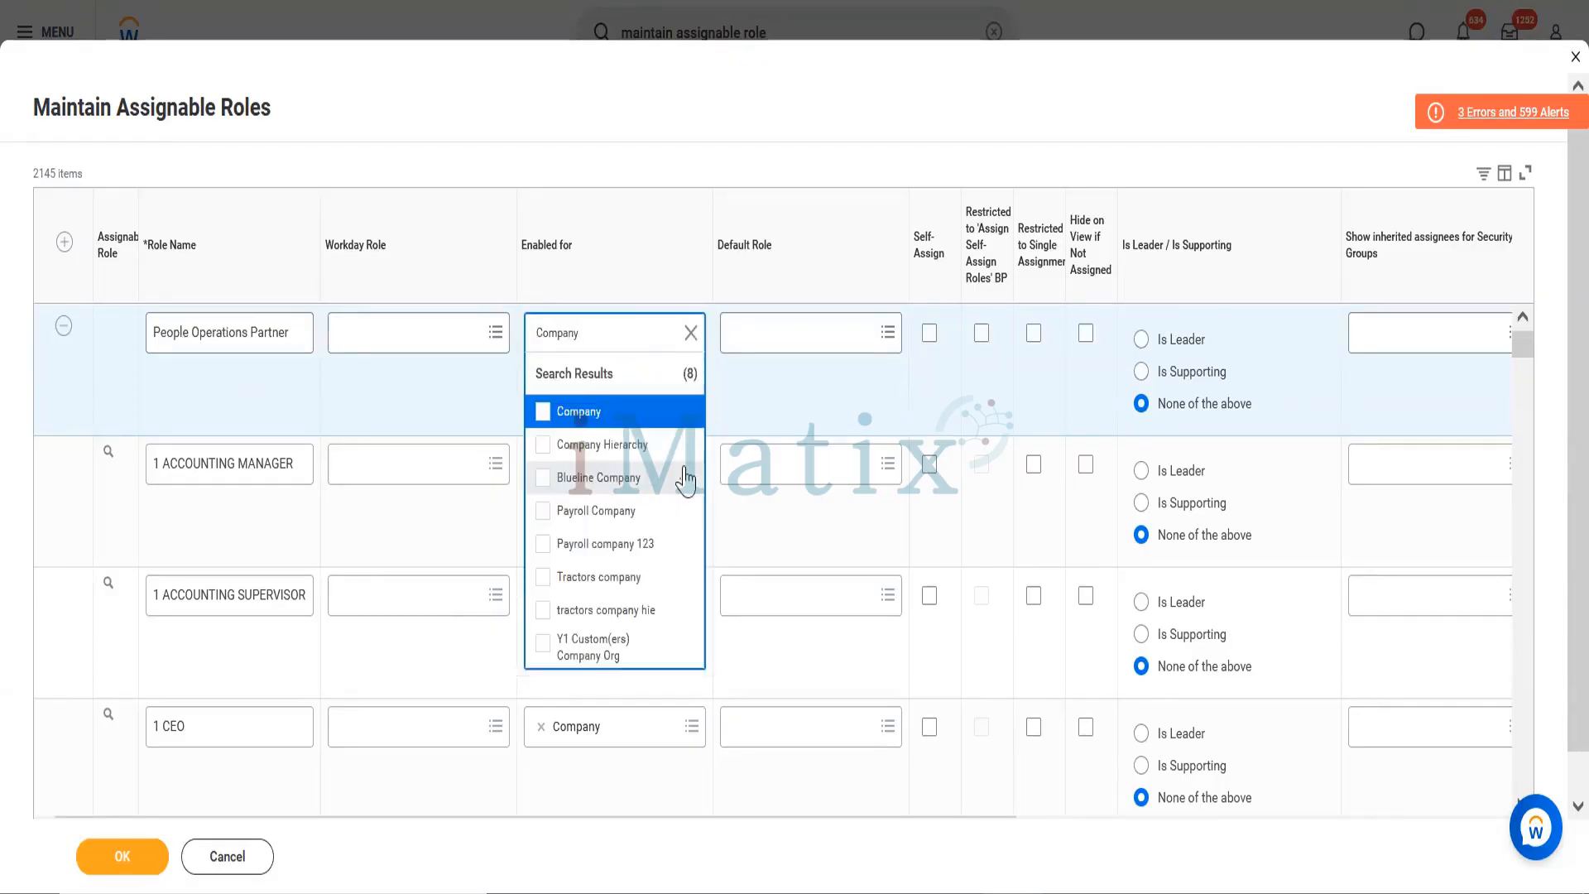
pyautogui.click(578, 418)
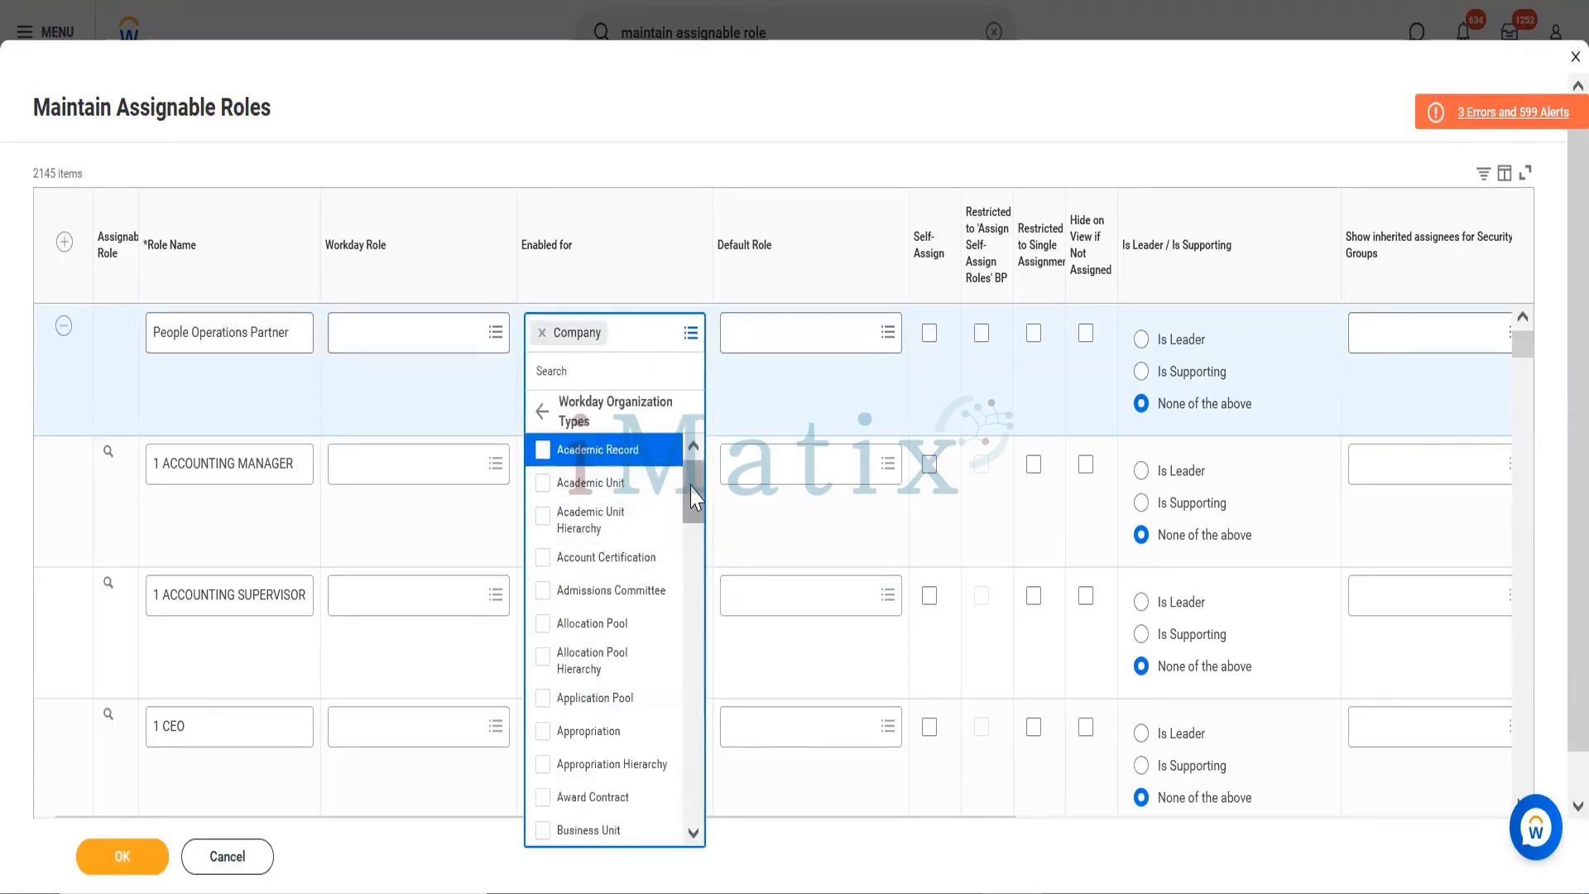
pyautogui.moveTo(690, 488); pyautogui.dragTo(691, 571)
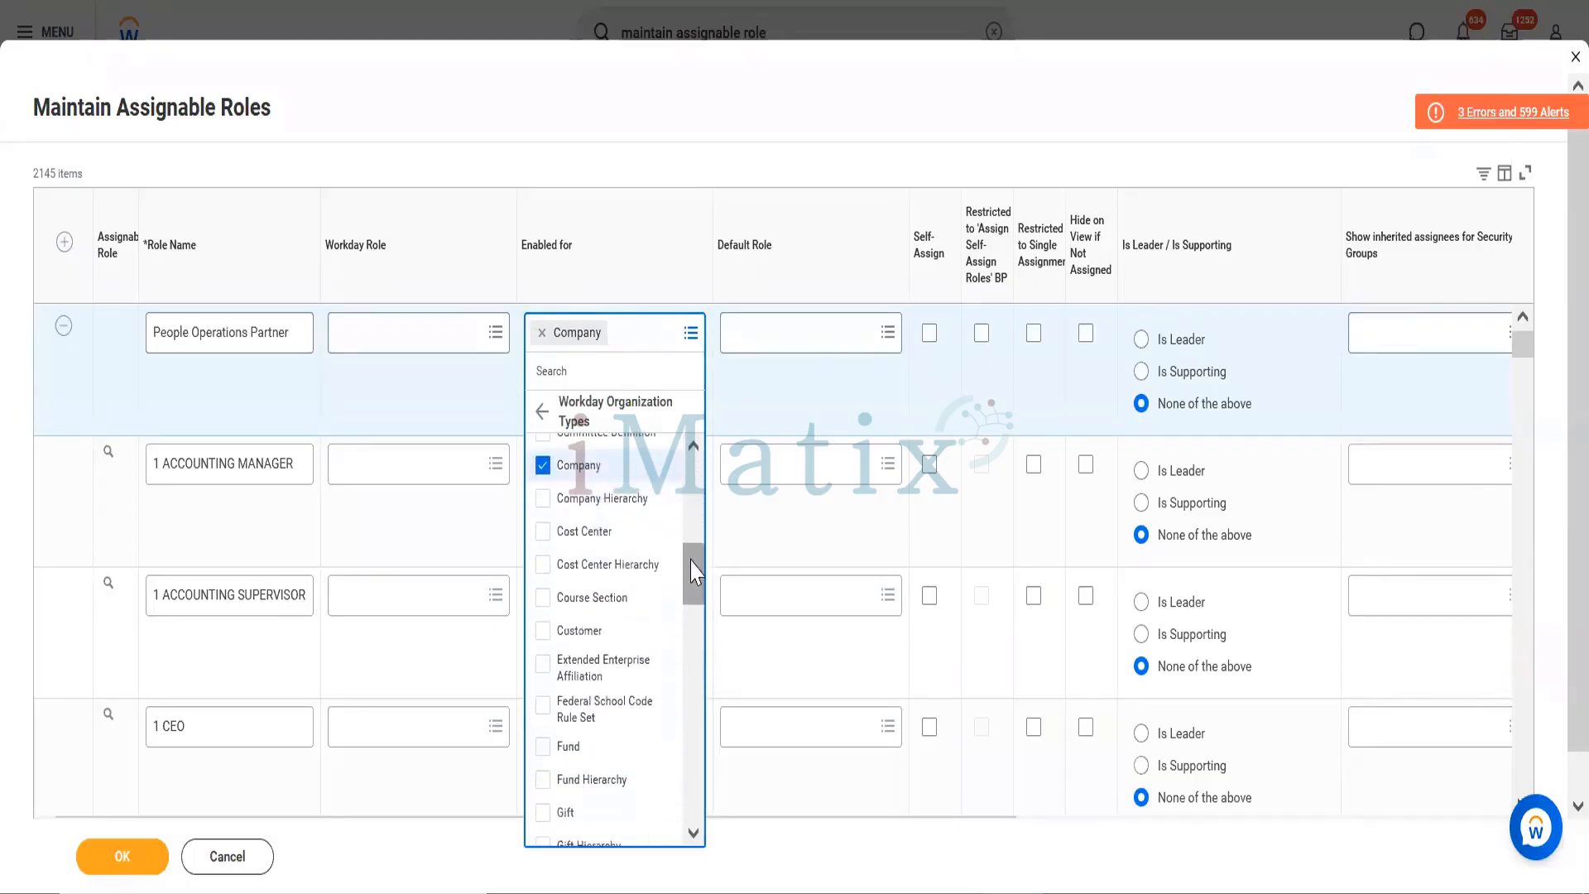
pyautogui.click(596, 530)
pyautogui.moveTo(696, 612); pyautogui.dragTo(692, 822)
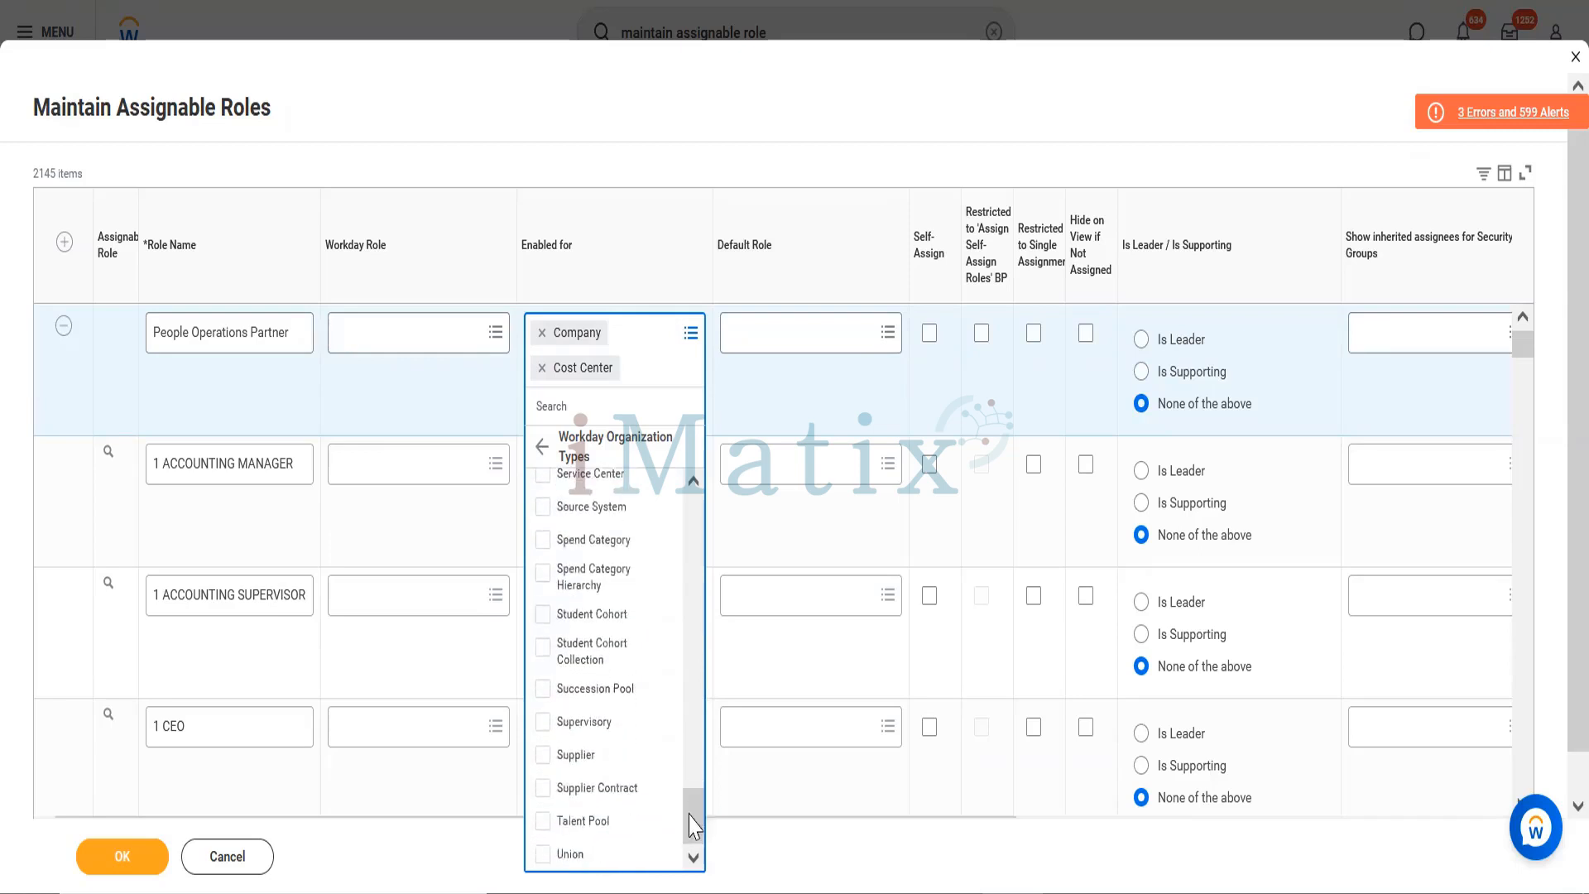
pyautogui.click(565, 722)
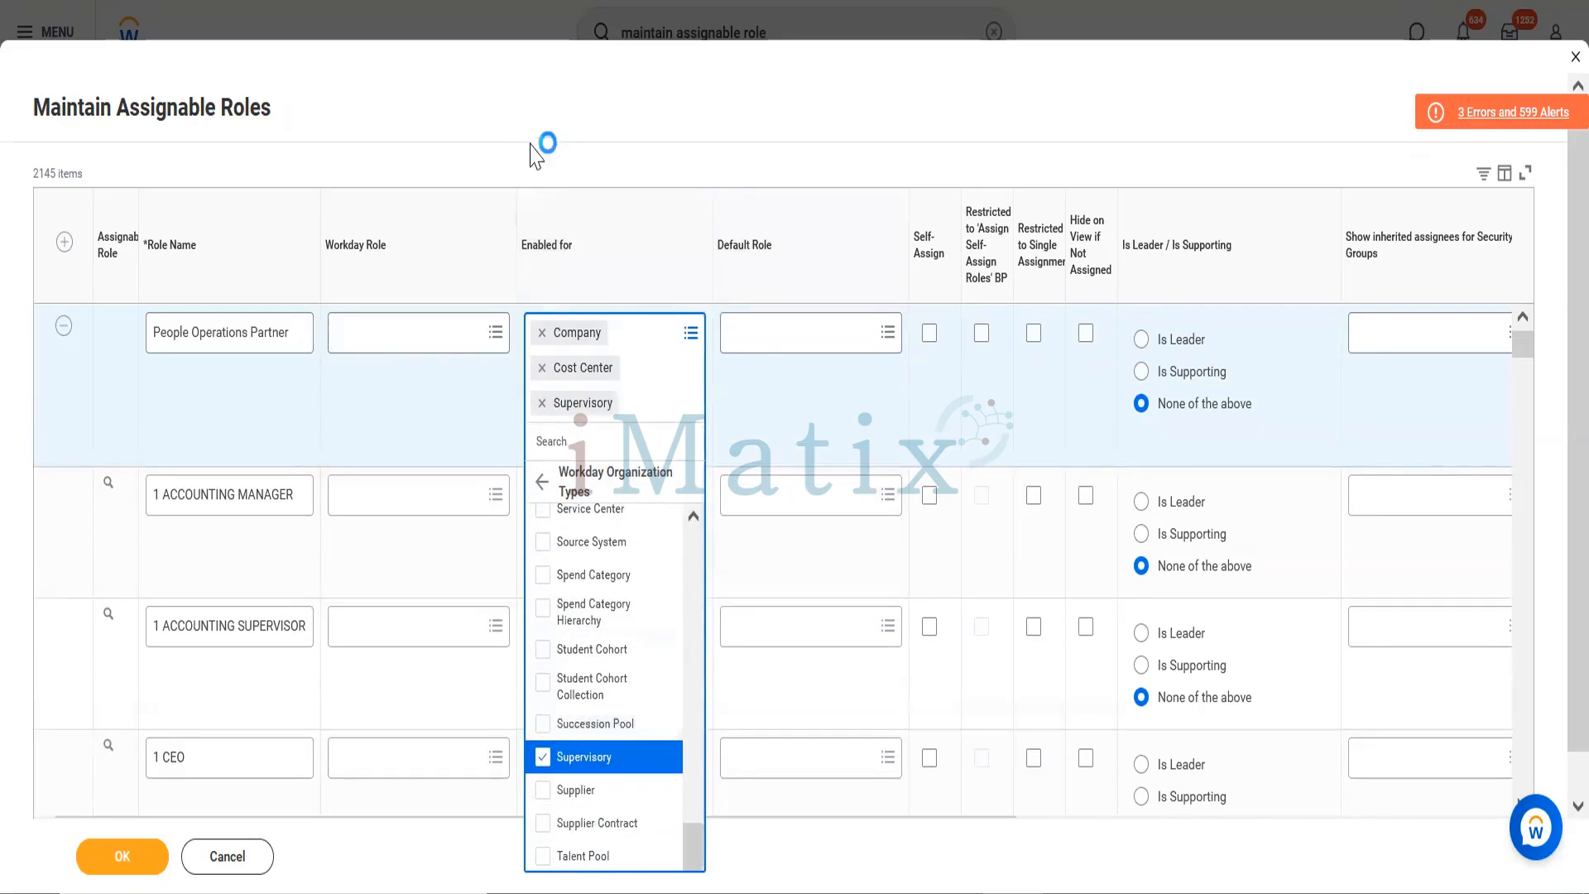
pyautogui.moveTo(534, 148); pyautogui.dragTo(593, 419)
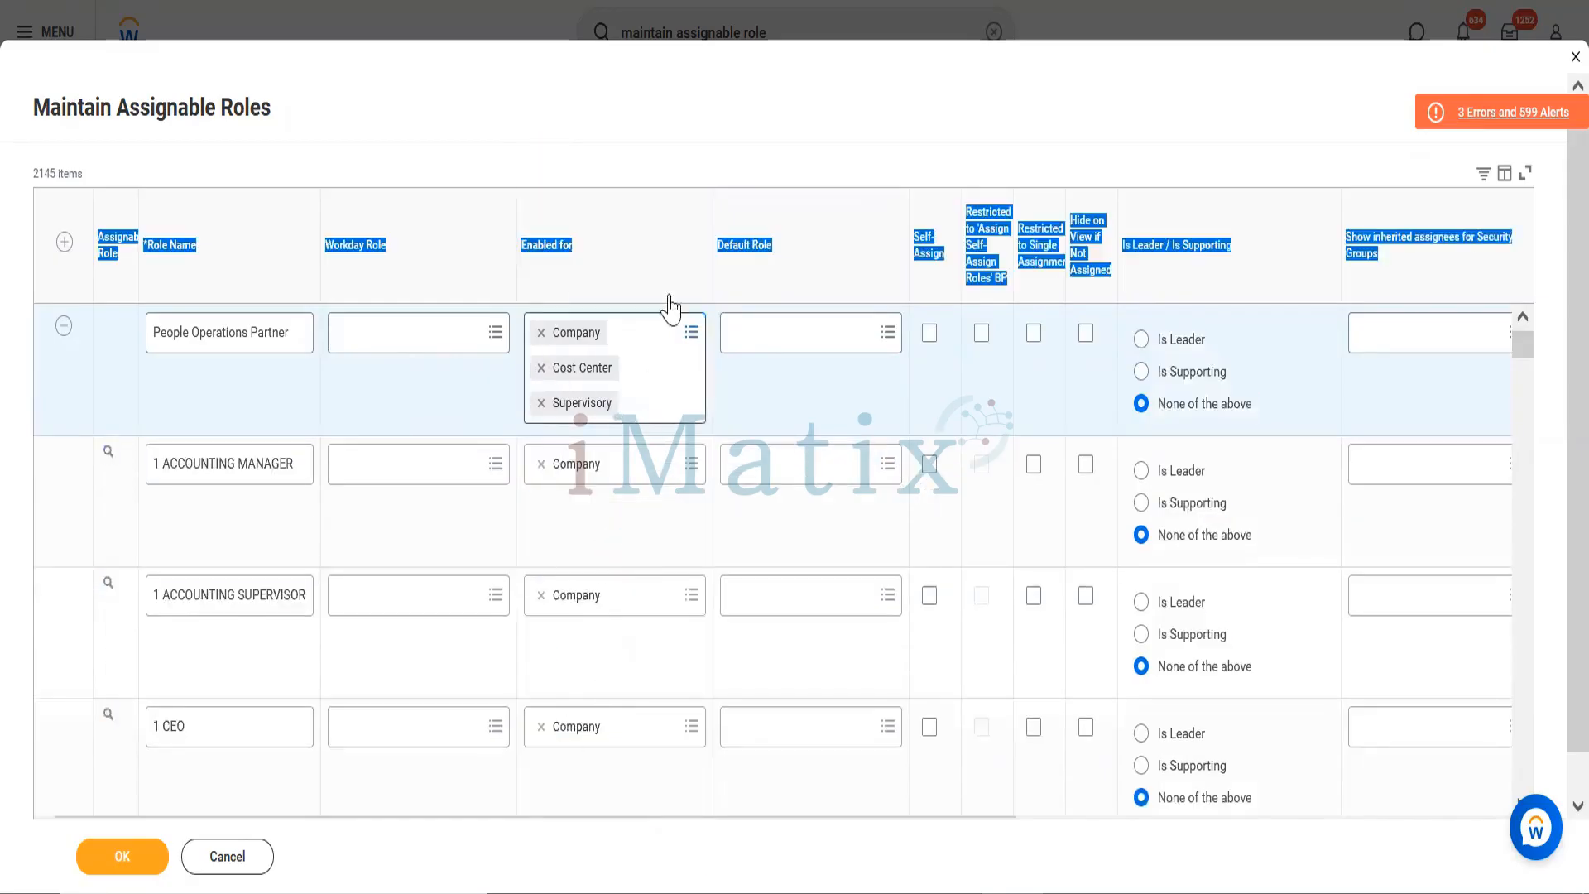
pyautogui.click(650, 150)
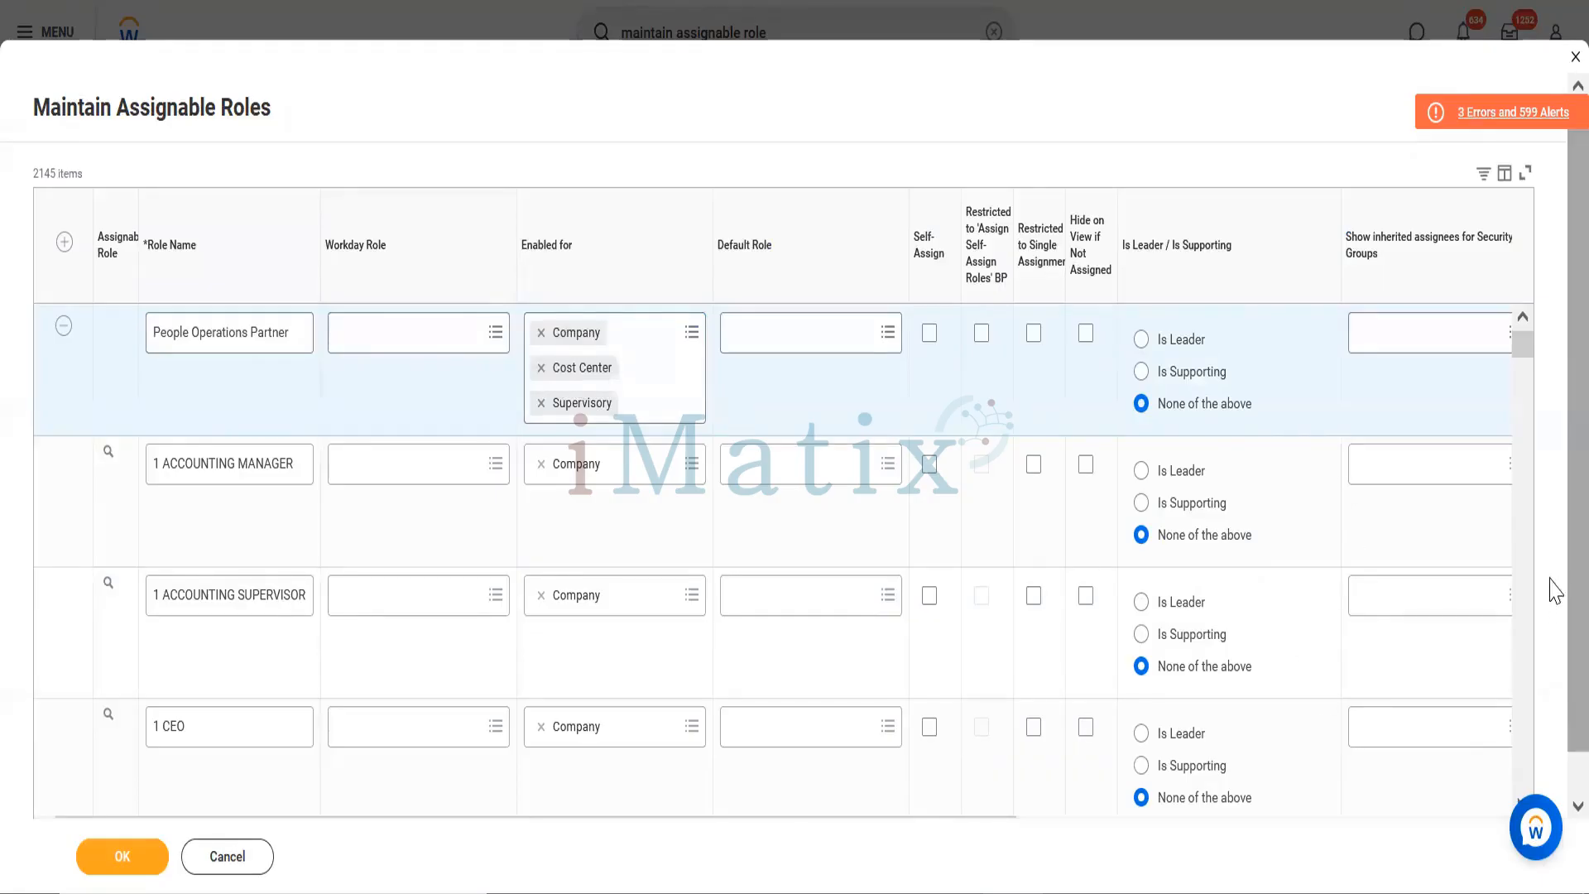
# Step: Search 'security admin' in the new role's Assigned by Security Groups field
pyautogui.scroll(-1, 1550, 610)
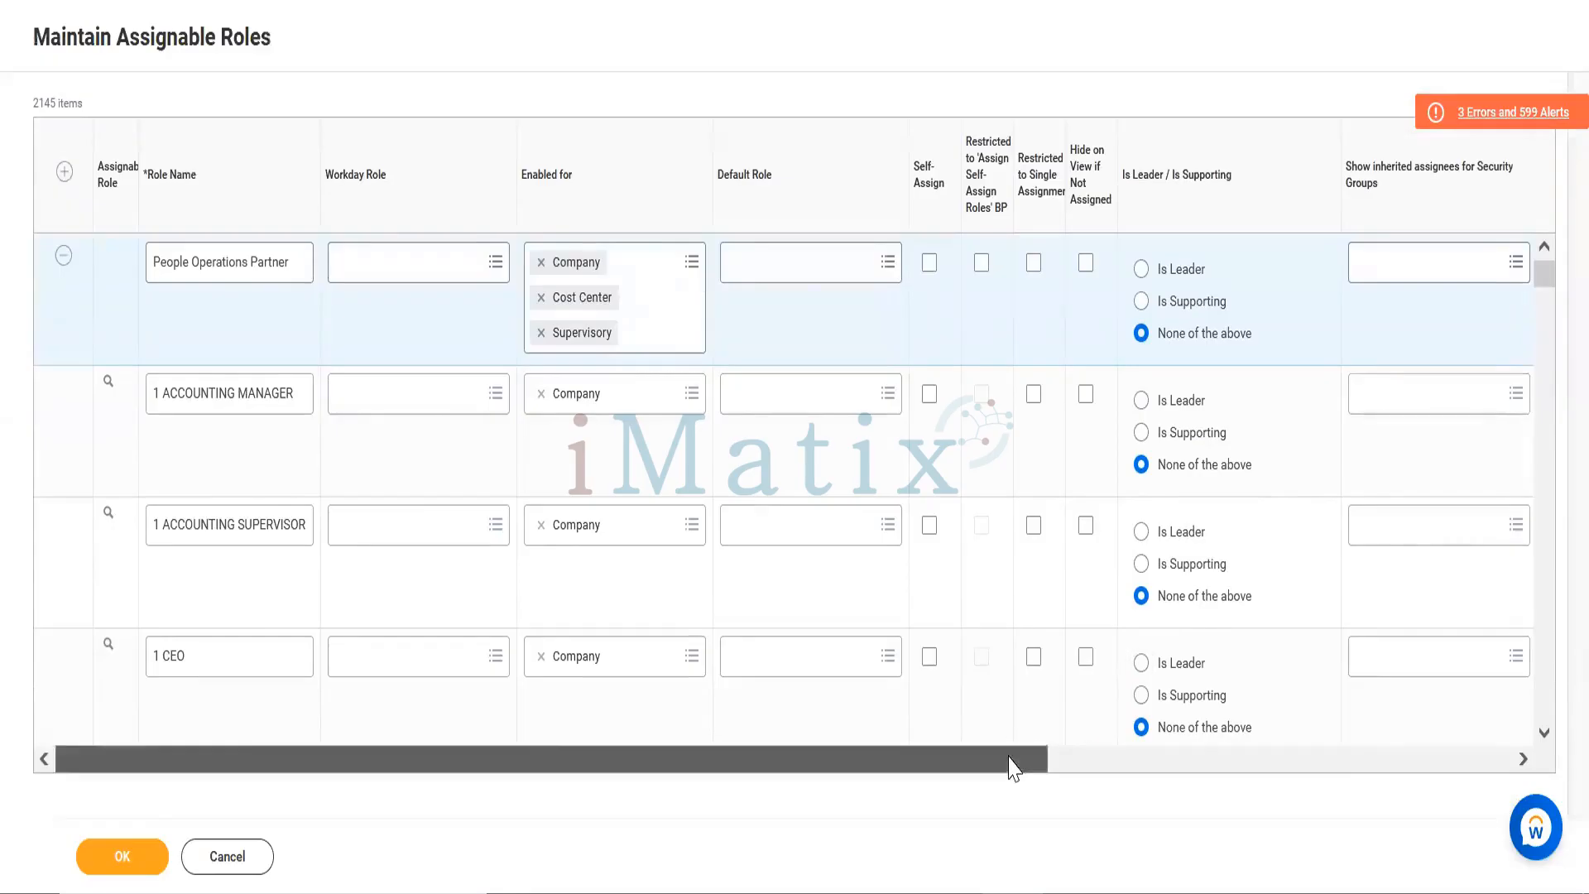
pyautogui.moveTo(1014, 759); pyautogui.dragTo(1556, 797)
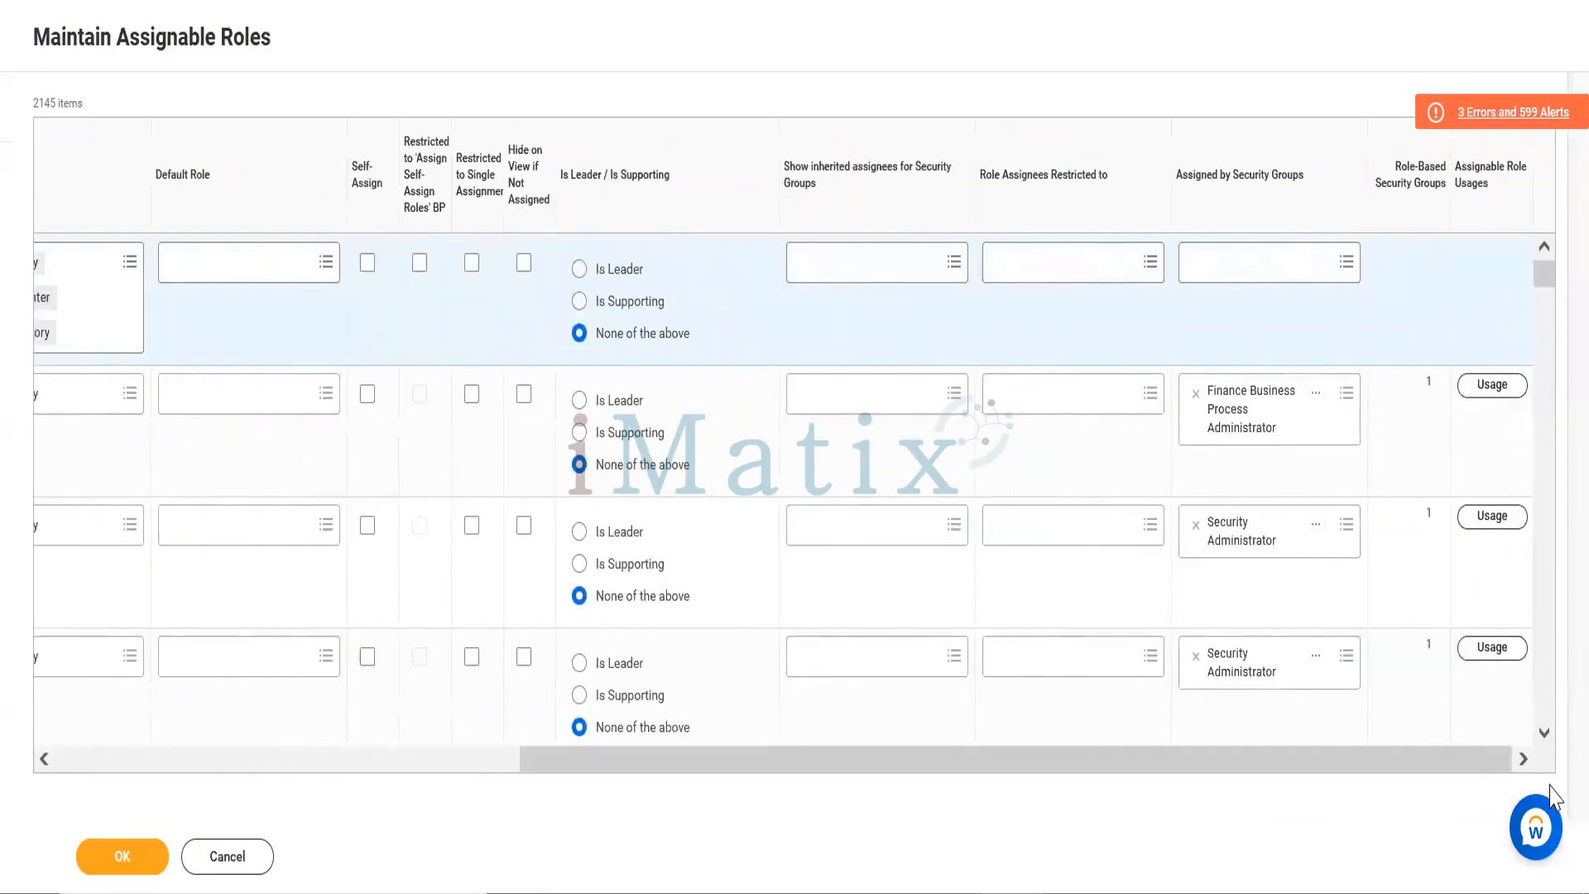
pyautogui.click(1238, 270)
pyautogui.write('sec')
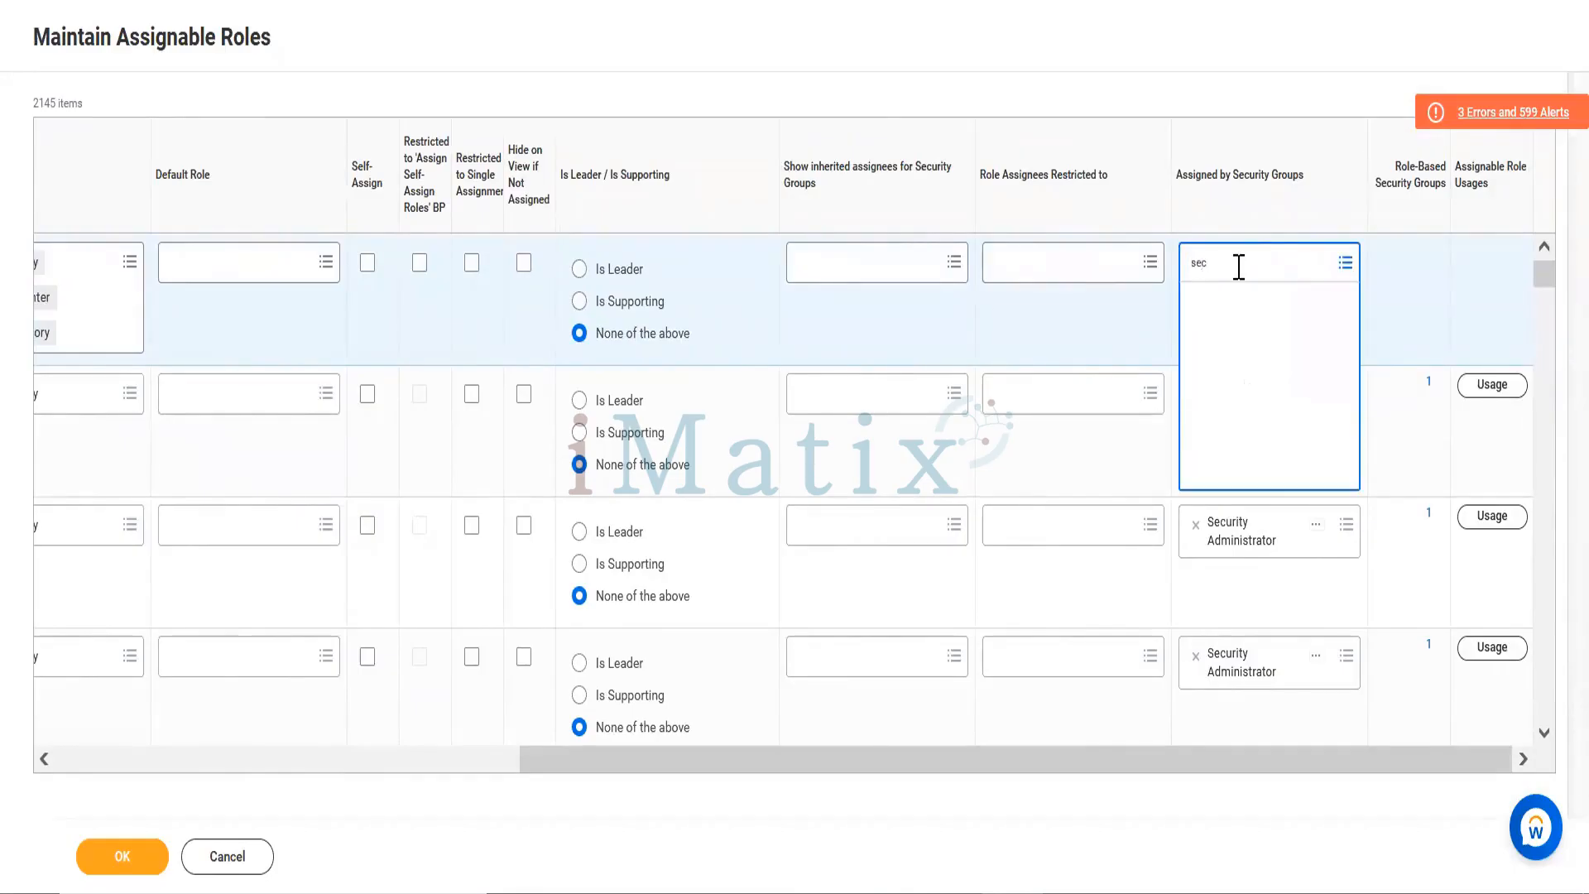
pyautogui.write('urit')
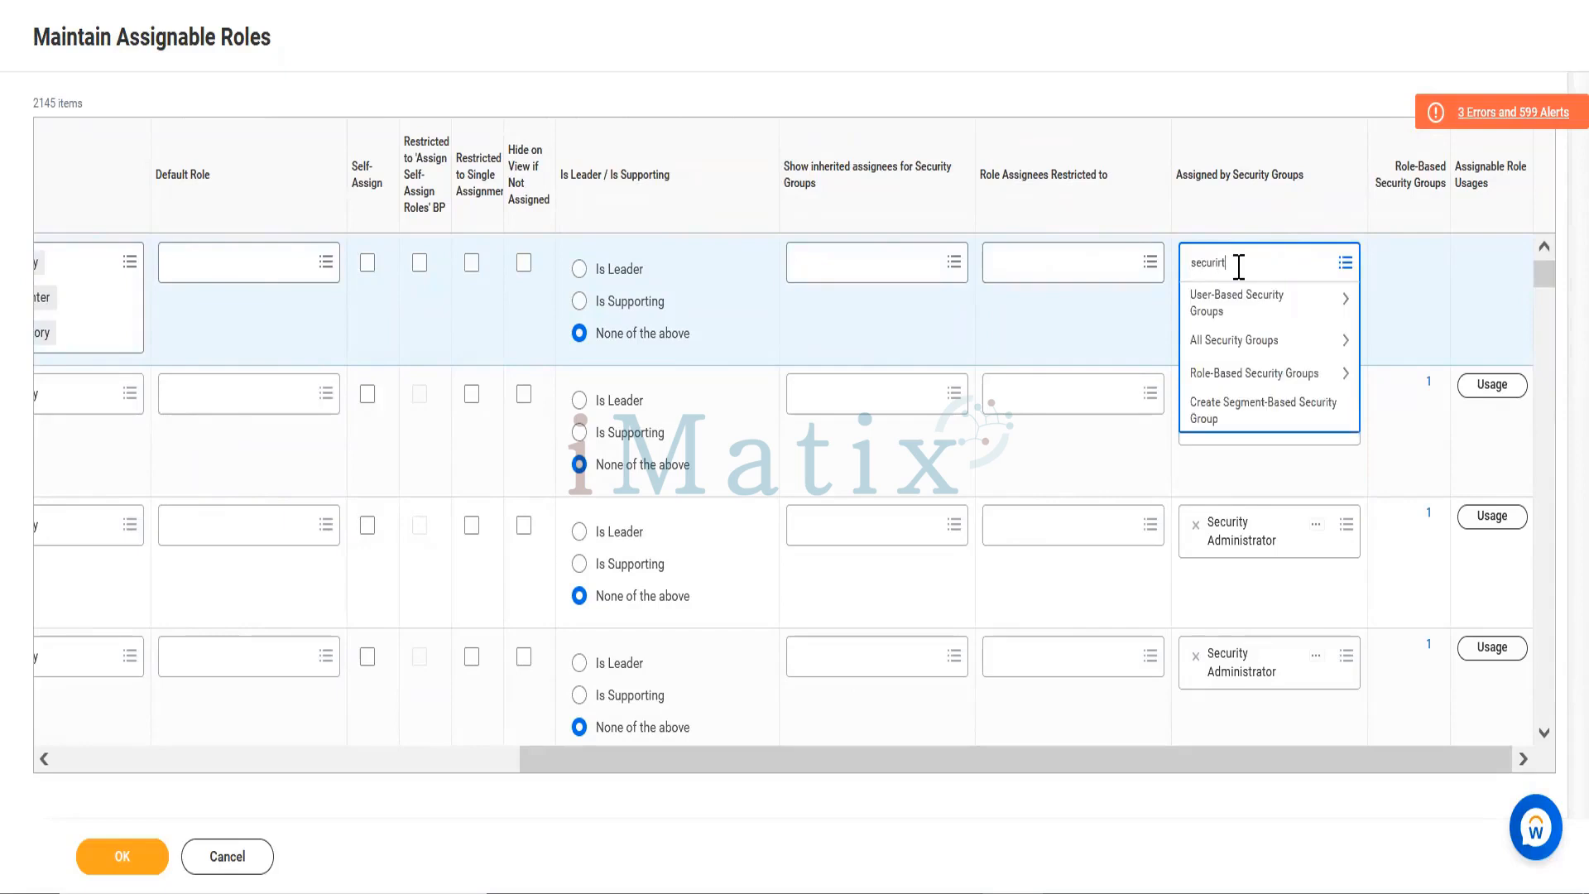
pyautogui.press('BackSpace')
pyautogui.press('BackSpace')
pyautogui.write('ty admin')
pyautogui.press('Return')
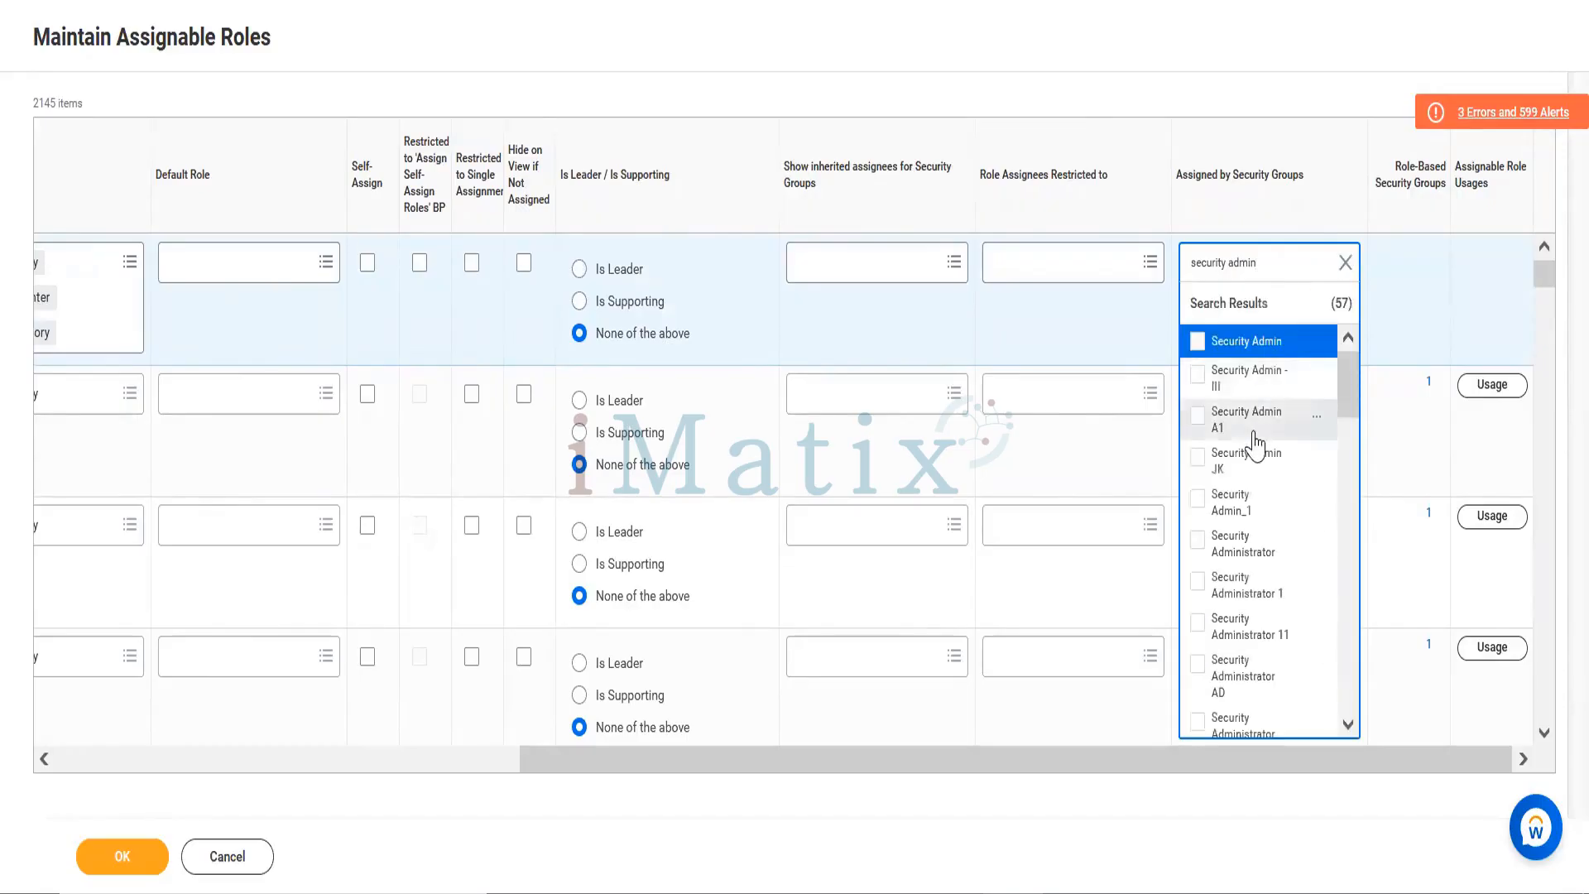
# Step: Select Security adminstrator as the assigning group and bring the Role Name column back into view
pyautogui.click(1347, 725)
pyautogui.scroll(-5, 1347, 731)
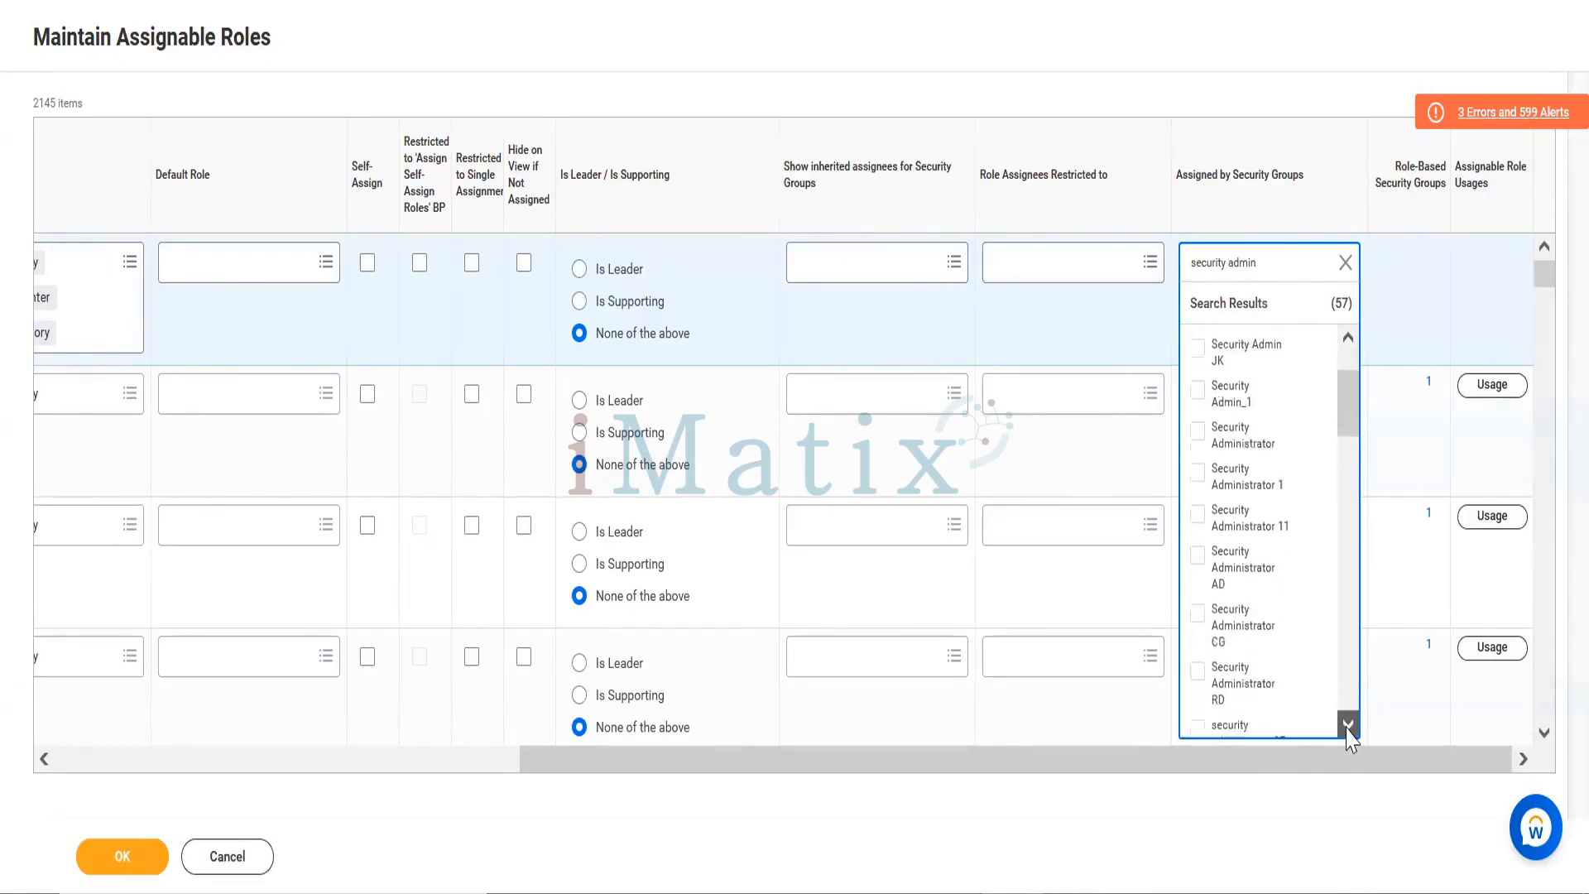
pyautogui.scroll(-1, 1348, 731)
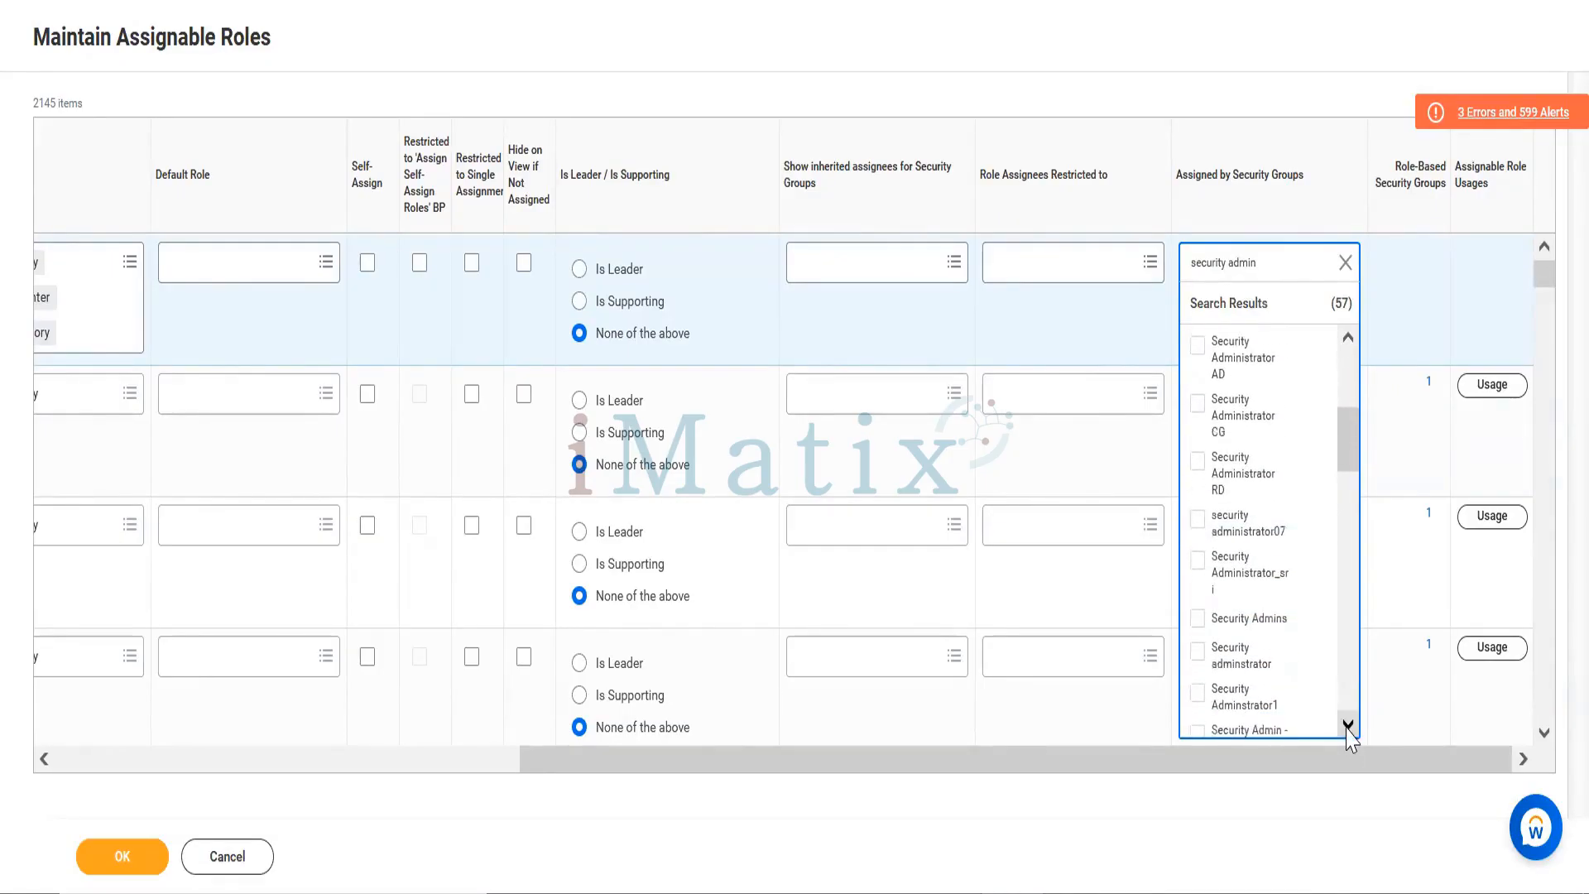
pyautogui.scroll(-1, 1346, 729)
pyautogui.click(1249, 631)
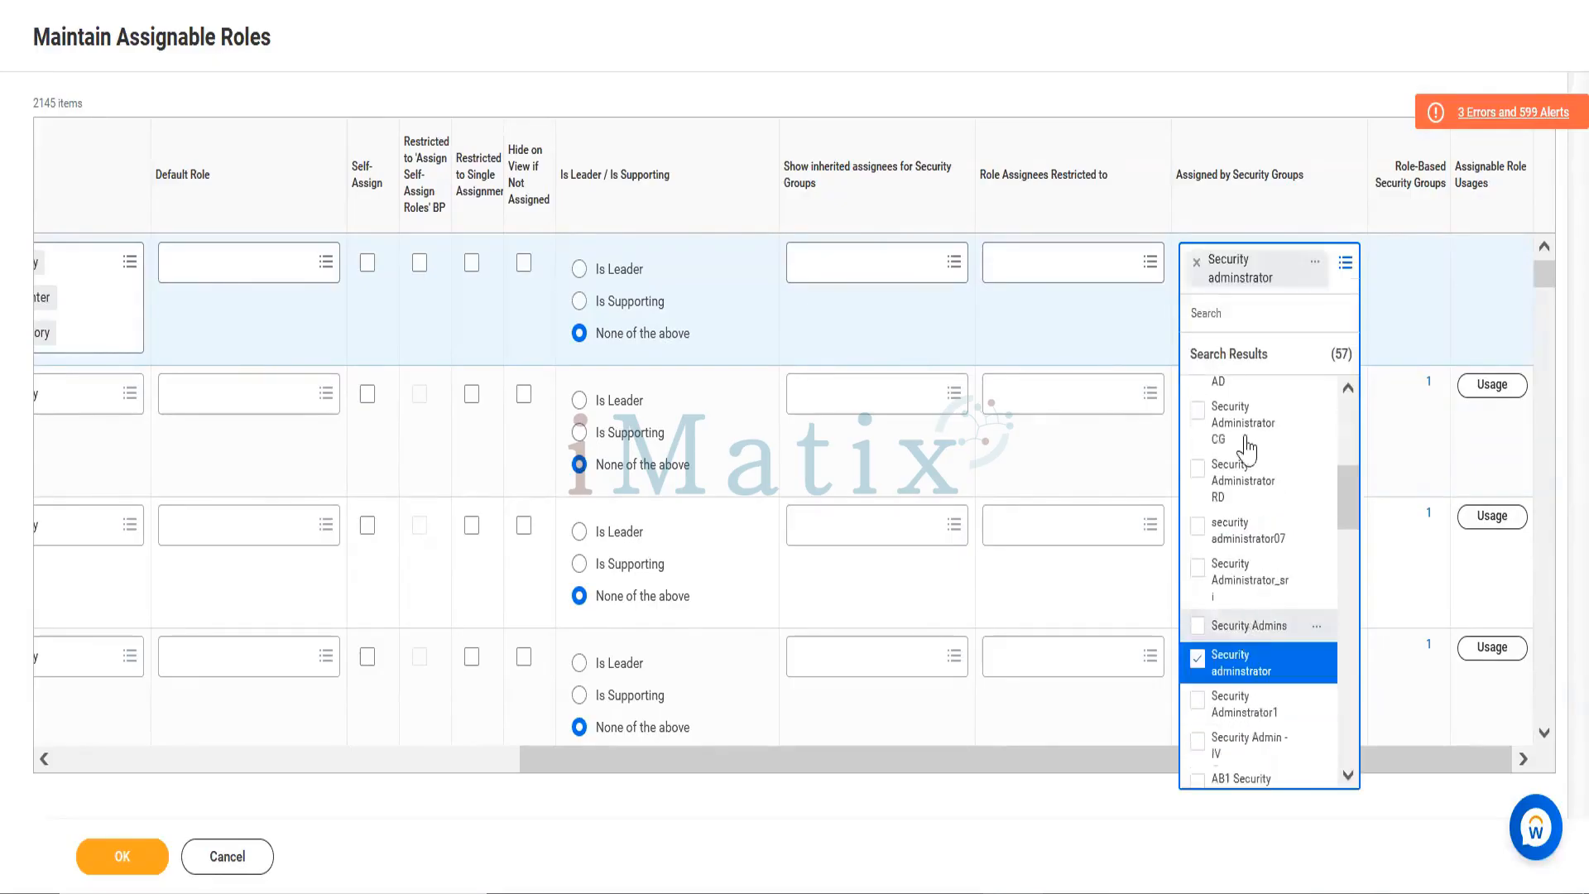
pyautogui.click(1213, 104)
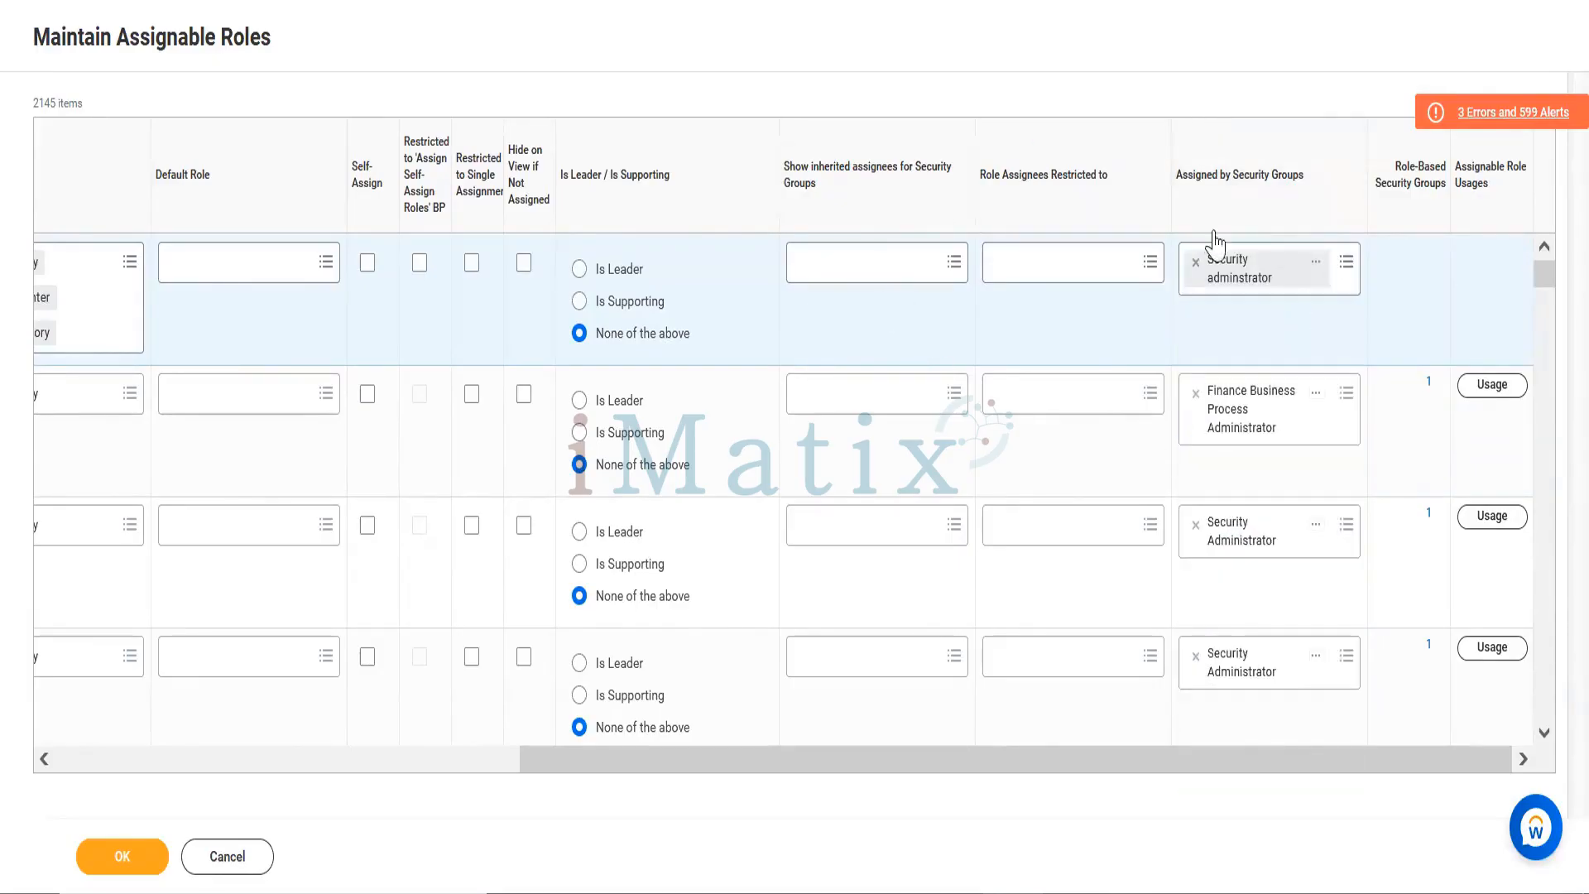
pyautogui.click(156, 763)
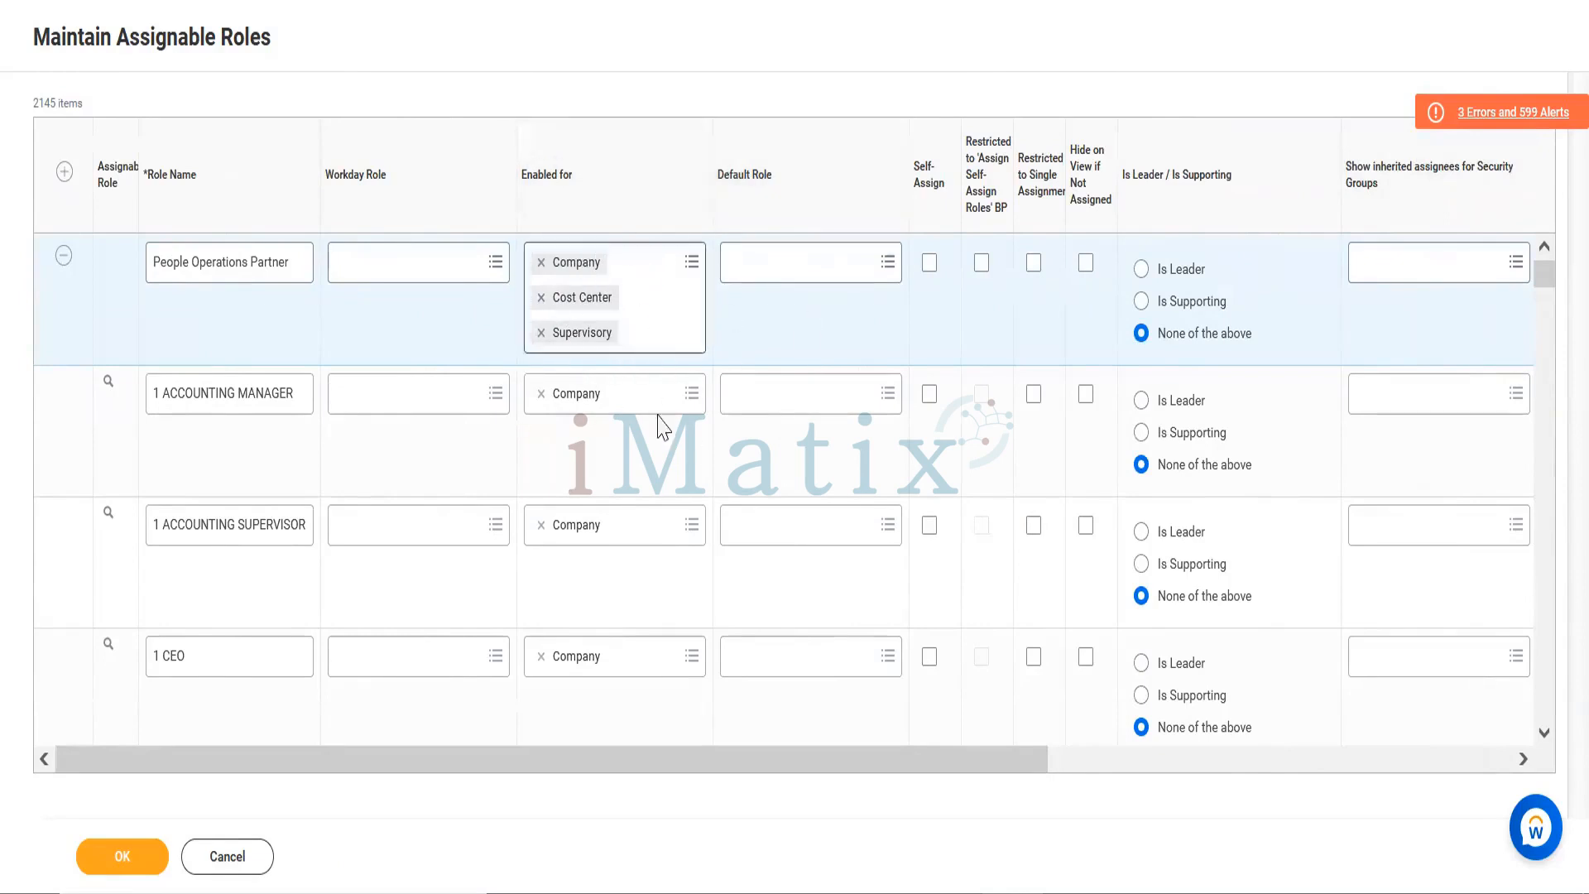
# Step: Save the People Operations Partner assignable role, bringing the list to 2145 items
pyautogui.click(131, 860)
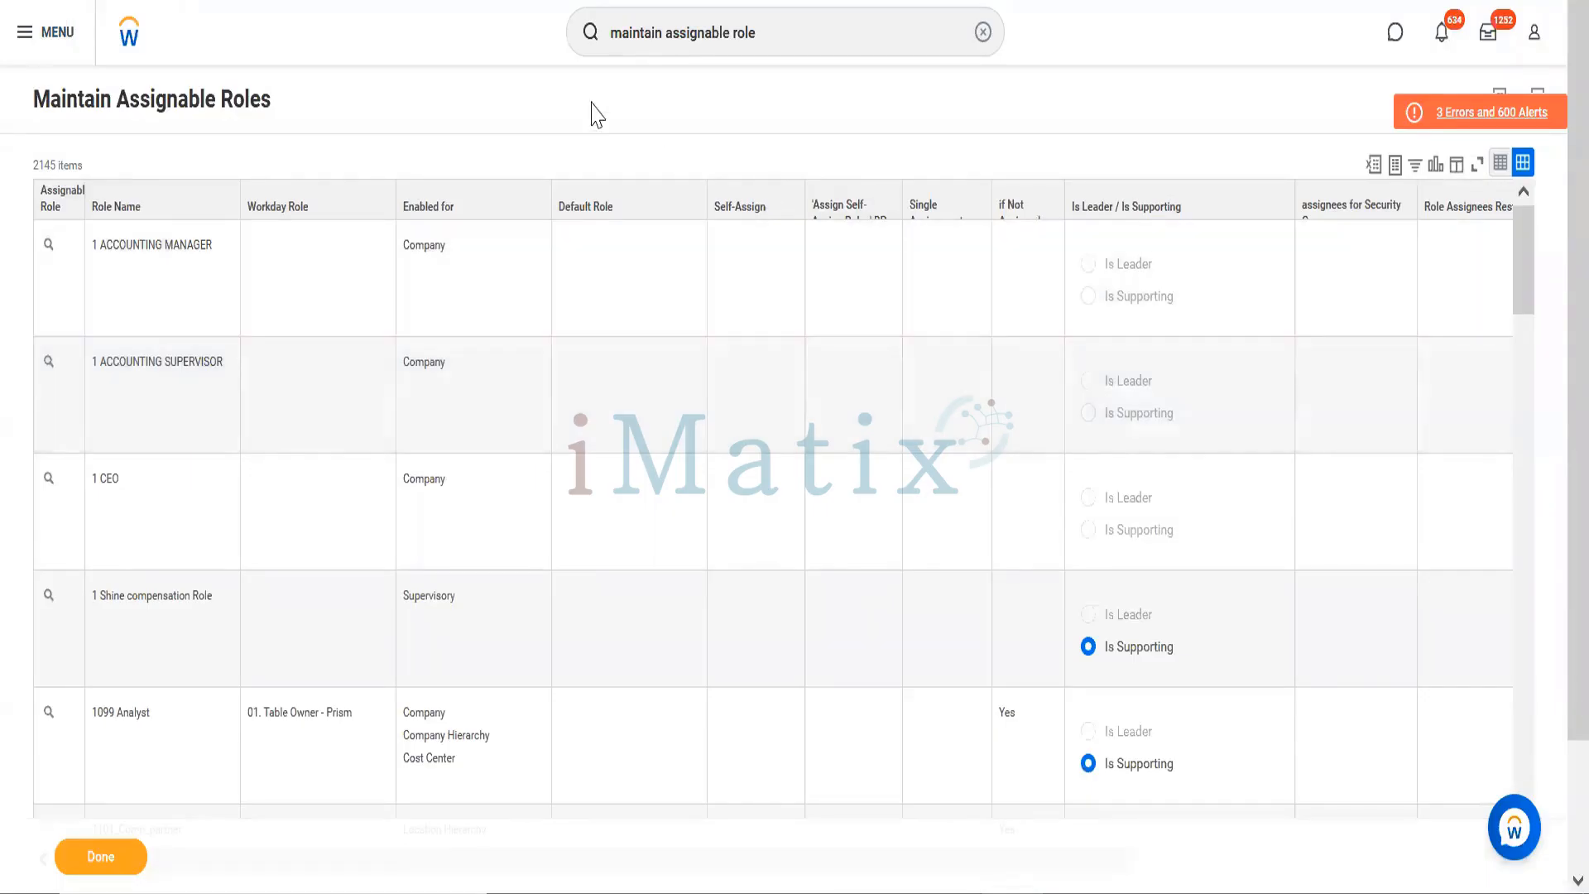
pyautogui.click(794, 21)
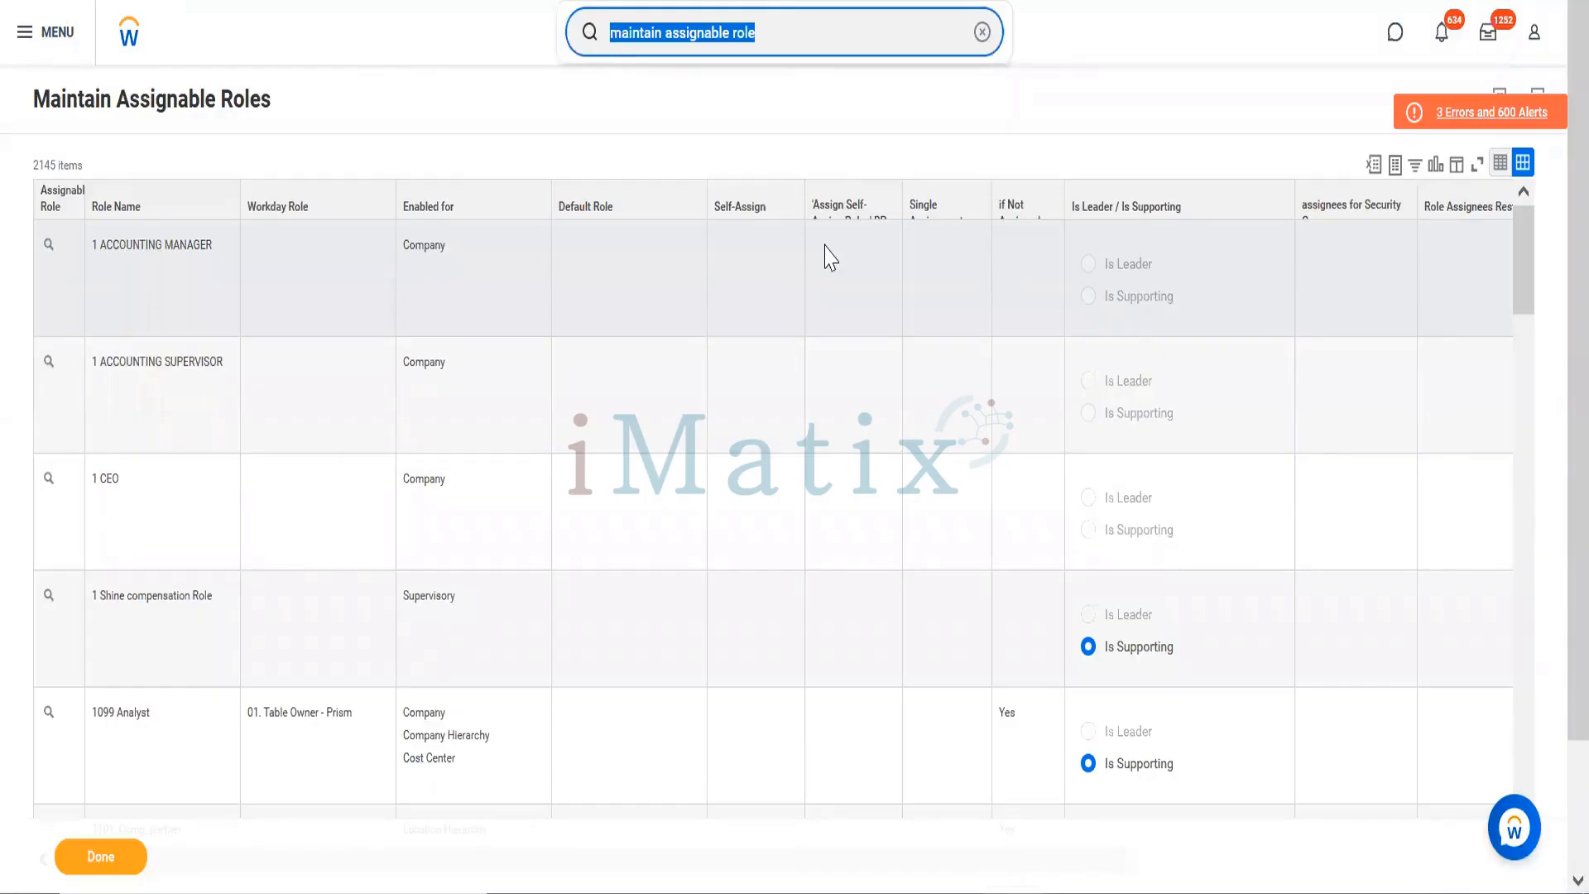
# Step: Create a Role-Based Security Group (Constrained) named 'People Operations Admin (Role Based)'
pyautogui.write('c')
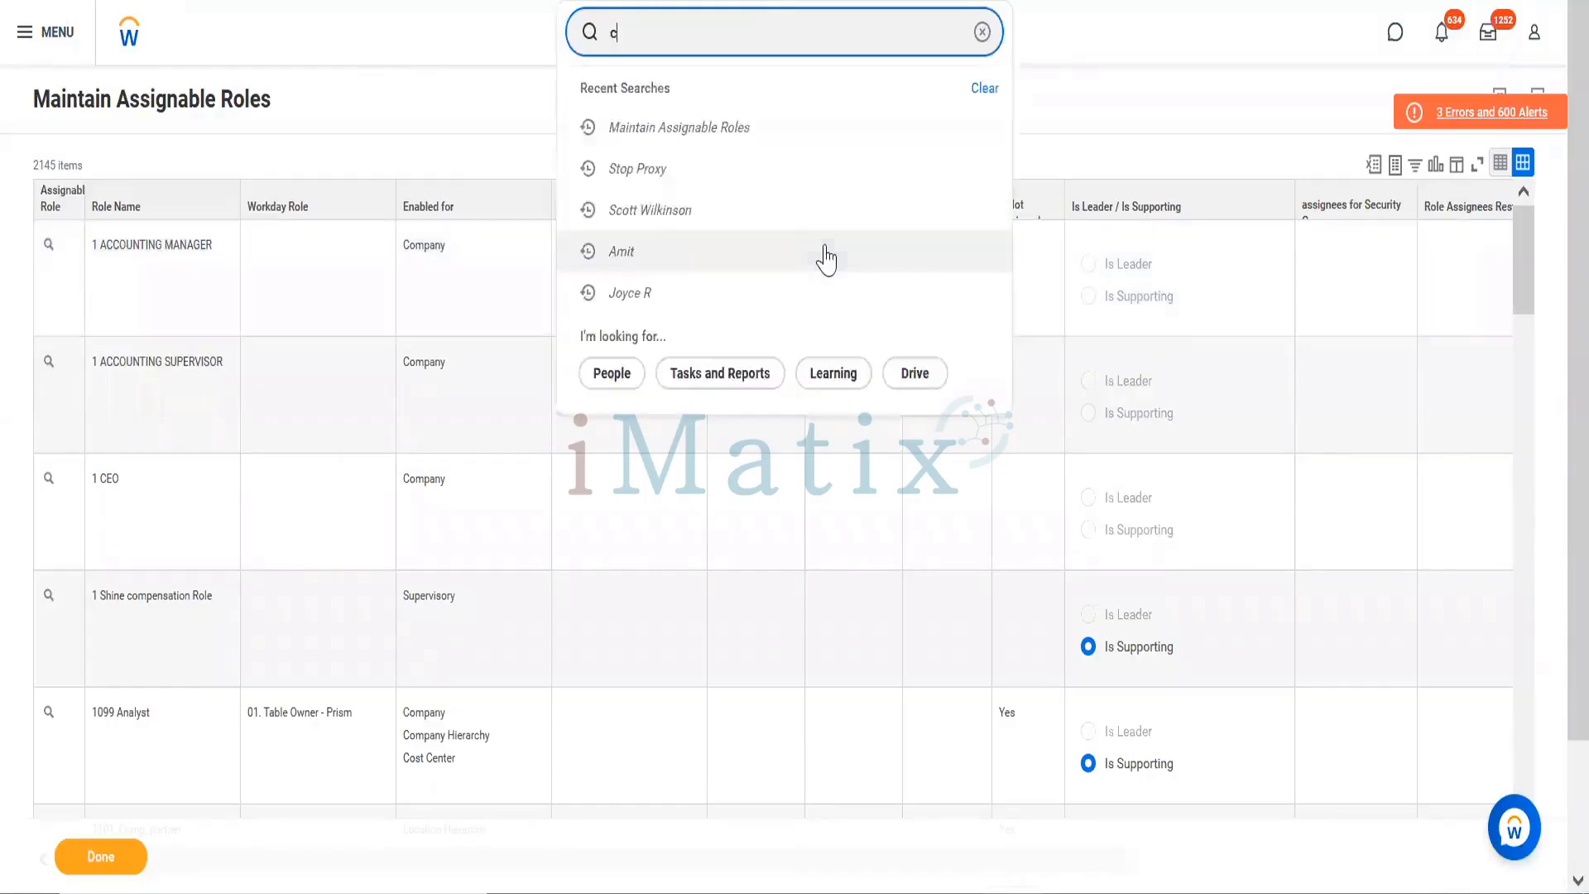
pyautogui.write('reate secu')
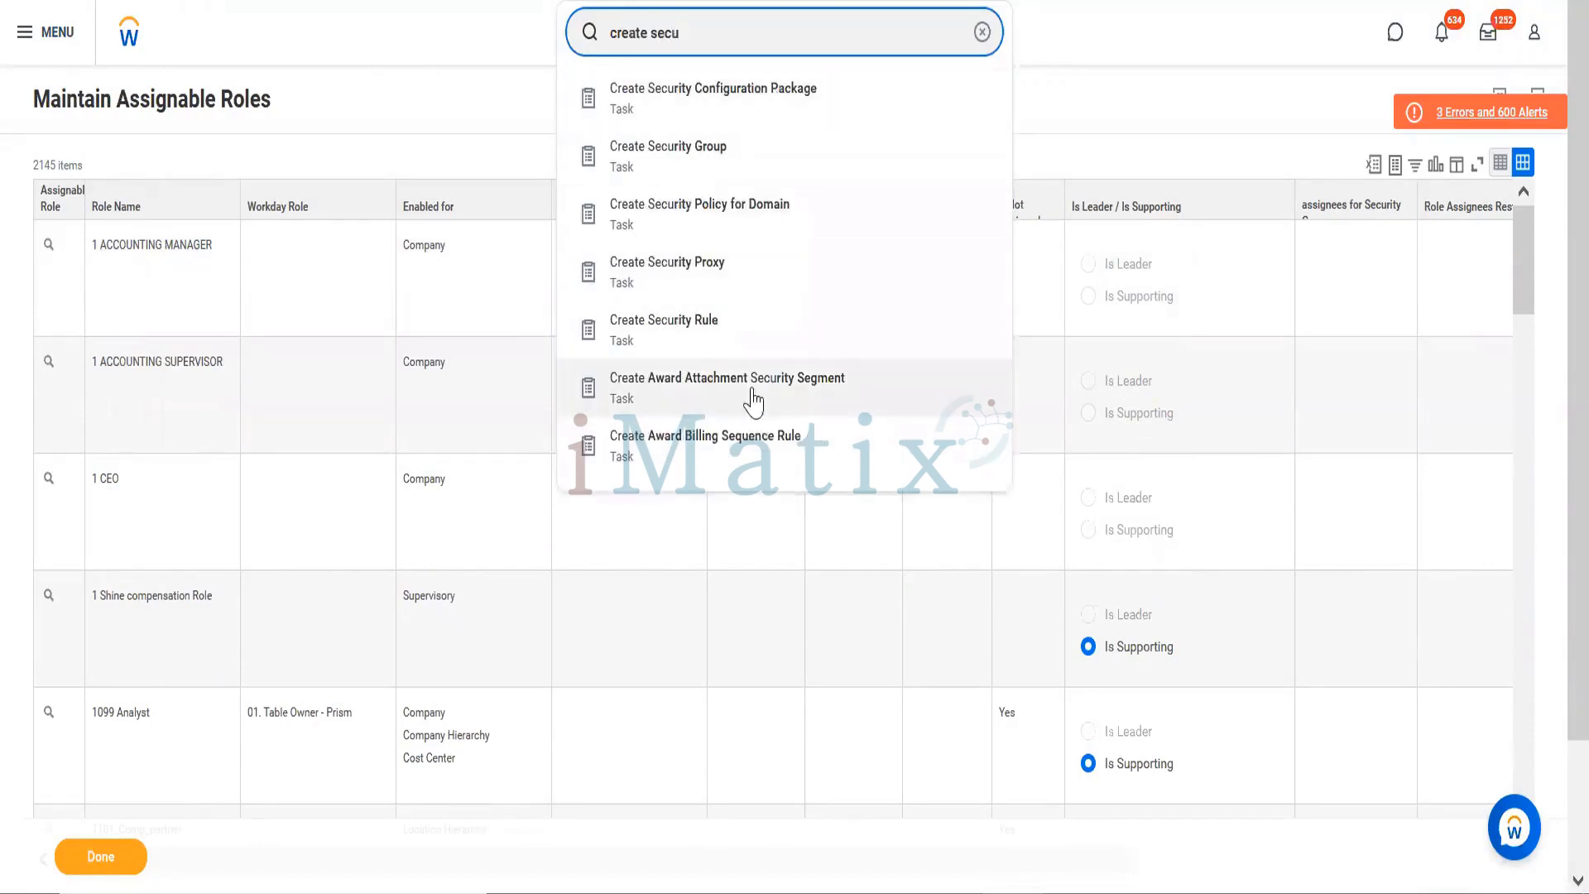
pyautogui.click(710, 166)
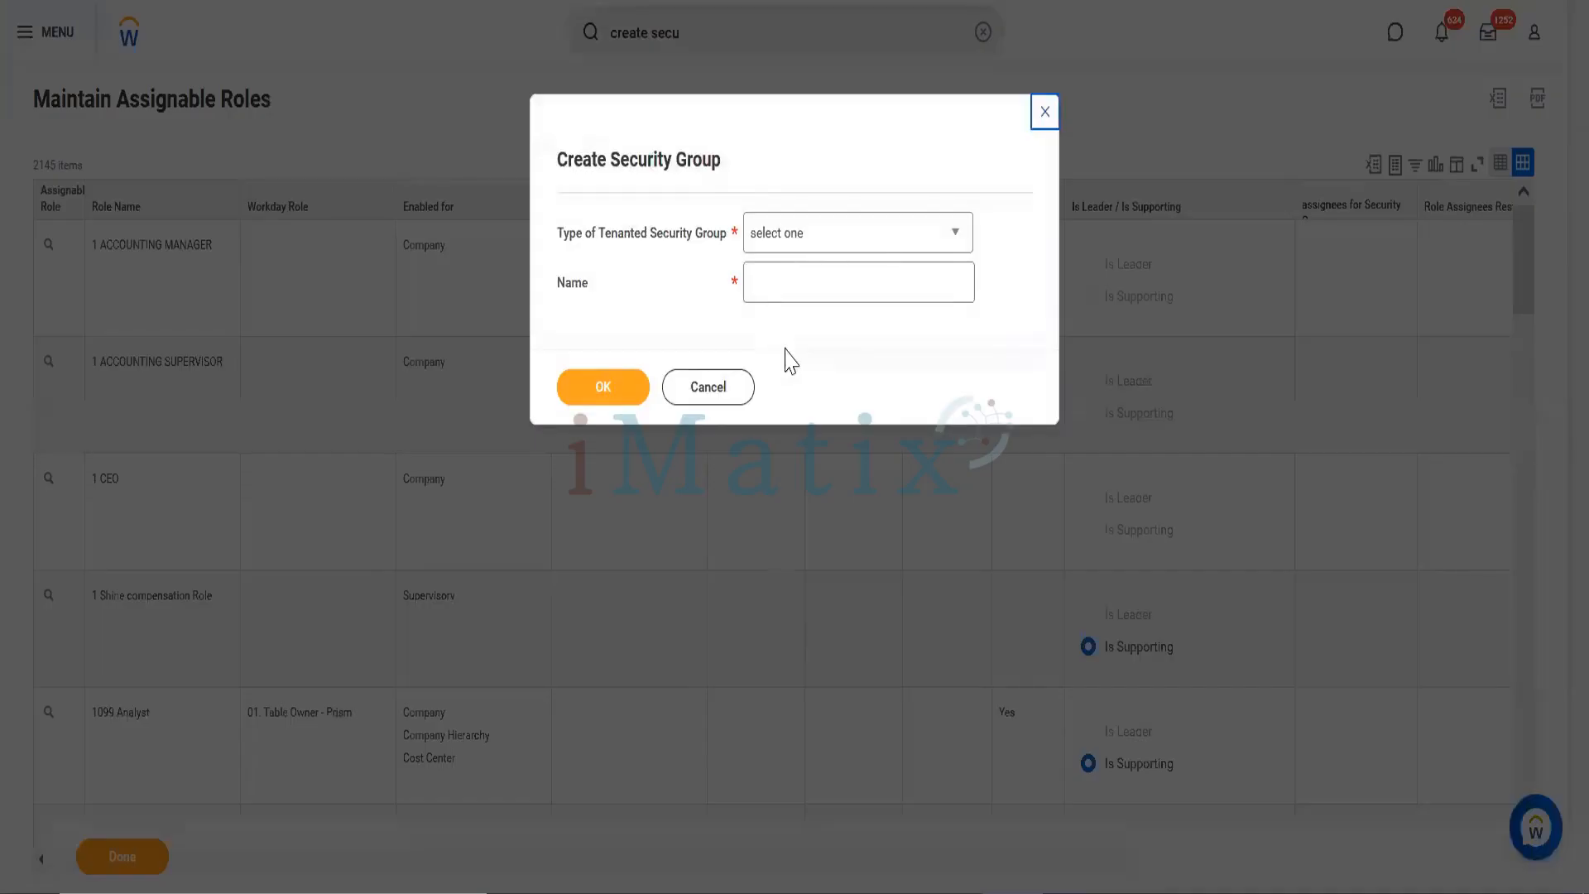
pyautogui.click(822, 240)
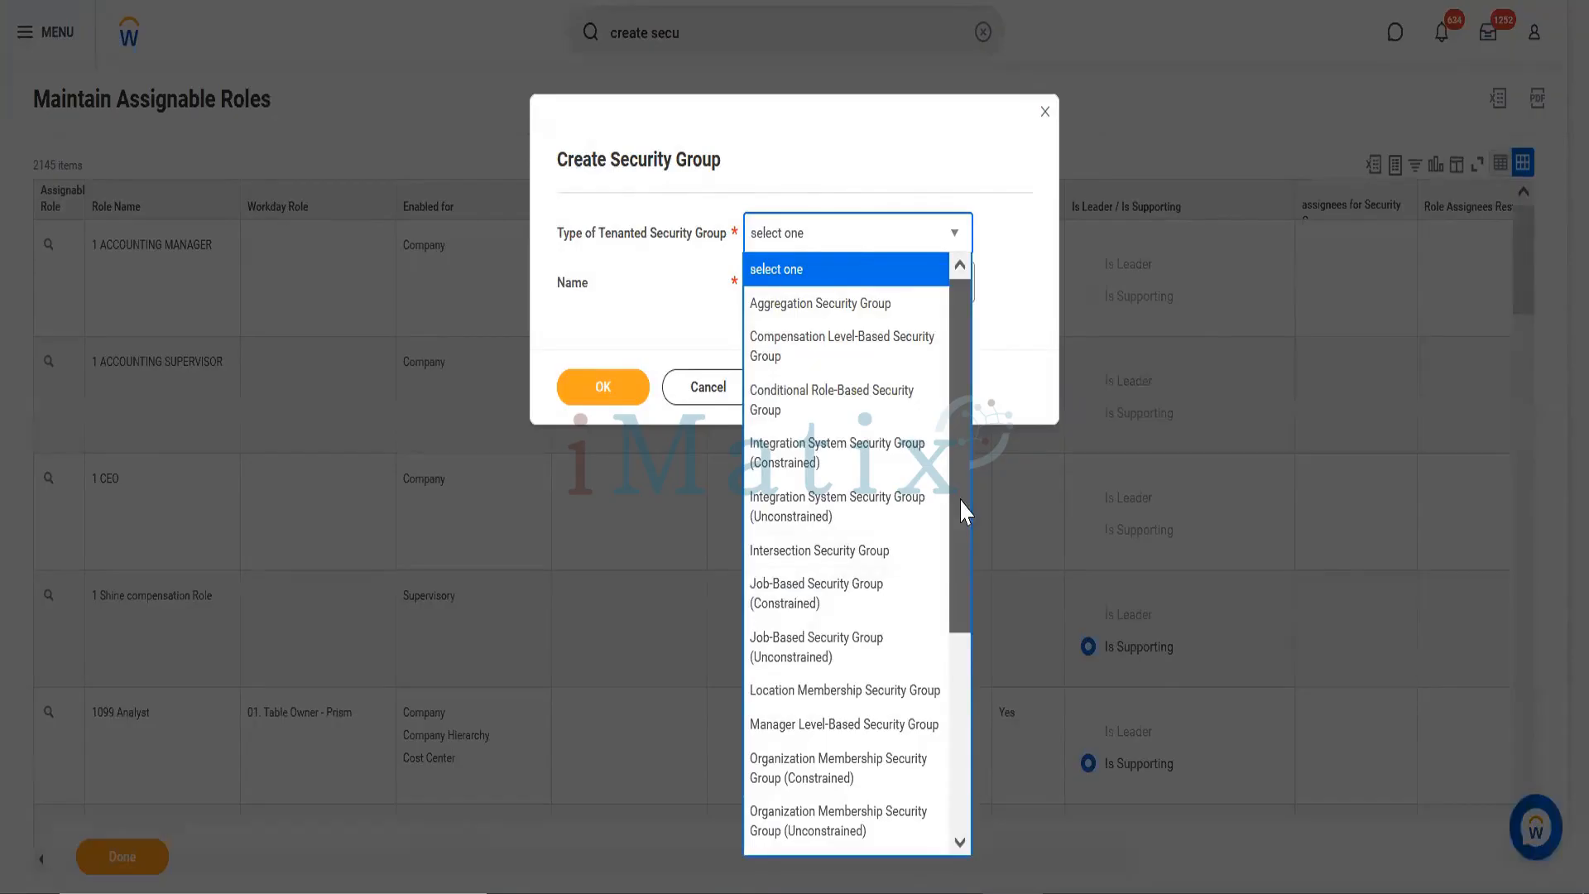
pyautogui.moveTo(961, 500); pyautogui.dragTo(966, 727)
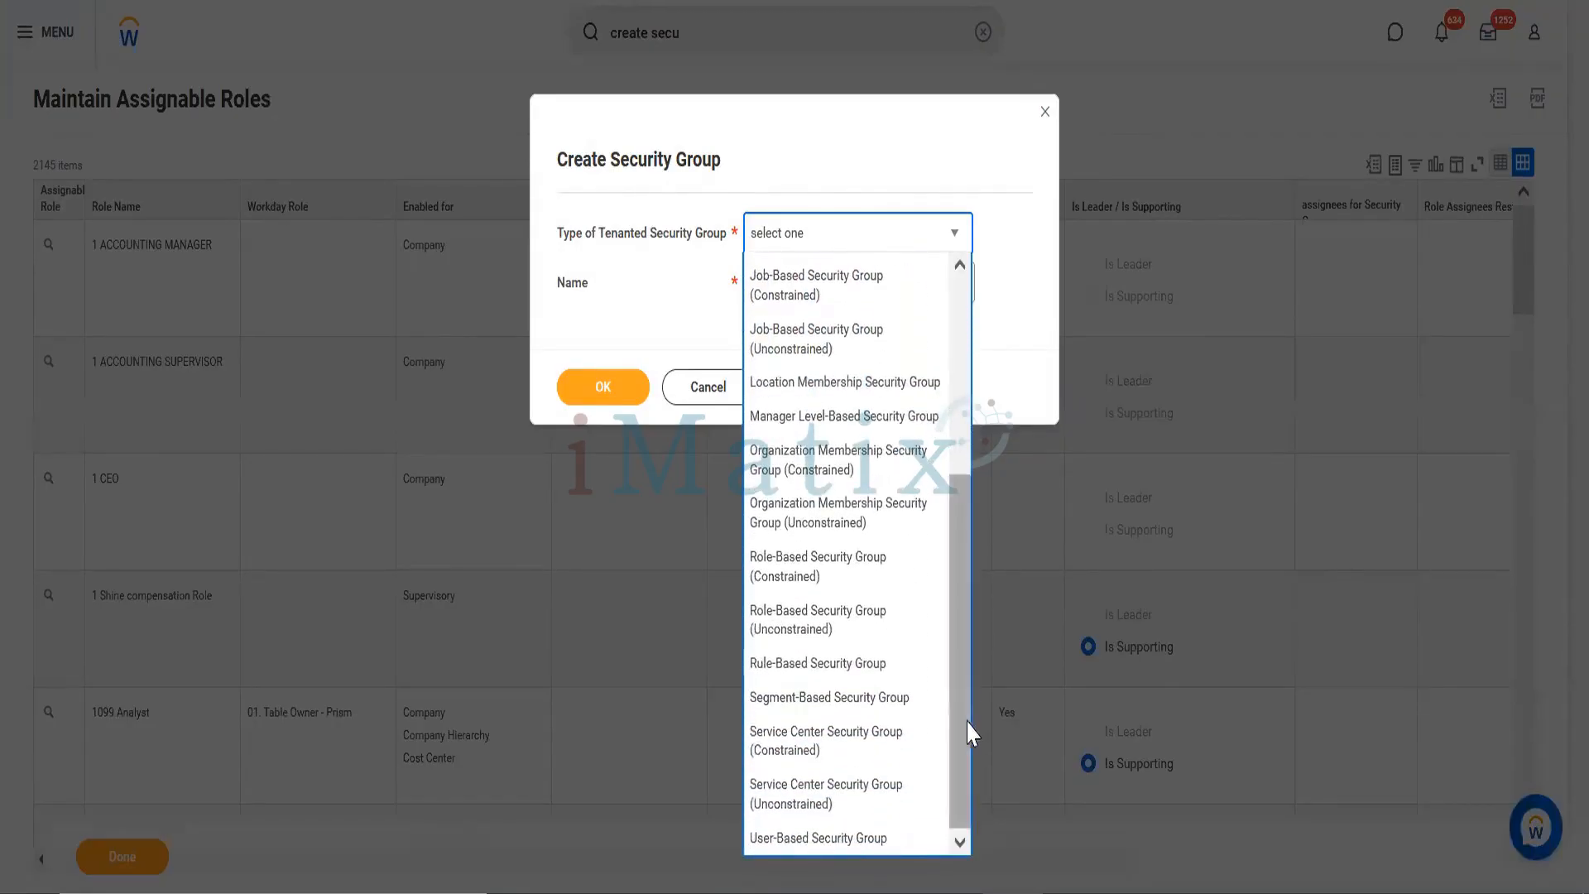
pyautogui.click(814, 571)
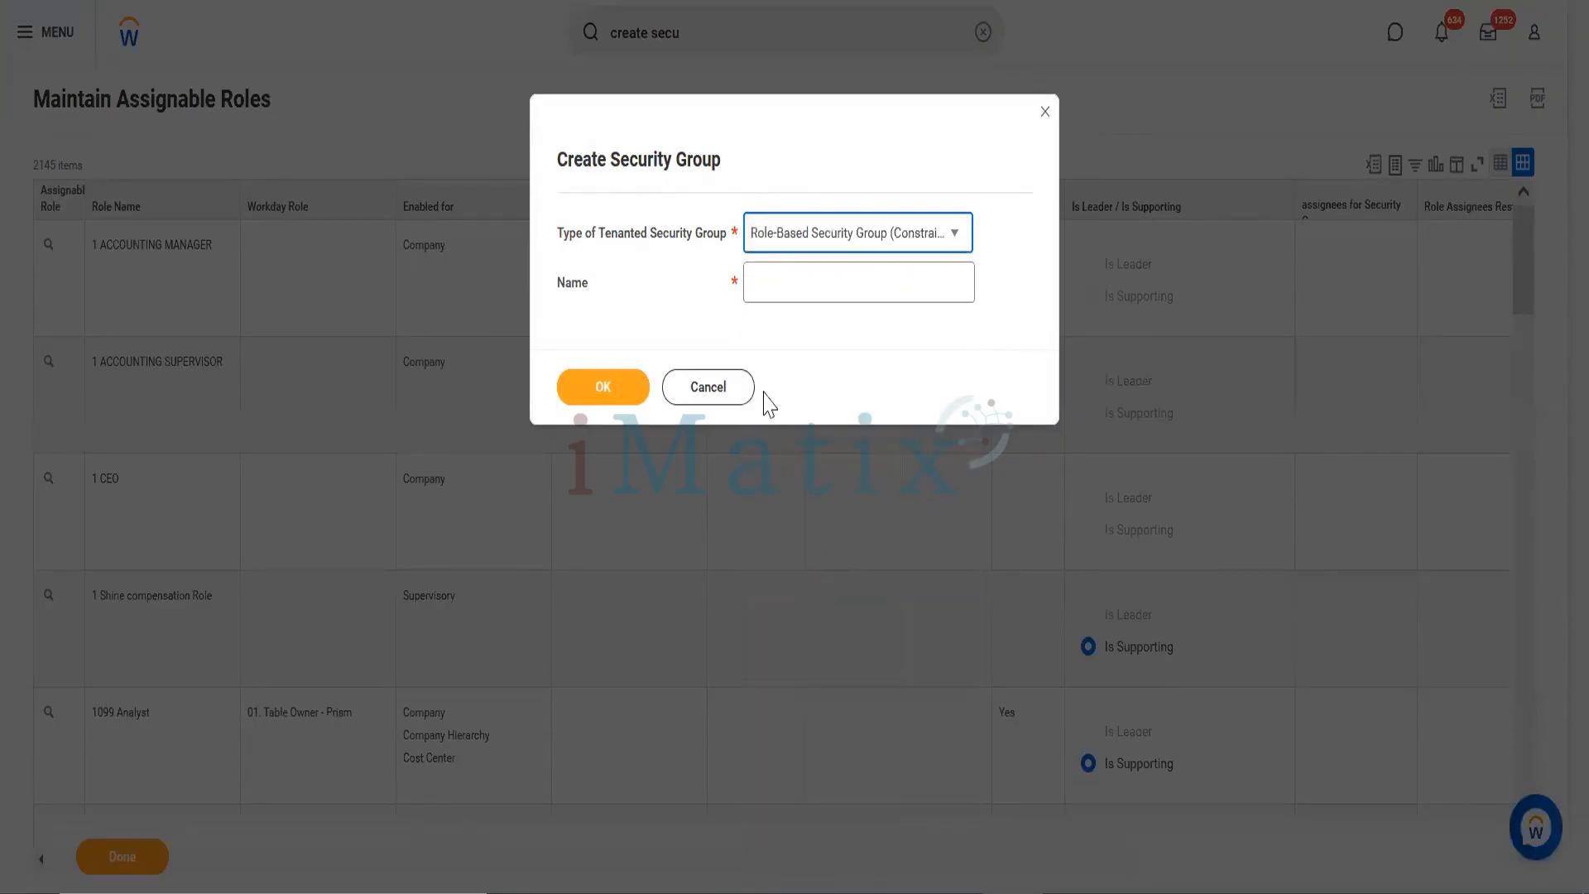
pyautogui.click(797, 289)
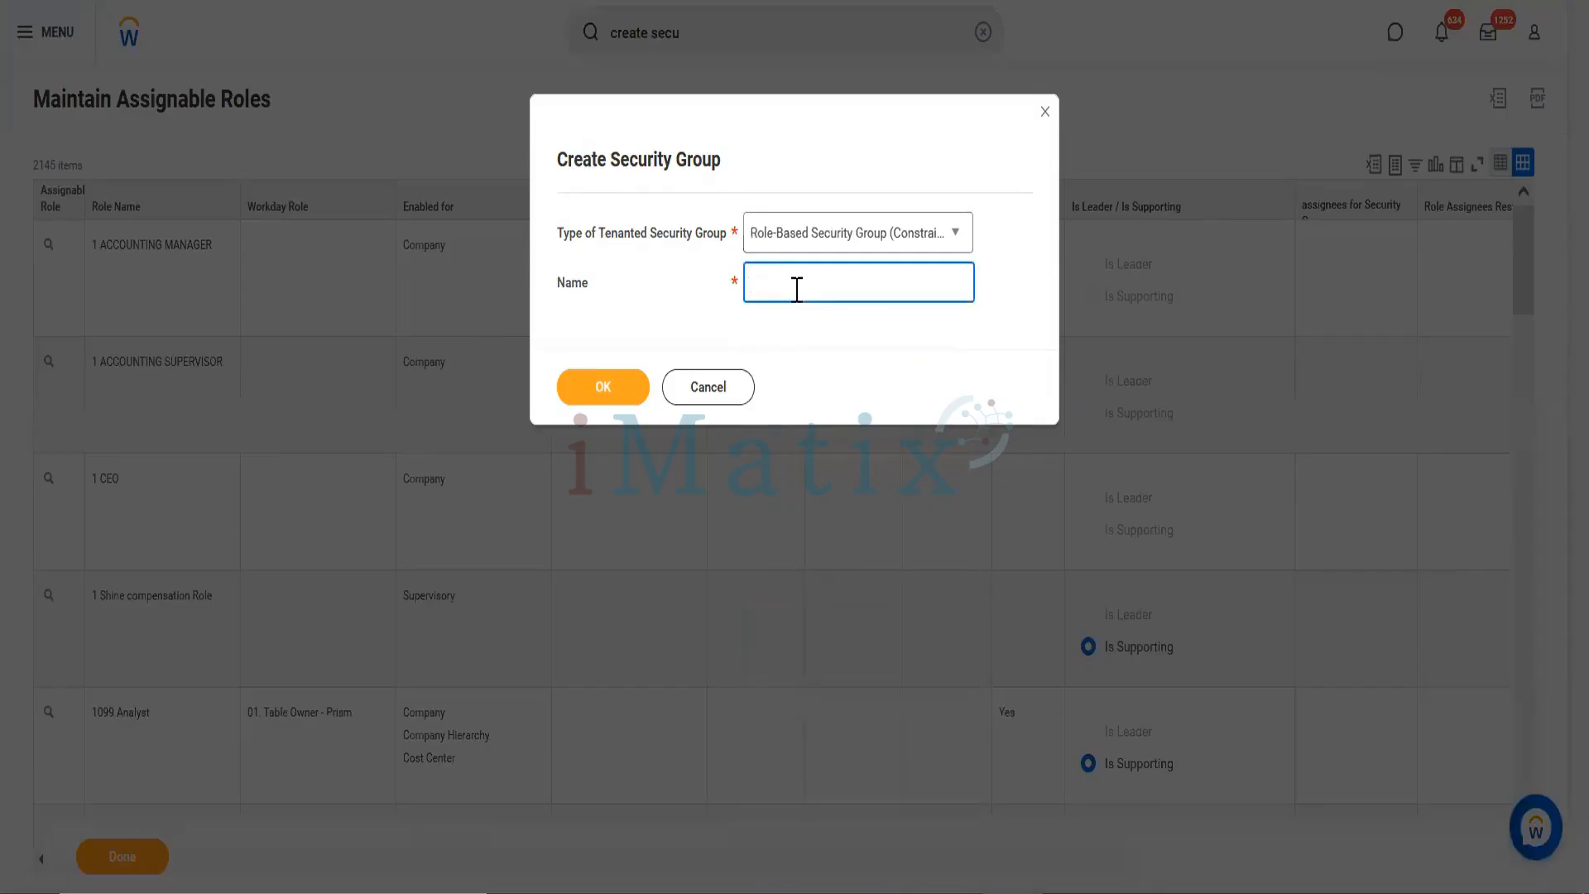
pyautogui.write('People Operations Admin (ROle')
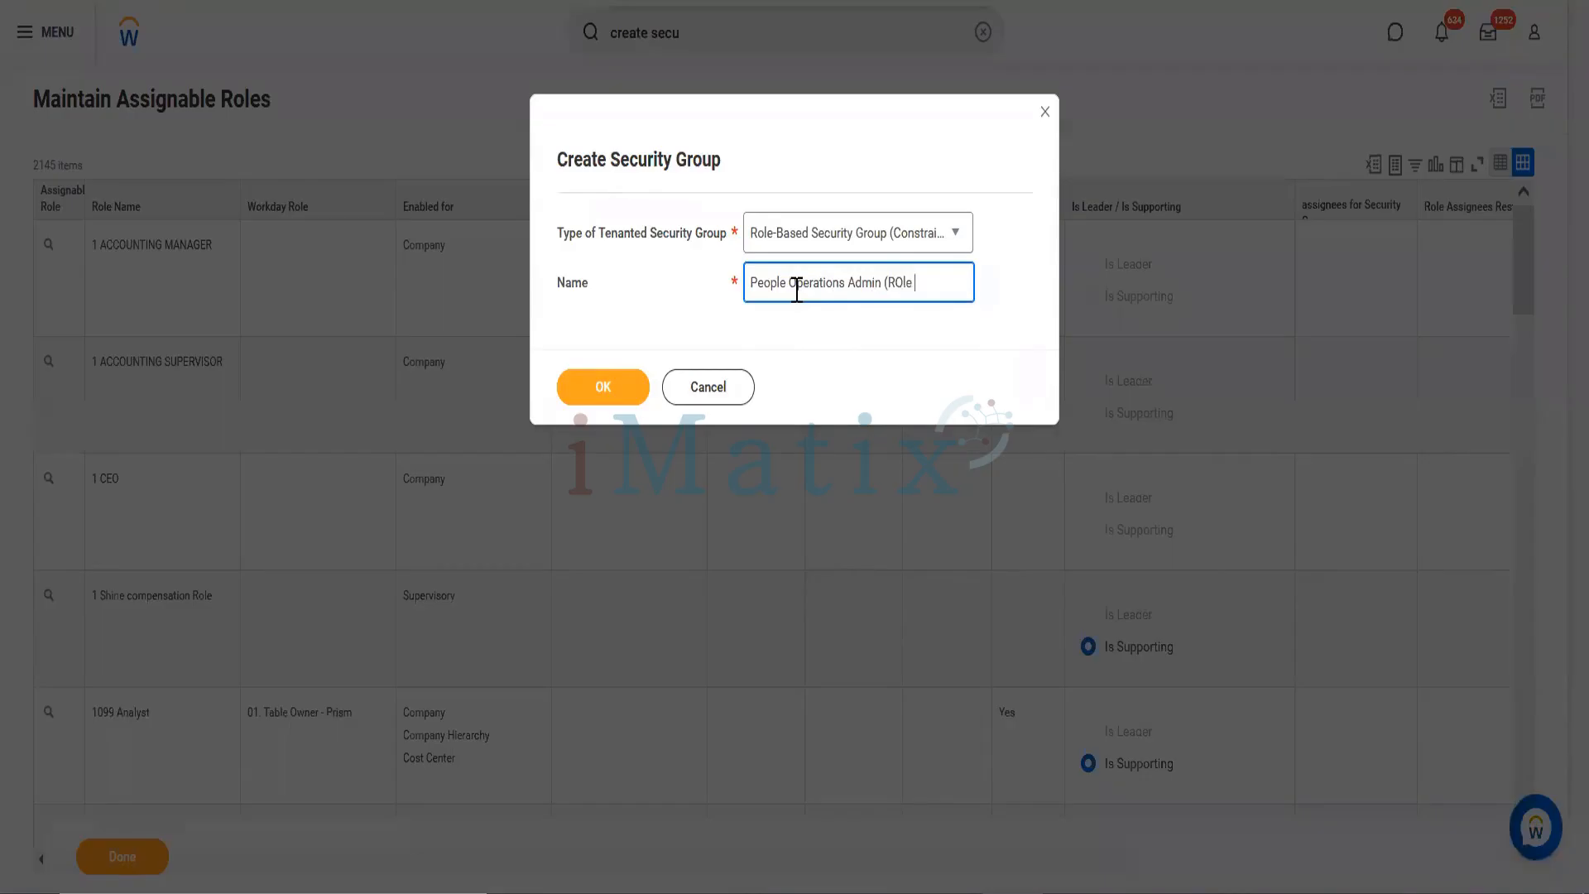
pyautogui.press('BackSpace')
pyautogui.press('BackSpace')
pyautogui.press('BackSpace')
pyautogui.write('ole Based)')
# Step: Use the People Operations Partner role, applying to current organization and all subordinates
pyautogui.click(601, 389)
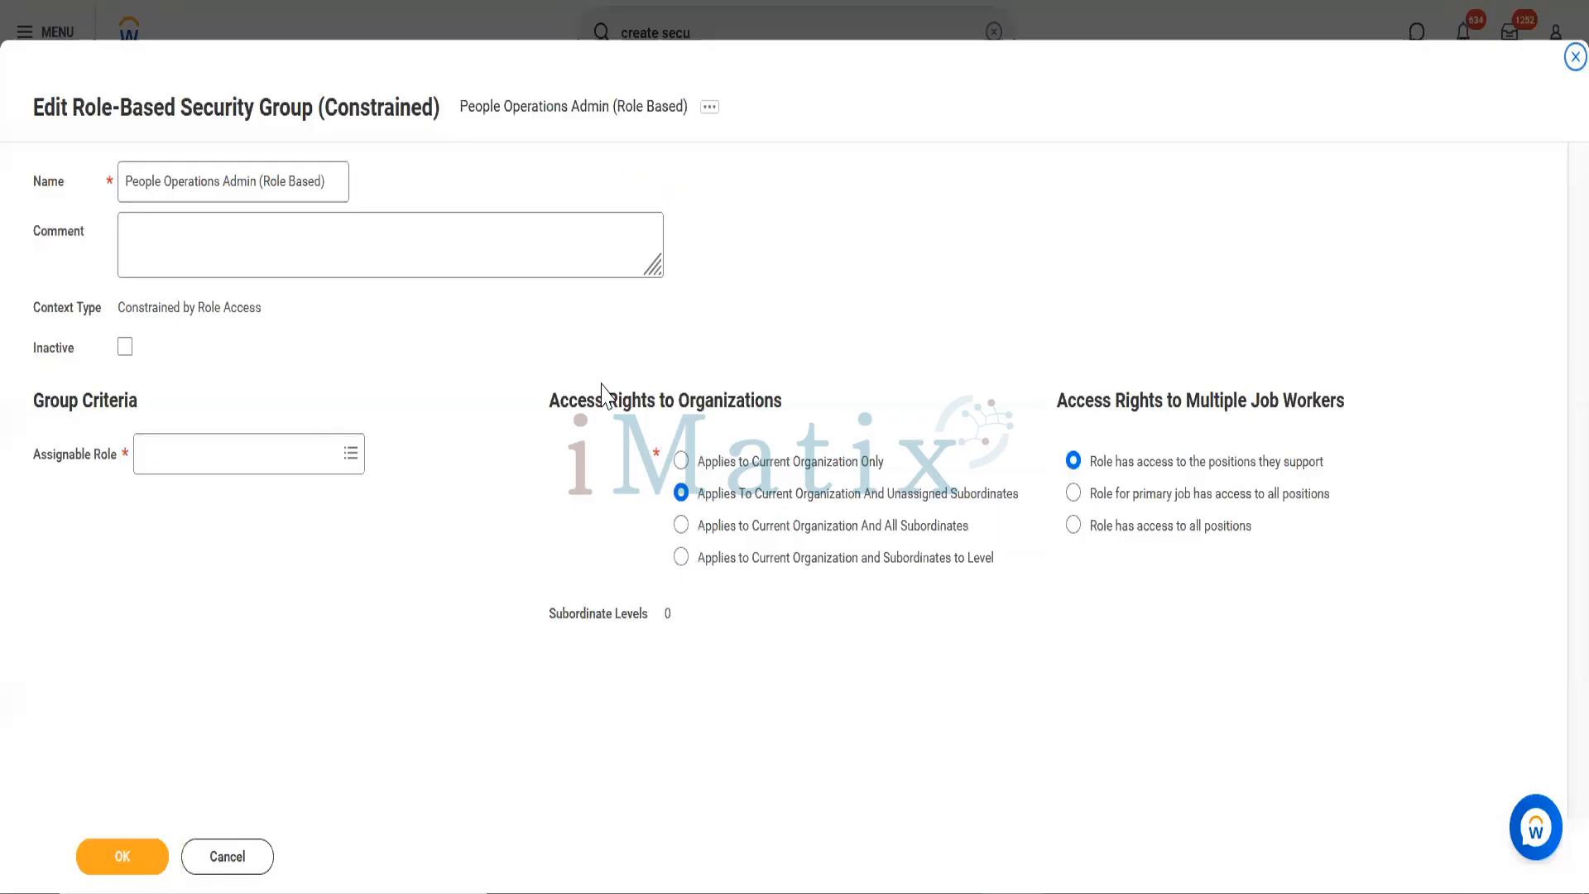
pyautogui.click(221, 458)
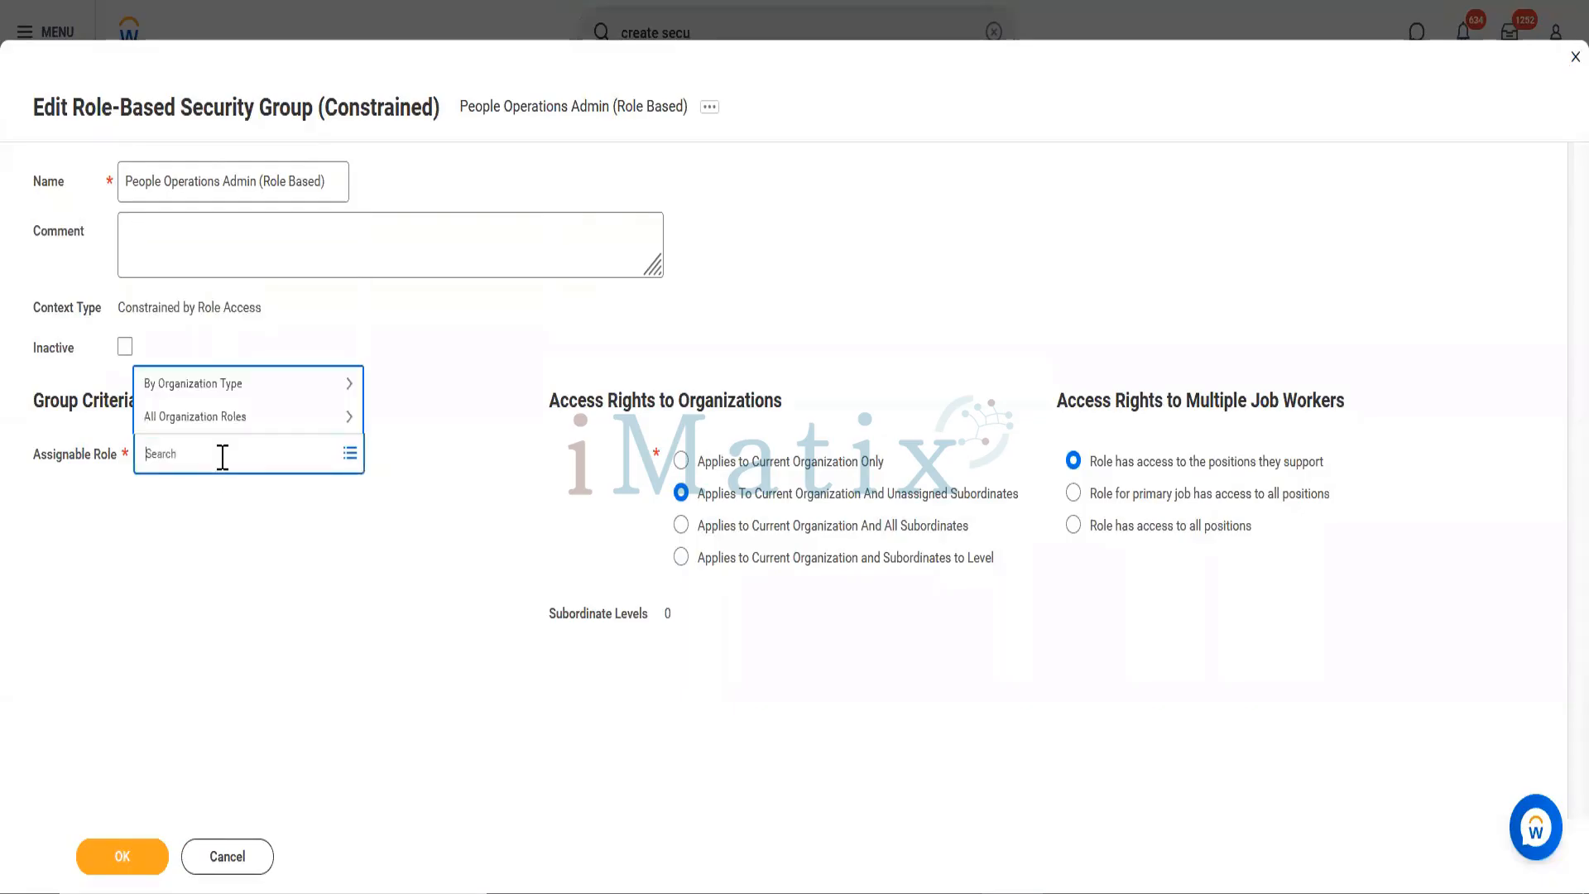
pyautogui.write('People Operations Partner')
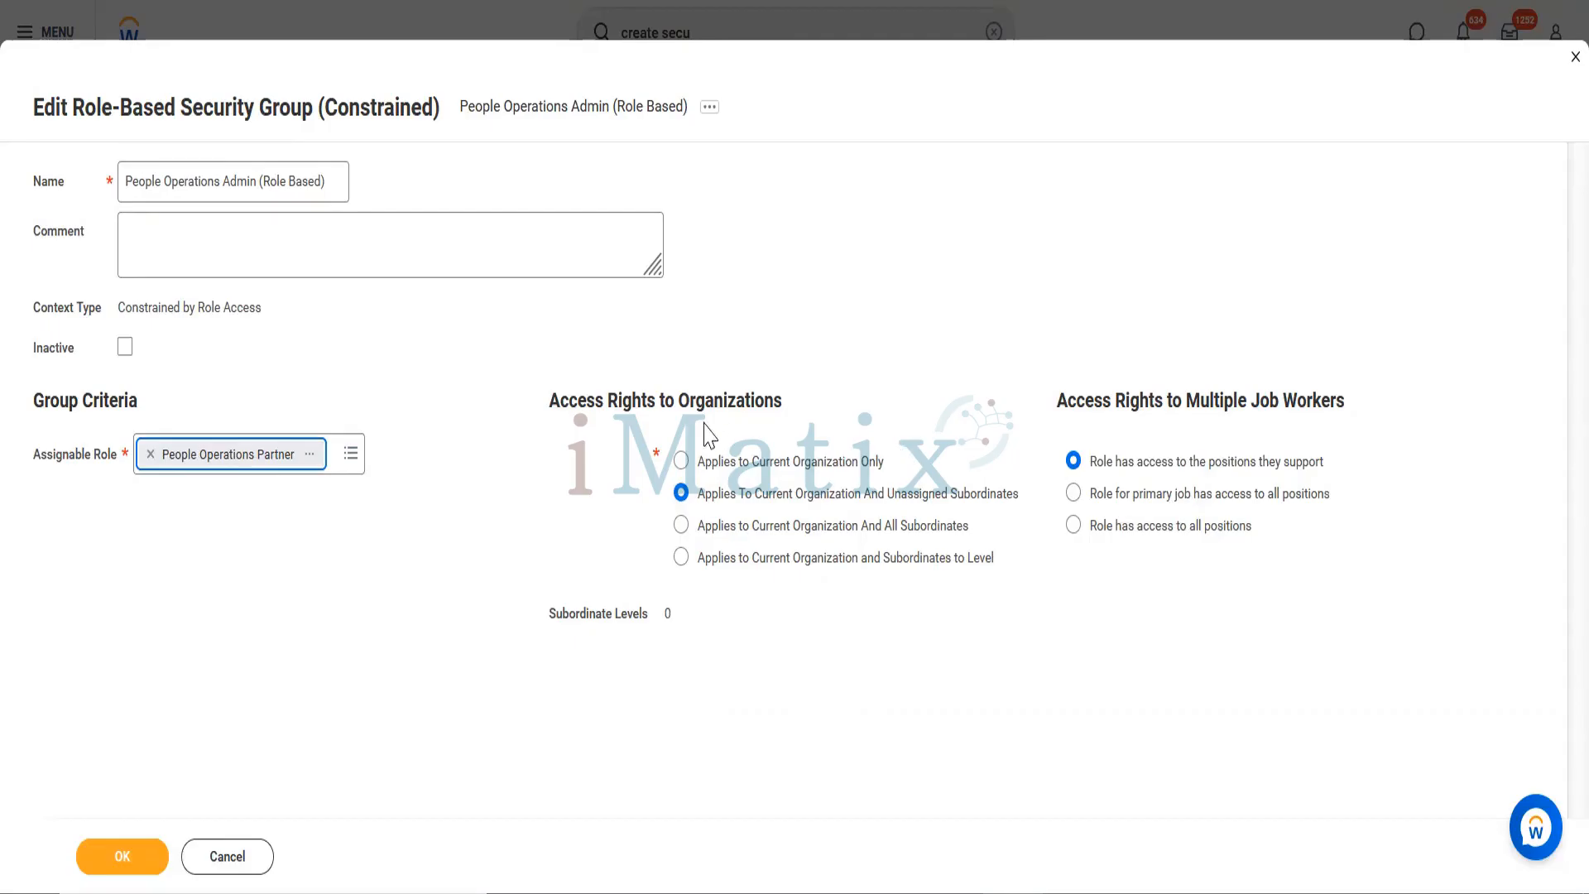
pyautogui.click(680, 464)
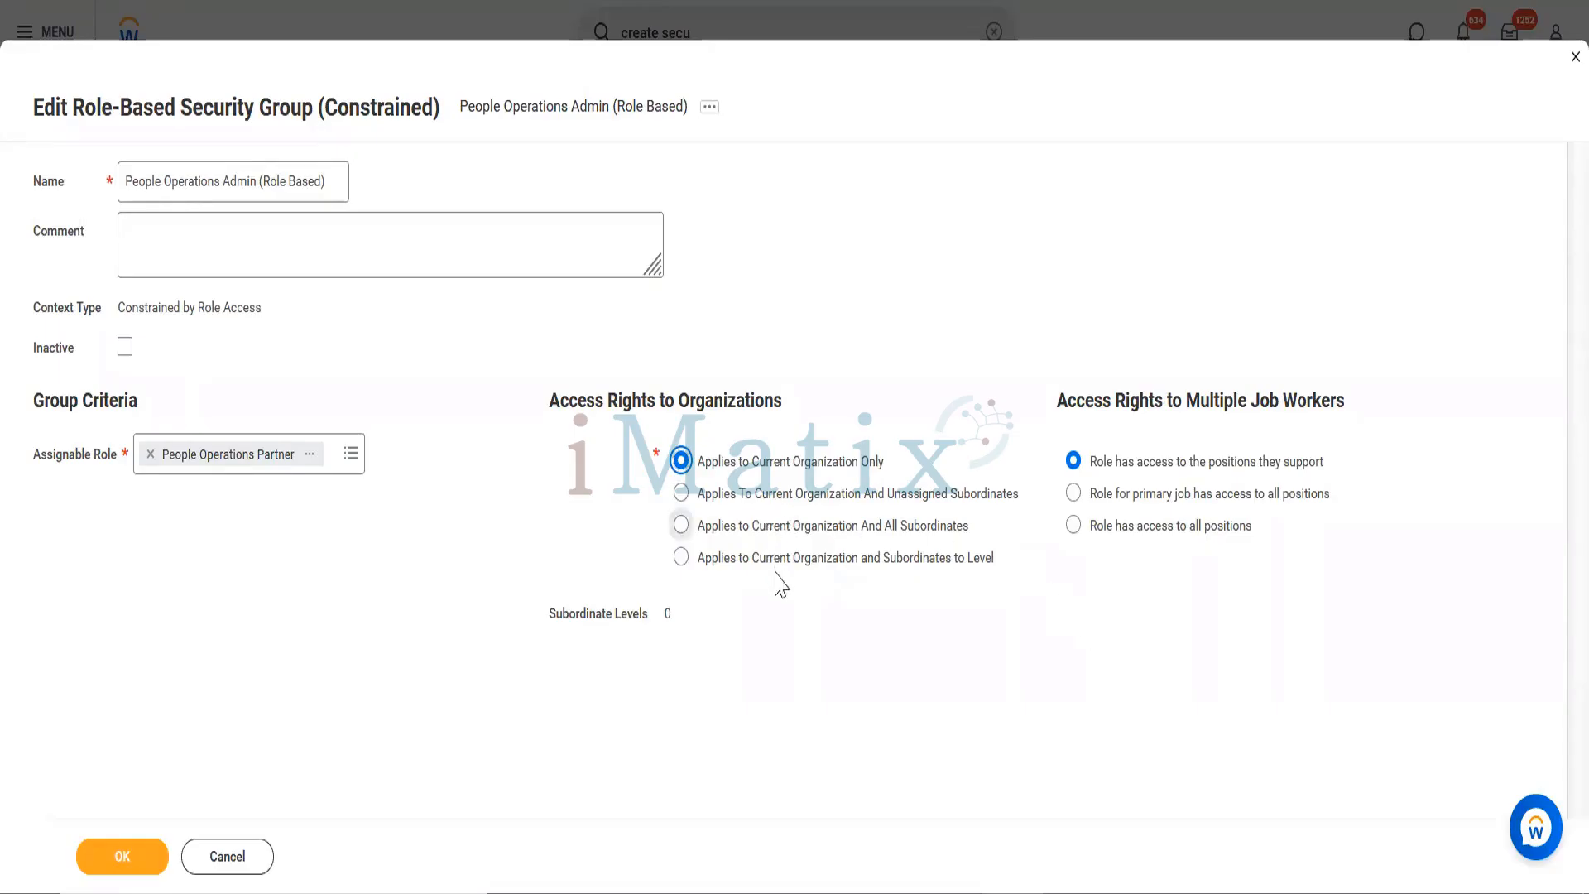
pyautogui.click(680, 558)
pyautogui.click(693, 607)
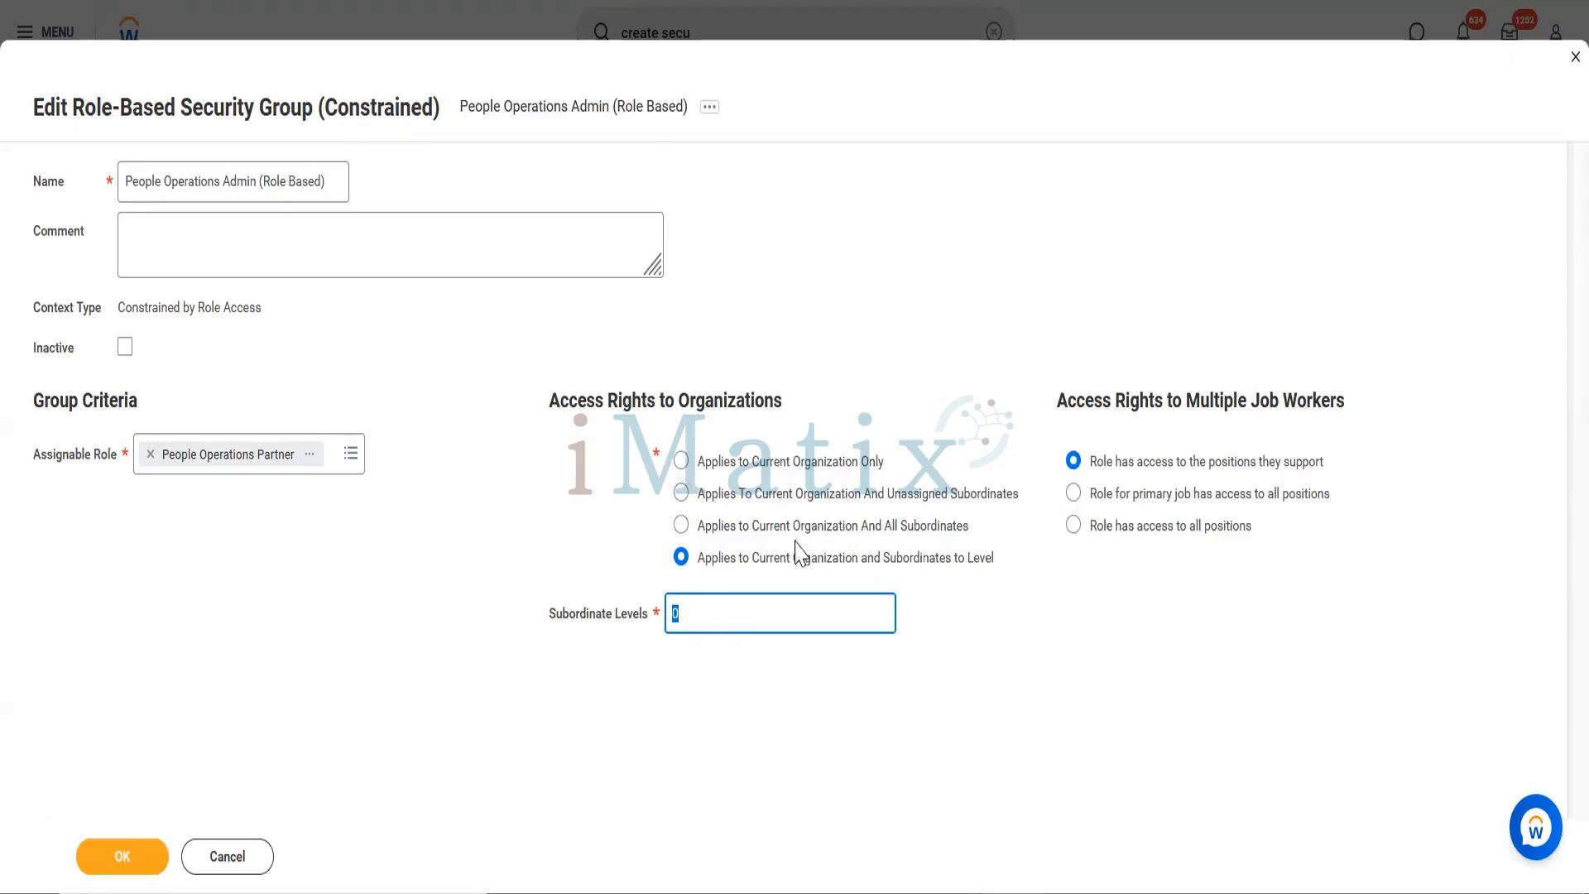
pyautogui.click(917, 532)
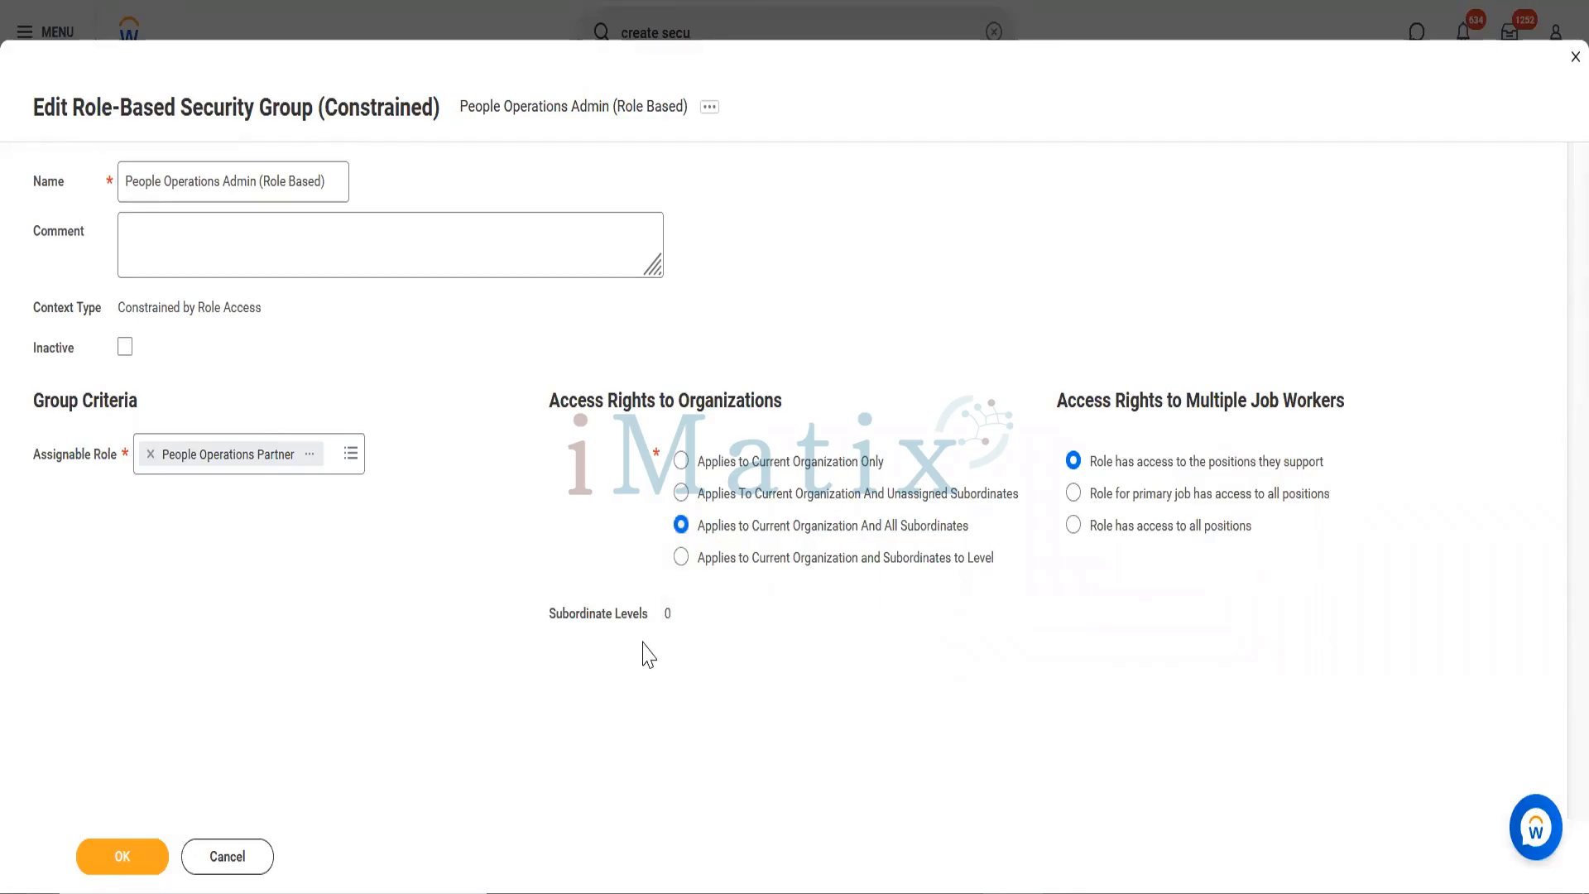
pyautogui.click(129, 860)
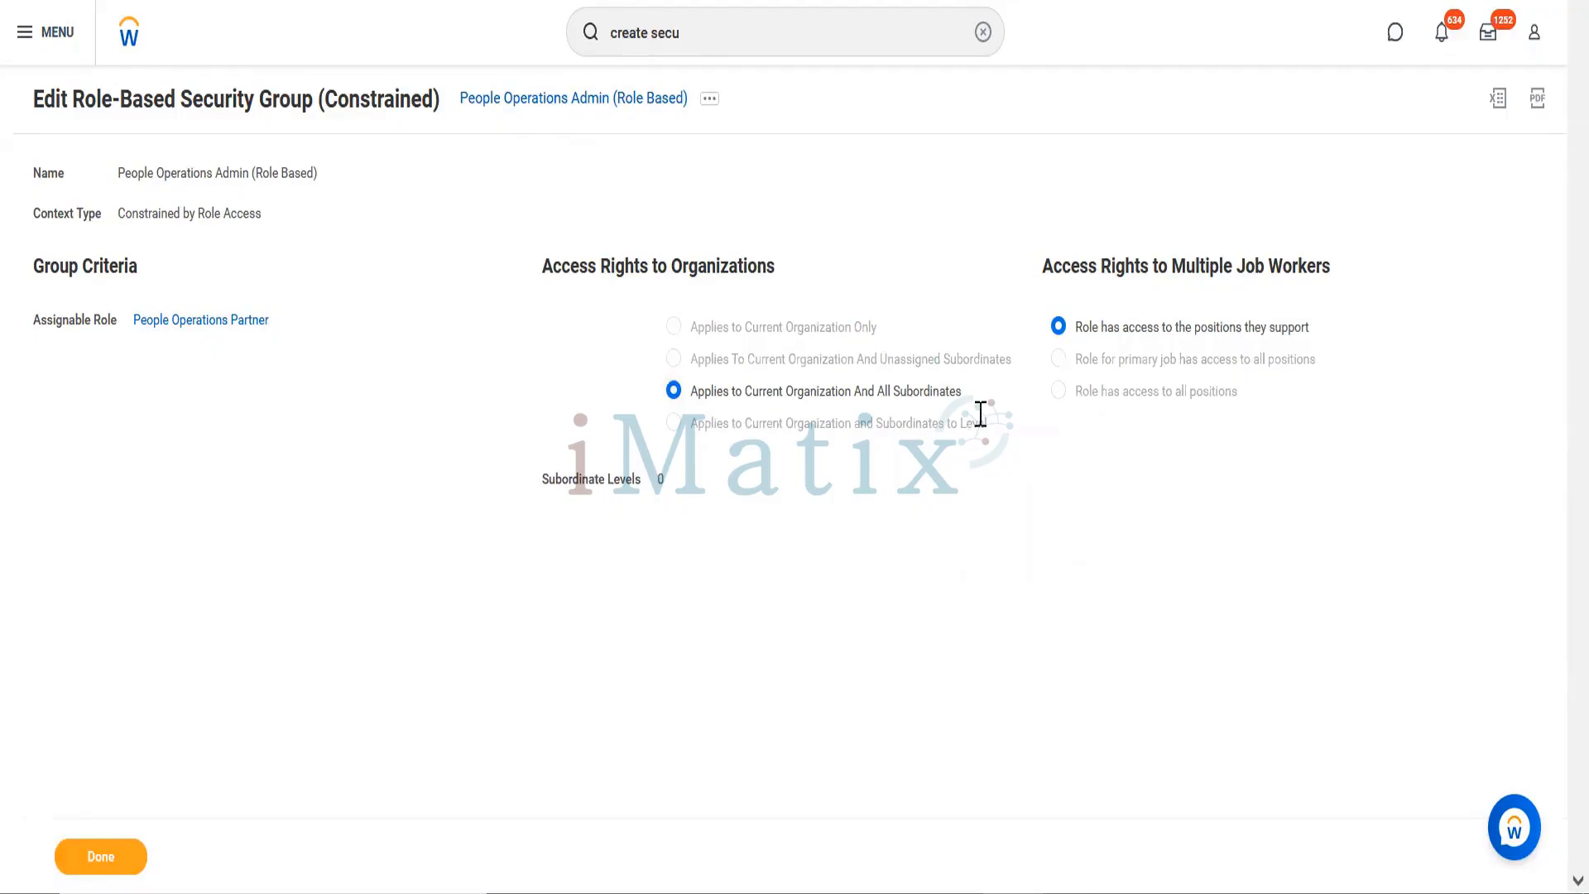
# Step: Open Maintain Domain Permissions for Security Group for People Operations Admin (Role Based)
pyautogui.click(708, 100)
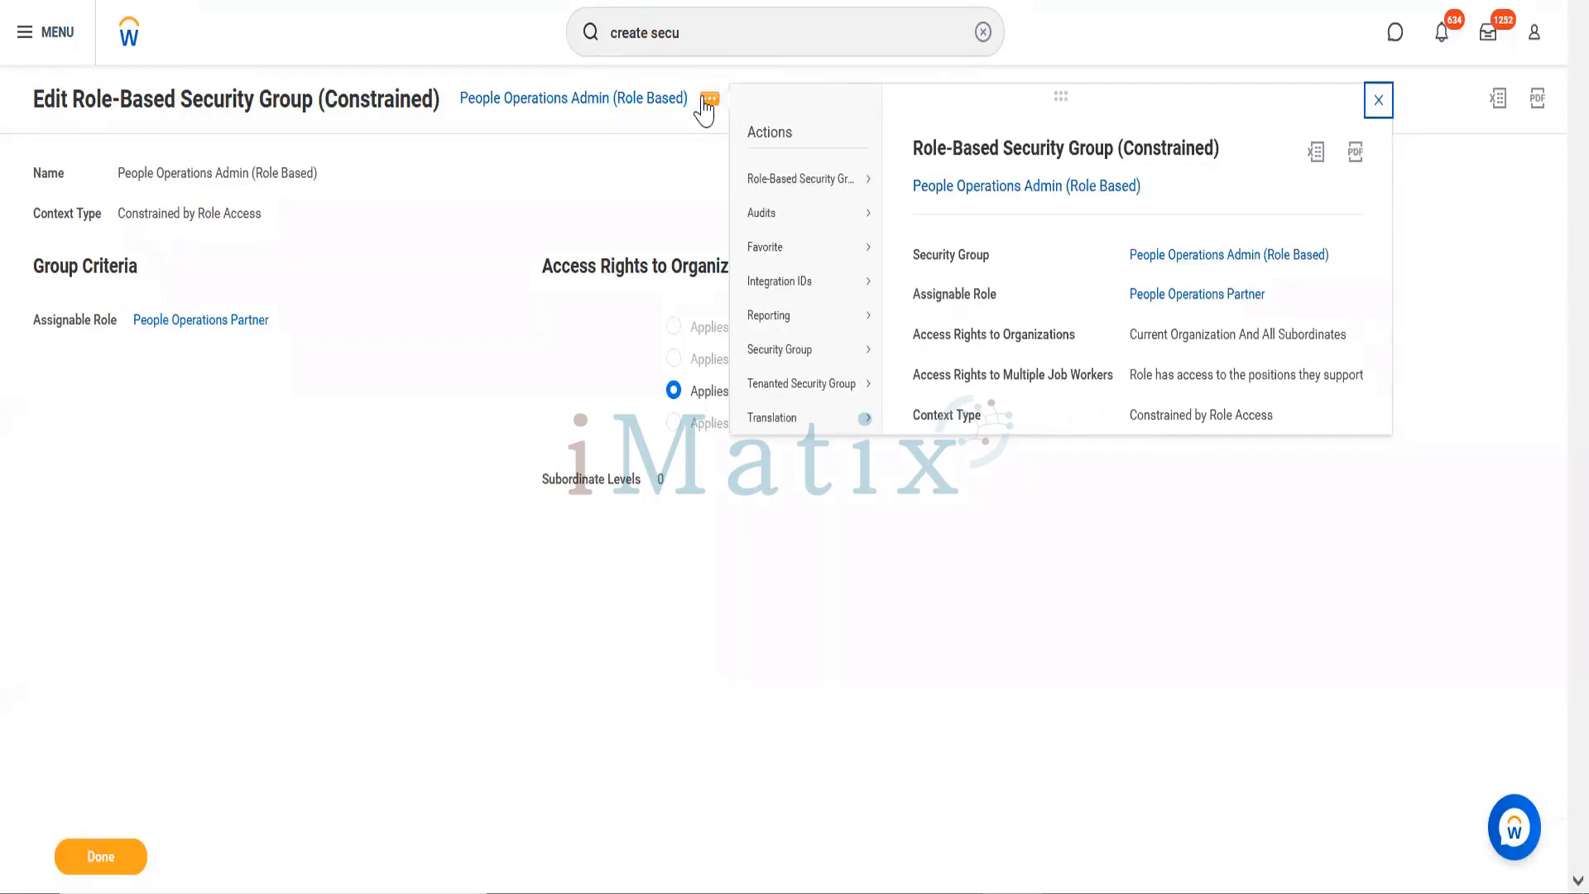
pyautogui.moveTo(774, 364)
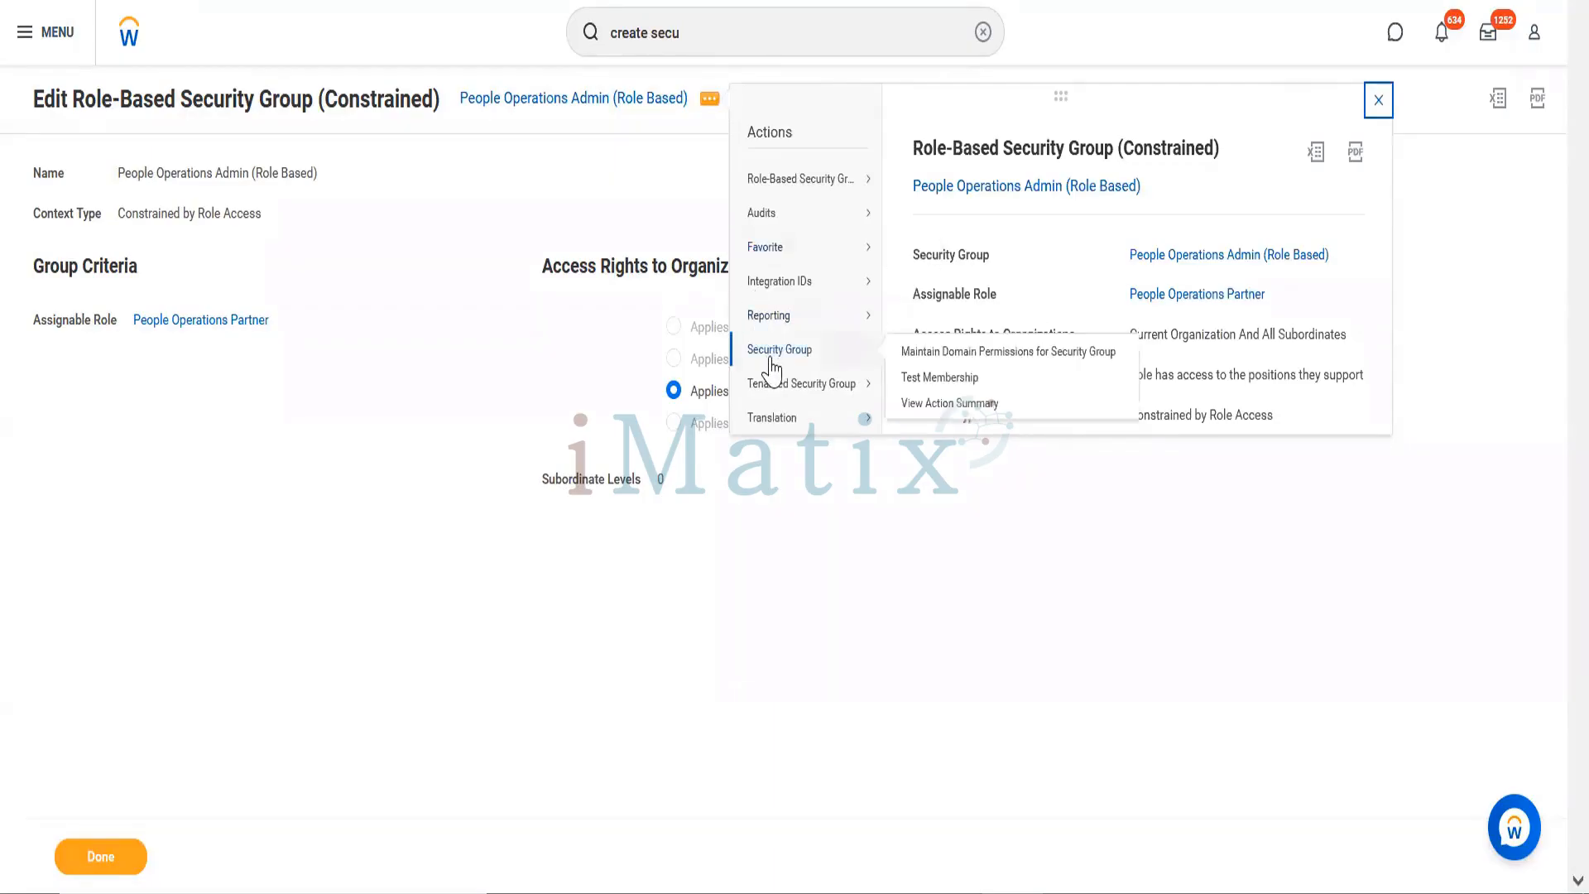
pyautogui.click(940, 352)
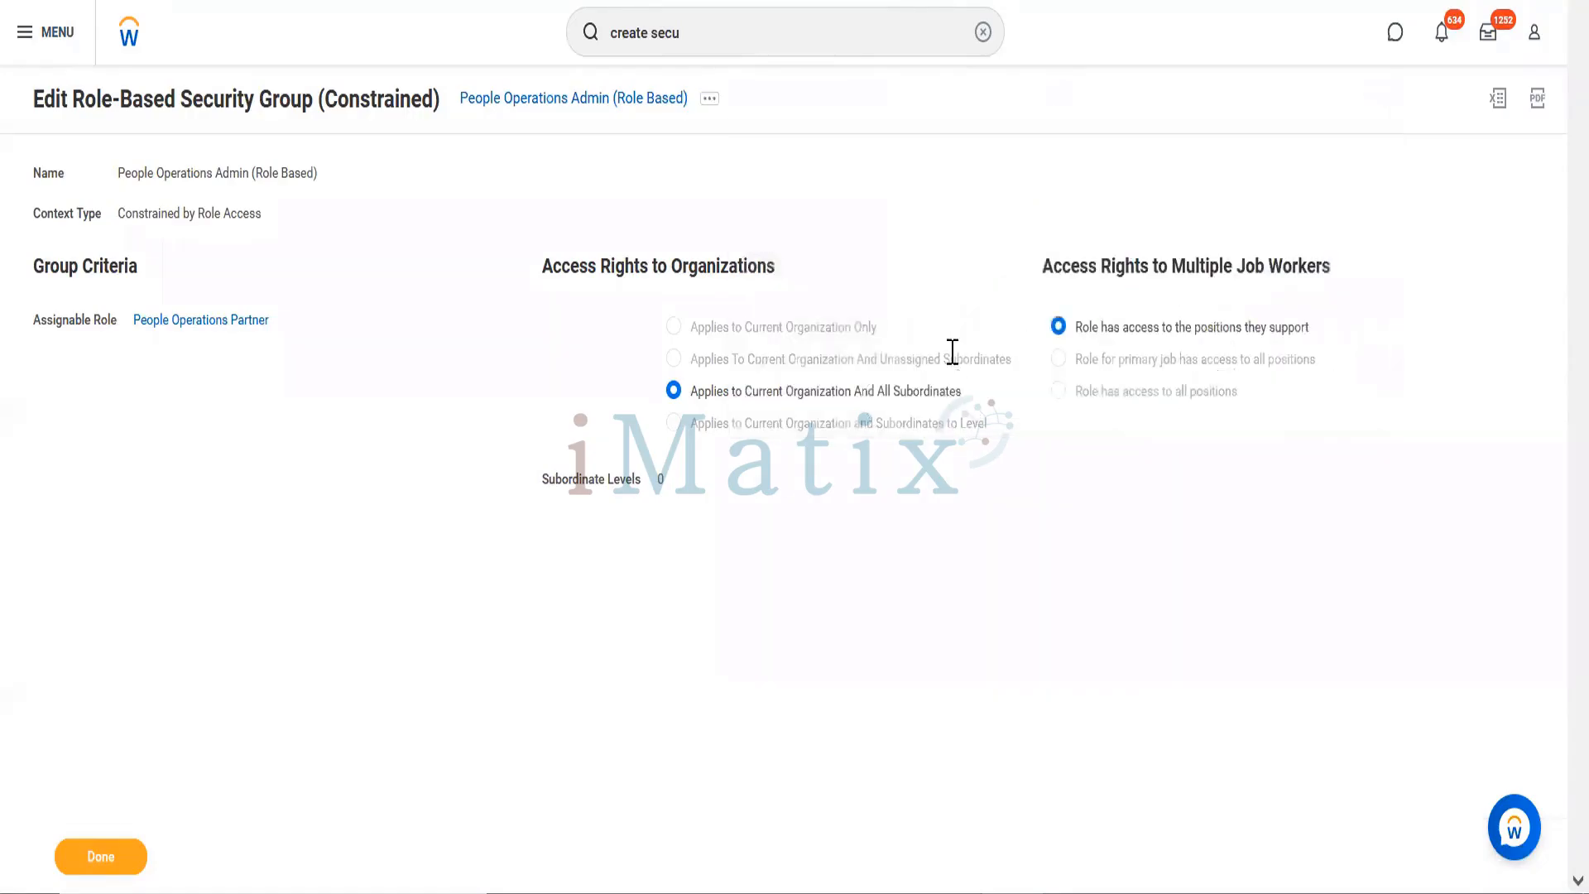
# Step: Add all 192 Worker Data domains to Modify access and submit the permissions
pyautogui.click(380, 232)
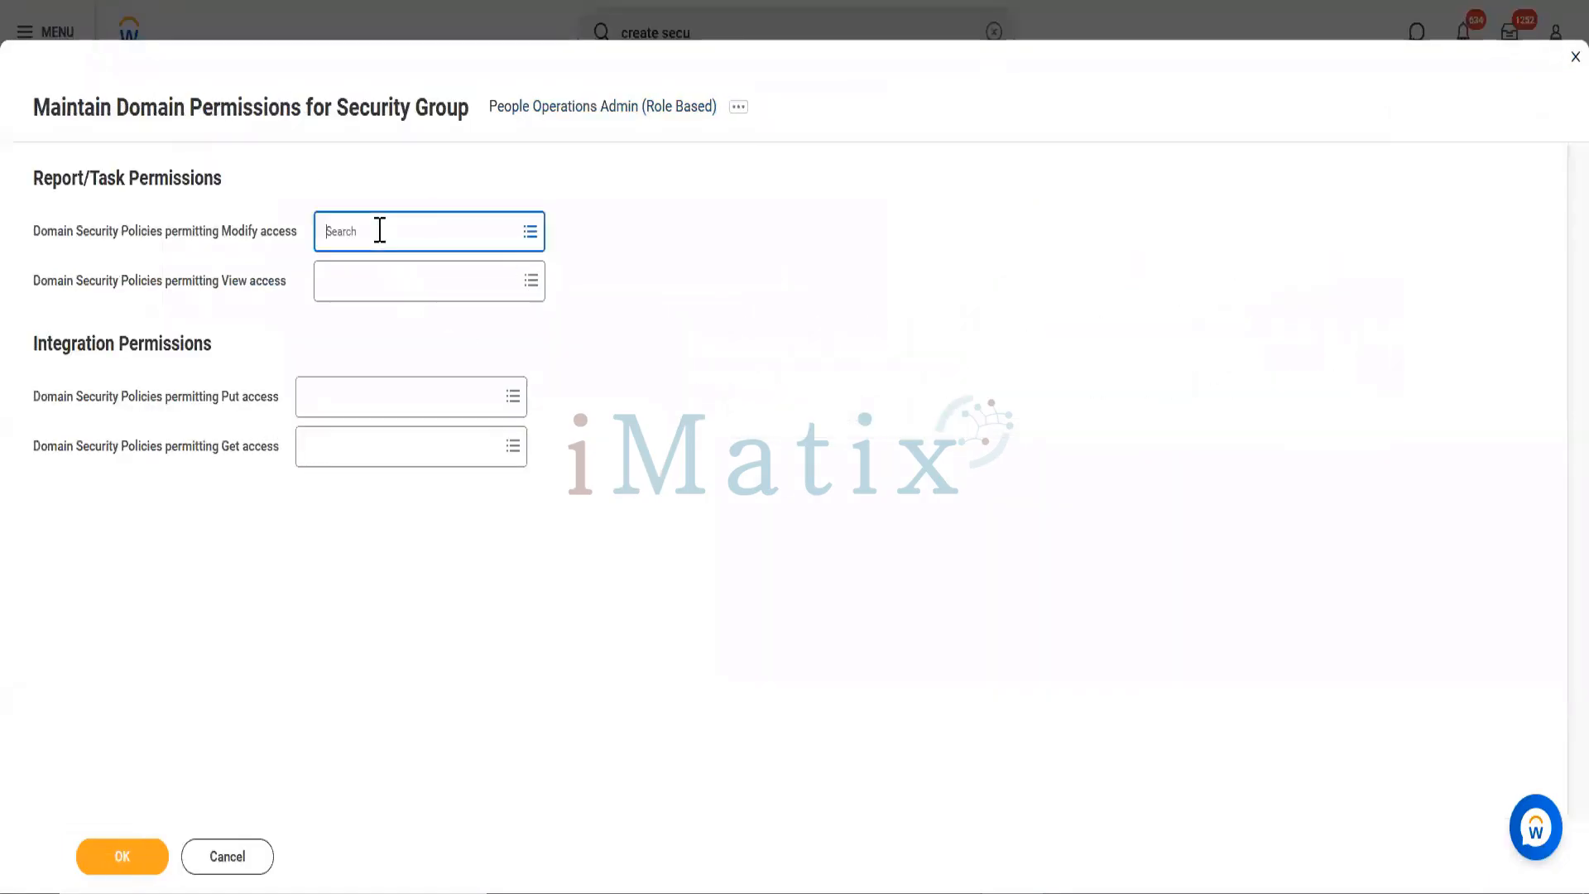
pyautogui.write('W')
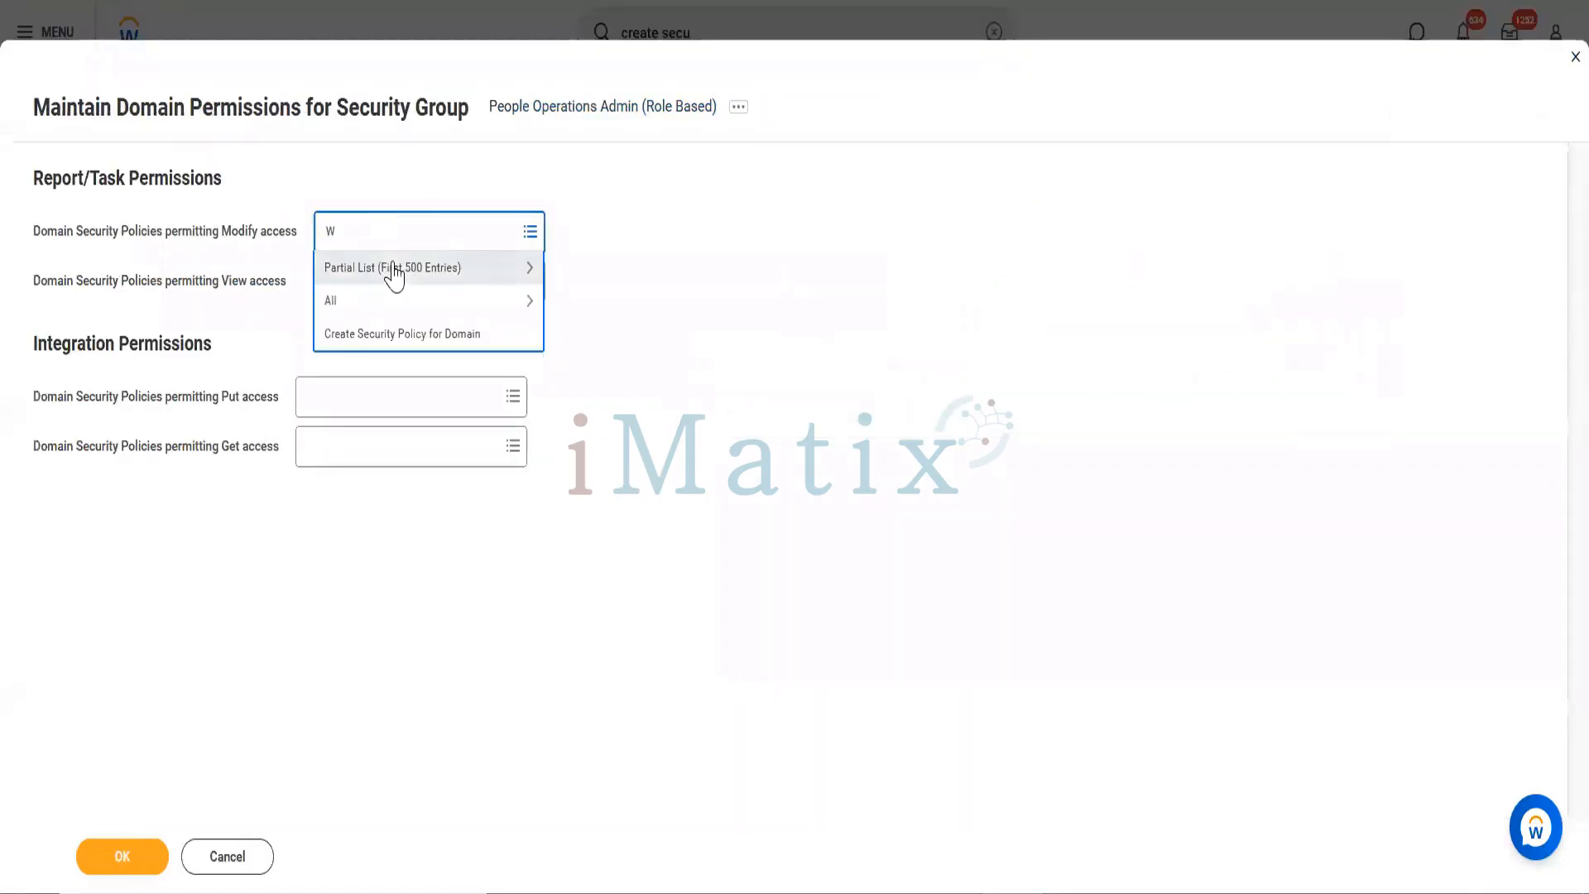
pyautogui.write('orker')
pyautogui.press('Return')
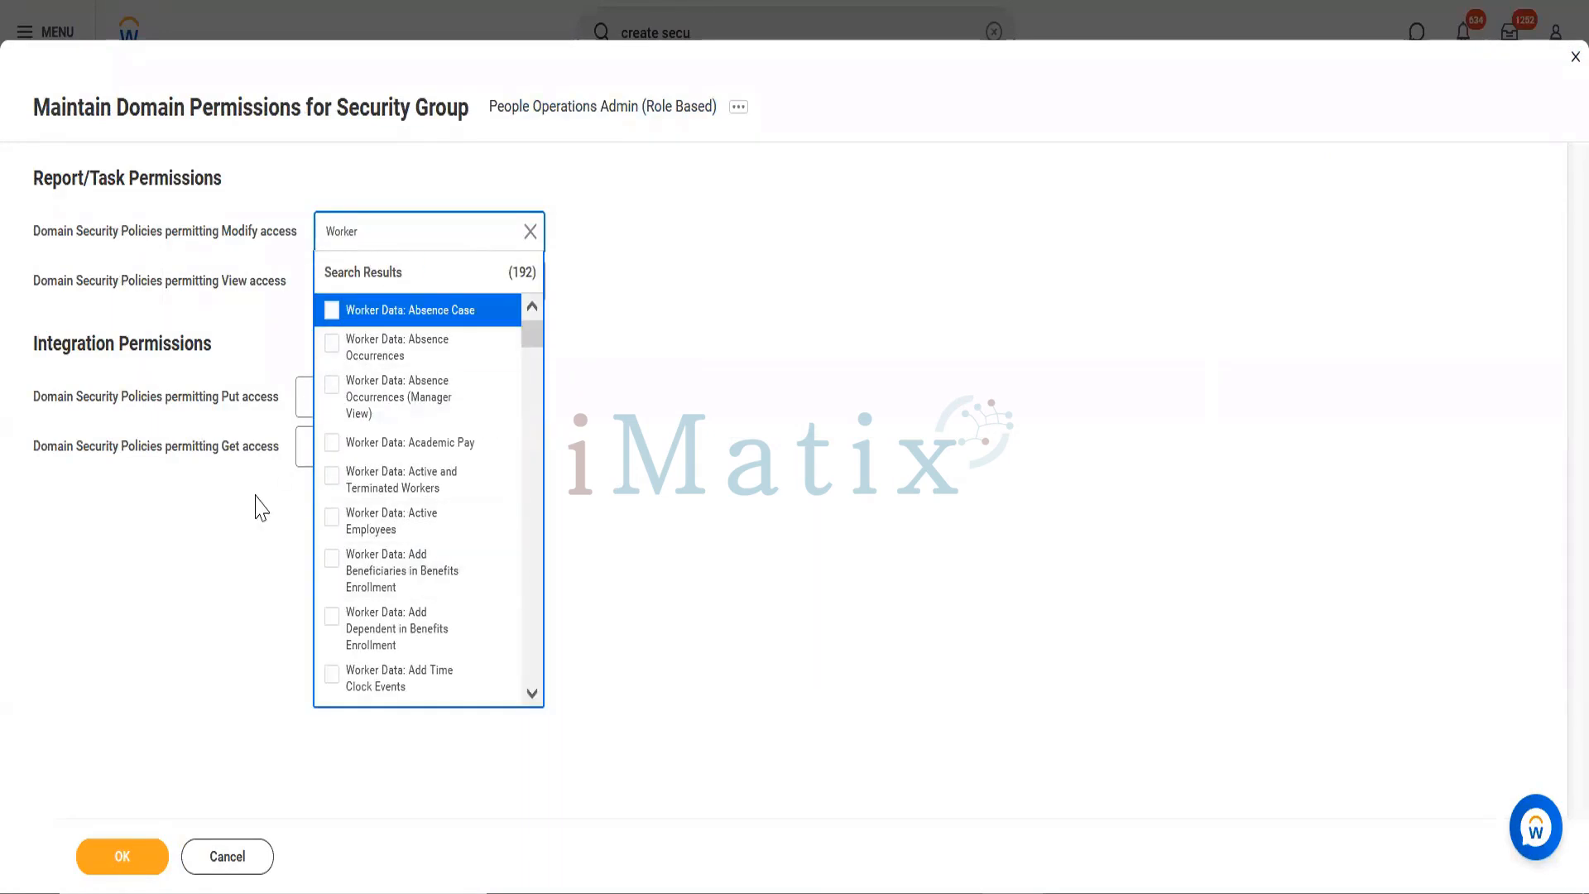
pyautogui.hotkey('ctrl', 'a')
pyautogui.press('Return')
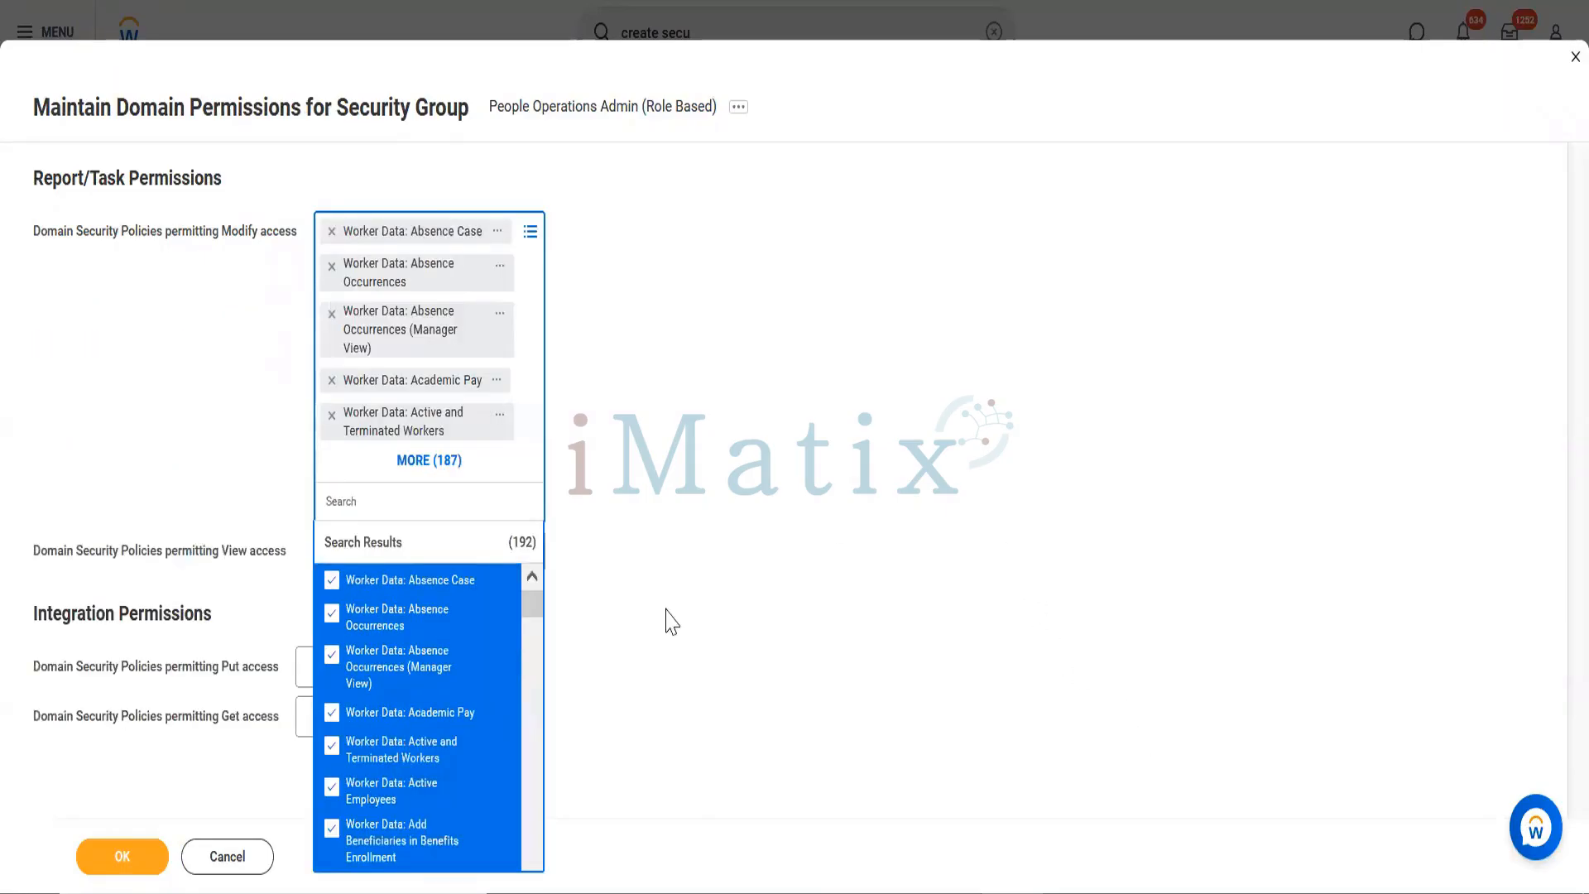
pyautogui.click(74, 480)
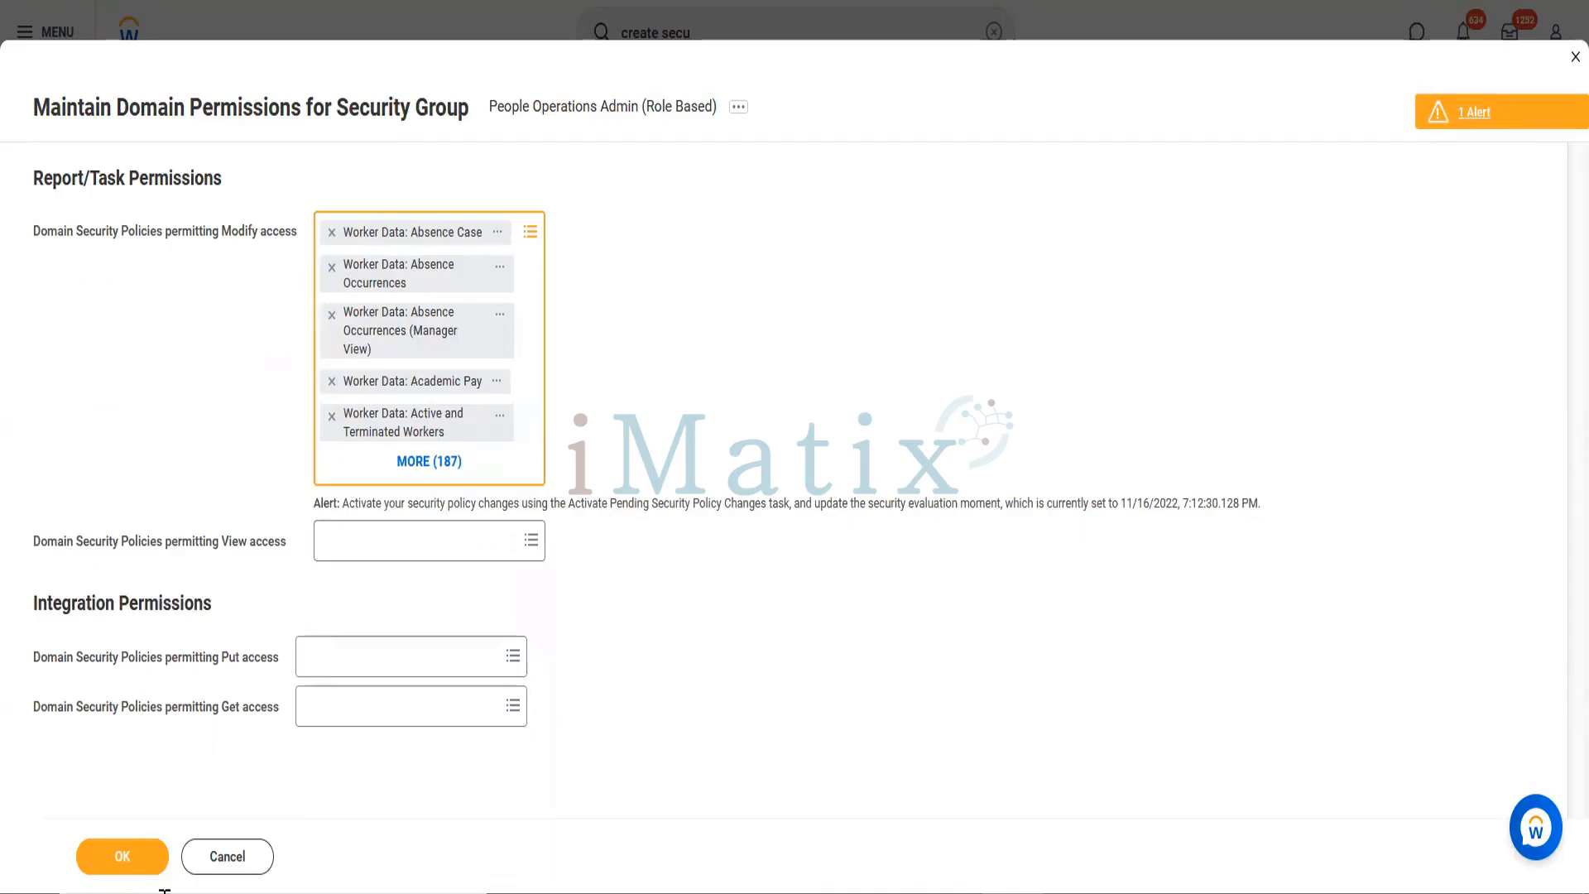
pyautogui.click(122, 861)
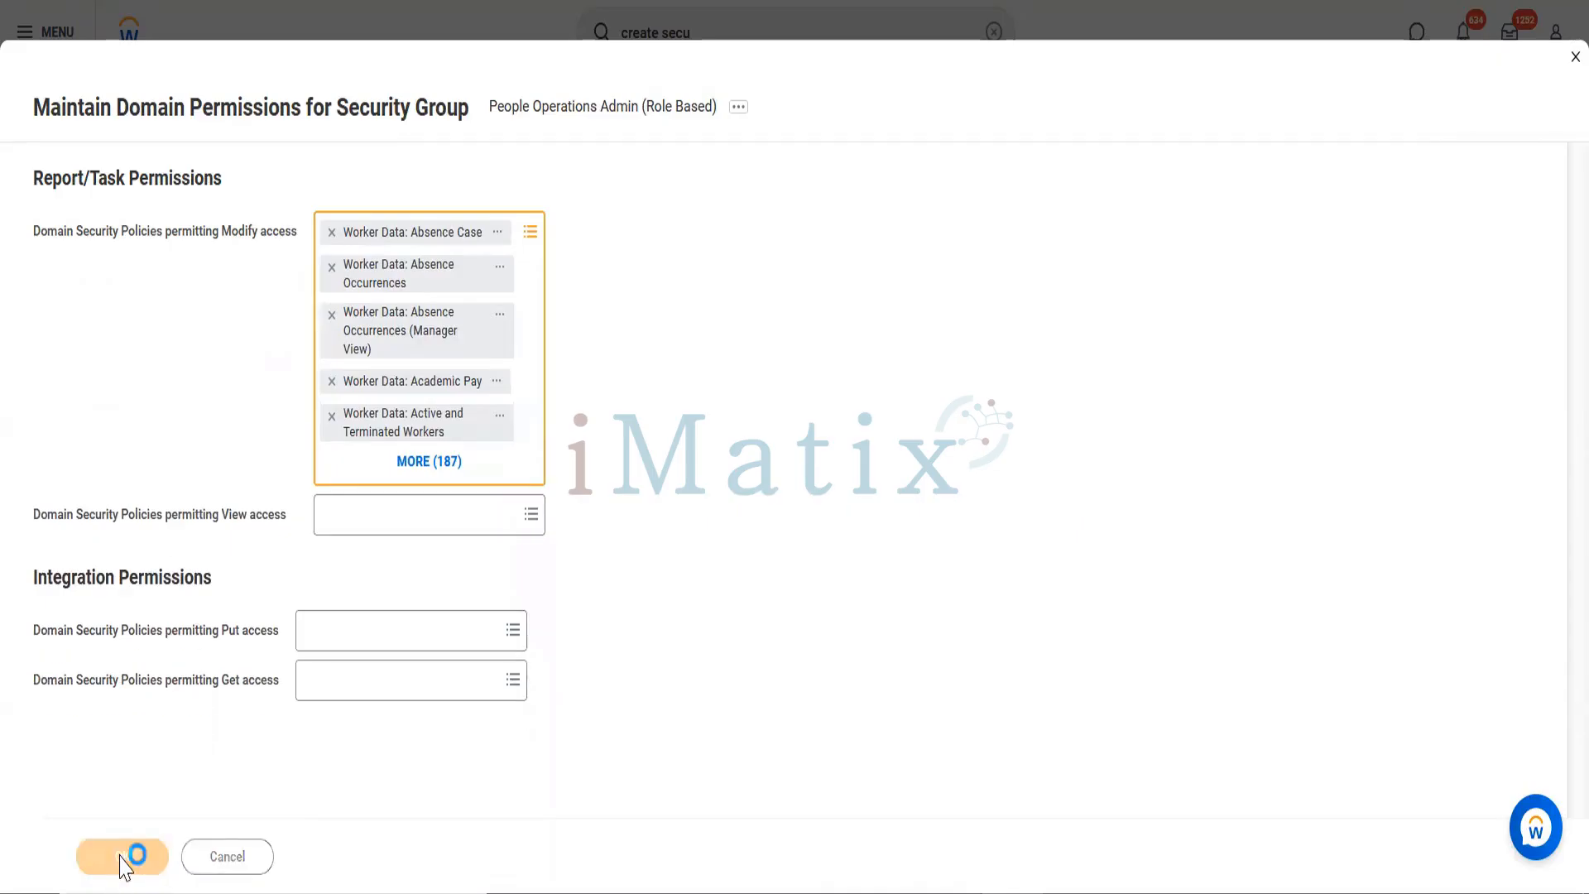
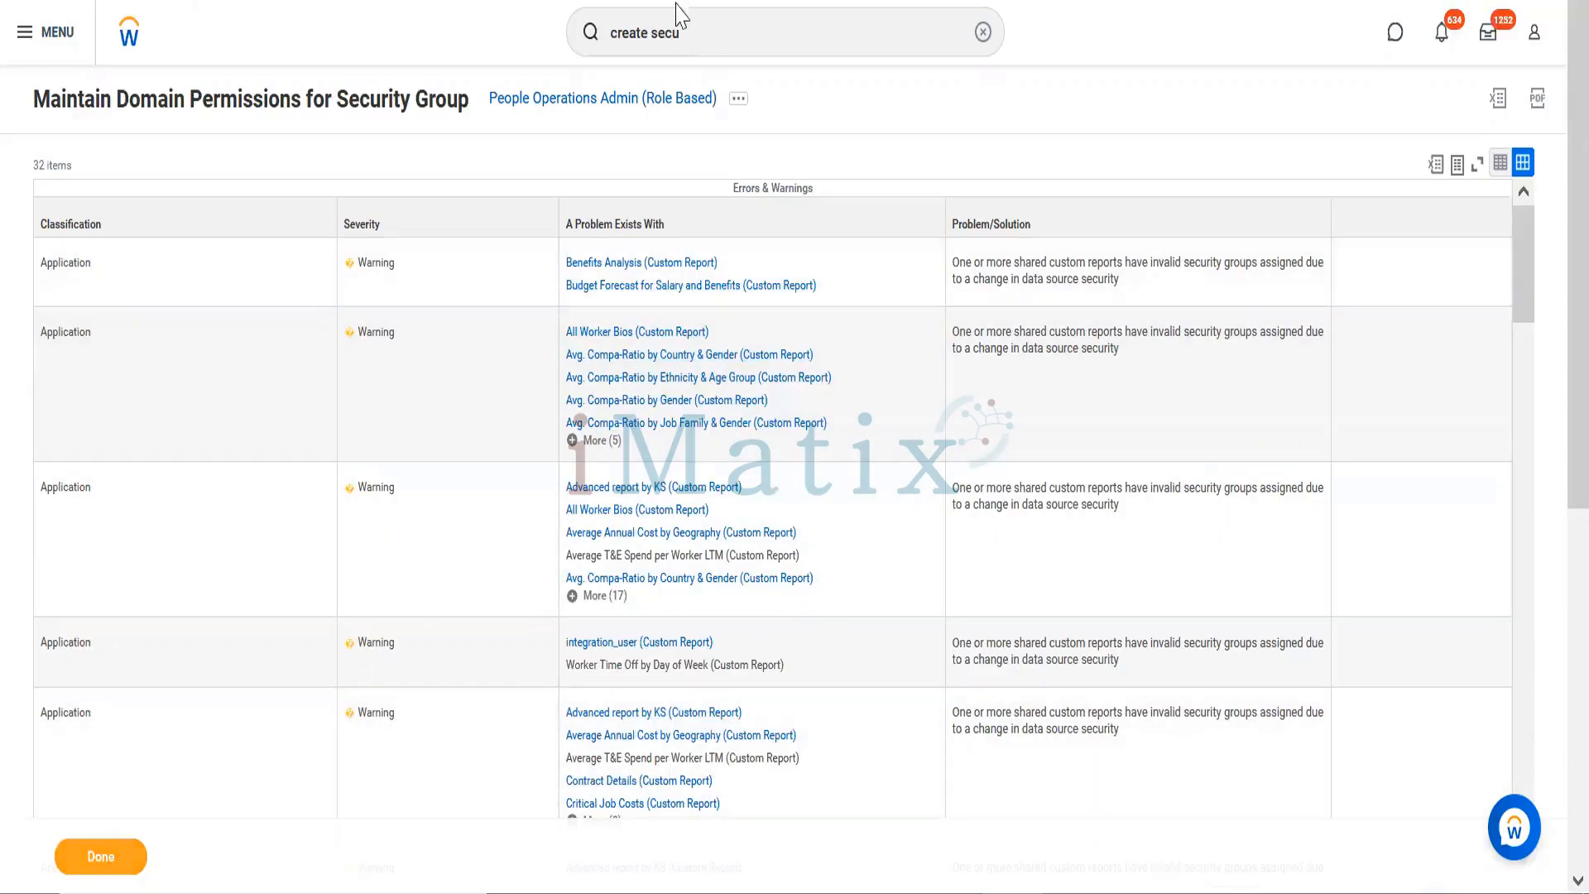
# Step: Search 'activate pending' and open the Activate Pending Security Policy Changes task
pyautogui.doubleClick(708, 49)
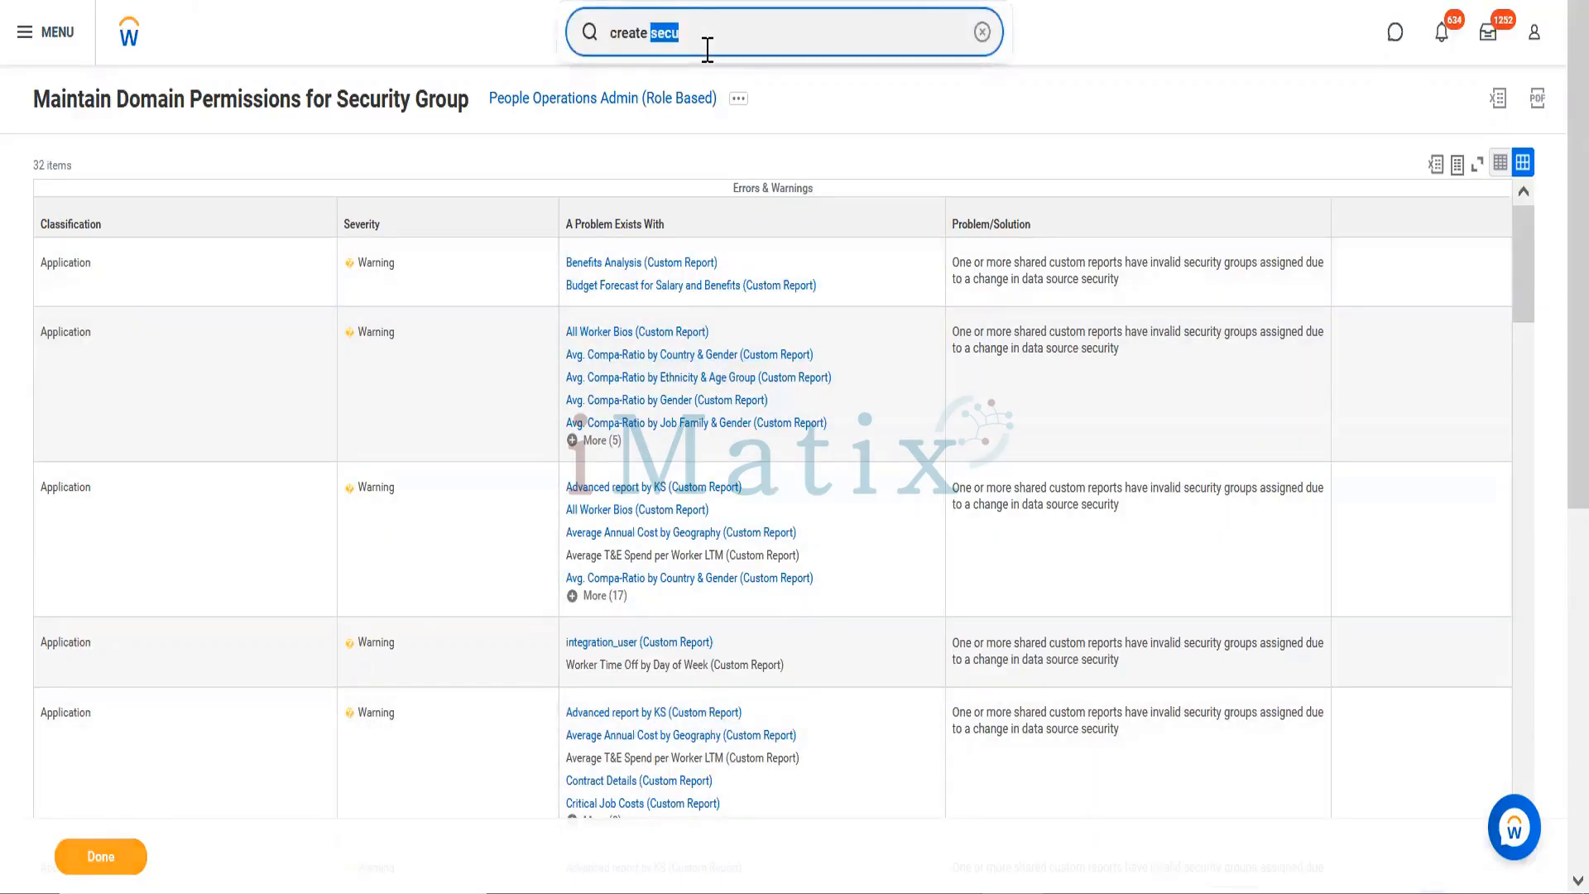
pyautogui.tripleClick(707, 50)
pyautogui.doubleClick(708, 50)
pyautogui.doubleClick(708, 50)
pyautogui.doubleClick(708, 50)
pyautogui.click(707, 50)
pyautogui.press('BackSpace')
pyautogui.press('BackSpace')
pyautogui.press('BackSpace')
pyautogui.press('BackSpace')
pyautogui.press('BackSpace')
pyautogui.press('BackSpace')
pyautogui.press('BackSpace')
pyautogui.press('BackSpace')
pyautogui.press('BackSpace')
pyautogui.press('BackSpace')
pyautogui.press('BackSpace')
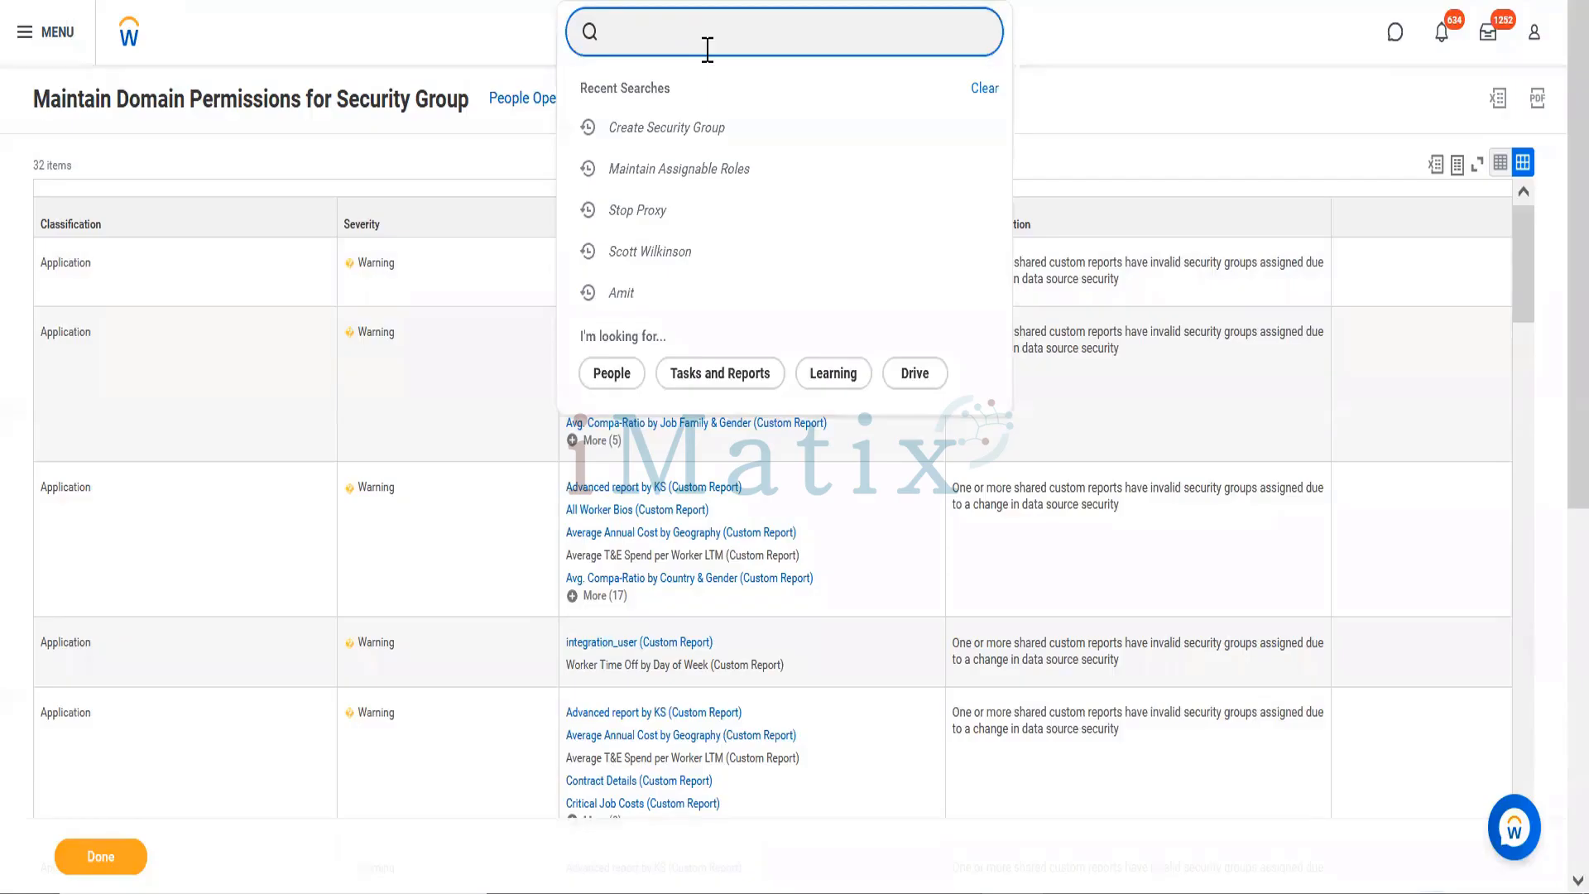
pyautogui.write('activate pending')
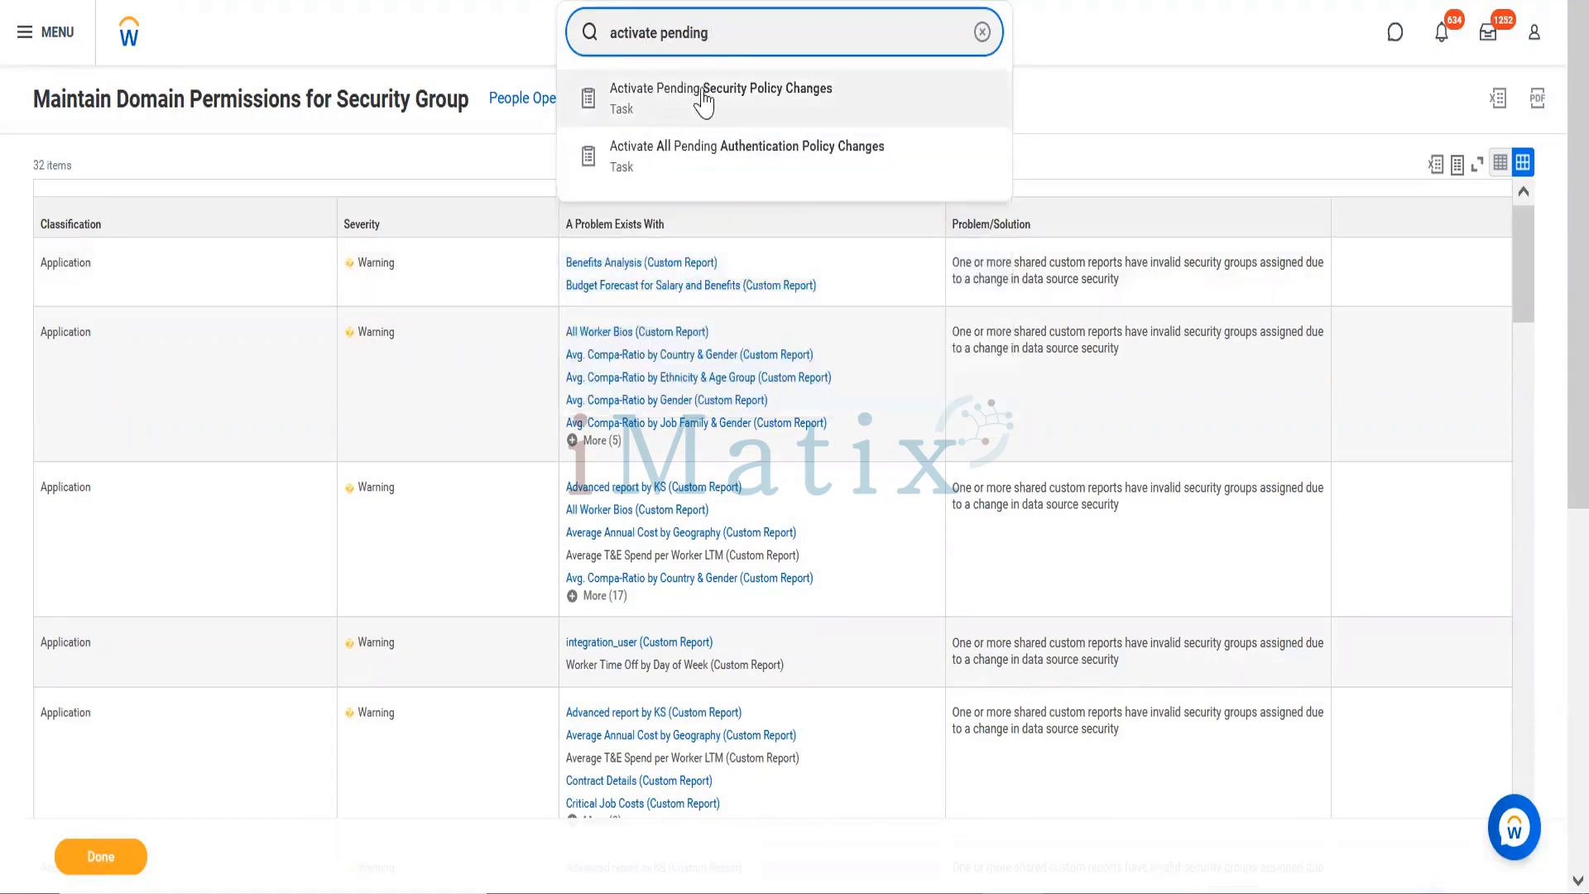
pyautogui.click(706, 106)
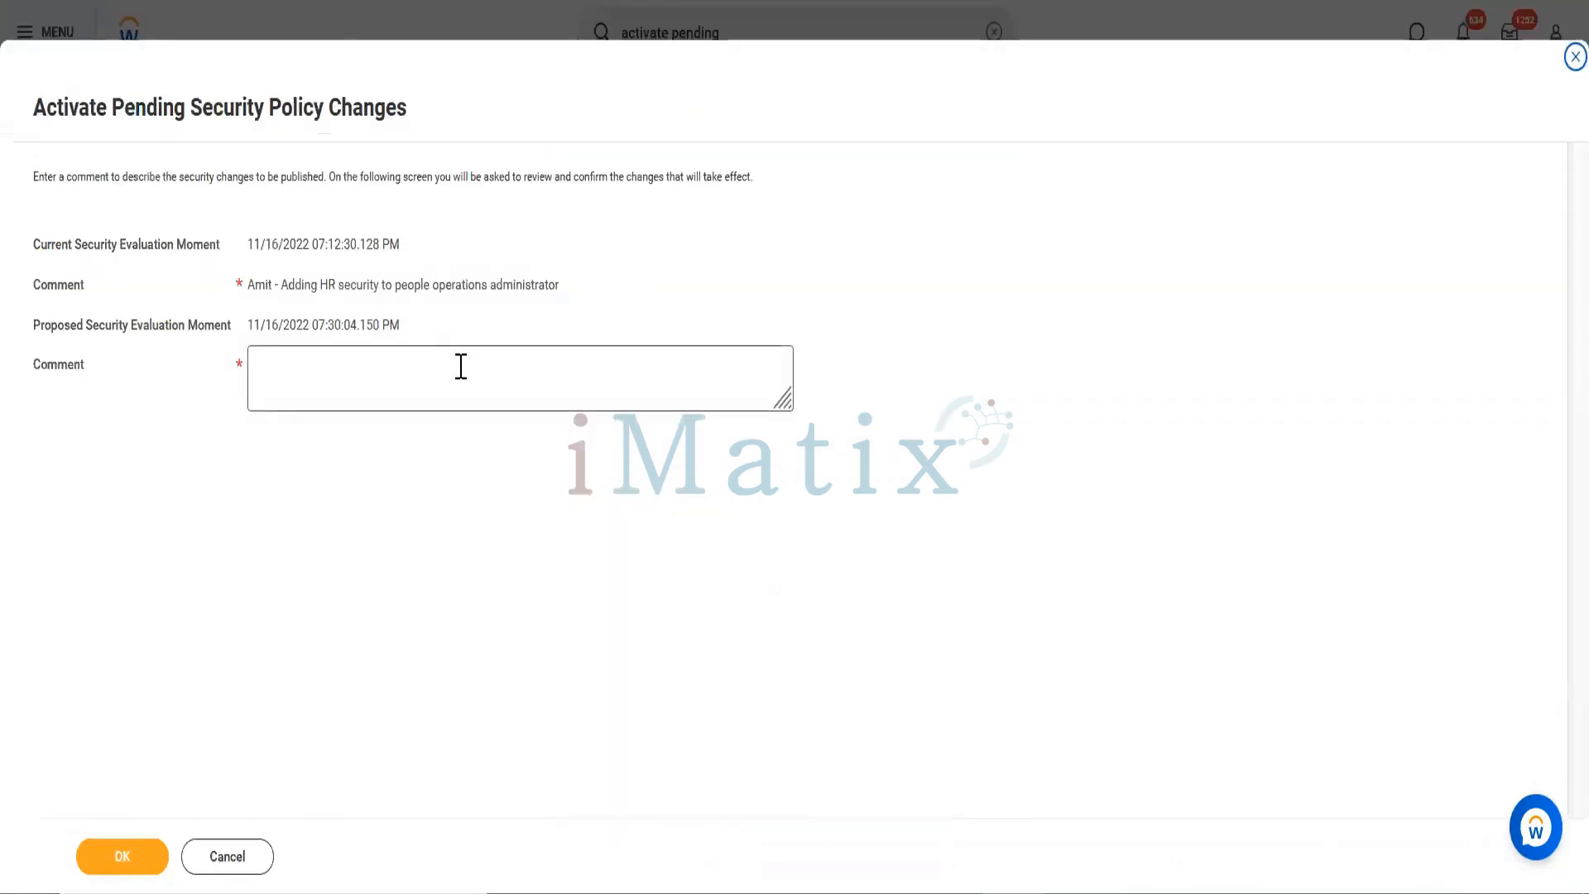
# Step: Reuse the earlier comment, ending it with 'Partner(ROle)', and submit to reach the review
pyautogui.click(461, 365)
pyautogui.moveTo(249, 284); pyautogui.dragTo(582, 306)
pyautogui.hotkey('ctrl', 'c')
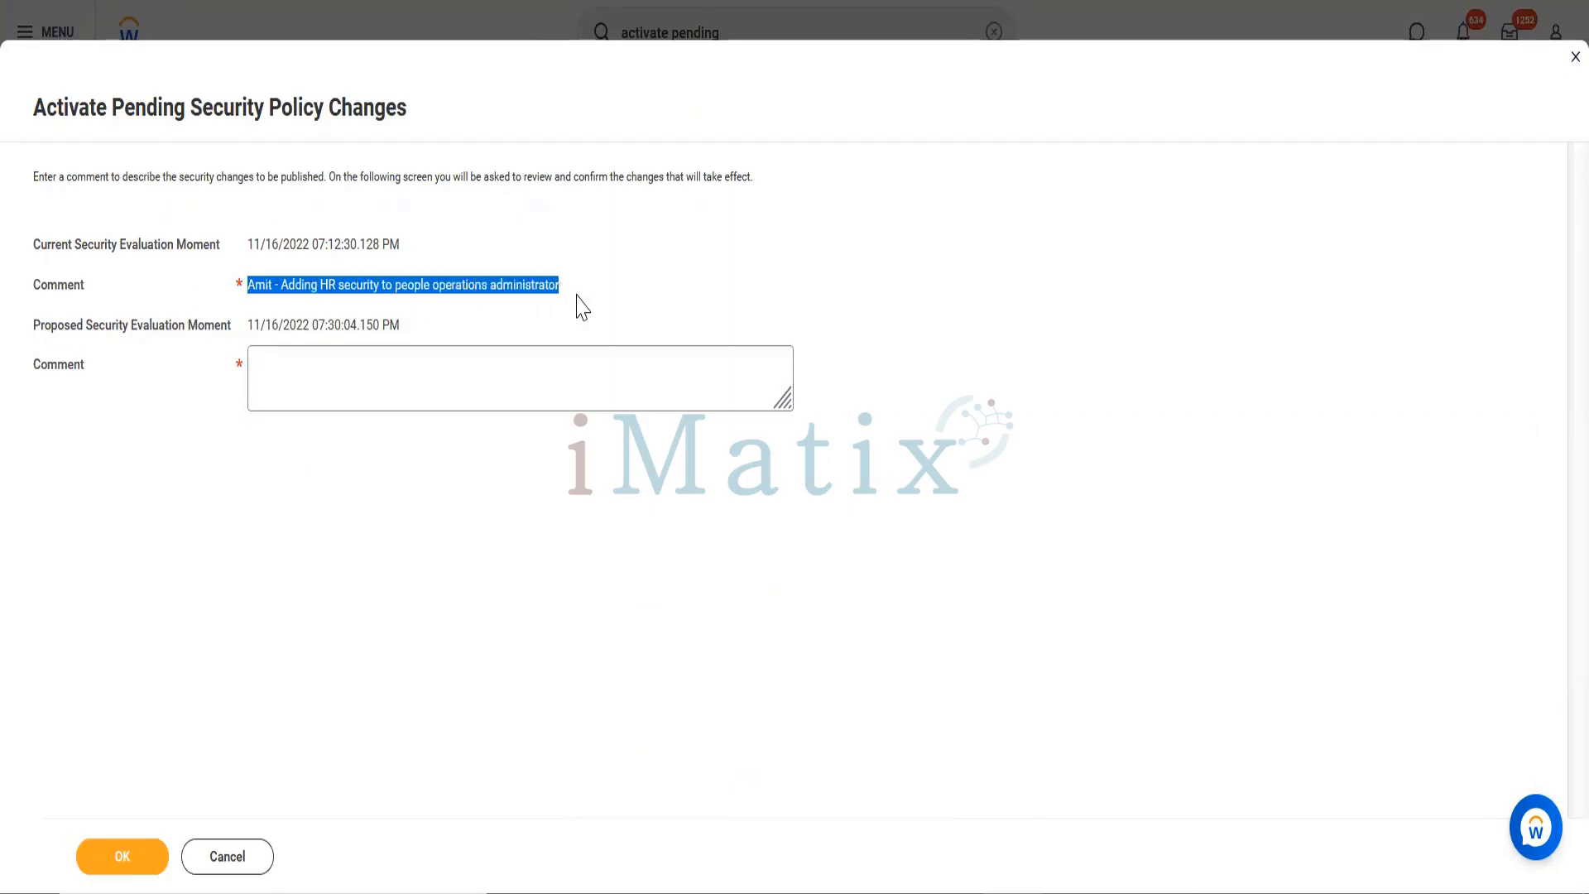
pyautogui.click(402, 374)
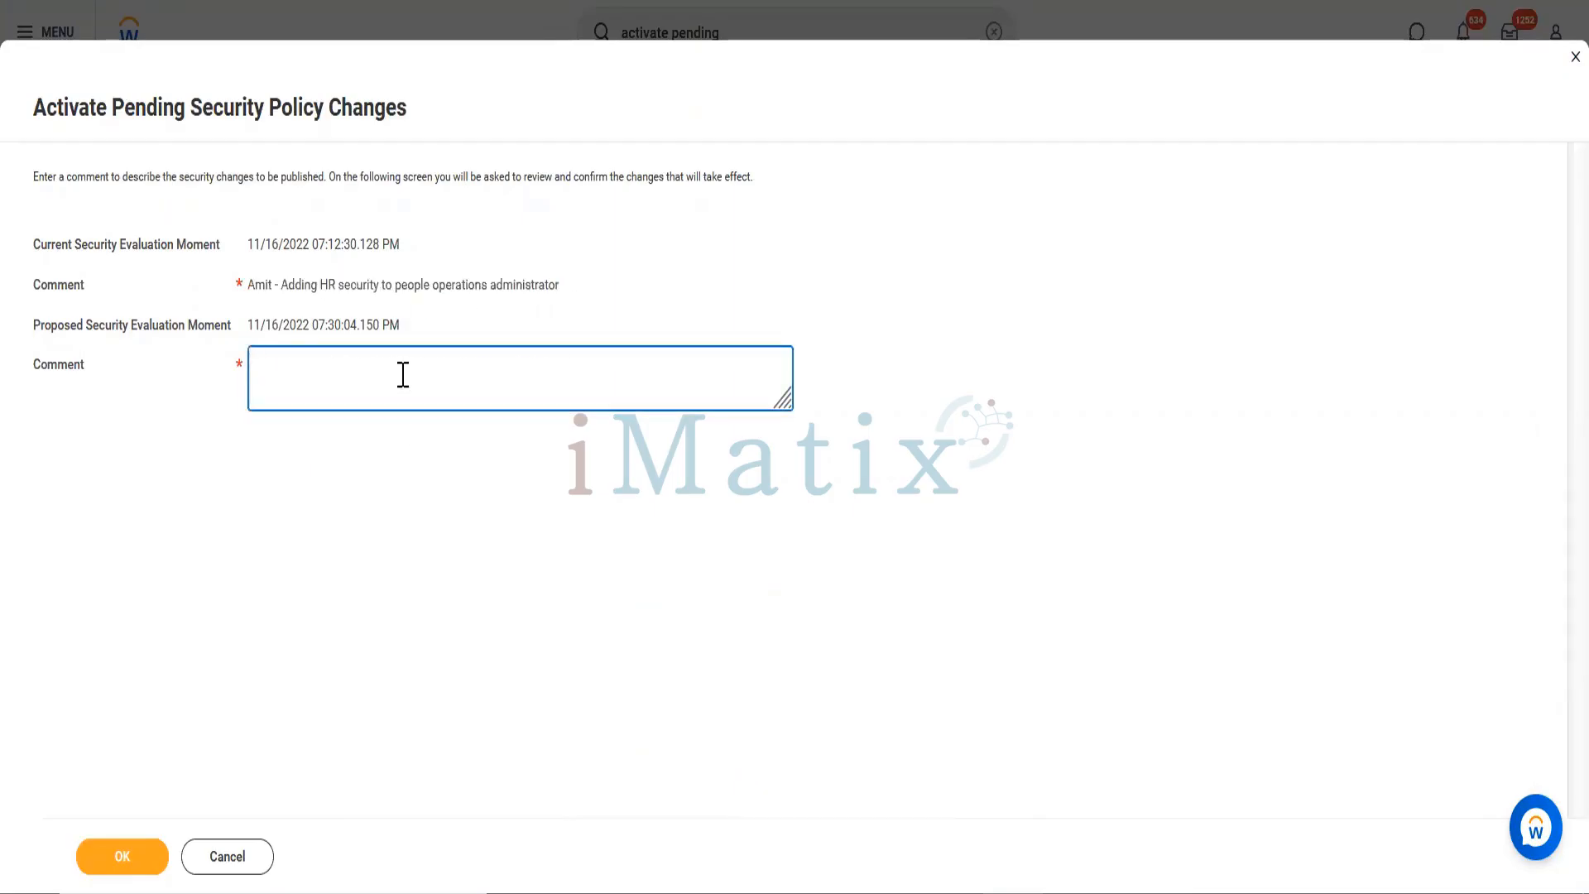
pyautogui.hotkey('ctrl', 'v')
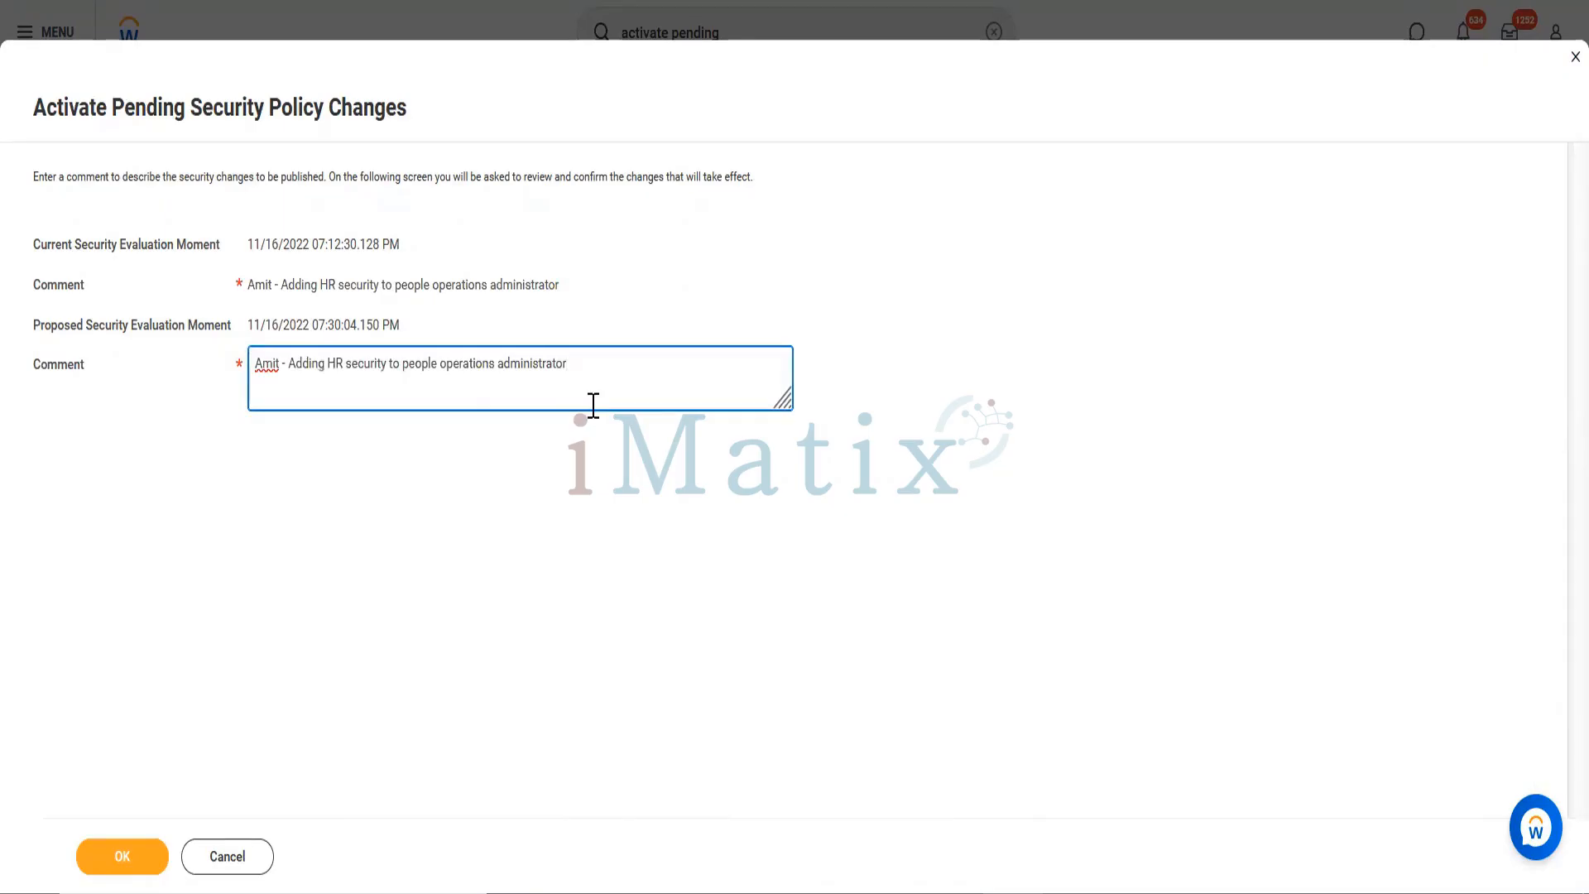
pyautogui.press('BackSpace')
pyautogui.press('BackSpace')
pyautogui.press('BackSpace')
pyautogui.press('BackSpace')
pyautogui.press('BackSpace')
pyautogui.press('BackSpace')
pyautogui.press('BackSpace')
pyautogui.press('BackSpace')
pyautogui.press('BackSpace')
pyautogui.press('BackSpace')
pyautogui.press('BackSpace')
pyautogui.press('BackSpace')
pyautogui.press('BackSpace')
pyautogui.press('BackSpace')
pyautogui.write('Partner(ROle)')
pyautogui.click(144, 861)
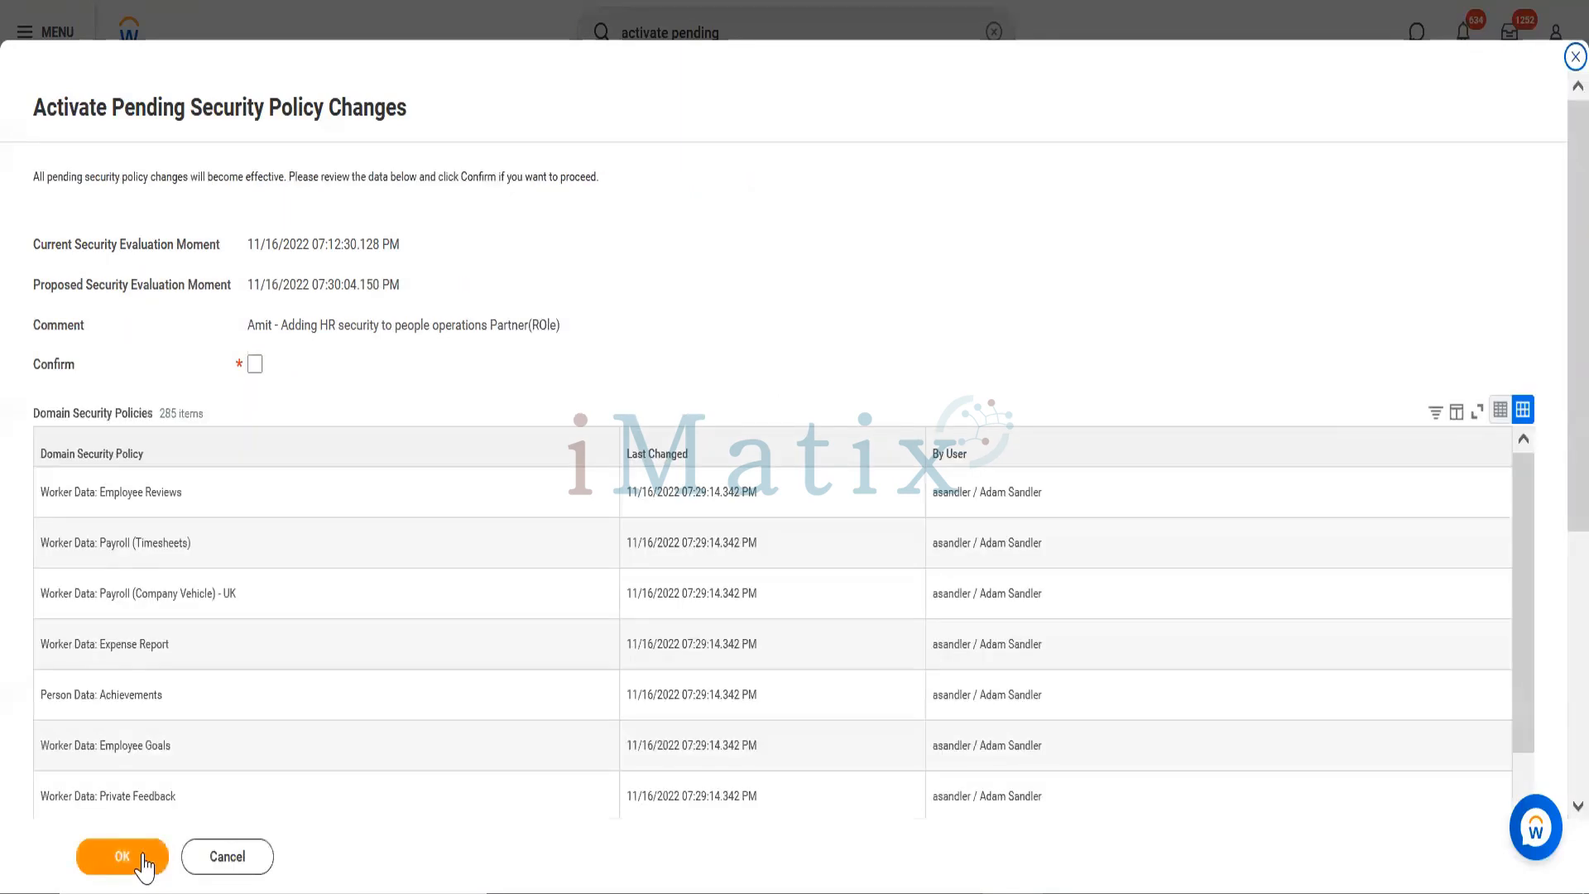
# Step: Confirm and activate the 285 pending security policy changes
pyautogui.click(261, 369)
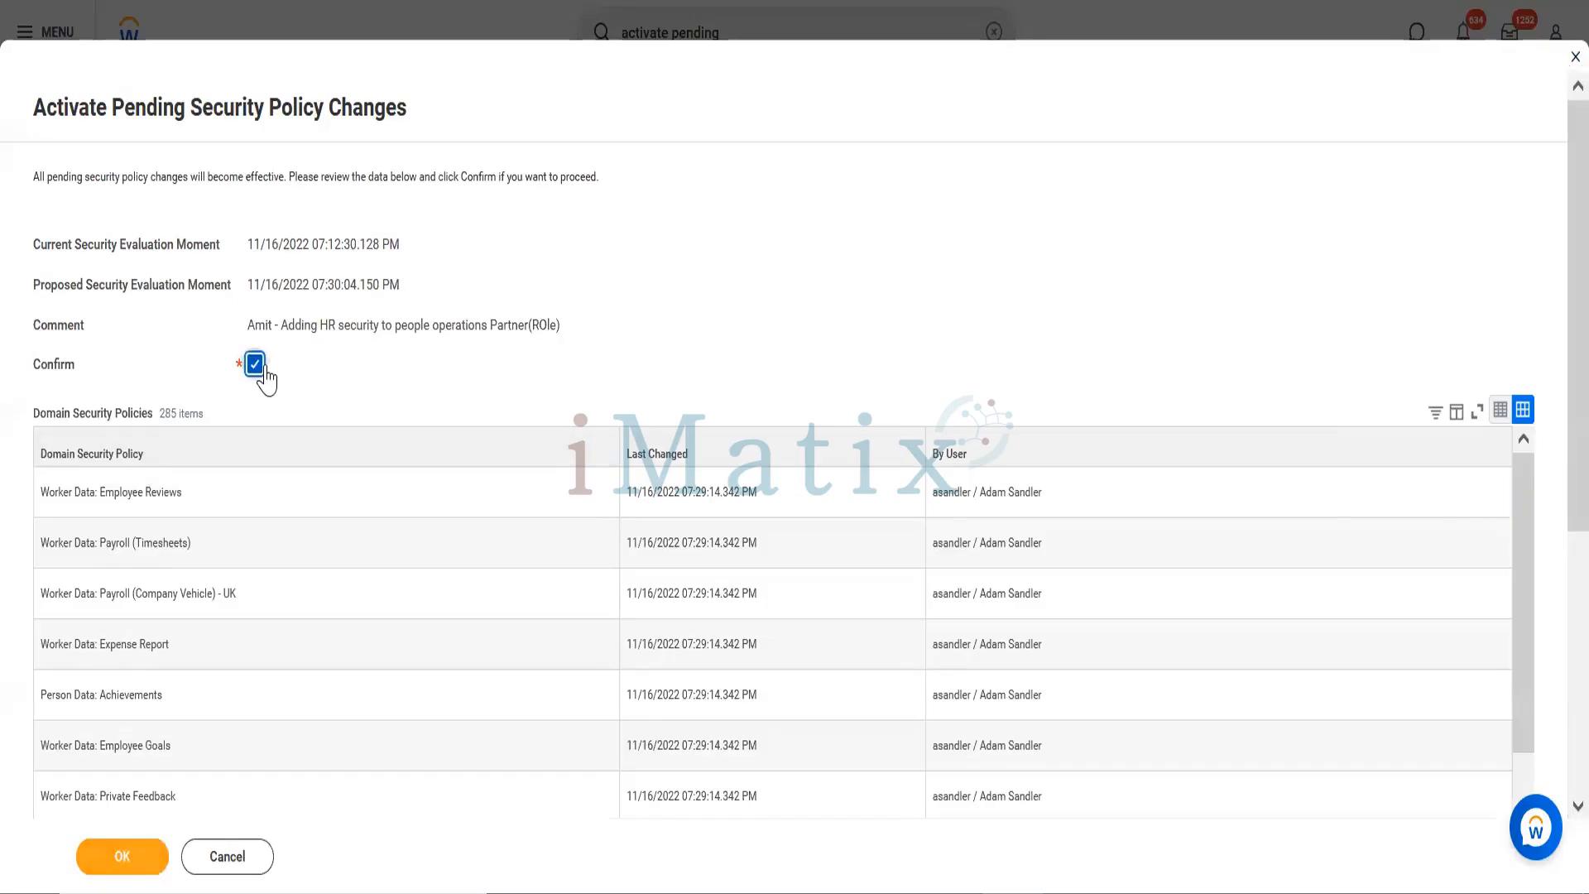
pyautogui.click(114, 861)
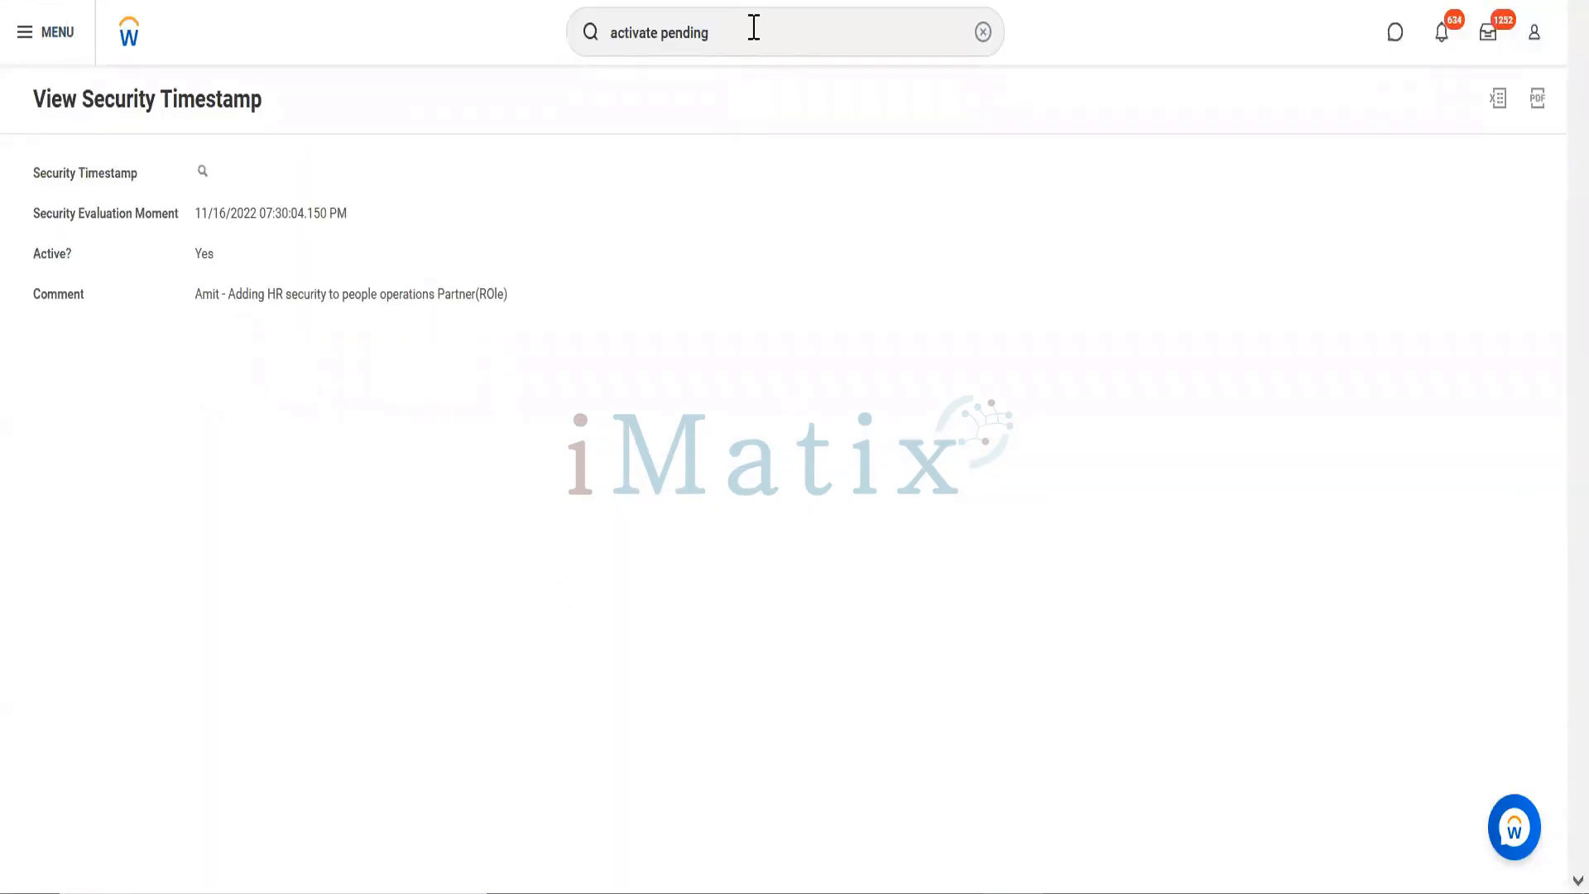
# Step: Search for the worker by first name and open their profile
pyautogui.click(754, 28)
pyautogui.doubleClick(753, 28)
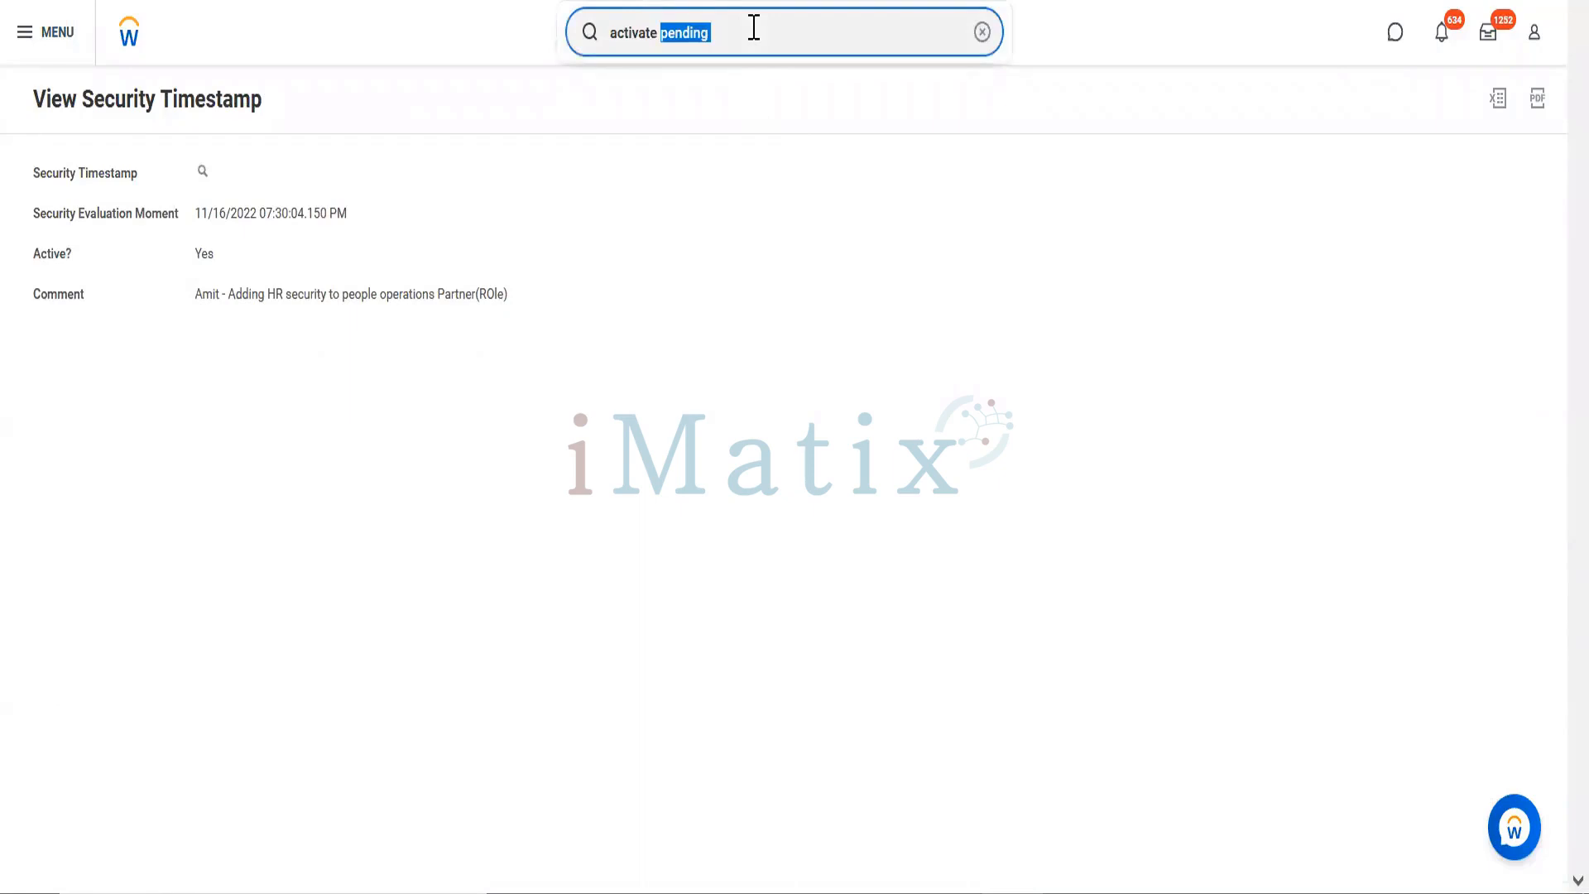
pyautogui.press('BackSpace')
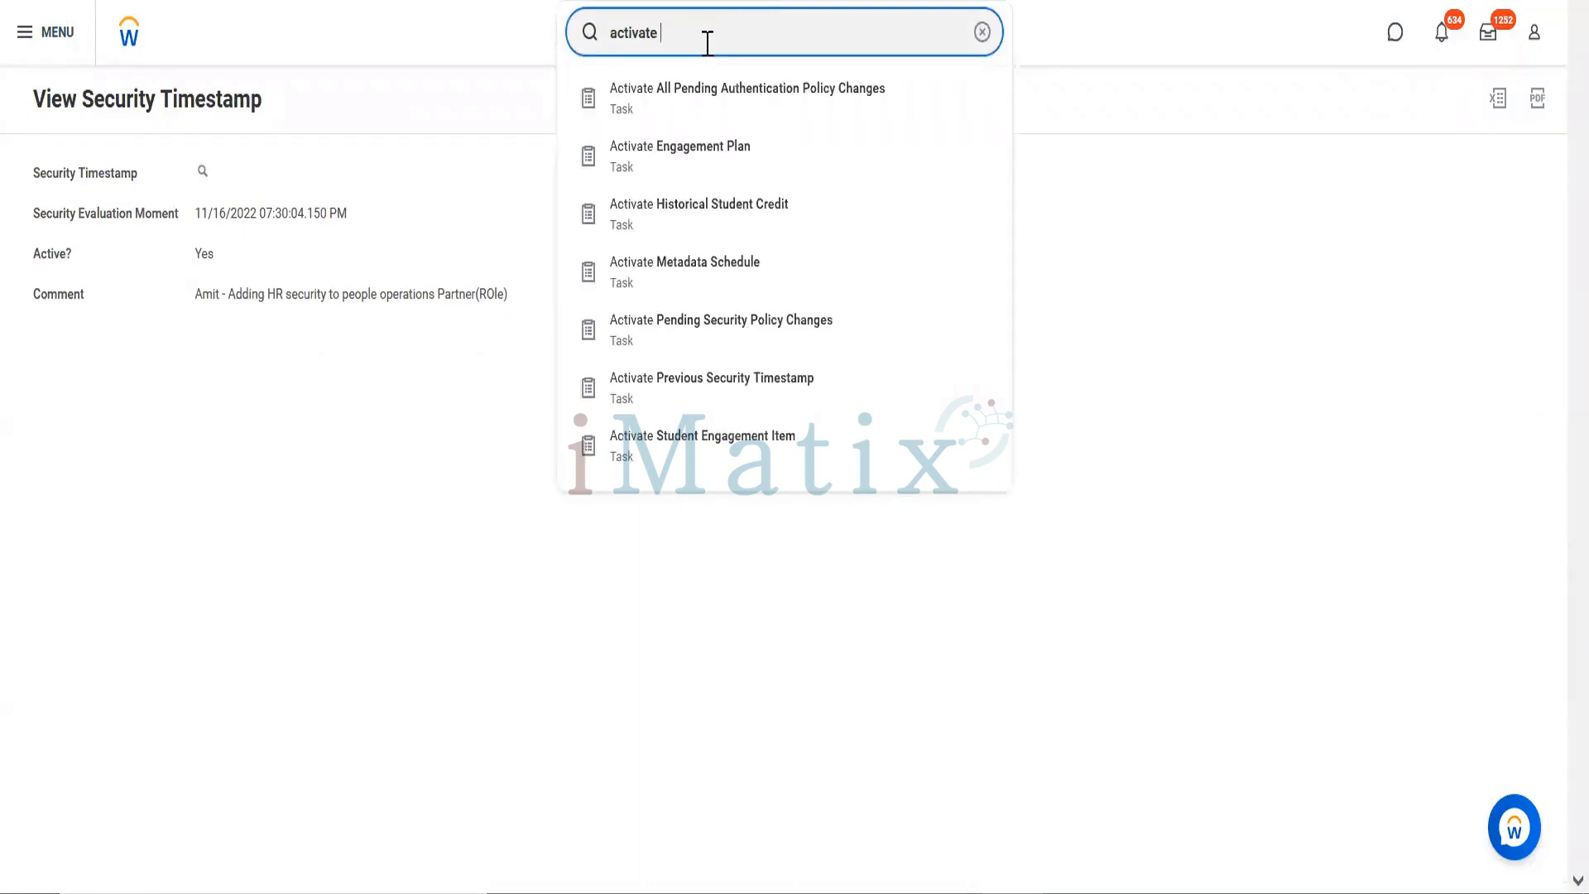
pyautogui.hotkey('ctrl', 'a')
pyautogui.press('BackSpace')
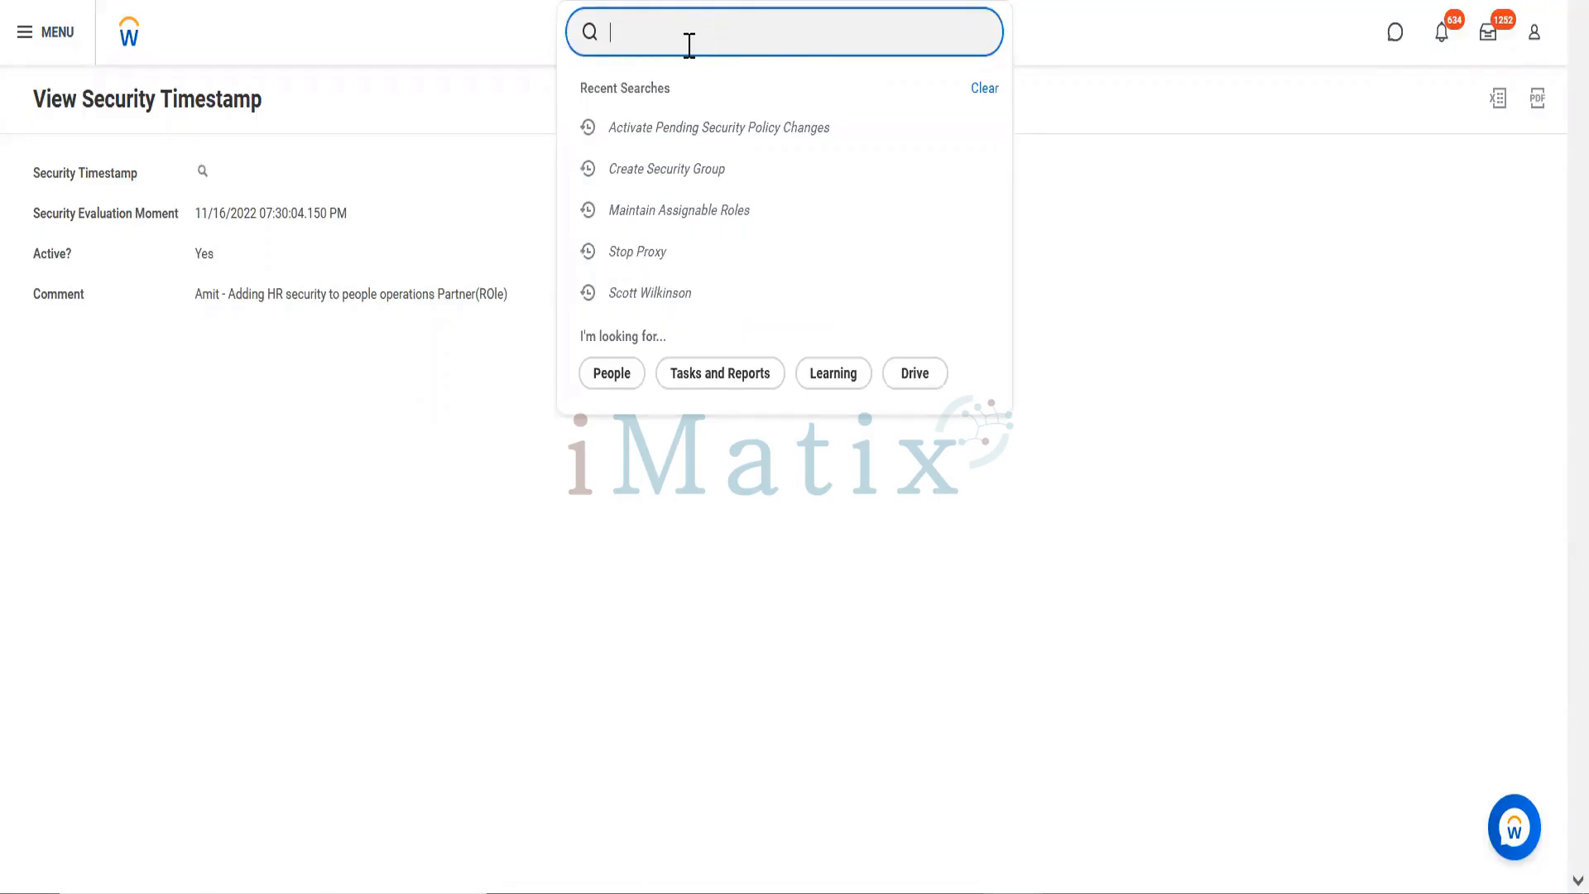
pyautogui.write('joyce')
pyautogui.click(643, 154)
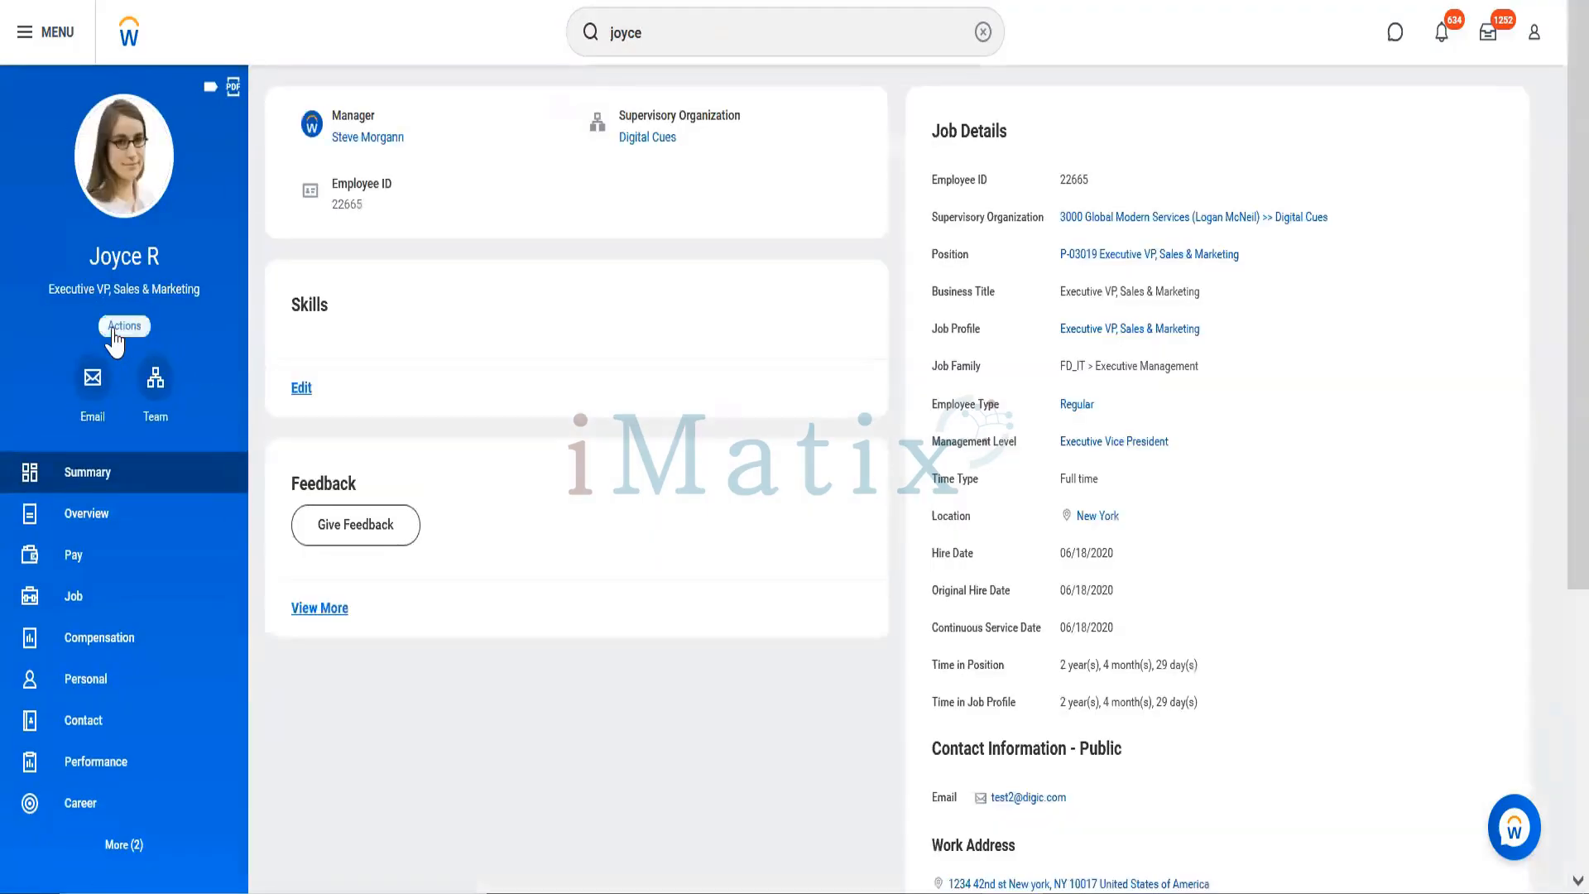
# Step: Remove the People Operations Administrator group from the worker's user-based security groups
pyautogui.click(115, 331)
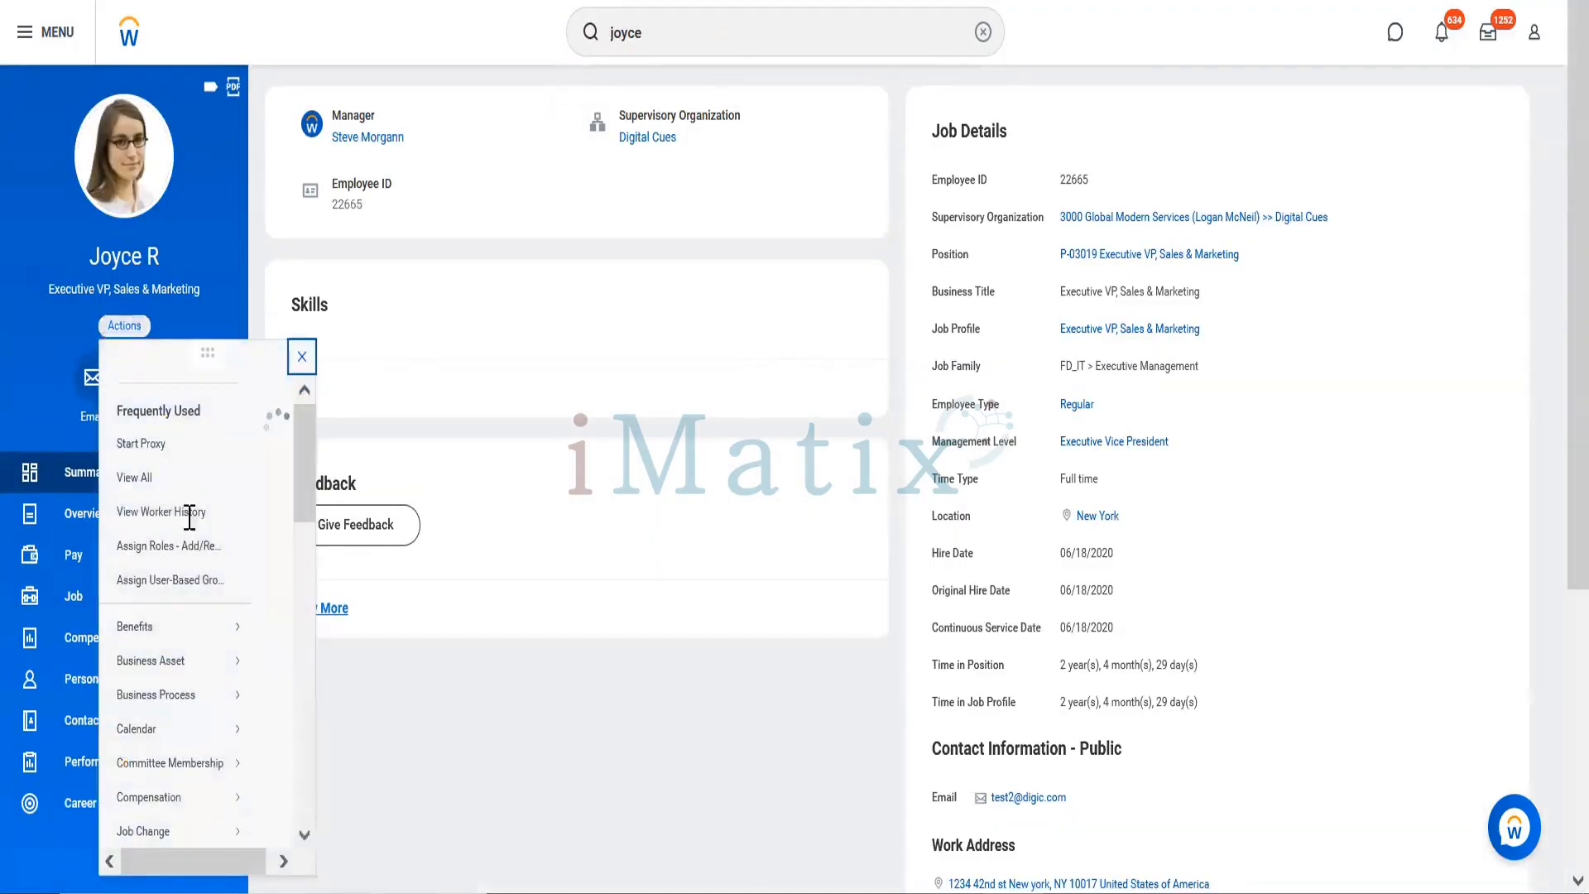
pyautogui.click(183, 601)
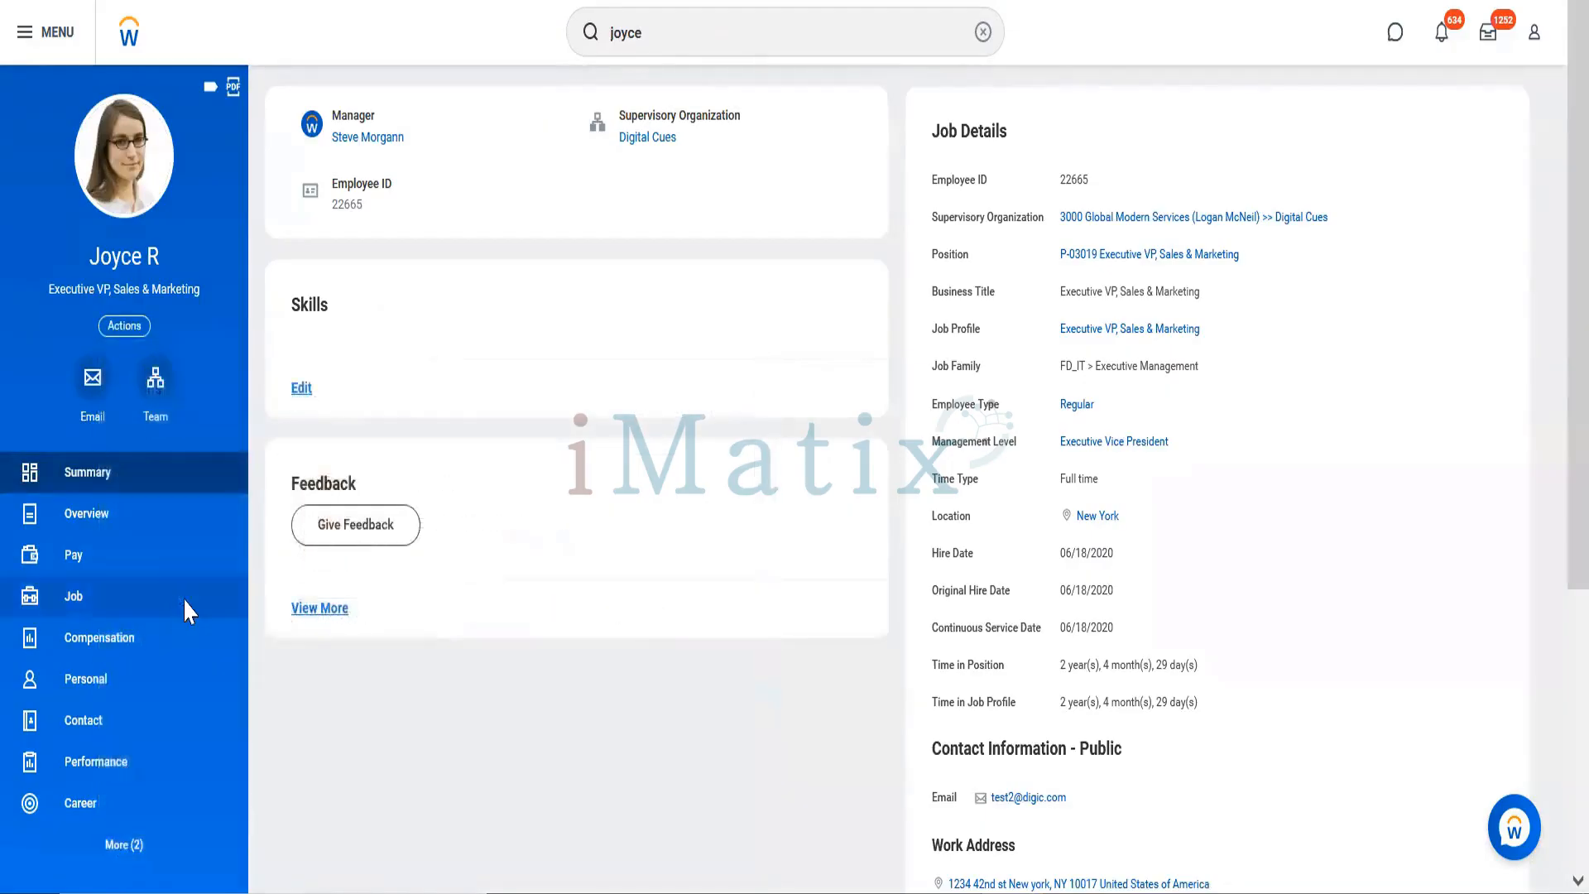
pyautogui.click(219, 223)
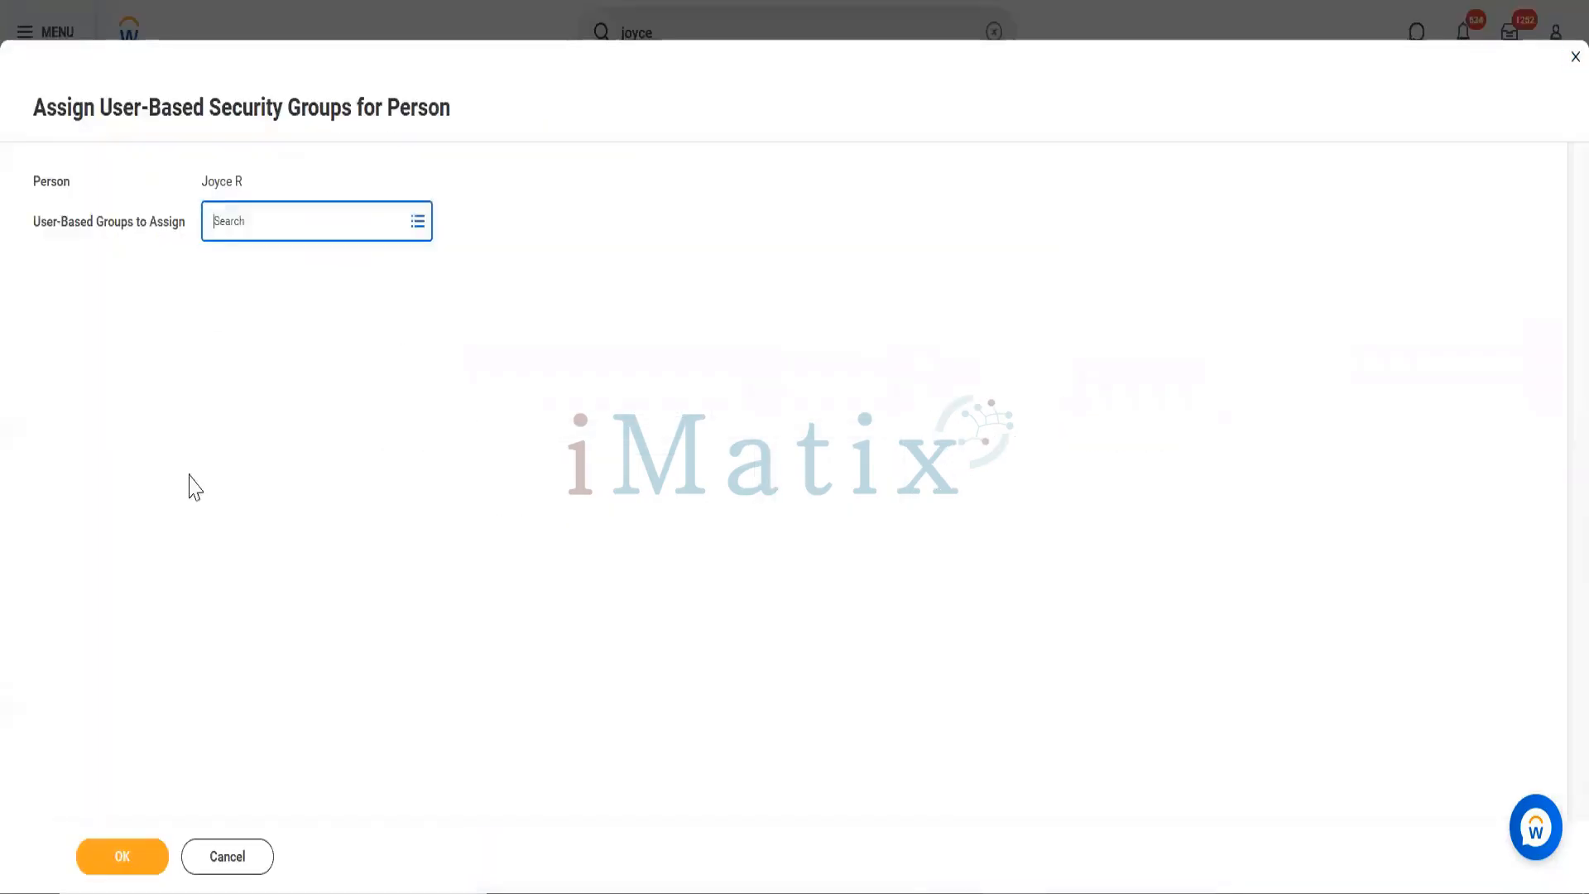
pyautogui.click(124, 858)
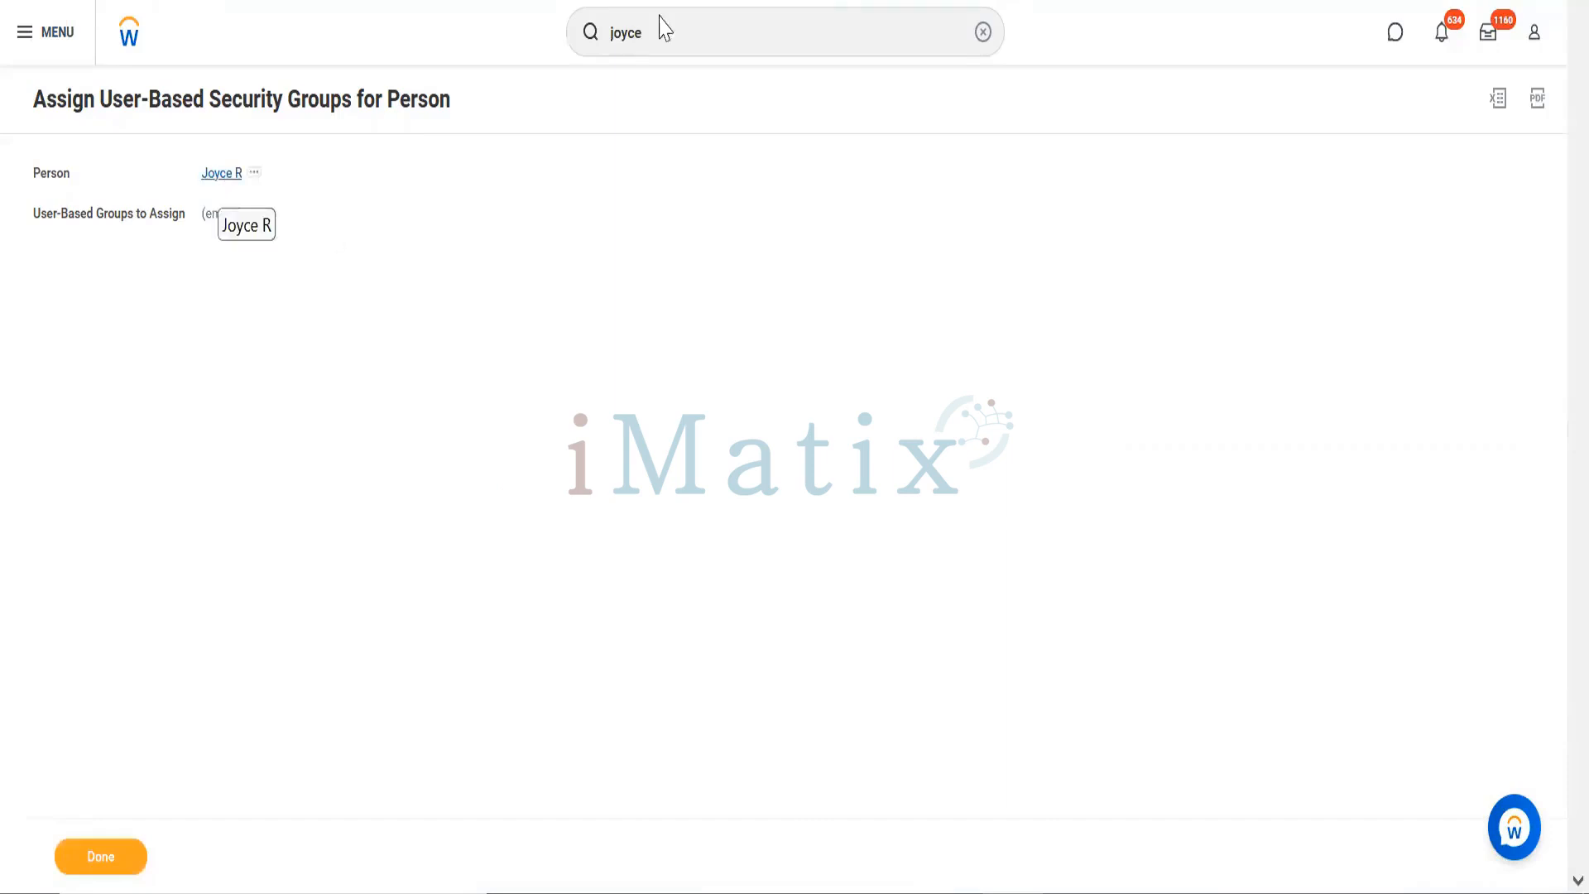
# Step: Search 'view sup org' and open the View Supervisory Organization report
pyautogui.click(727, 50)
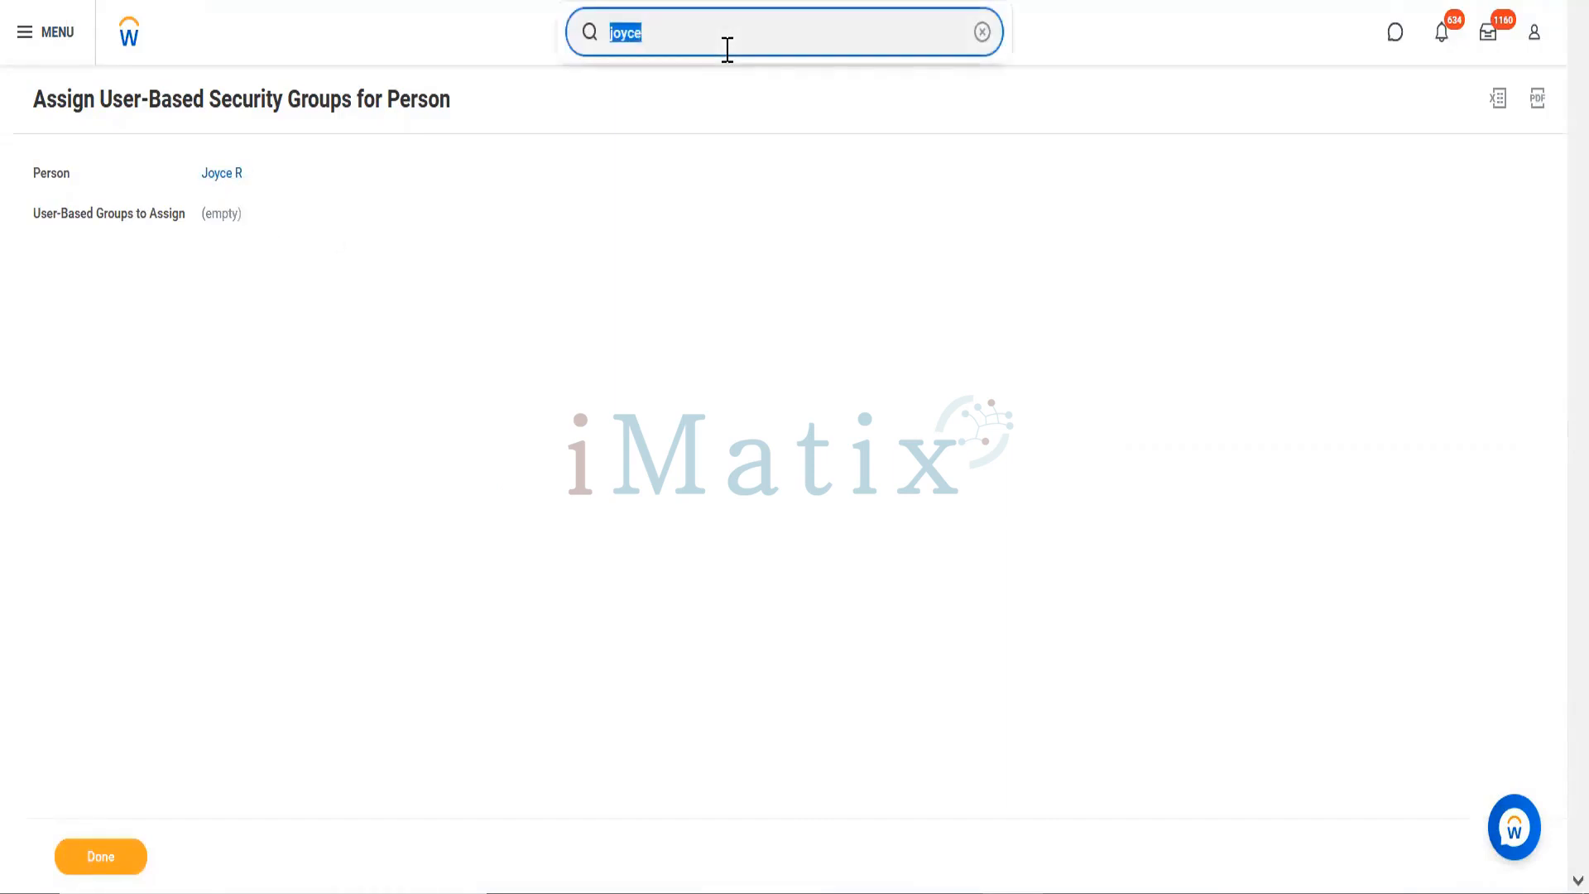
pyautogui.write('view ')
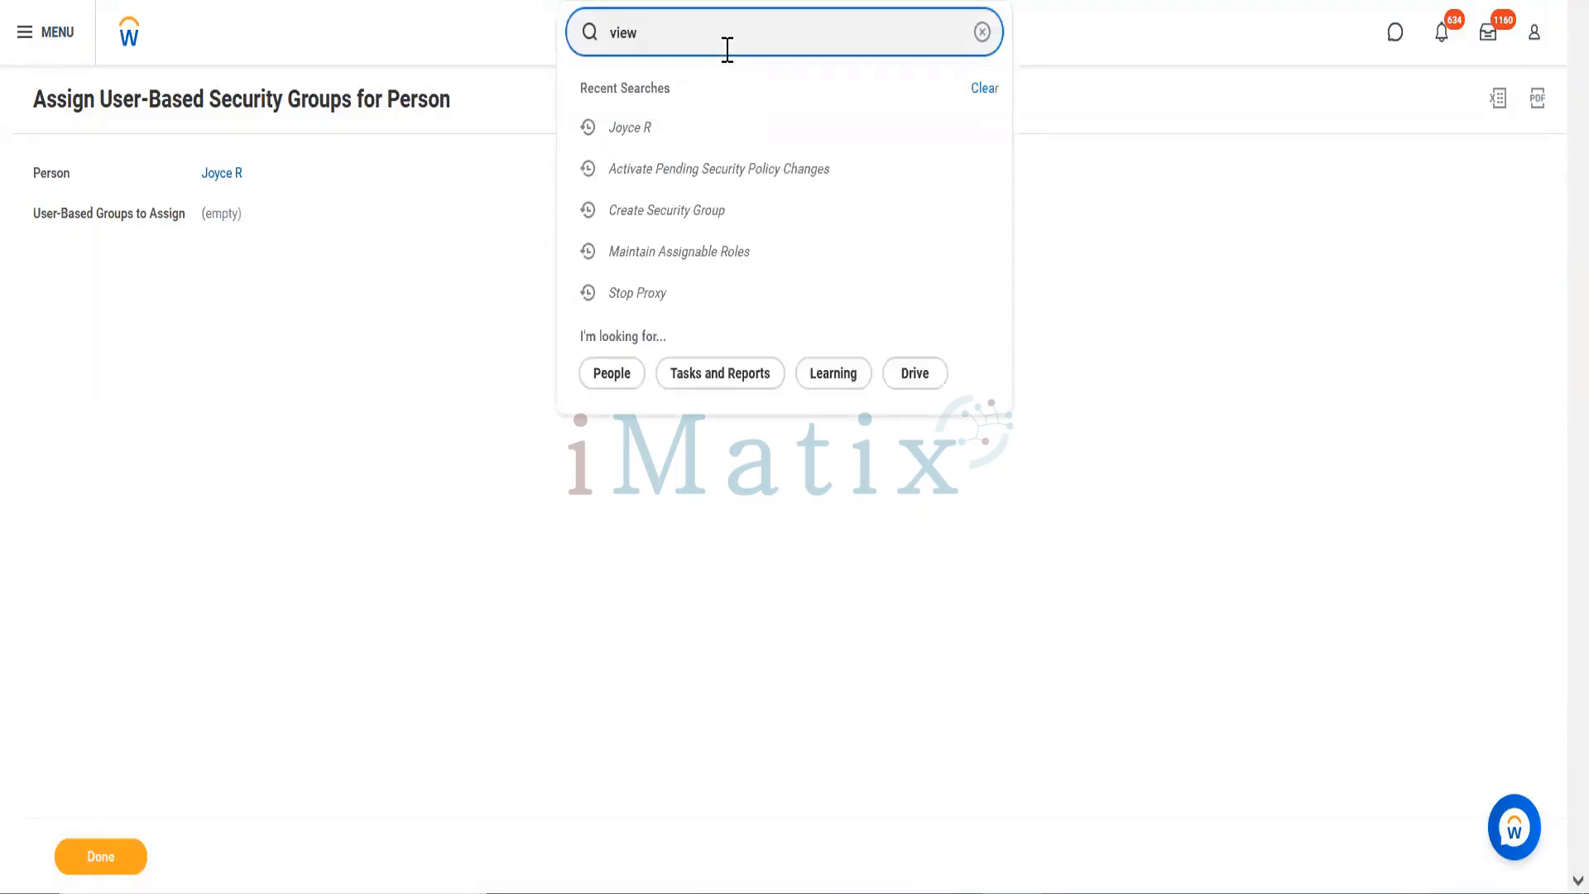
pyautogui.write('sup org')
pyautogui.click(677, 119)
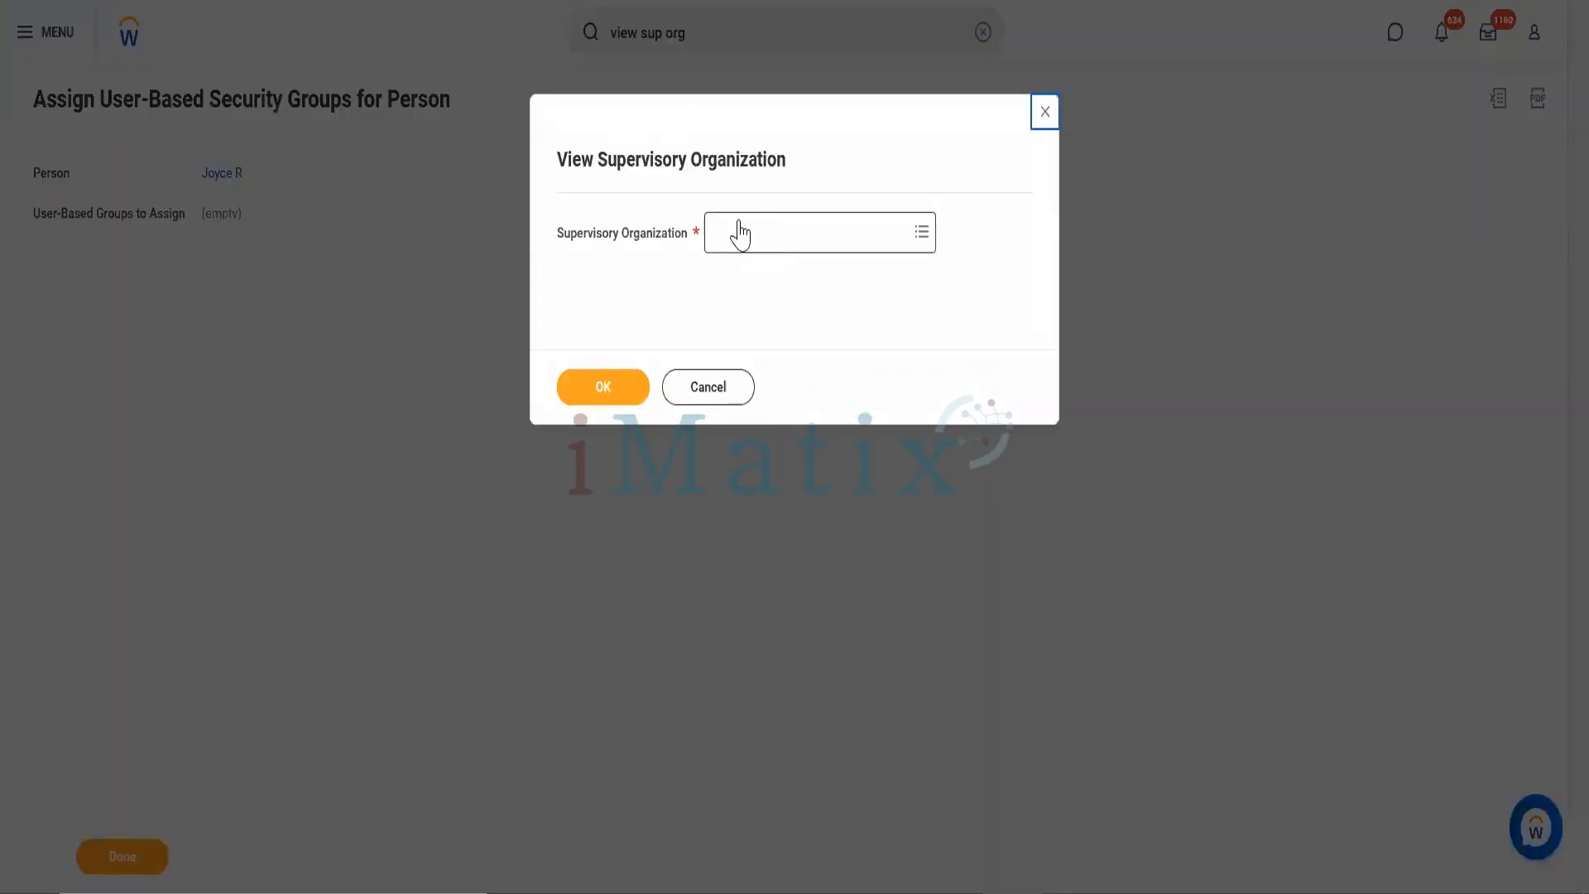
# Step: Pick Workday HRIS as the supervisory organization and view its members page
pyautogui.click(739, 230)
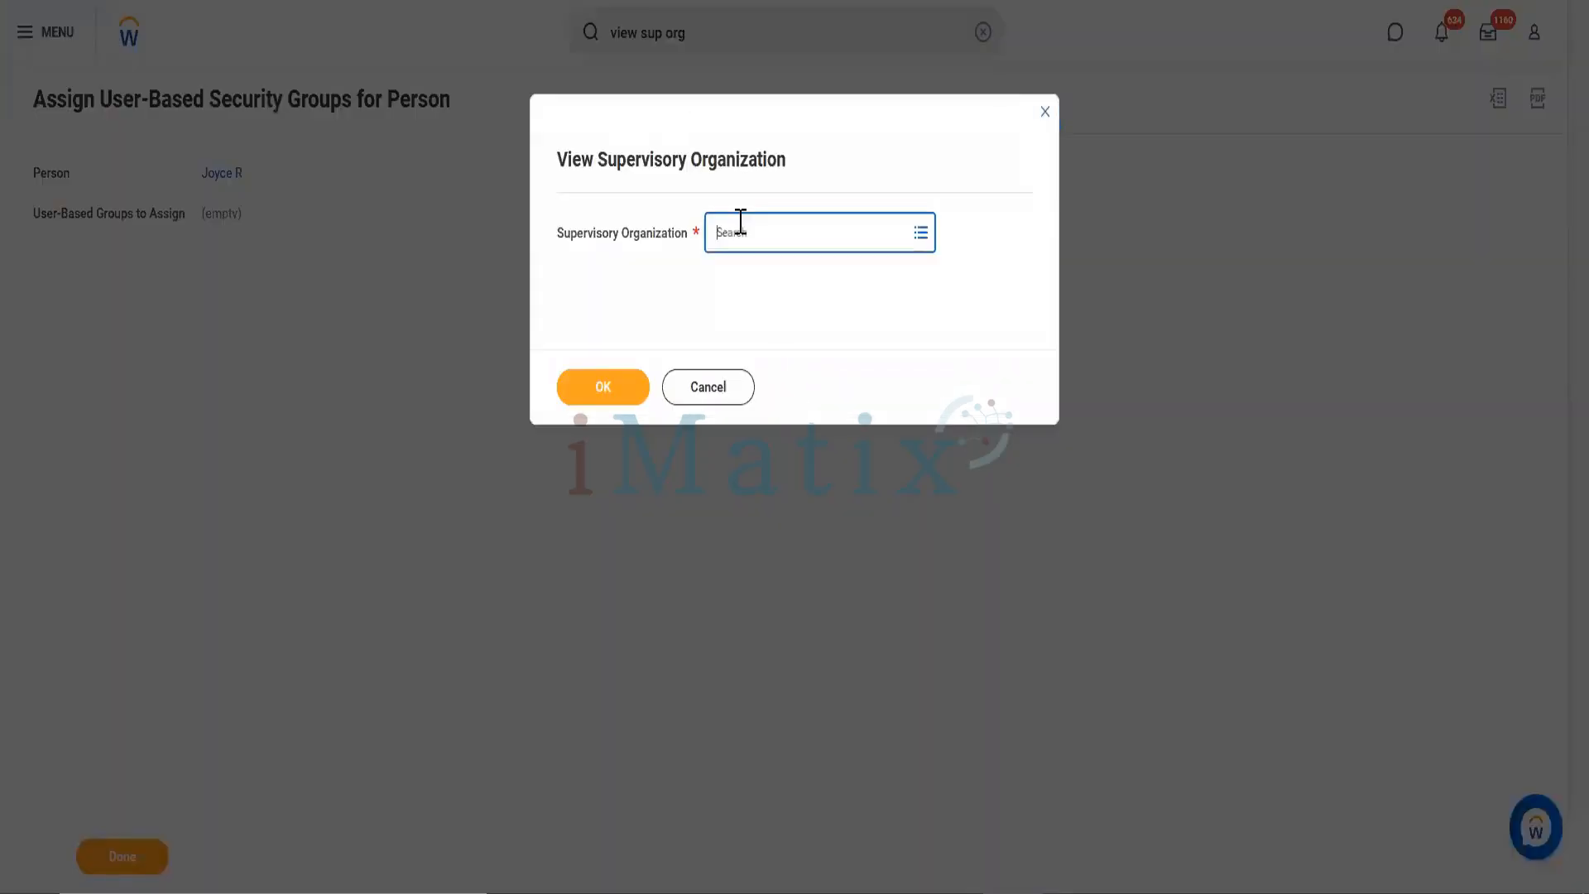
pyautogui.write('amit')
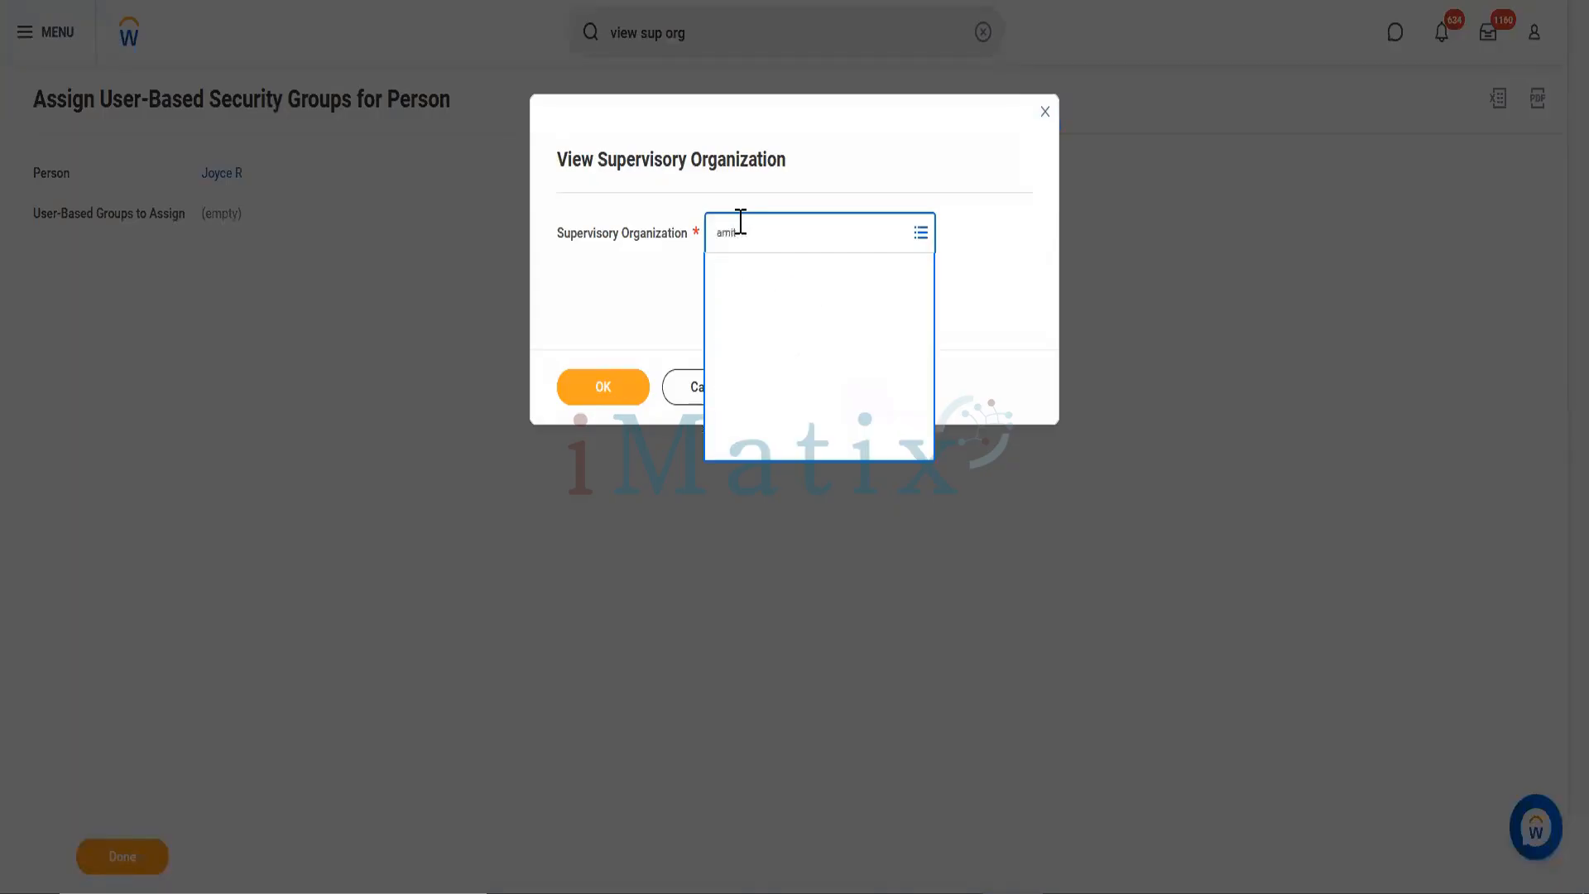
pyautogui.press('Return')
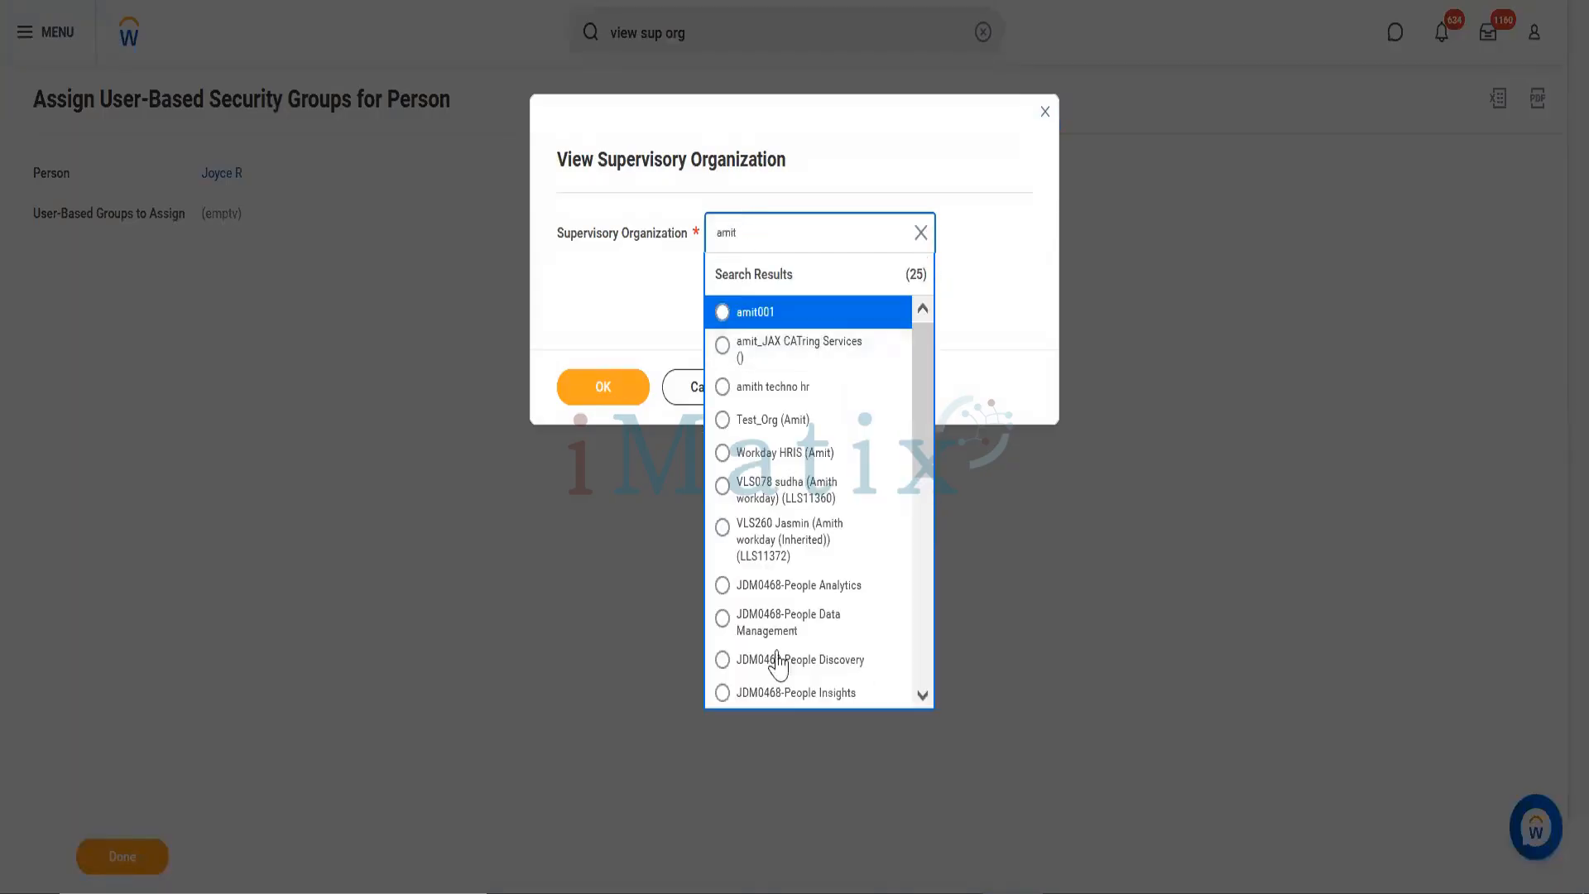
pyautogui.click(798, 453)
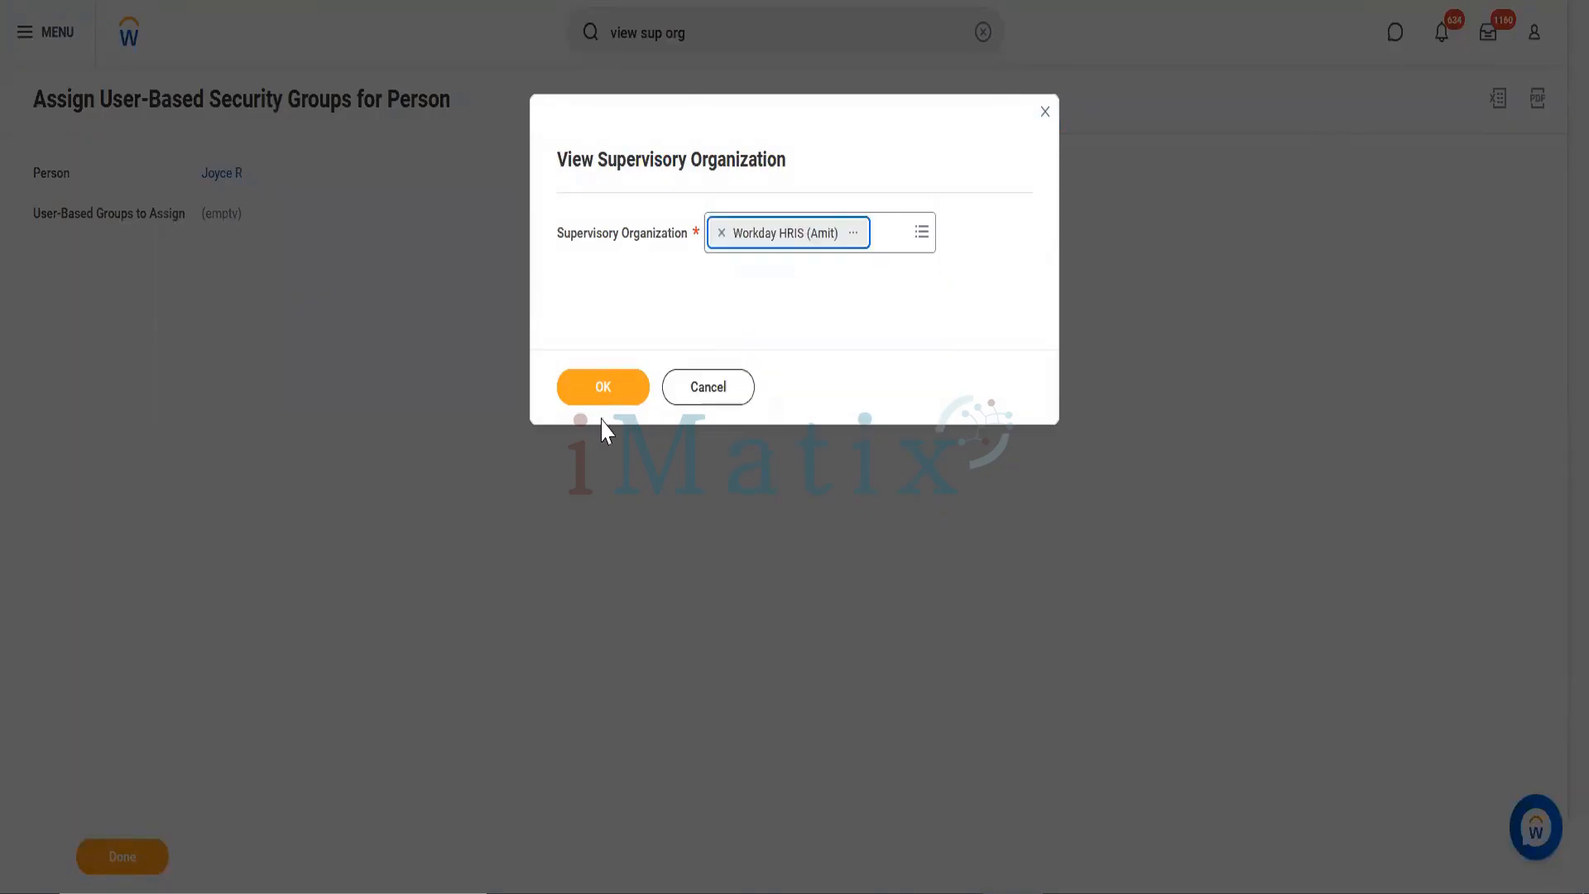
pyautogui.click(603, 387)
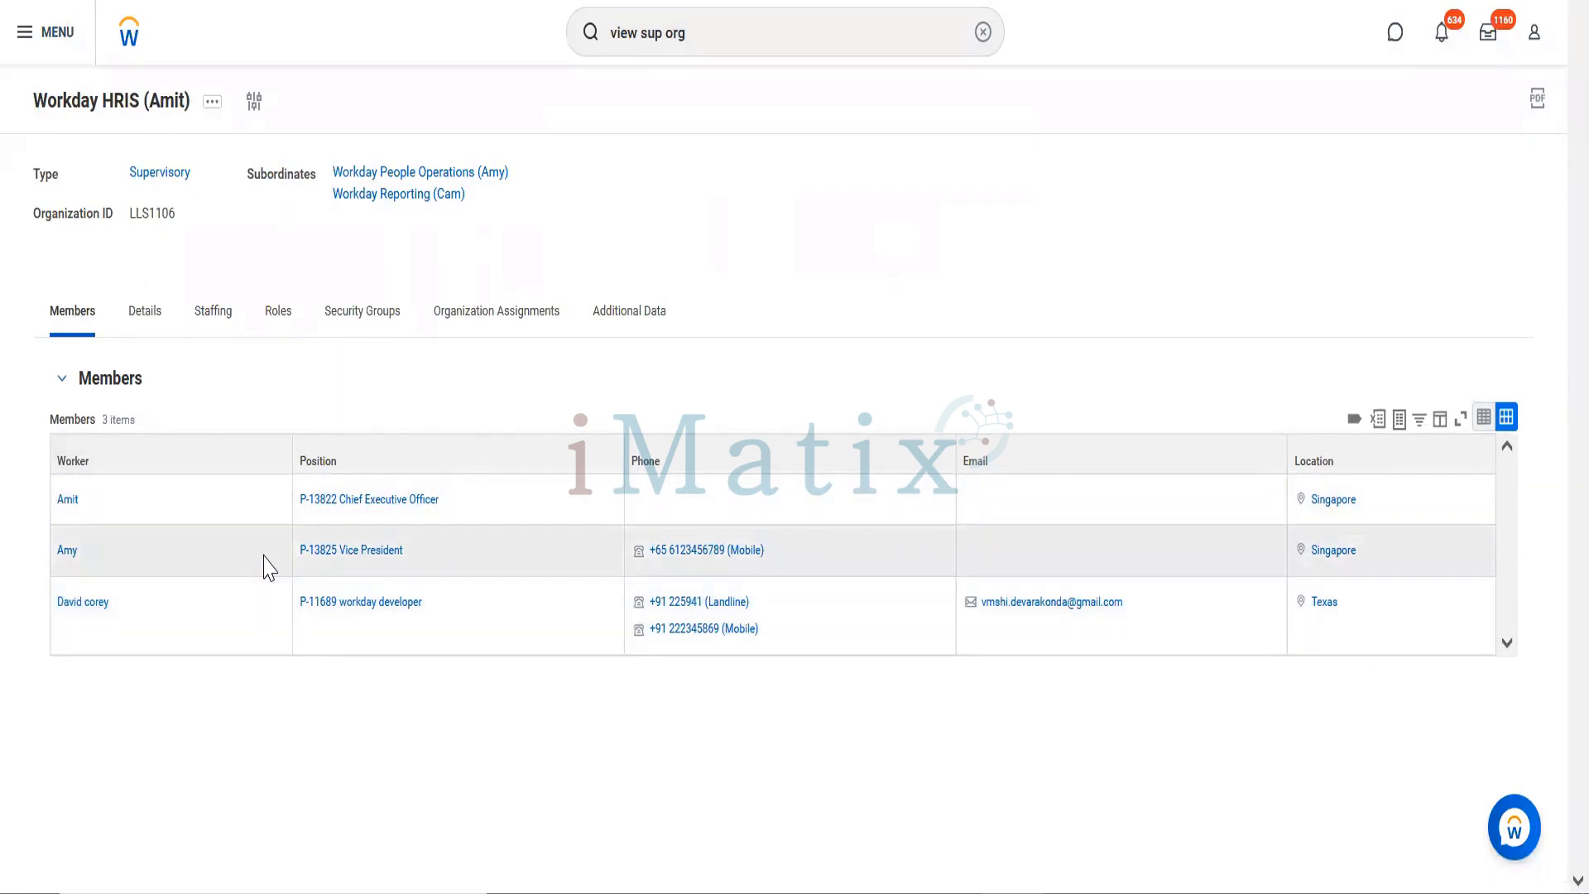
# Step: Search by the worker's first name and open the Executive VP, Sales & Marketing profile
pyautogui.click(736, 33)
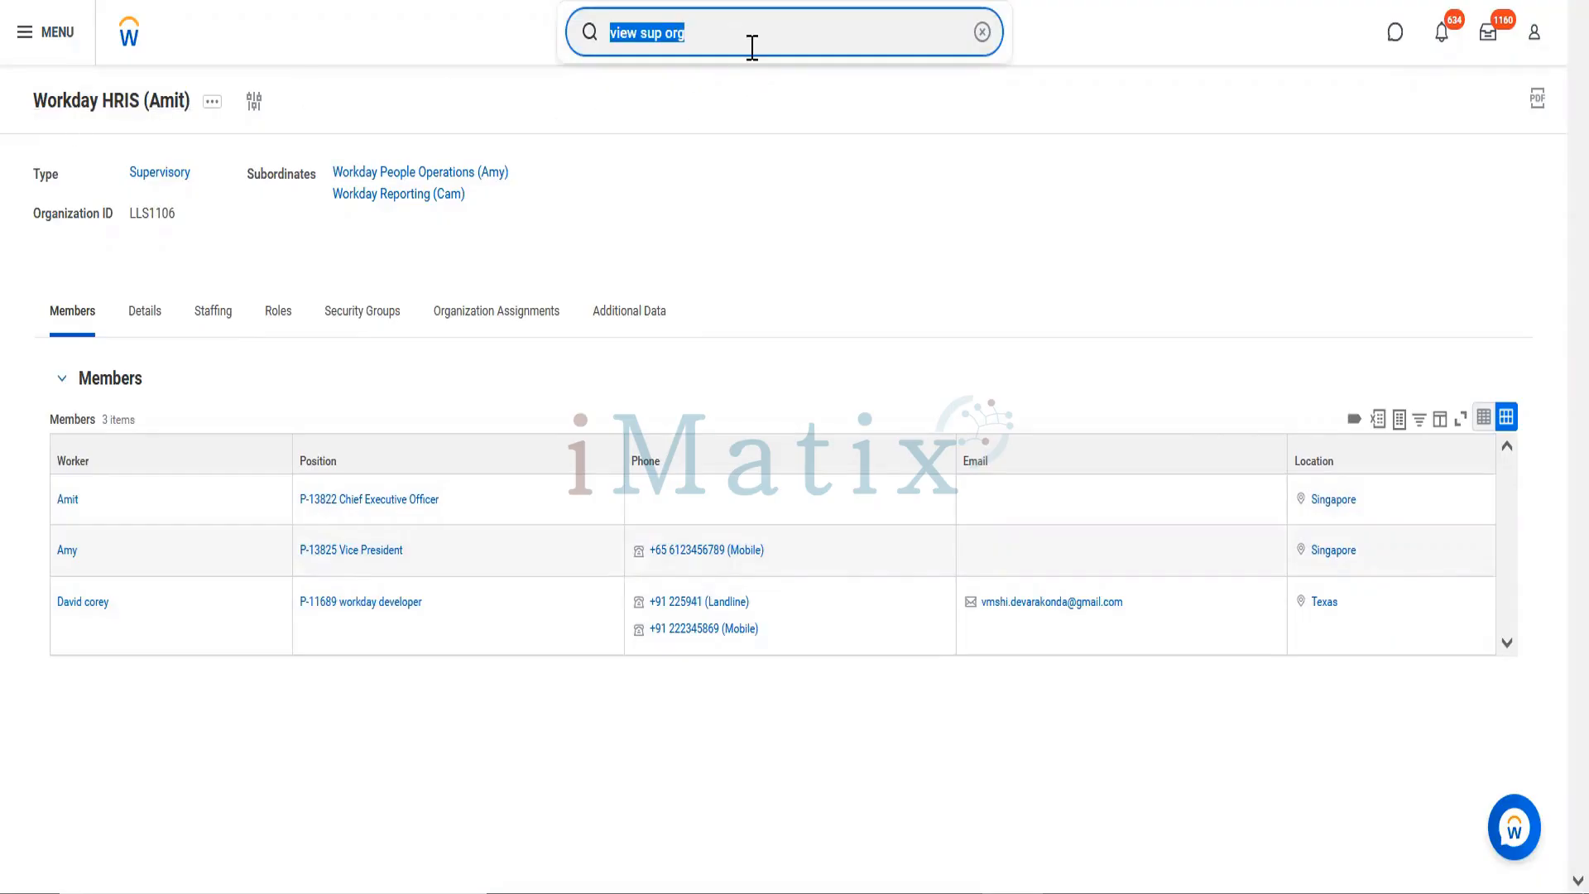
pyautogui.write('jo')
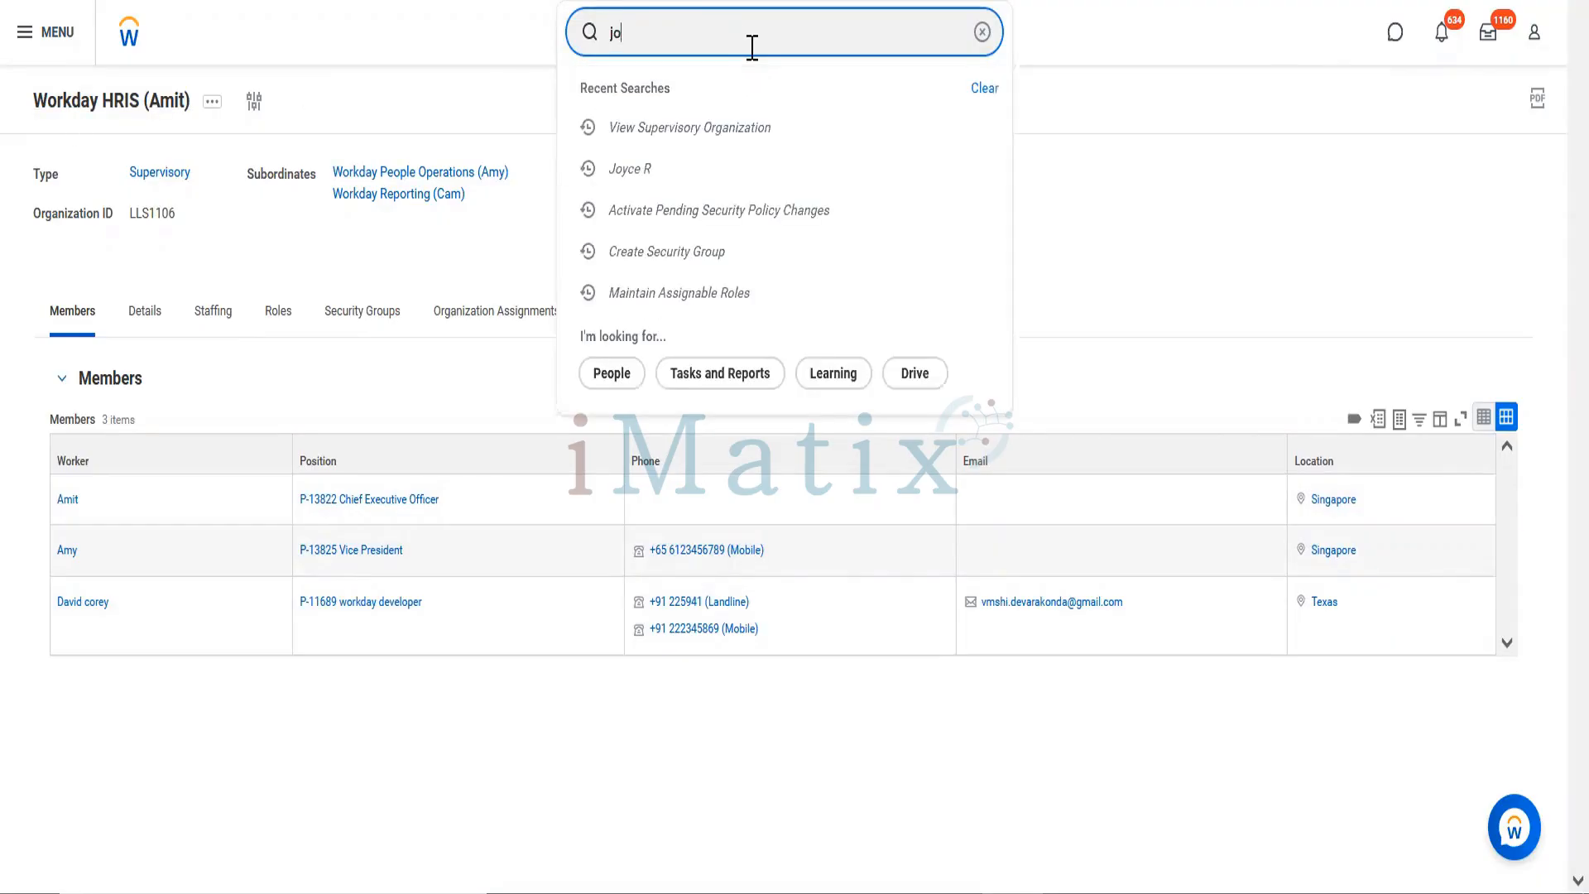
pyautogui.click(487, 318)
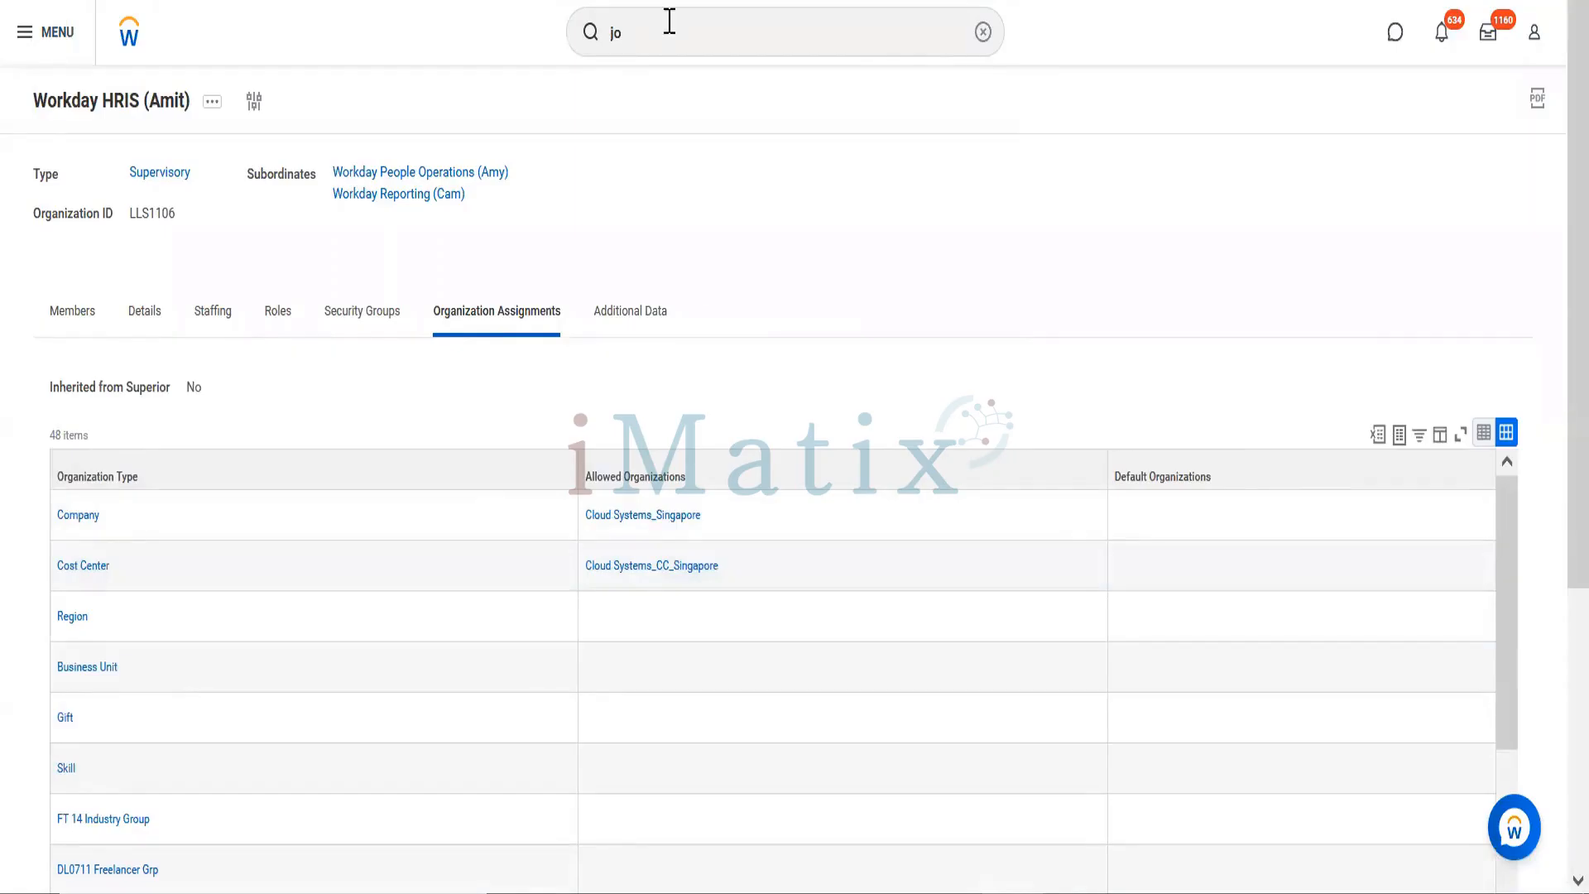
pyautogui.click(661, 31)
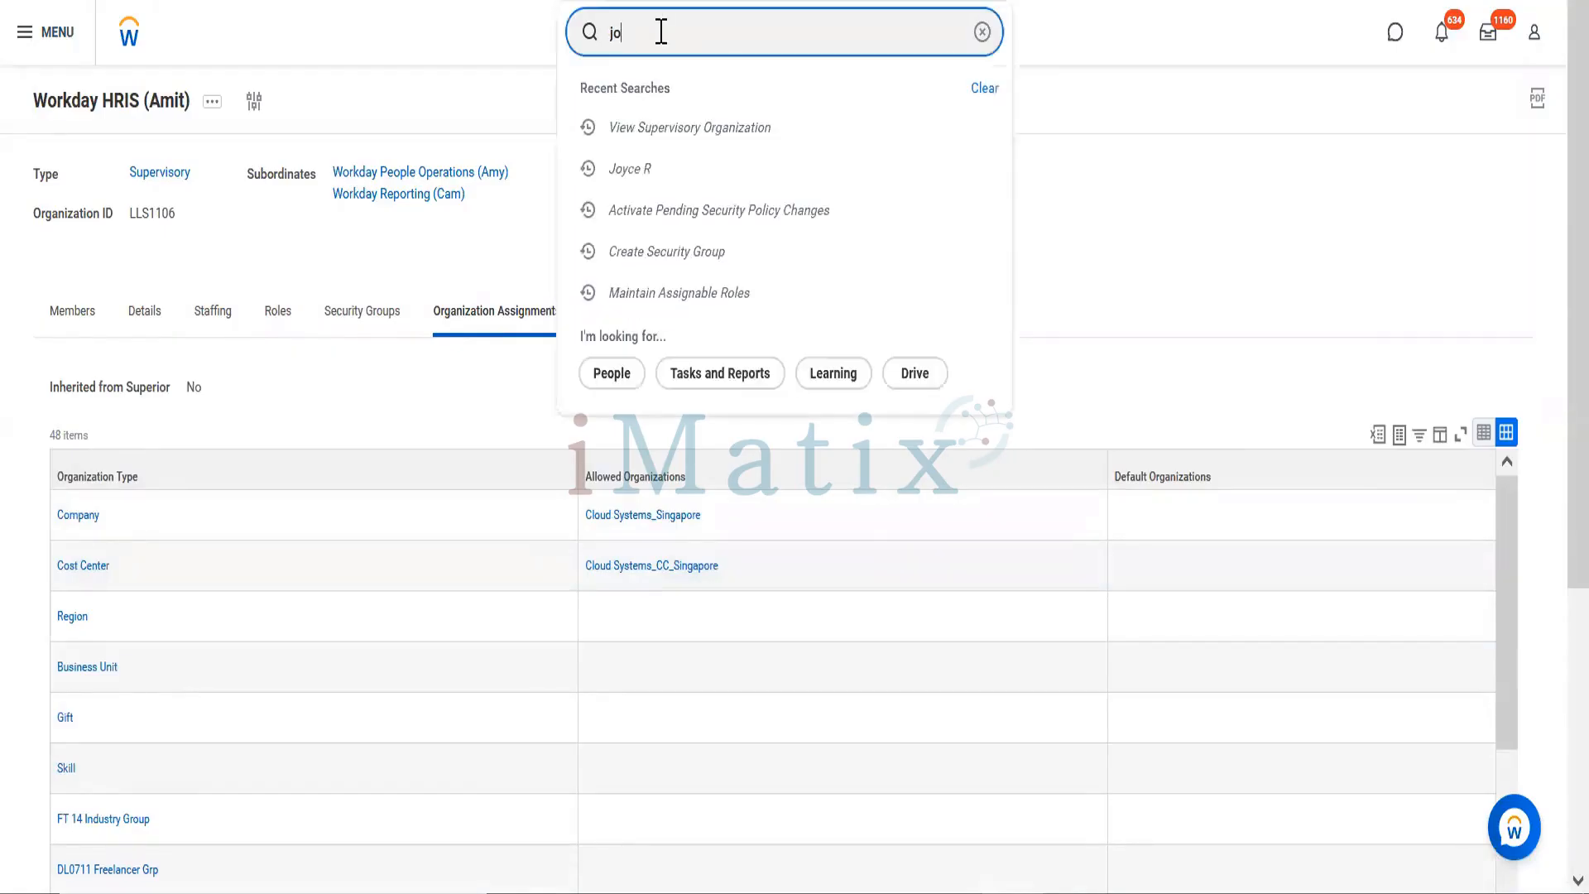
pyautogui.write('yce')
pyautogui.click(661, 166)
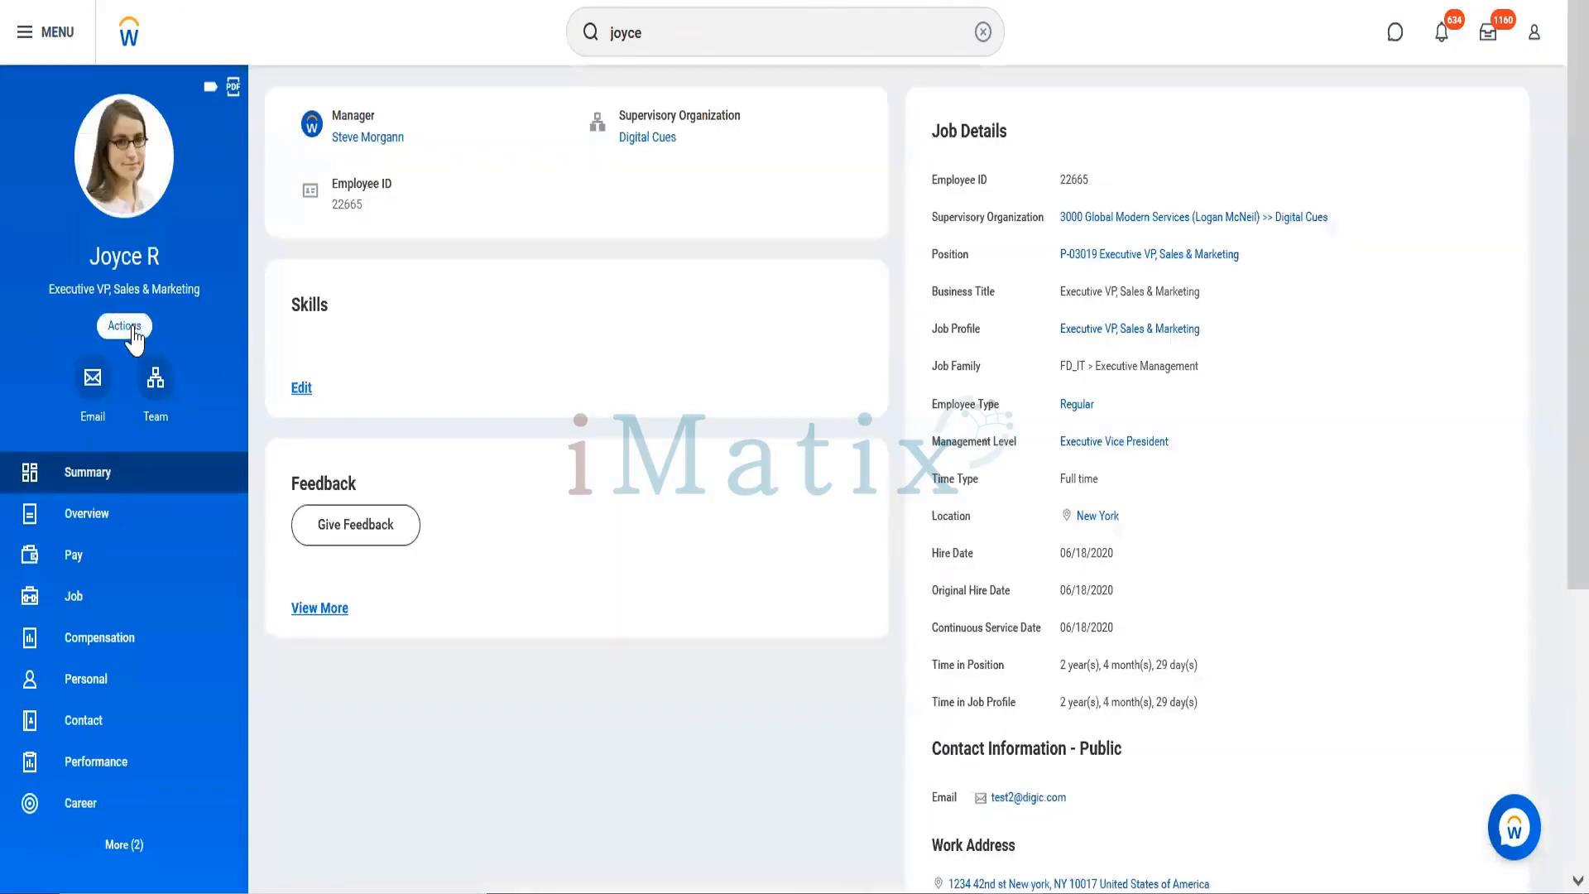
# Step: Start Assign Roles for the worker and set Role Enabled For to Workday HRIS
pyautogui.click(357, 530)
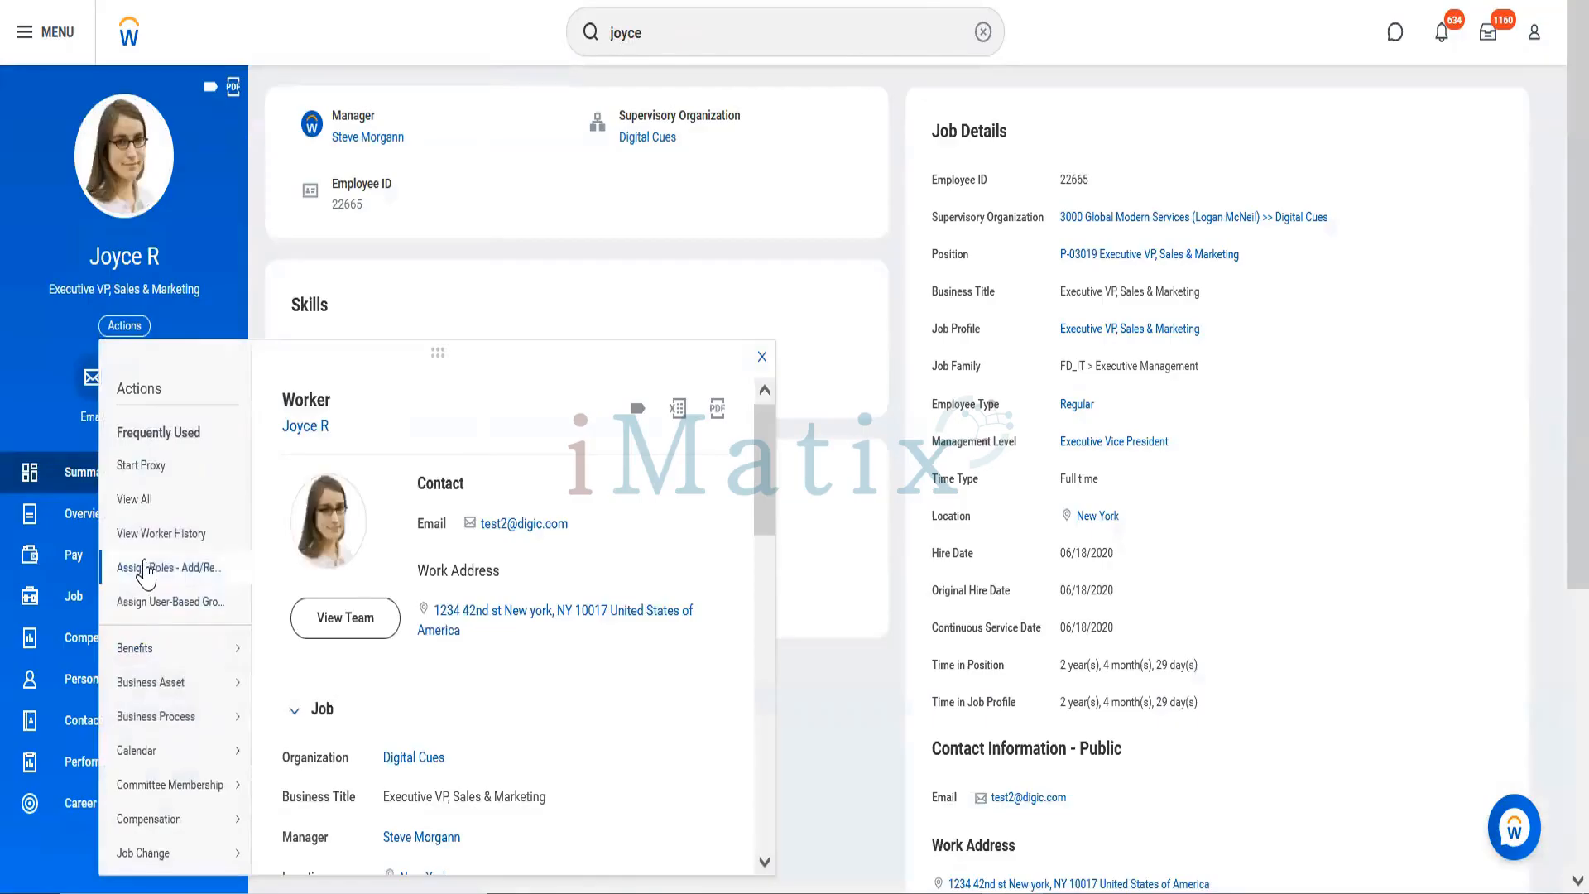
pyautogui.click(147, 569)
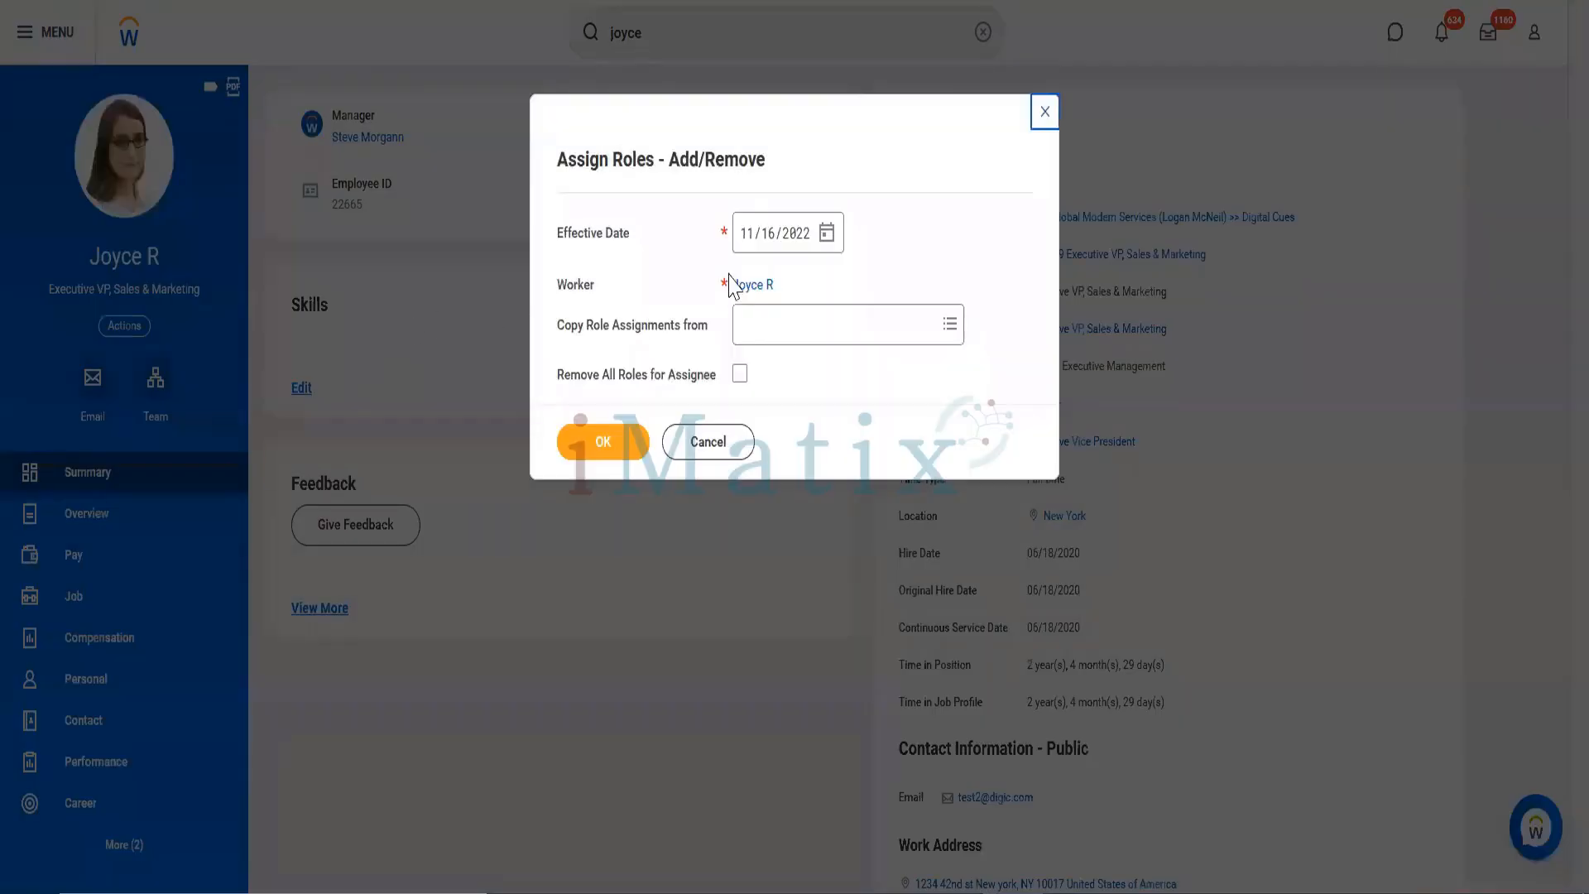
pyautogui.click(608, 443)
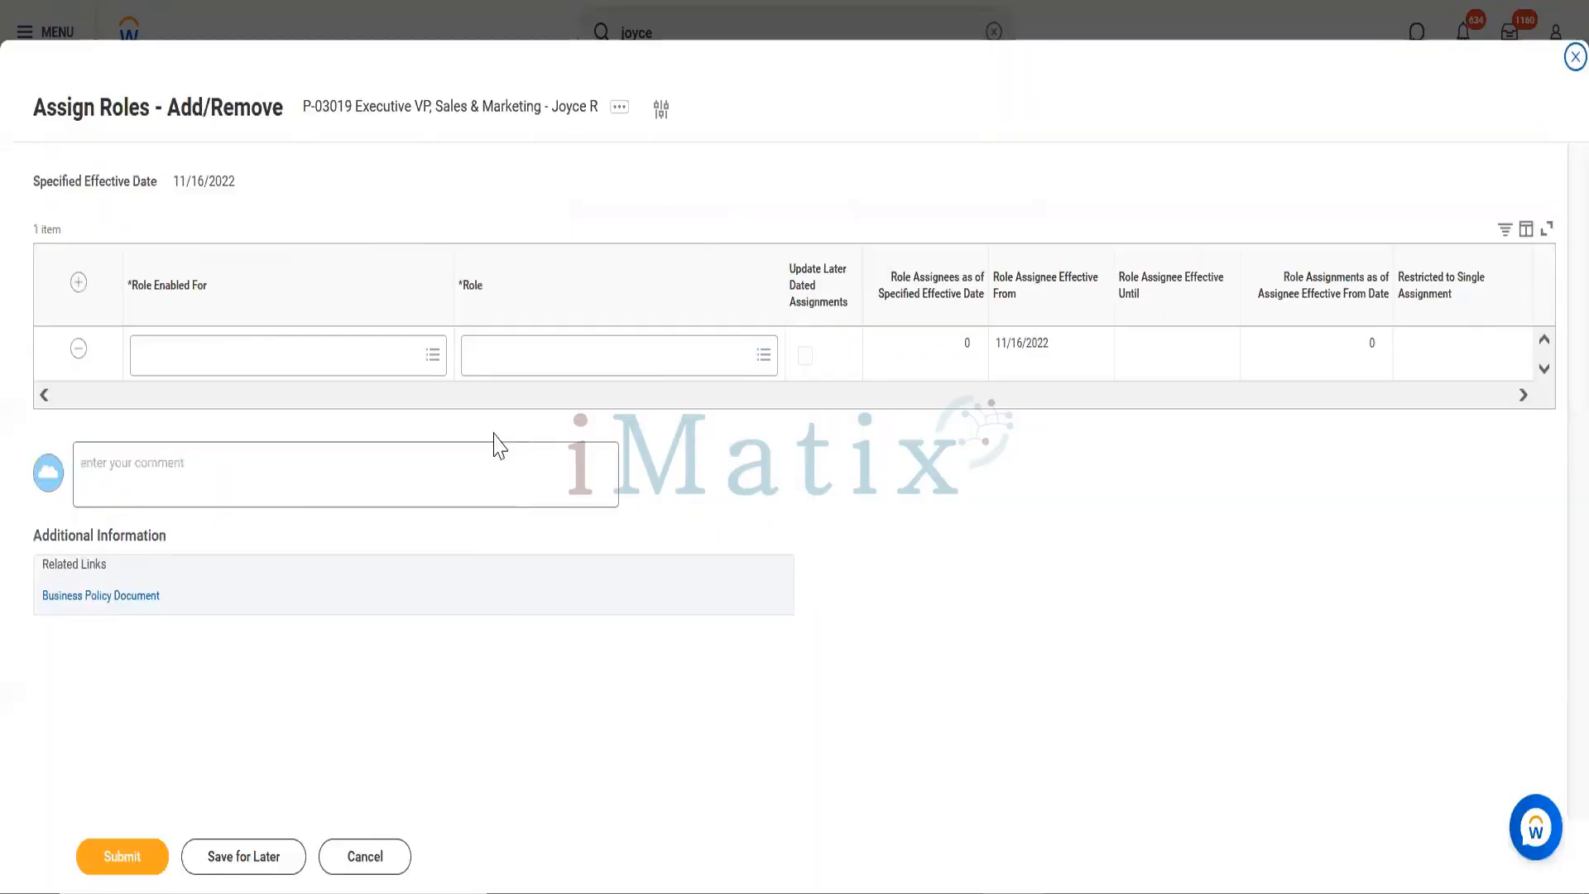
pyautogui.click(270, 357)
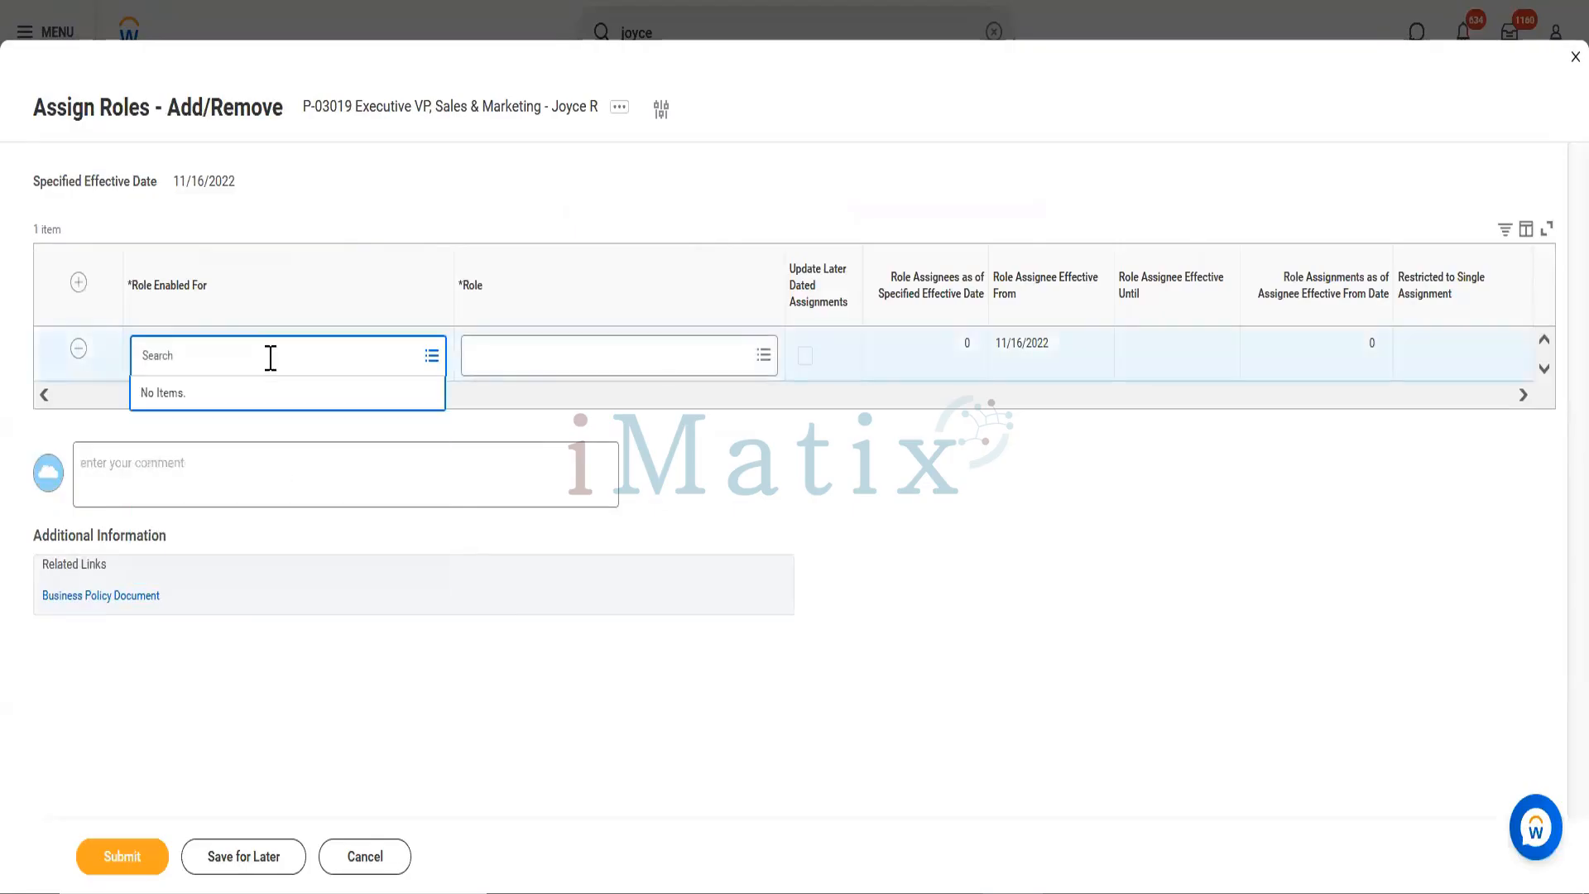
pyautogui.write('Workday RIS')
pyautogui.press('Return')
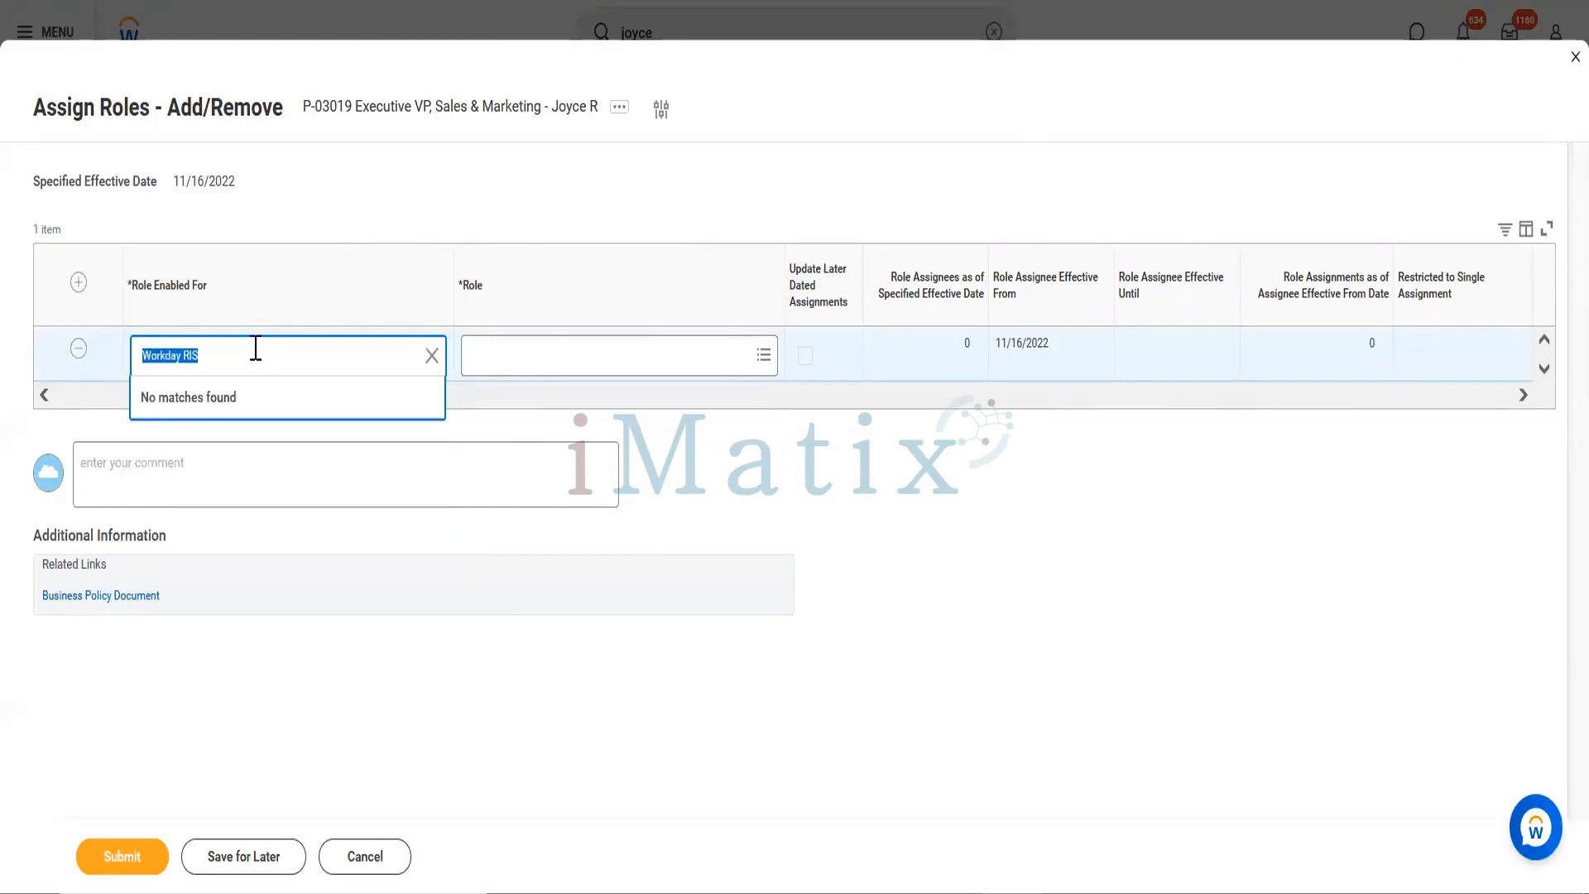
pyautogui.write('AMit')
pyautogui.press('Return')
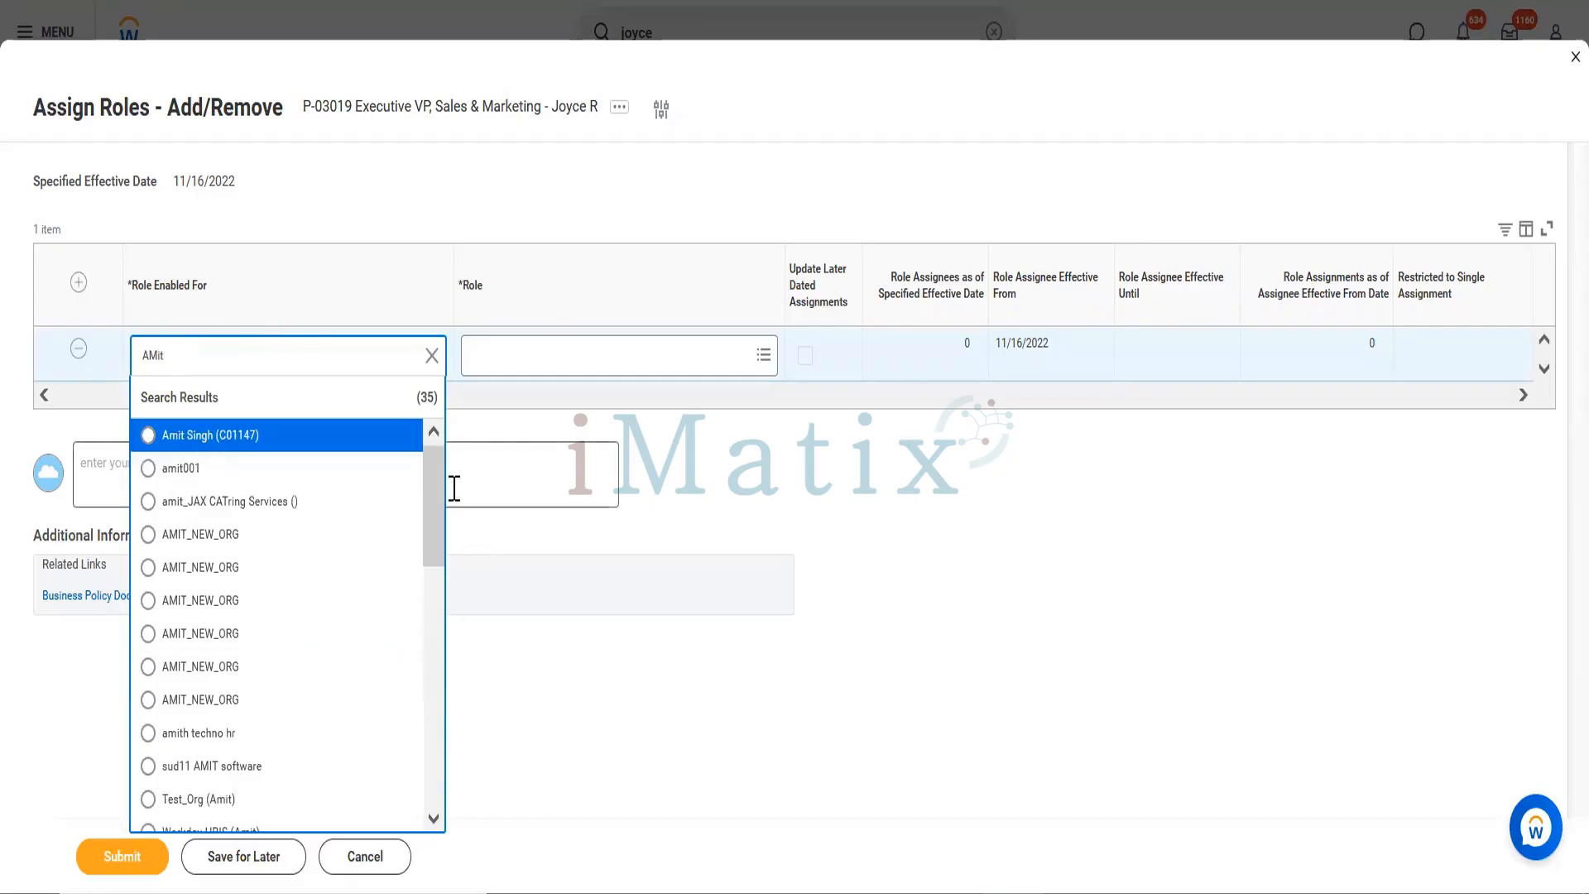
pyautogui.scroll(-3, 438, 504)
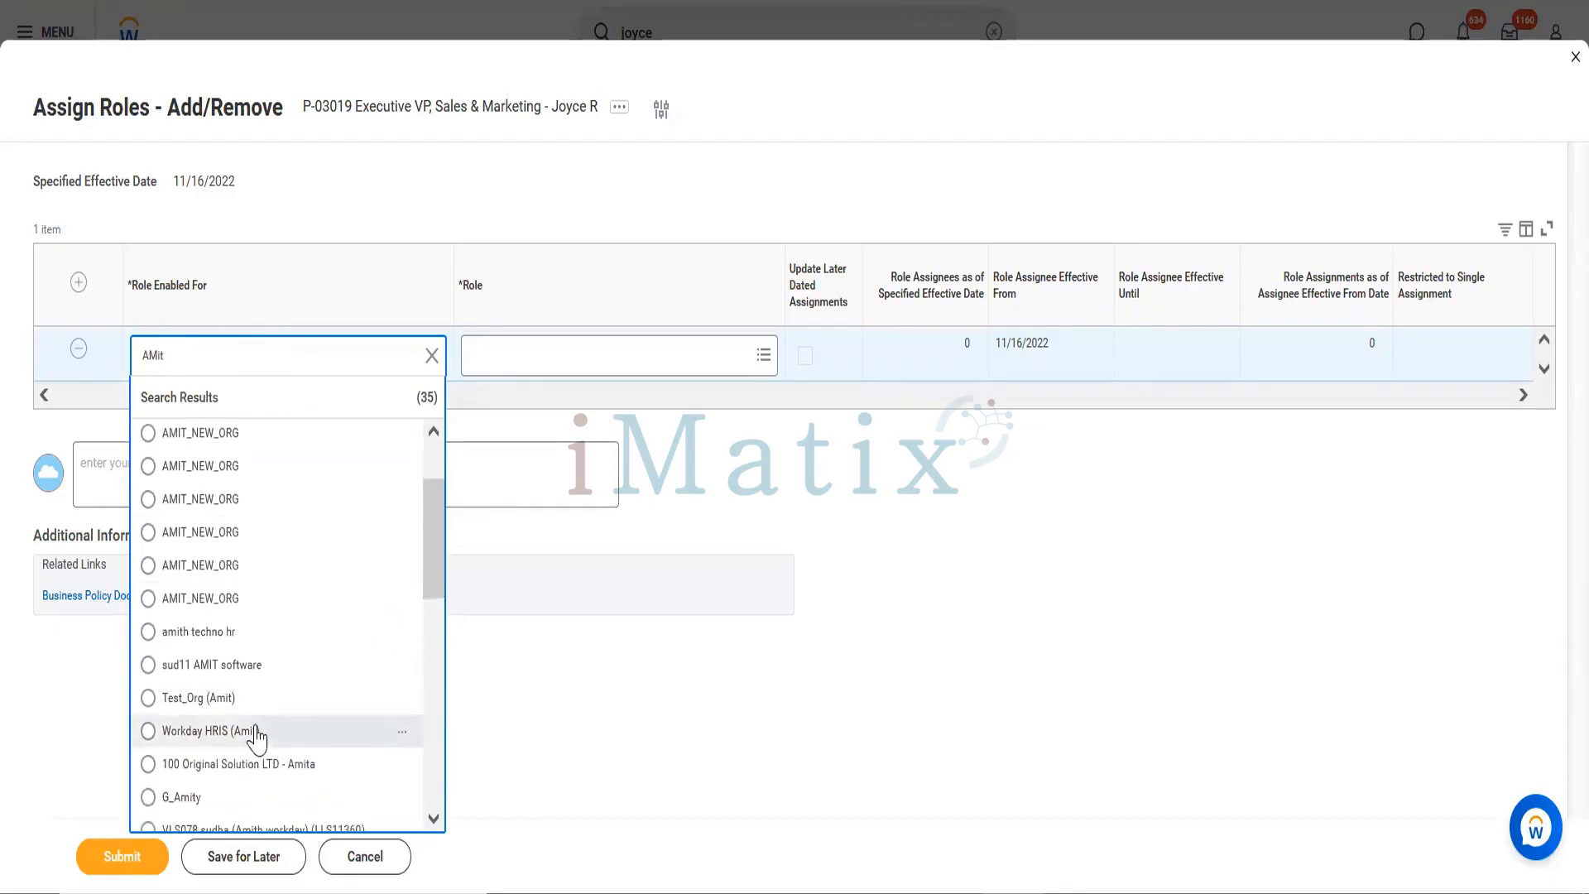
pyautogui.click(253, 733)
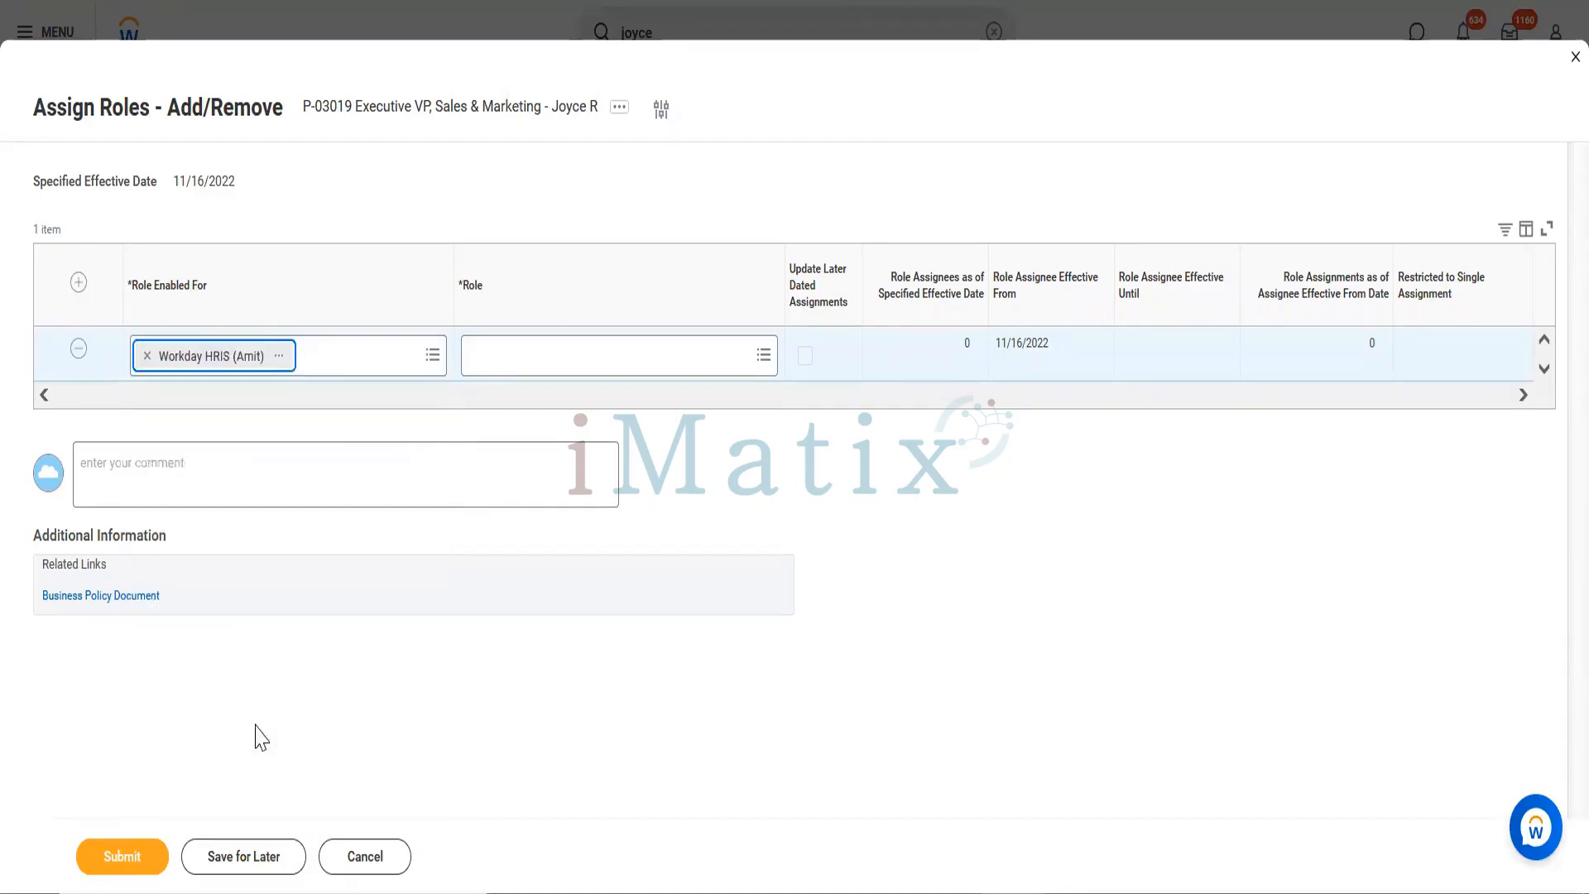
# Step: Choose the People Operations Partner role and submit the assignment
pyautogui.click(546, 352)
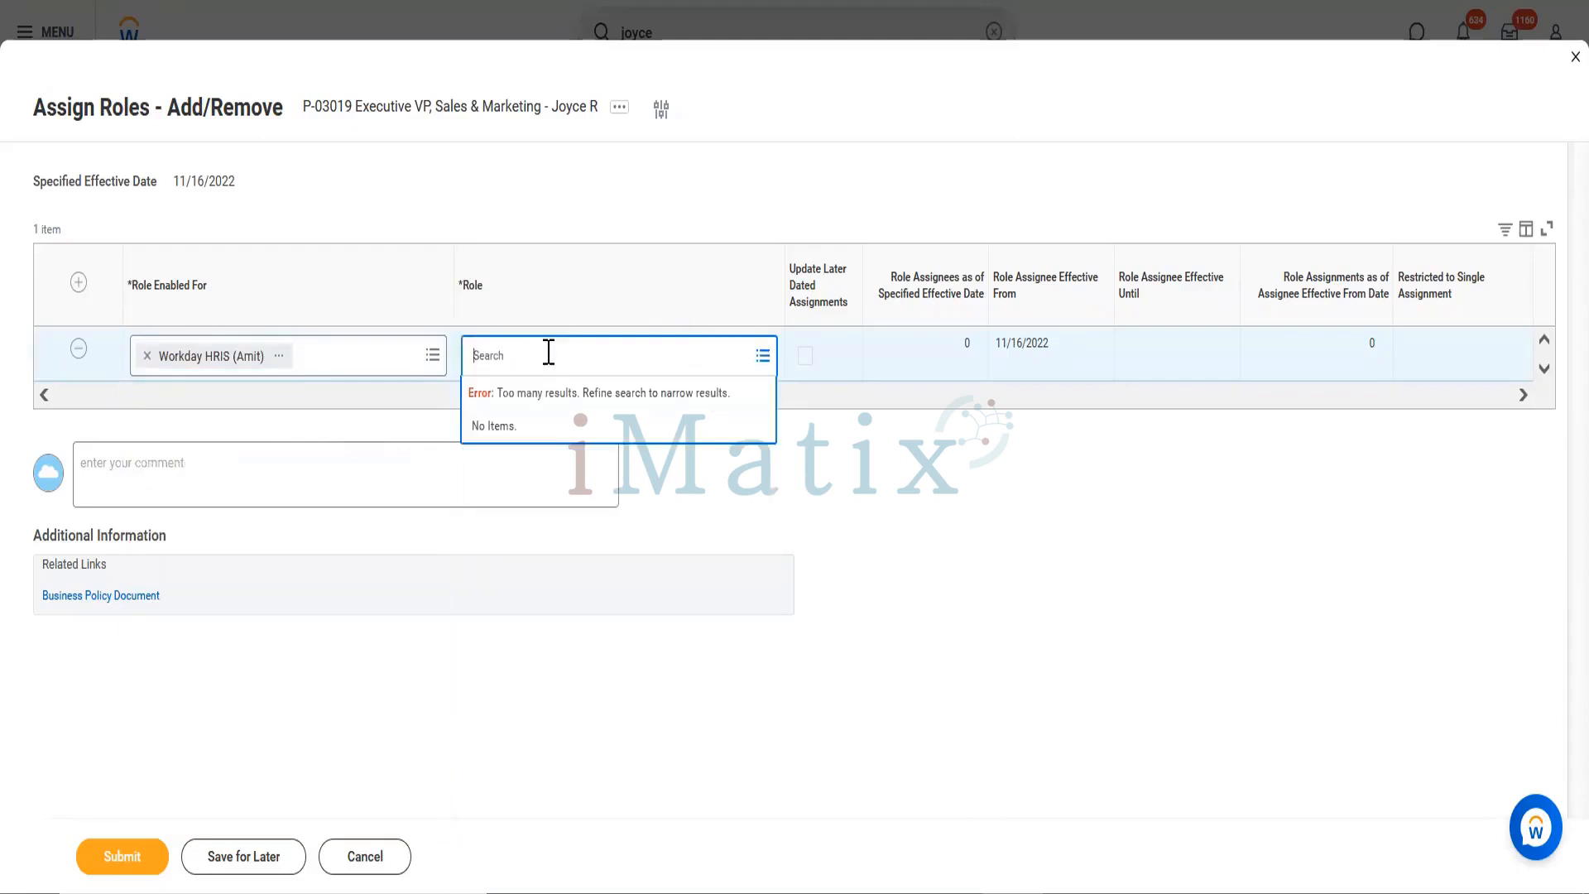
pyautogui.write('people operations partne')
pyautogui.press('Return')
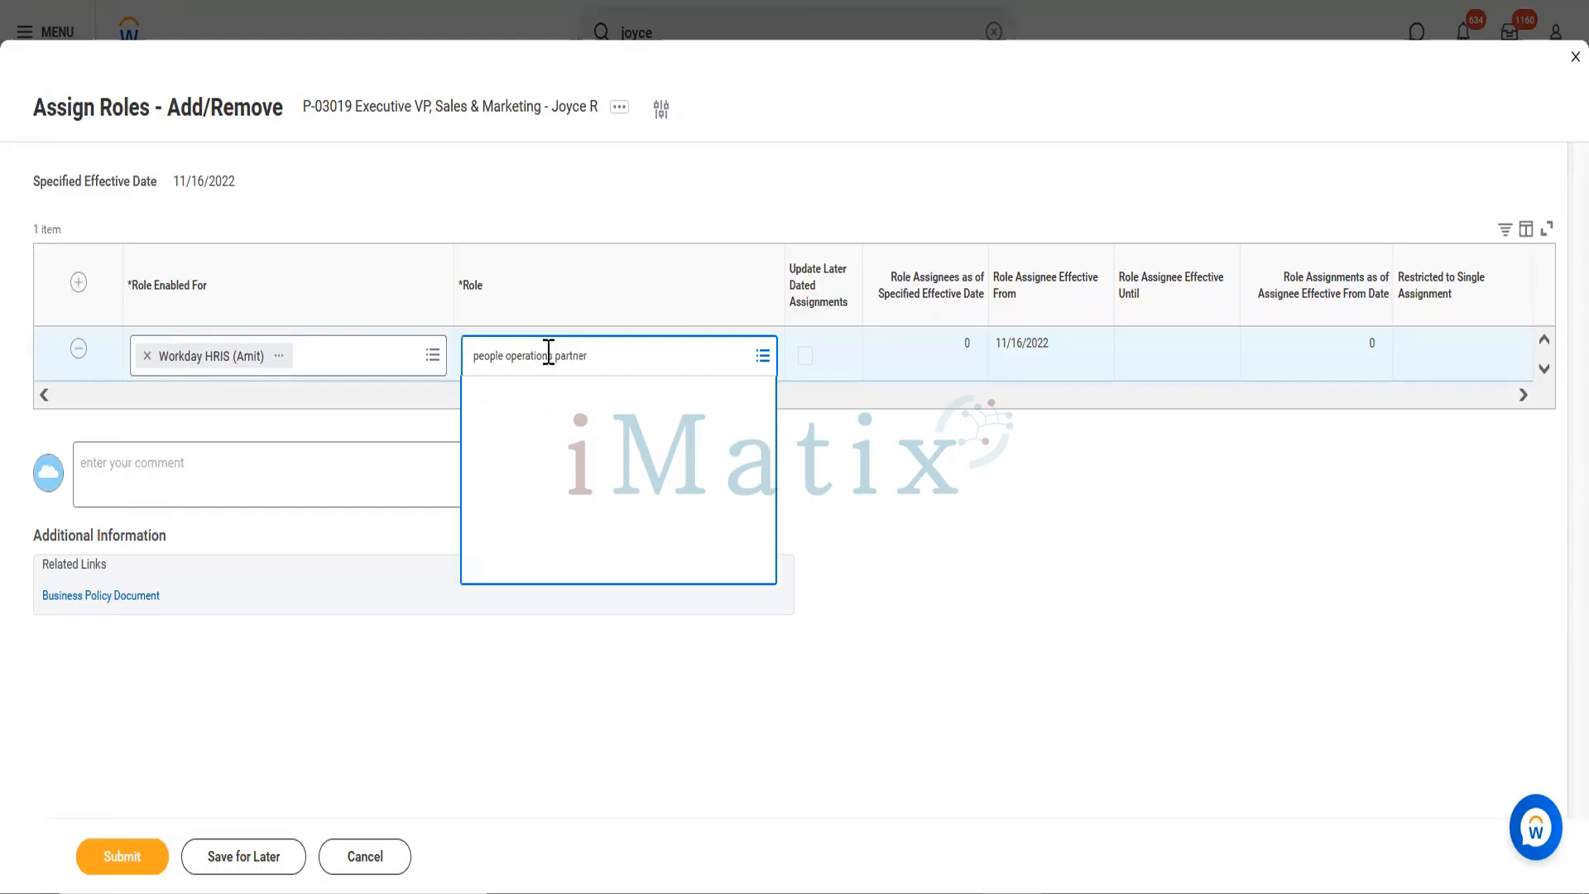
pyautogui.click(960, 437)
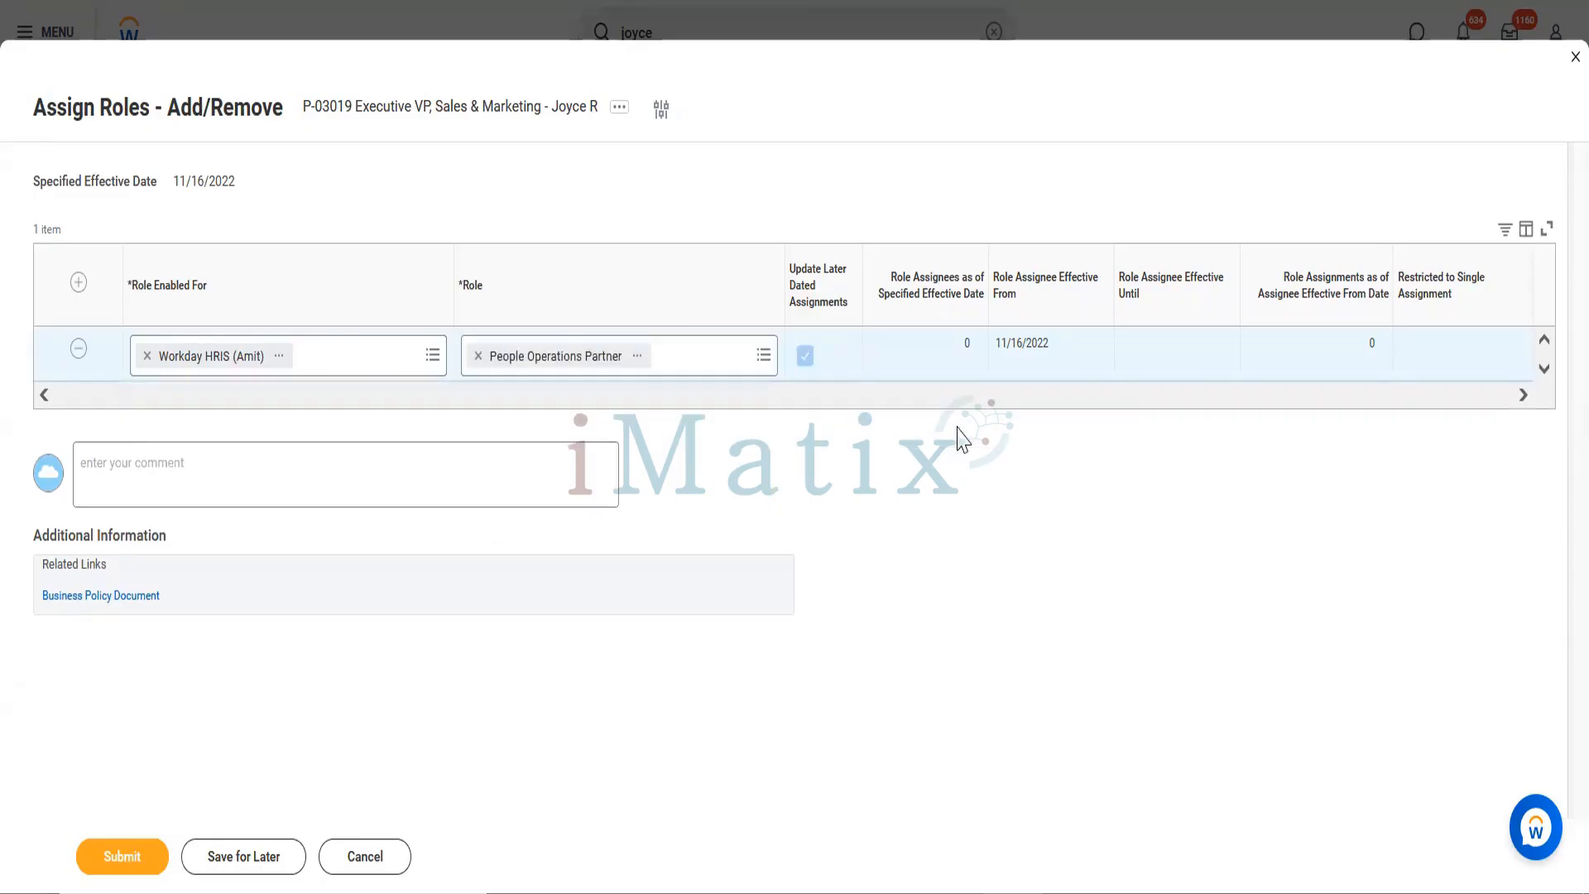
pyautogui.click(152, 865)
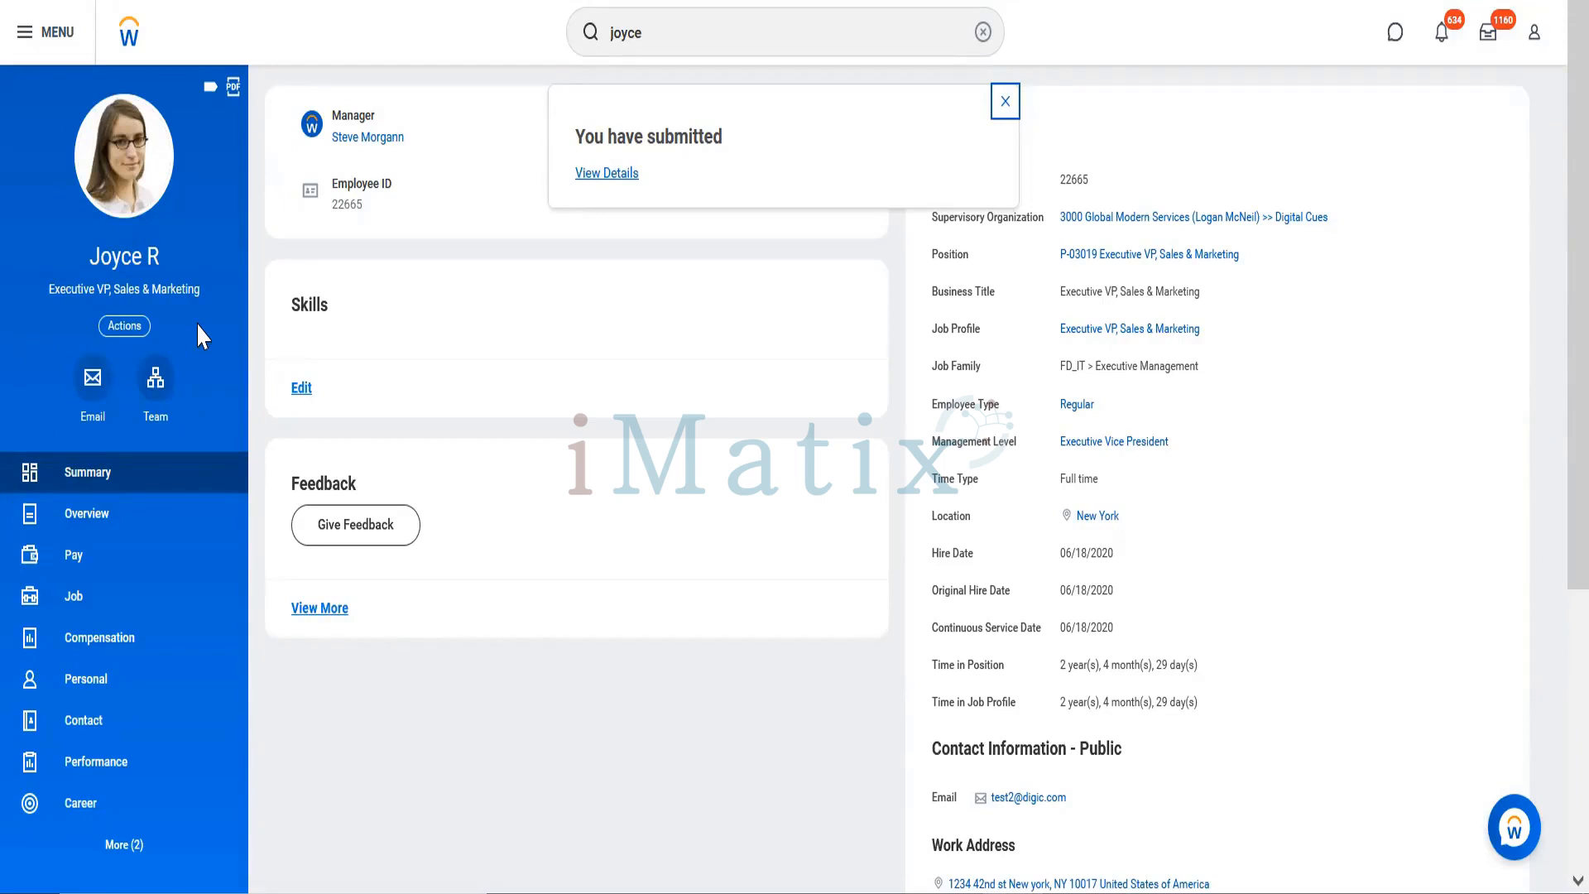
# Step: Start a proxy session acting as the Executive VP, Sales & Marketing worker
pyautogui.click(125, 327)
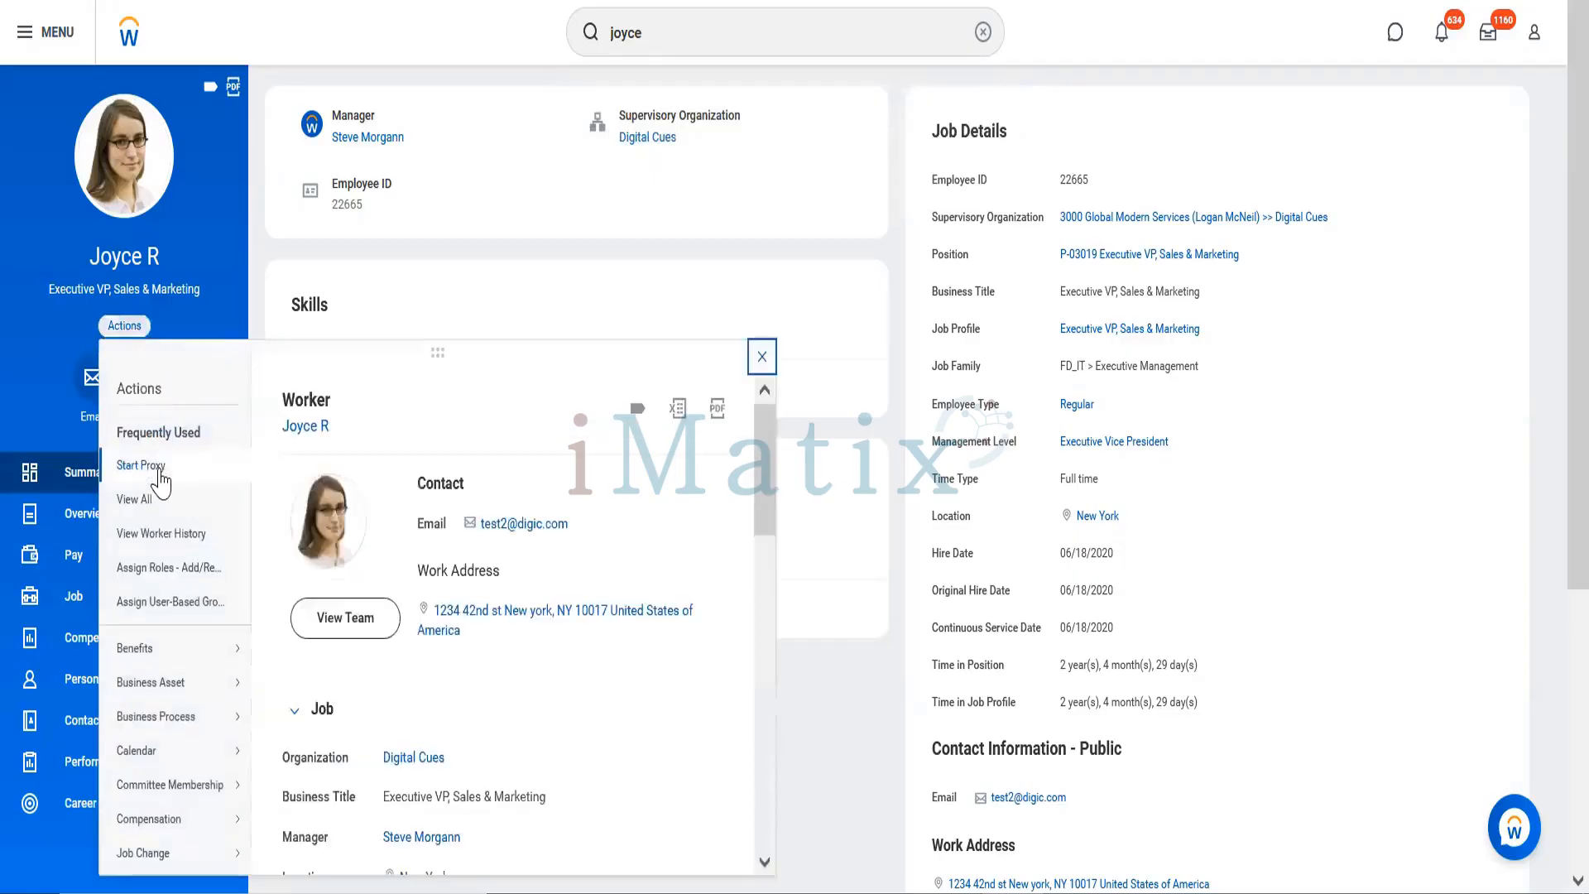
pyautogui.click(160, 469)
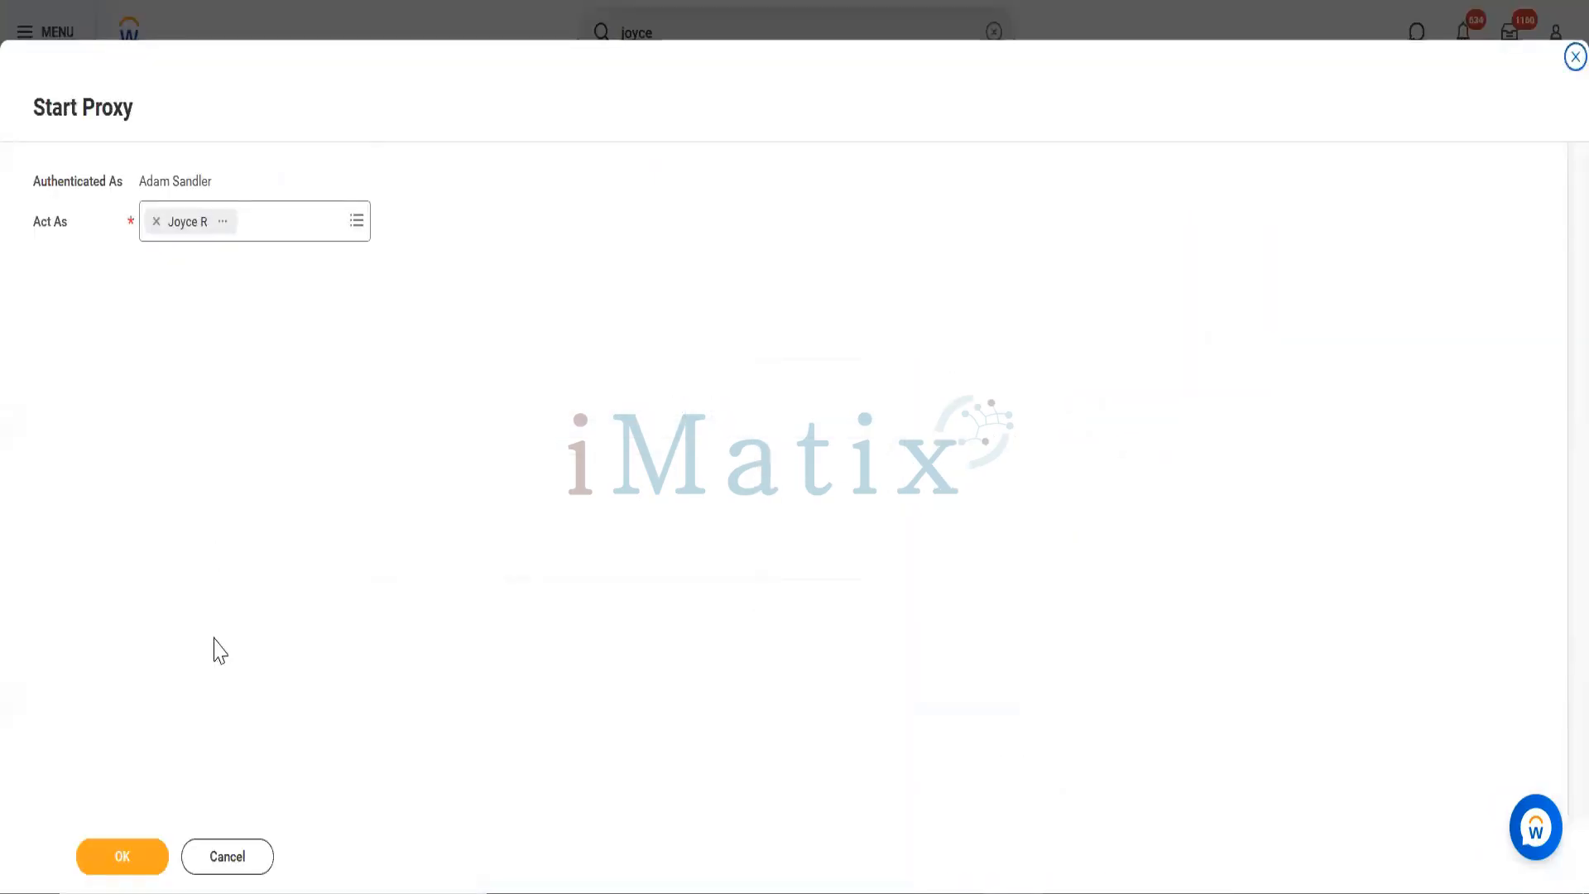
pyautogui.click(123, 862)
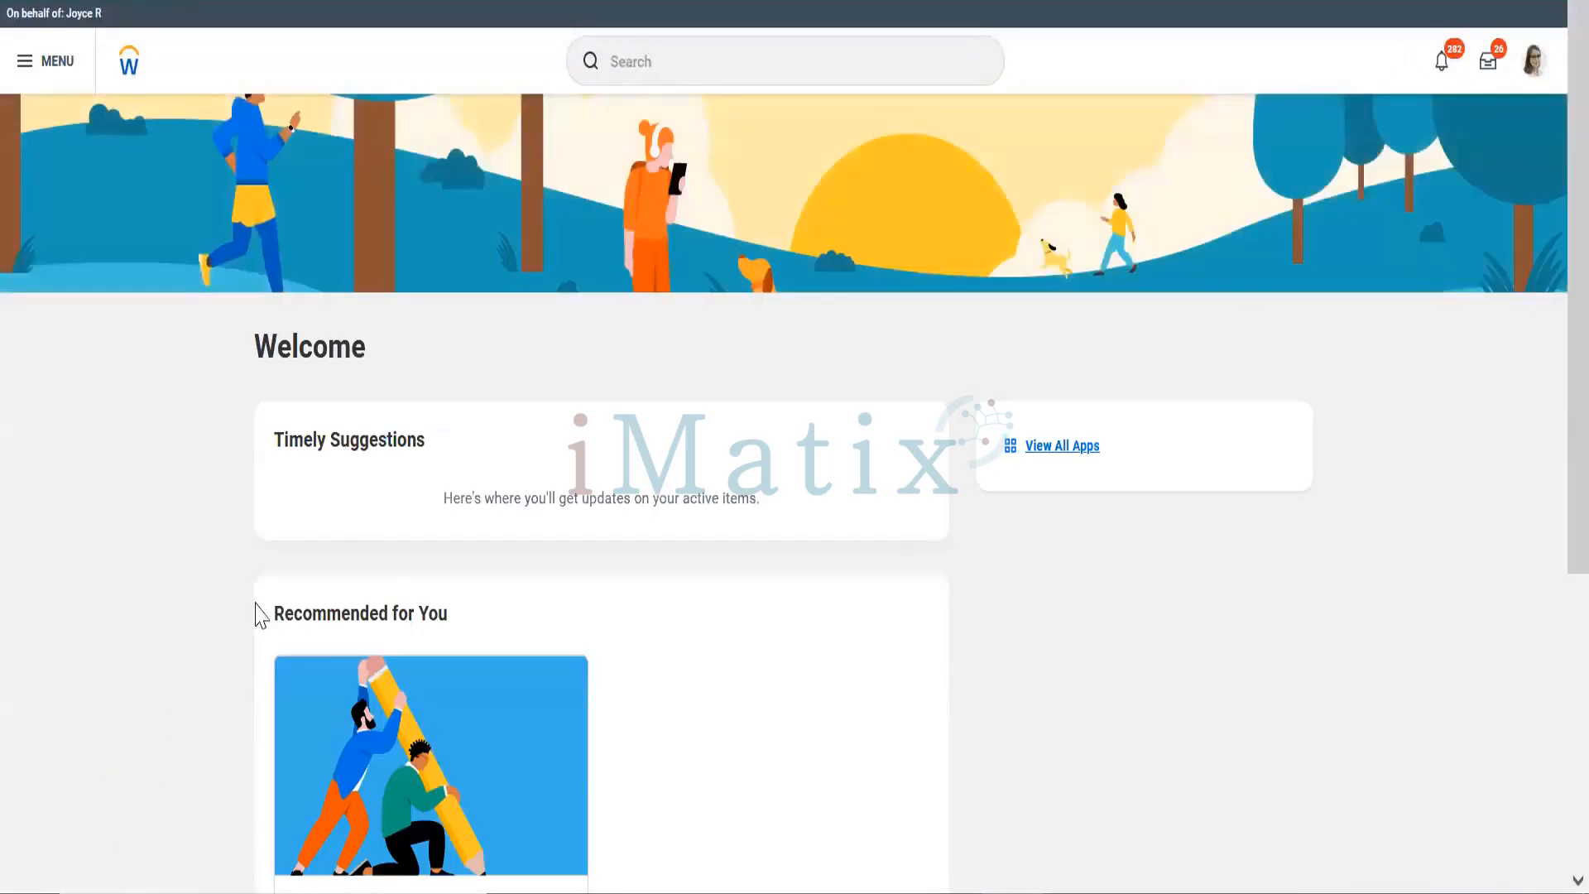
# Step: Search by first name and open the Global Support Center worker's profile
pyautogui.click(843, 72)
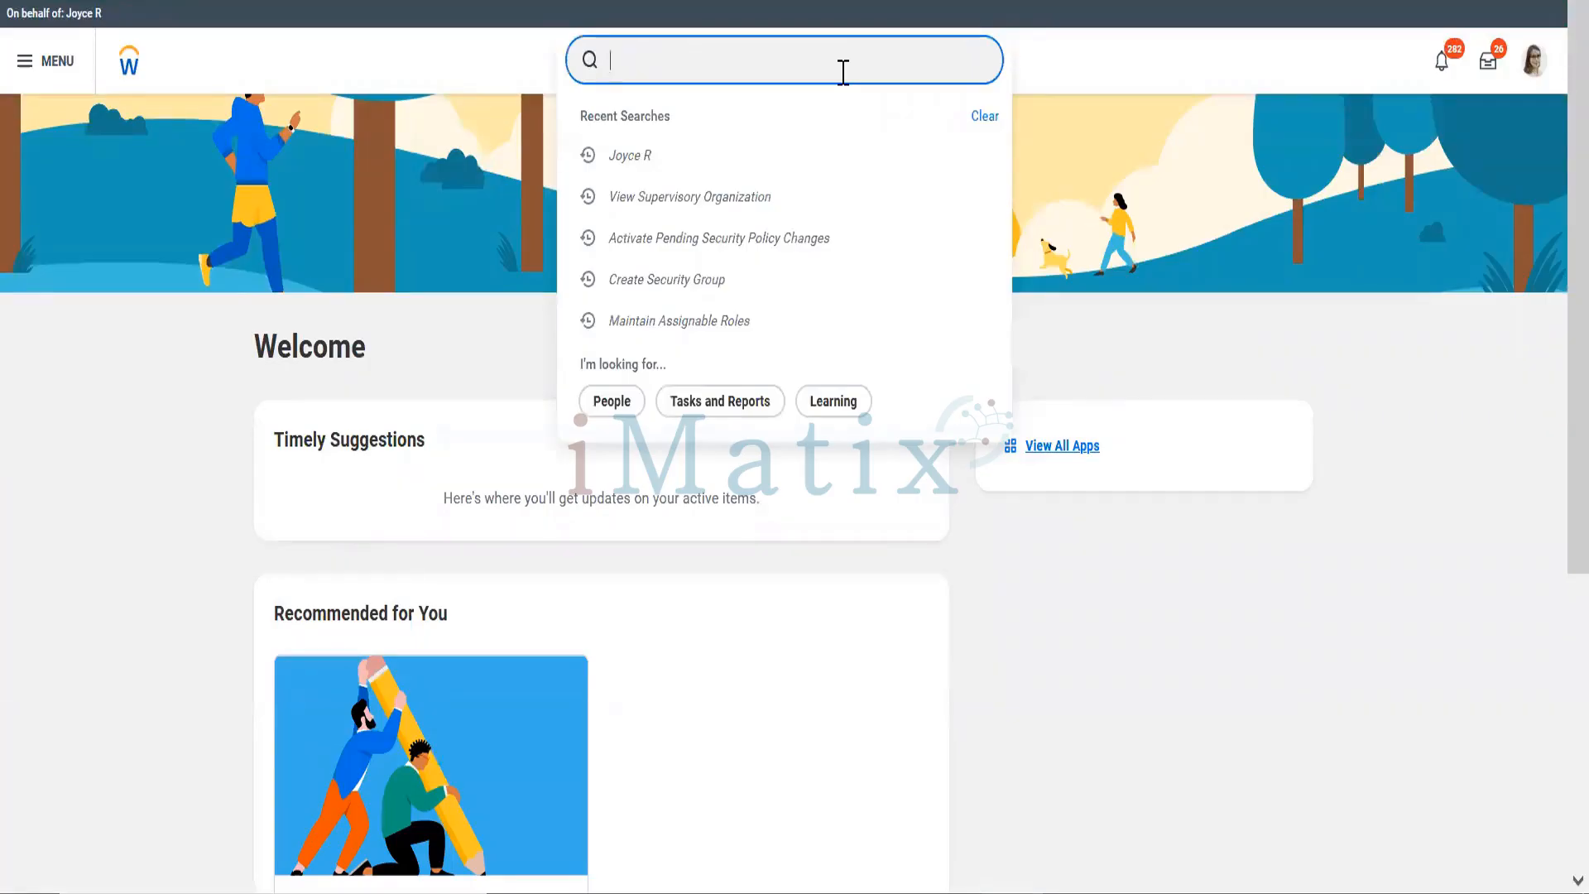
pyautogui.write('Scott')
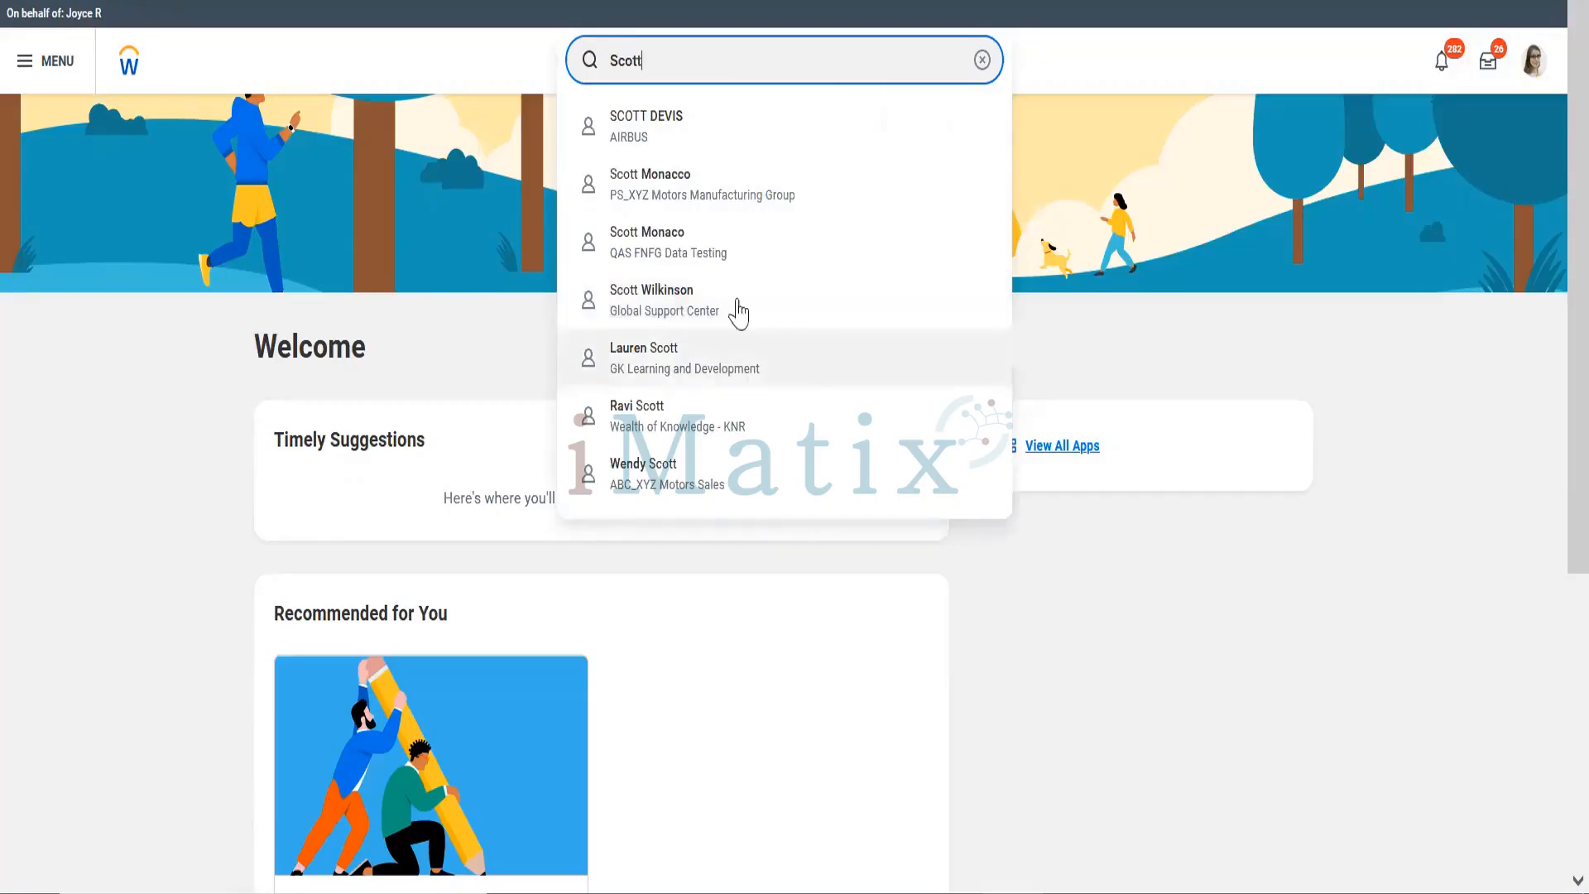
pyautogui.click(624, 299)
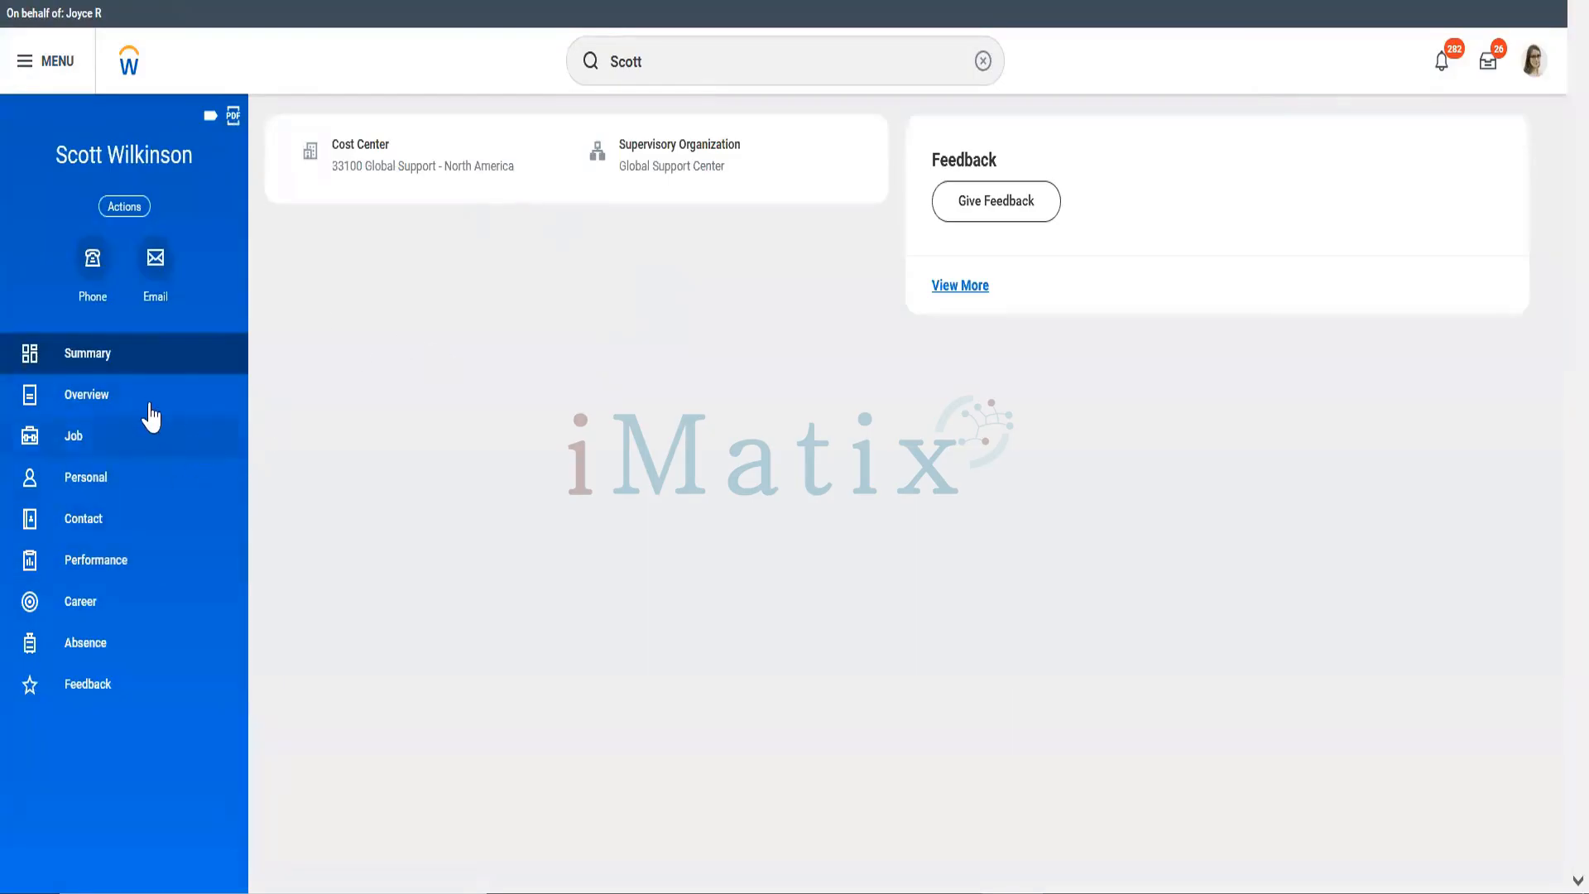
# Step: Browse the worker's Job, Personal and Contact sections, ending on job Additional Data
pyautogui.click(93, 451)
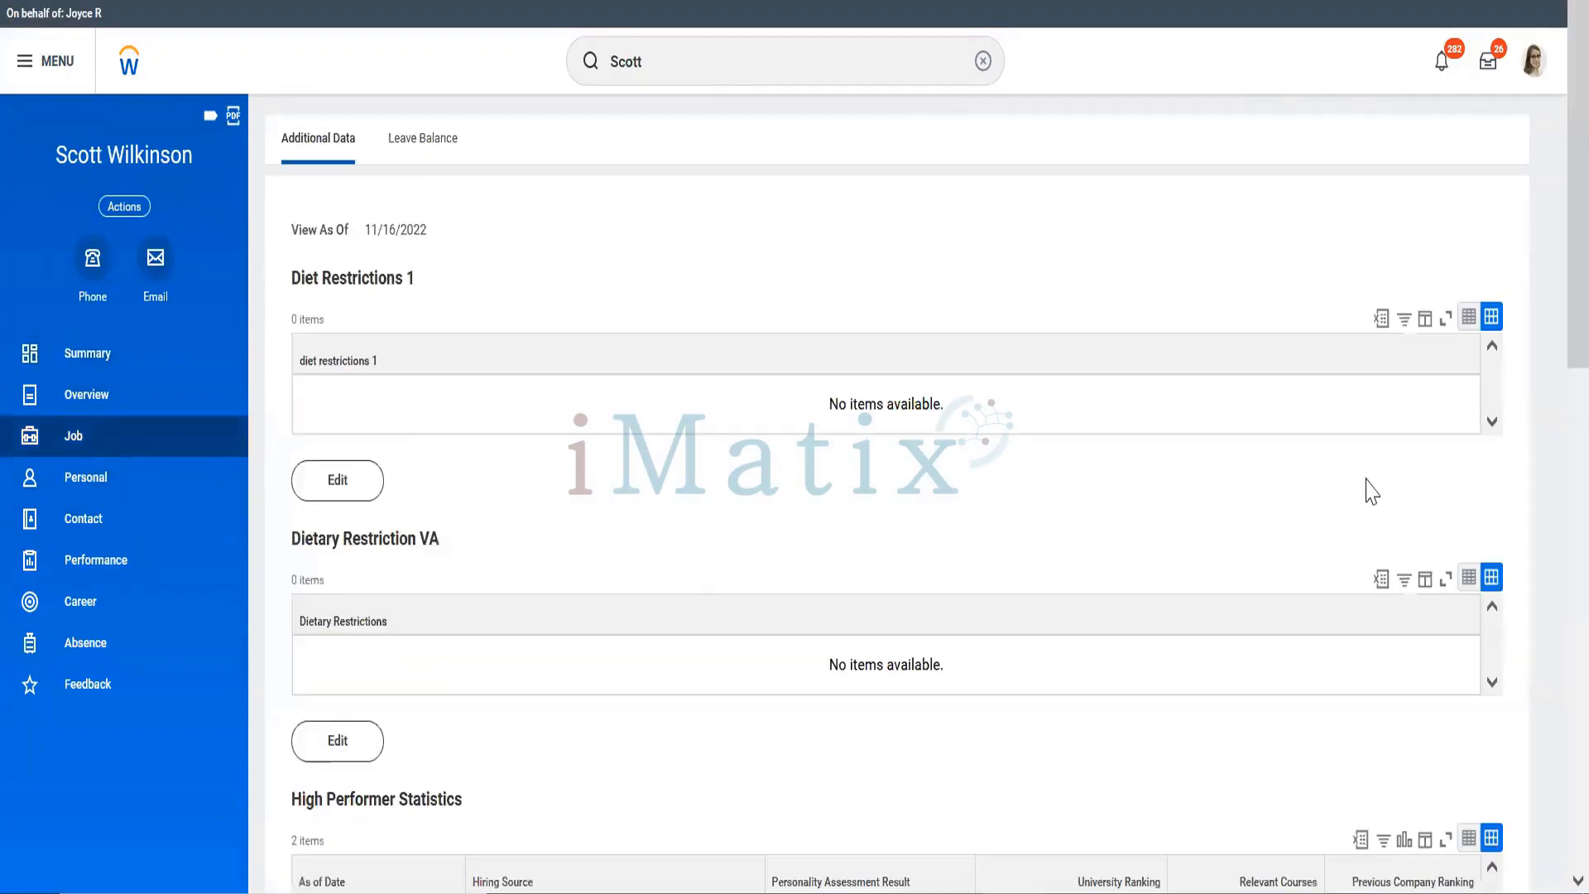
pyautogui.scroll(-6, 1552, 480)
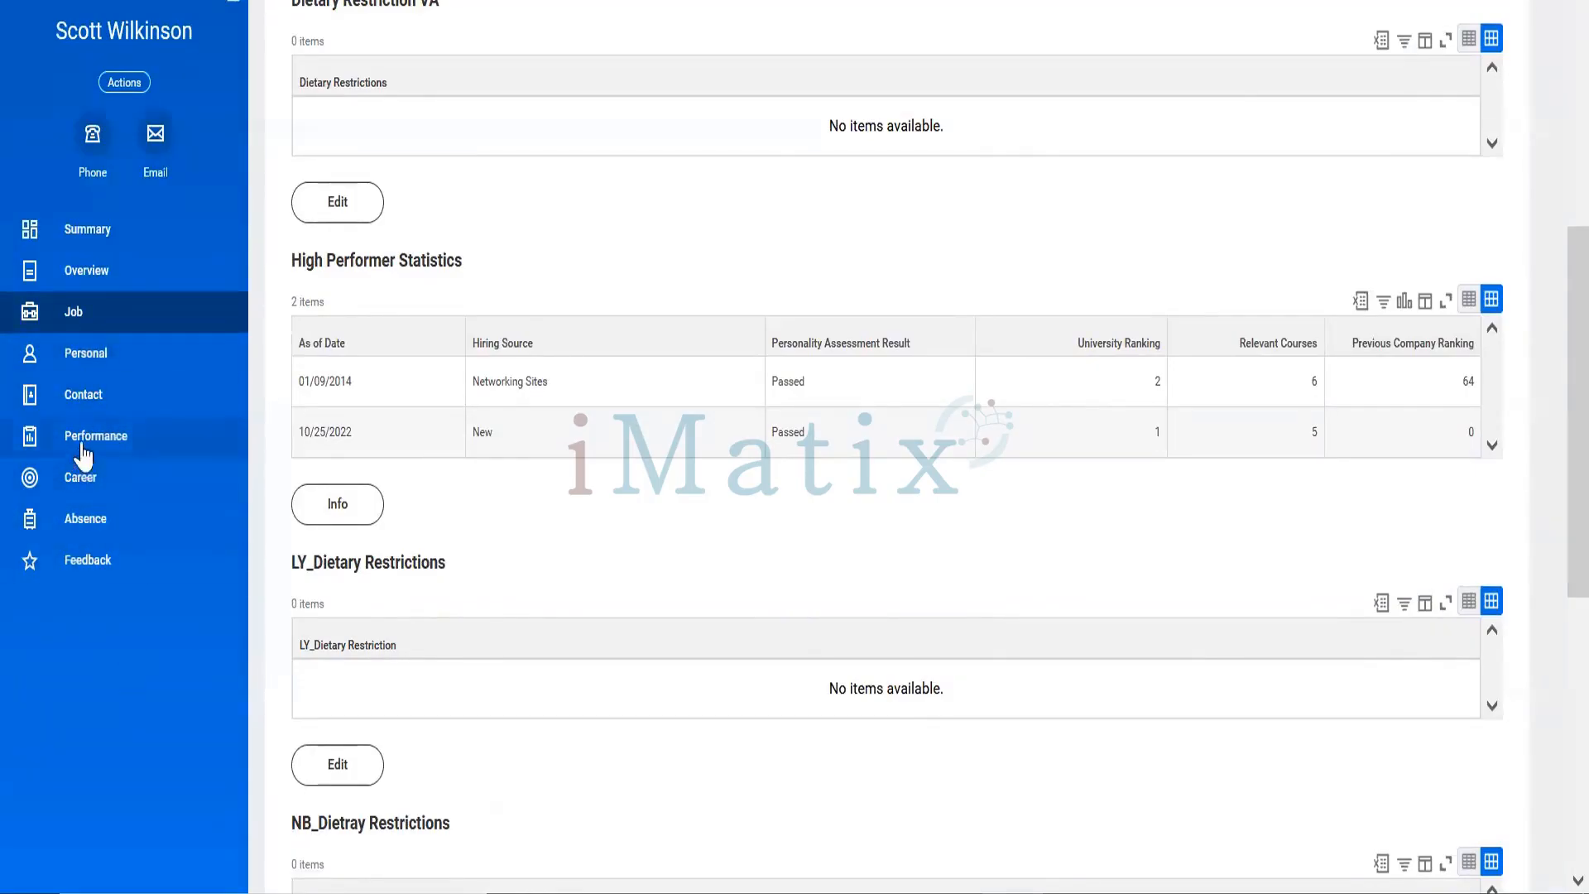
pyautogui.click(92, 363)
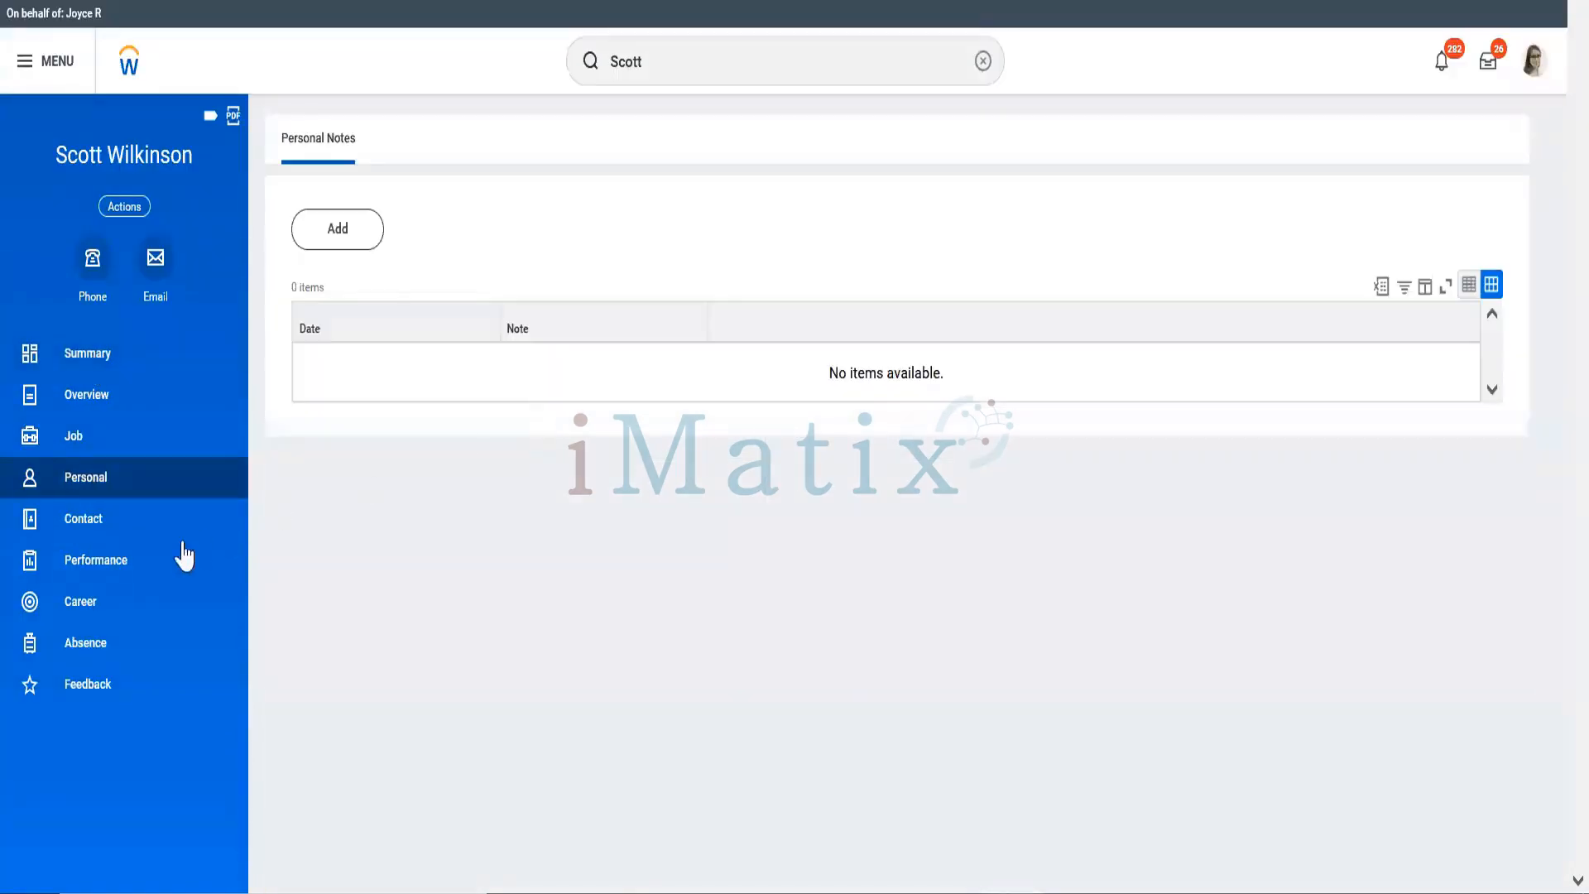
pyautogui.click(116, 530)
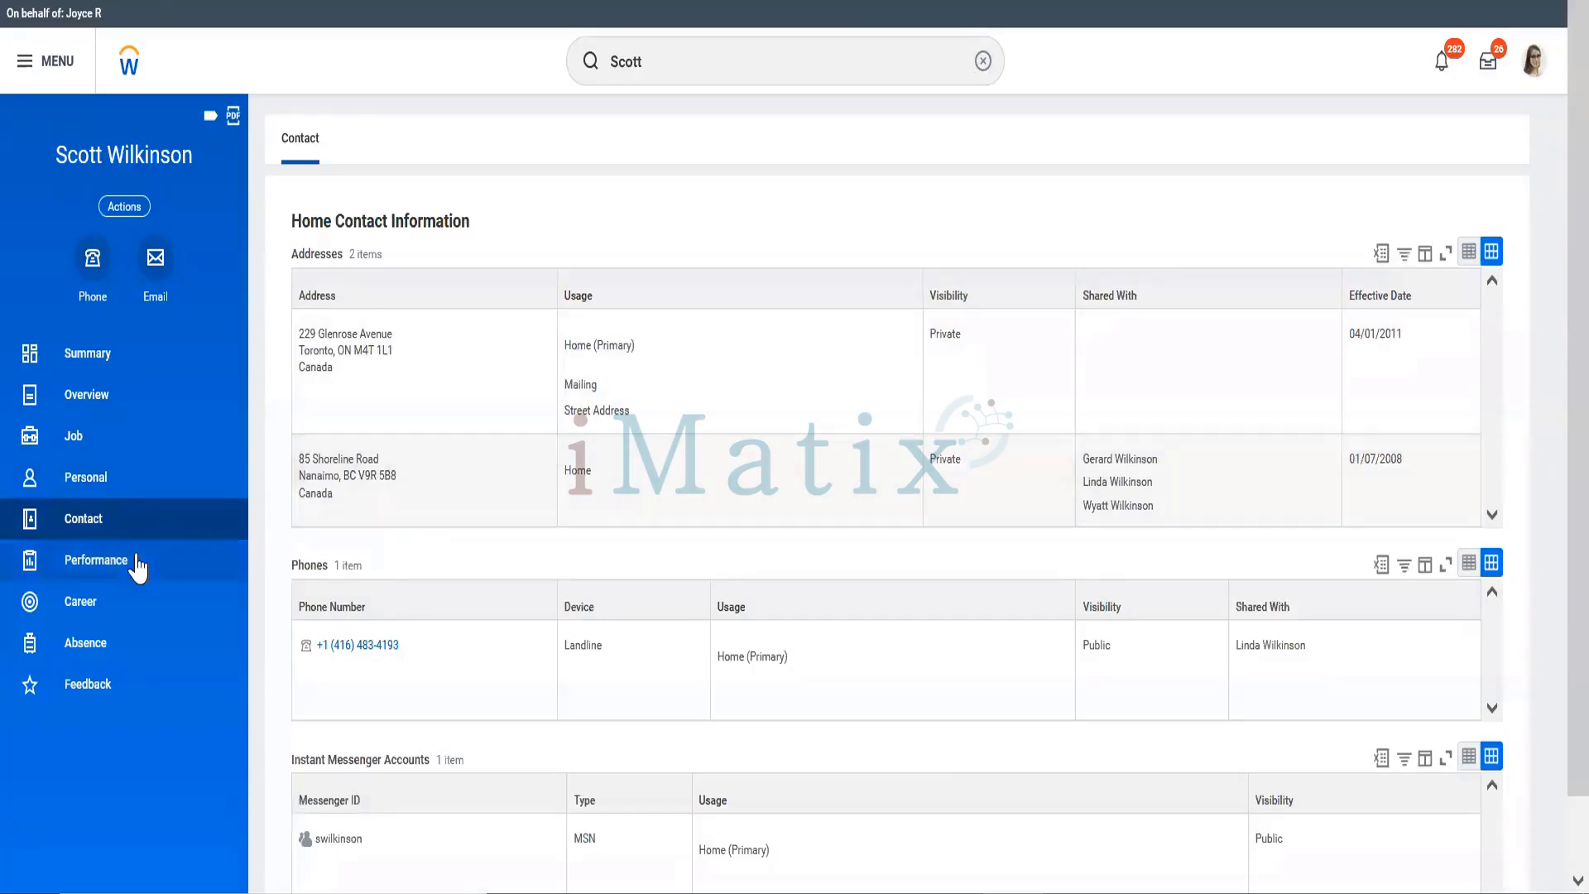
pyautogui.click(91, 488)
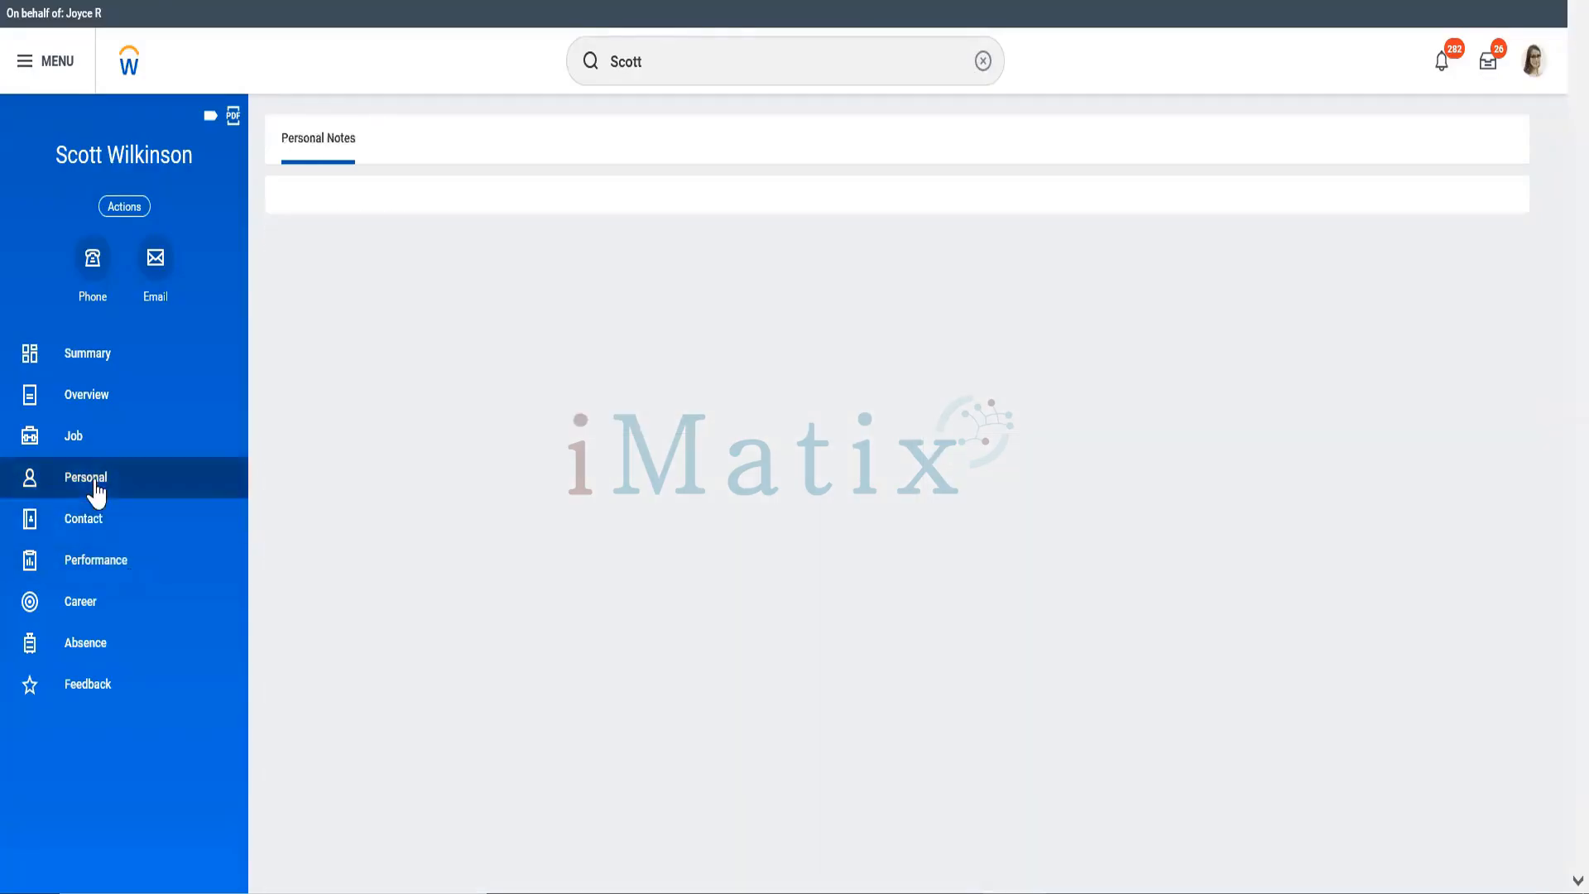
pyautogui.click(77, 443)
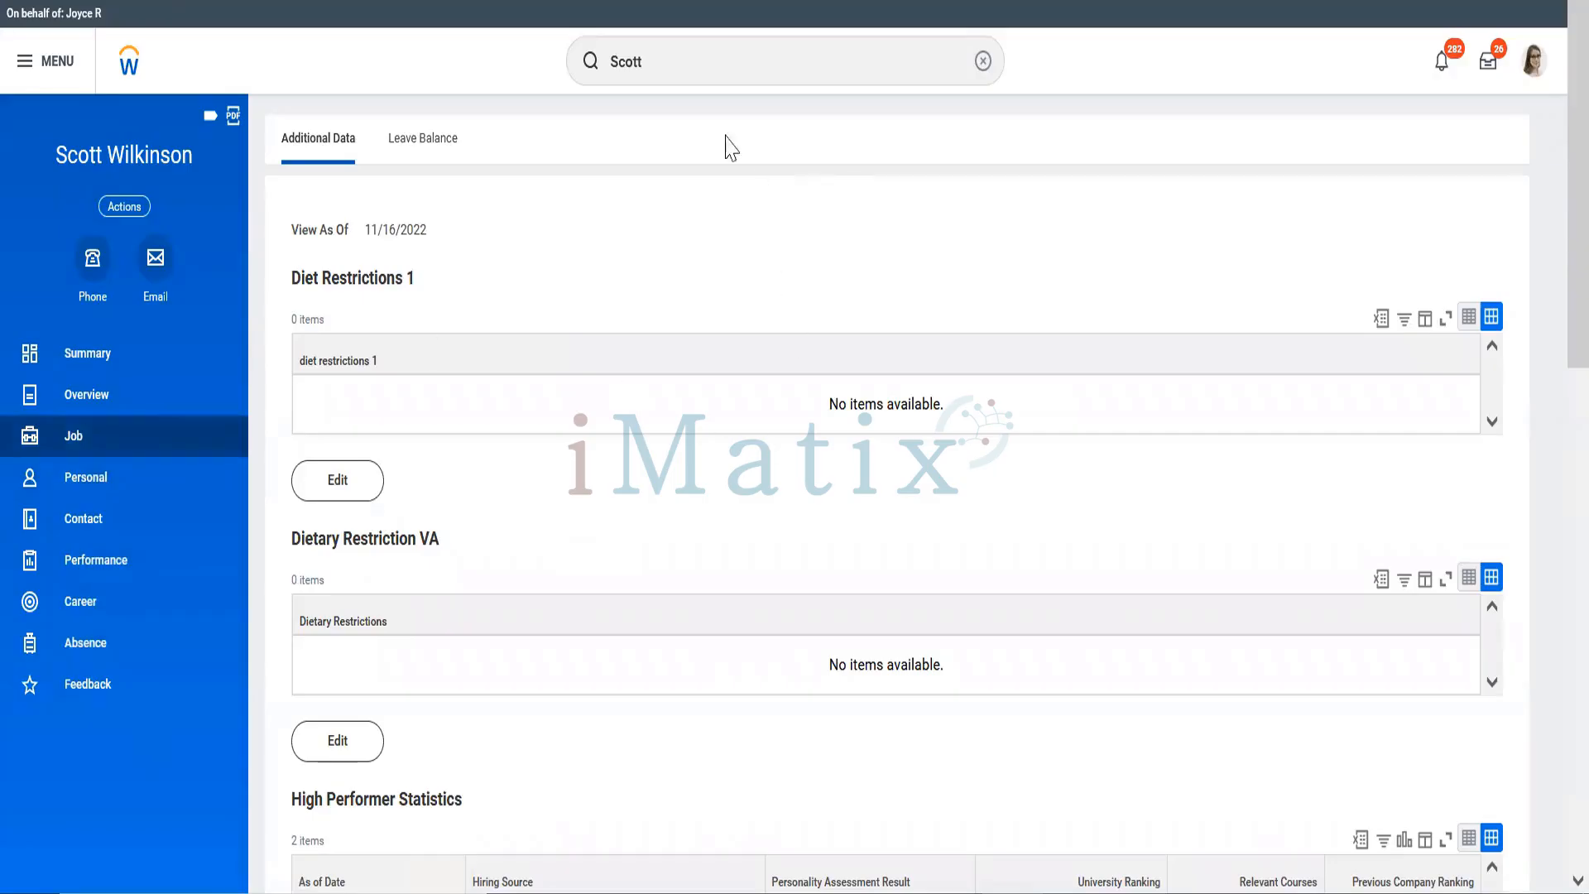
pyautogui.click(678, 63)
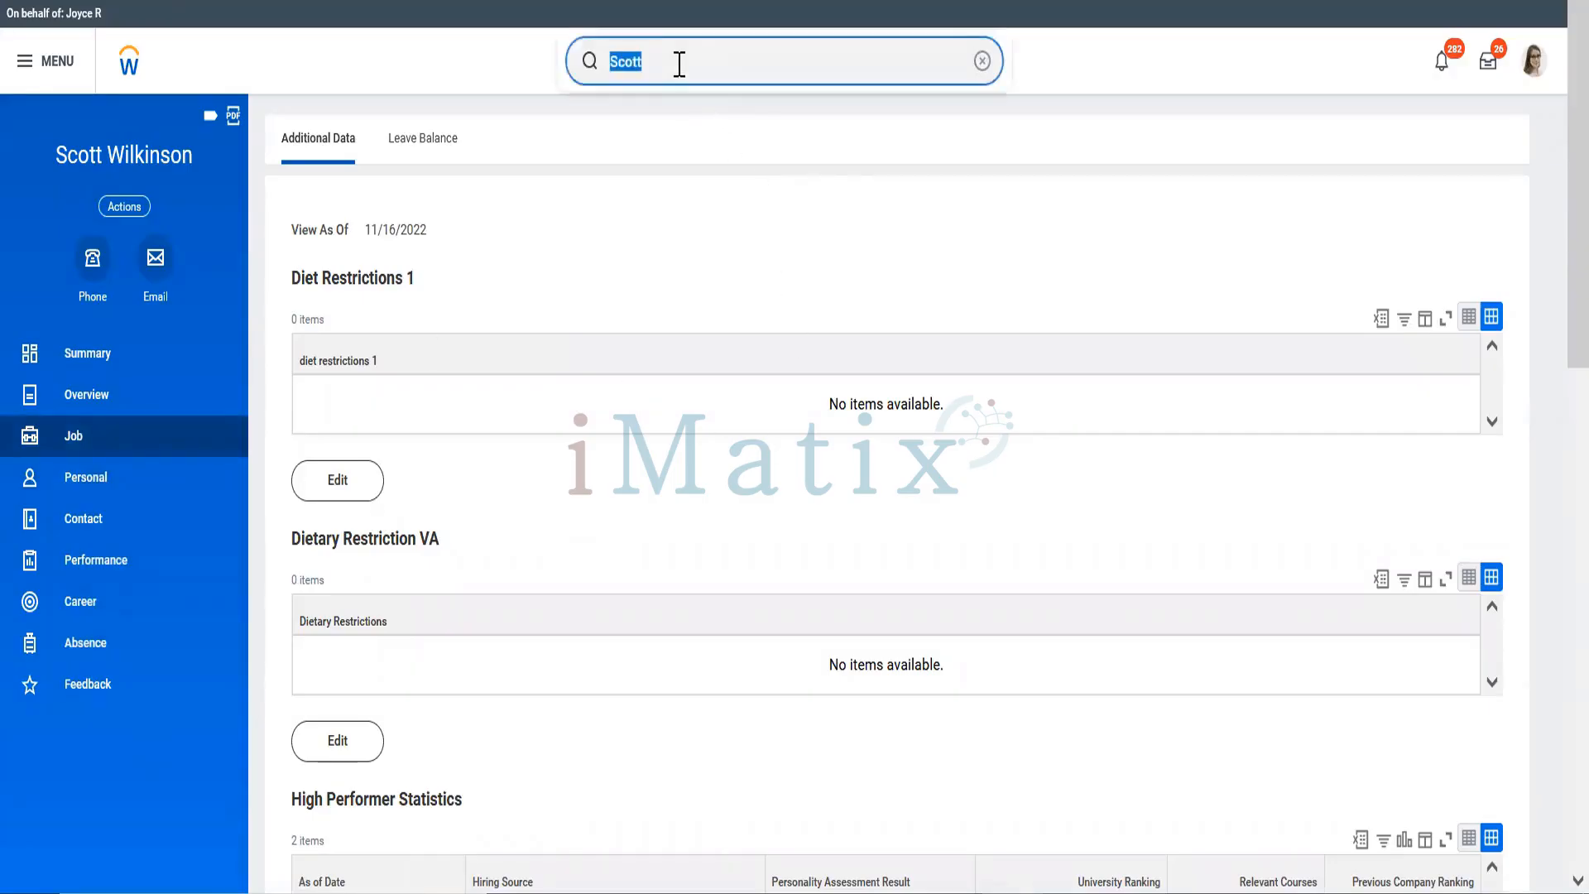
# Step: Open the workday developer's profile and review its overview, job details and job history
pyautogui.write('David ')
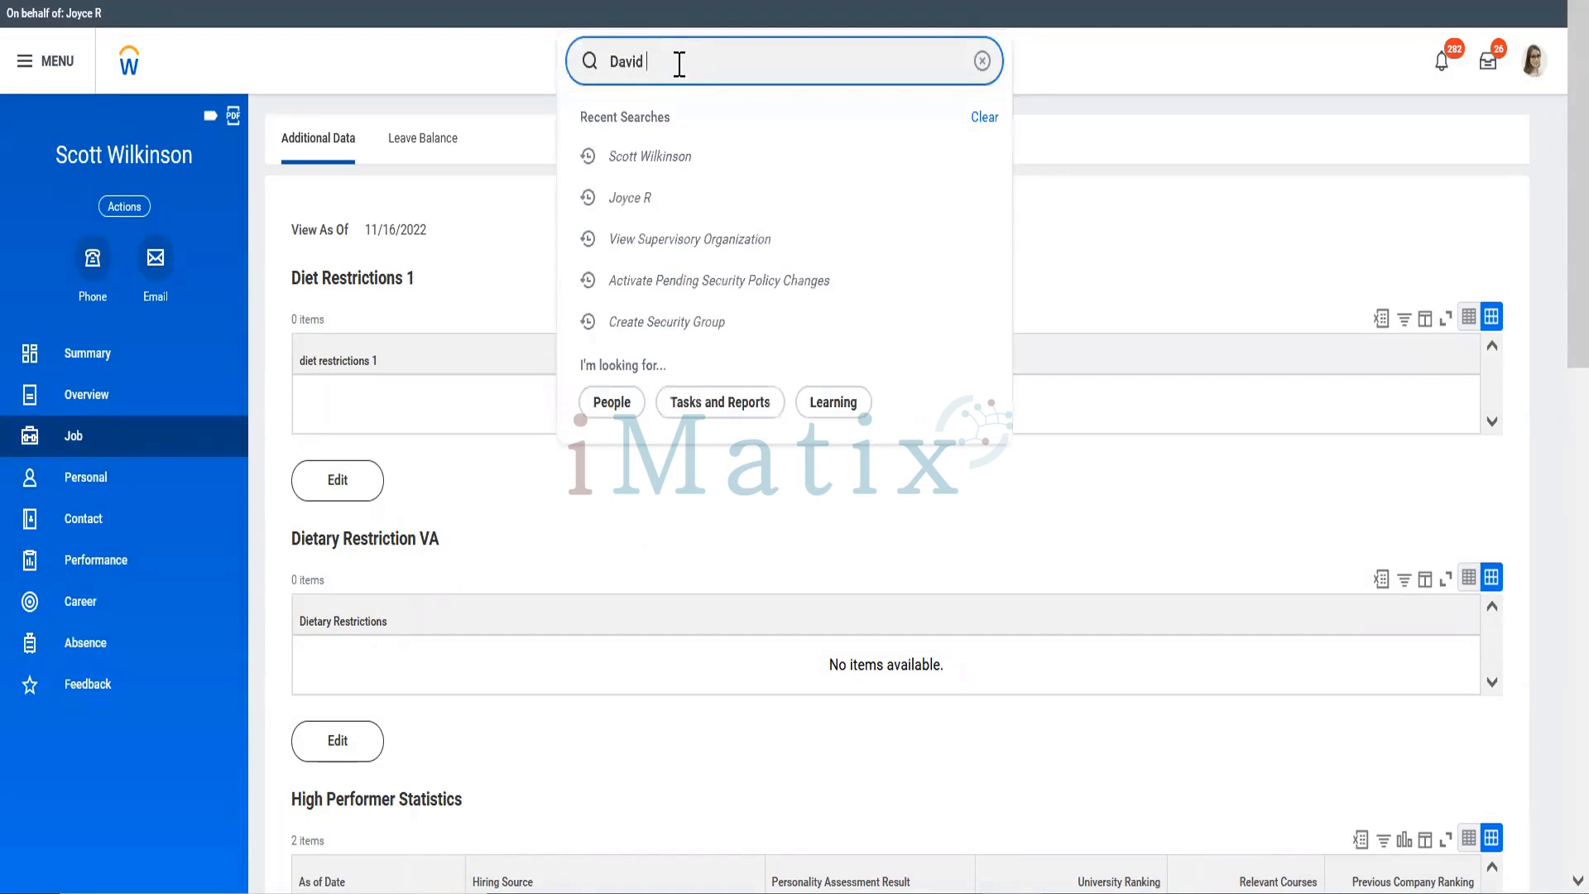
pyautogui.write('Corey')
pyautogui.press('Return')
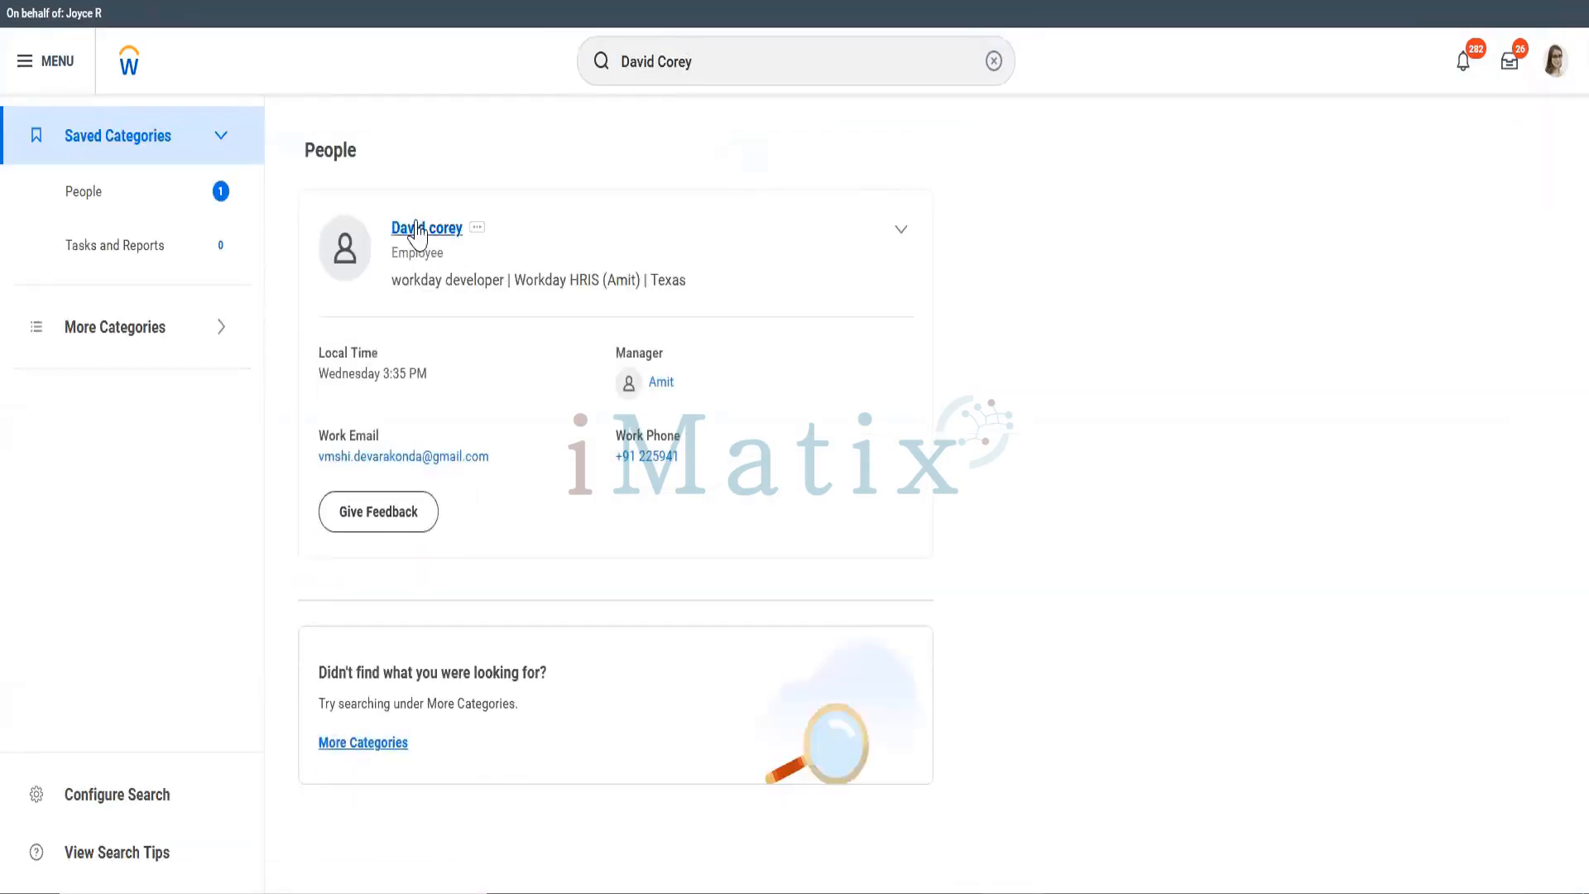
pyautogui.click(416, 229)
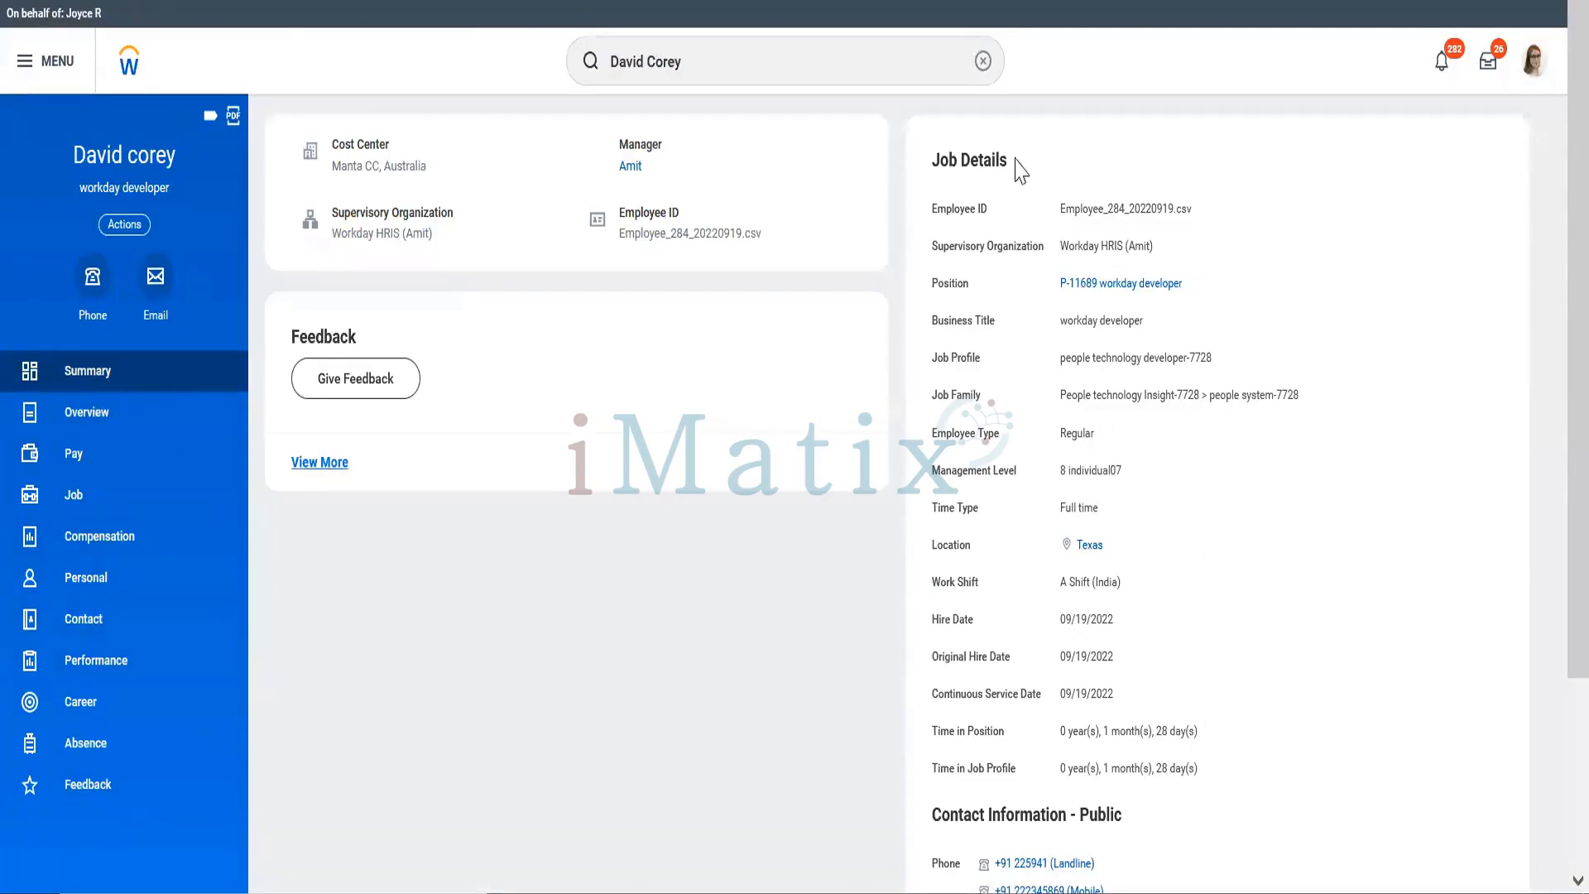
pyautogui.click(134, 418)
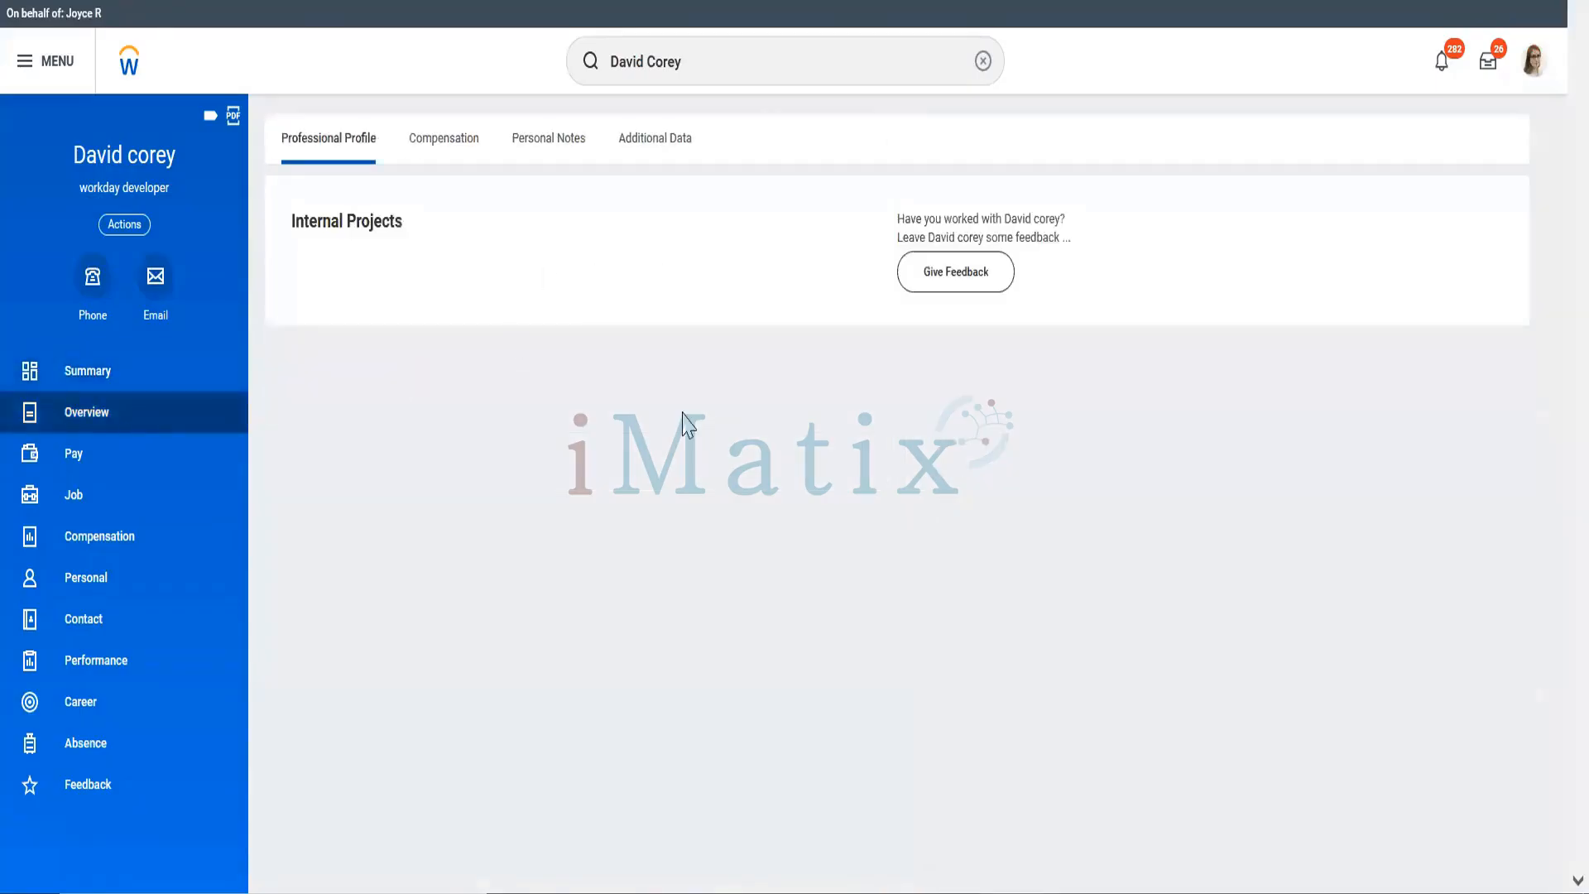
pyautogui.click(443, 149)
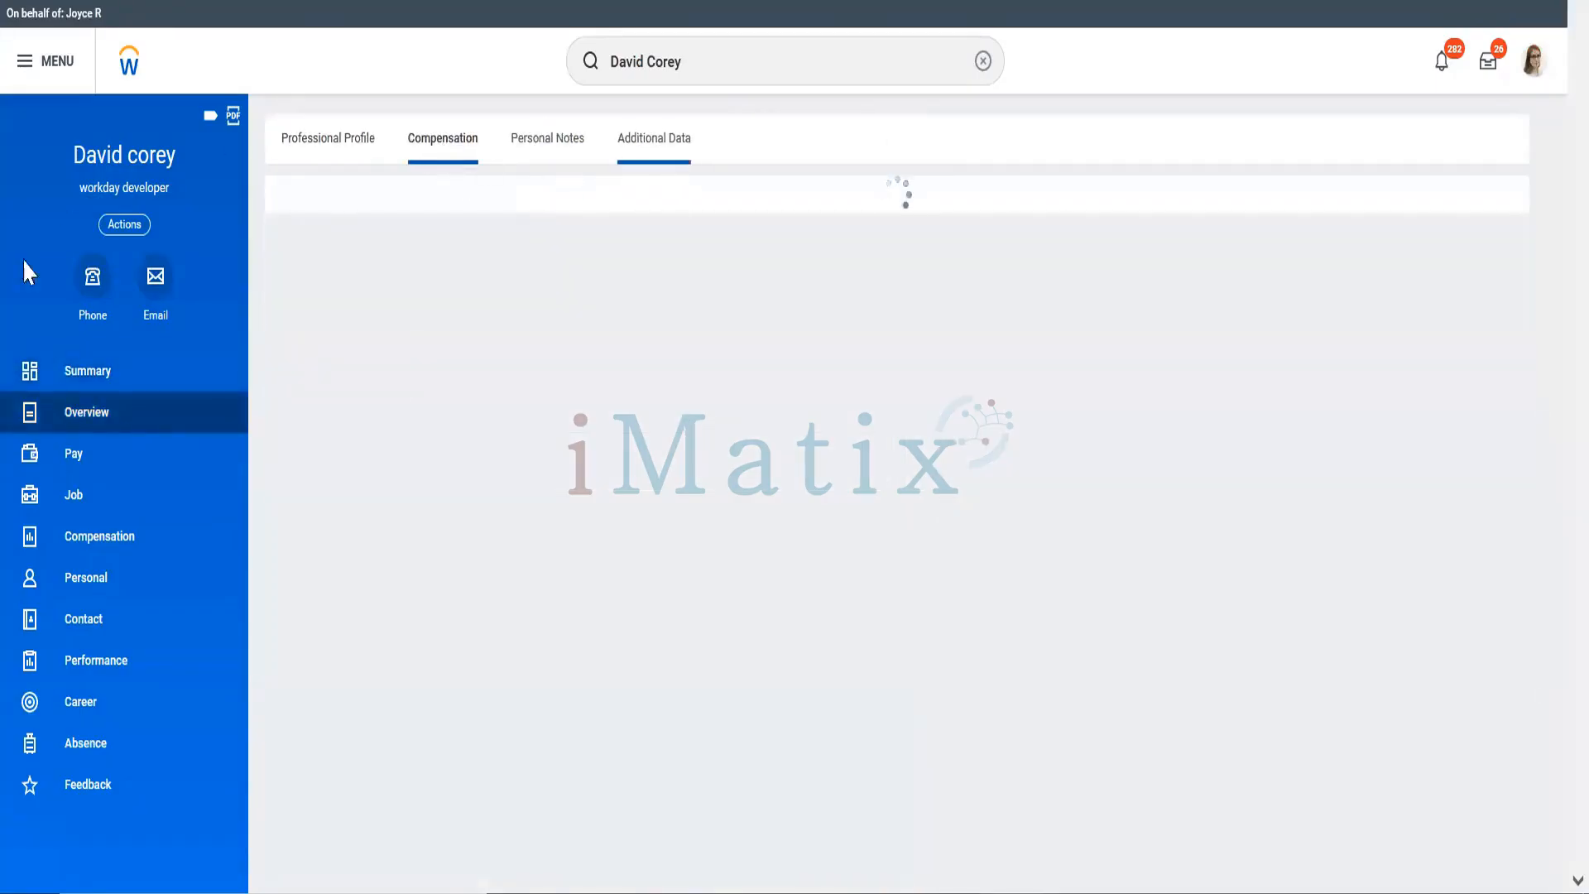
pyautogui.click(83, 500)
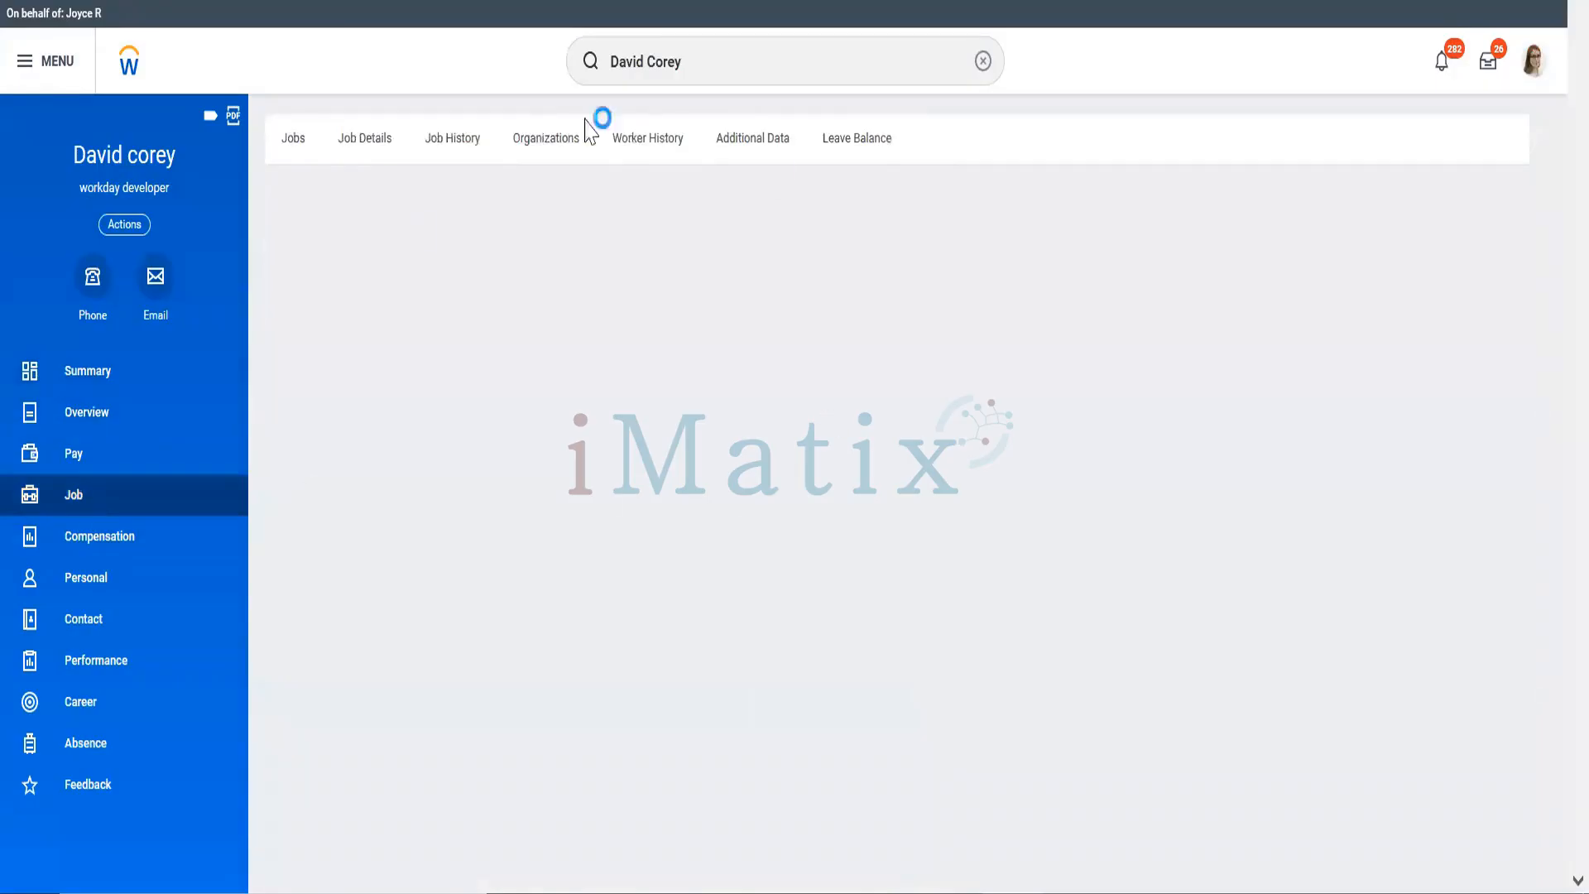
pyautogui.click(376, 149)
pyautogui.click(462, 153)
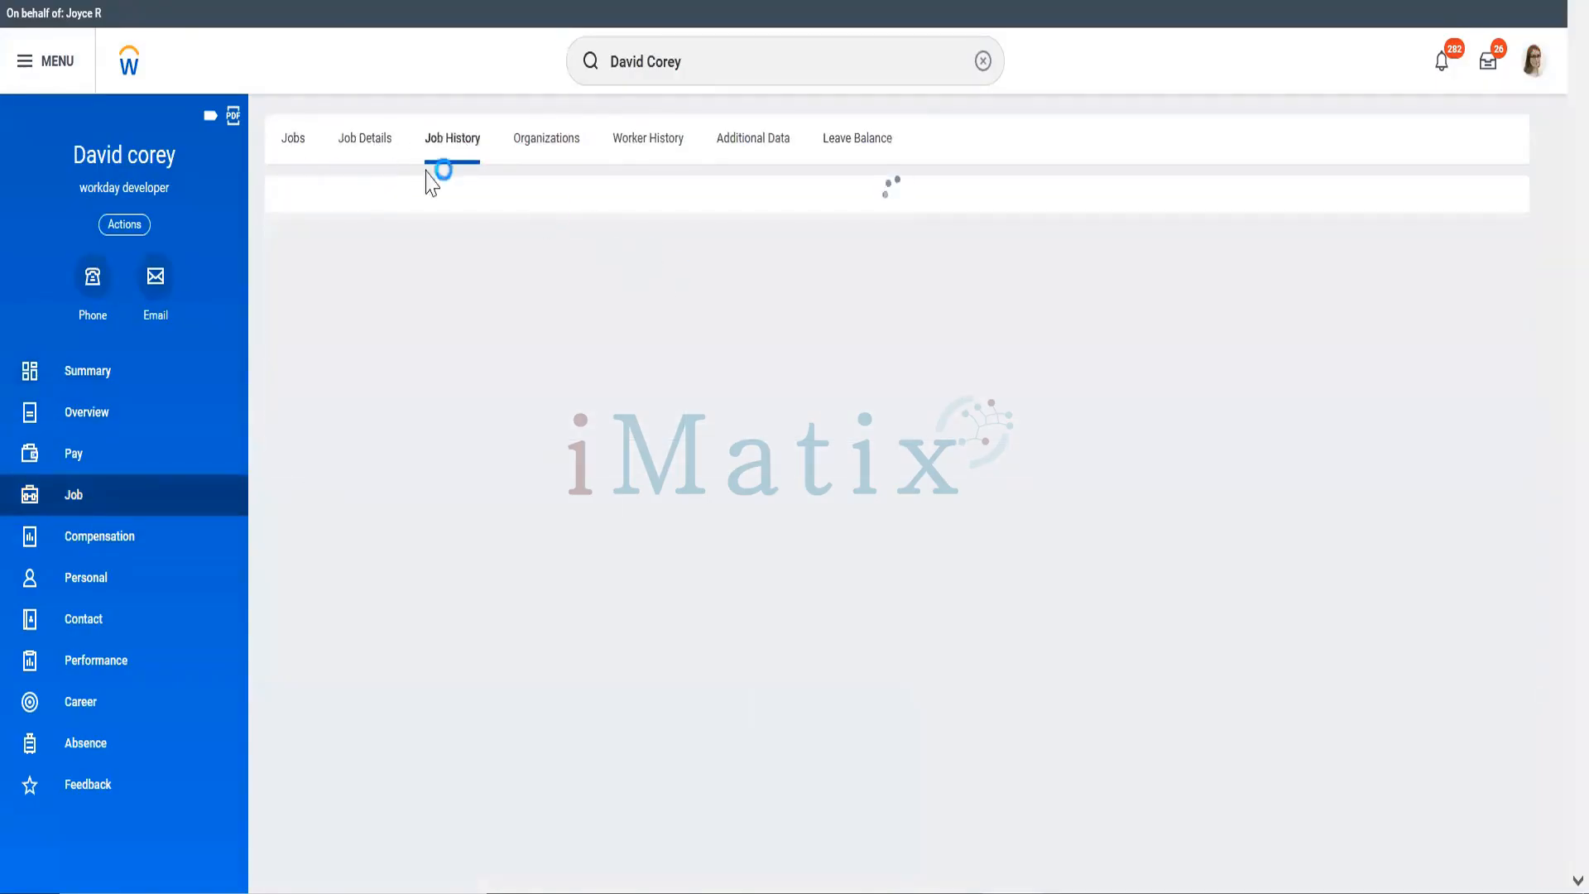
pyautogui.click(368, 150)
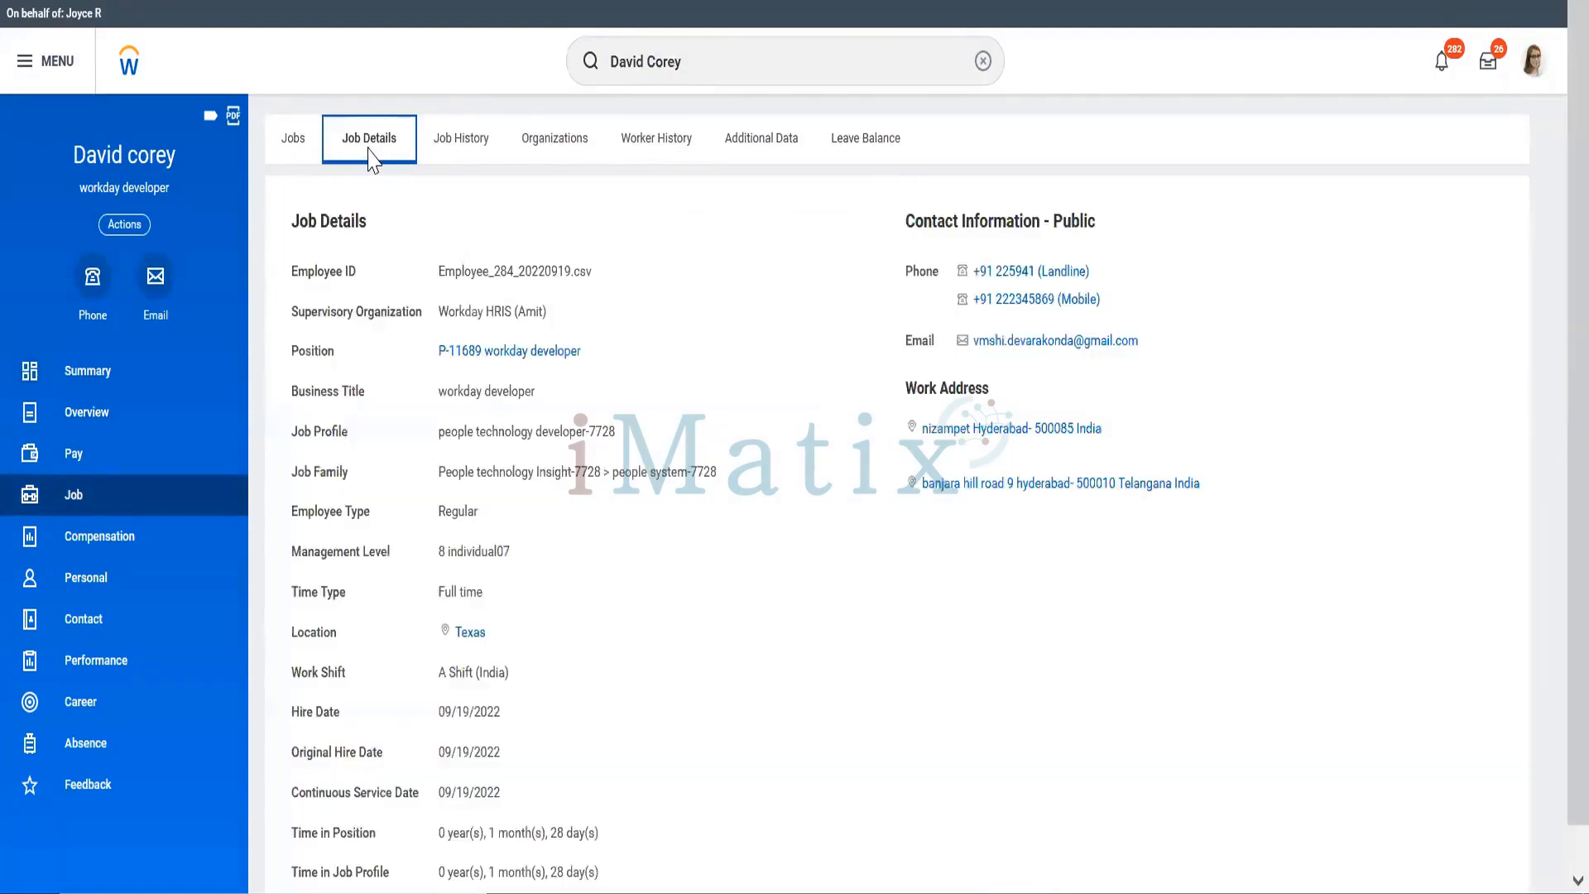
# Step: Review the developer's compensation plans, personal documents and performance goals
pyautogui.click(80, 542)
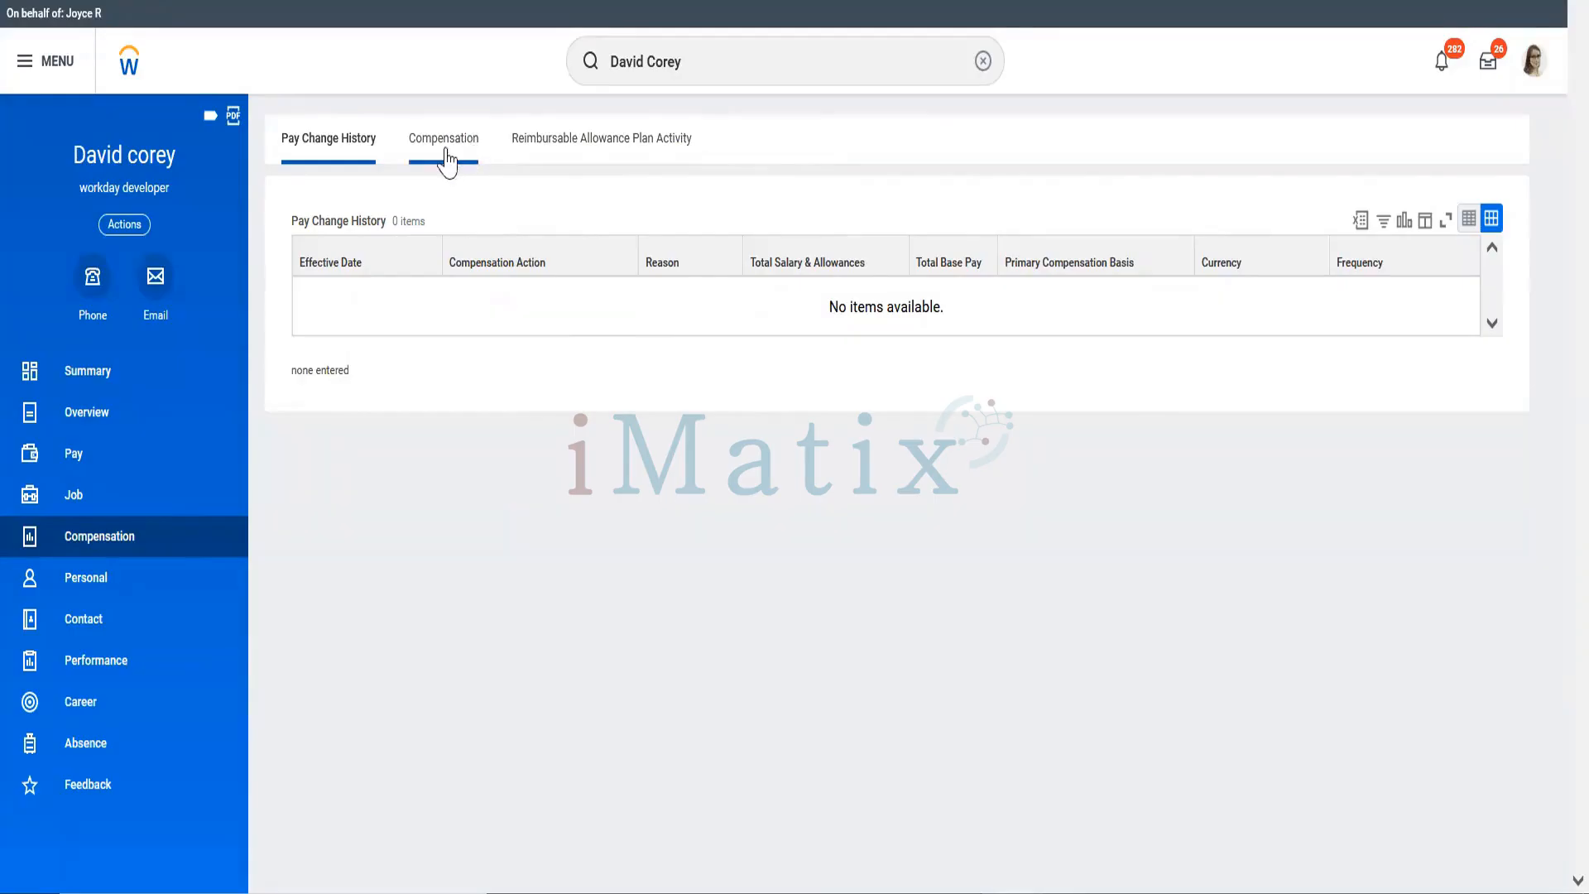
pyautogui.click(447, 161)
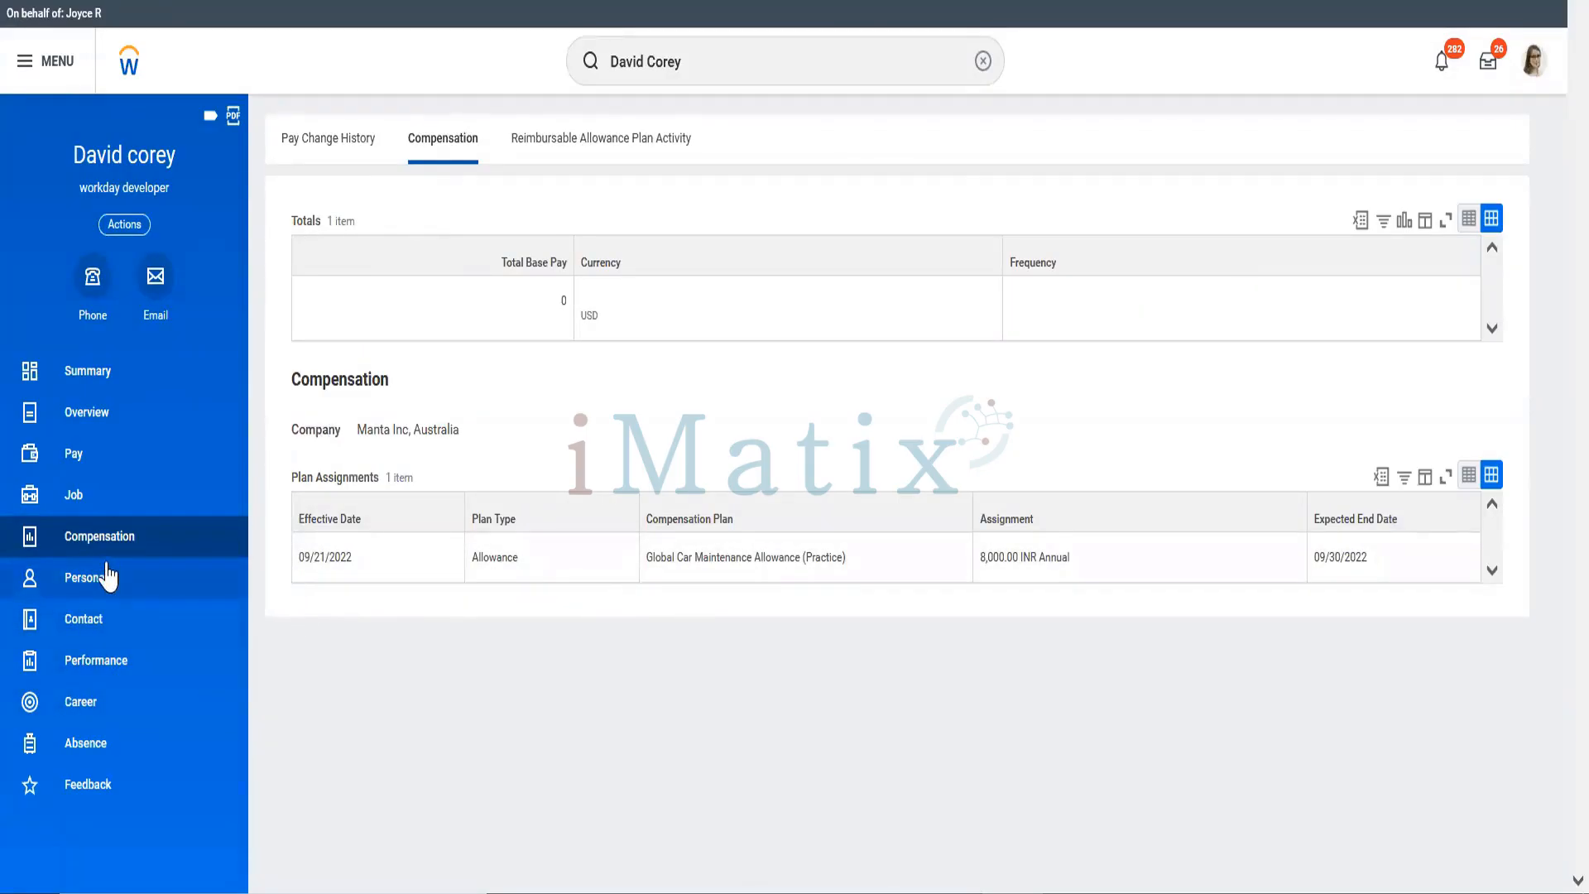
pyautogui.click(107, 576)
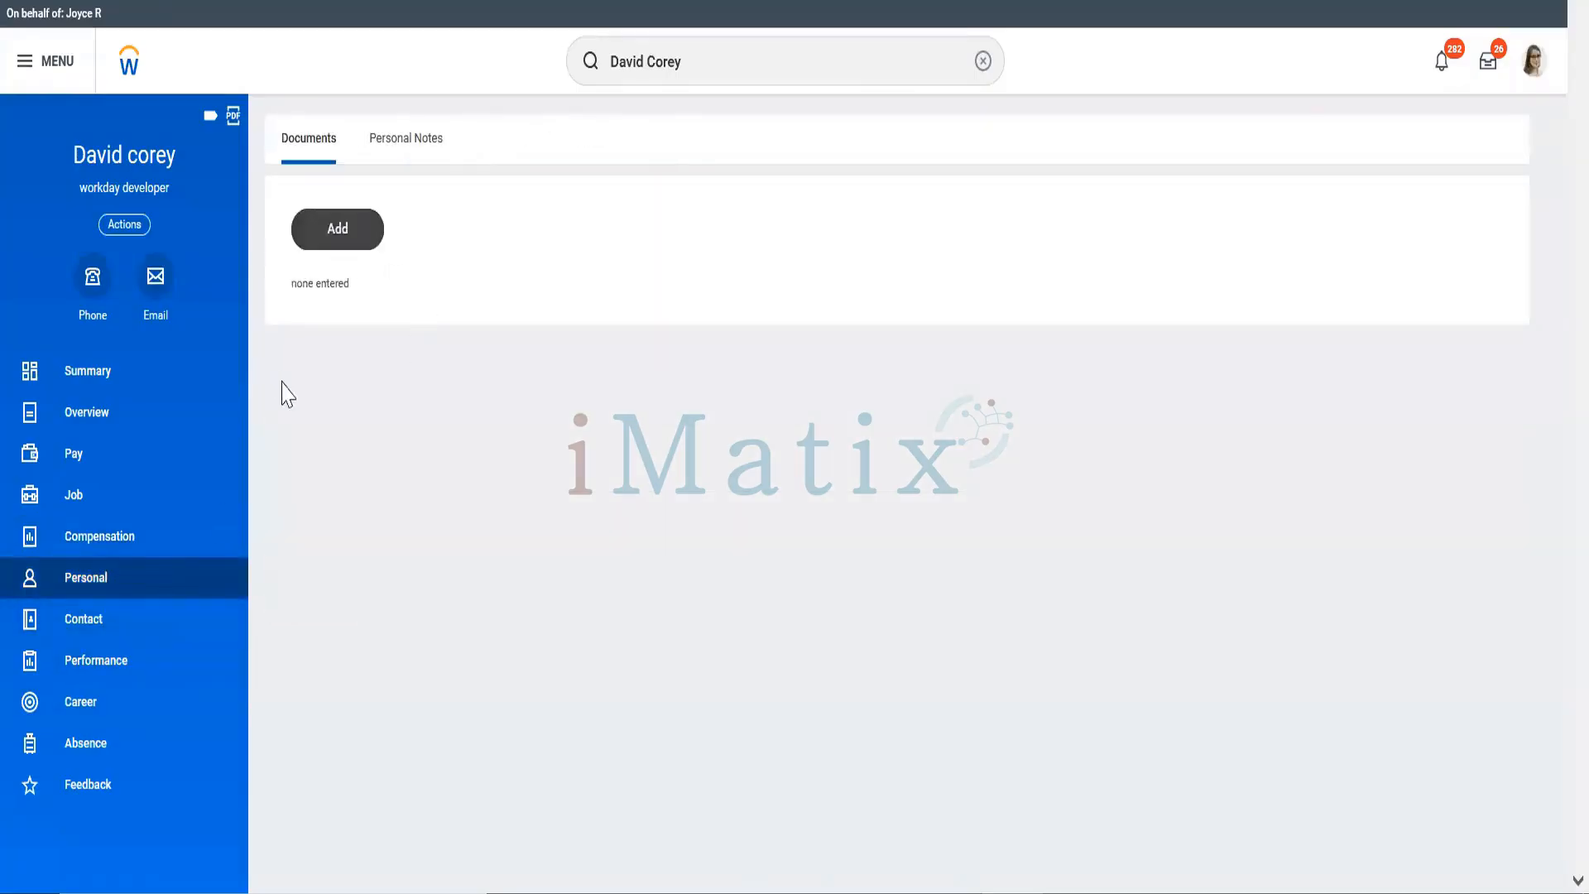
pyautogui.click(330, 237)
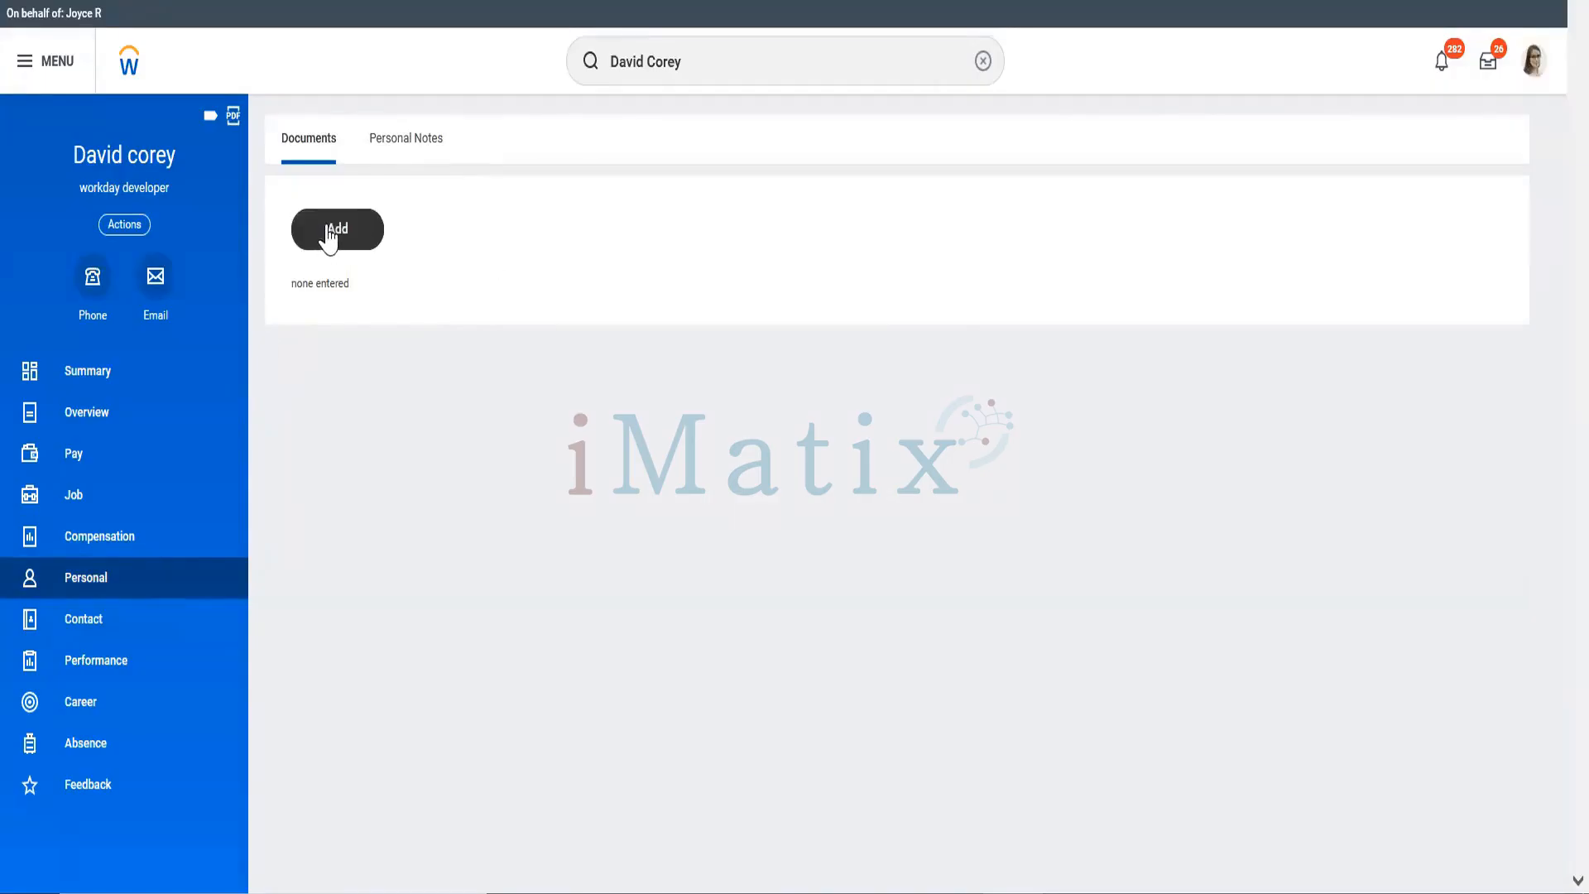
pyautogui.click(126, 672)
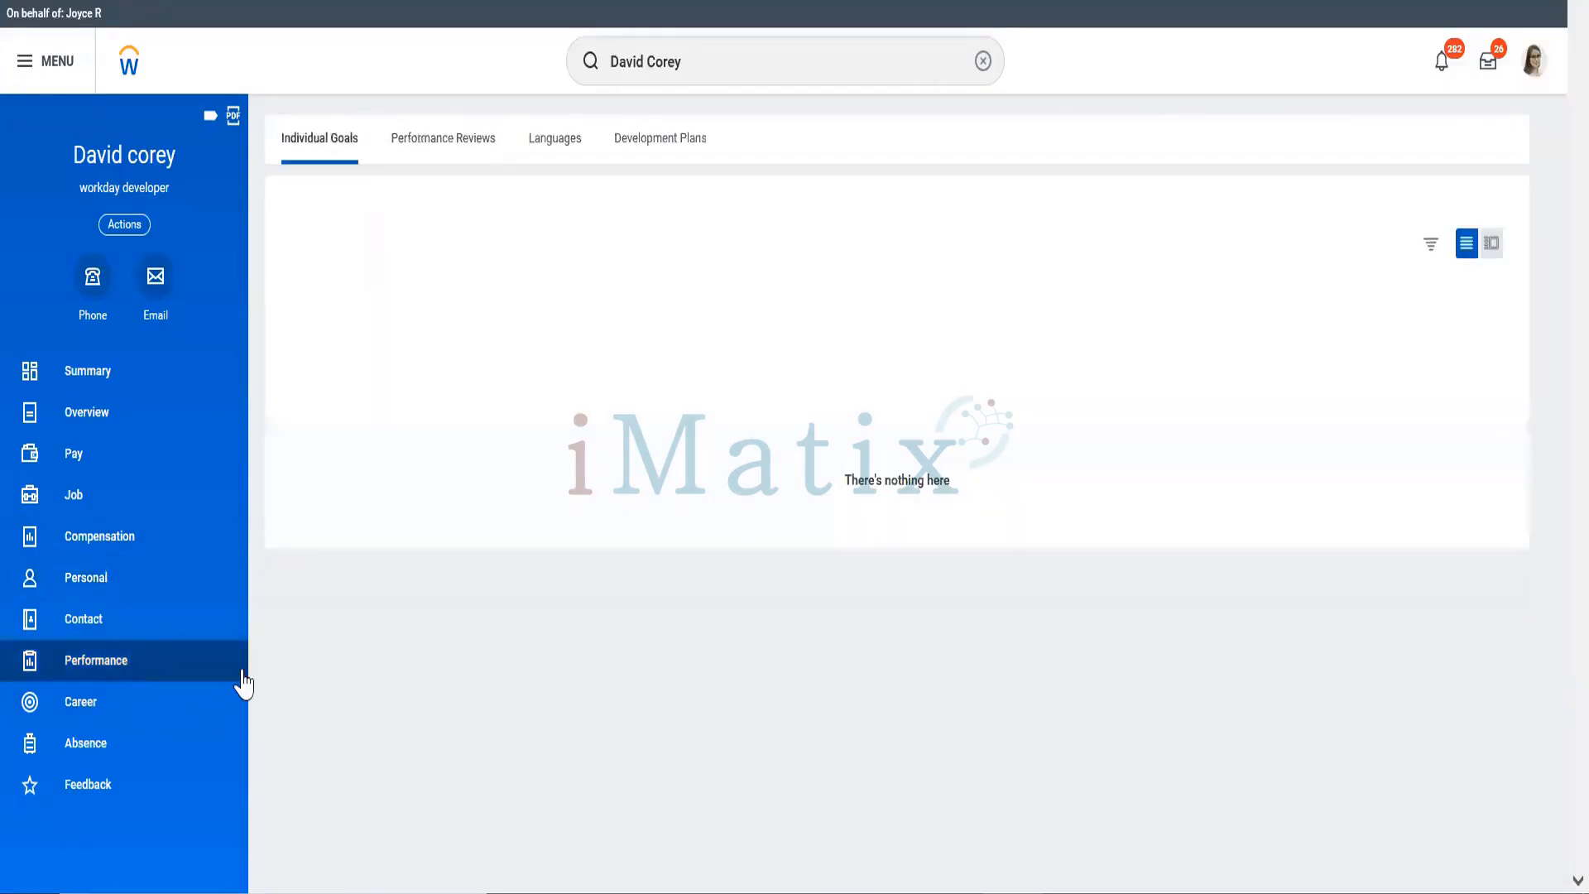
pyautogui.click(742, 74)
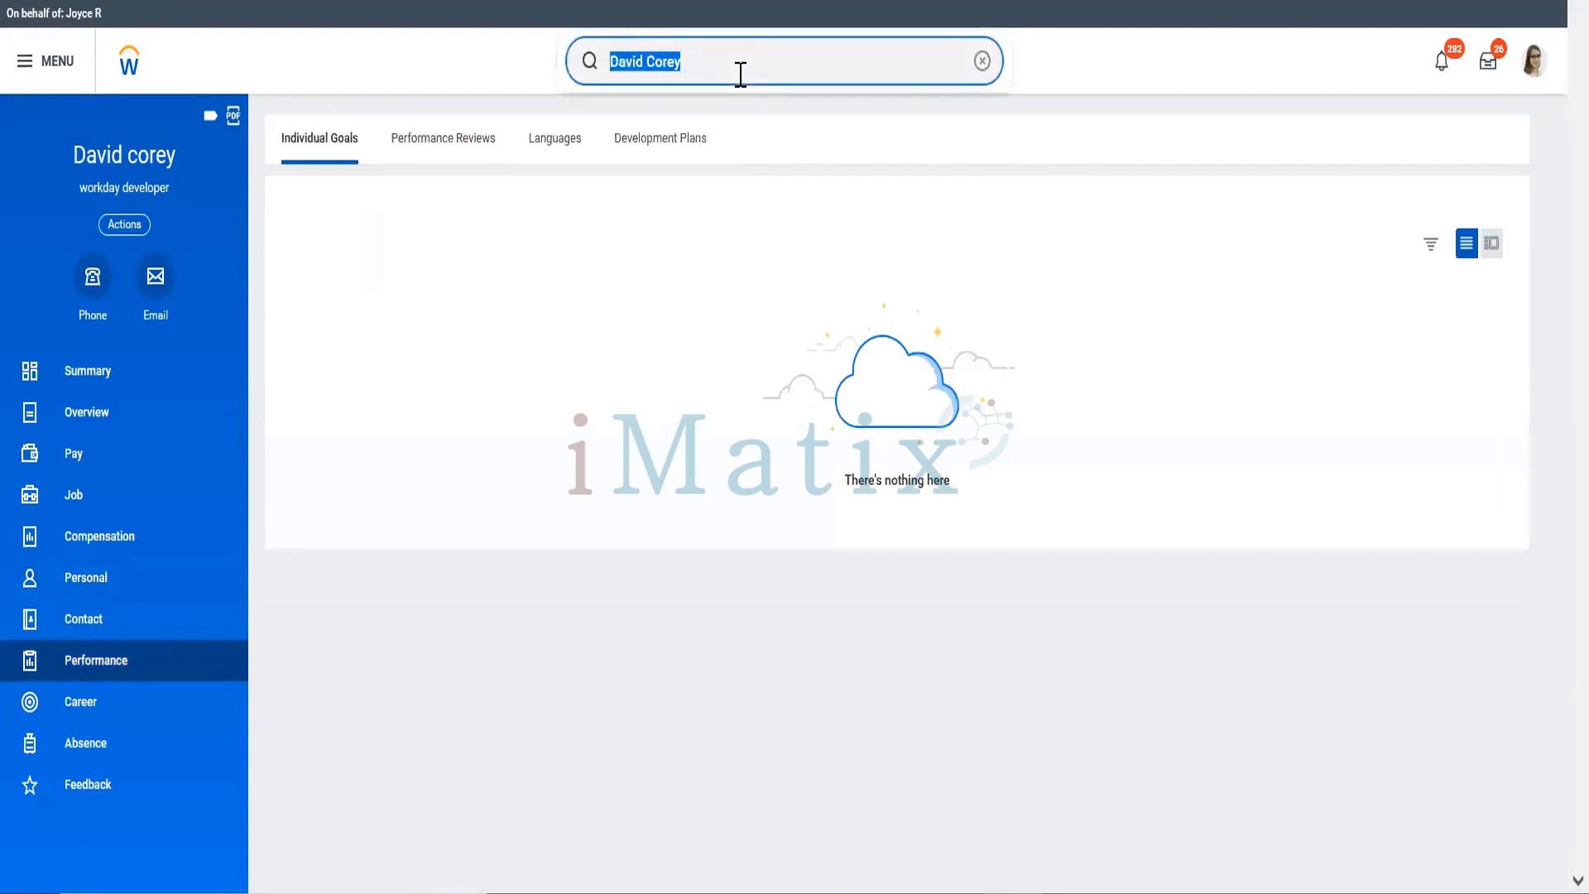
# Step: Search for the Executive Management worker by name and open their profile
pyautogui.hotkey('ctrl', 'shift', 'Left')
pyautogui.hotkey('ctrl', 'shift', 'Left')
pyautogui.write('log')
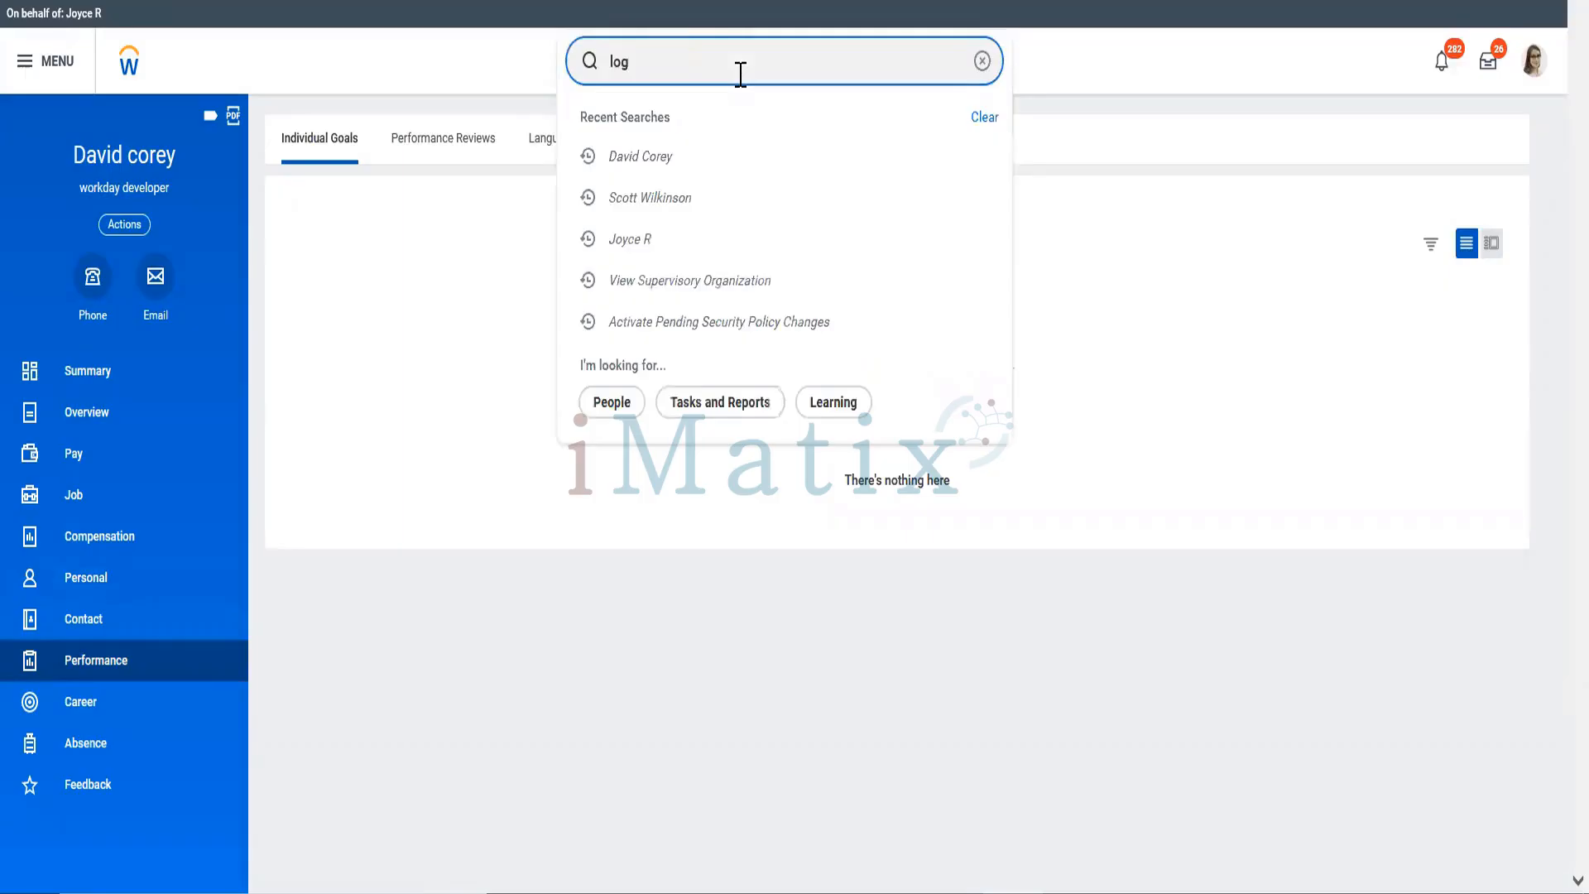
pyautogui.write('am m')
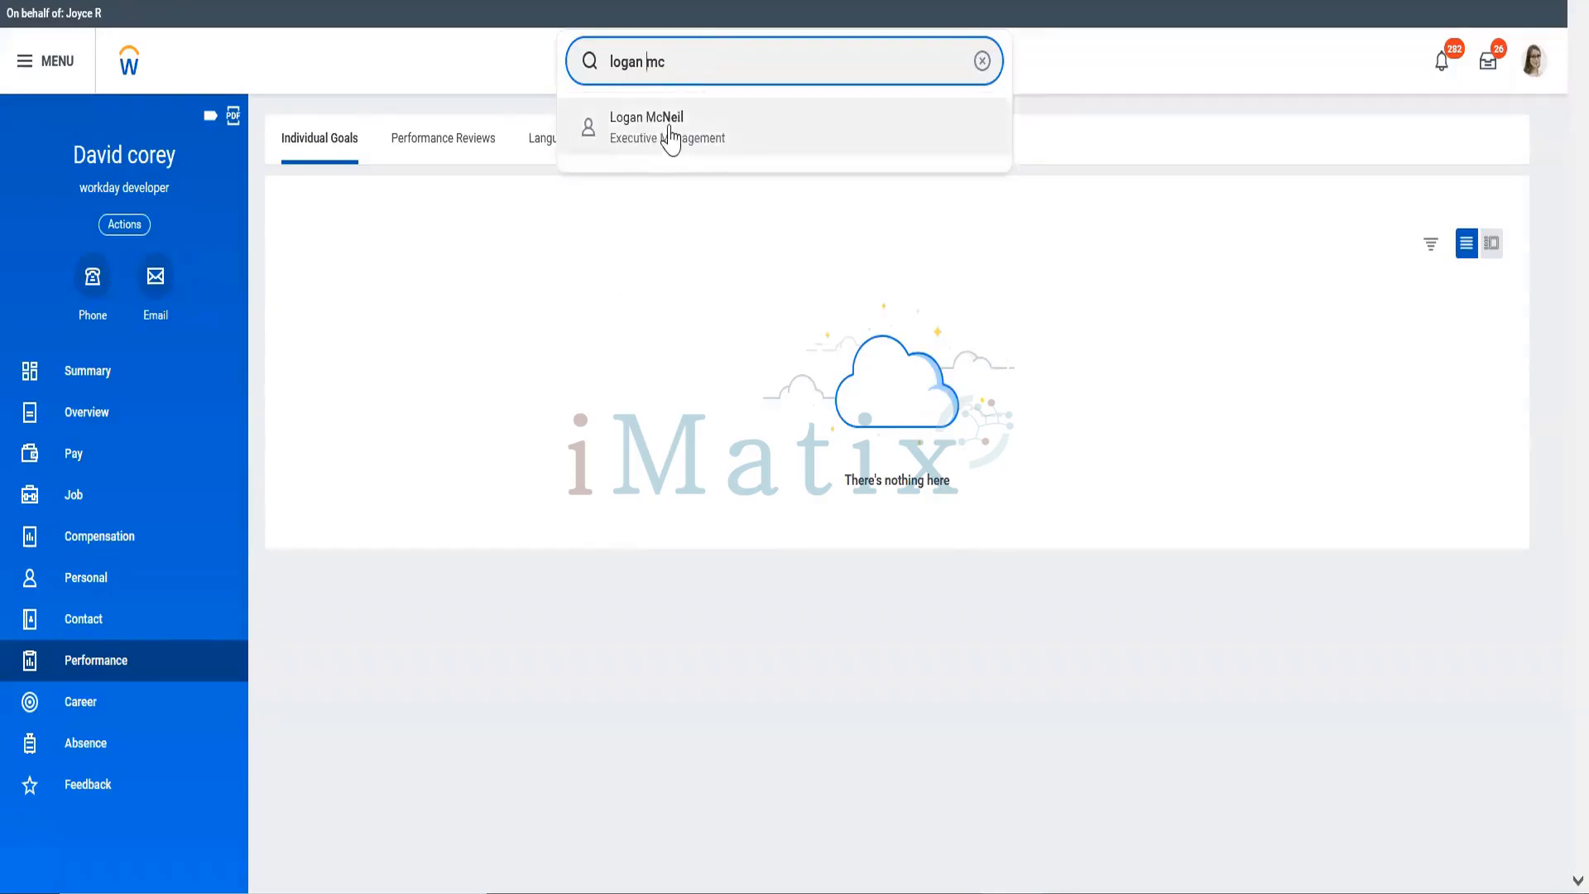
pyautogui.click(669, 131)
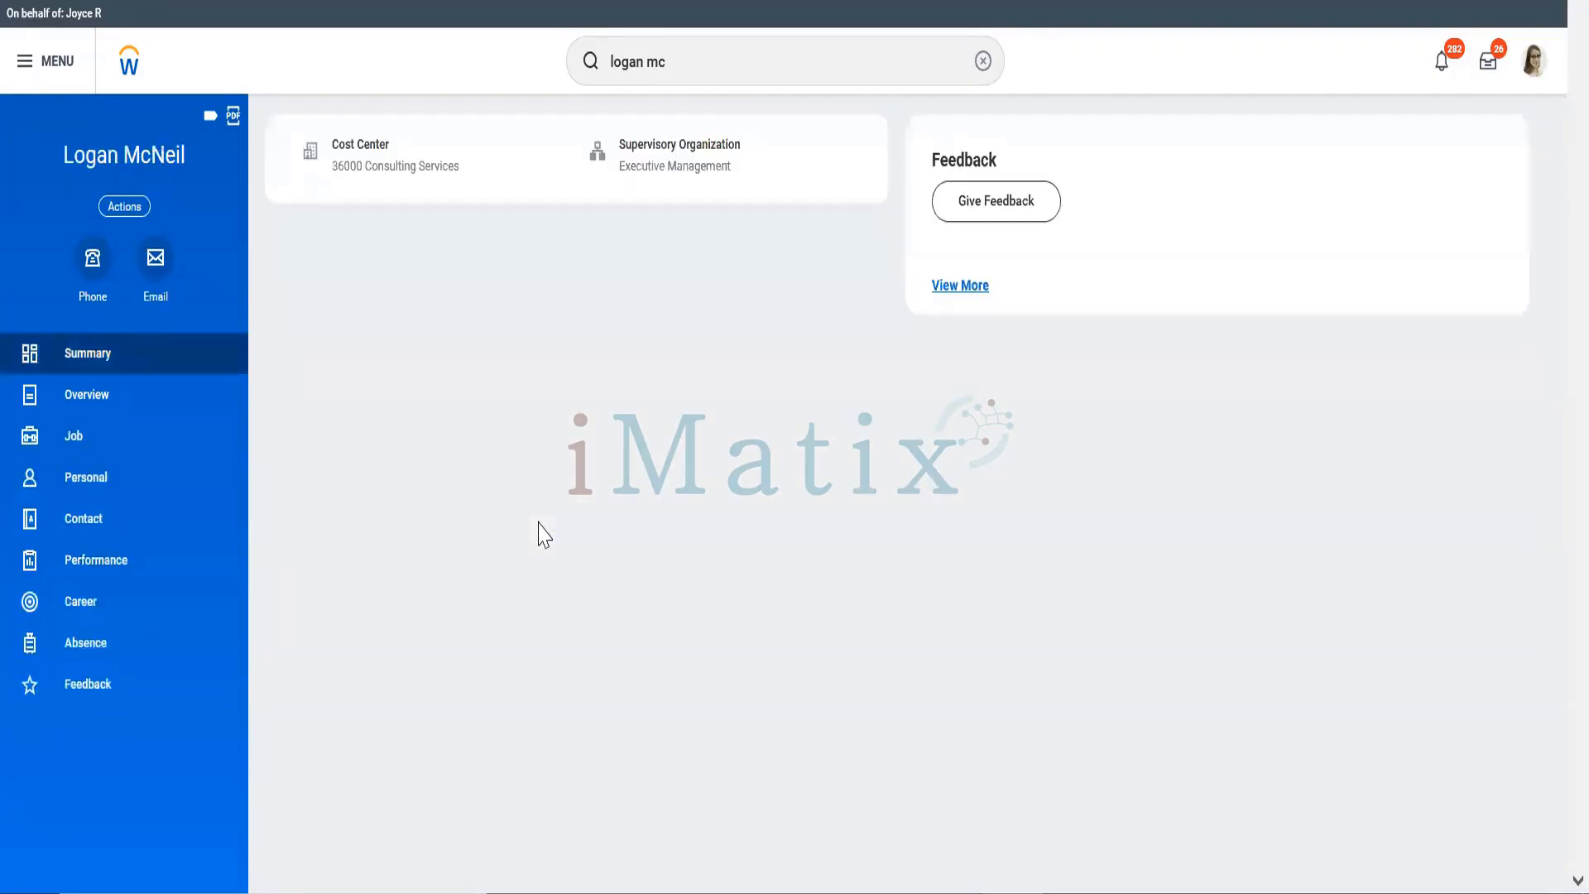
# Step: Review the worker's Job additional data, Summary, Overview notes and Personal sections
pyautogui.click(86, 437)
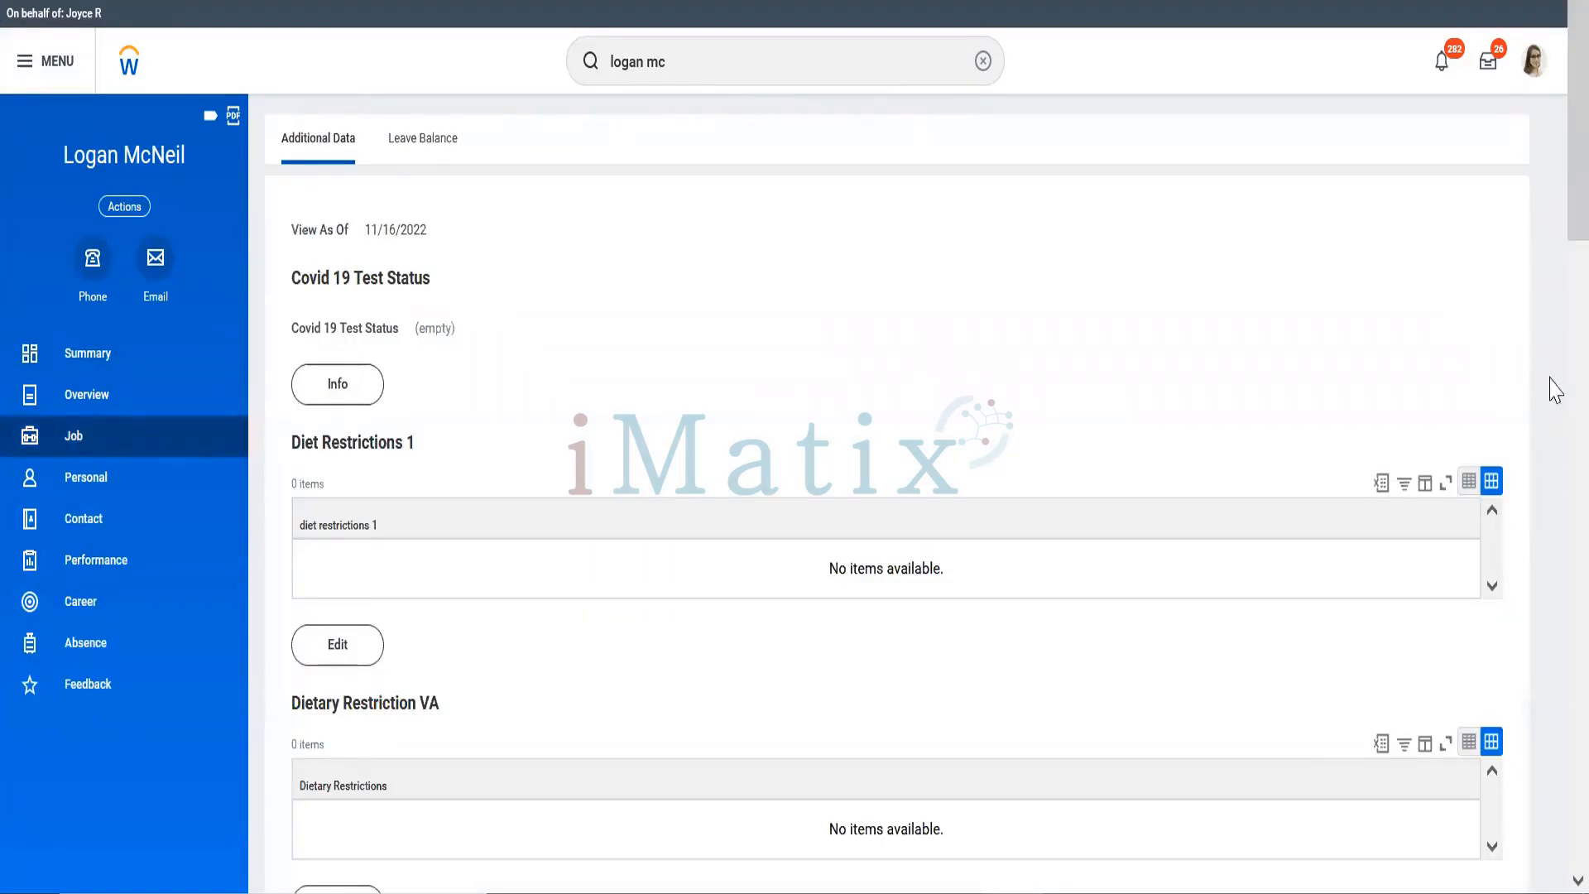
pyautogui.scroll(-10, 1550, 383)
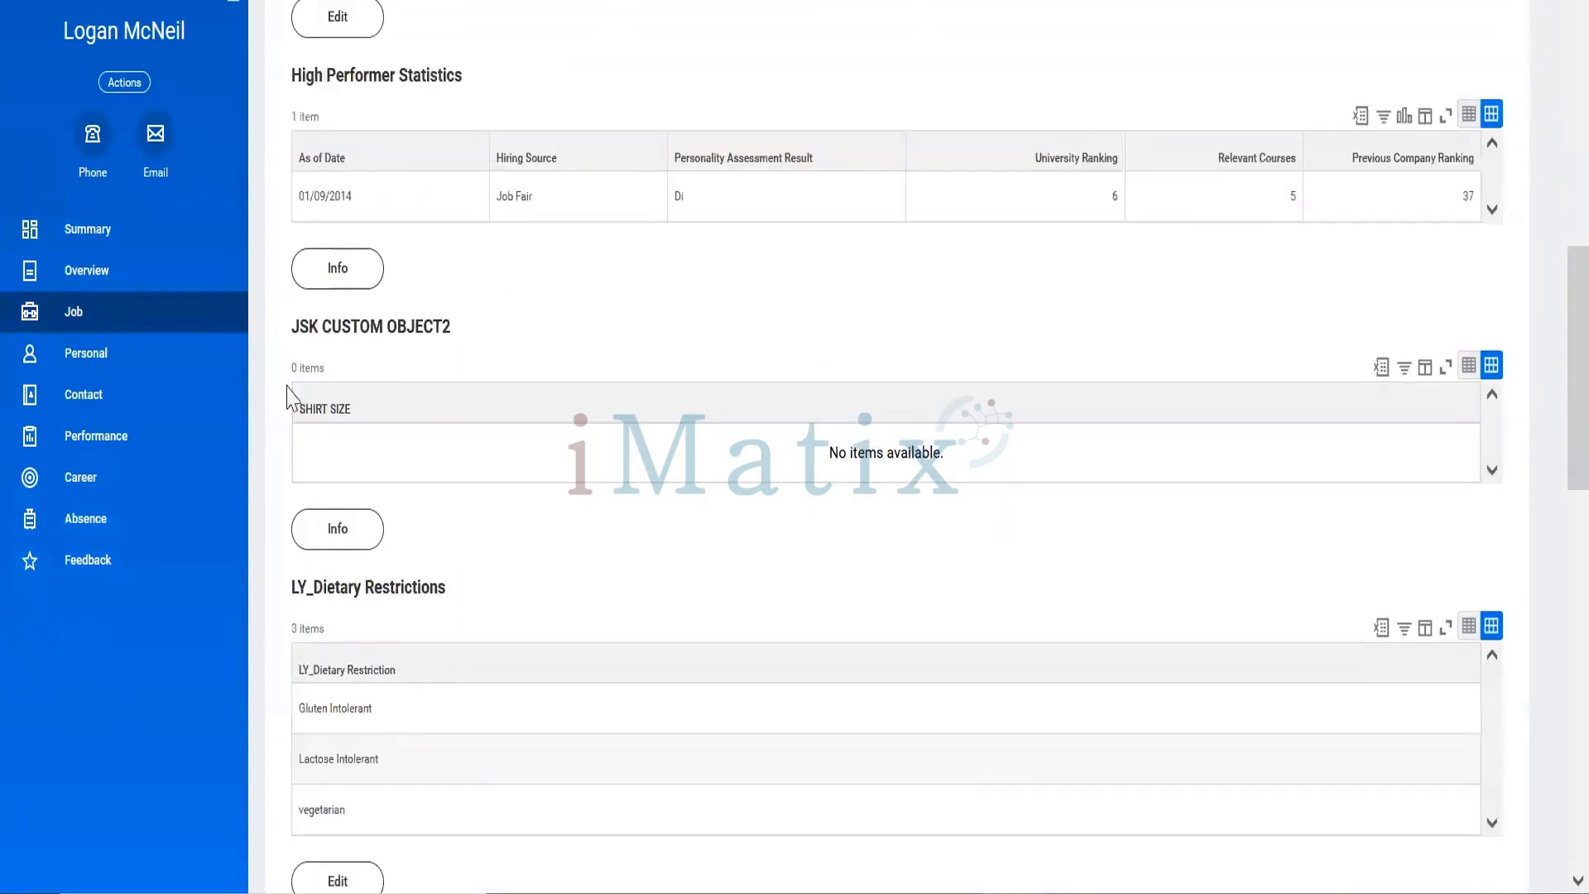
pyautogui.click(63, 233)
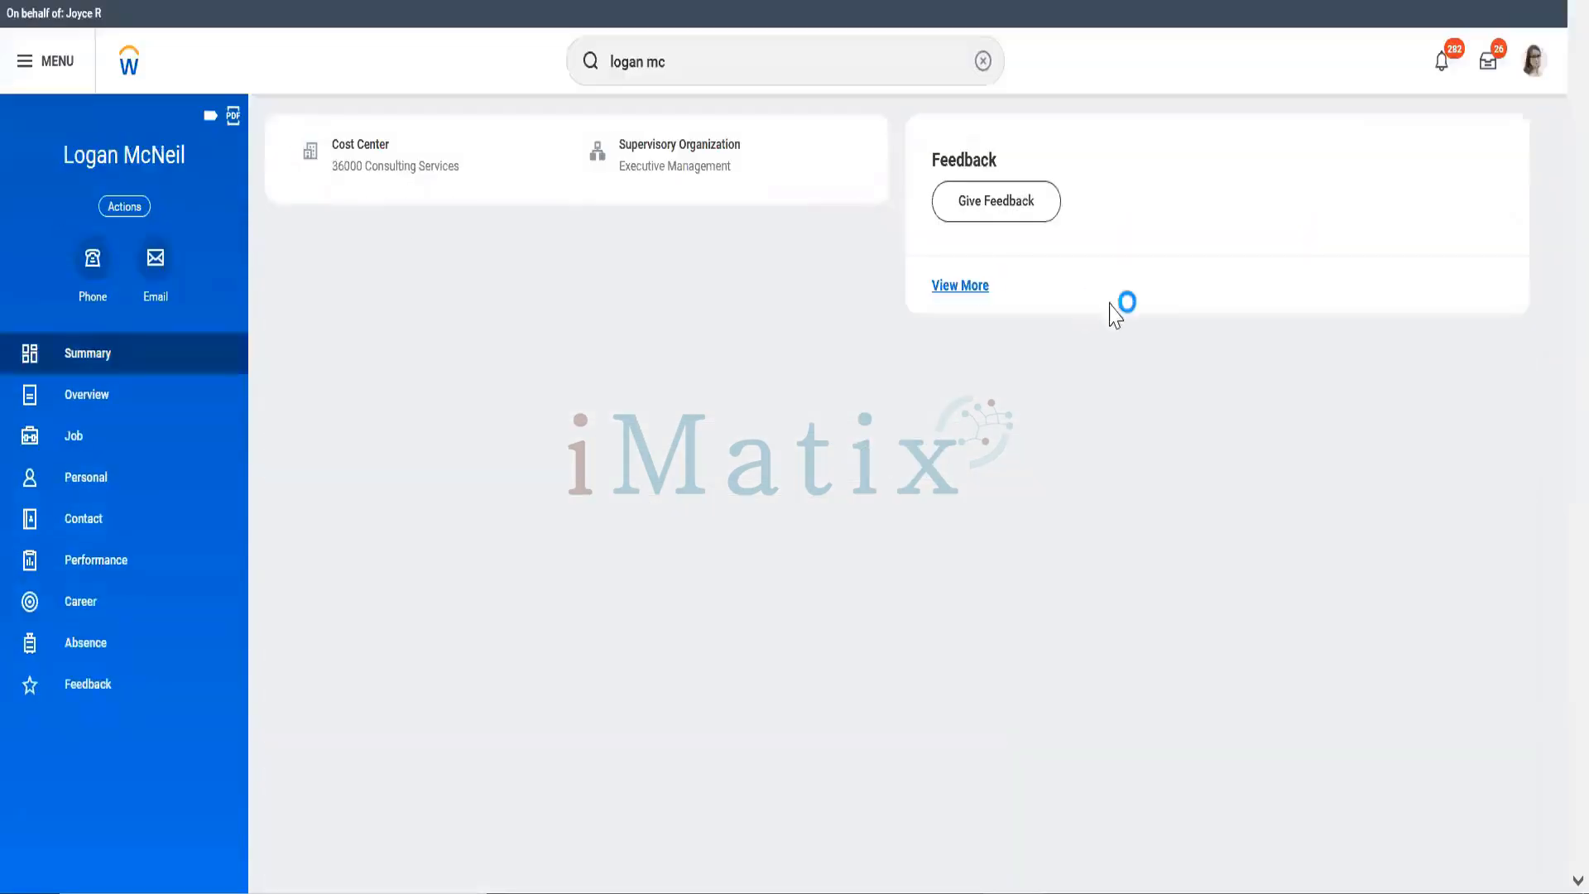
pyautogui.click(94, 402)
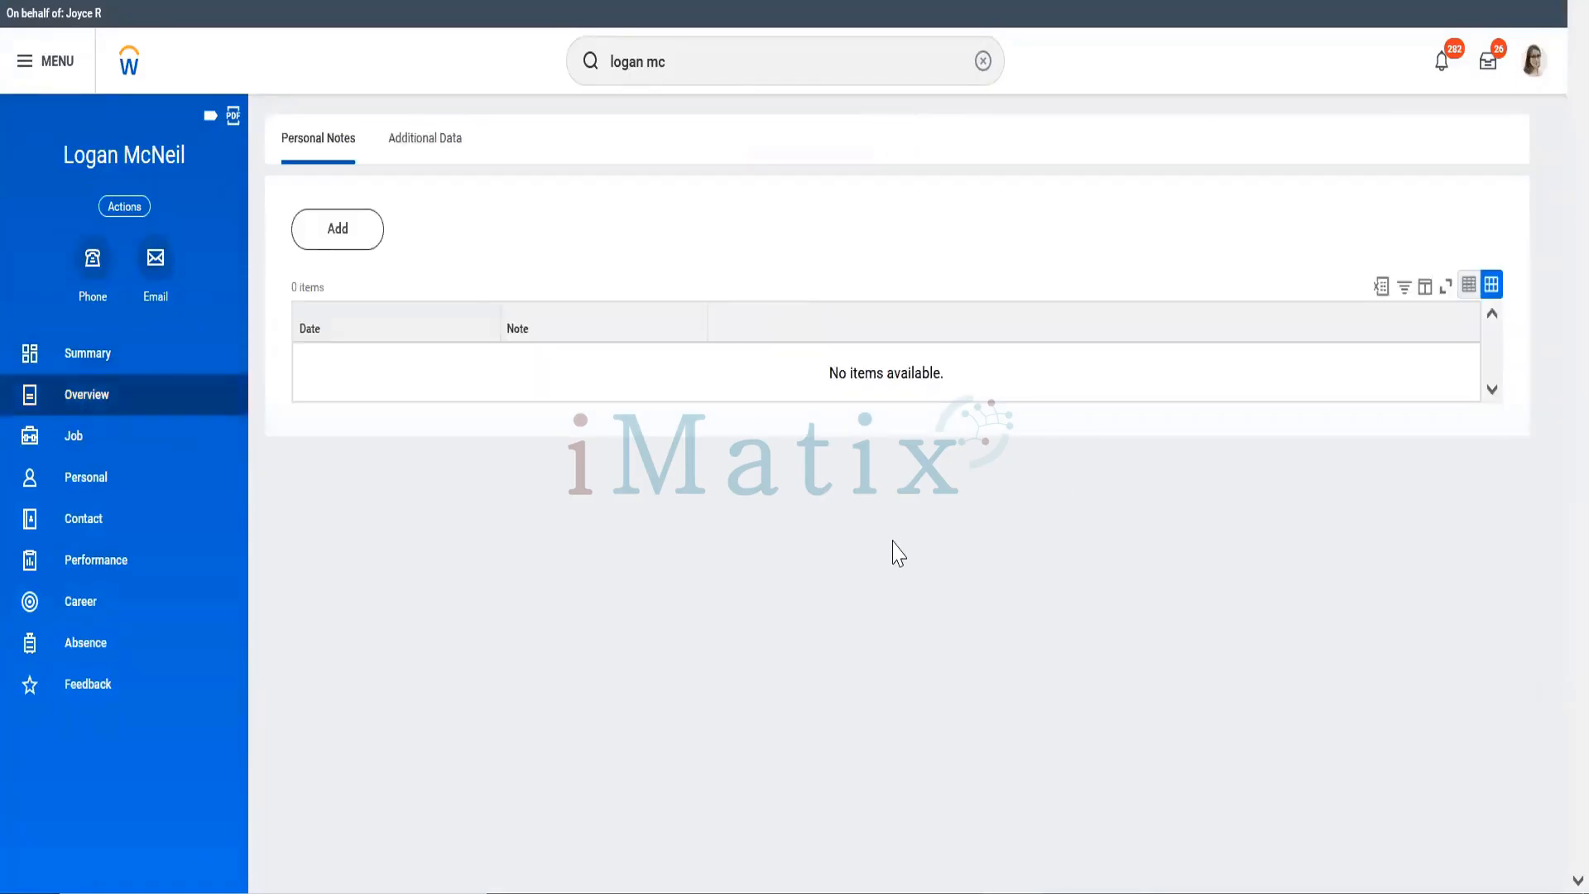
pyautogui.click(99, 495)
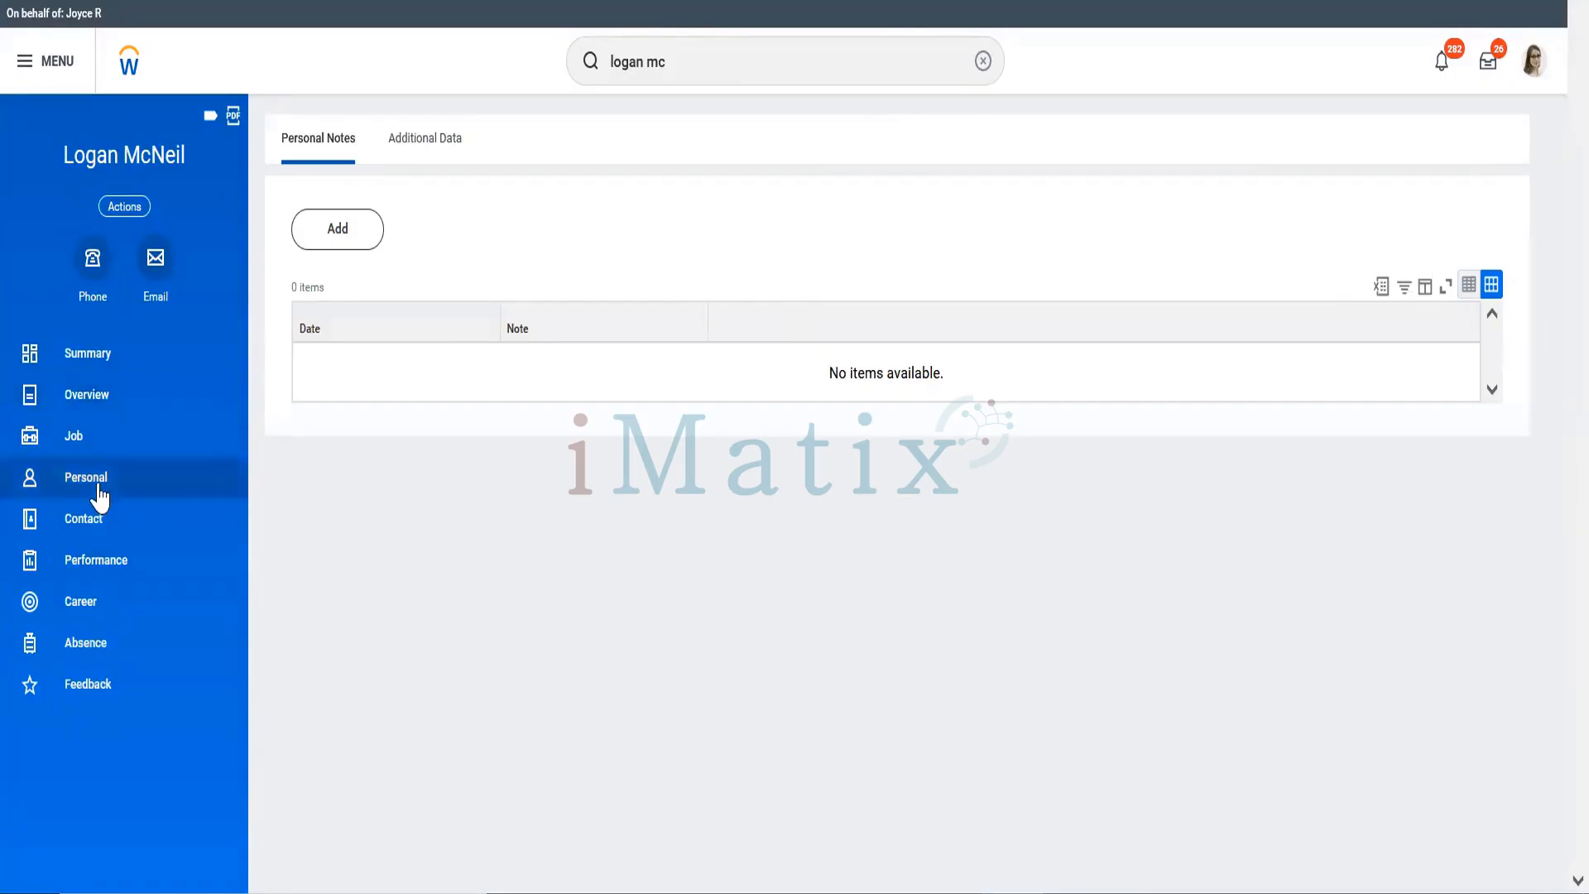